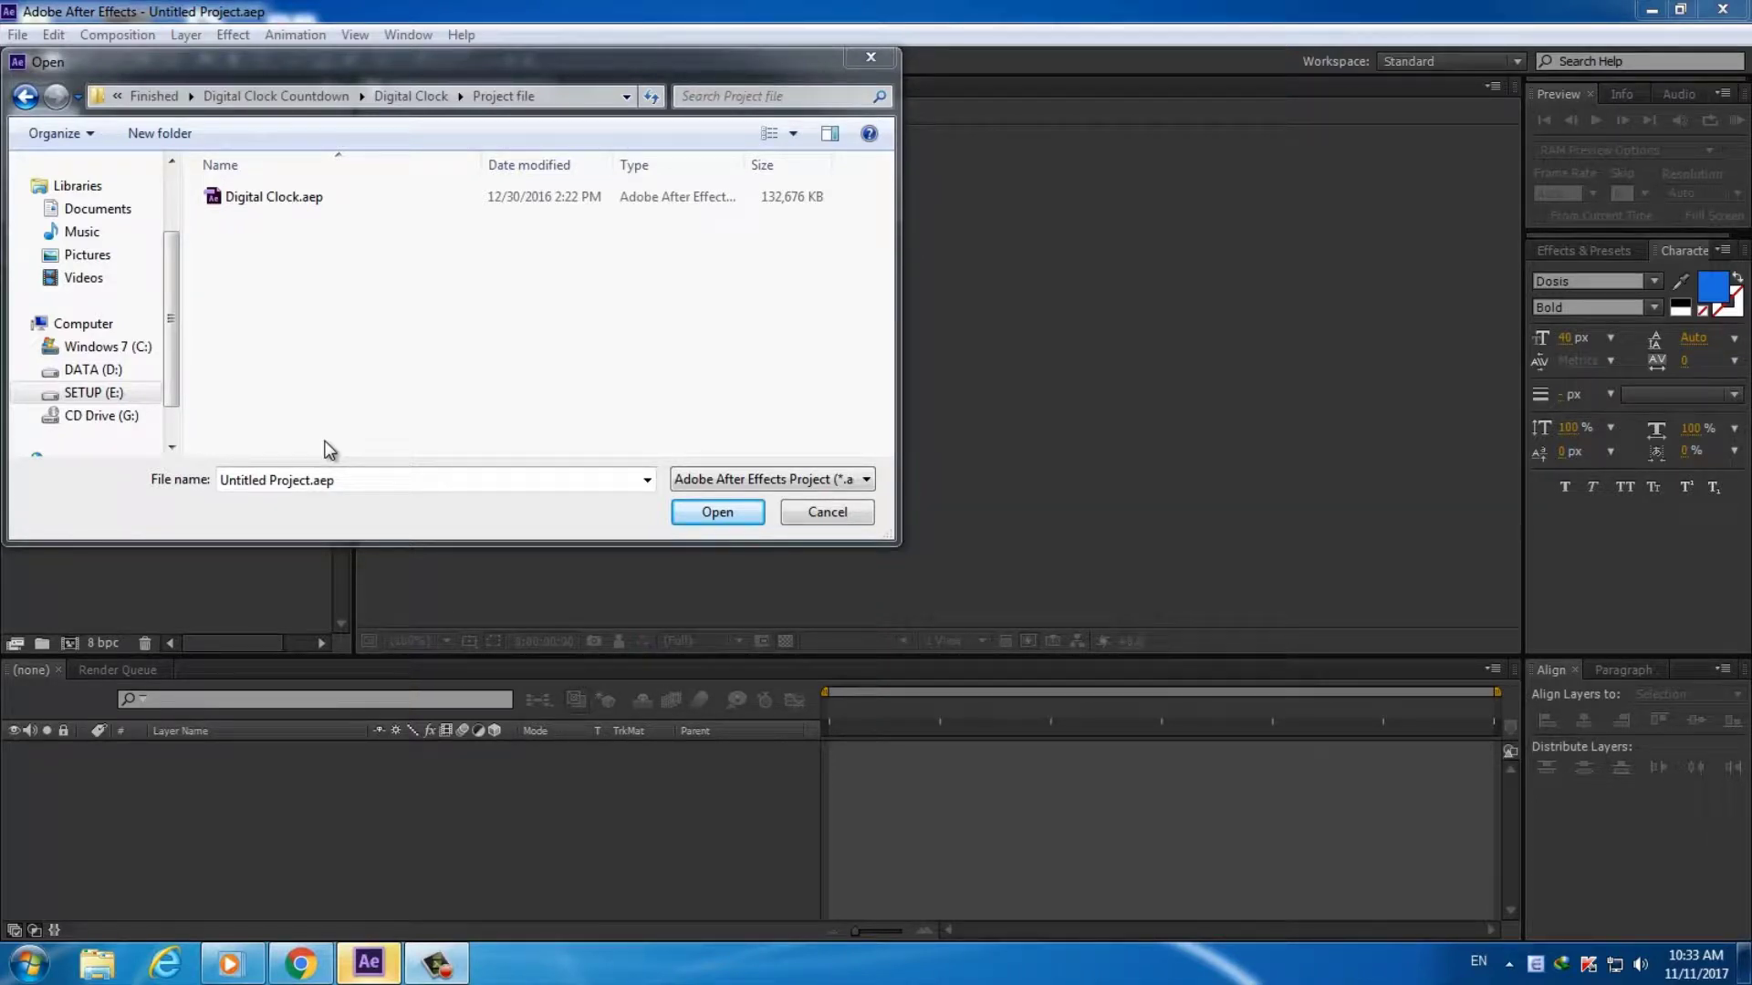
# Open the Digital Clock.aep project from its Project file folder
pyautogui.click(267, 199)
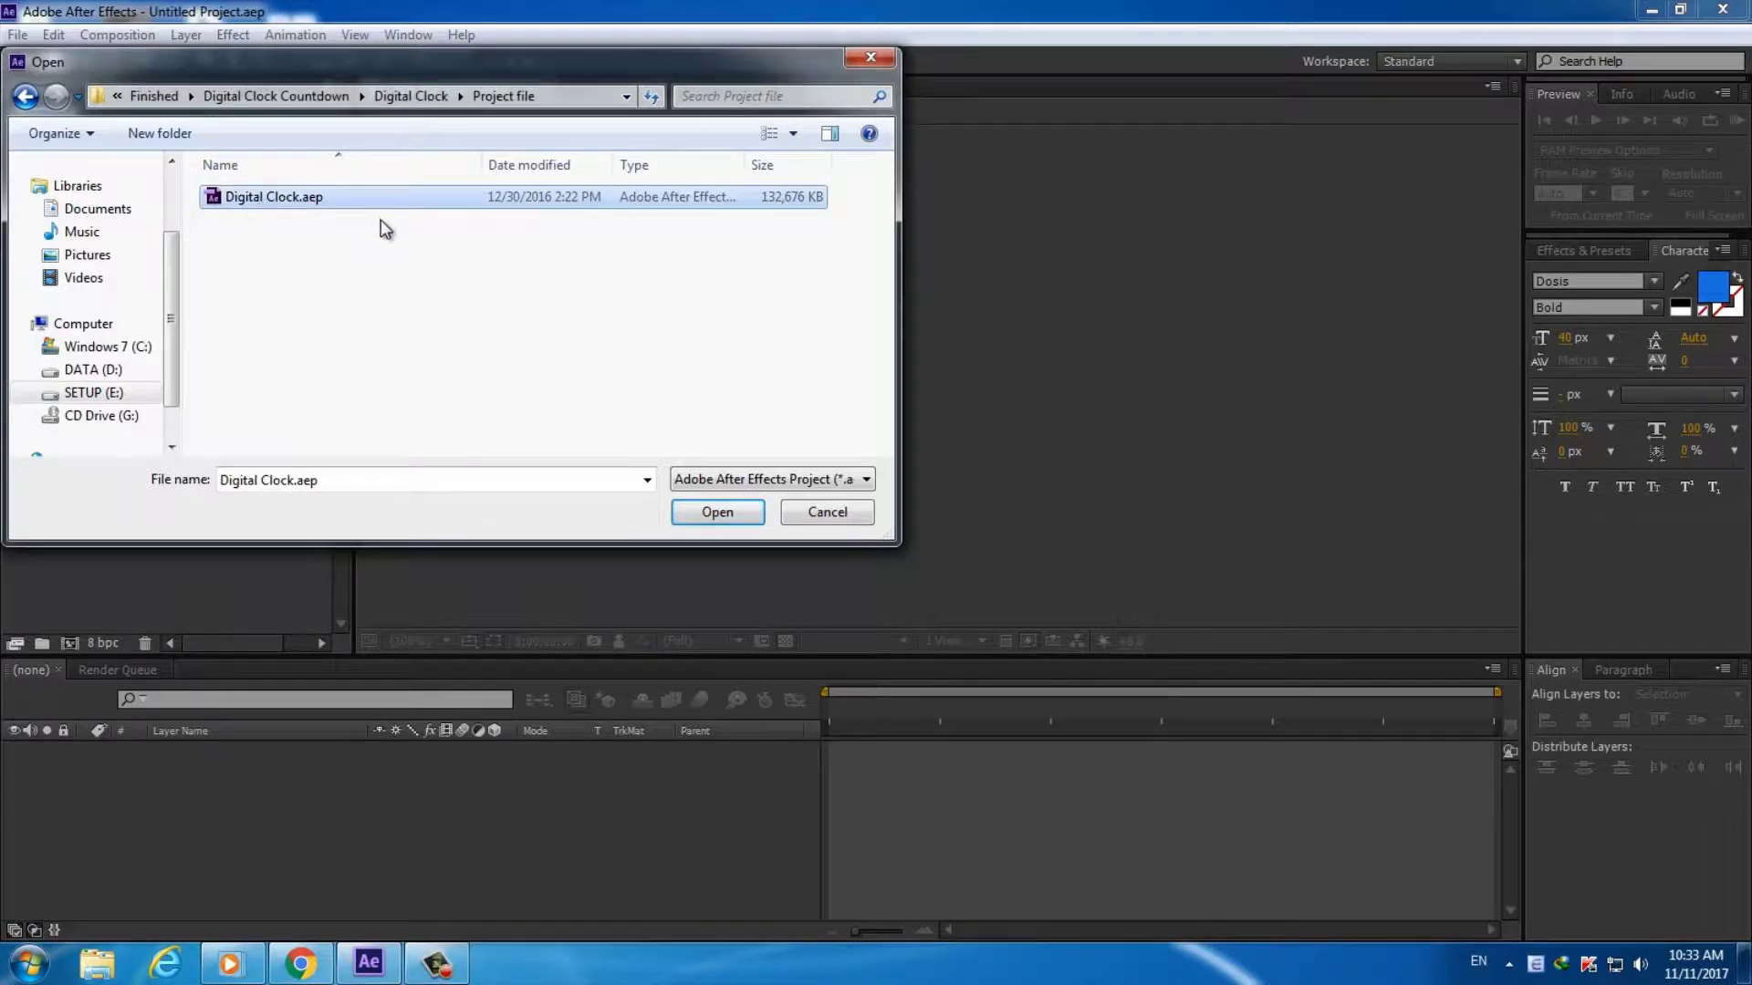
pyautogui.click(696, 511)
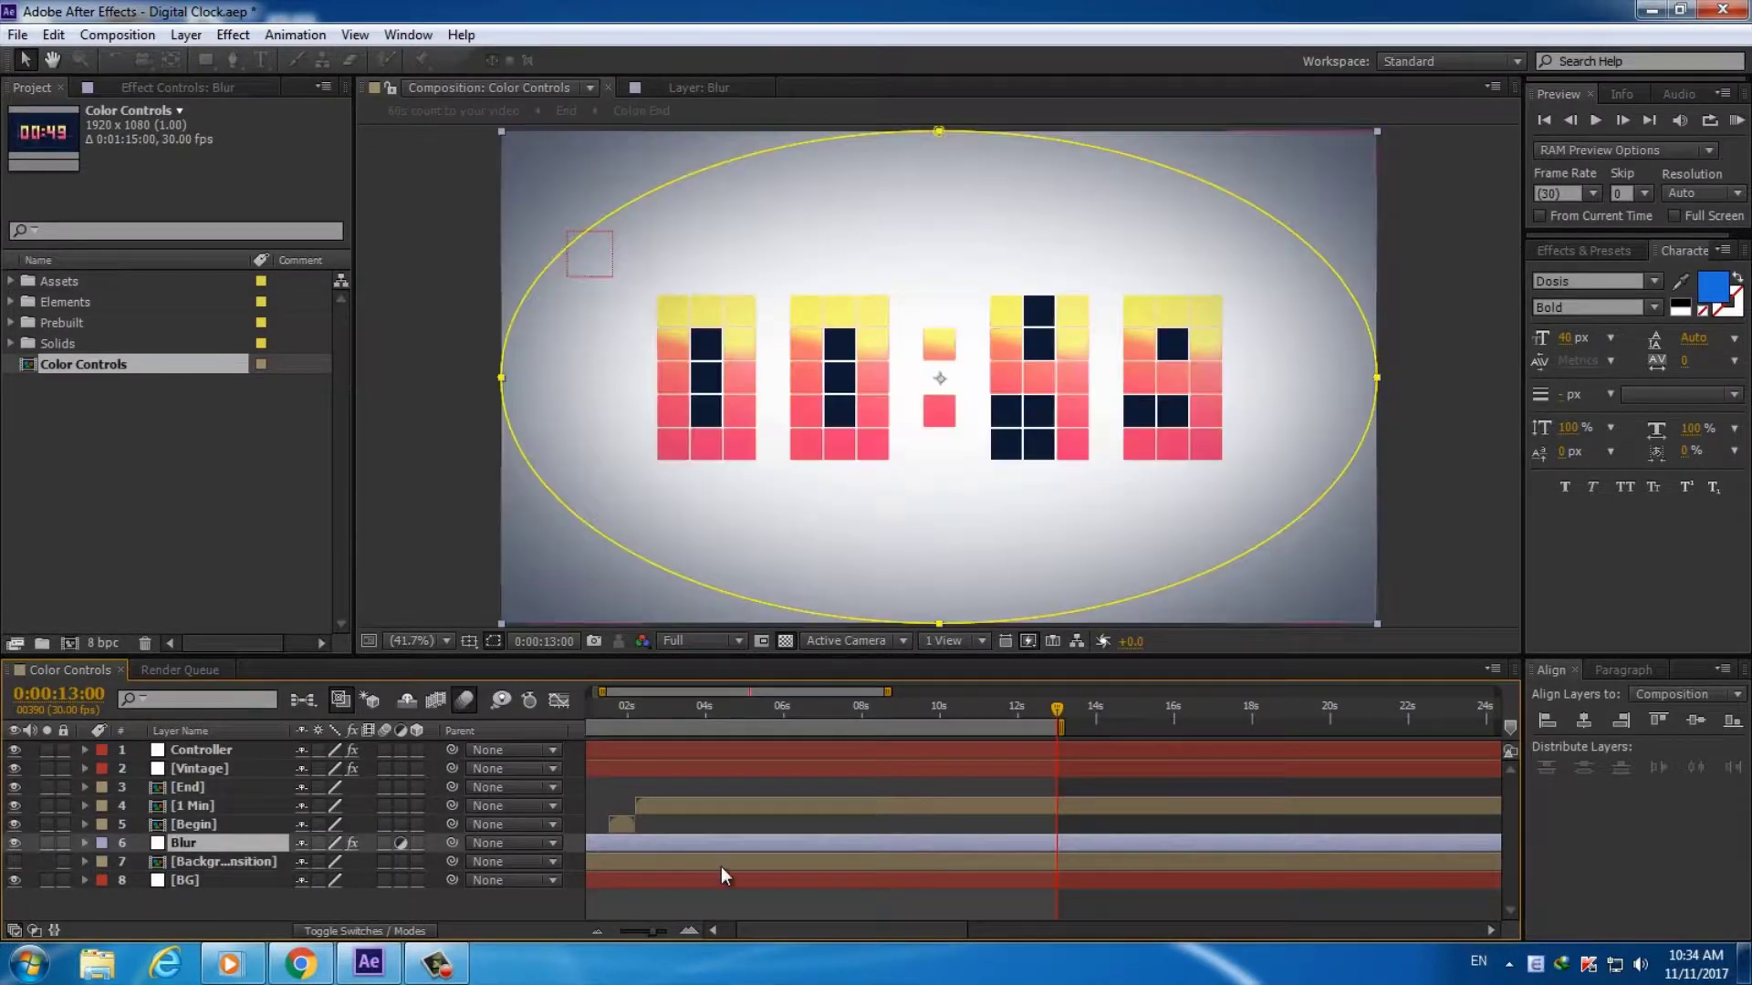
# Move the time to about 5 seconds and expand Elements › Build Your Counters › Time Counters
pyautogui.click(747, 709)
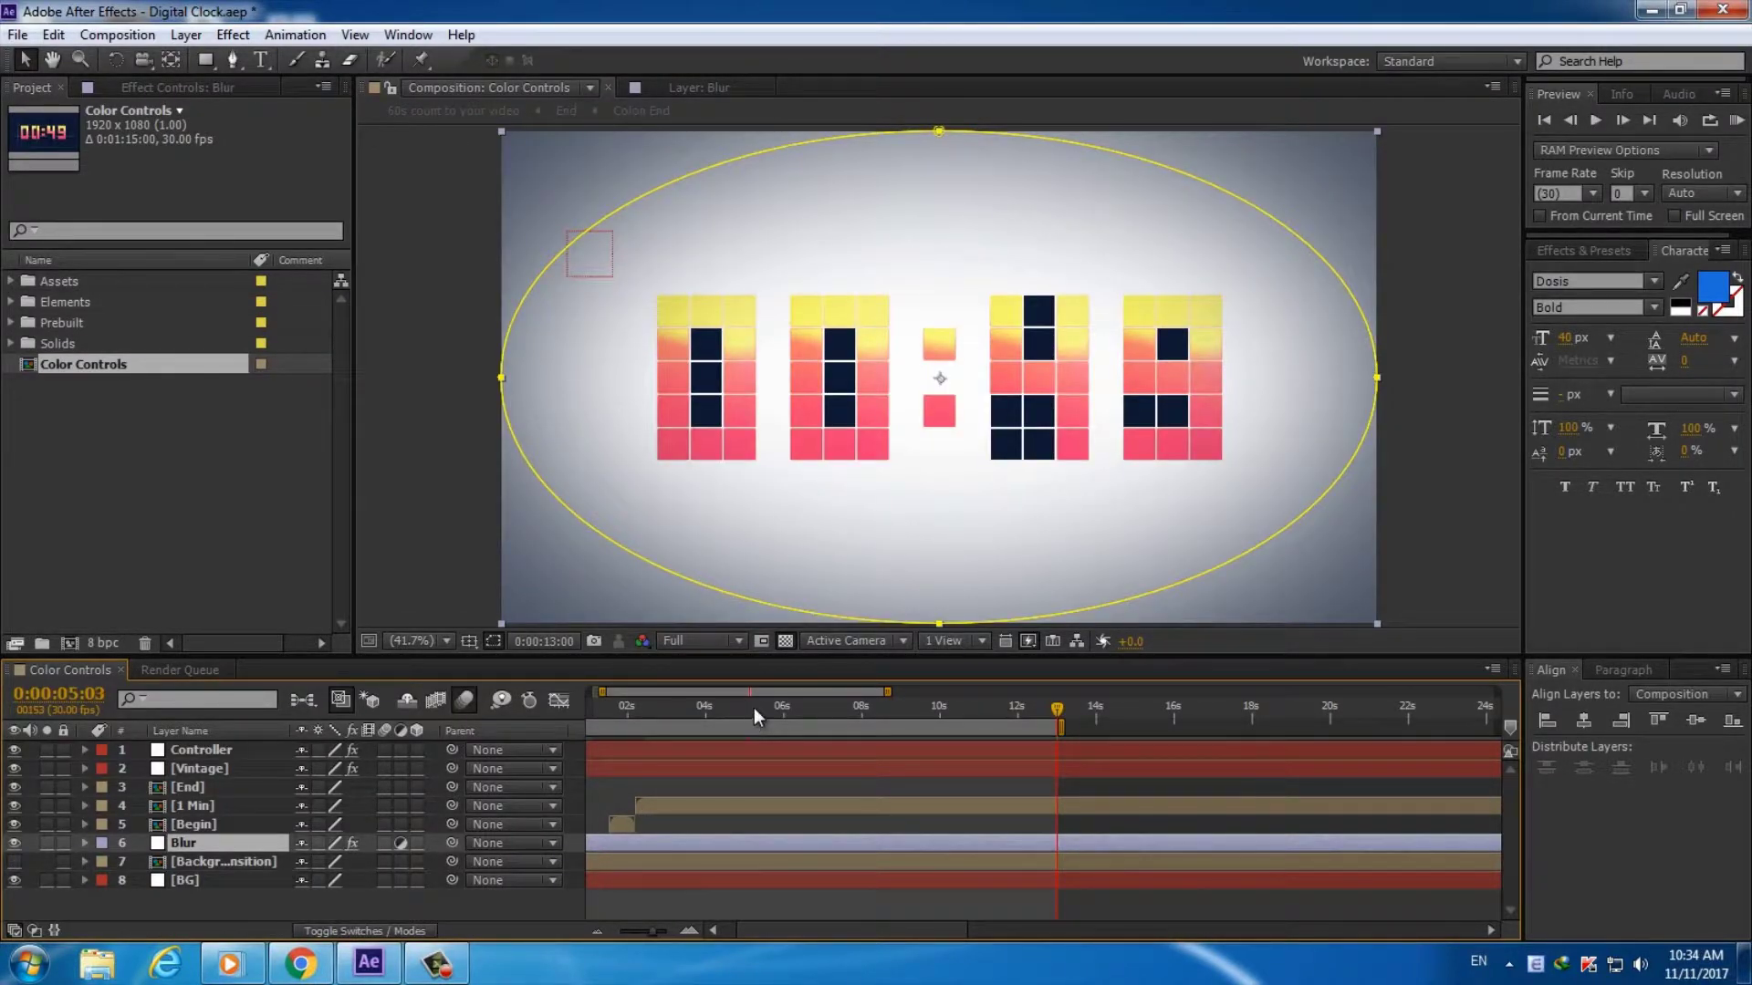
pyautogui.click(10, 302)
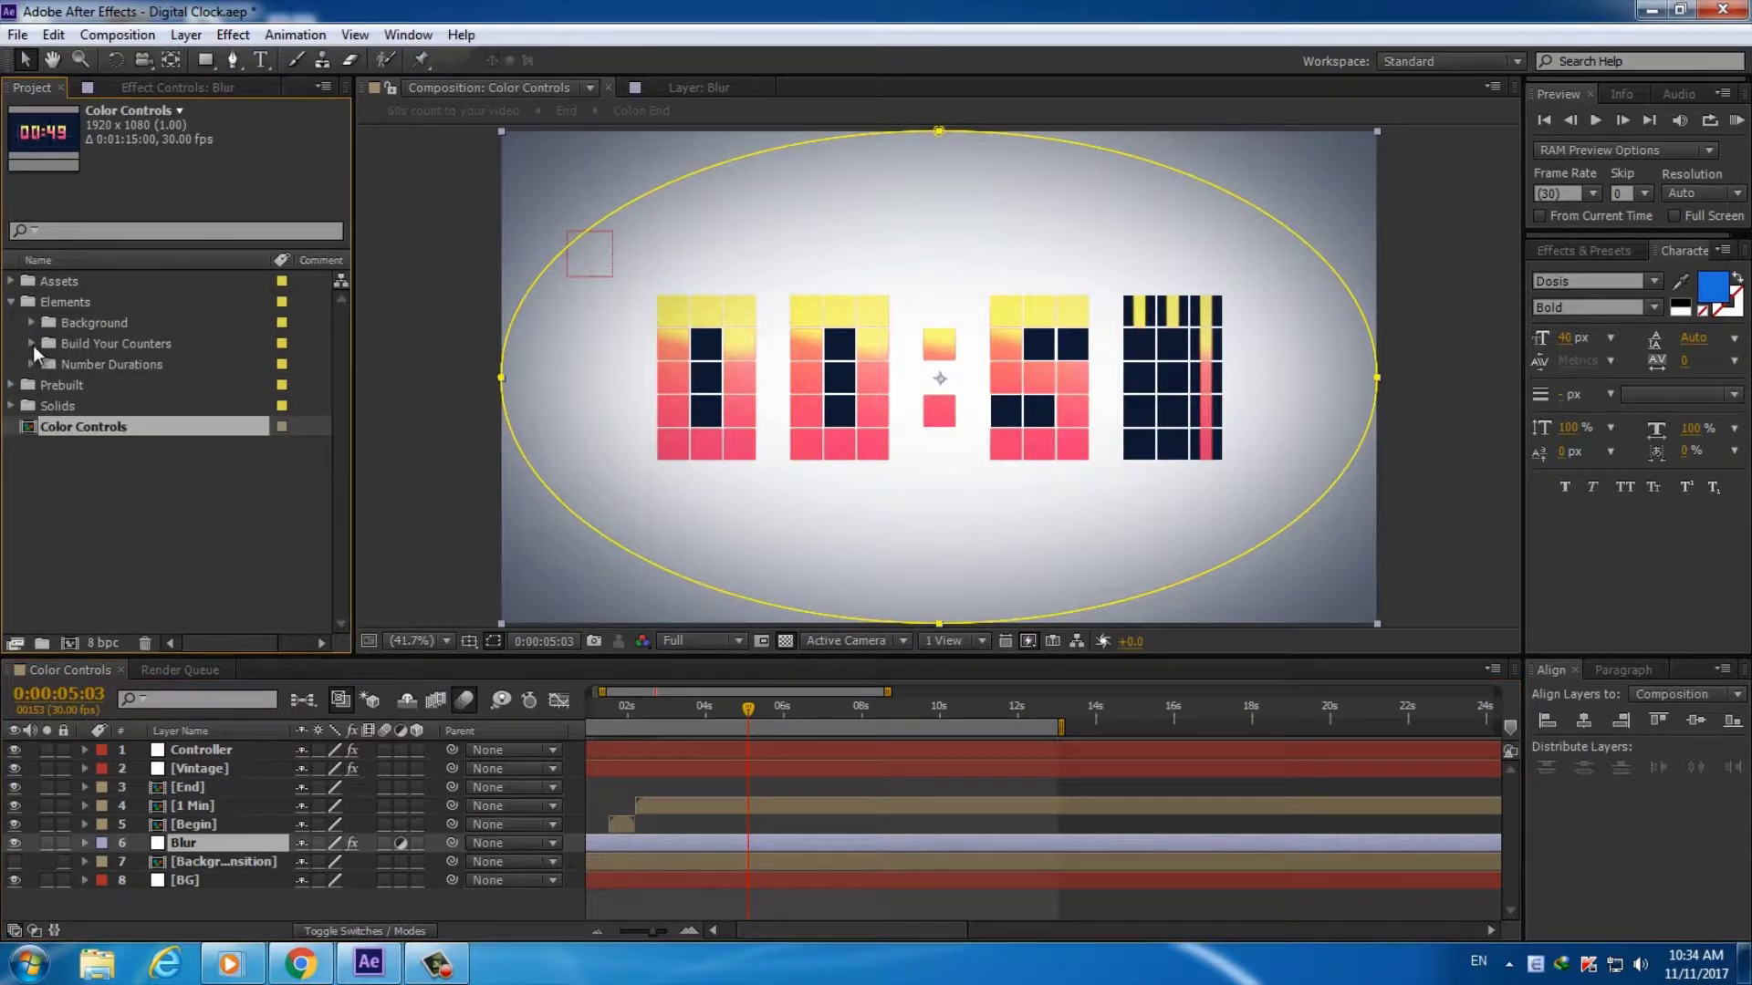
pyautogui.click(32, 344)
pyautogui.click(124, 370)
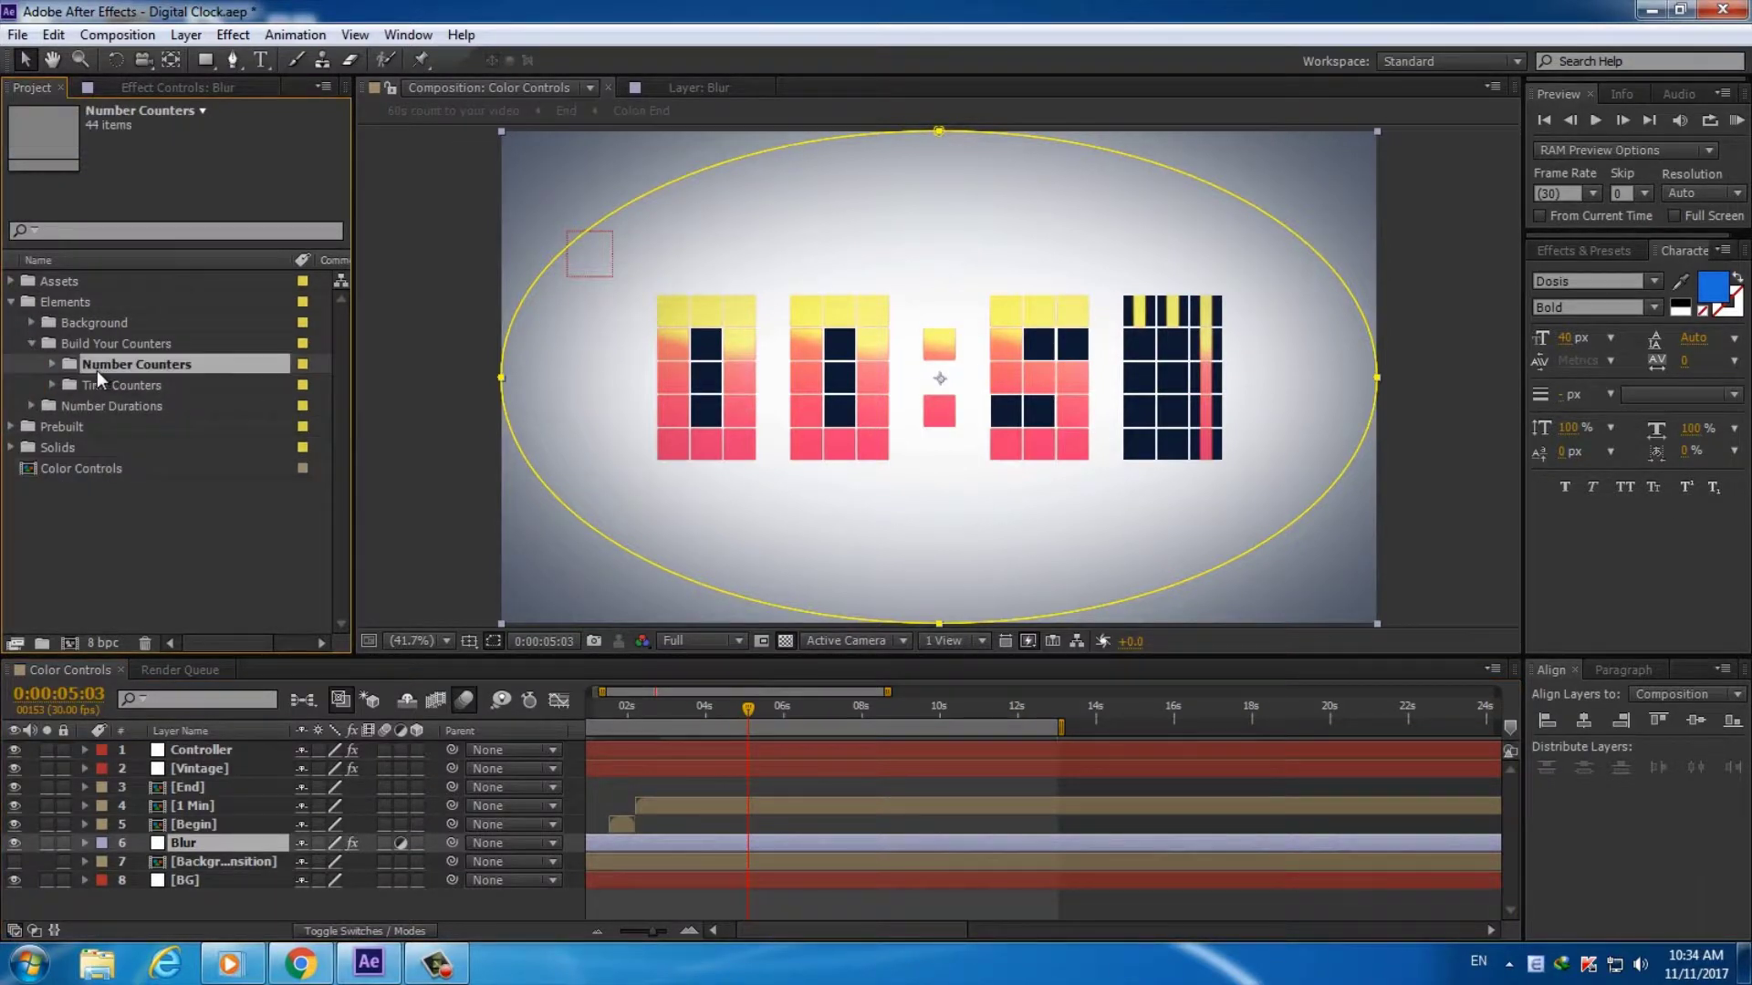
pyautogui.click(84, 381)
pyautogui.click(53, 385)
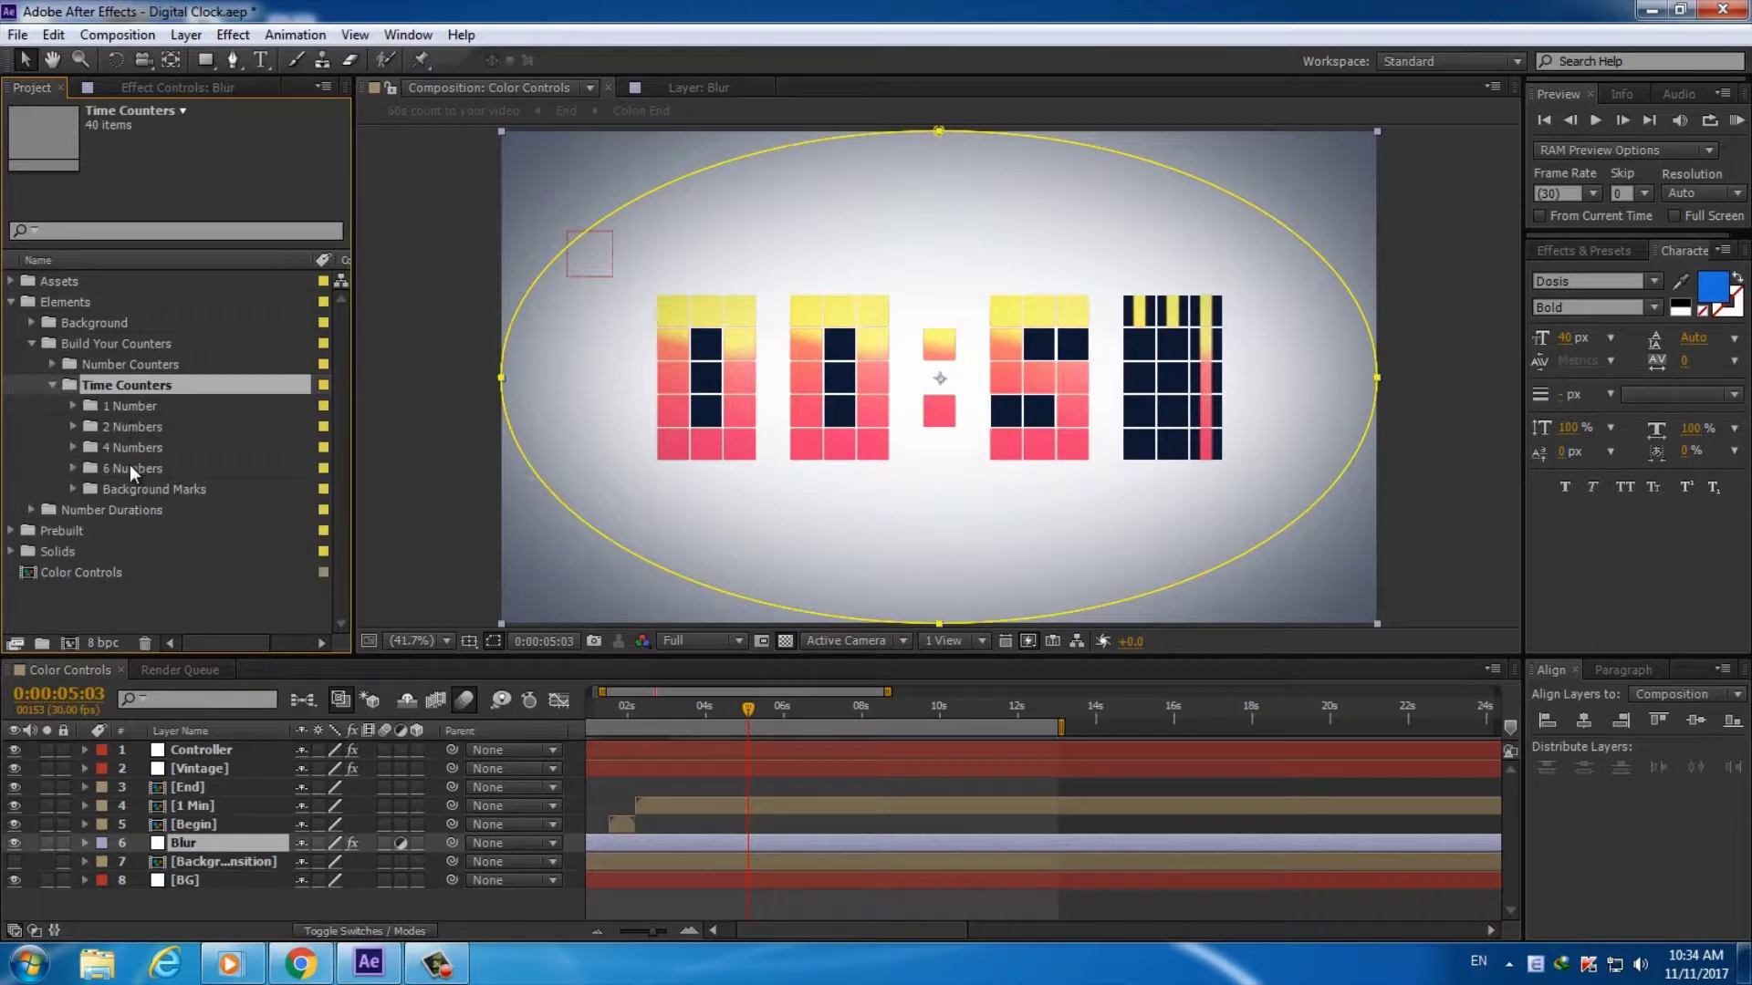
# Expand the 6 Numbers folder and select the 6 Numbers composition
pyautogui.click(124, 427)
pyautogui.click(130, 447)
pyautogui.click(135, 466)
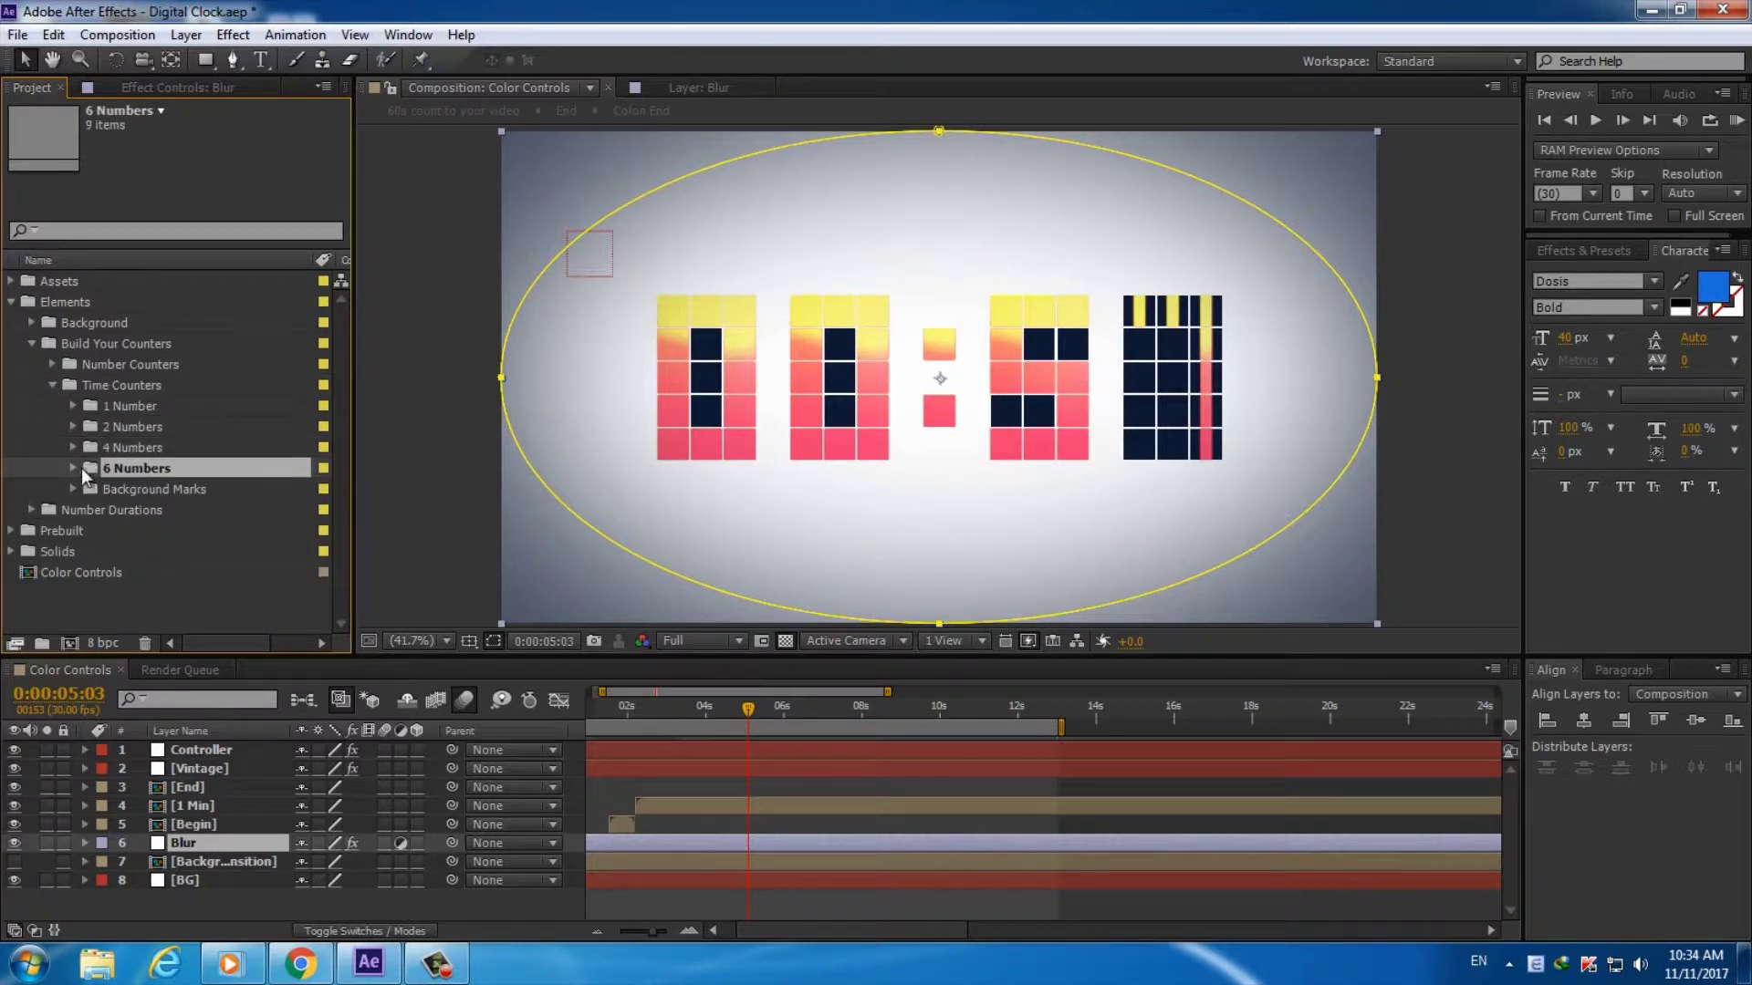
pyautogui.click(71, 468)
pyautogui.click(154, 510)
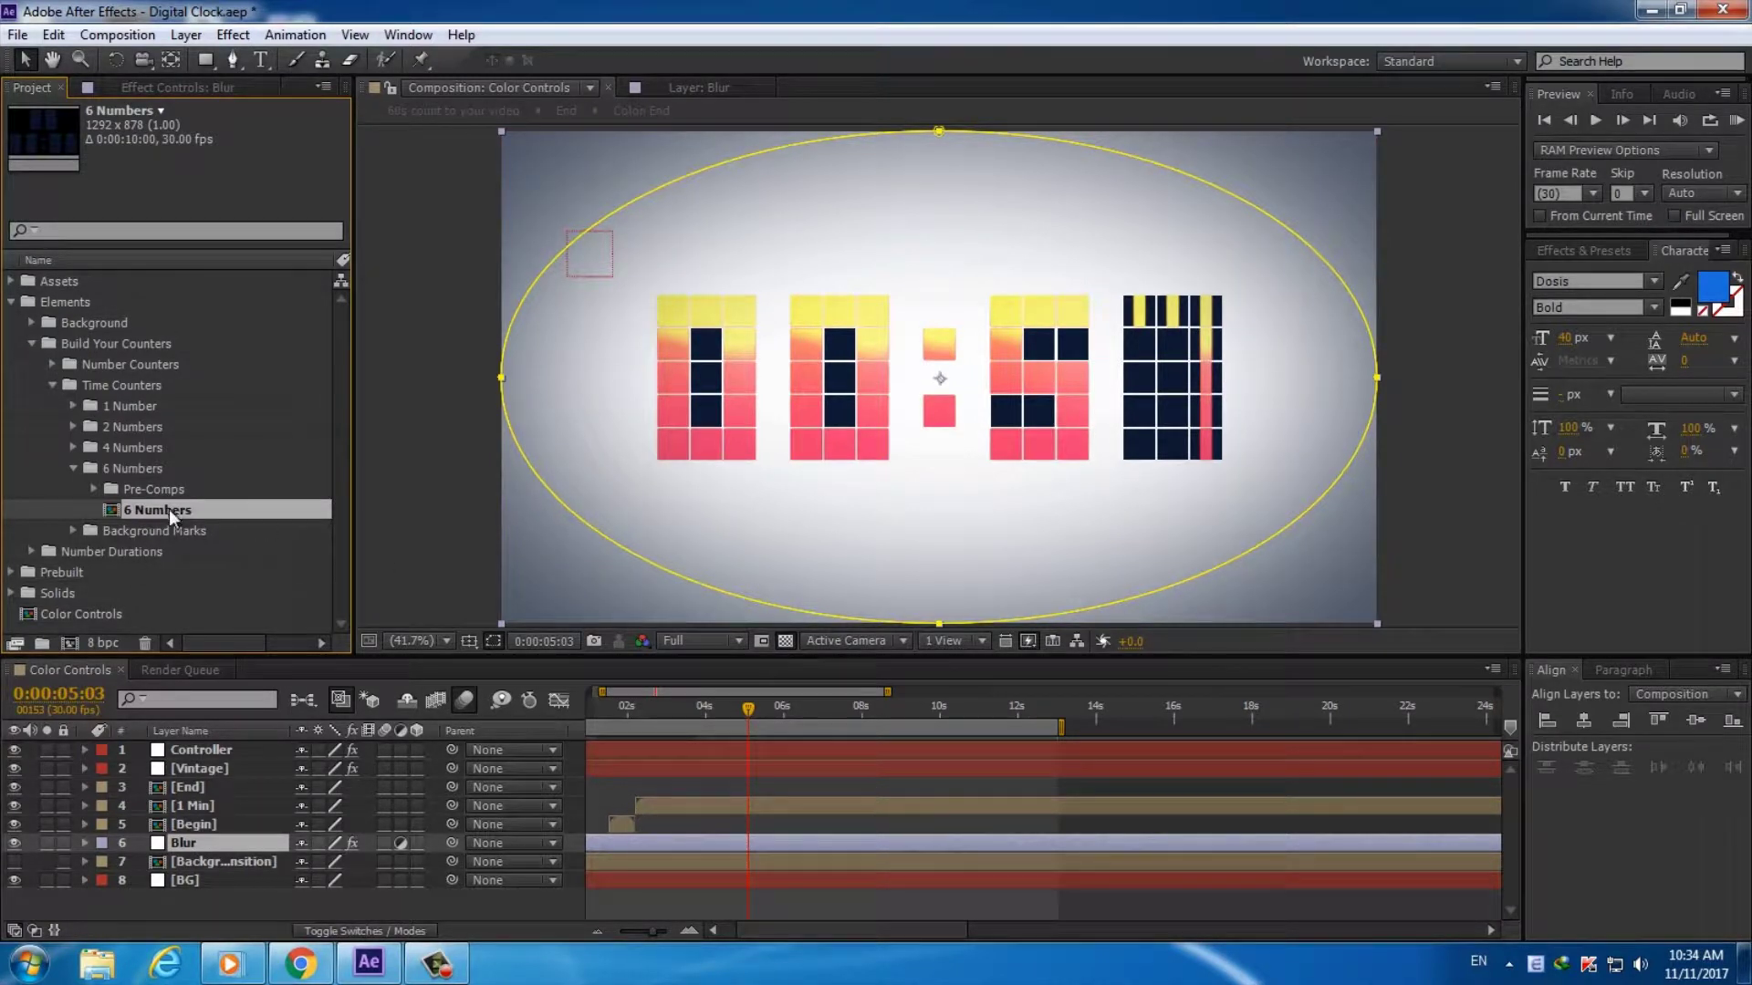
# Add the 6 Numbers comp to Color Controls and delete the 1 Min layer
pyautogui.moveTo(178, 511); pyautogui.dragTo(678, 819)
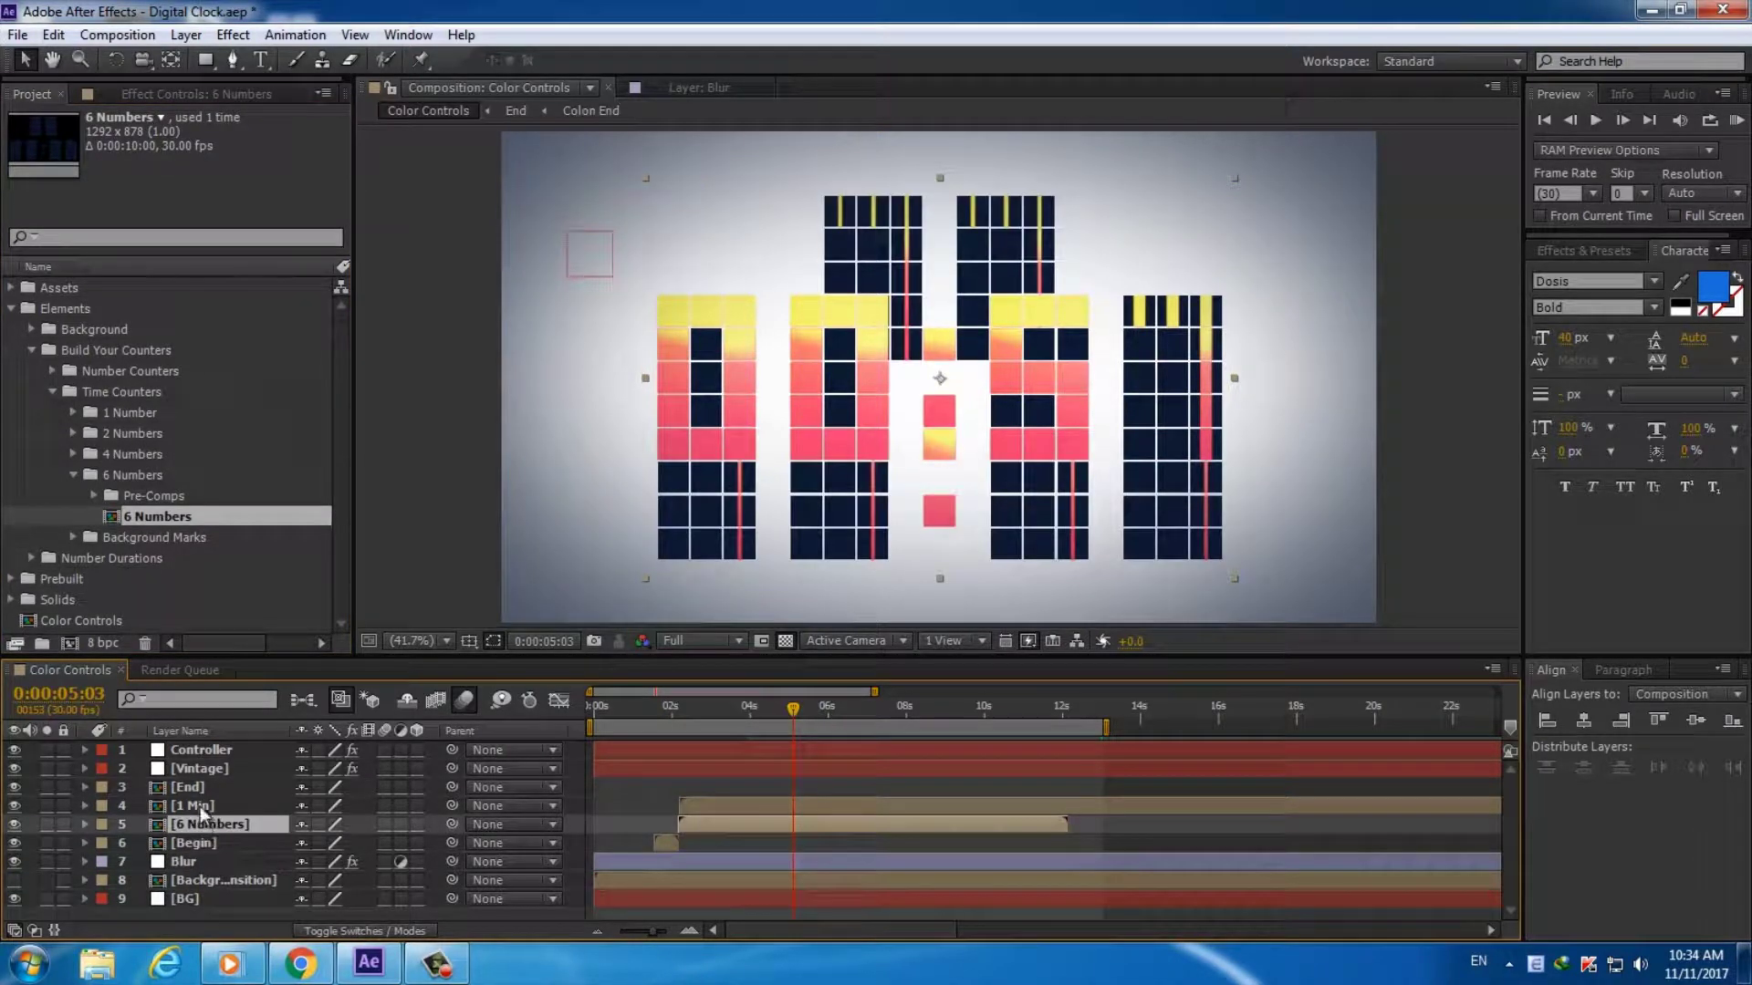
pyautogui.click(694, 806)
pyautogui.press('Delete')
# Start the 6 Numbers layer where Begin ends, then open the 6 Numbers precomp
pyautogui.moveTo(657, 929); pyautogui.dragTo(752, 936)
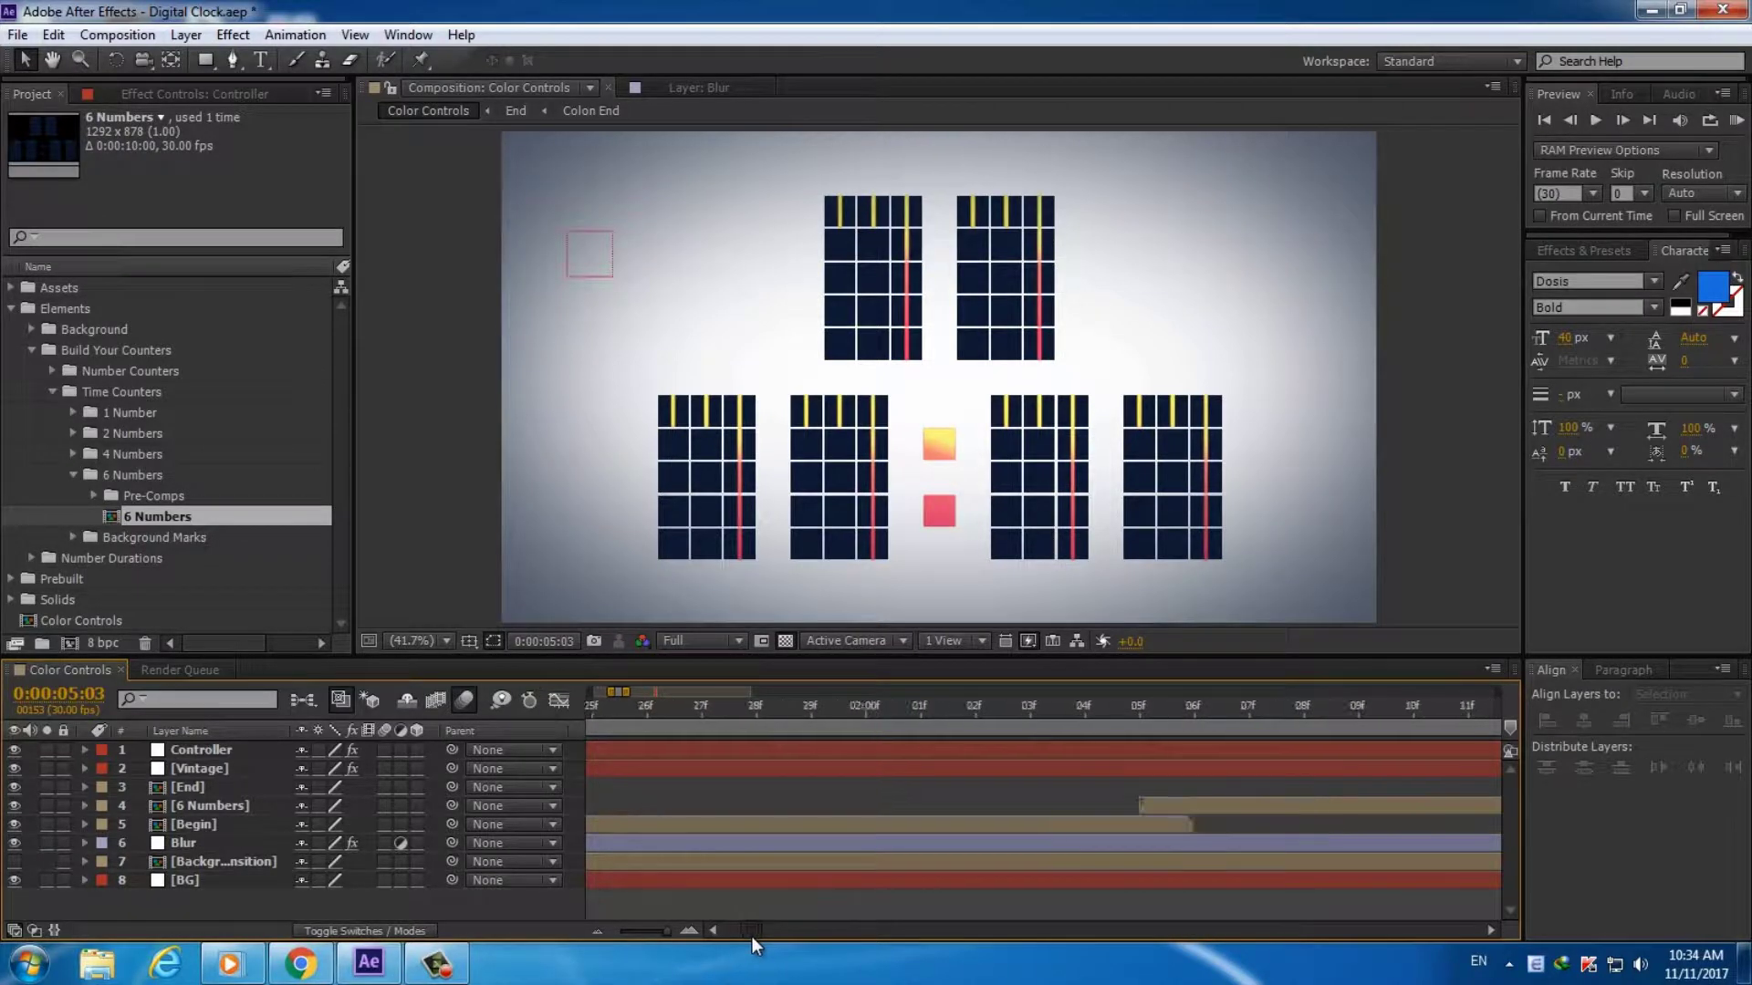
pyautogui.moveTo(655, 808); pyautogui.dragTo(691, 810)
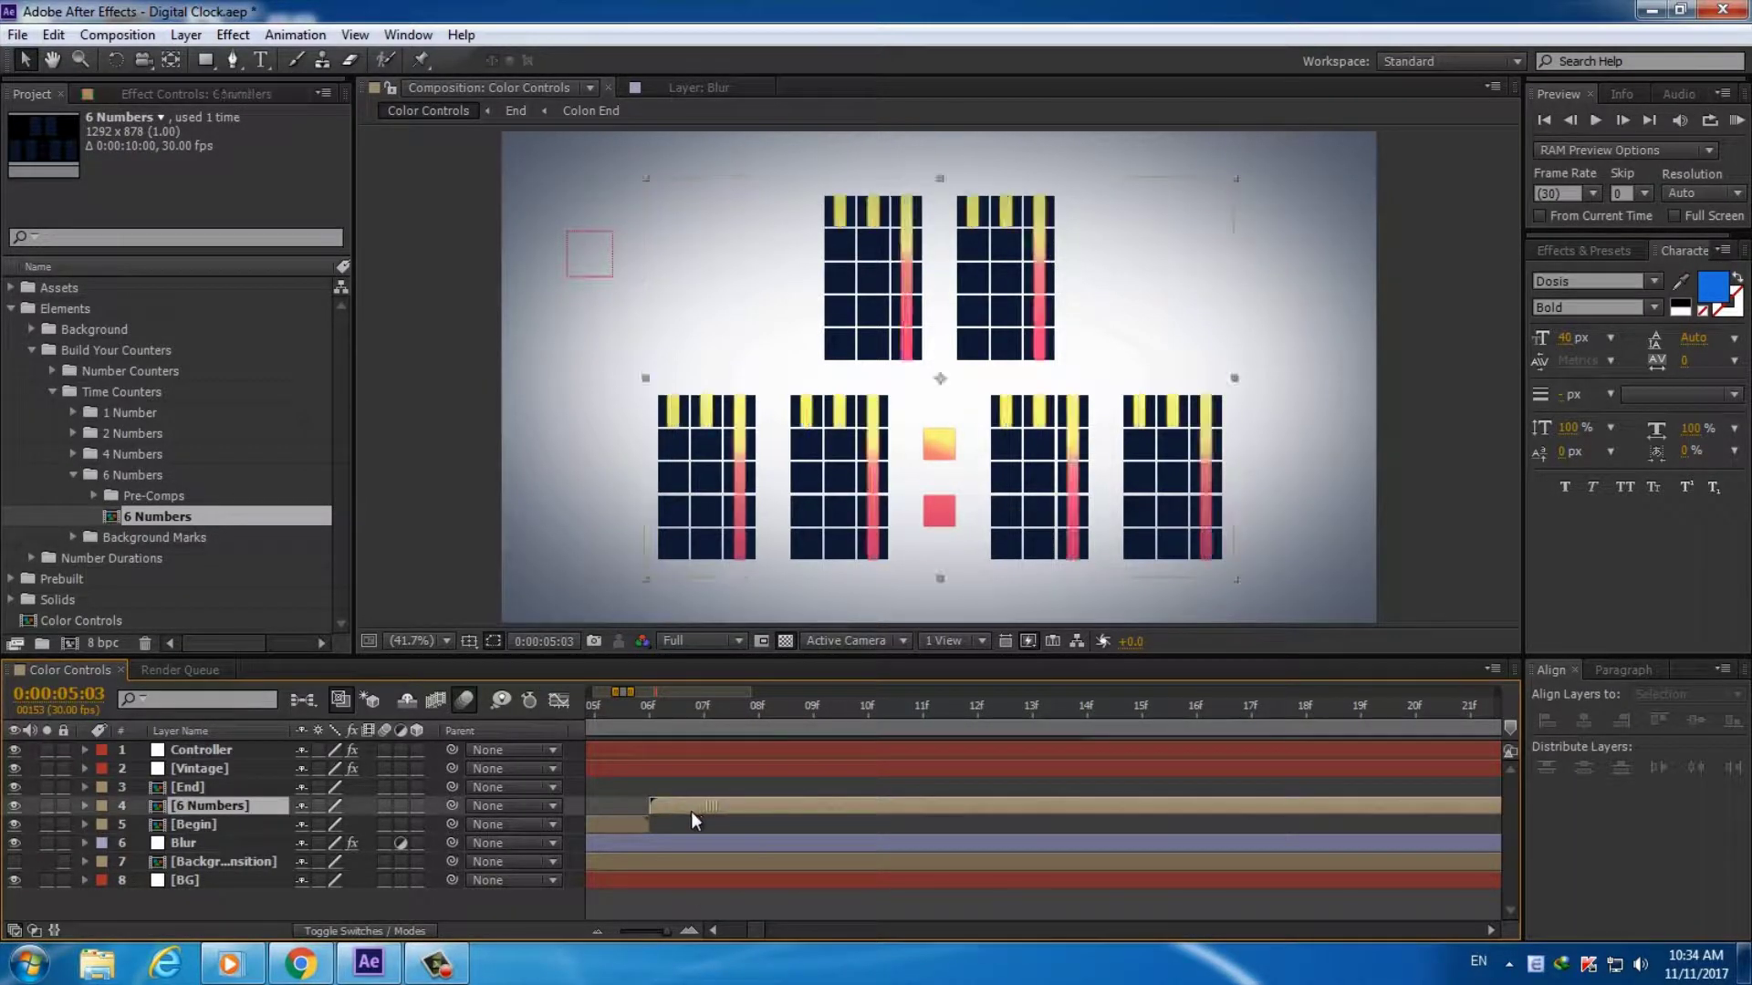
pyautogui.moveTo(666, 932); pyautogui.dragTo(655, 934)
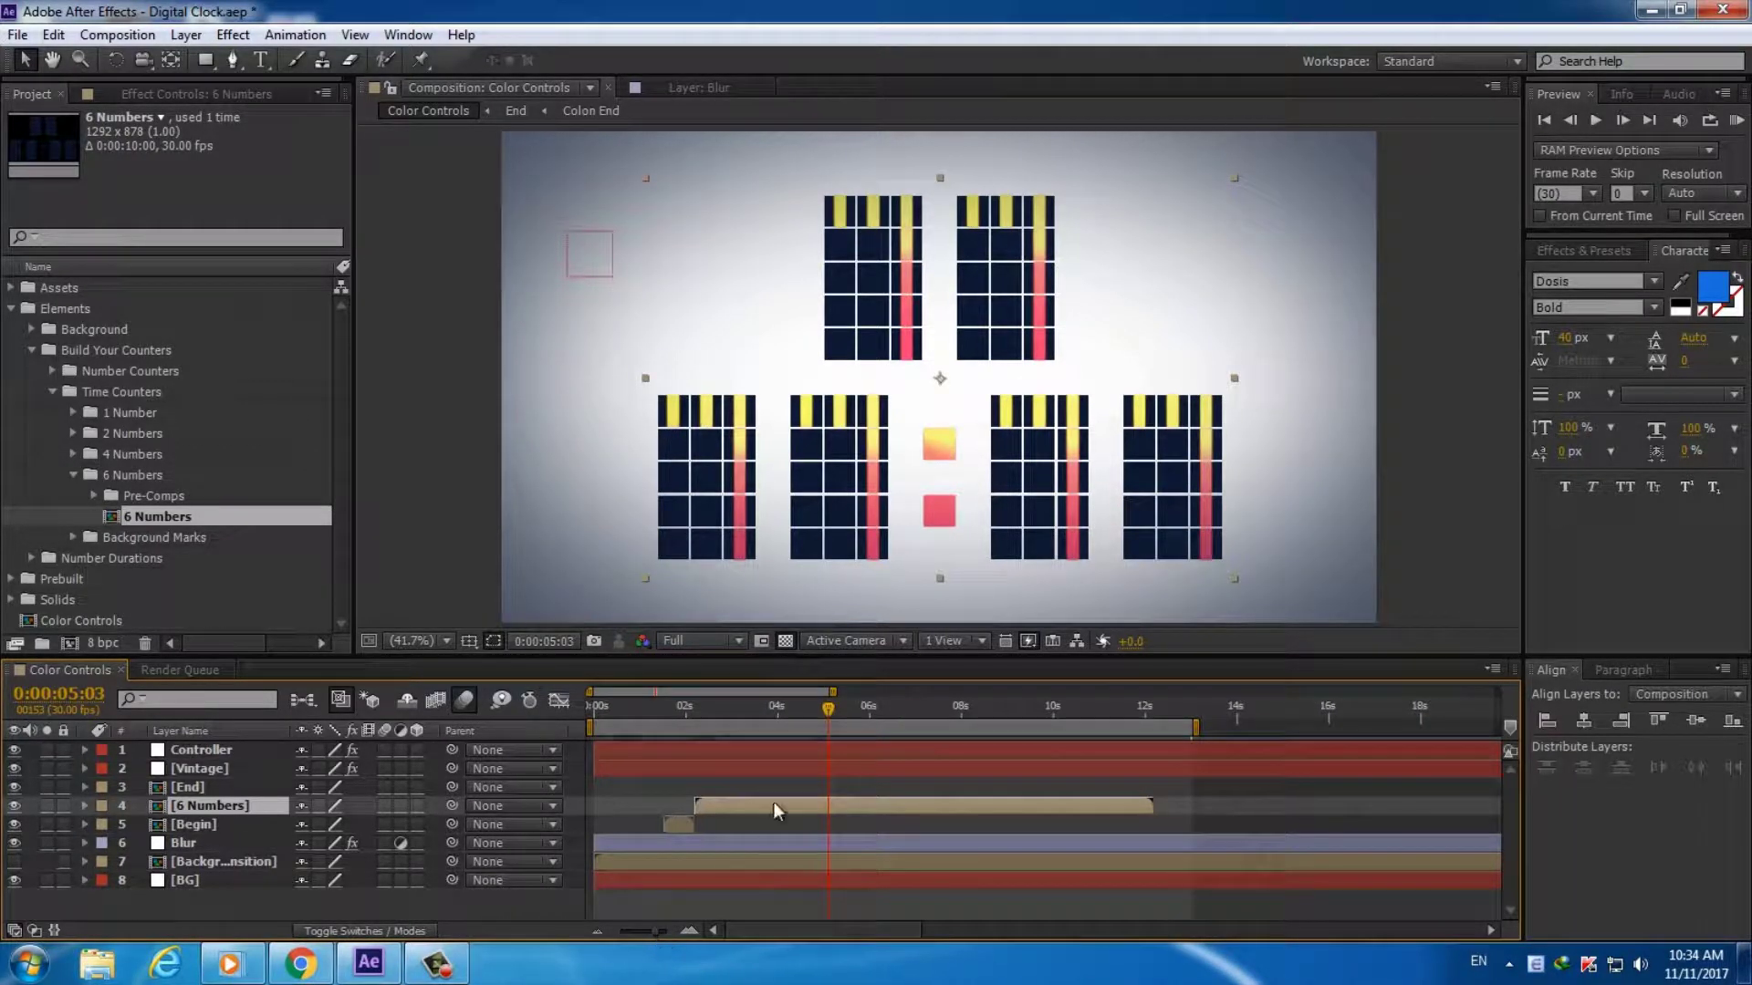
pyautogui.doubleClick(774, 801)
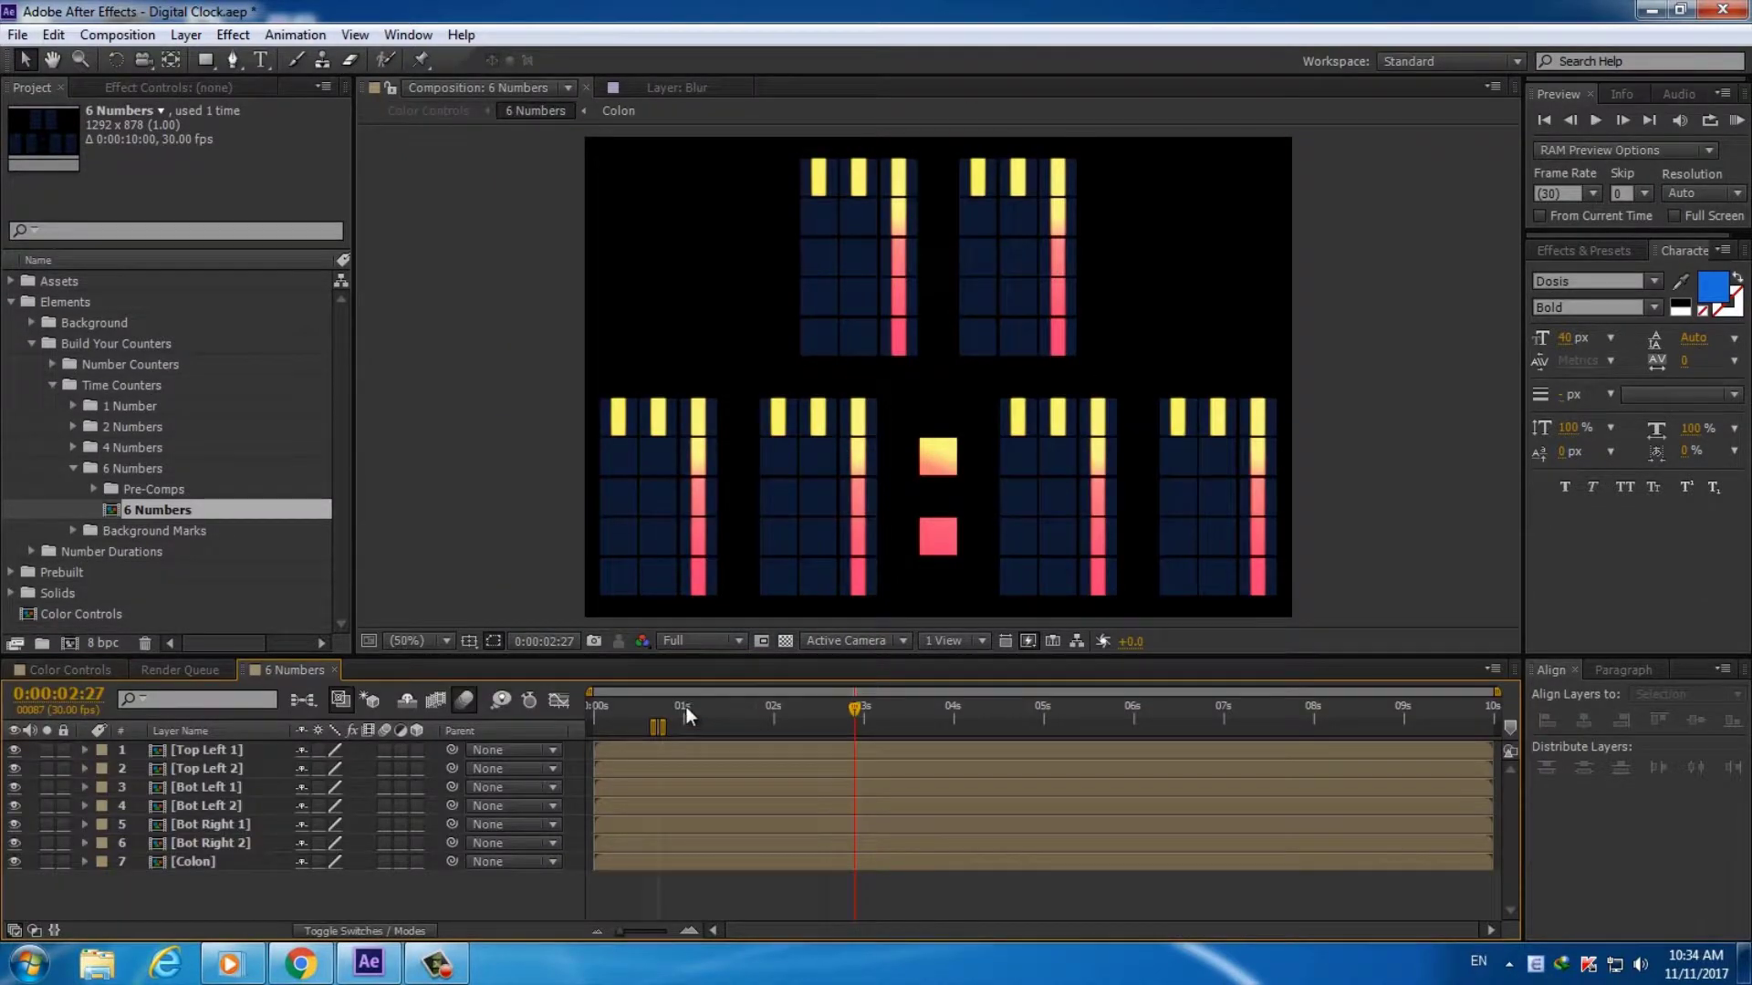
# Return the time to about 1 second, expand Pre-Comps, and open 6 Numbers' Composition Settings
pyautogui.moveTo(686, 707); pyautogui.dragTo(743, 709)
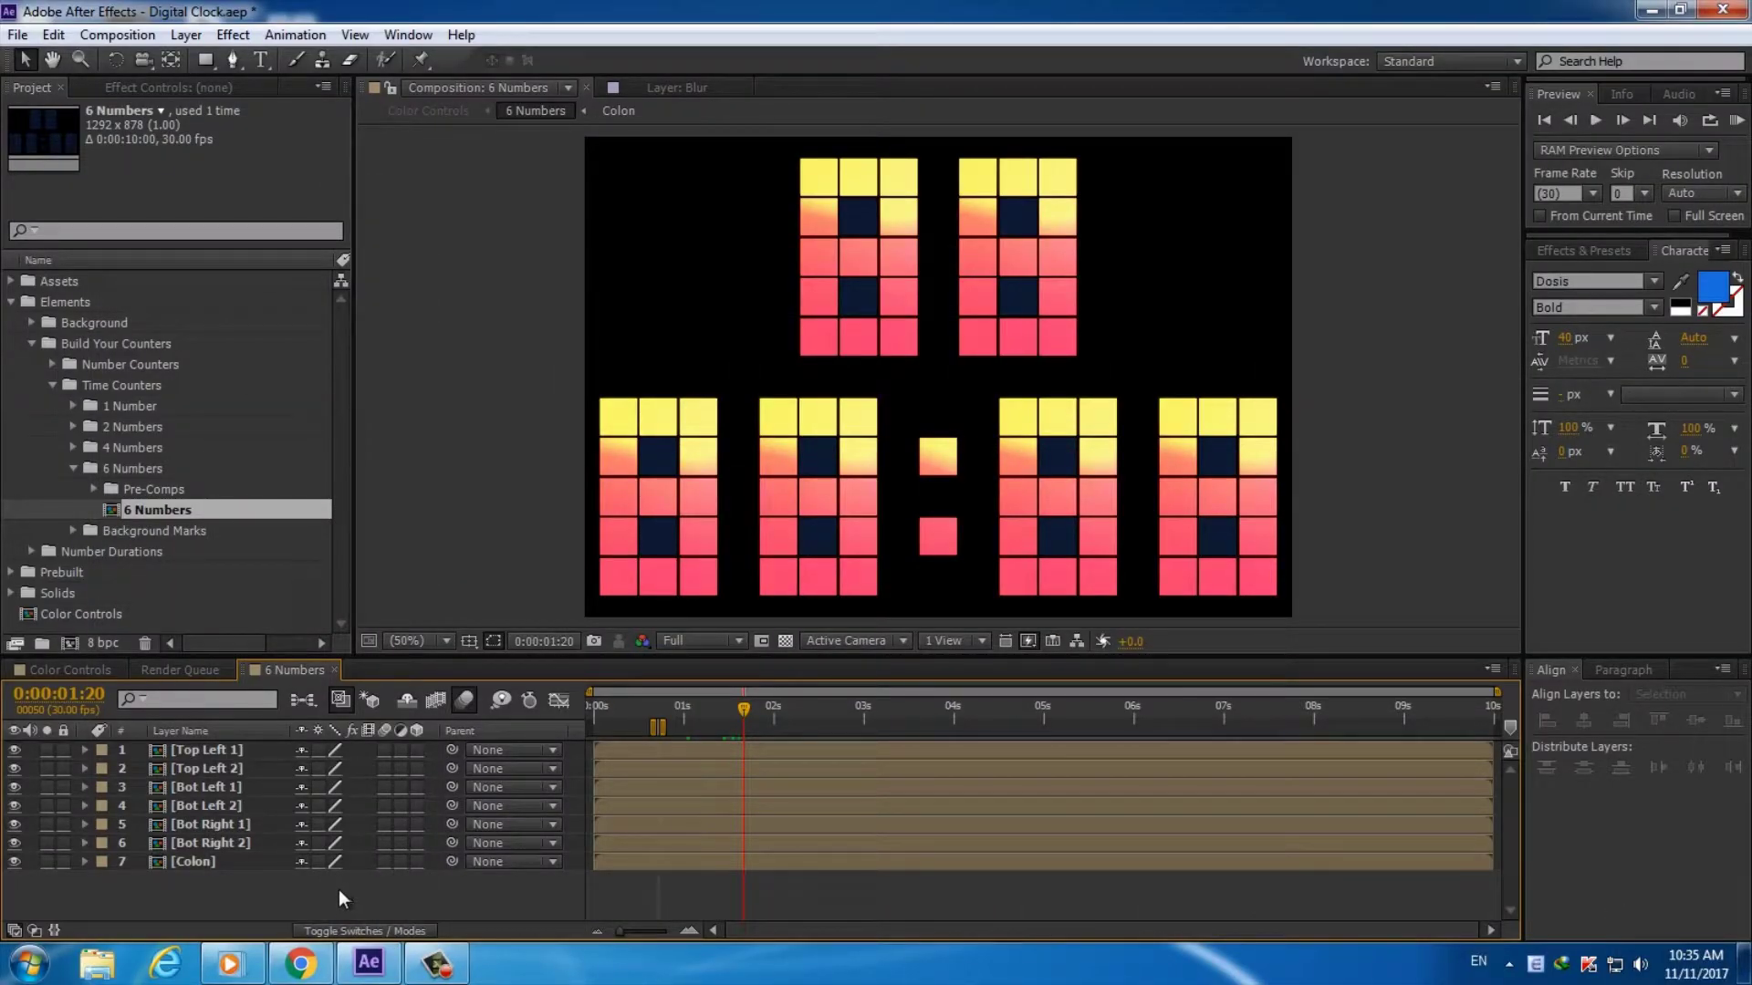
pyautogui.click(95, 489)
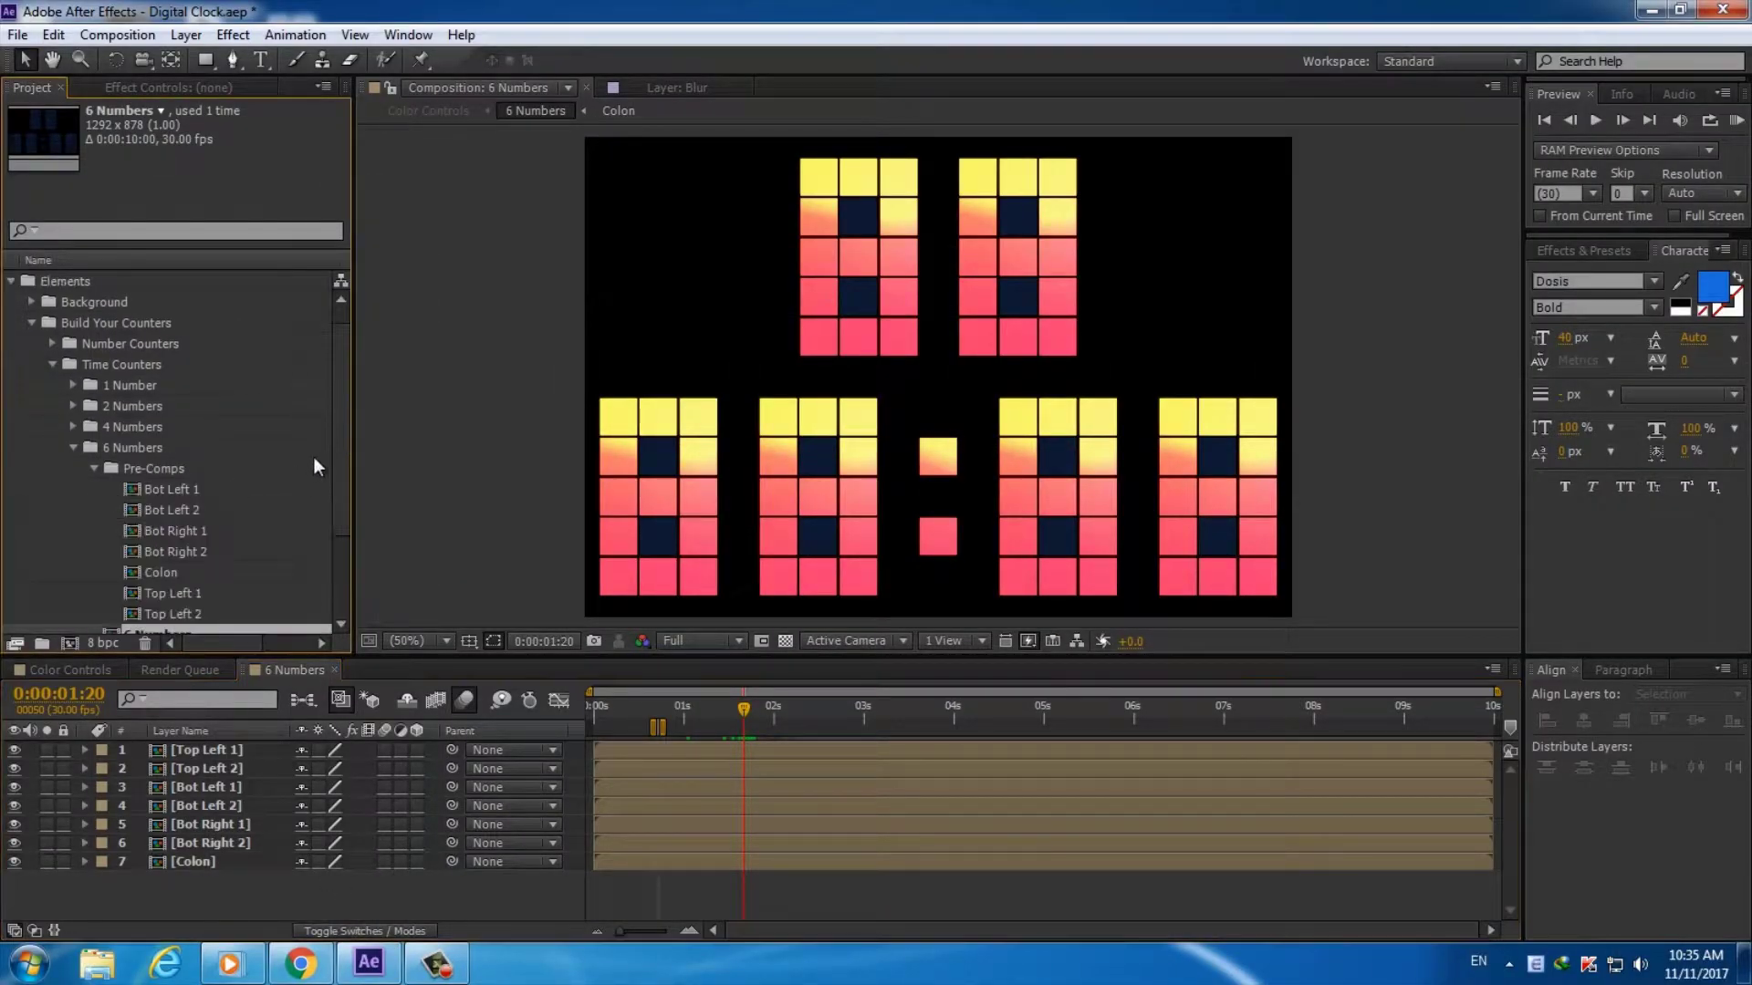
pyautogui.moveTo(342, 436); pyautogui.dragTo(342, 524)
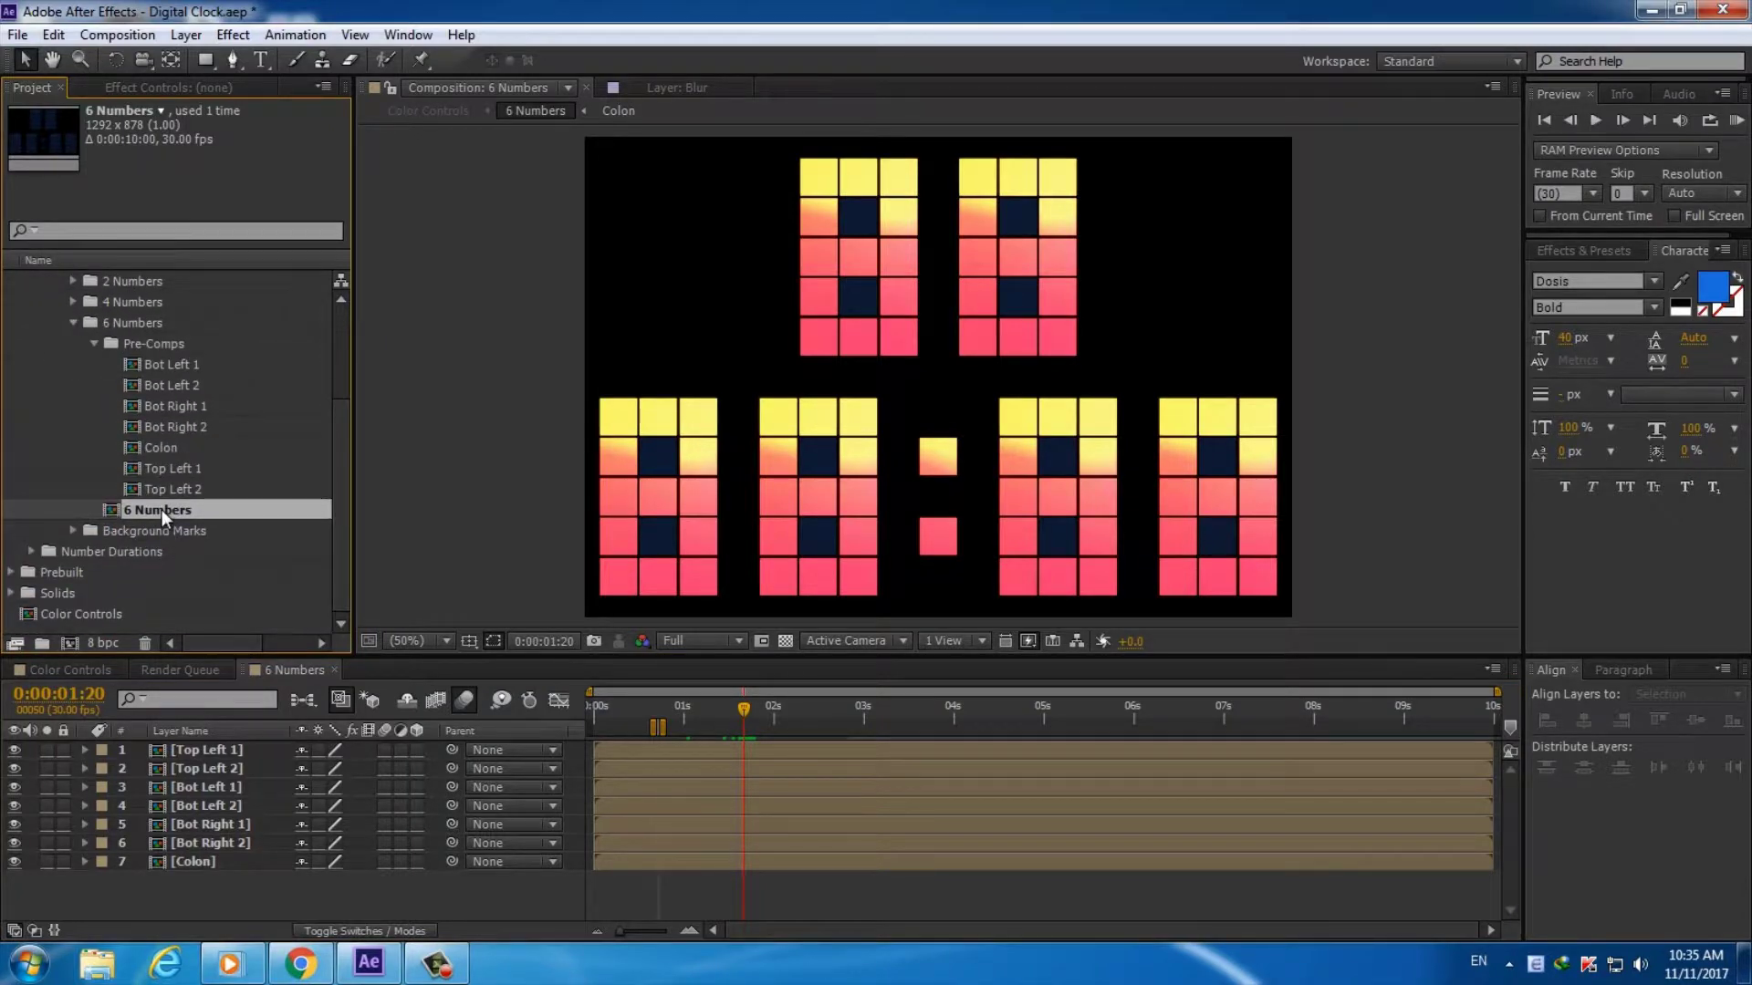
pyautogui.hotkey('ctrl', 'k')
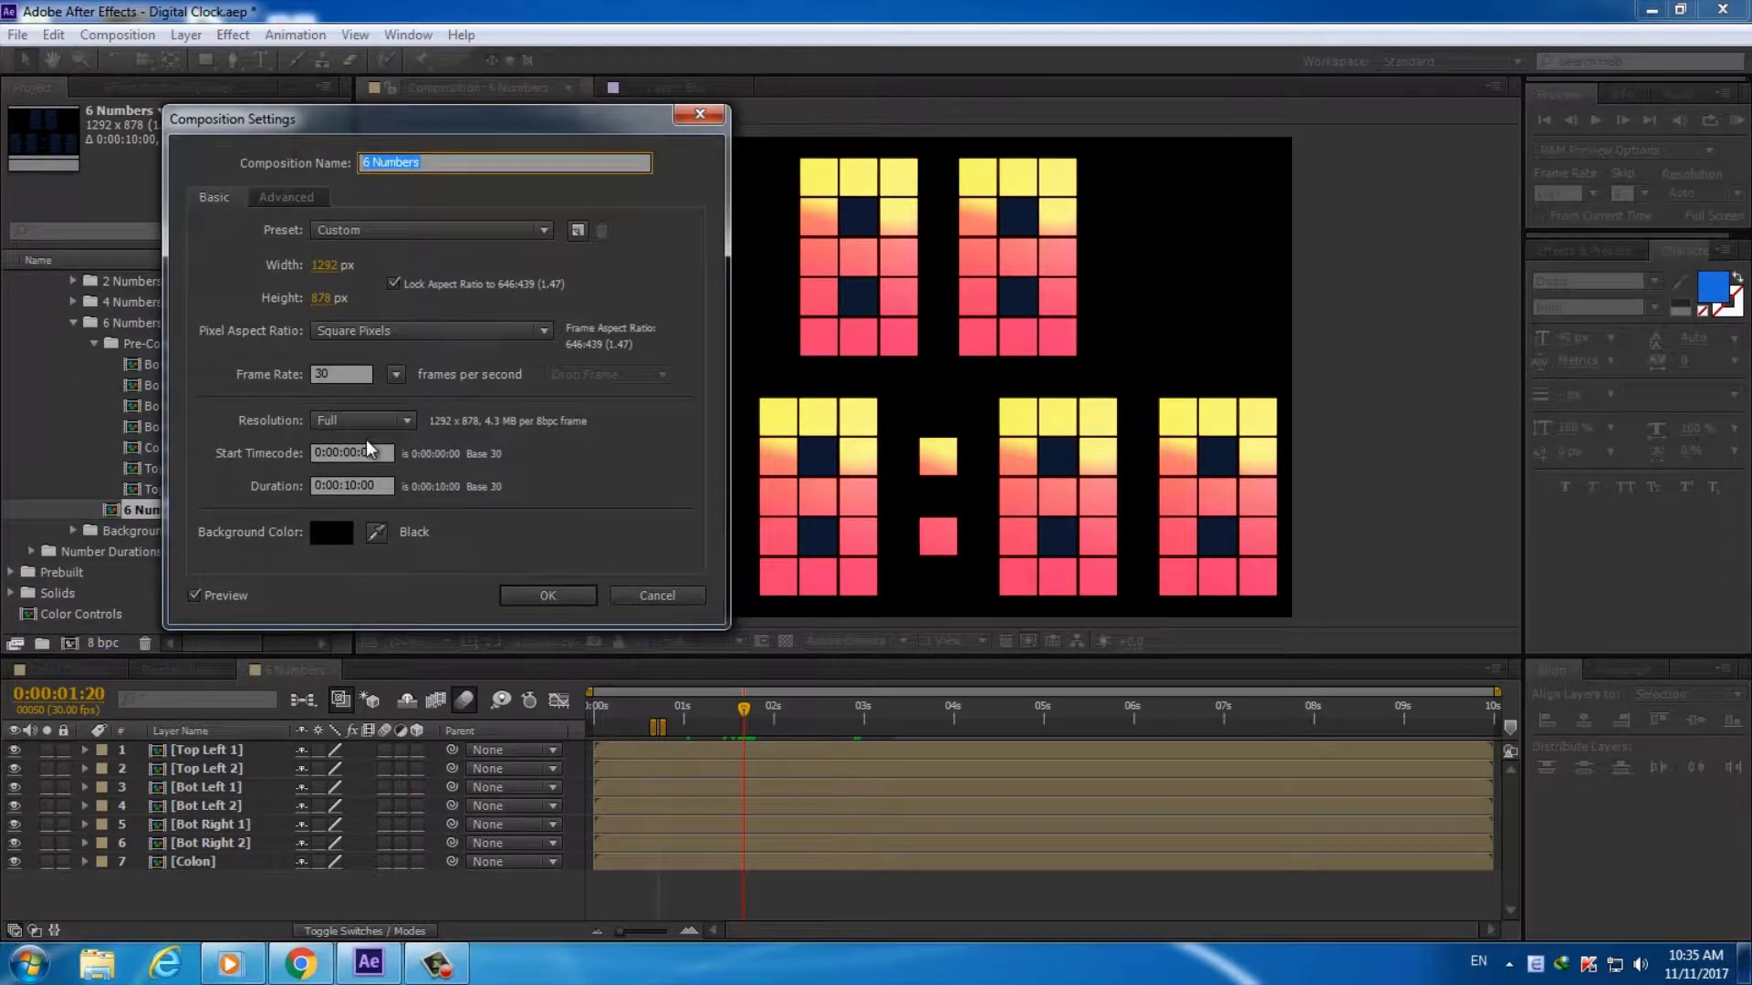
# Set the 6 Numbers comp duration to 1:16 and zoom the timeline out
pyautogui.doubleClick(358, 483)
pyautogui.write('7')
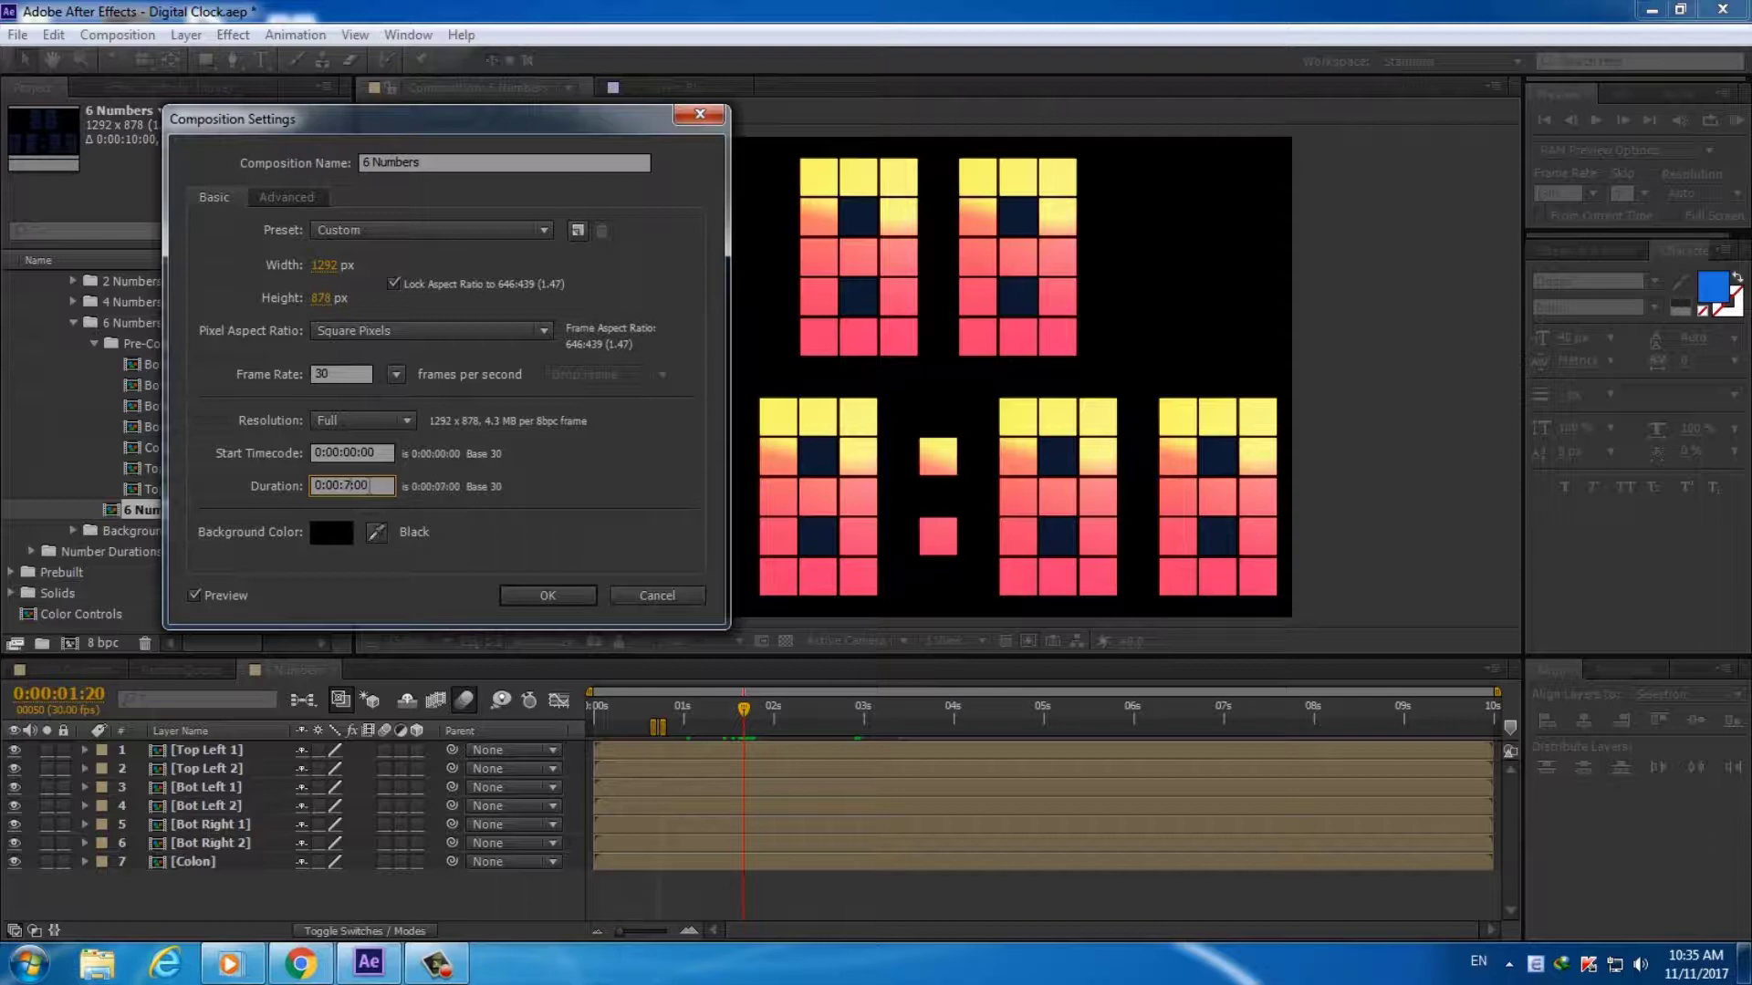
pyautogui.write('6')
pyautogui.click(547, 595)
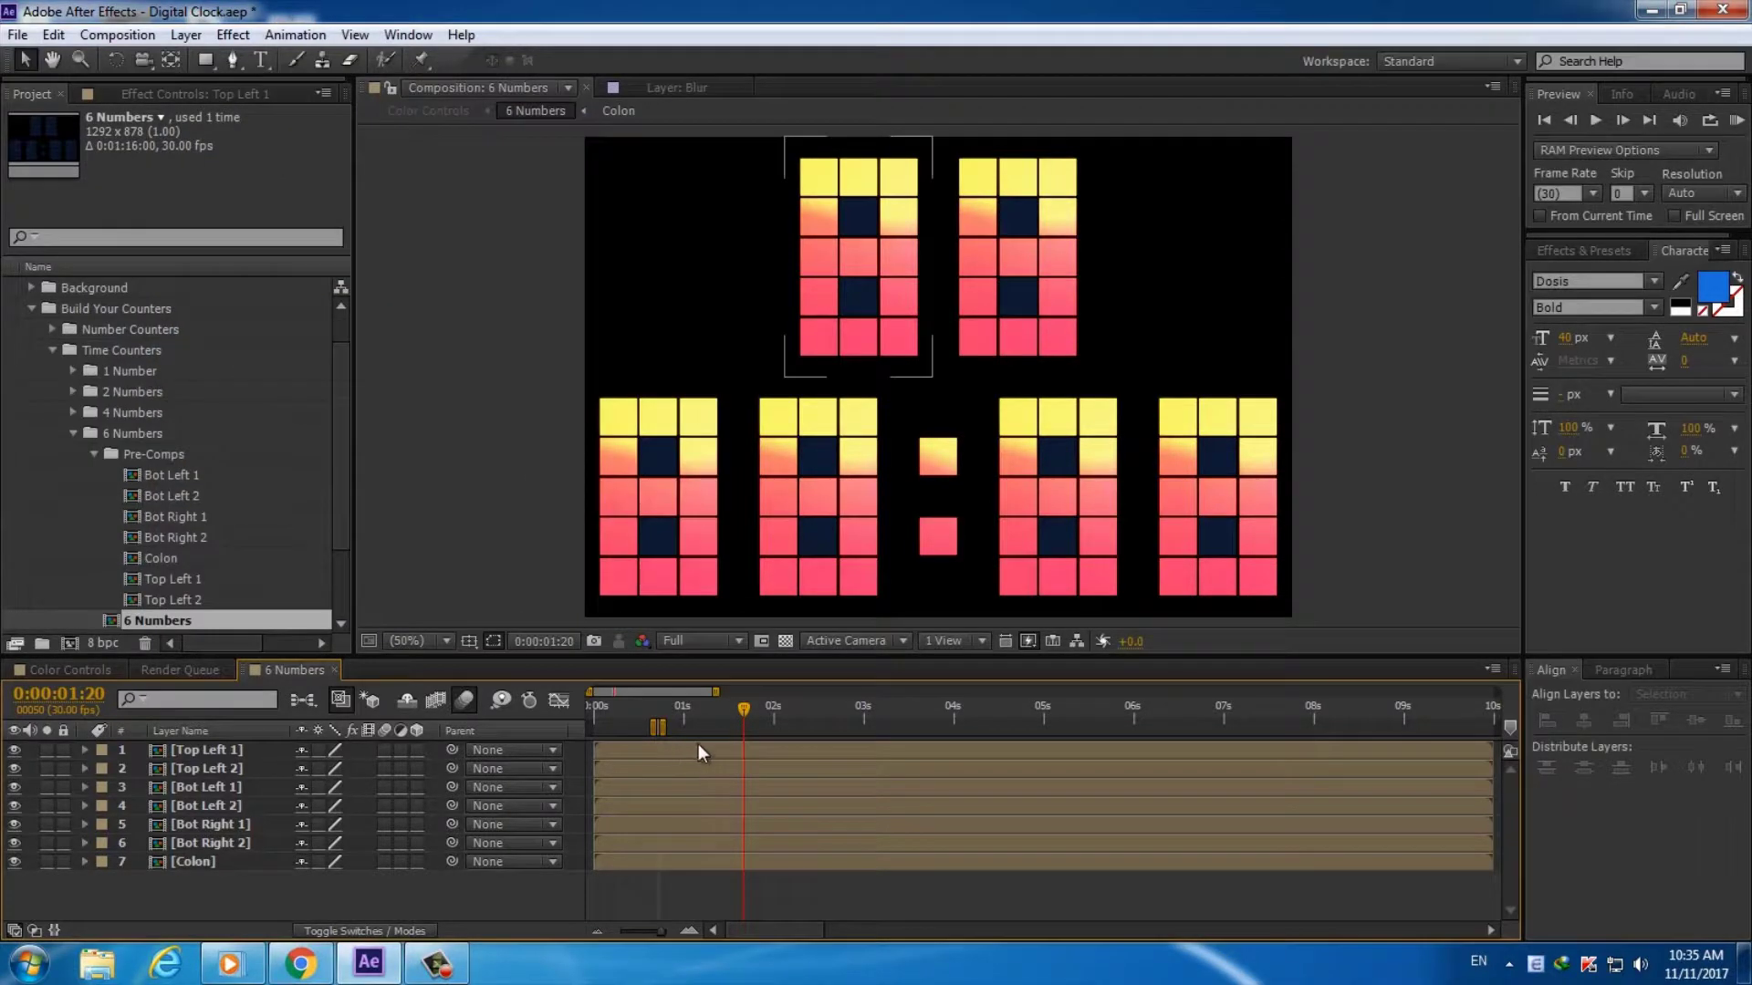
pyautogui.moveTo(716, 691); pyautogui.dragTo(1492, 692)
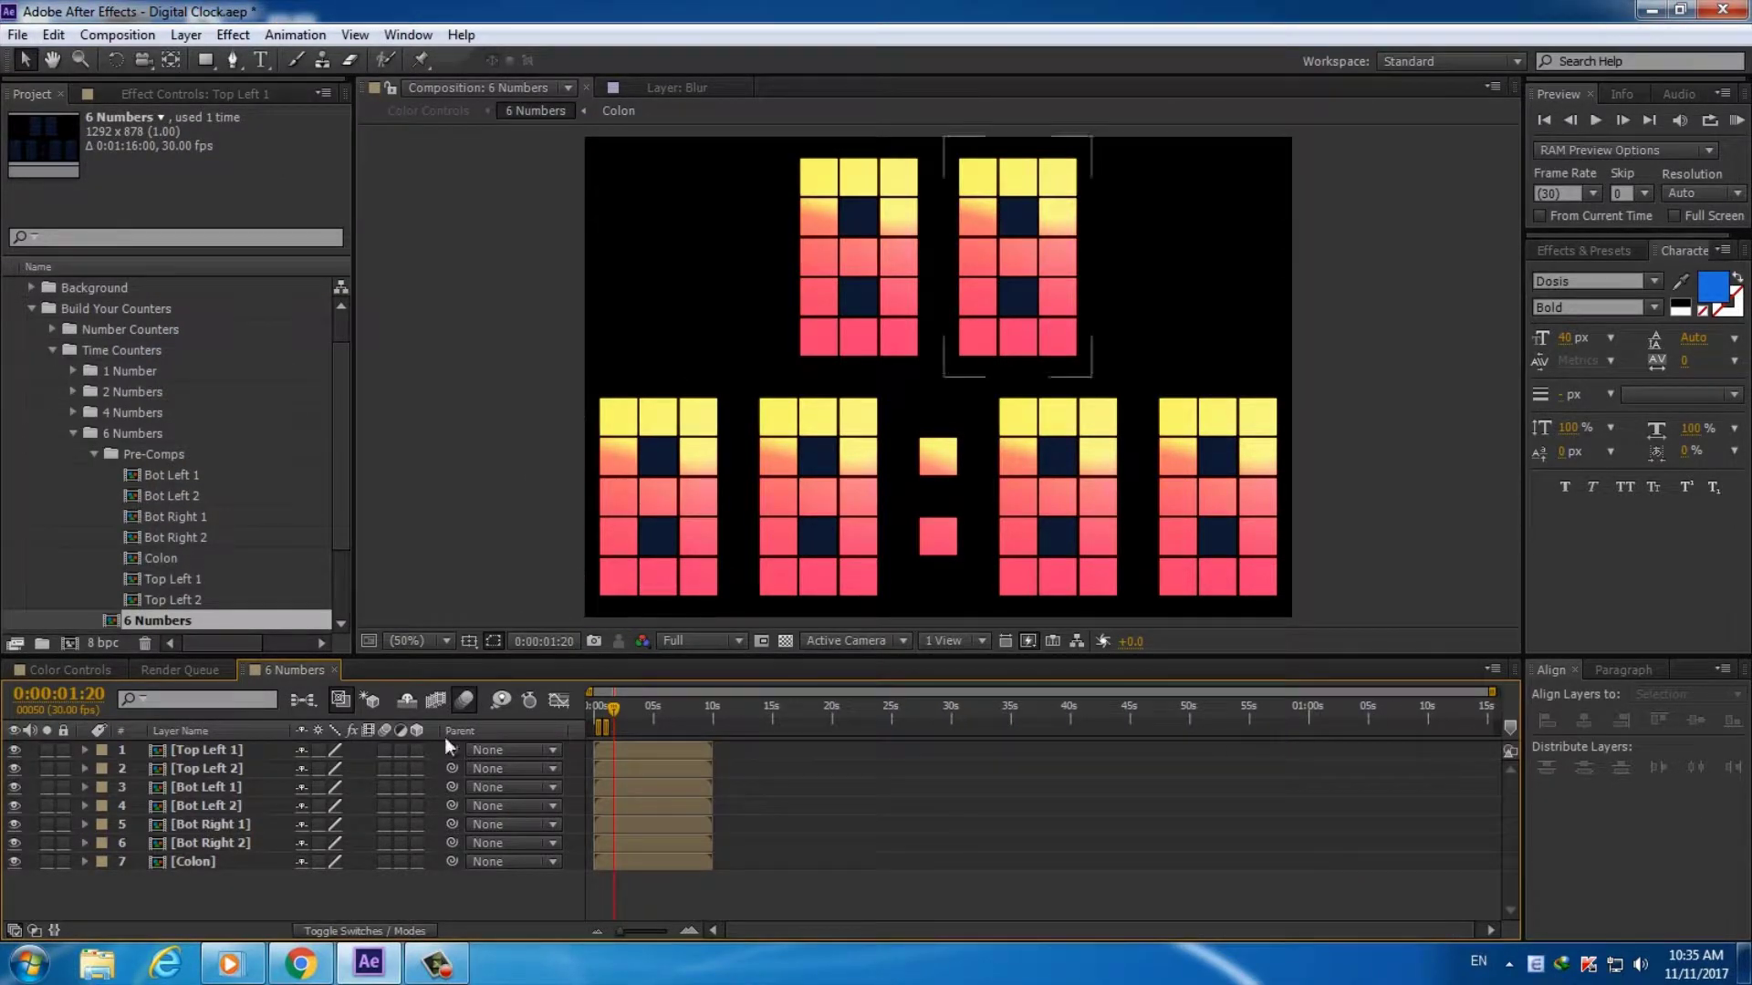
# Lengthen the Top Left 2 comp to a 1:16 duration
pyautogui.doubleClick(201, 600)
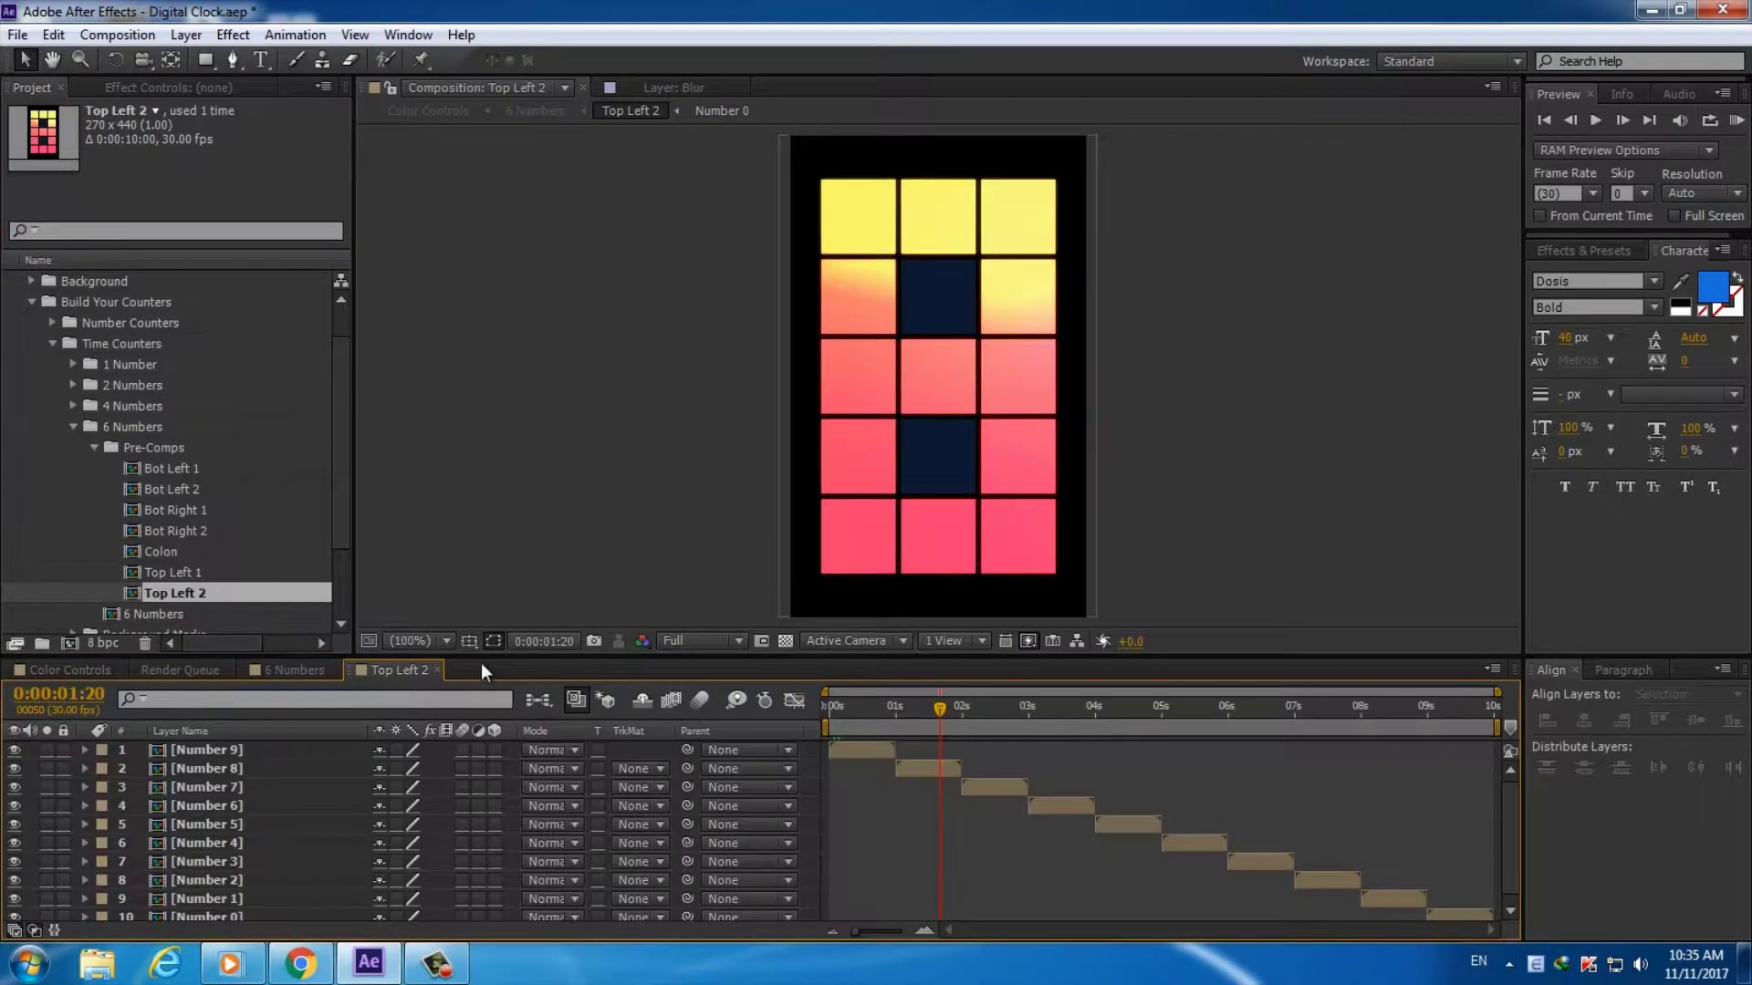
pyautogui.hotkey('ctrl', 'k')
pyautogui.doubleClick(353, 474)
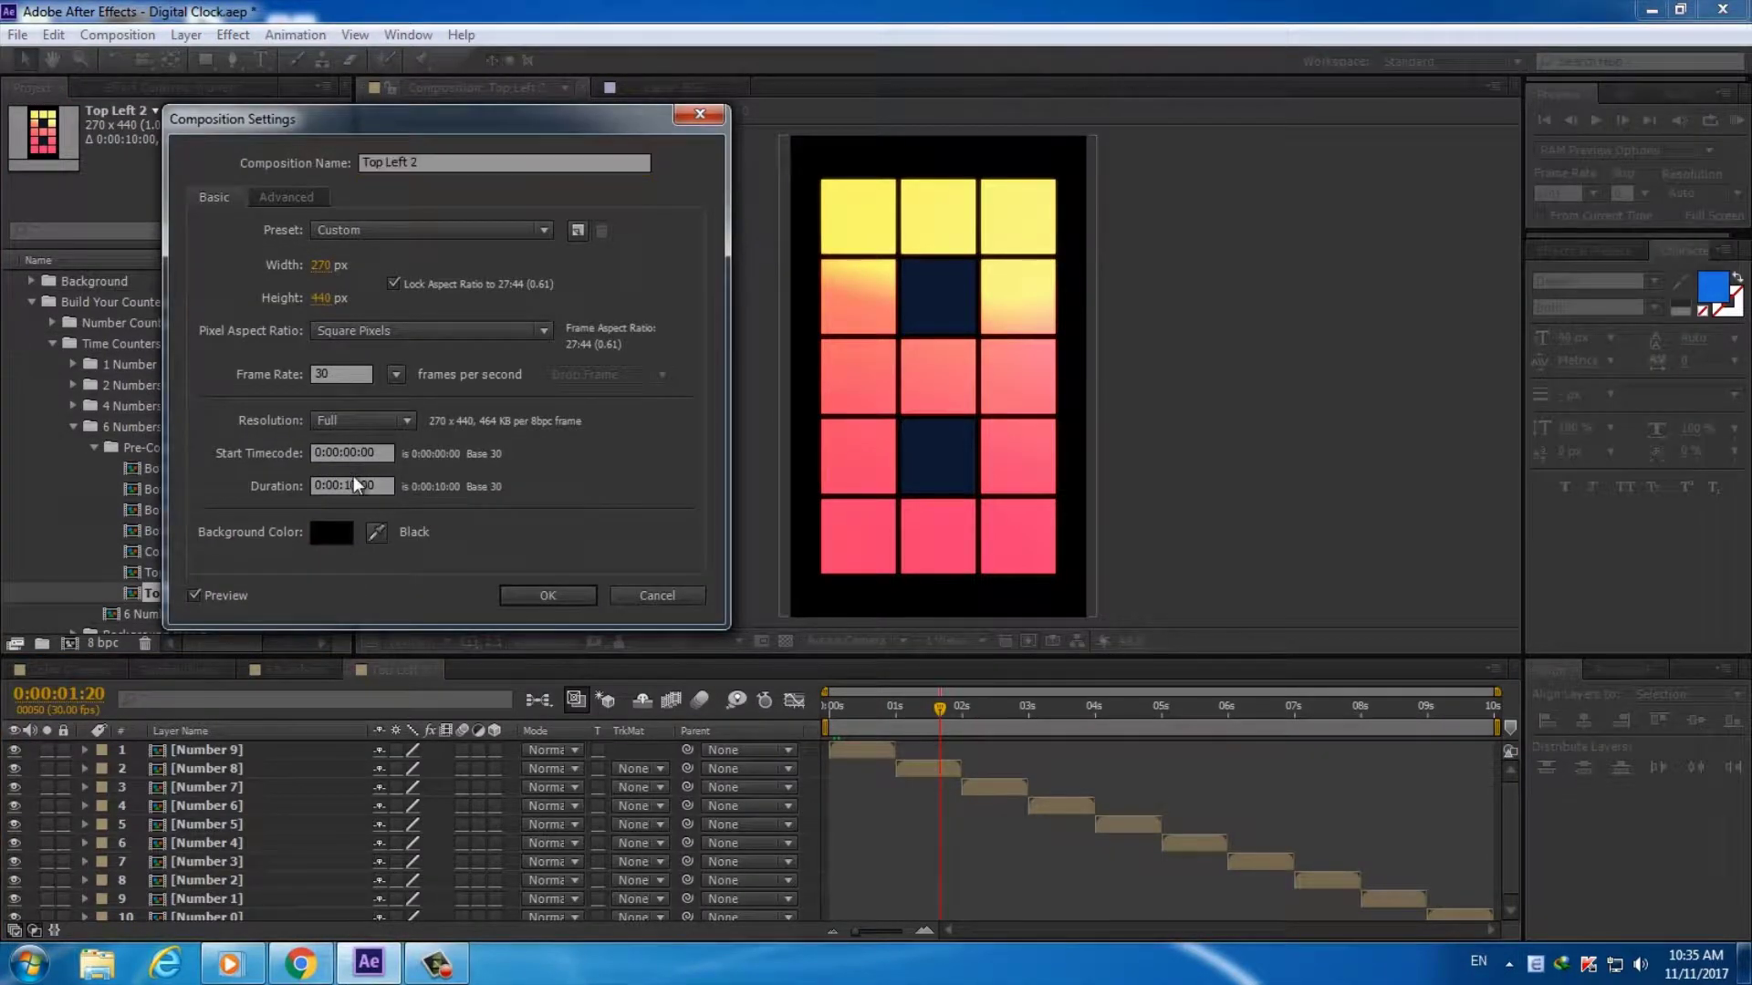
pyautogui.write('76')
pyautogui.press('Return')
pyautogui.moveTo(885, 932); pyautogui.dragTo(846, 932)
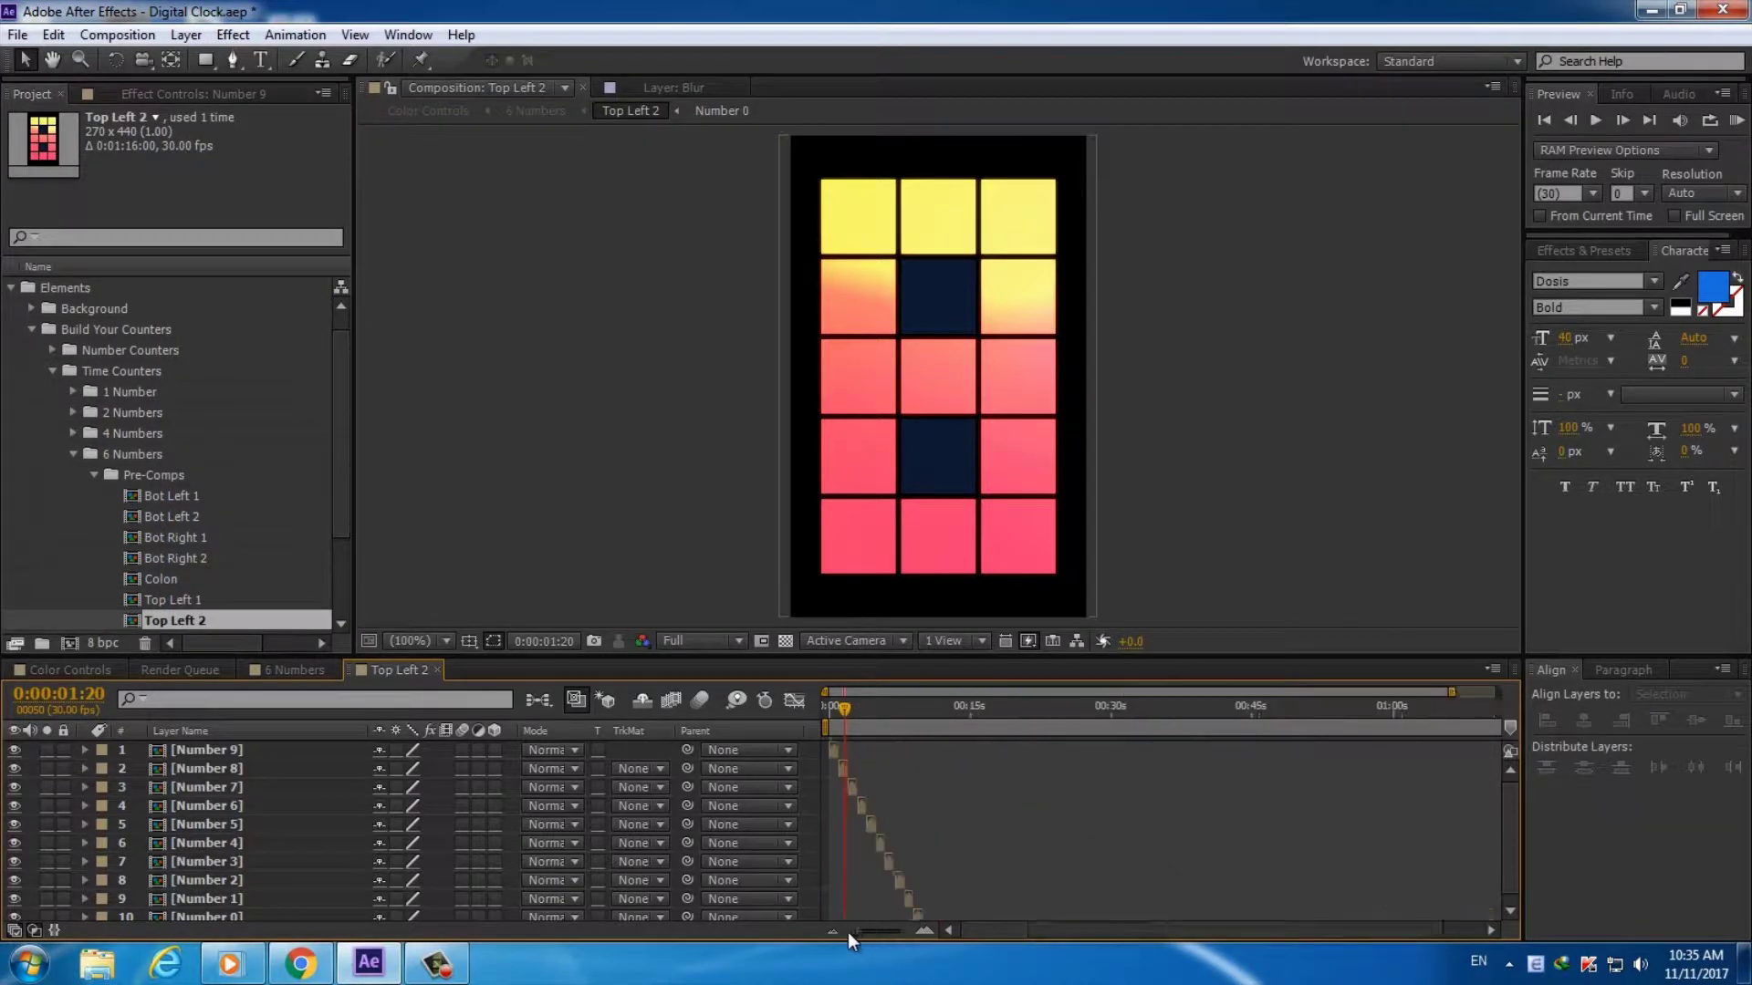
# Lengthen the Top Left 1 comp to a 1:16 duration
pyautogui.click(184, 598)
pyautogui.doubleClick(184, 599)
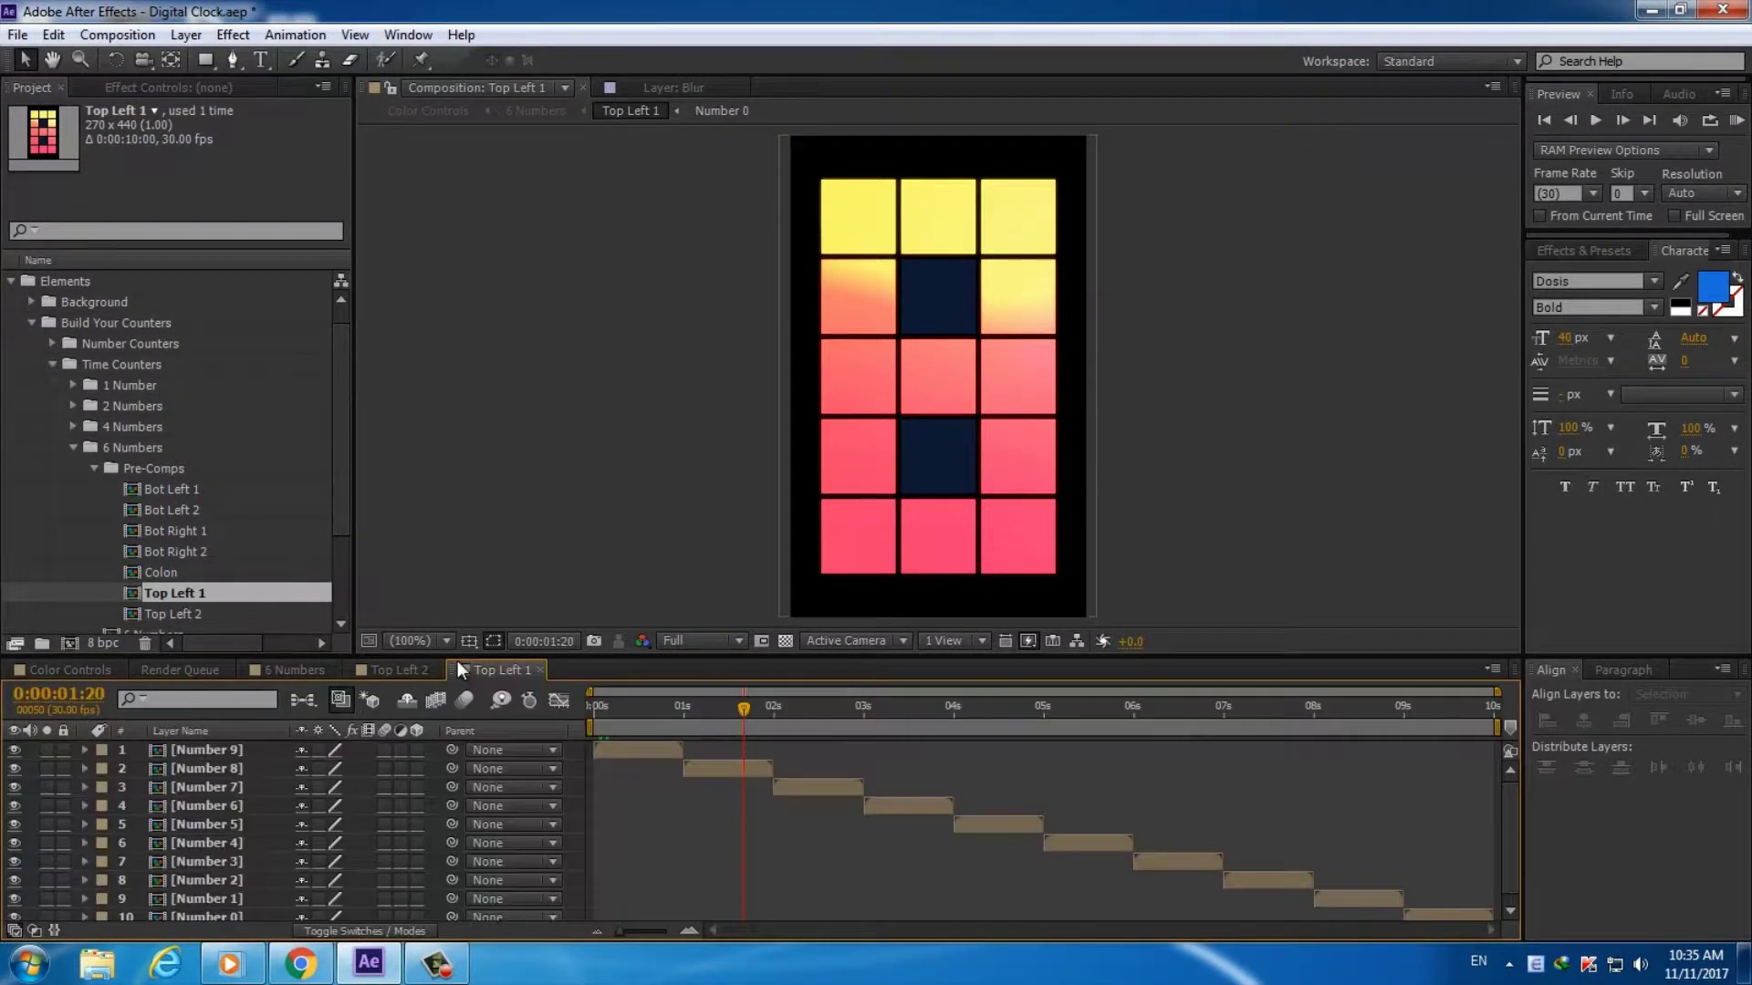
pyautogui.hotkey('ctrl', 'k')
pyautogui.doubleClick(353, 485)
pyautogui.write('76:00')
pyautogui.press('Return')
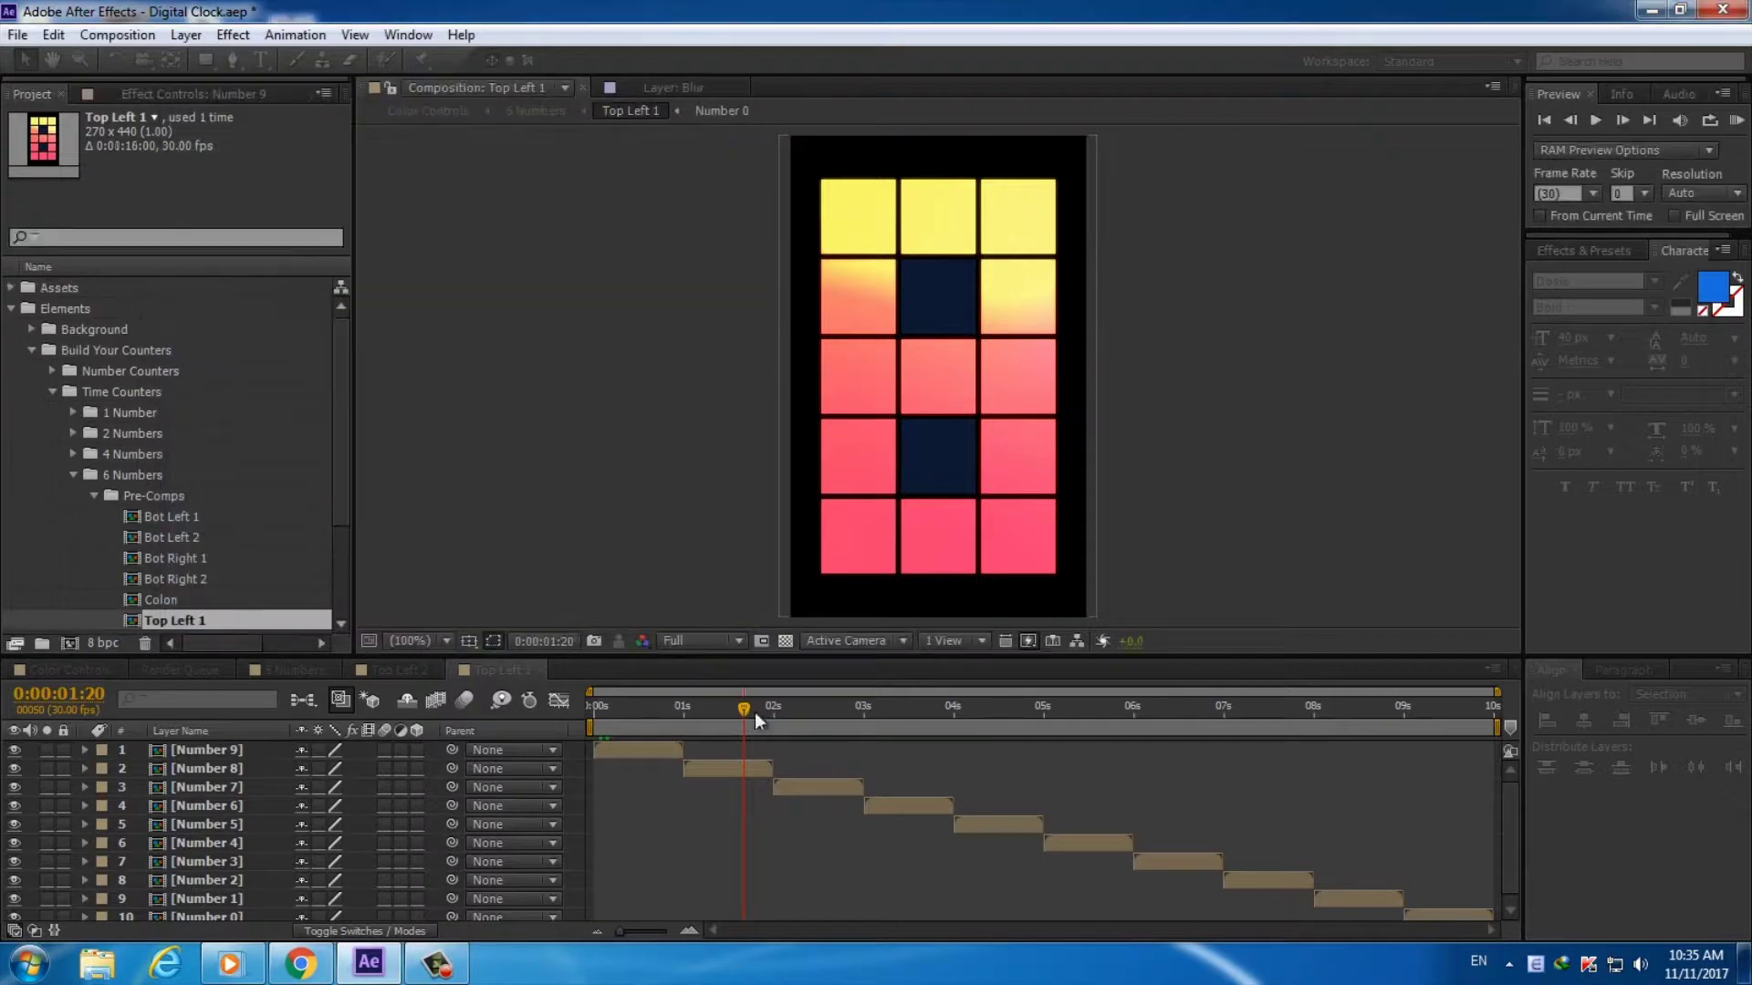
pyautogui.moveTo(643, 932); pyautogui.dragTo(602, 932)
# Lengthen the Colon comp to a 1:16 duration
pyautogui.click(168, 604)
pyautogui.doubleClick(168, 604)
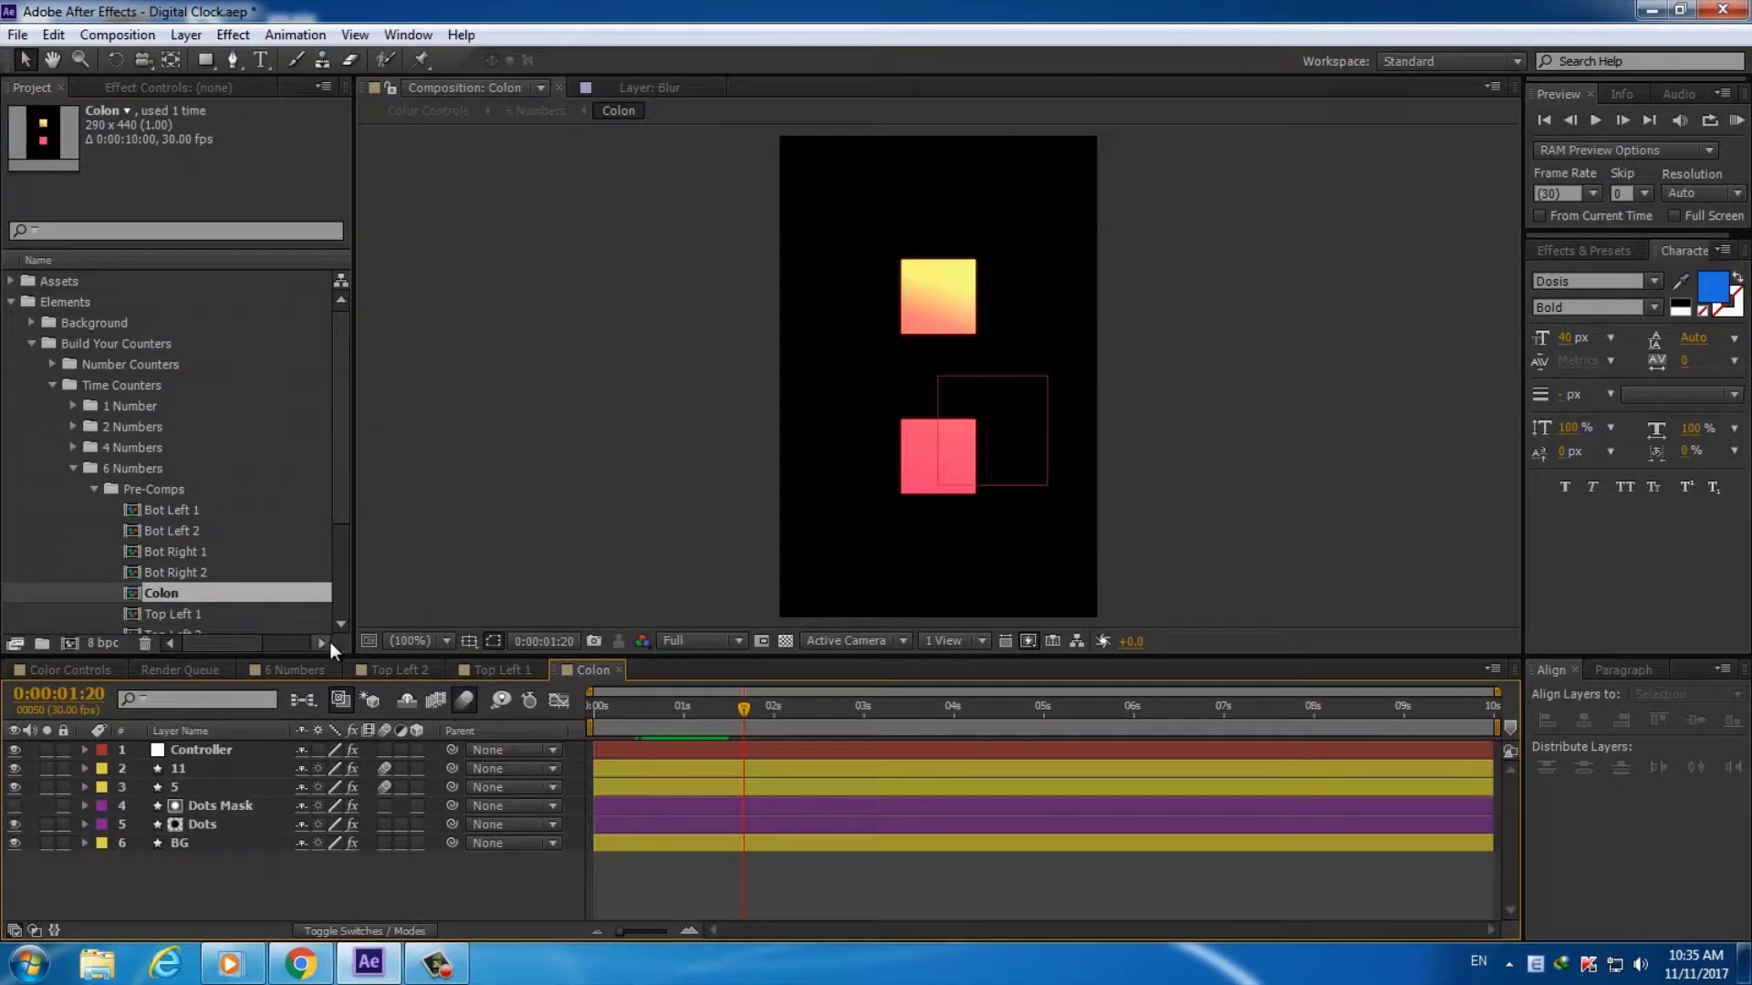
pyautogui.hotkey('ctrl', 'k')
pyautogui.doubleClick(353, 485)
pyautogui.write('76')
pyautogui.press('Return')
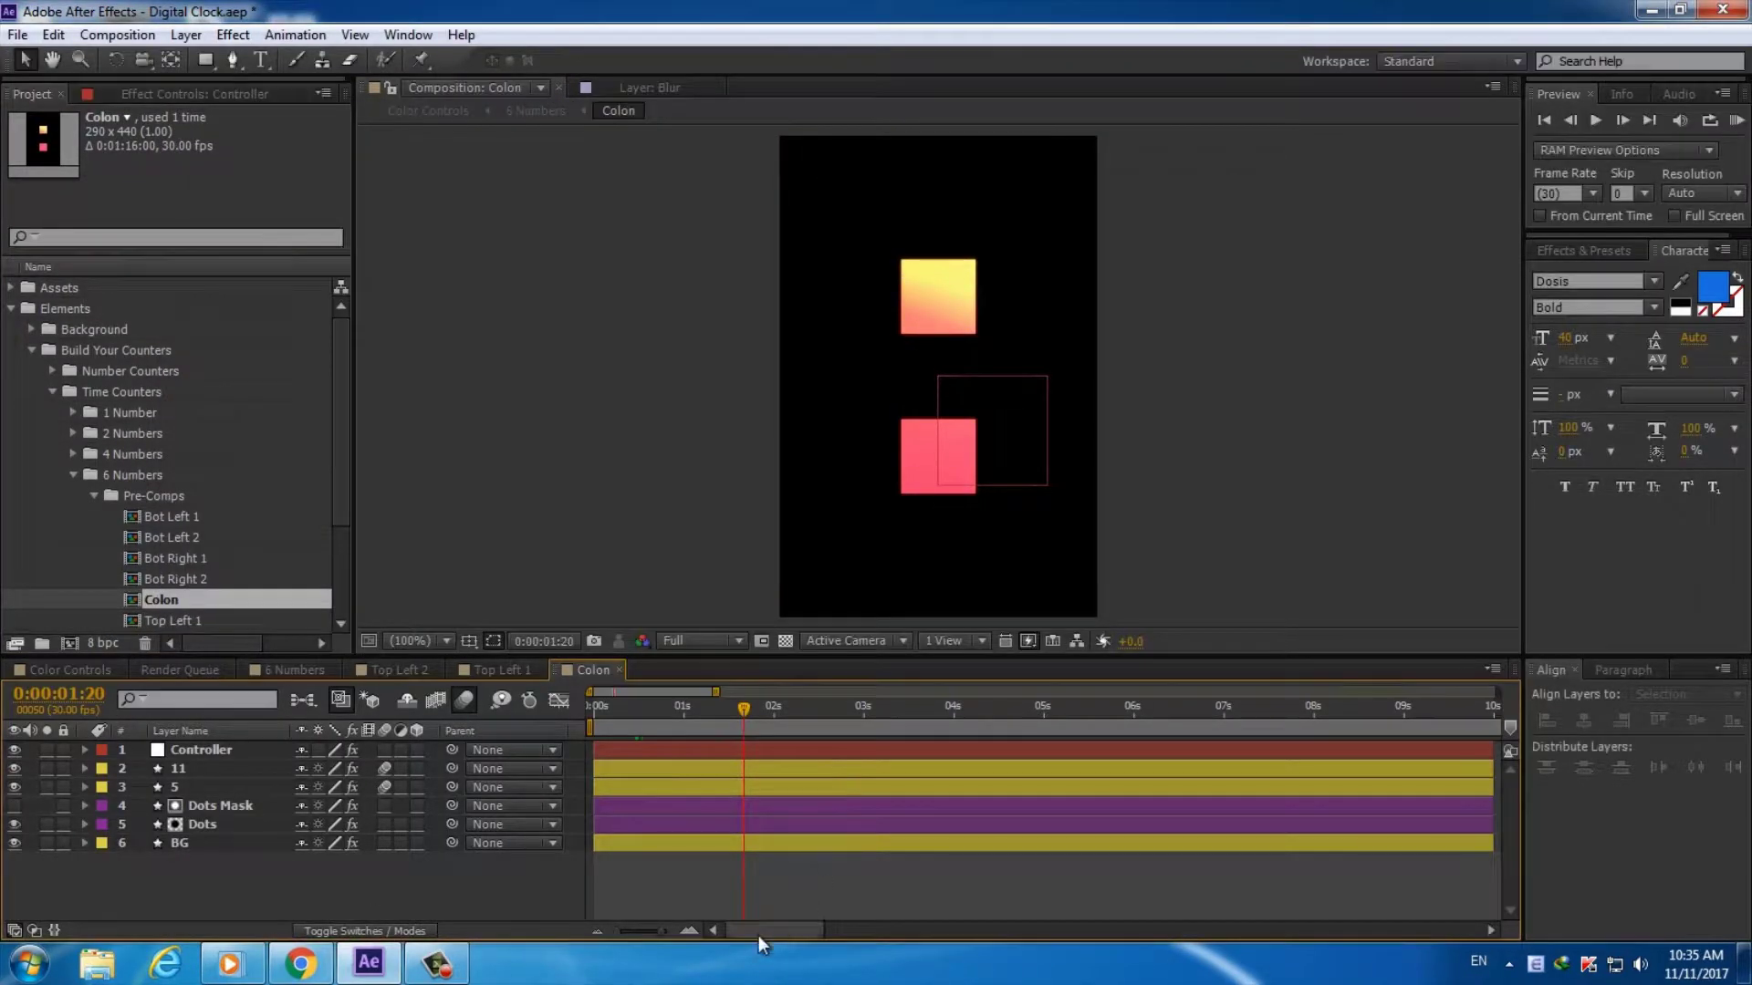
pyautogui.moveTo(643, 932); pyautogui.dragTo(622, 930)
# Open Bot Right 2's composition settings with the duration field selected
pyautogui.doubleClick(183, 572)
pyautogui.hotkey('ctrl', 'k')
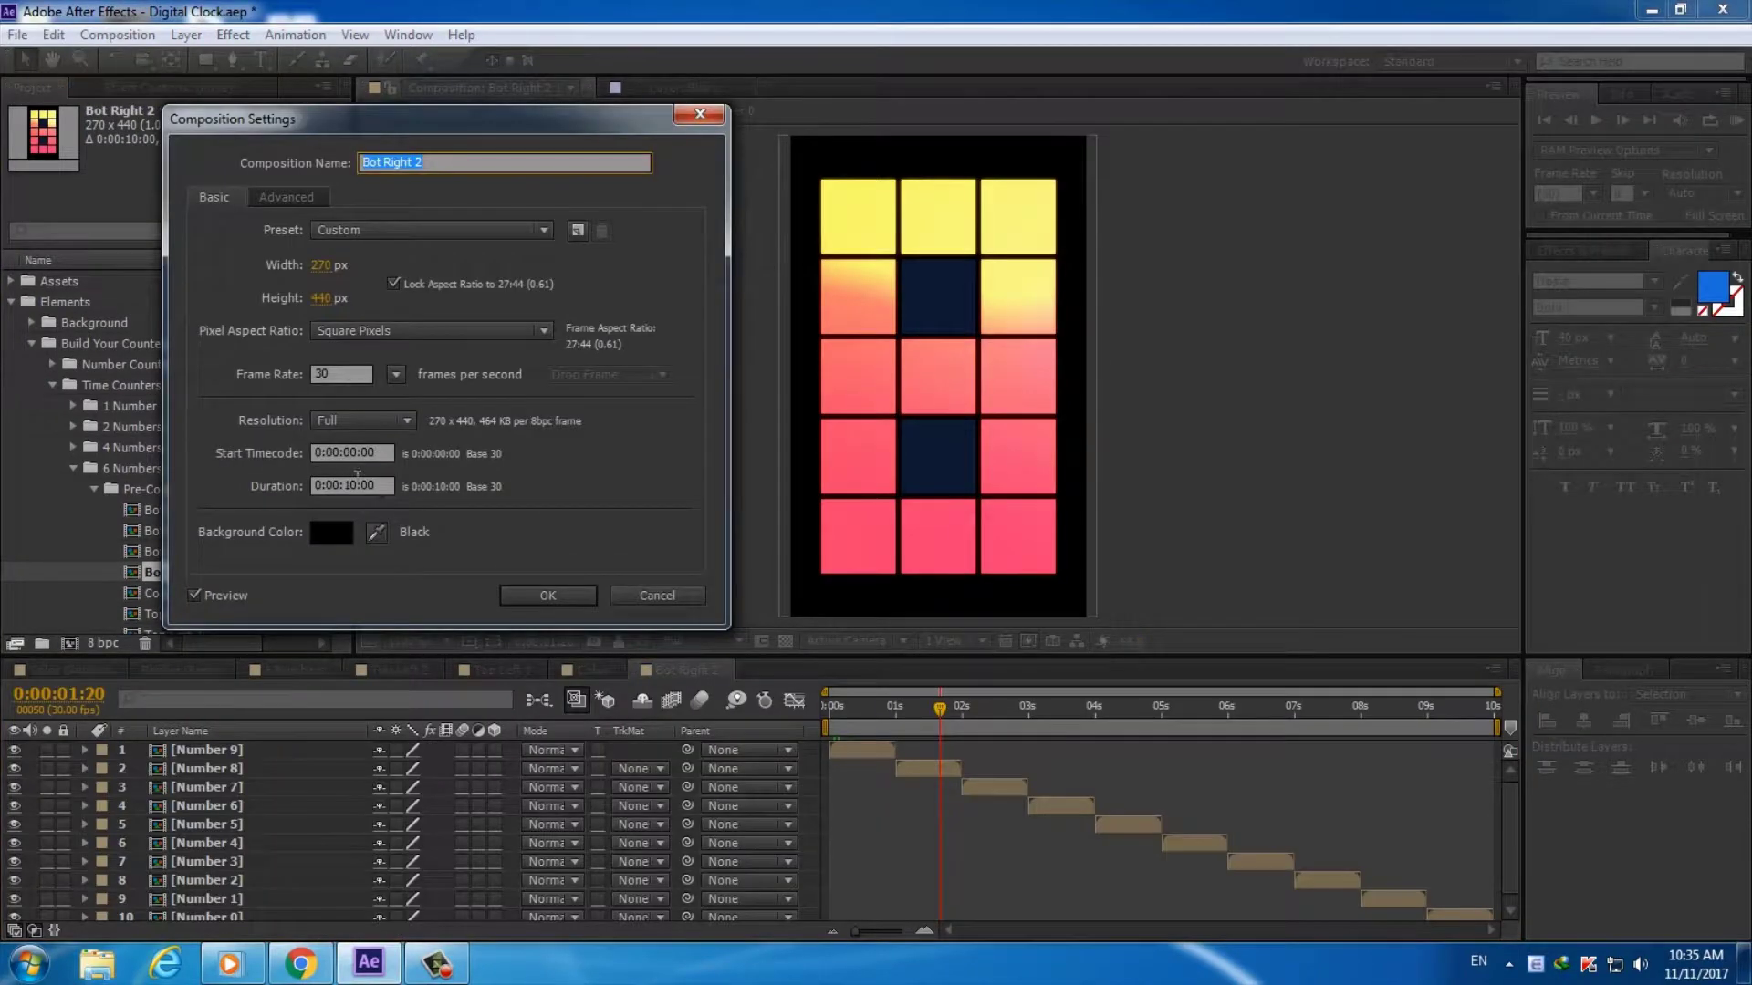
pyautogui.doubleClick(353, 486)
# Set the Bot Right 2 and Bot Right 1 comp durations to 0:01:16:00
pyautogui.write('7600')
pyautogui.press('Return')
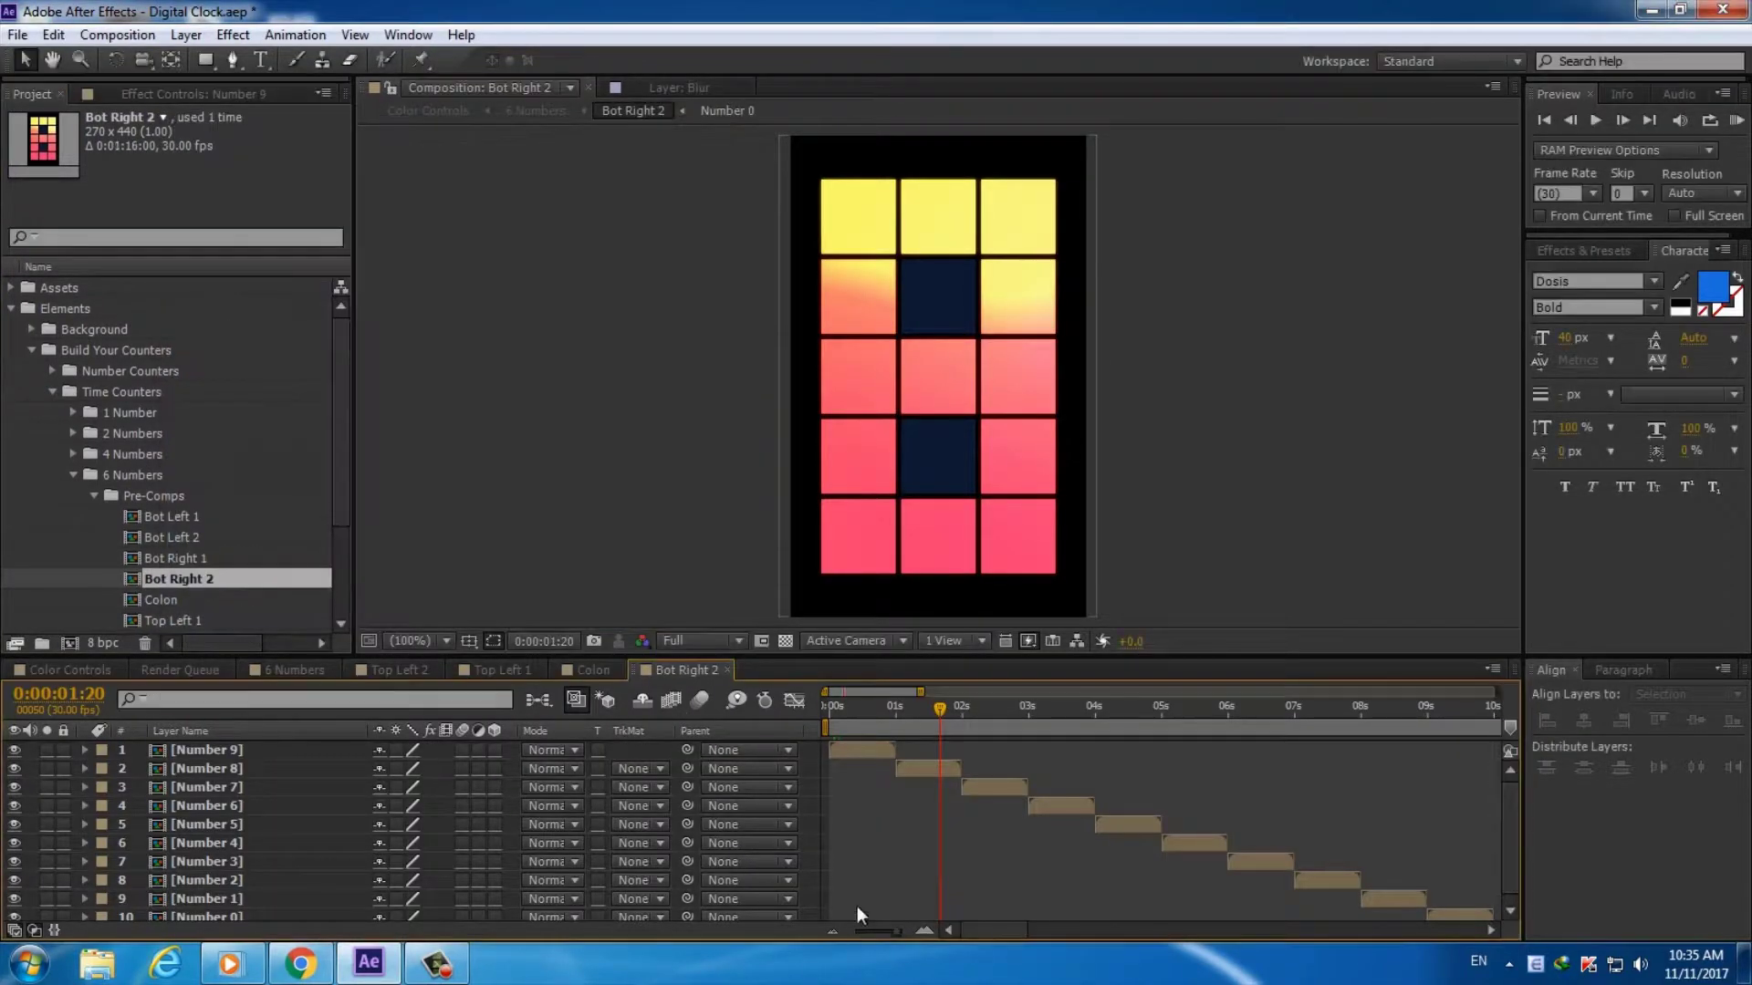
pyautogui.doubleClick(179, 552)
pyautogui.click(117, 34)
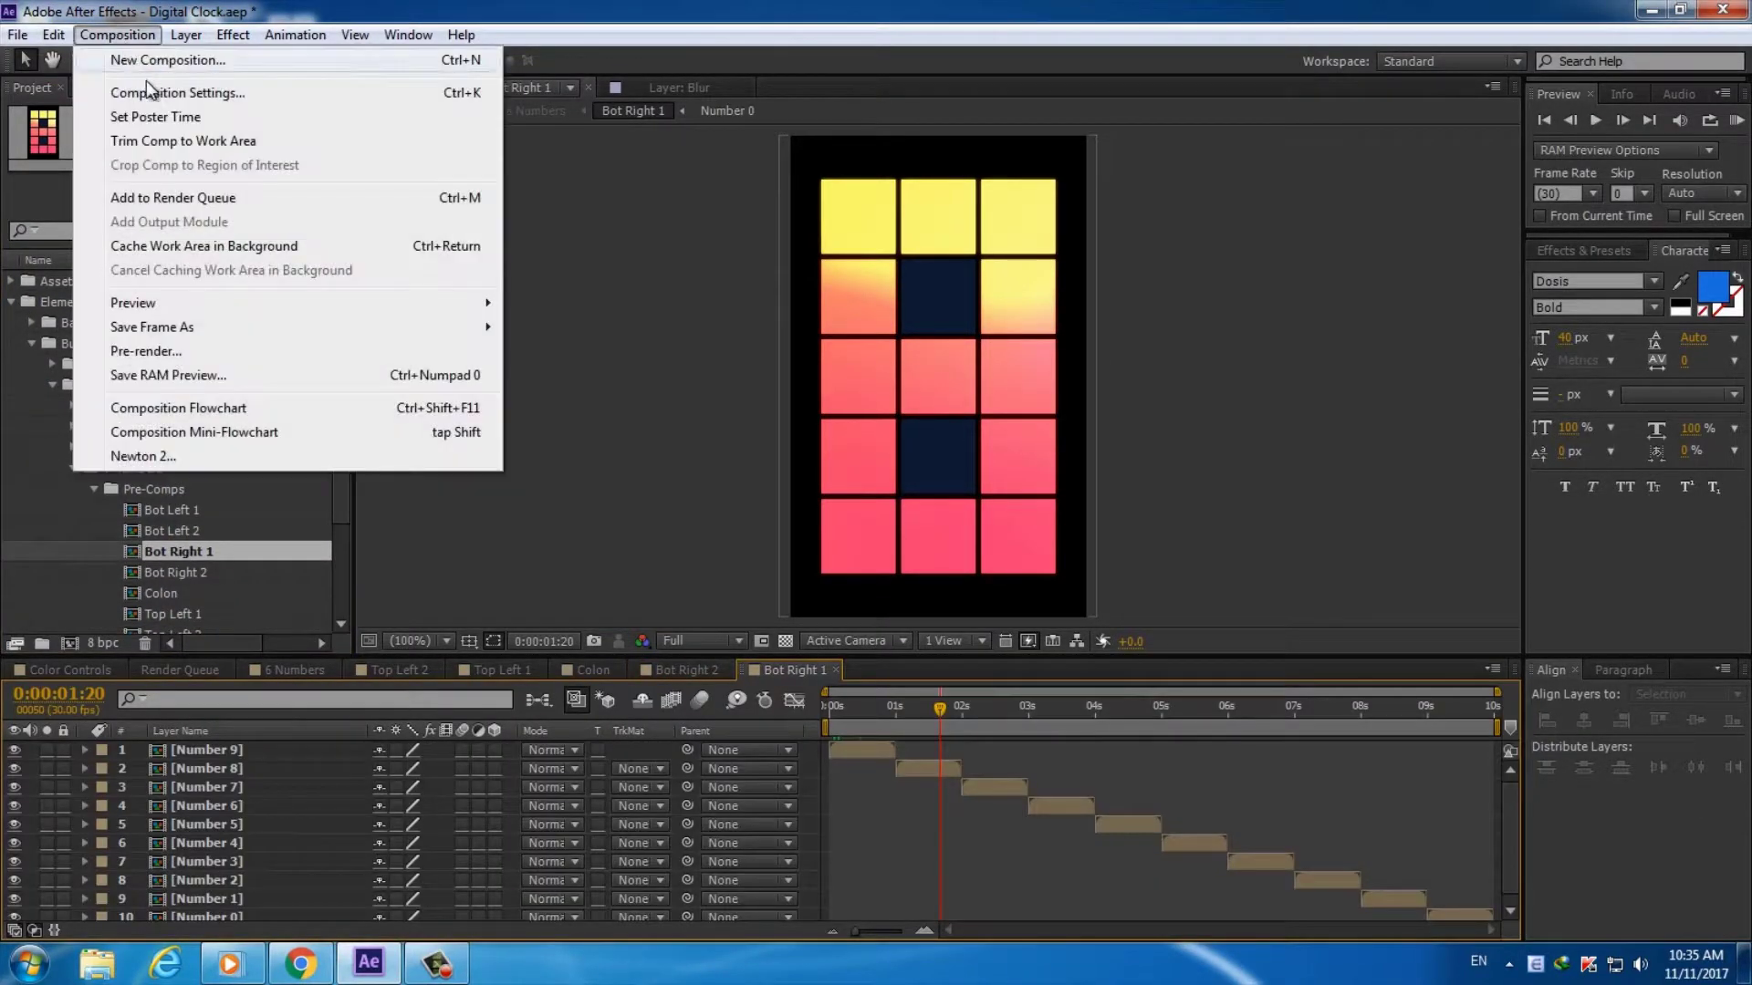
pyautogui.click(150, 86)
pyautogui.doubleClick(365, 486)
pyautogui.write('7600')
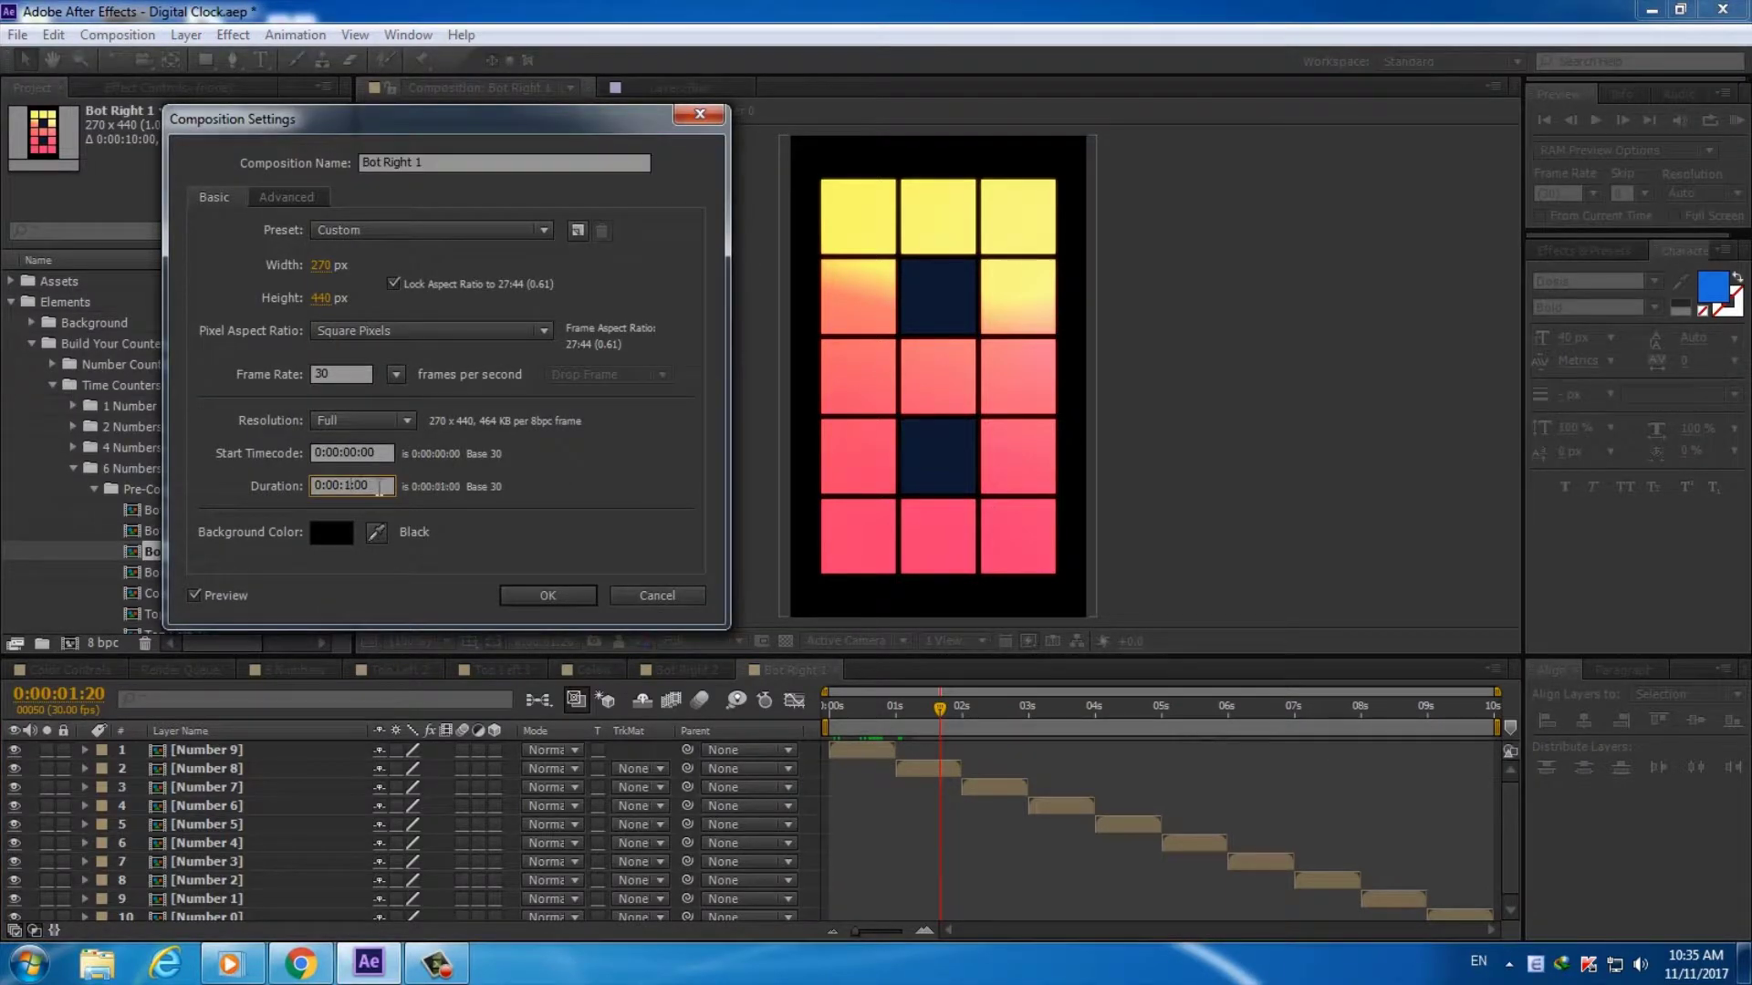
pyautogui.press('Return')
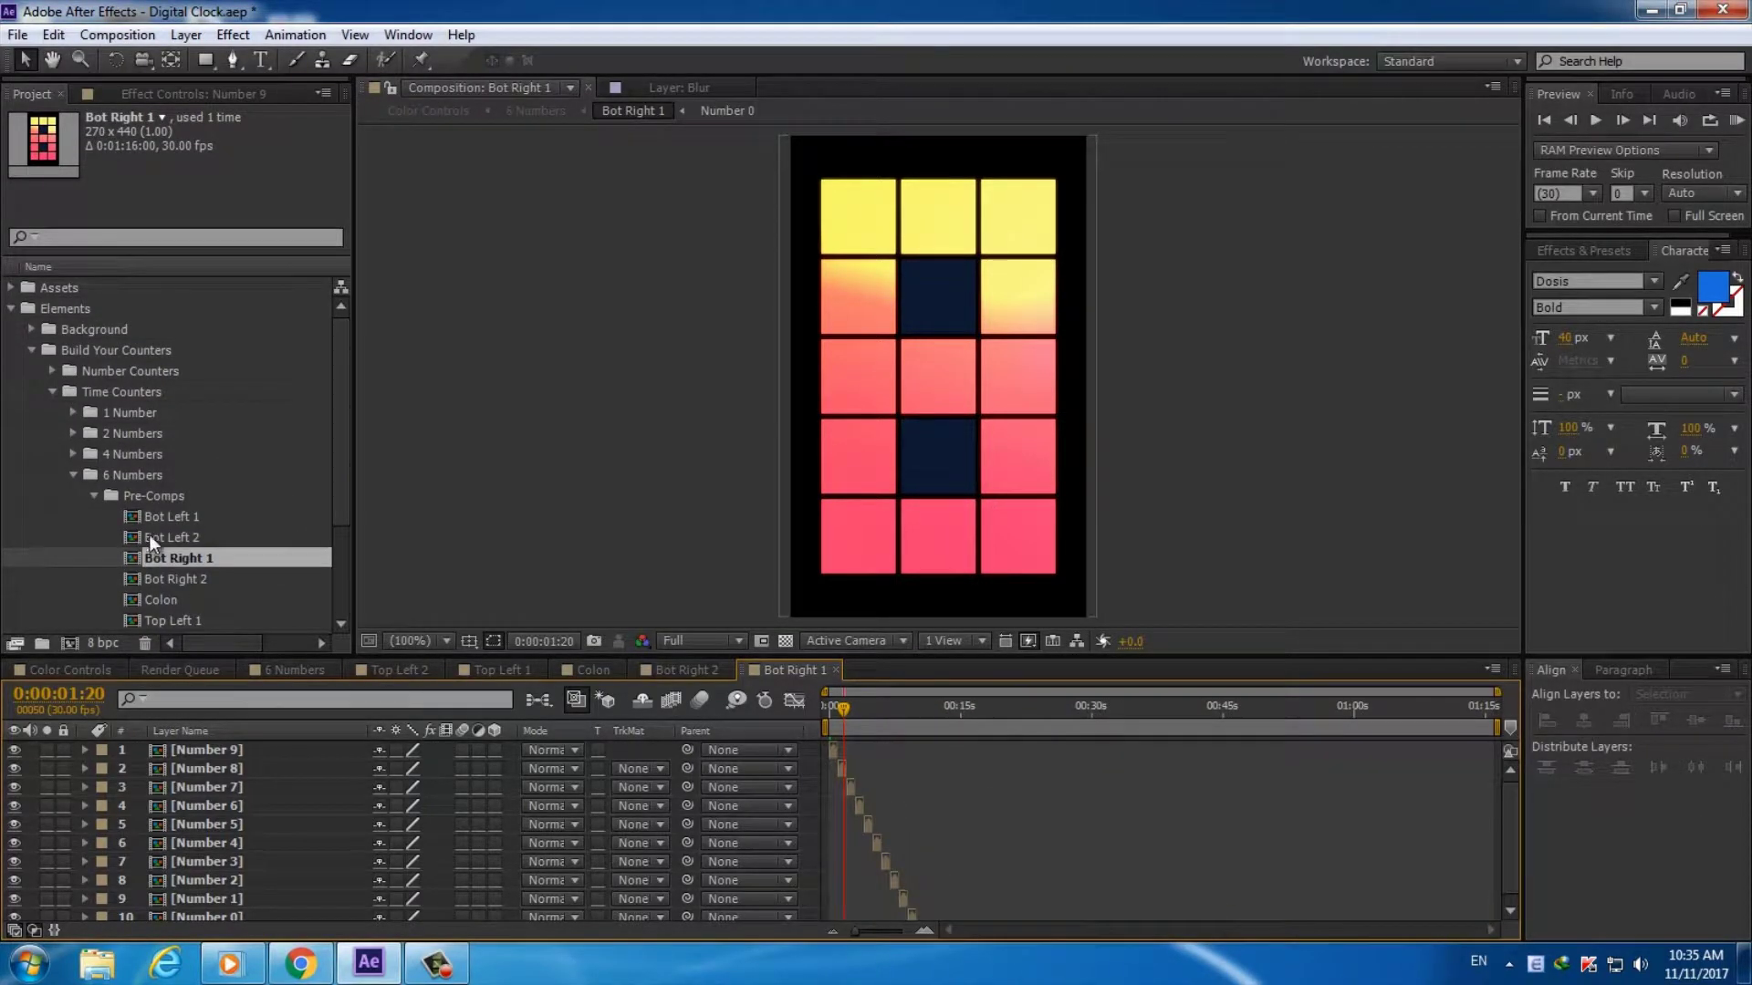
# Set the Bot Left 2 comp duration to 0:01:16:00
pyautogui.doubleClick(149, 538)
pyautogui.click(117, 35)
pyautogui.click(146, 86)
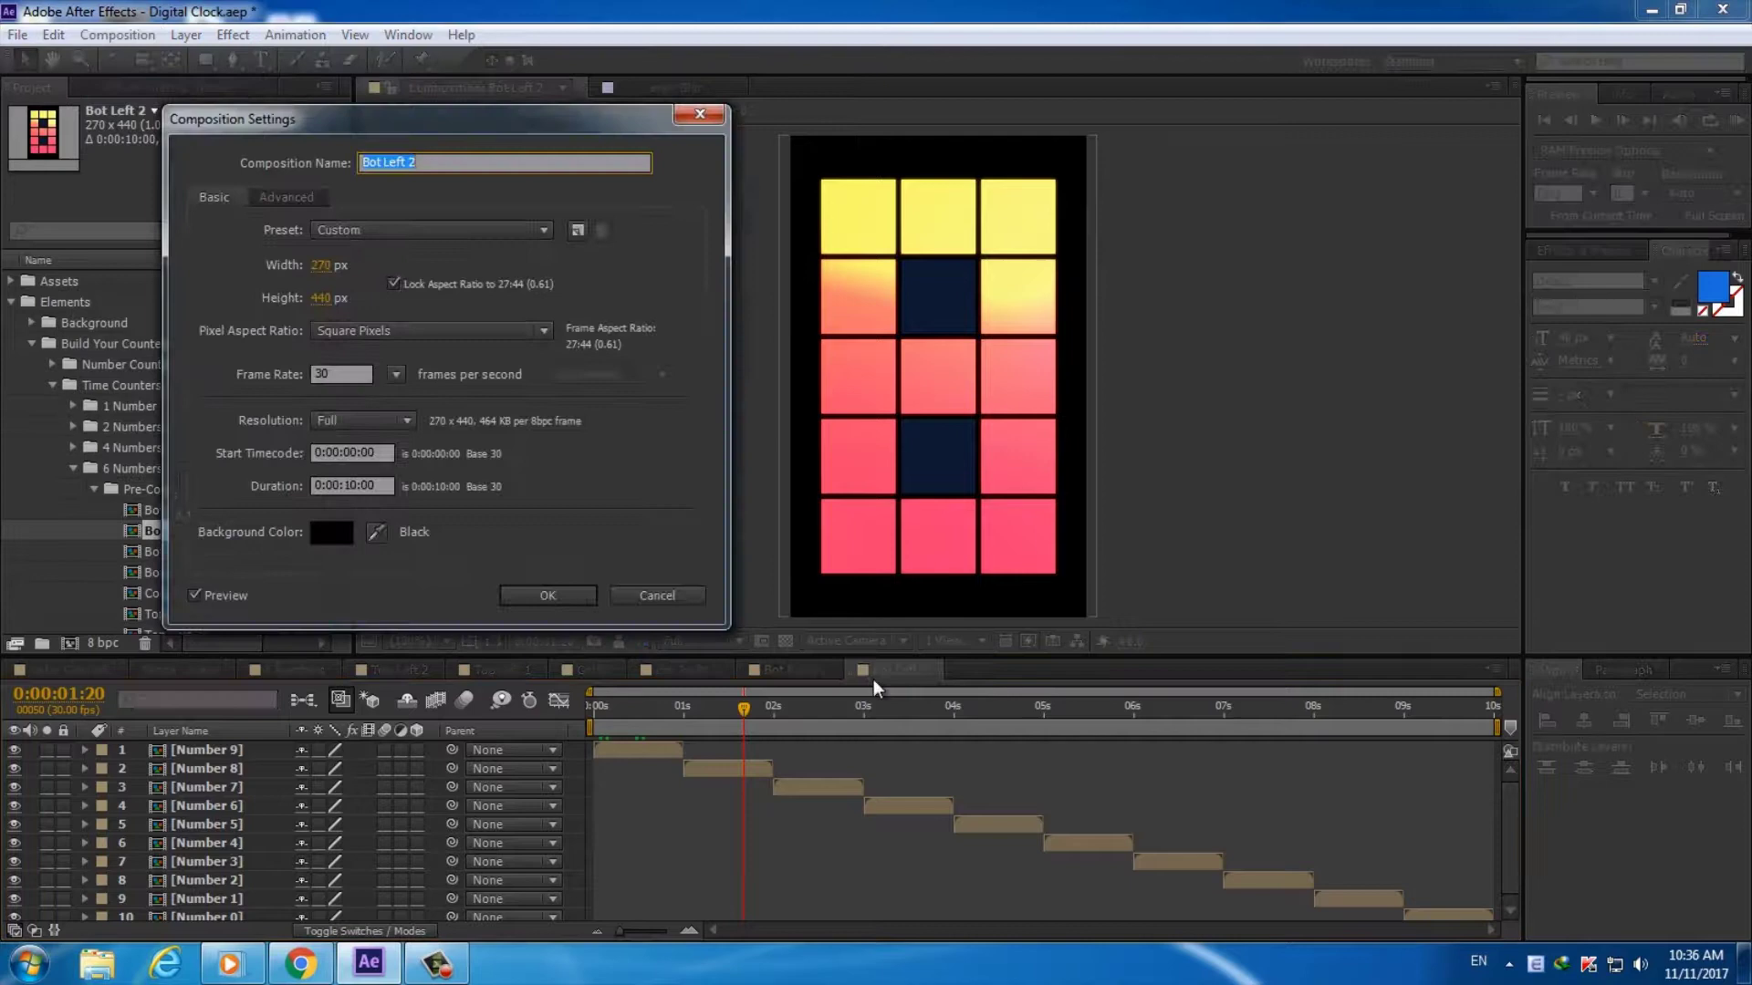
pyautogui.doubleClick(352, 485)
pyautogui.write('7600')
pyautogui.press('Return')
pyautogui.moveTo(660, 931); pyautogui.dragTo(616, 931)
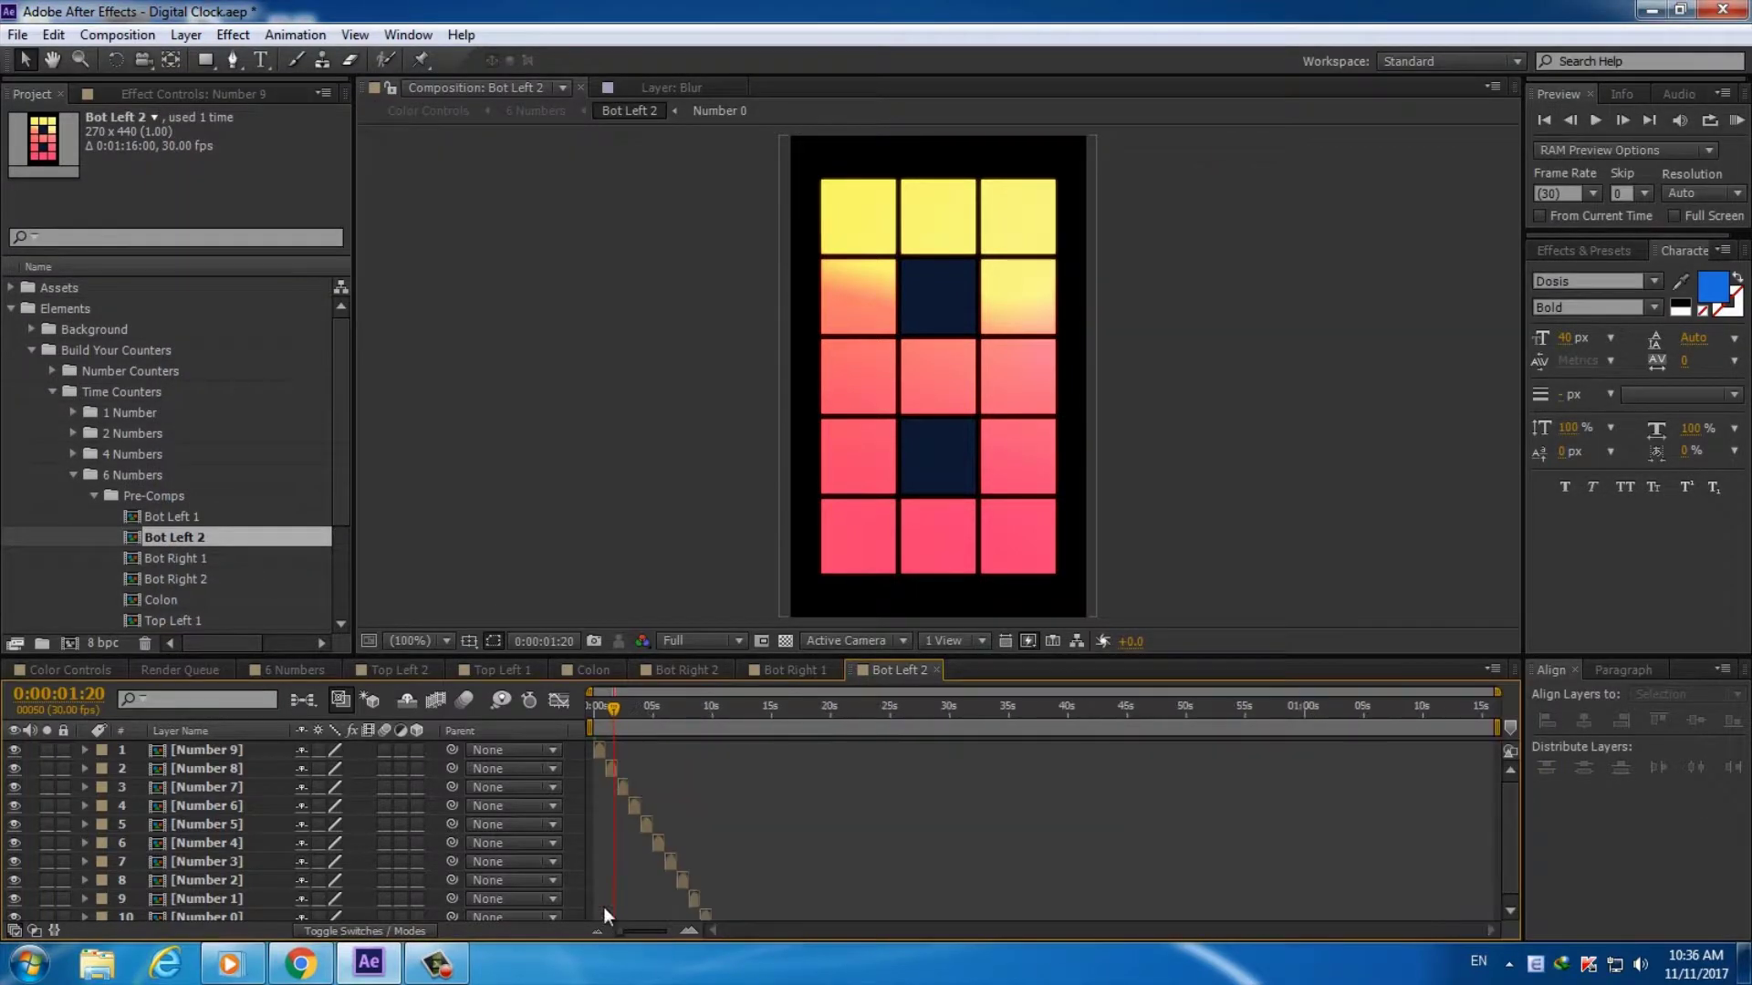
# Set the Bot Left 1 comp duration to 0:01:16:00
pyautogui.doubleClick(190, 518)
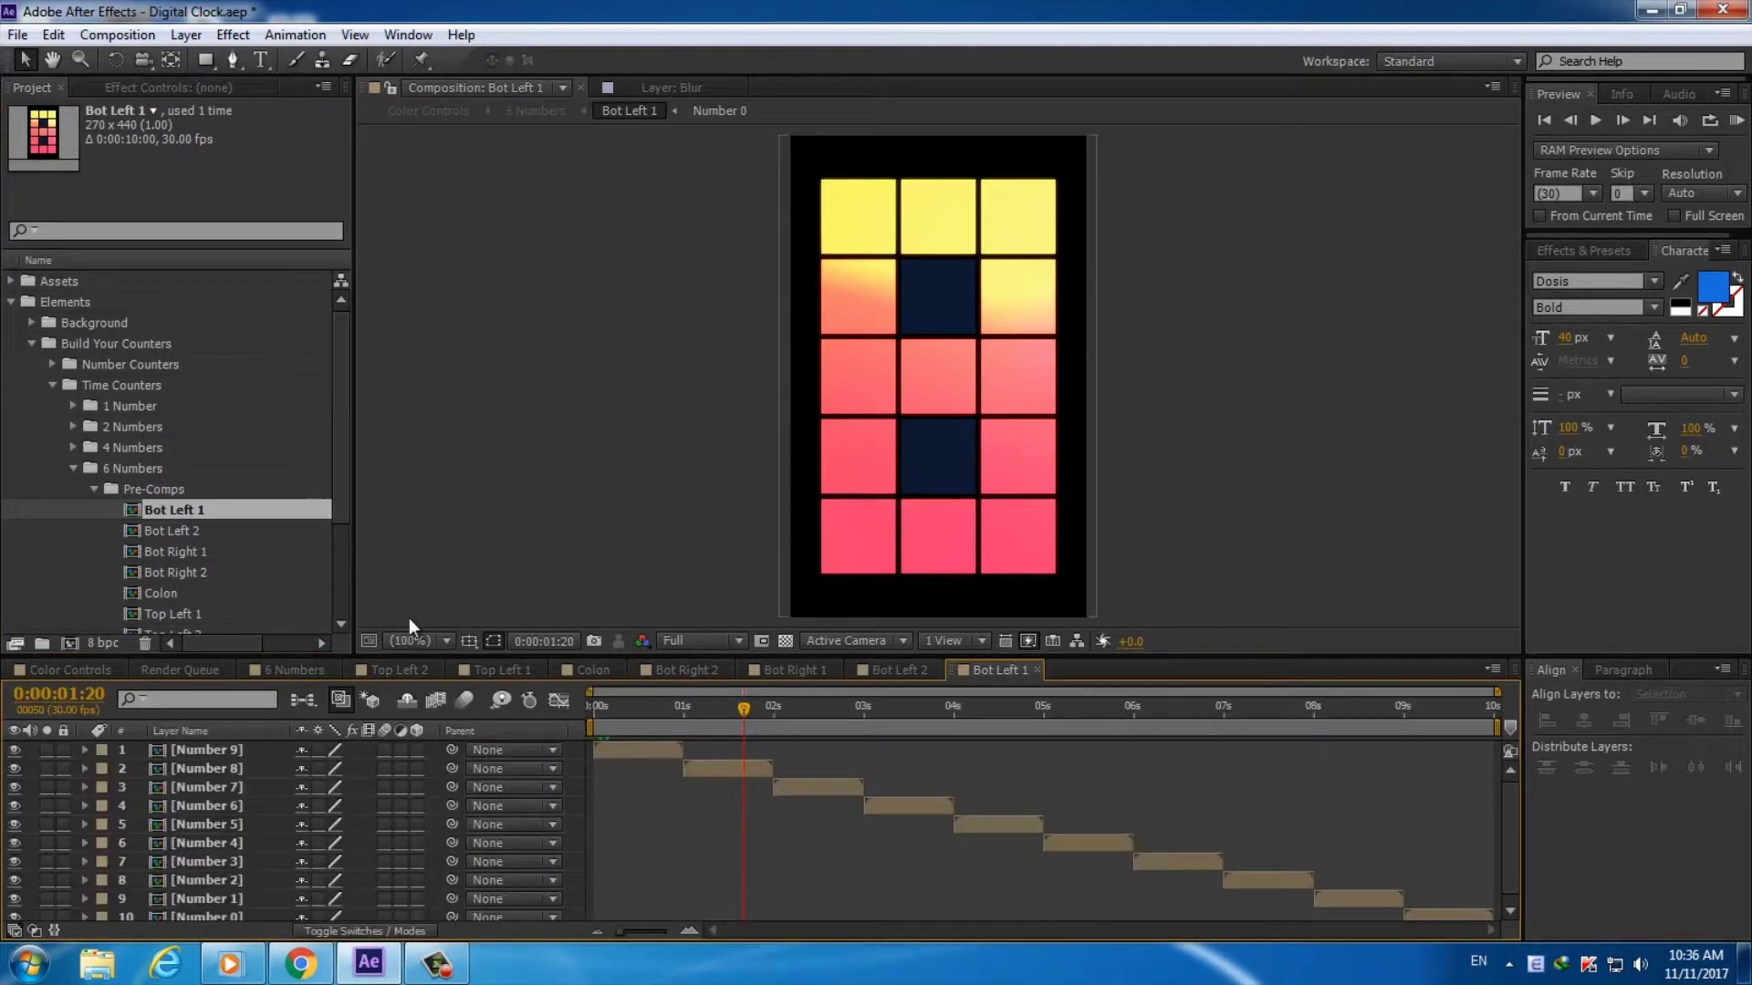
pyautogui.click(116, 35)
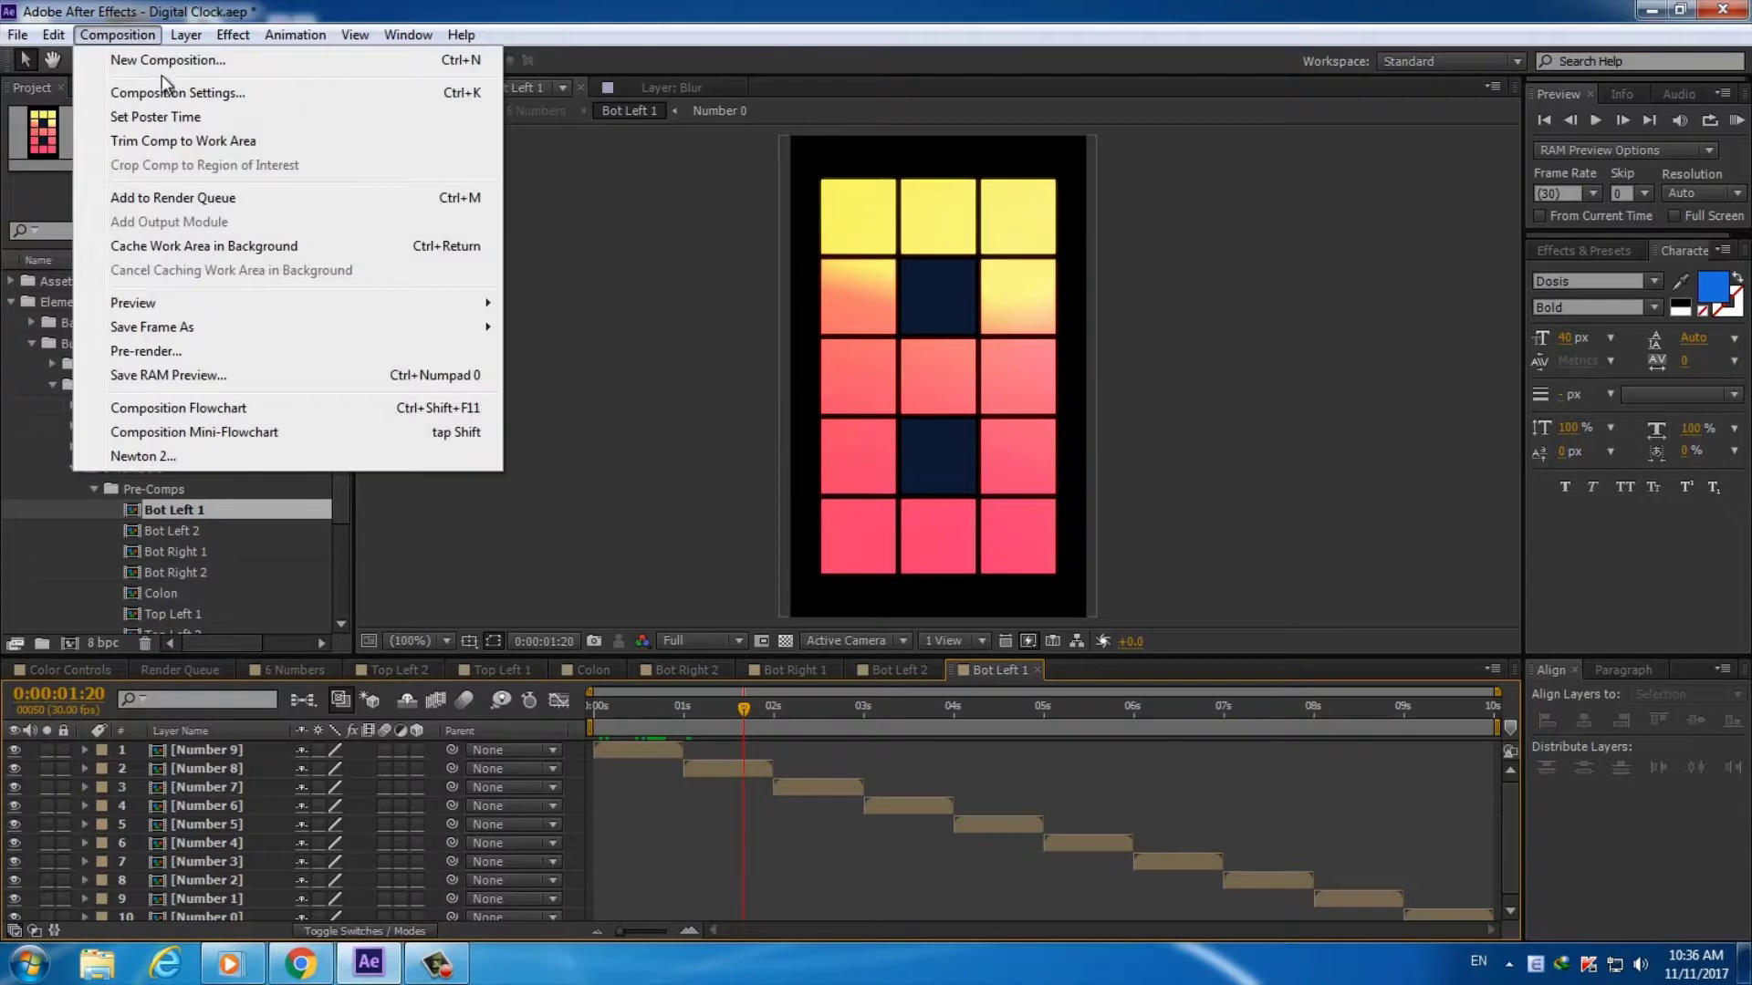
pyautogui.click(165, 84)
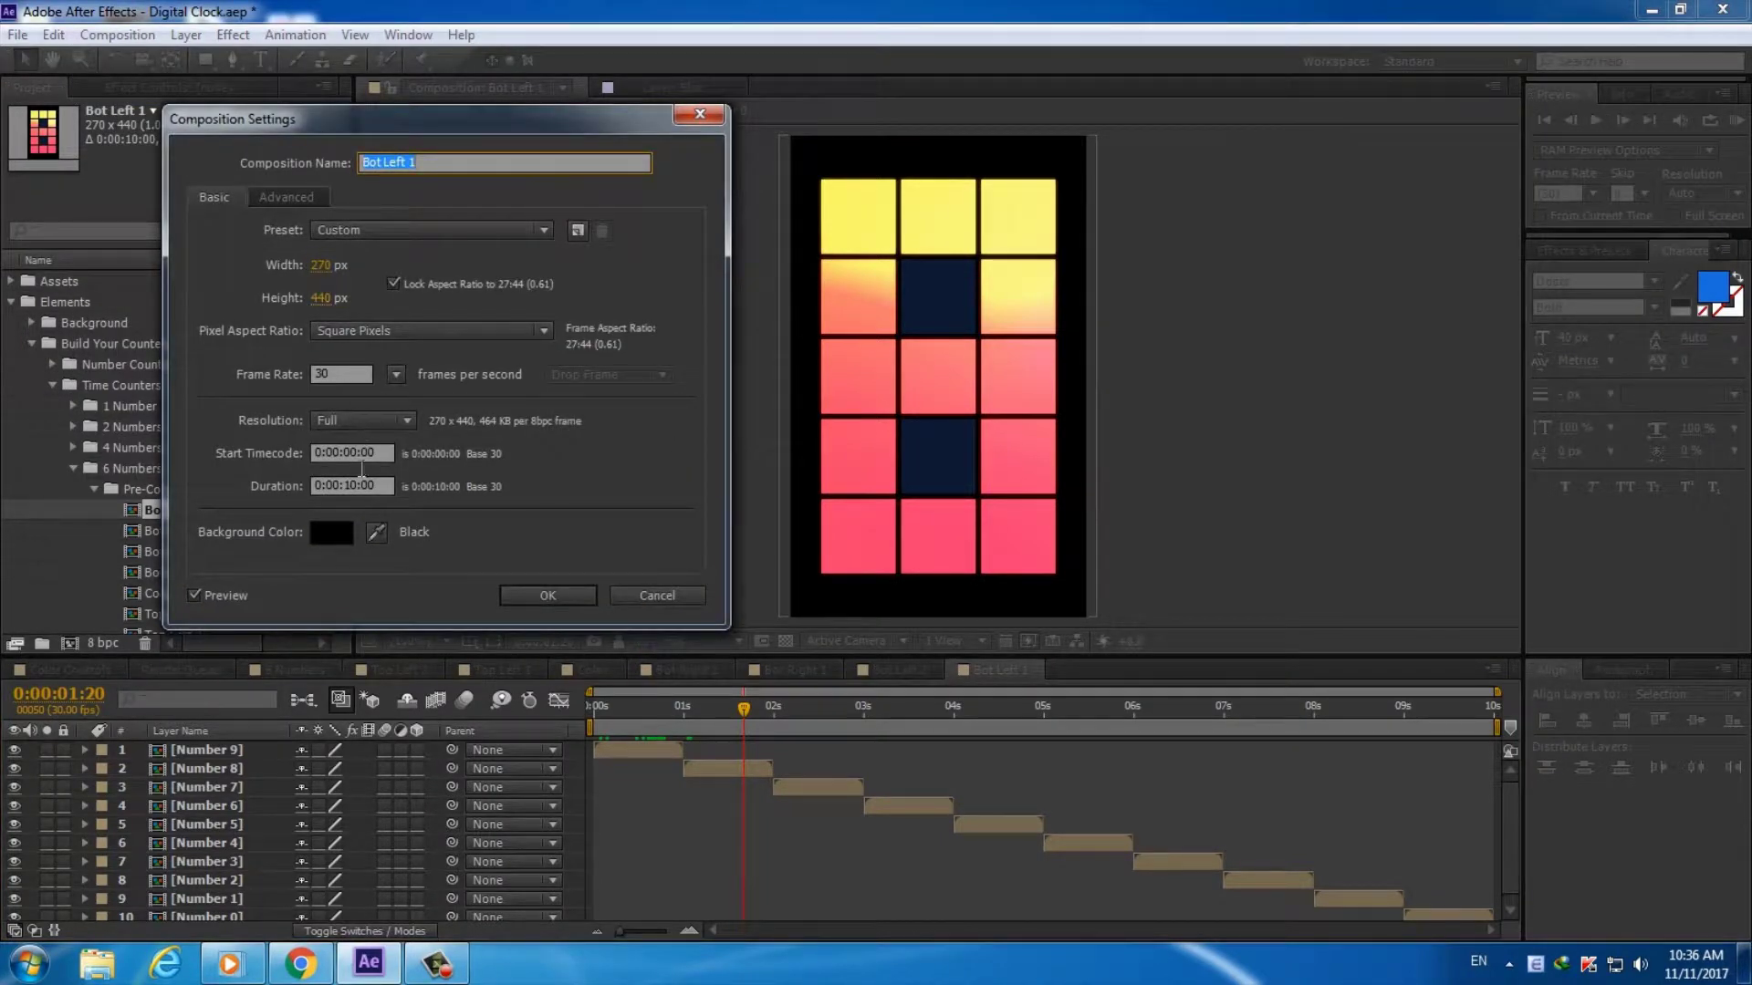
pyautogui.click(359, 485)
pyautogui.write('11600')
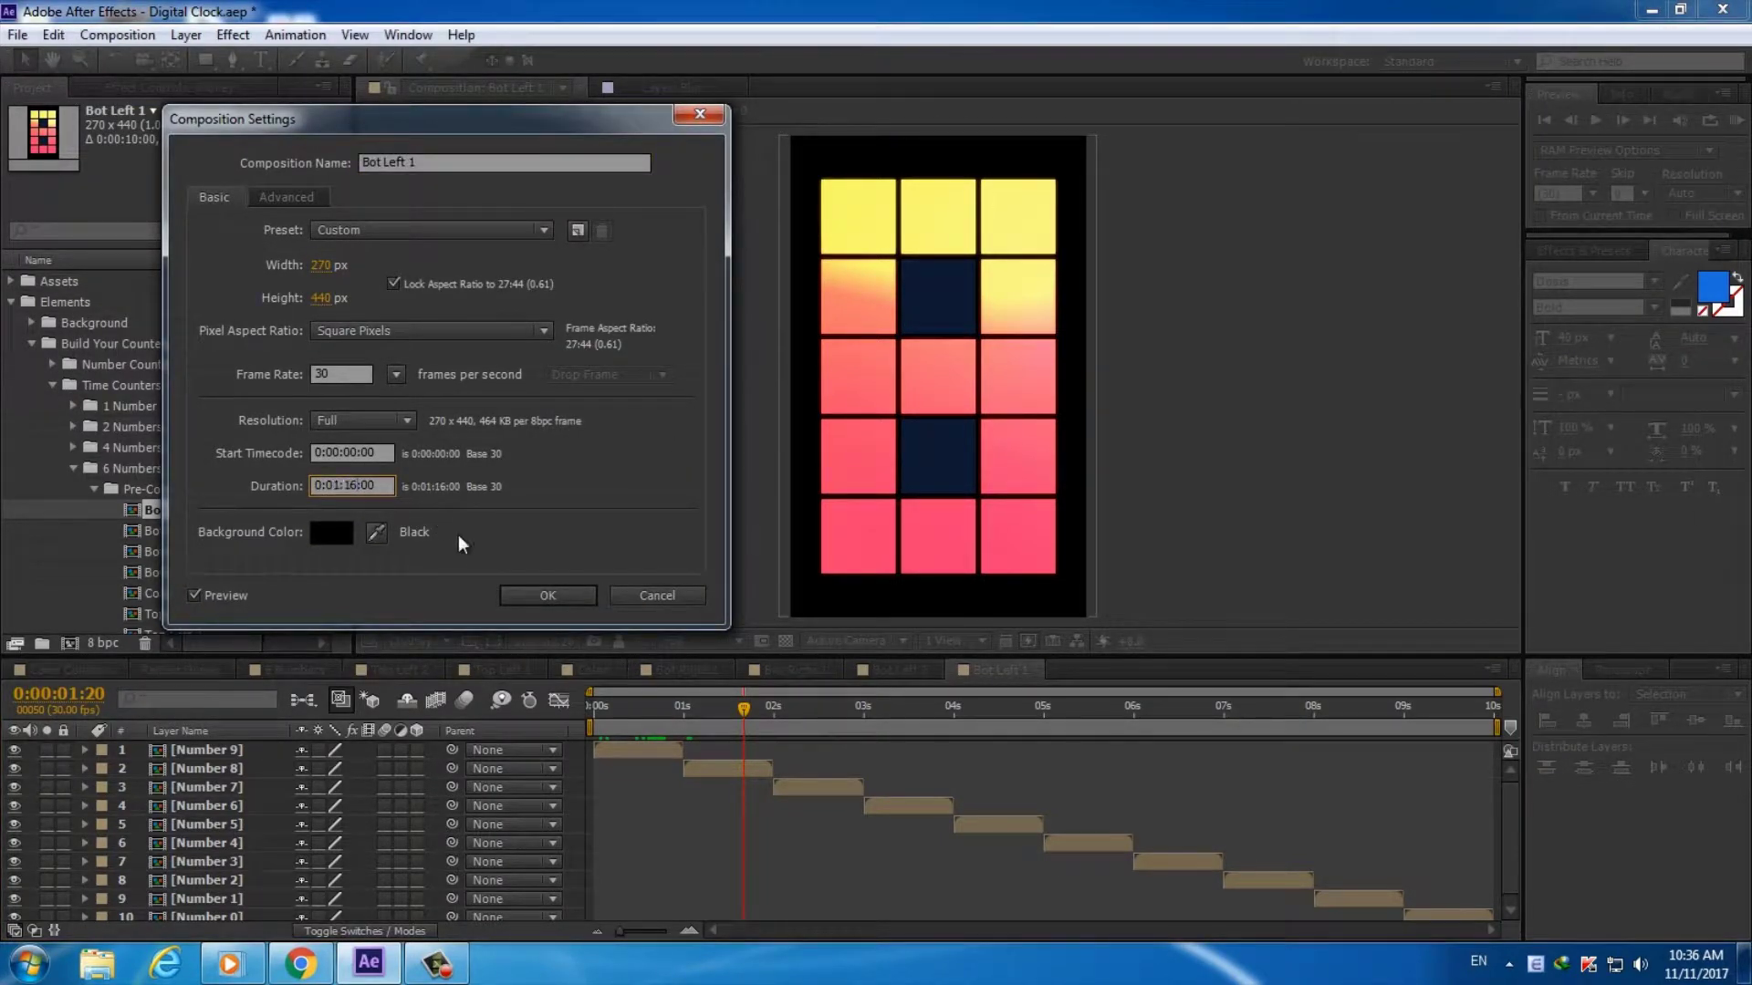
pyautogui.press('Return')
pyautogui.moveTo(656, 929); pyautogui.dragTo(594, 928)
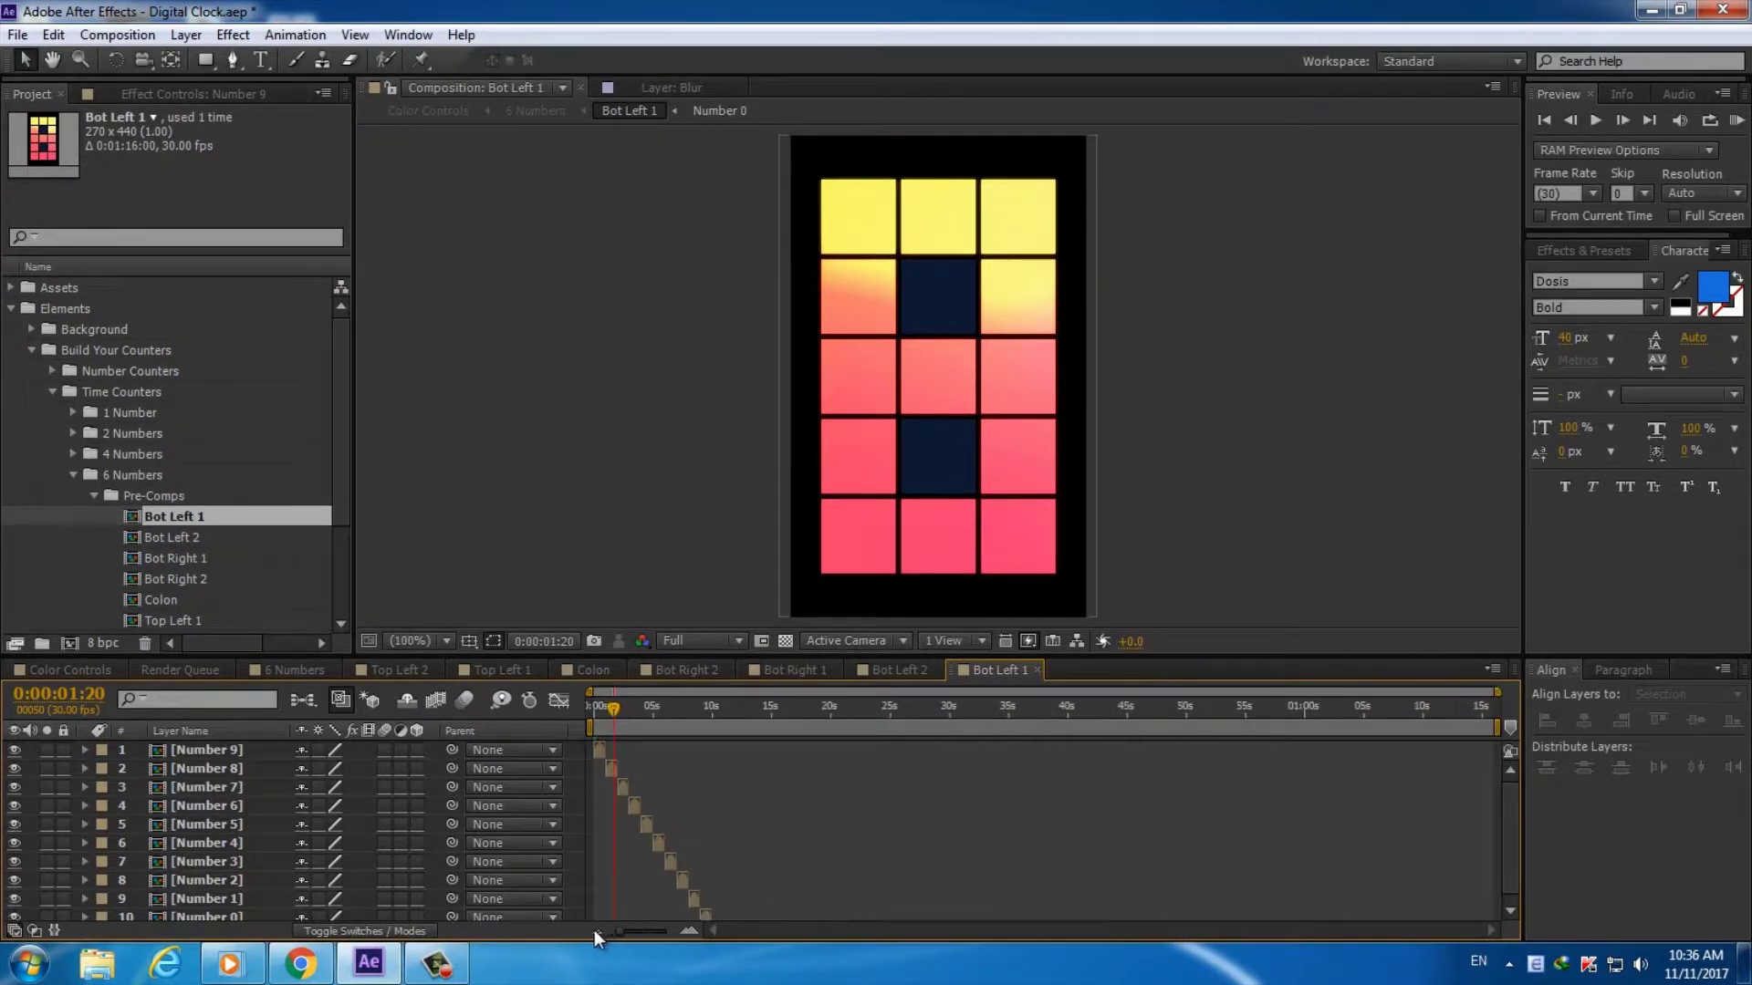
# In 6 Numbers, extend all seven layers to the 1:16 comp end and scrub to check
pyautogui.click(274, 670)
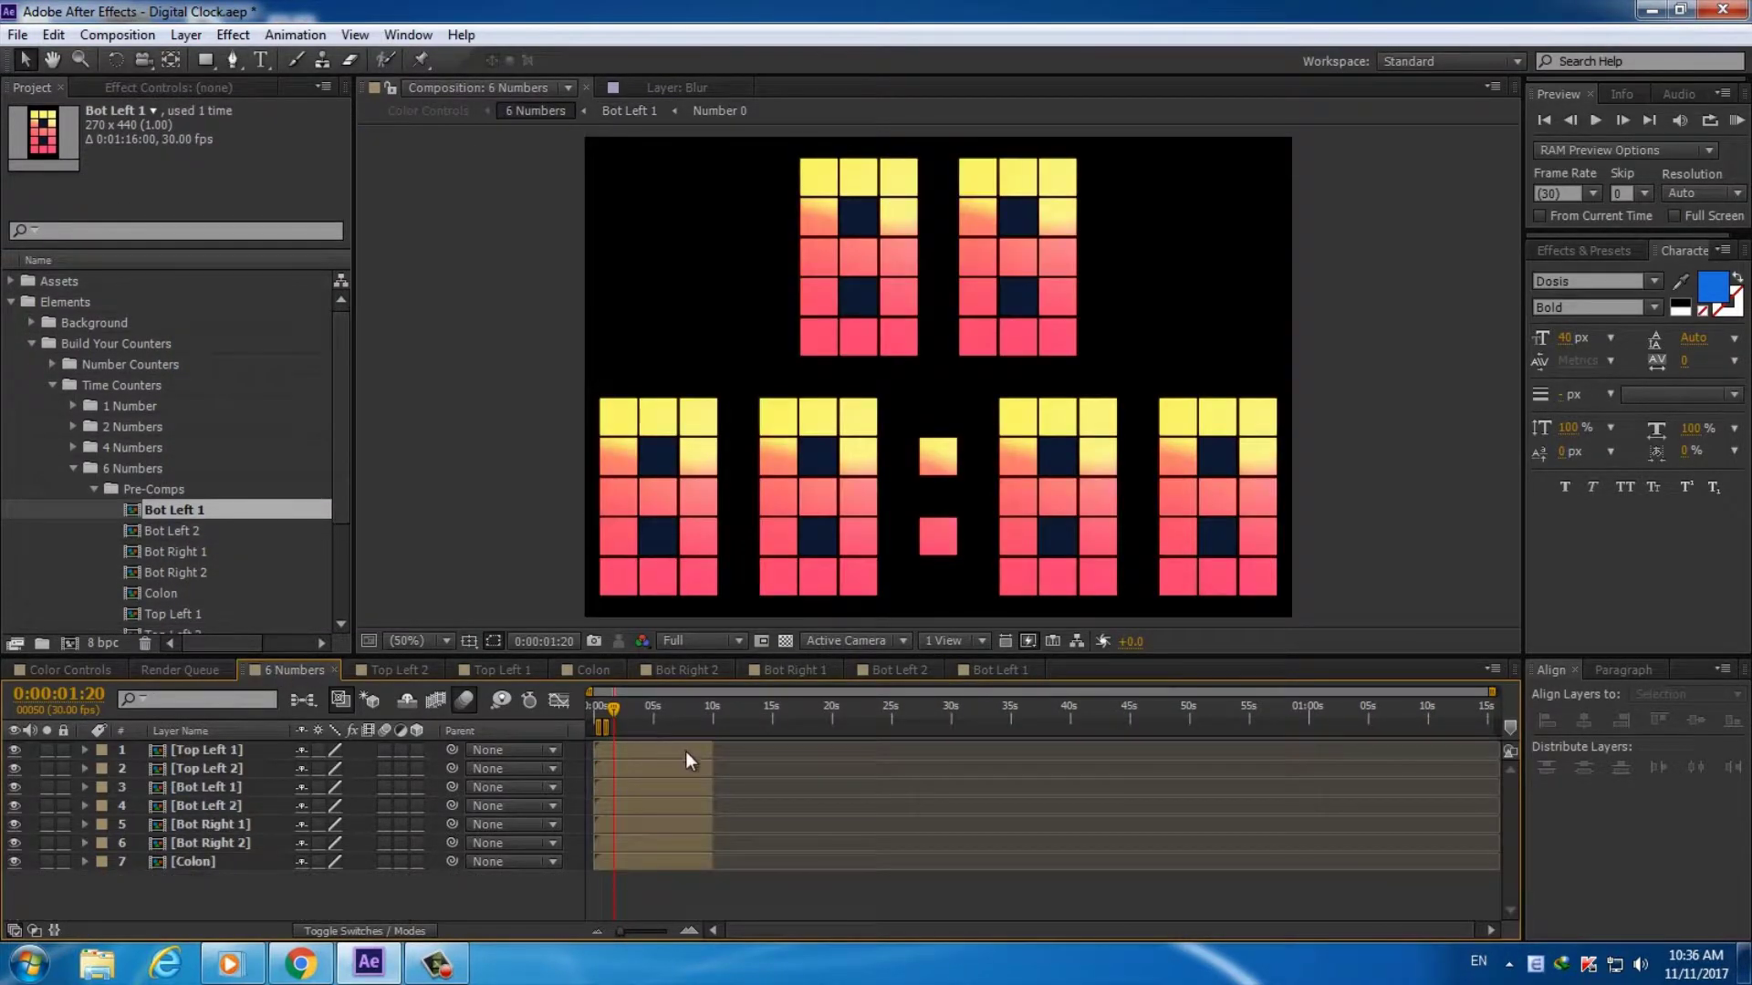
pyautogui.click(686, 750)
pyautogui.hotkey('ctrl', 'a')
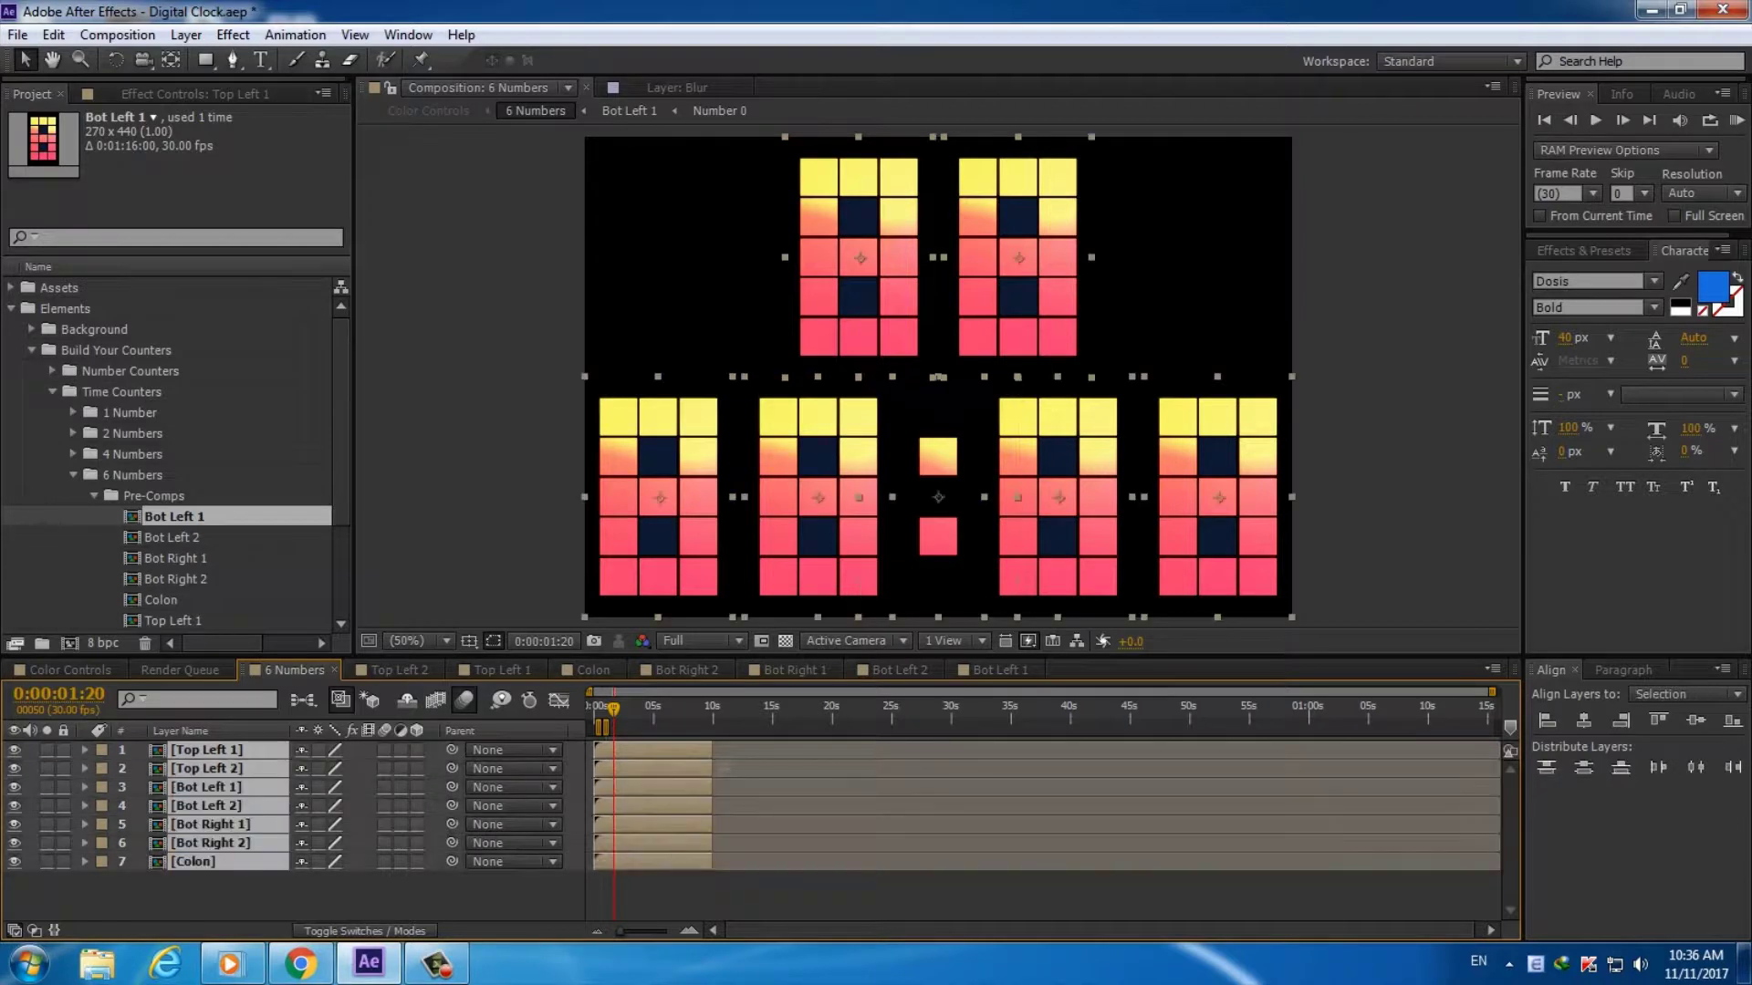
pyautogui.moveTo(712, 750); pyautogui.dragTo(1579, 796)
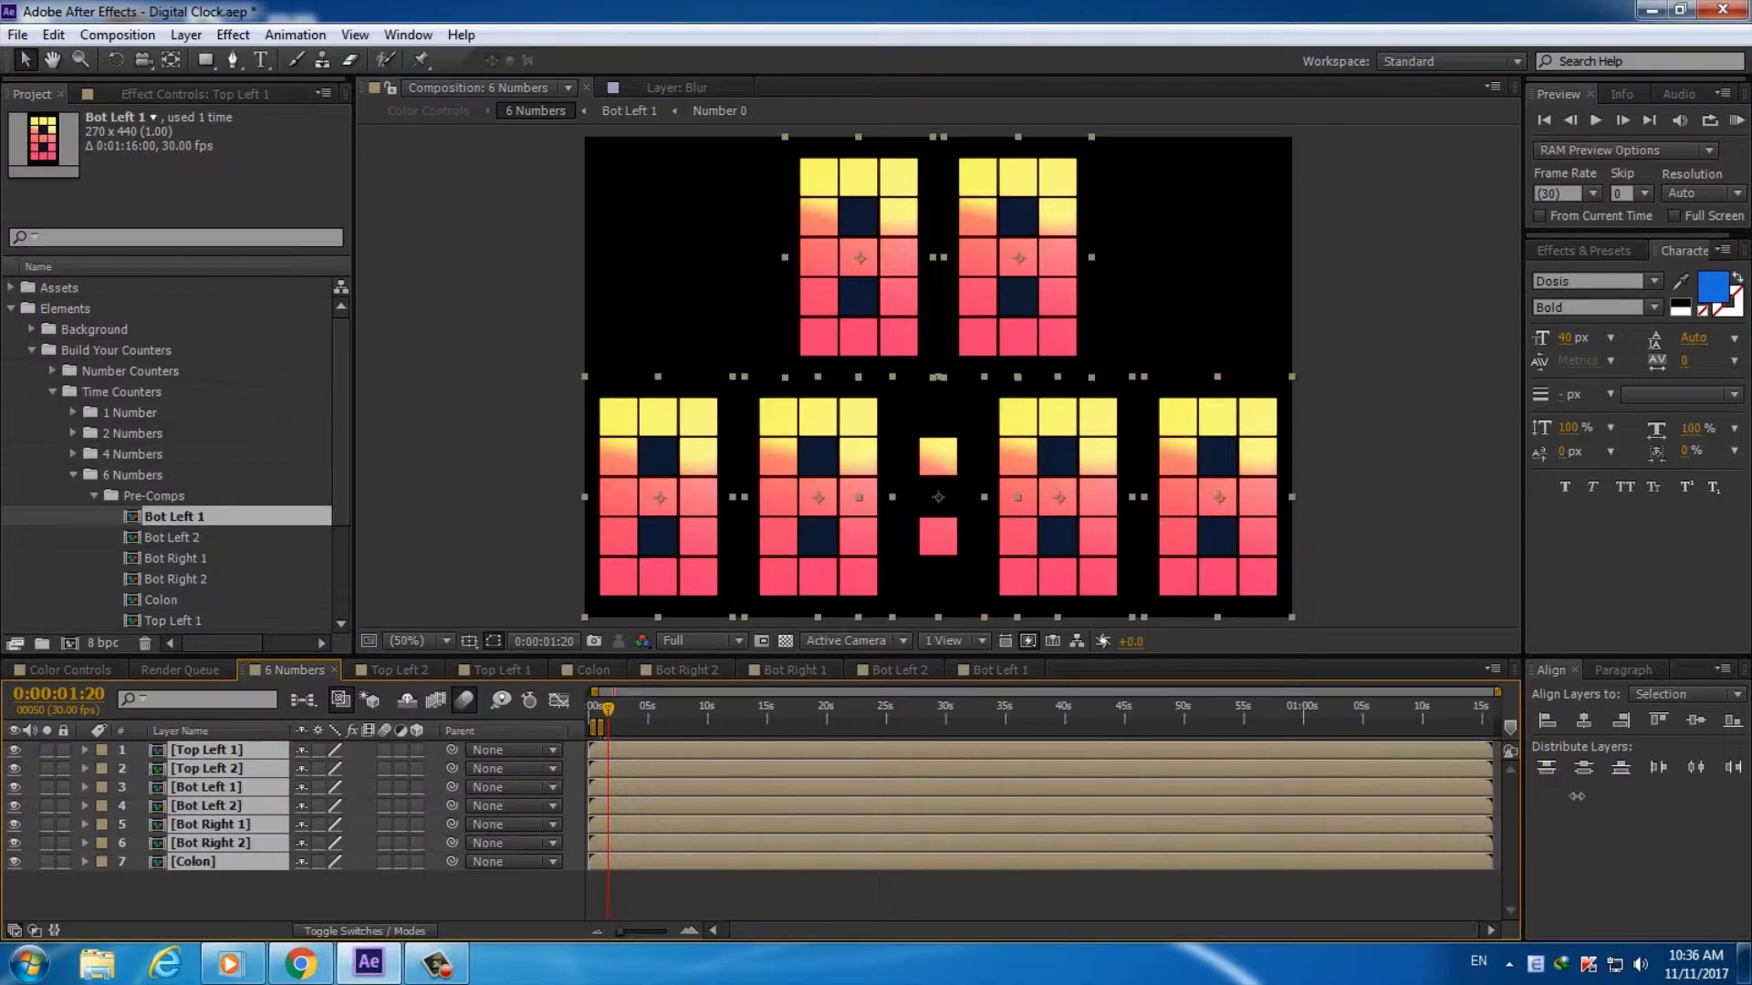
pyautogui.moveTo(717, 717); pyautogui.dragTo(642, 721)
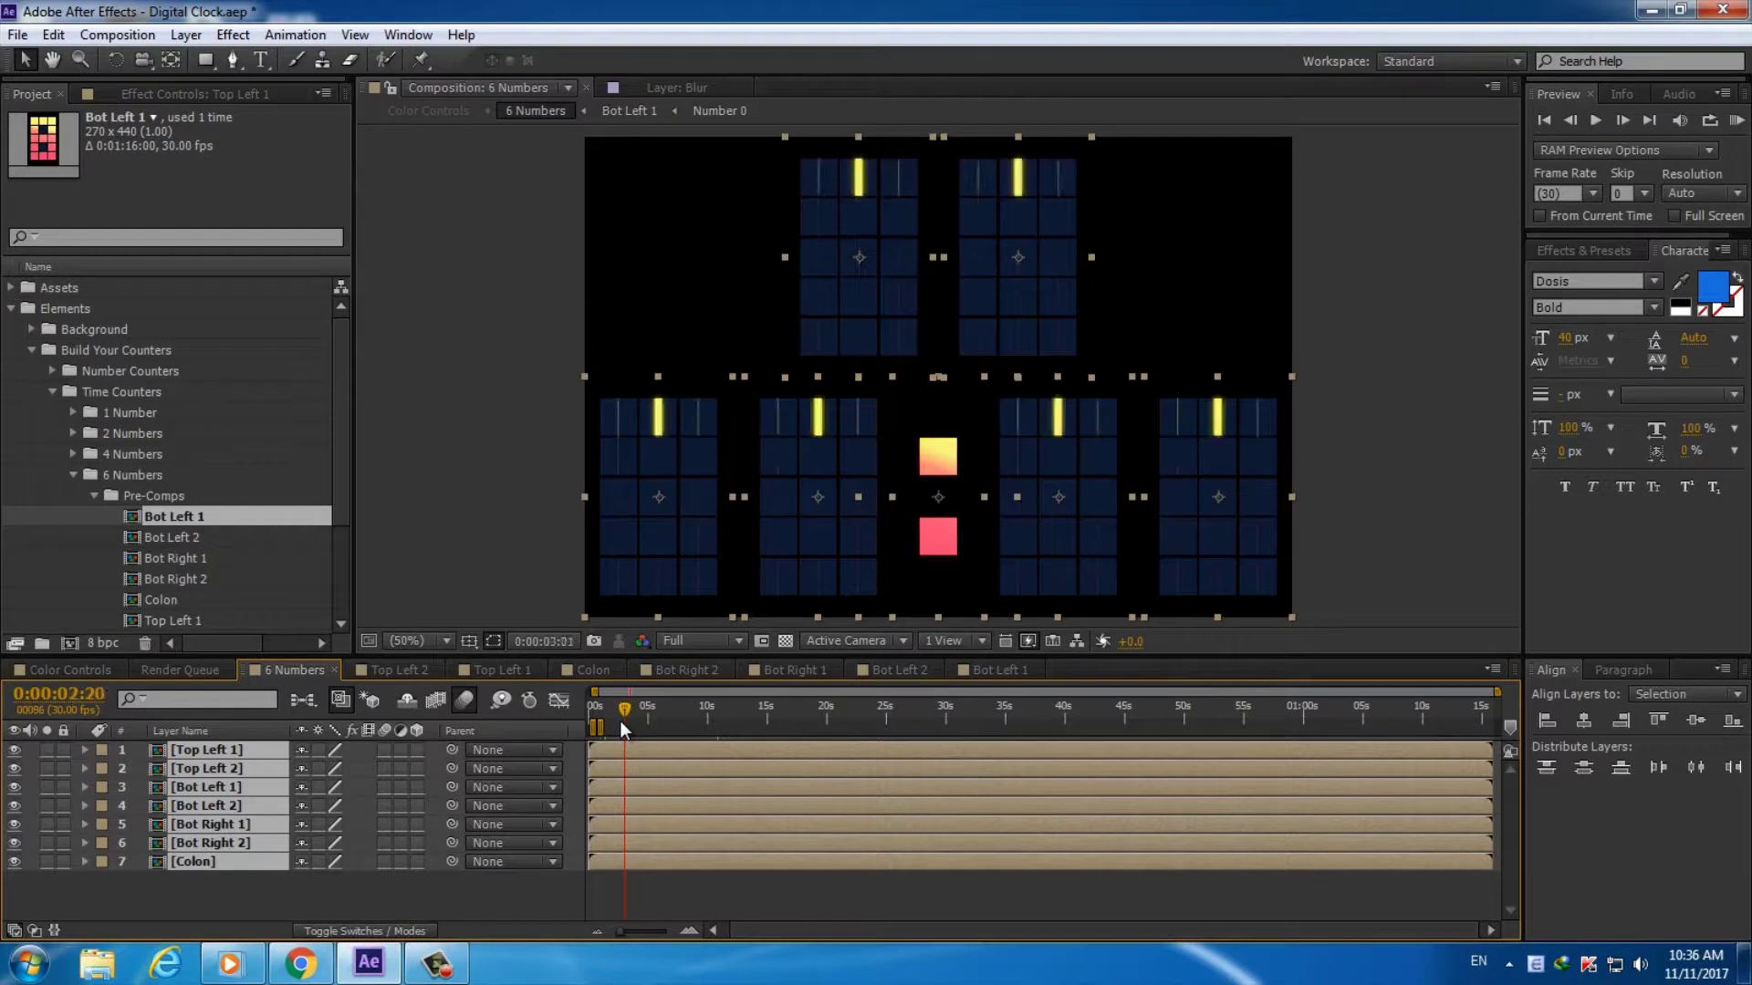
pyautogui.click(337, 903)
pyautogui.click(208, 863)
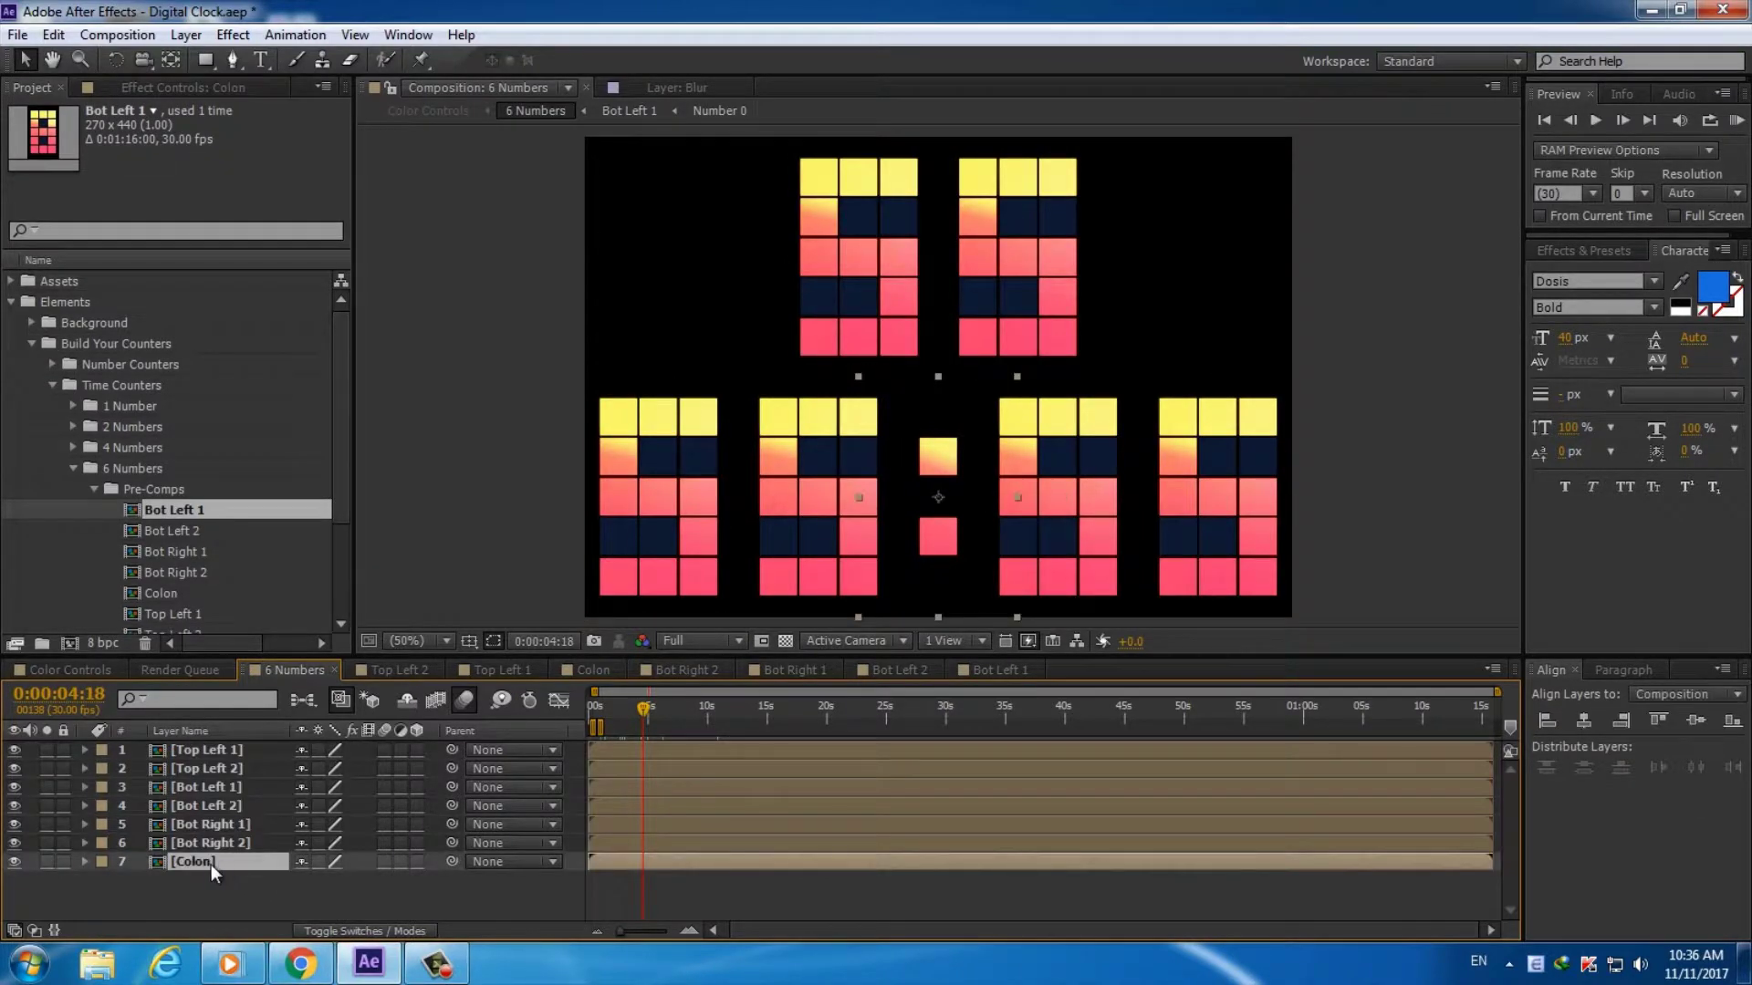
# Open the Colon precomp and extend all six of its layers to the comp end
pyautogui.doubleClick(211, 863)
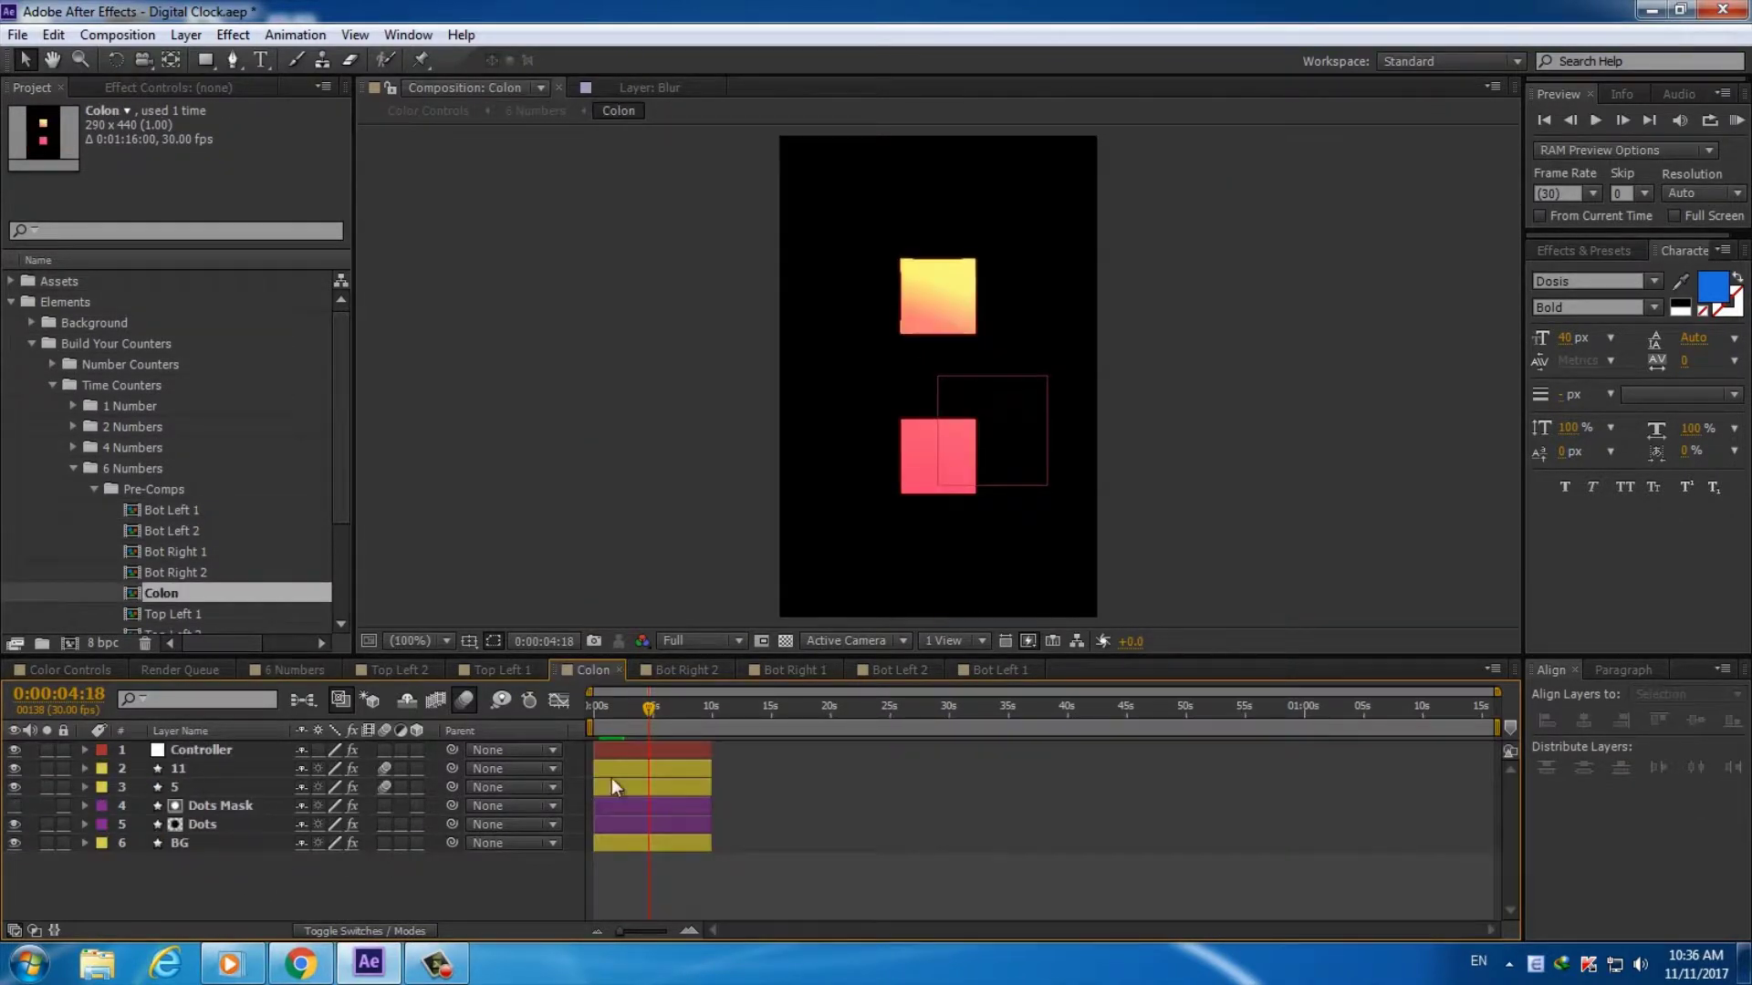
pyautogui.click(644, 758)
pyautogui.keyDown('shift'); pyautogui.click(651, 843); pyautogui.keyUp('shift')
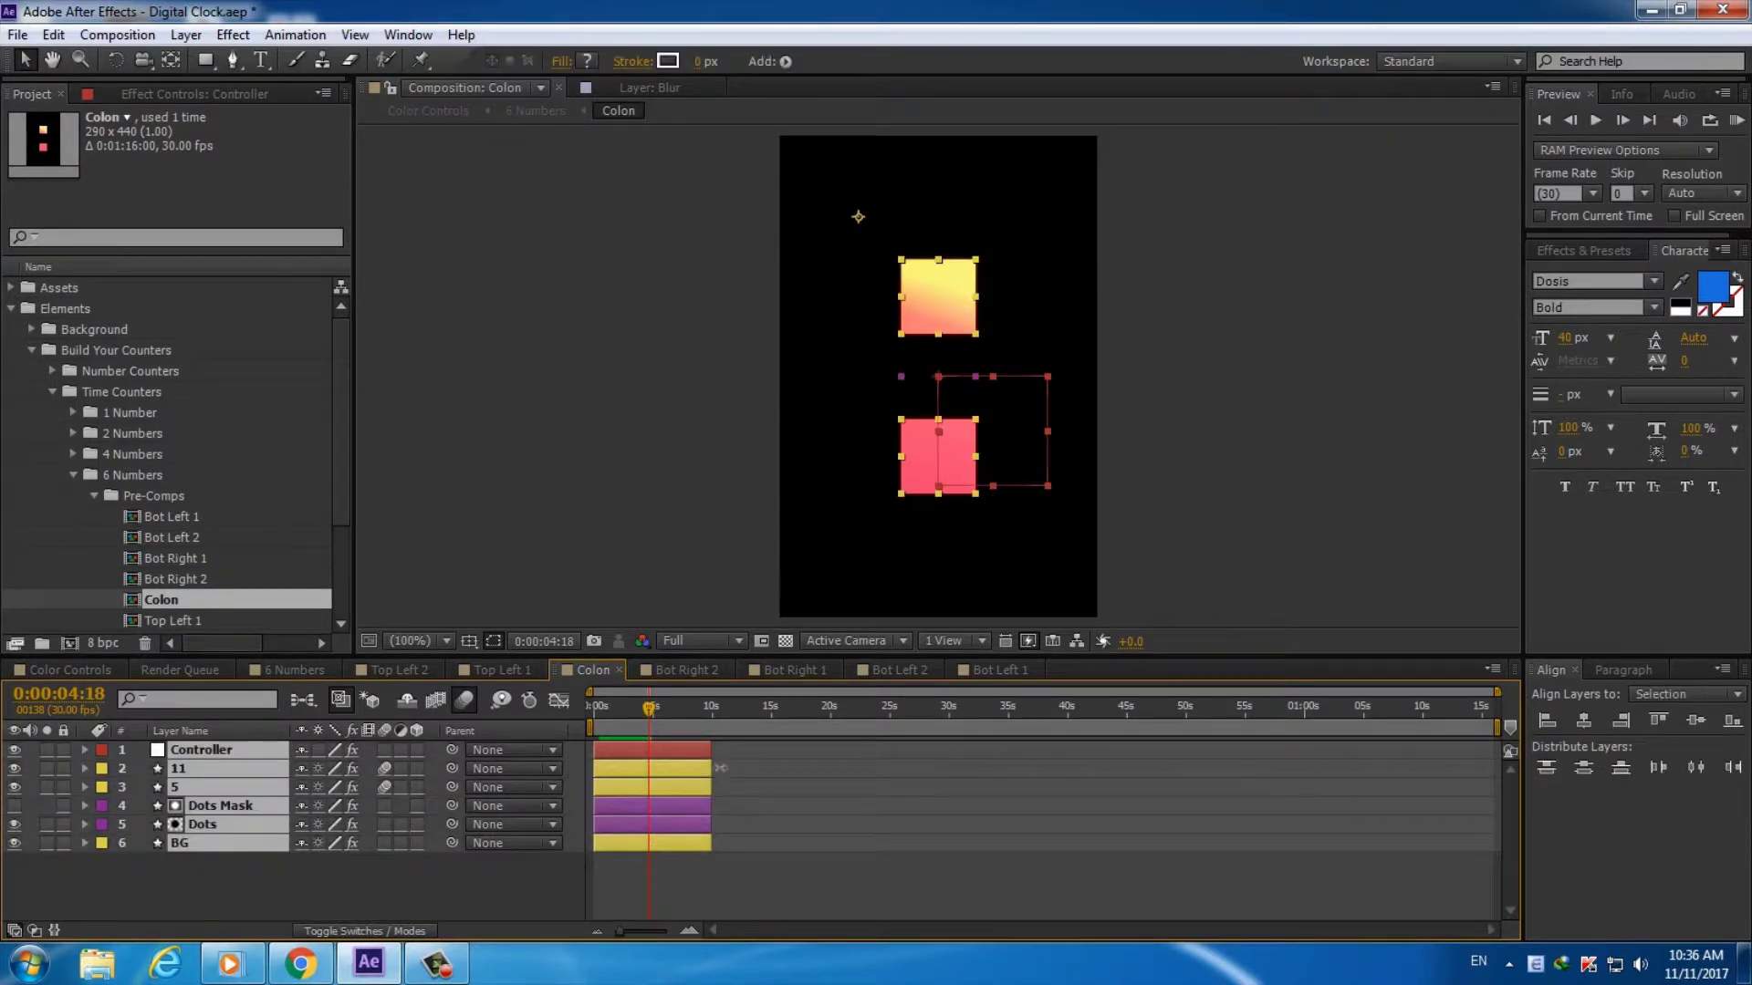
pyautogui.moveTo(711, 767); pyautogui.dragTo(1493, 803)
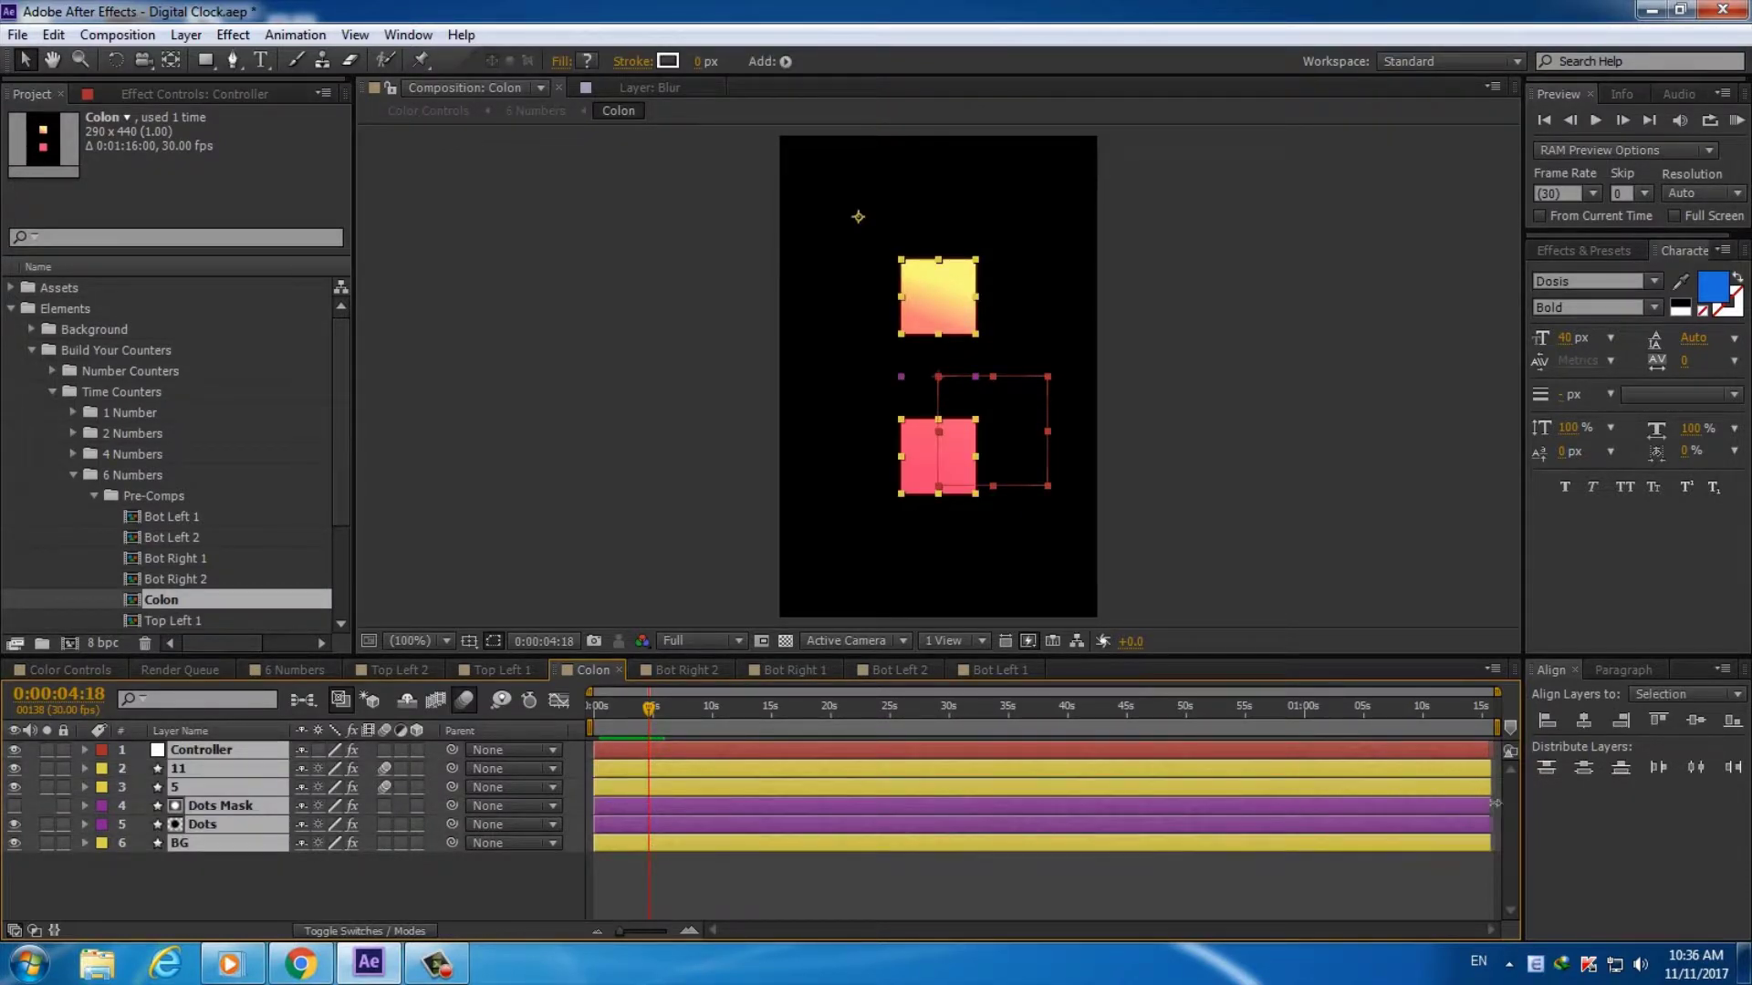
pyautogui.click(845, 896)
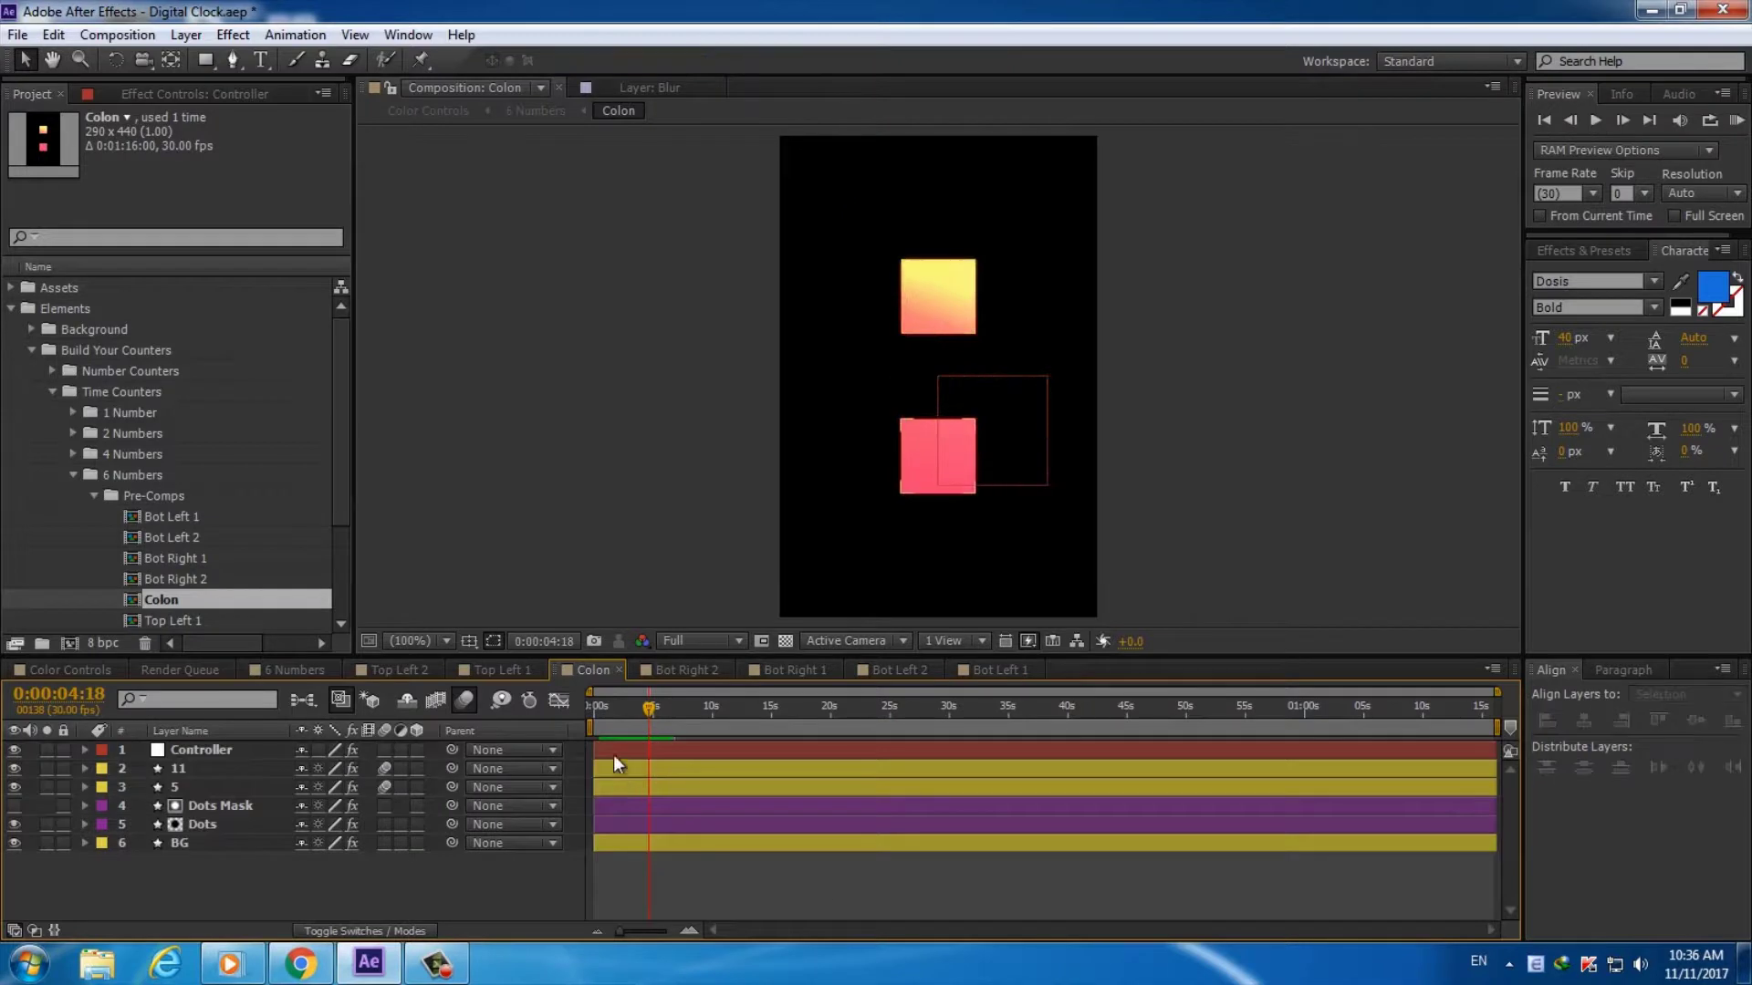
# Set the Controller's Duration (s) slider to 76 and move time to the comp end
pyautogui.click(615, 752)
pyautogui.click(182, 89)
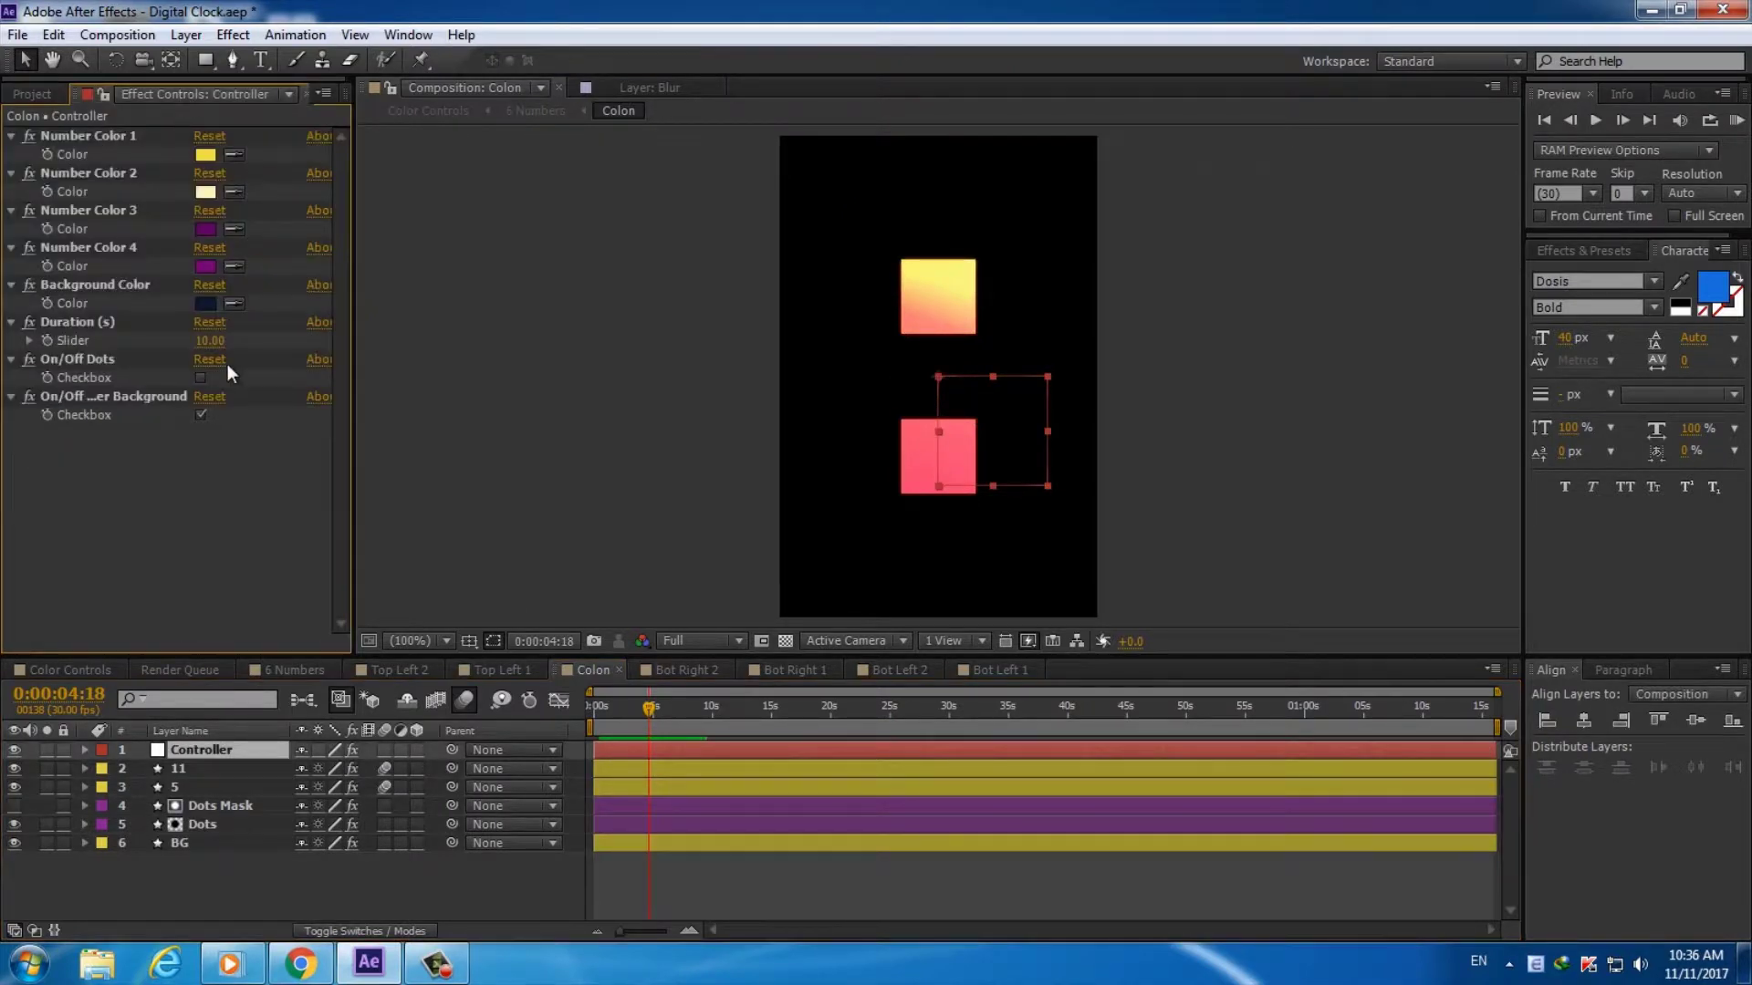
pyautogui.click(208, 343)
pyautogui.write('76')
pyautogui.press('Return')
pyautogui.moveTo(1437, 711); pyautogui.dragTo(1492, 712)
pyautogui.moveTo(1492, 713); pyautogui.dragTo(1497, 714)
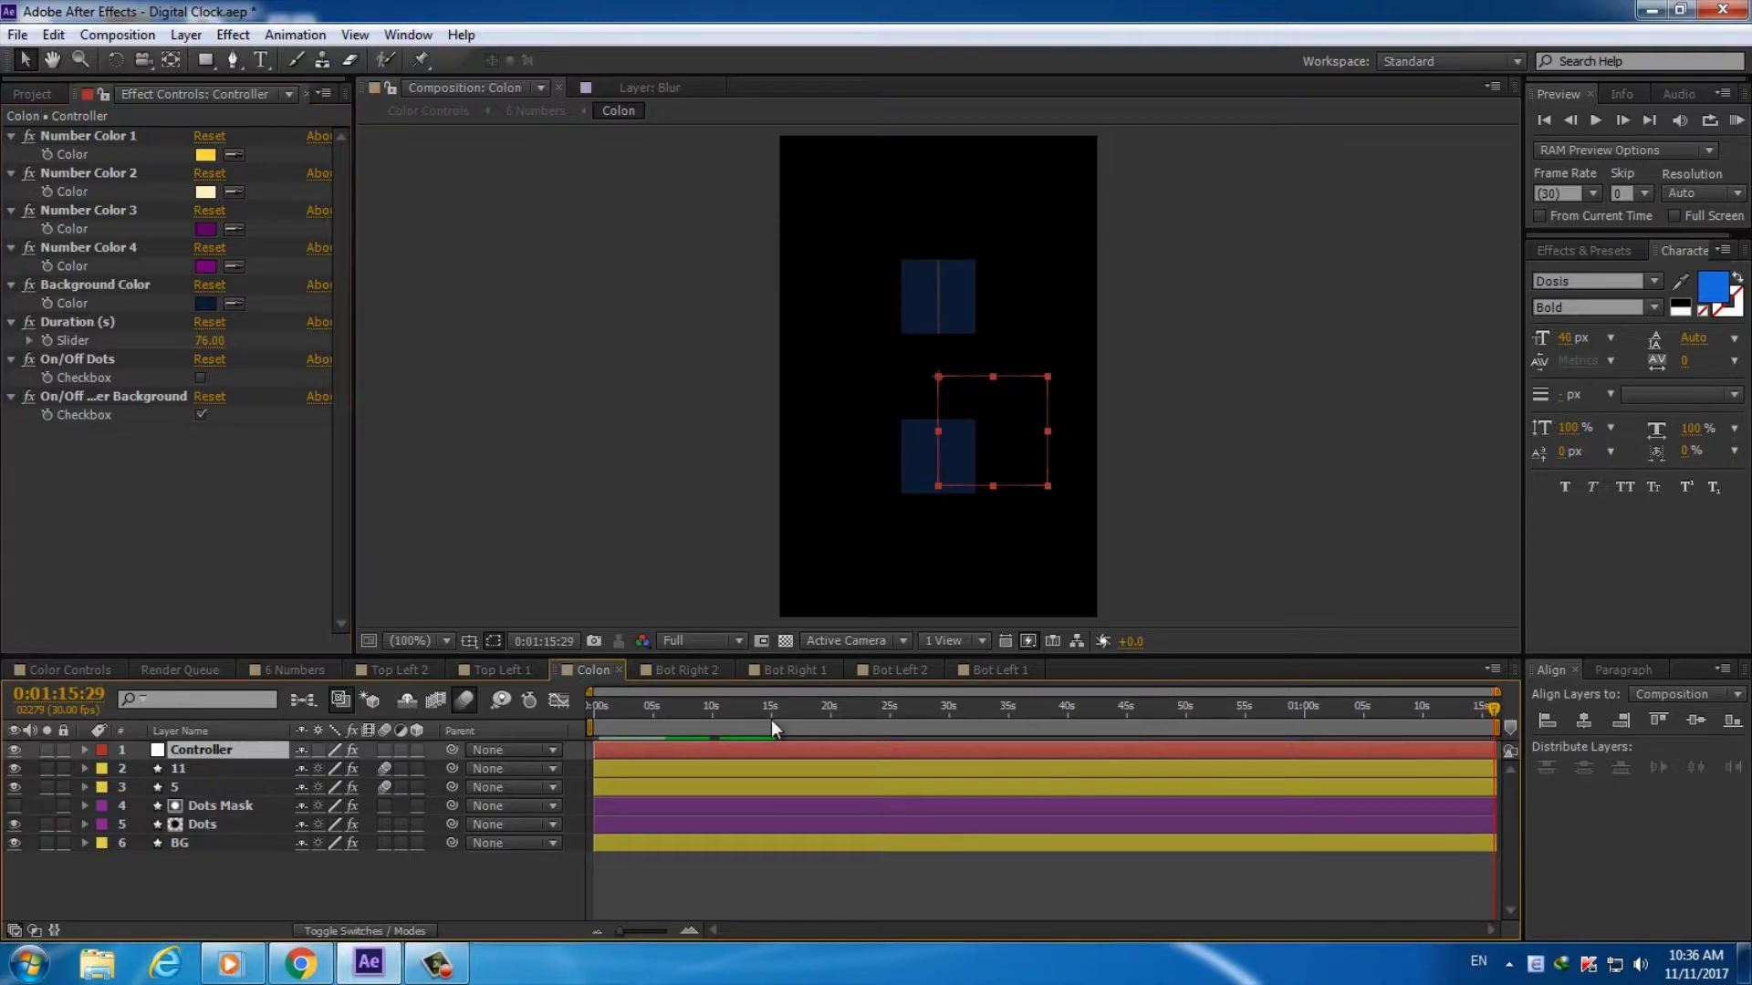
# Open the Bot Right 2 precomp from 6 Numbers and delete all its layers
pyautogui.click(278, 672)
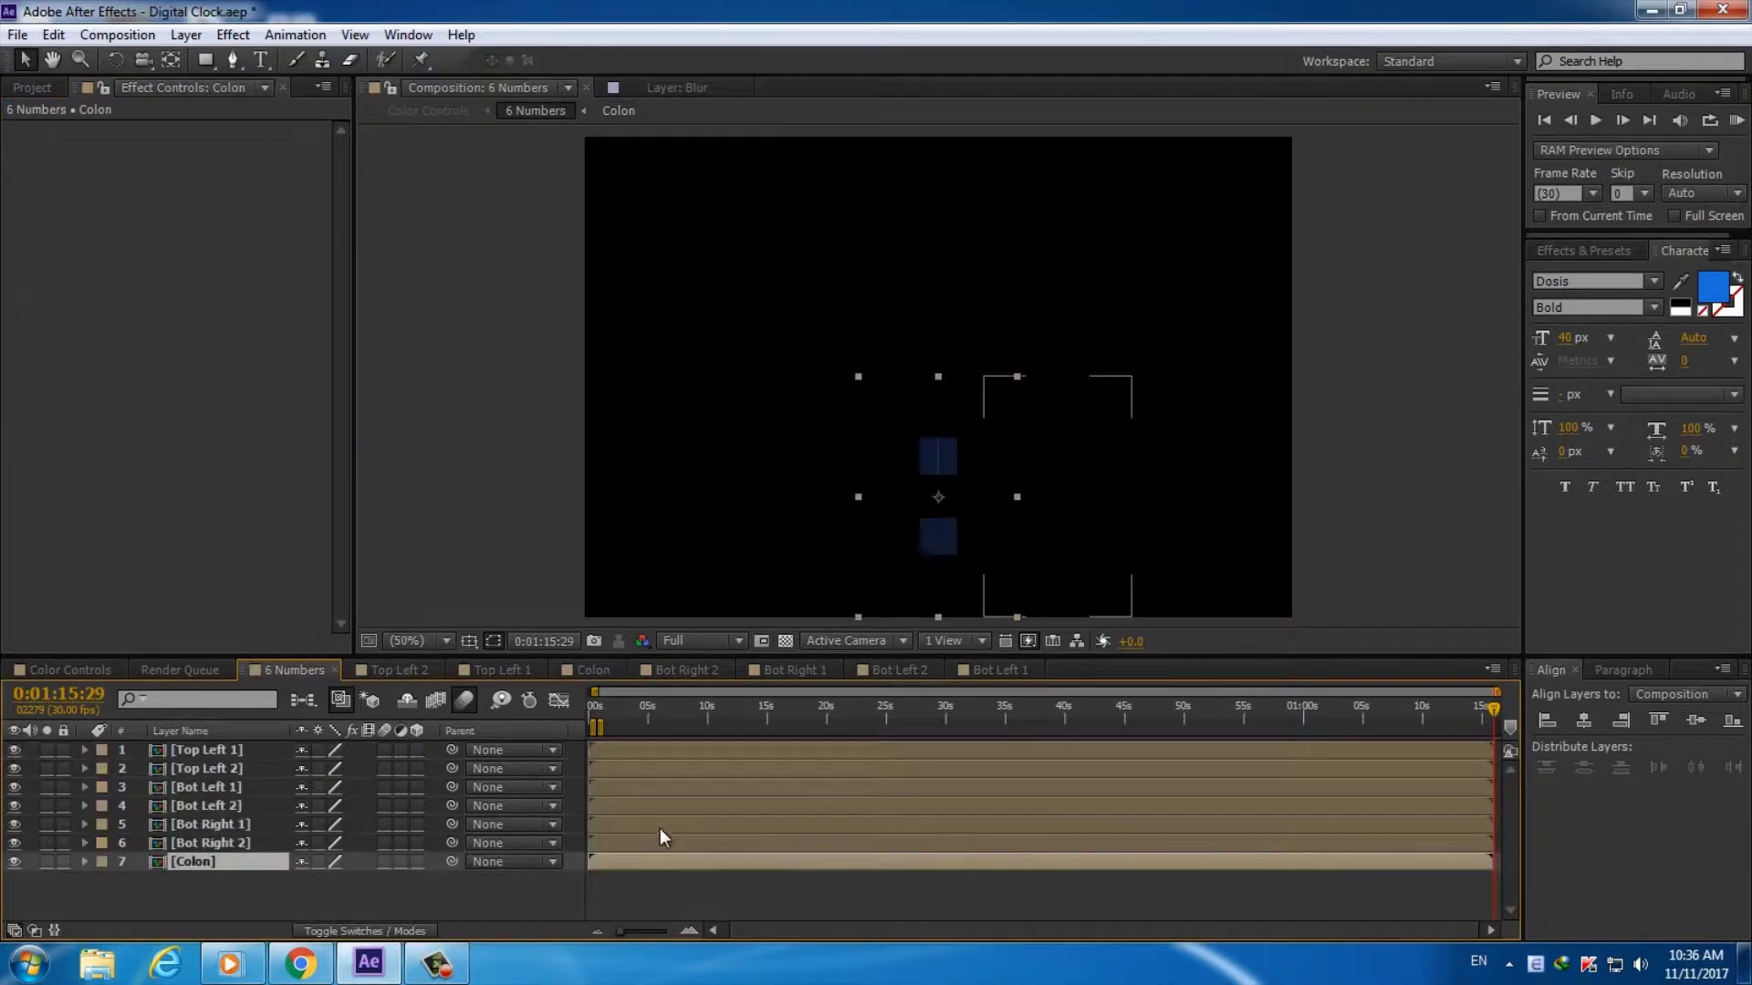
pyautogui.click(216, 843)
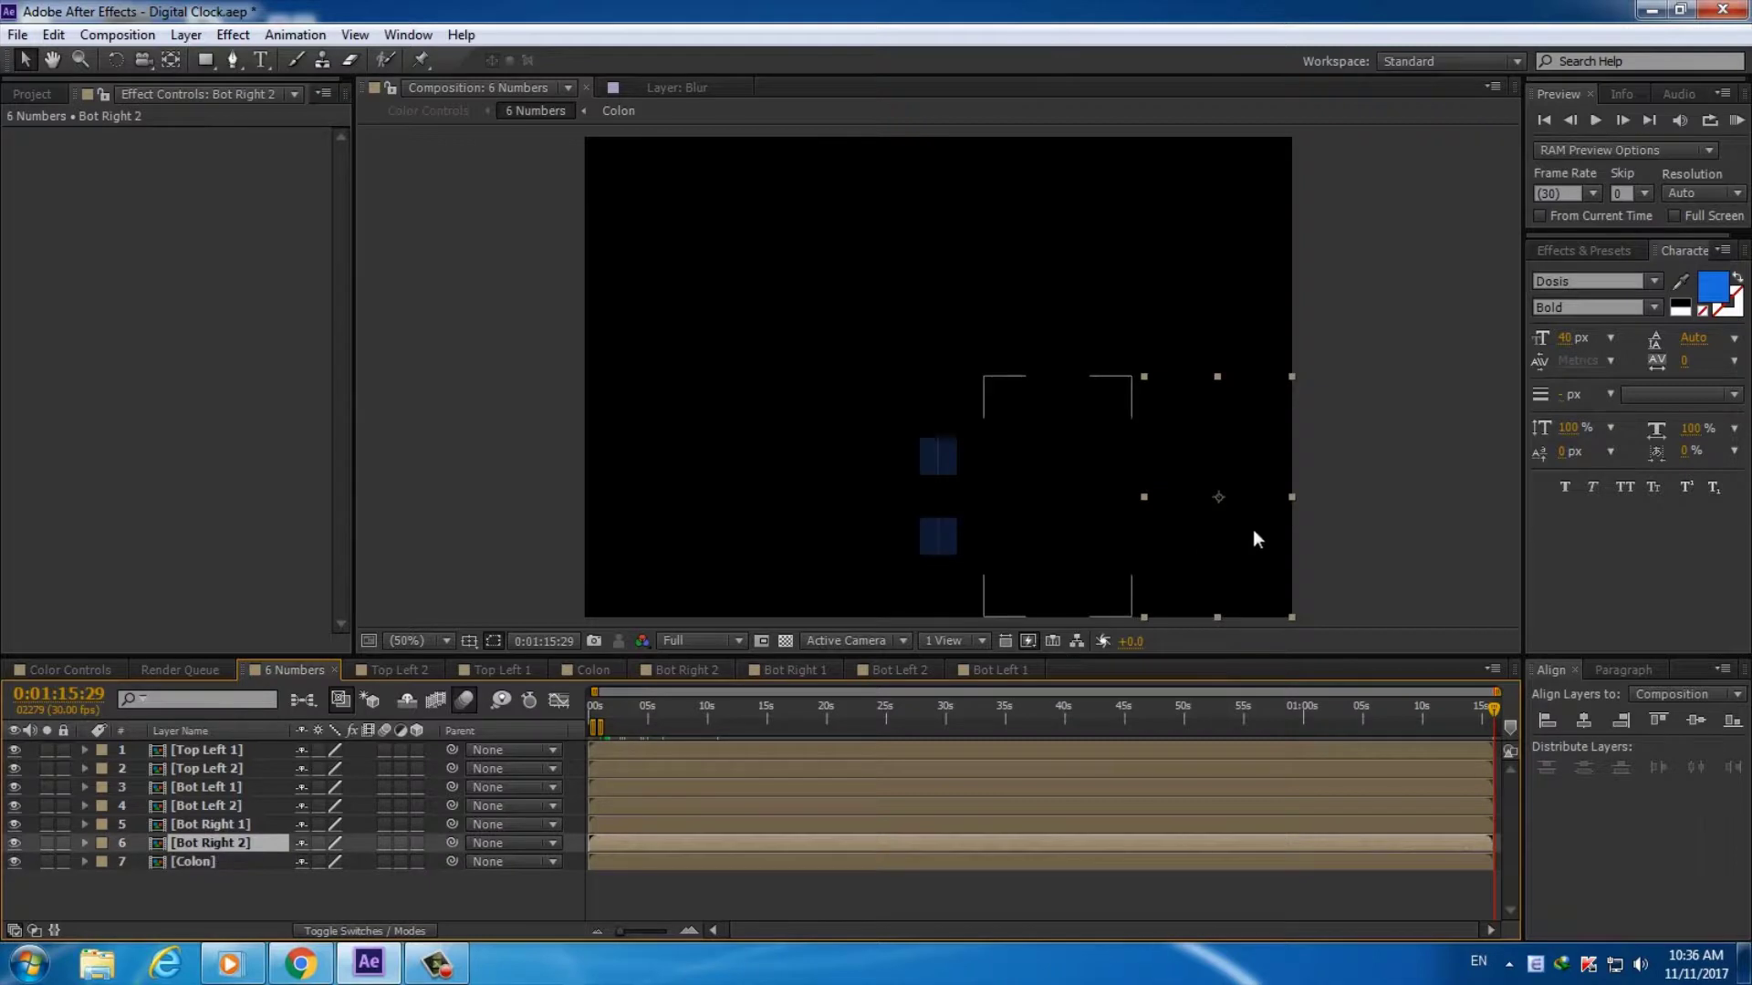
pyautogui.doubleClick(239, 841)
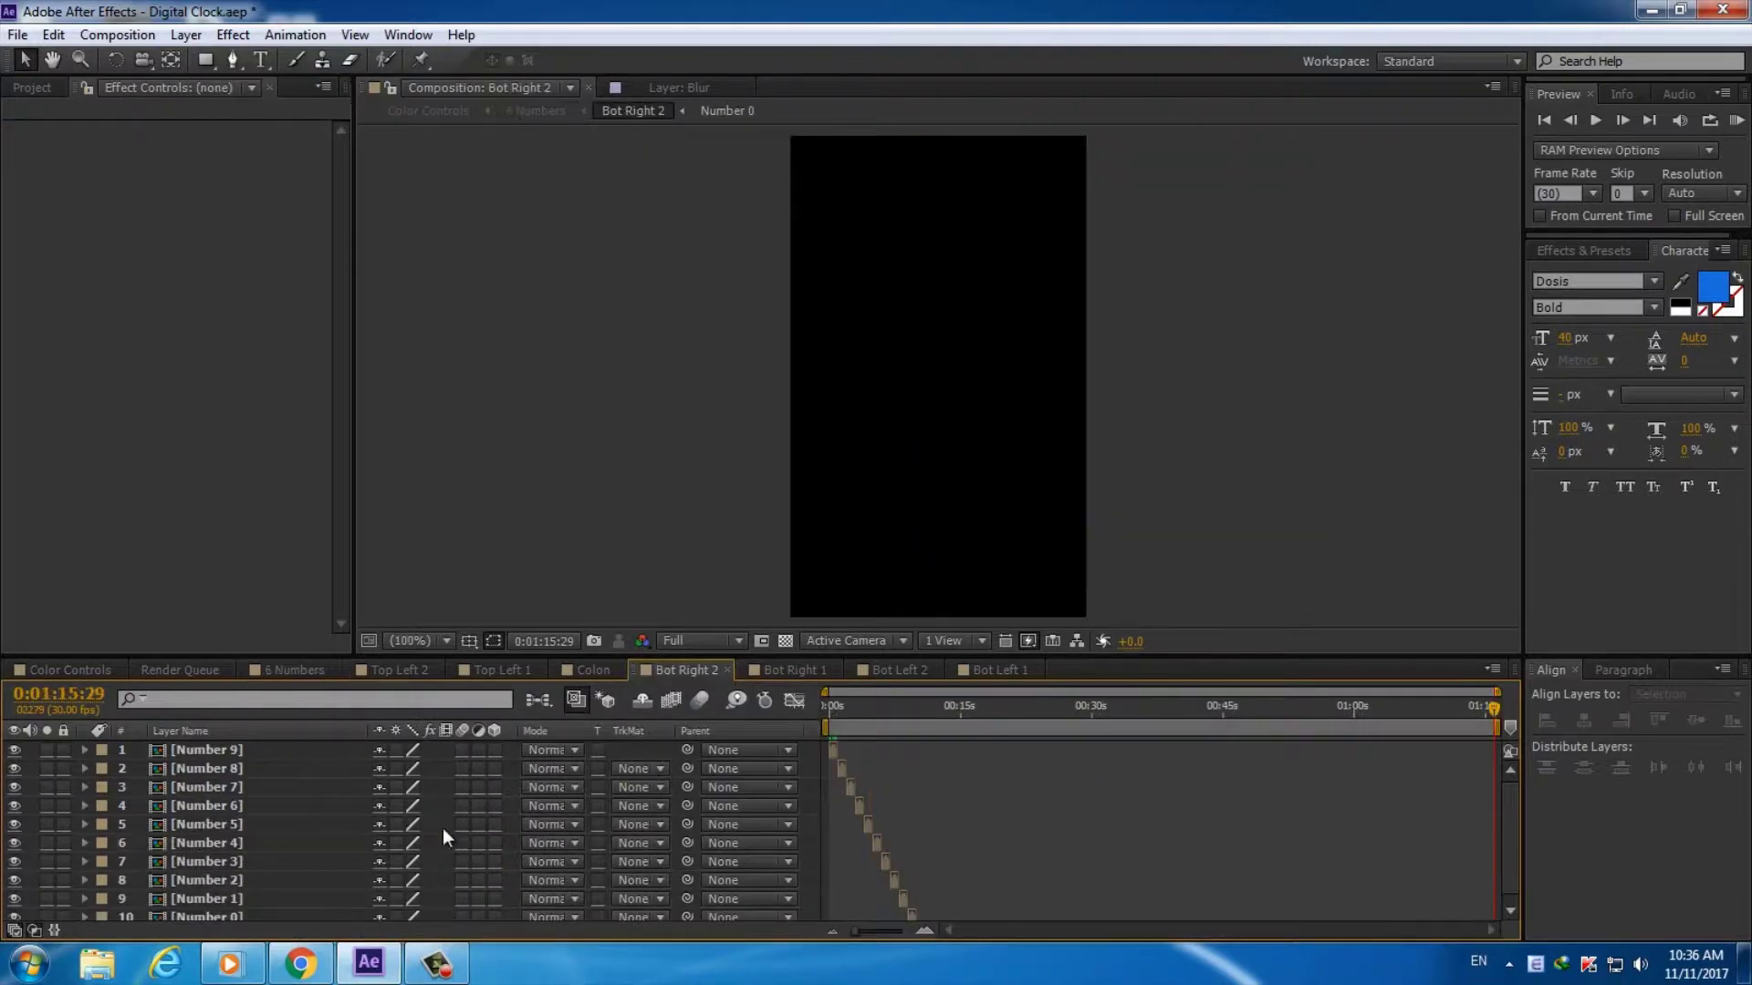
pyautogui.click(283, 770)
pyautogui.hotkey('ctrl', 'a')
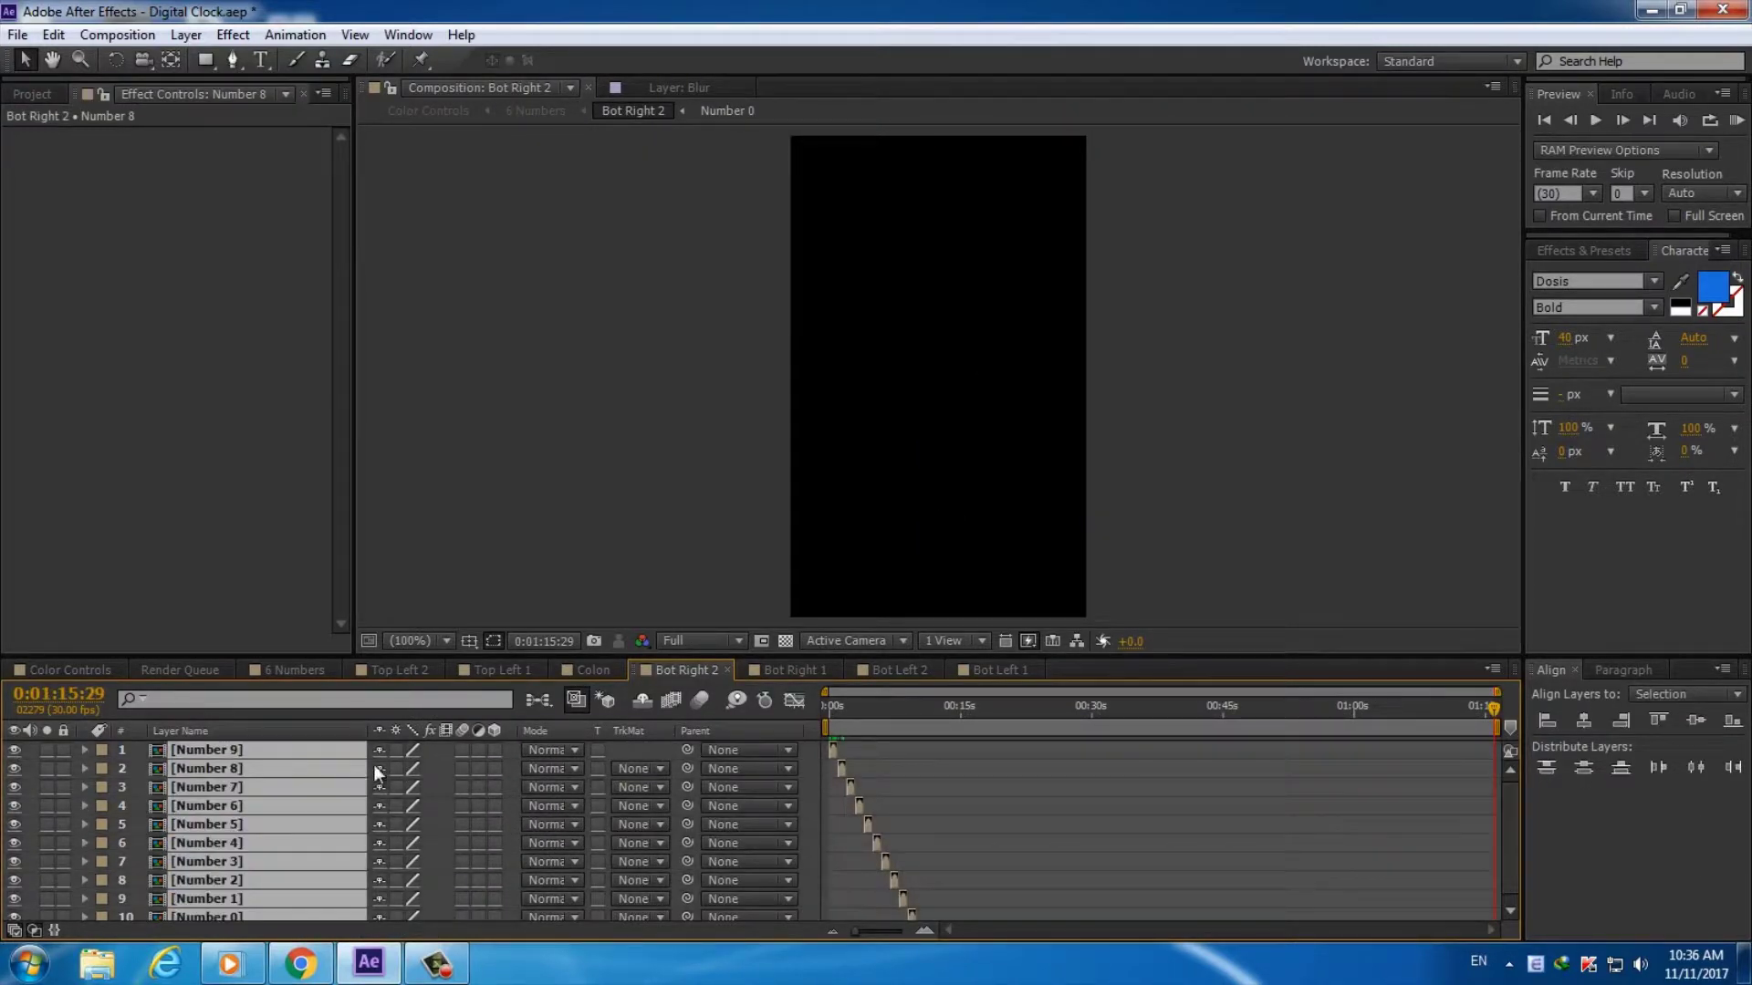
pyautogui.press('Delete')
# Add the Number 0–9 comps from Number Durations › 1 Sec as layers in Bot Right 2
pyautogui.click(32, 88)
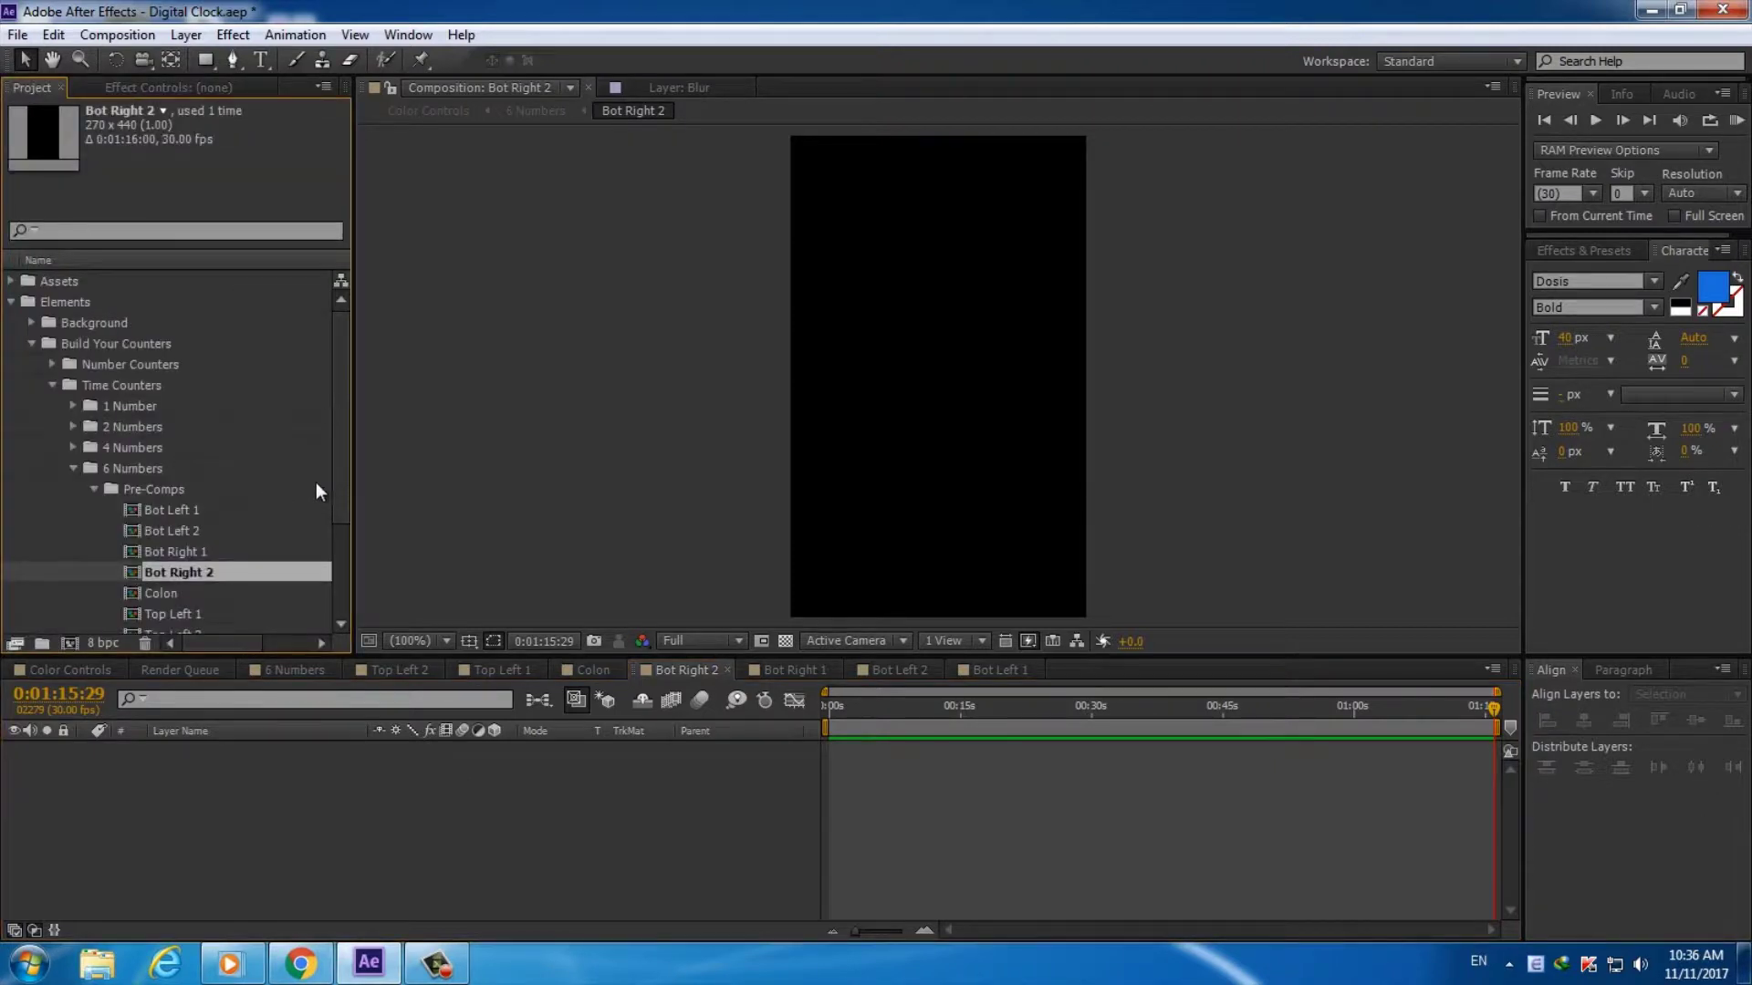
pyautogui.moveTo(339, 443); pyautogui.dragTo(337, 543)
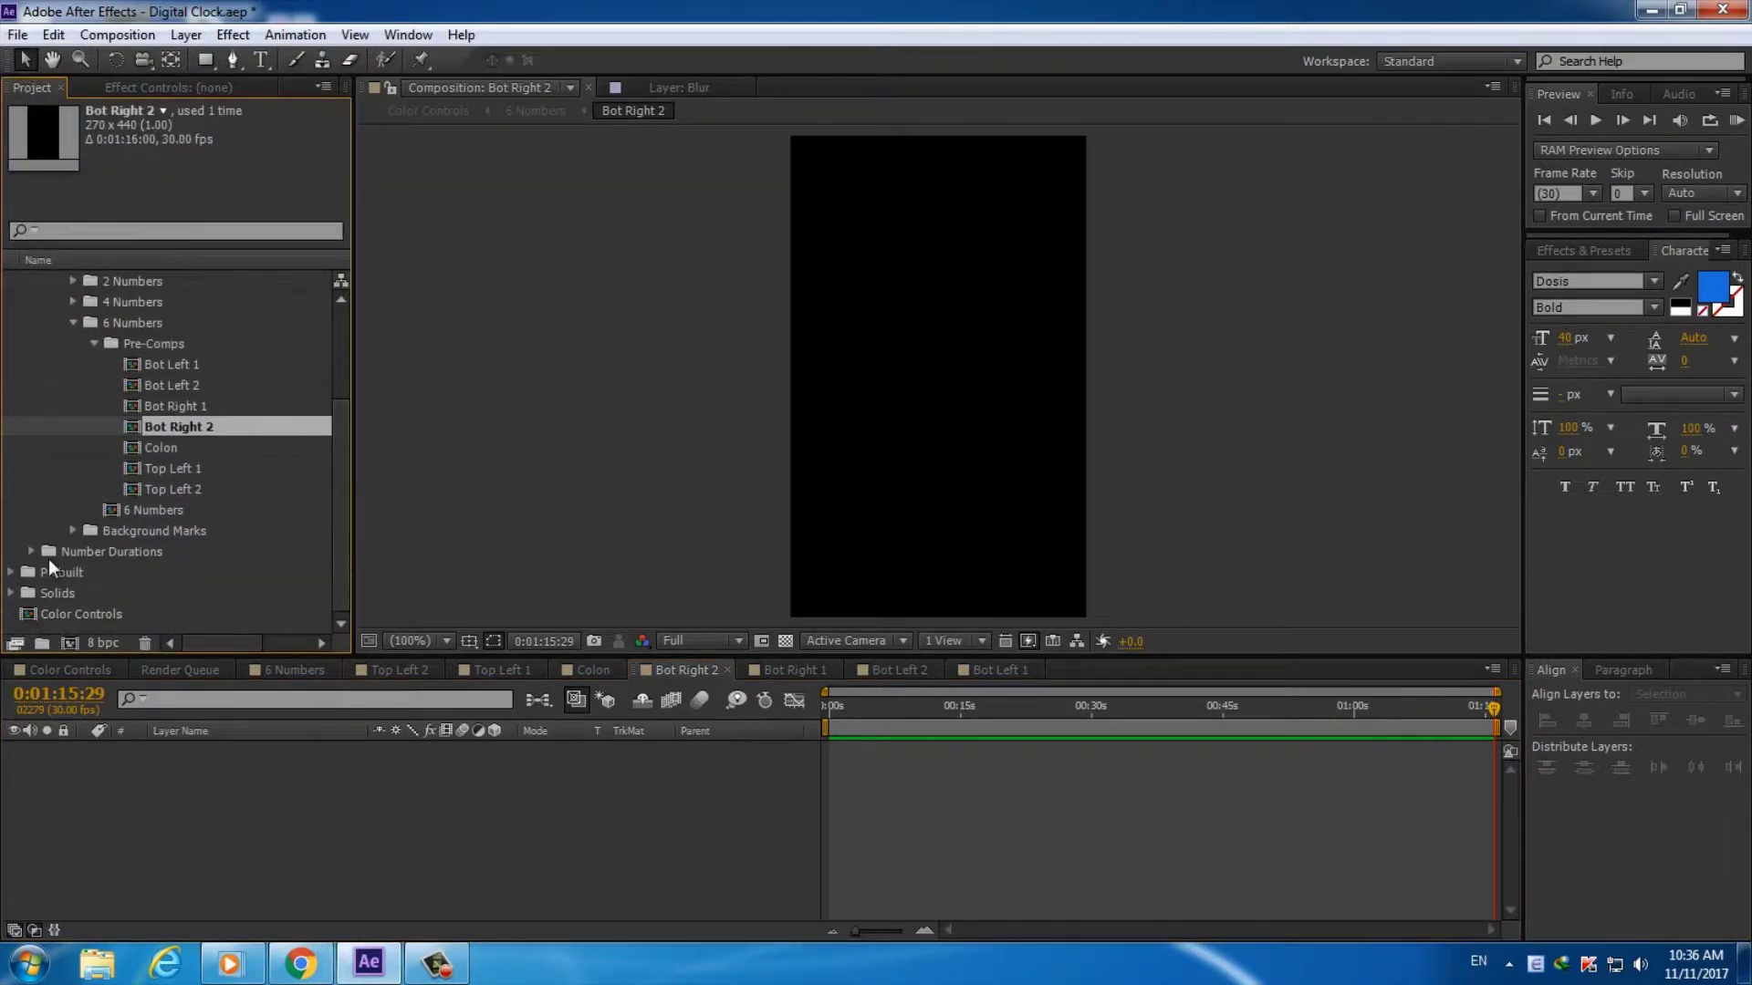
pyautogui.click(31, 551)
pyautogui.click(100, 323)
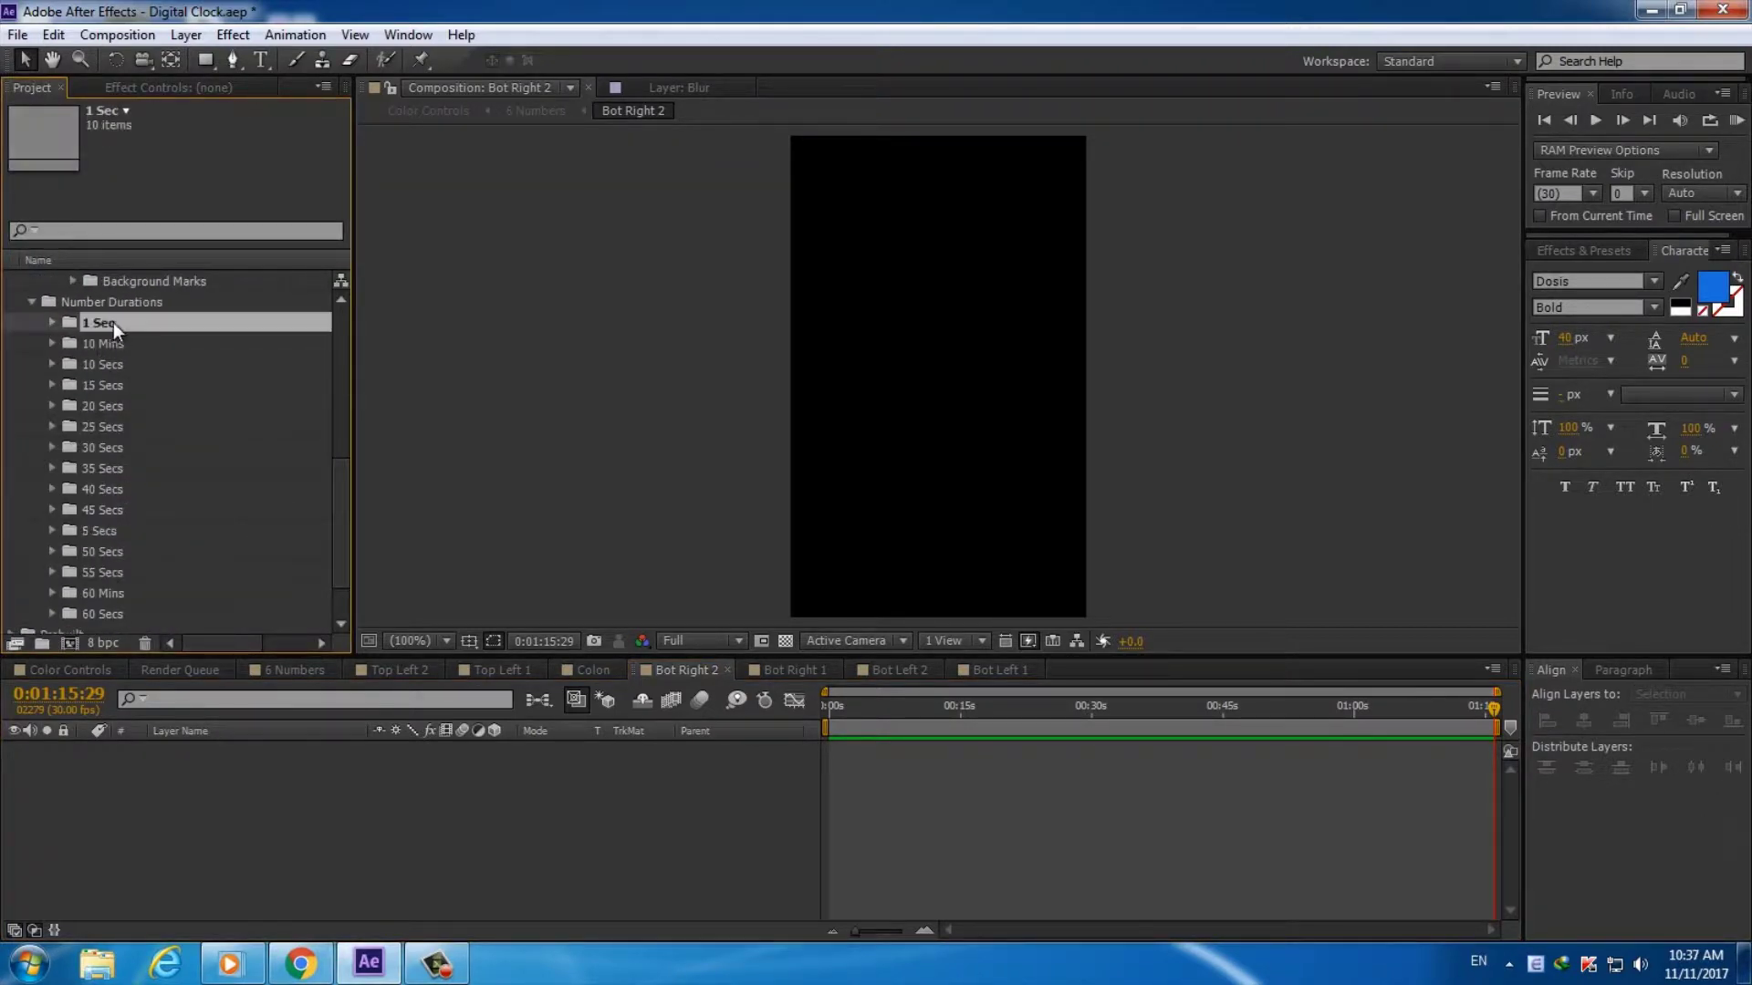
pyautogui.click(52, 323)
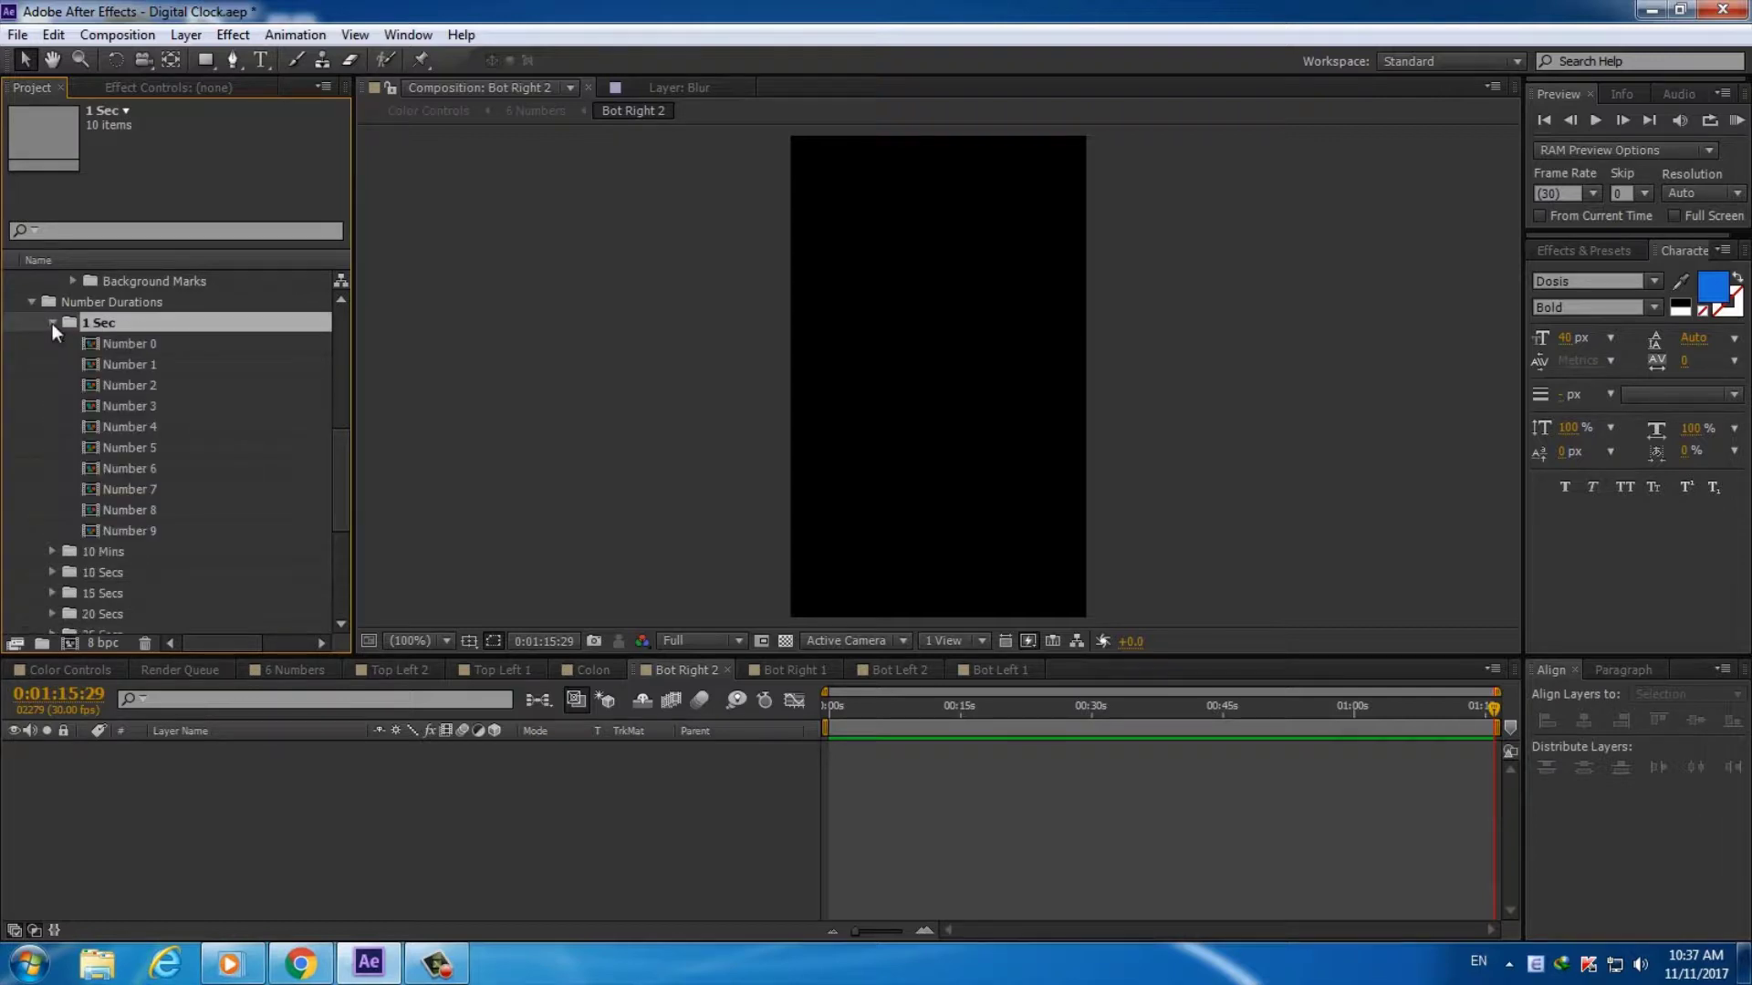
pyautogui.click(124, 344)
pyautogui.keyDown('shift'); pyautogui.click(130, 530); pyautogui.keyUp('shift')
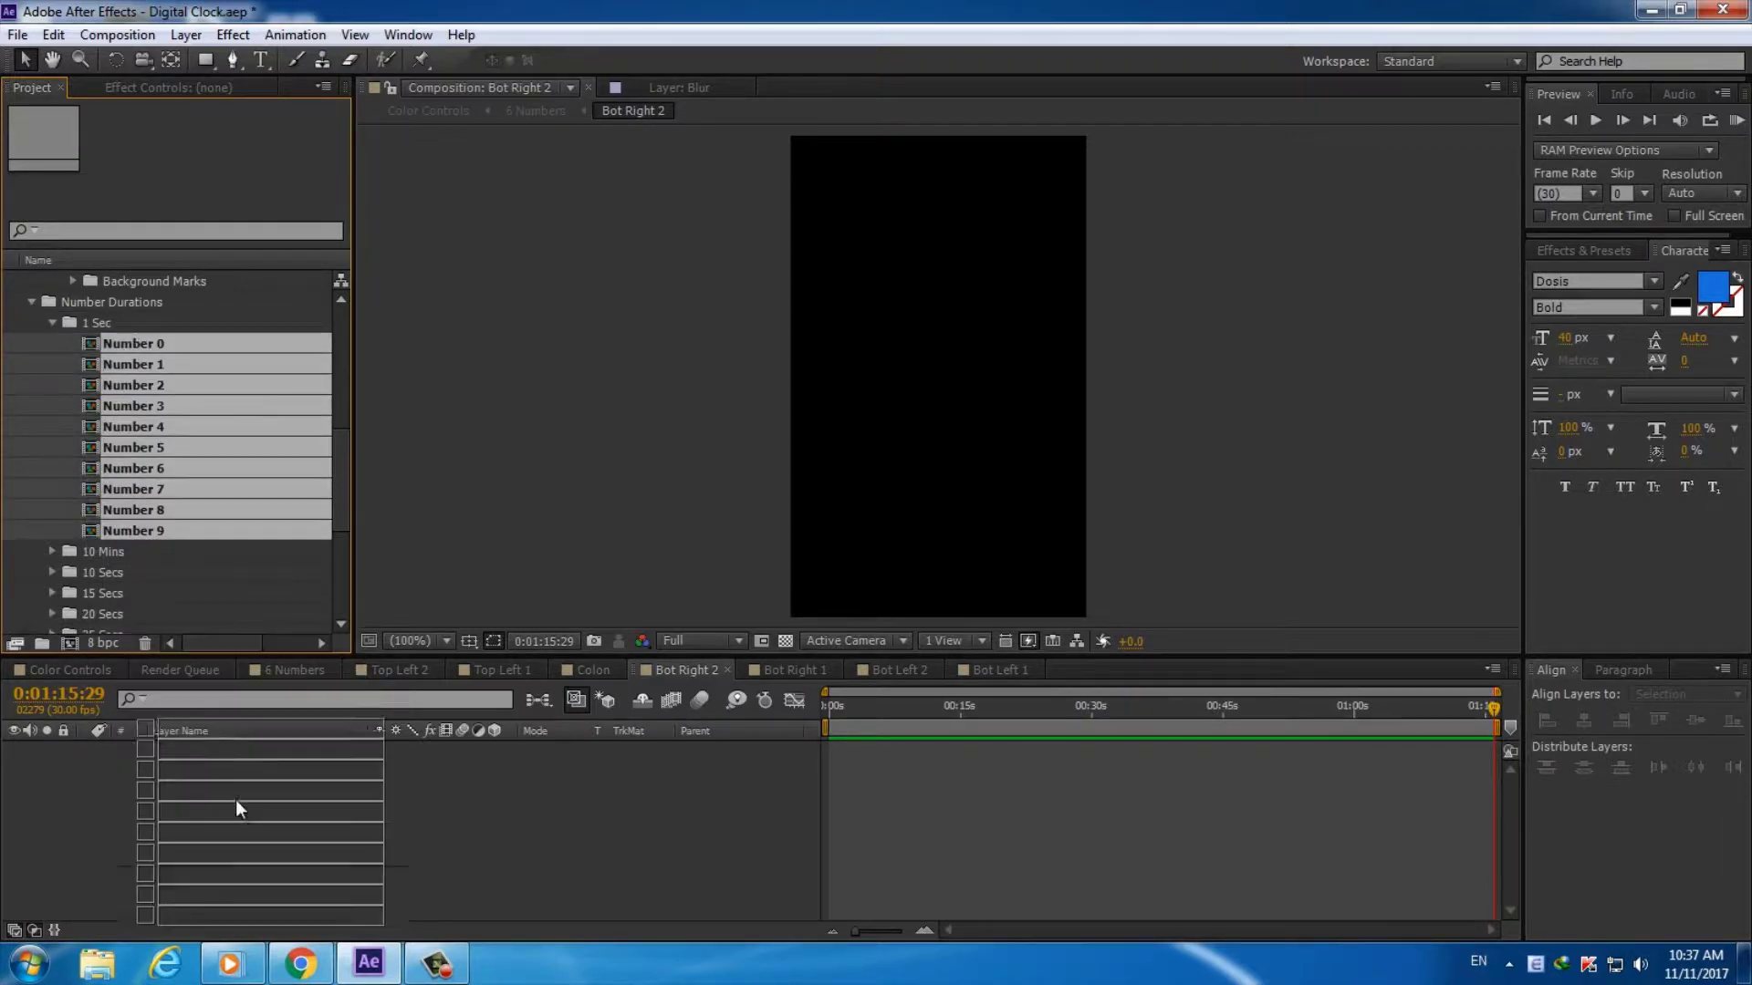
pyautogui.moveTo(173, 347); pyautogui.dragTo(233, 770)
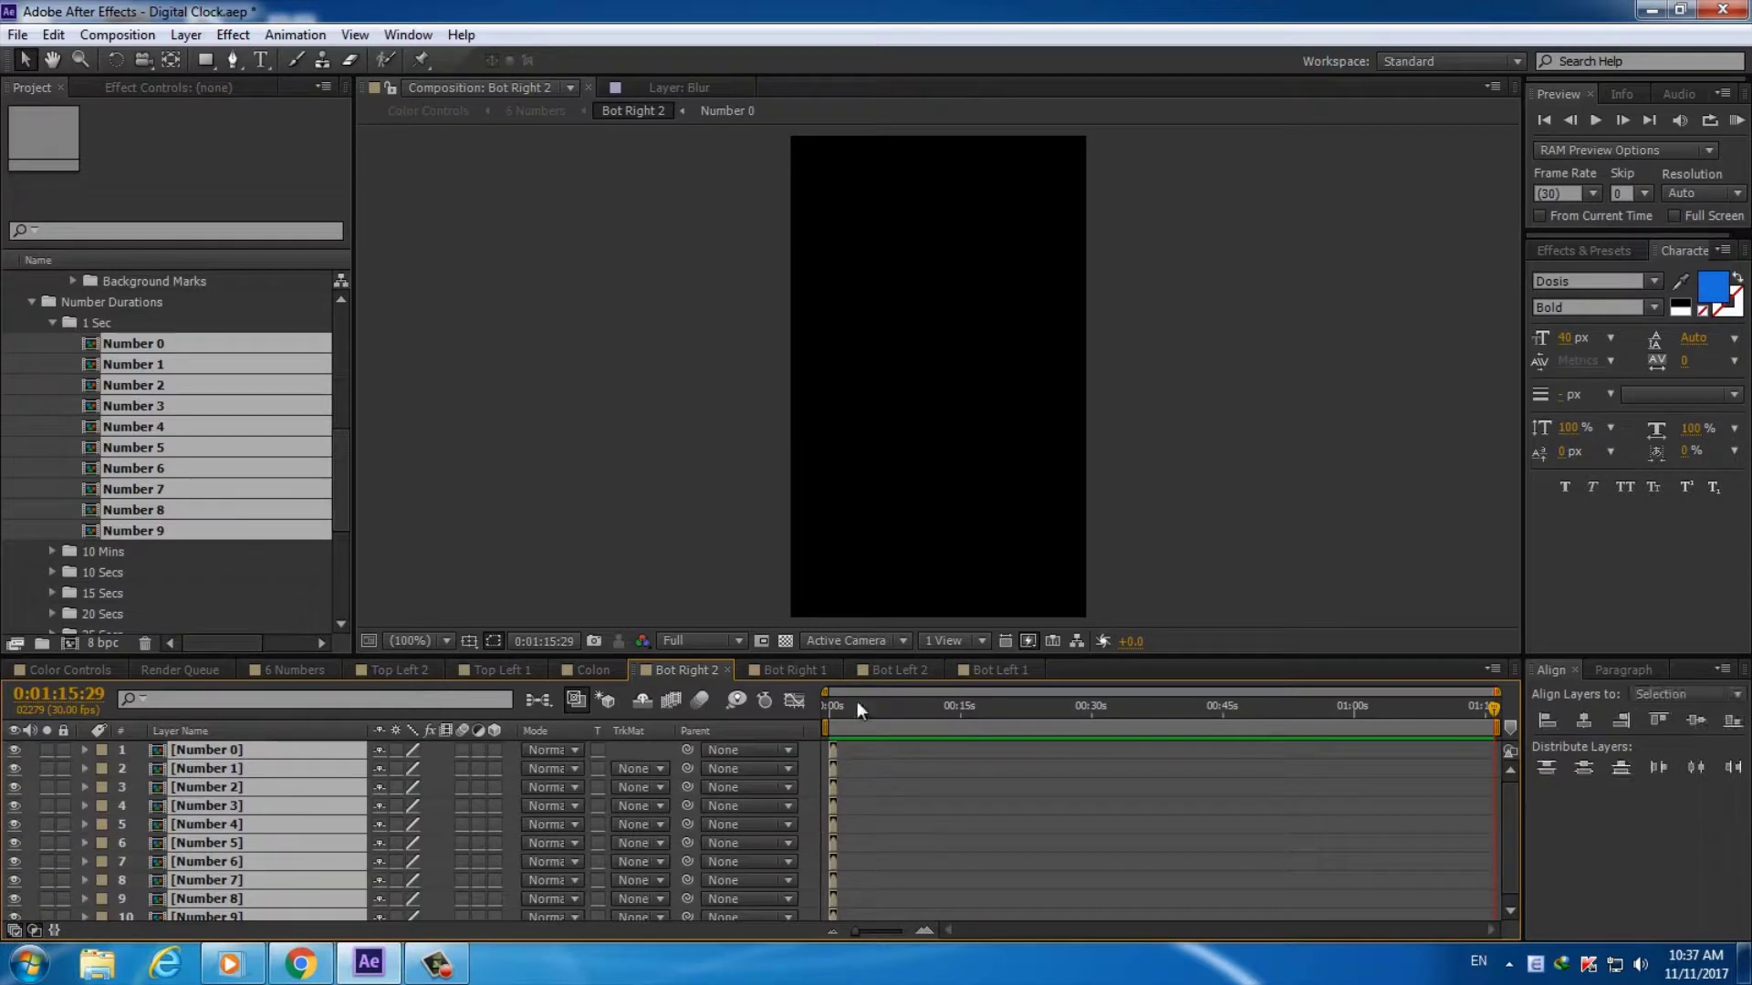
# Set the preview resolution to Quarter and select the Number 1 layer
pyautogui.click(840, 720)
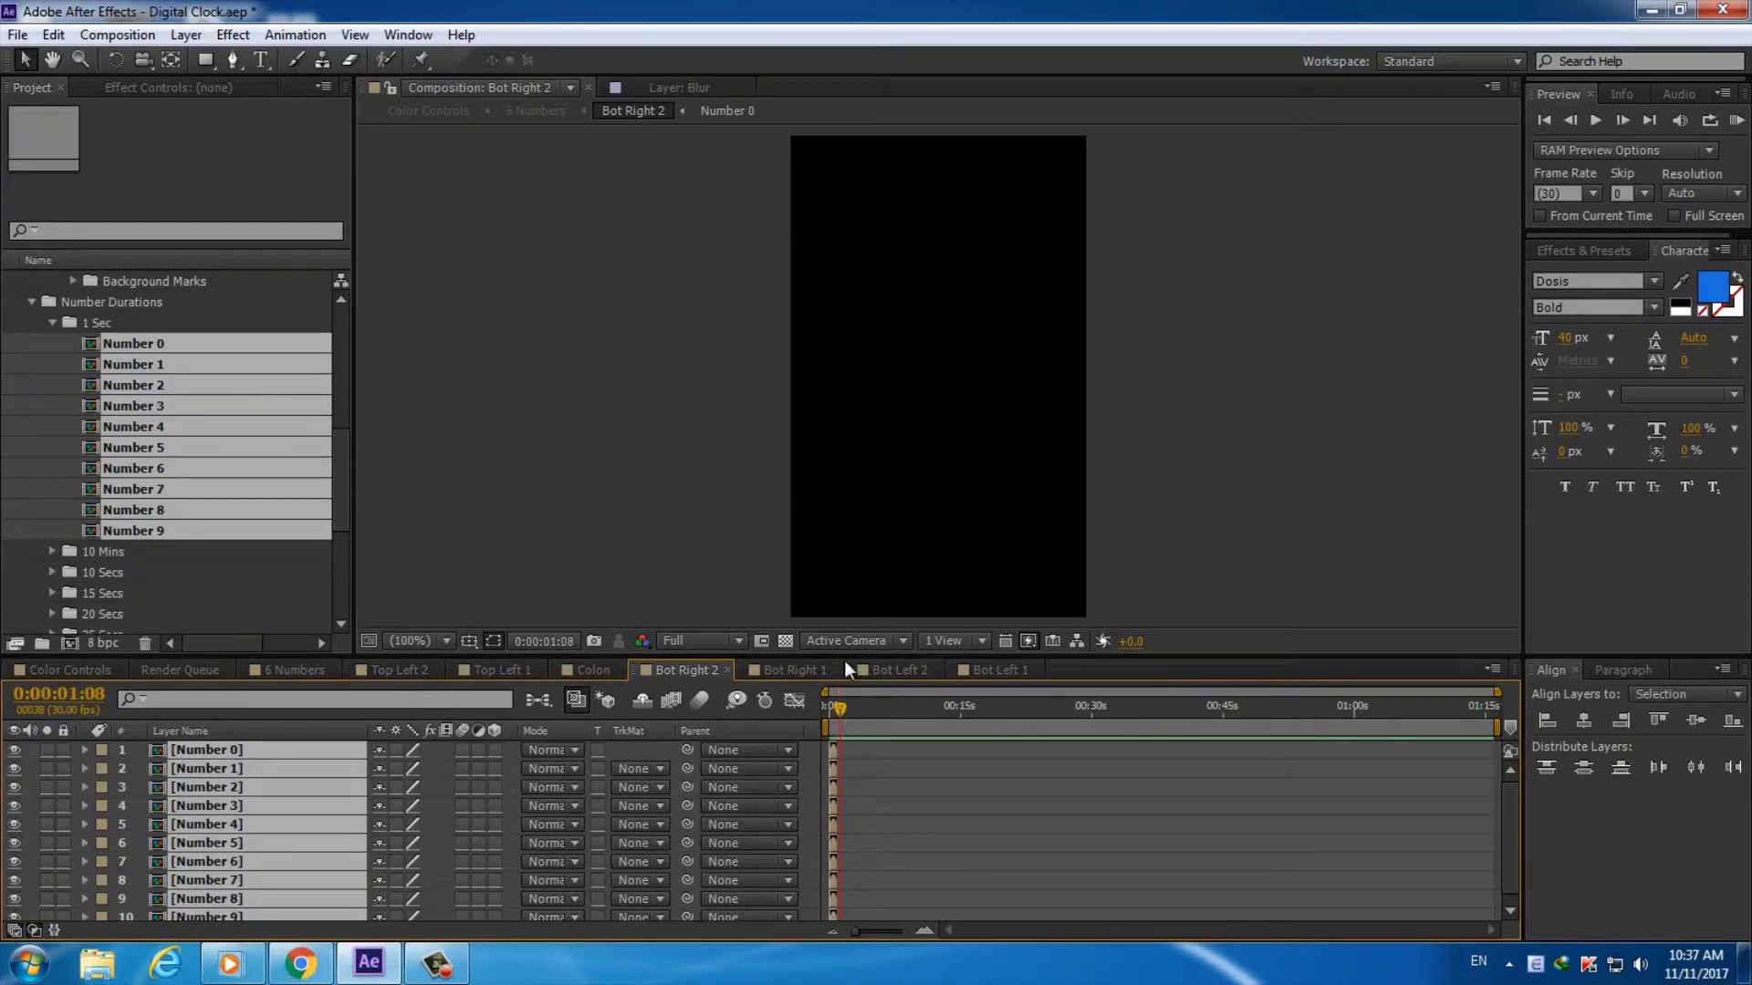
pyautogui.click(190, 769)
pyautogui.press('Home')
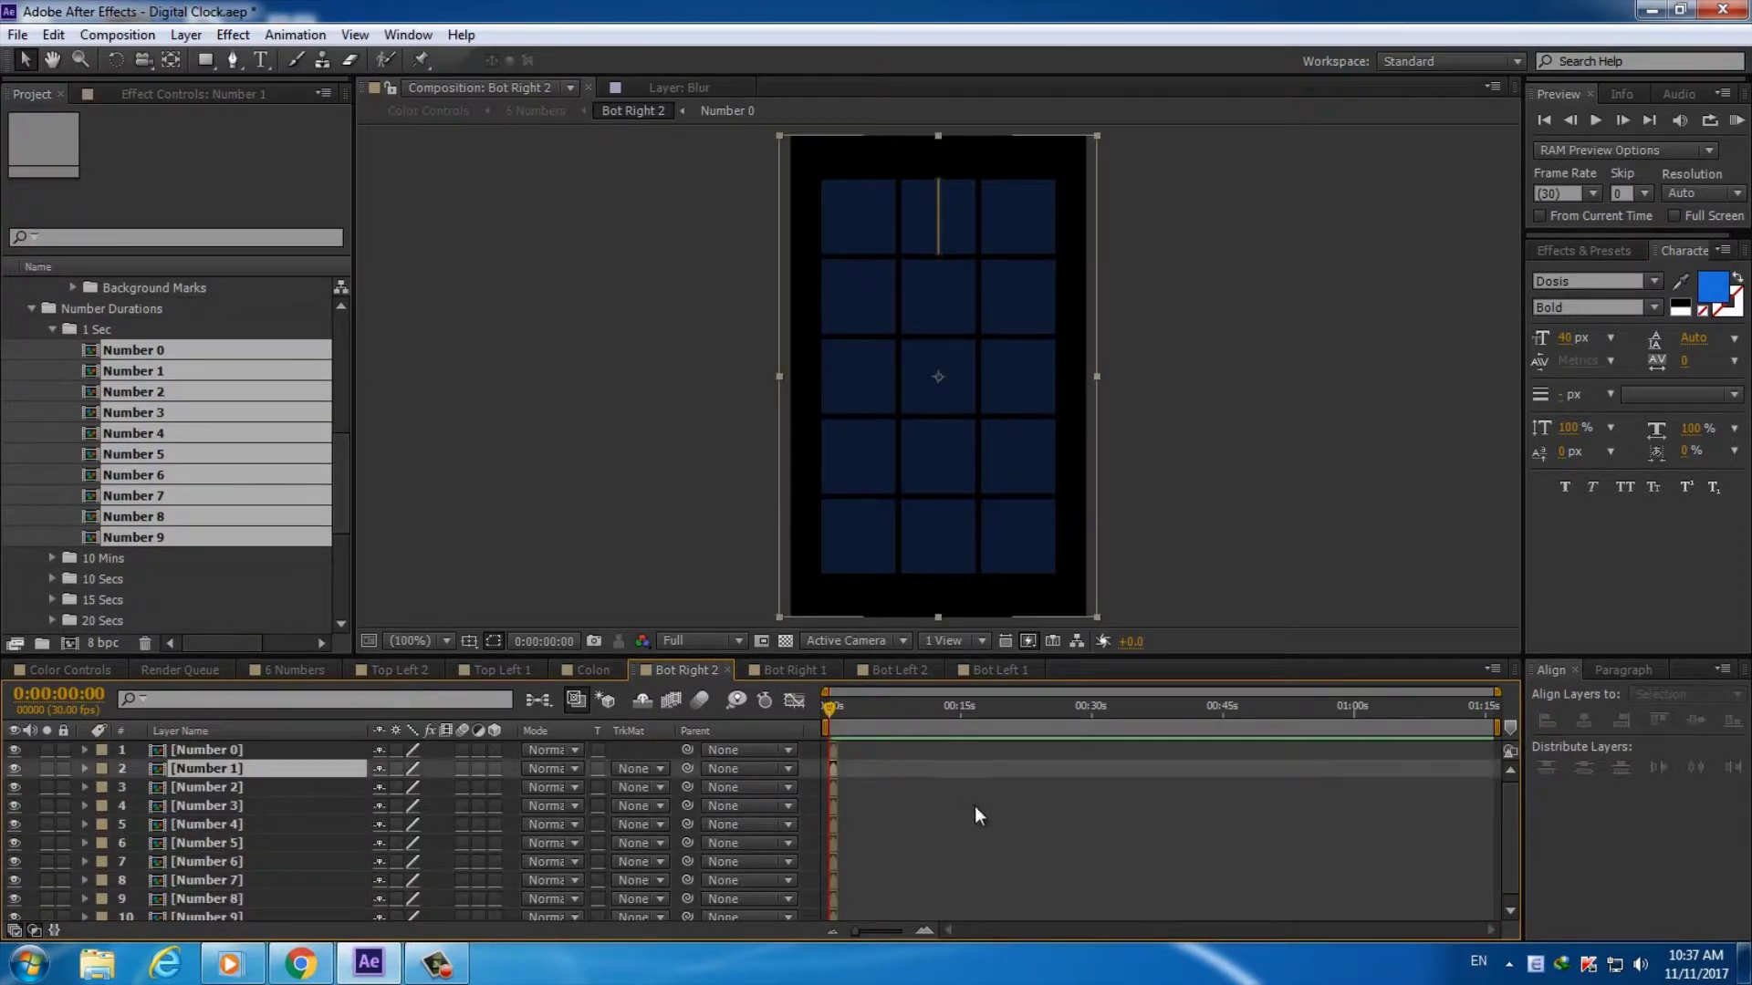
pyautogui.click(711, 643)
pyautogui.click(704, 775)
pyautogui.scroll(-1, 1507, 849)
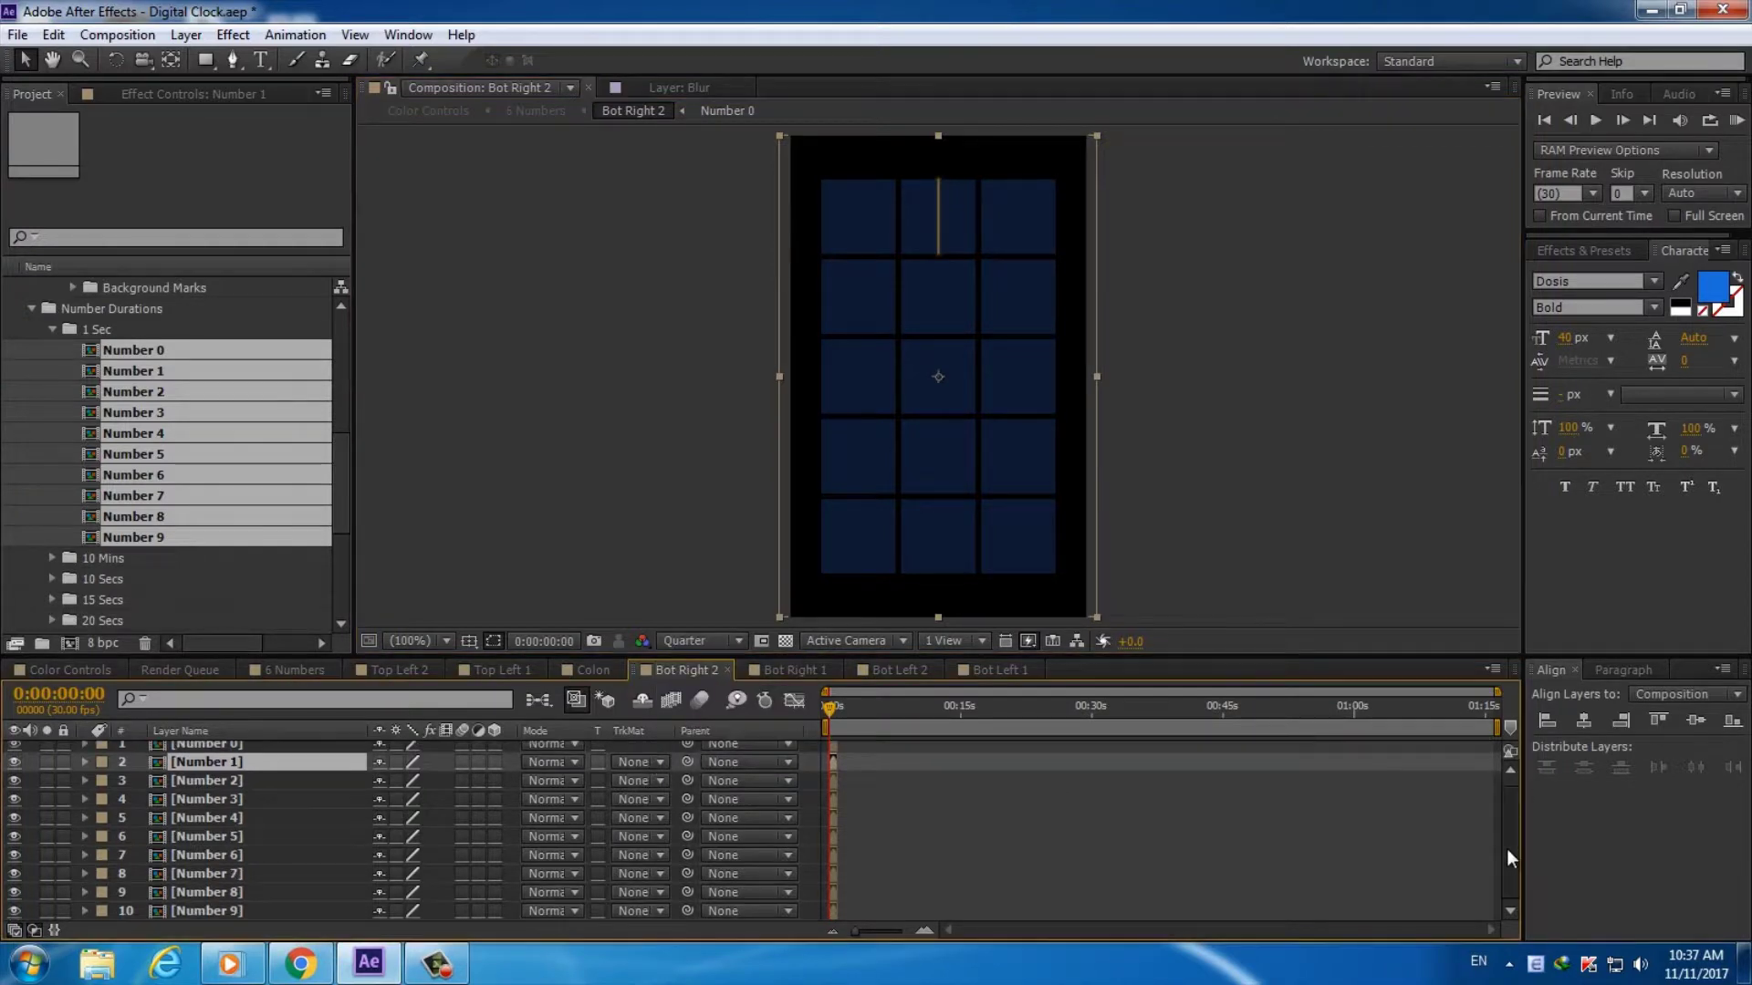
# Move layers Number 1–9 together so they start at one second
pyautogui.keyDown('shift'); pyautogui.click(243, 913); pyautogui.keyUp('shift')
pyautogui.moveTo(855, 930); pyautogui.dragTo(901, 931)
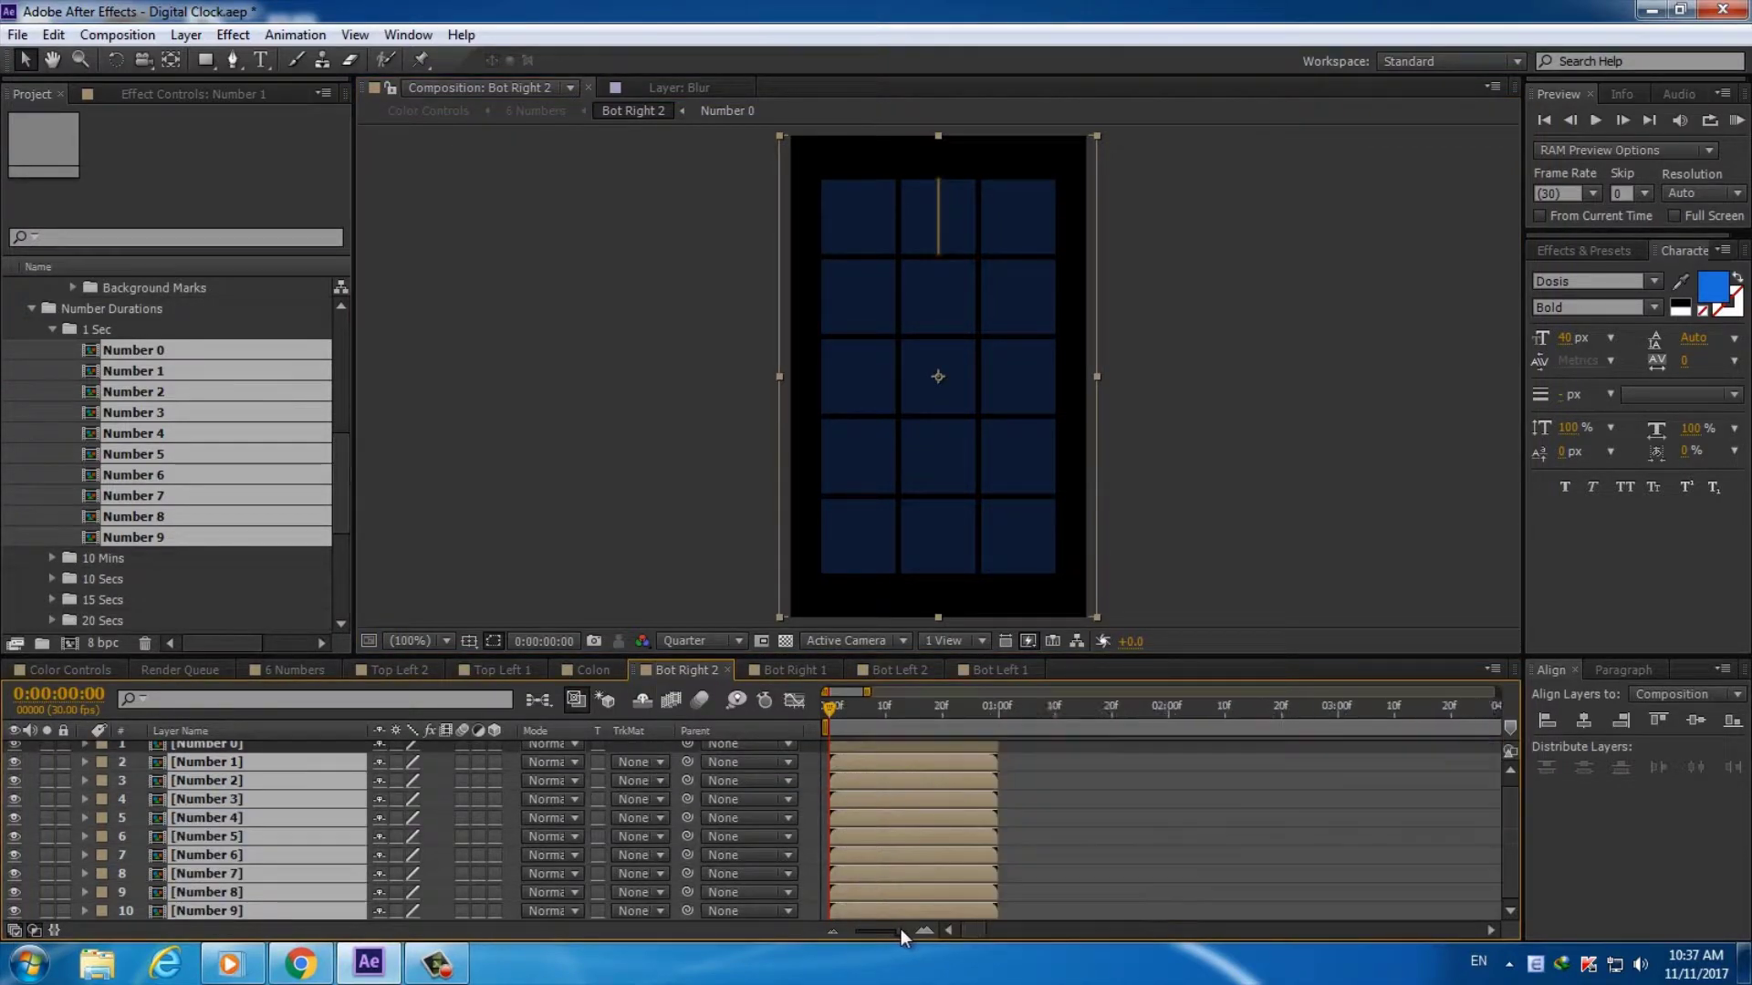
pyautogui.moveTo(869, 763); pyautogui.dragTo(1037, 769)
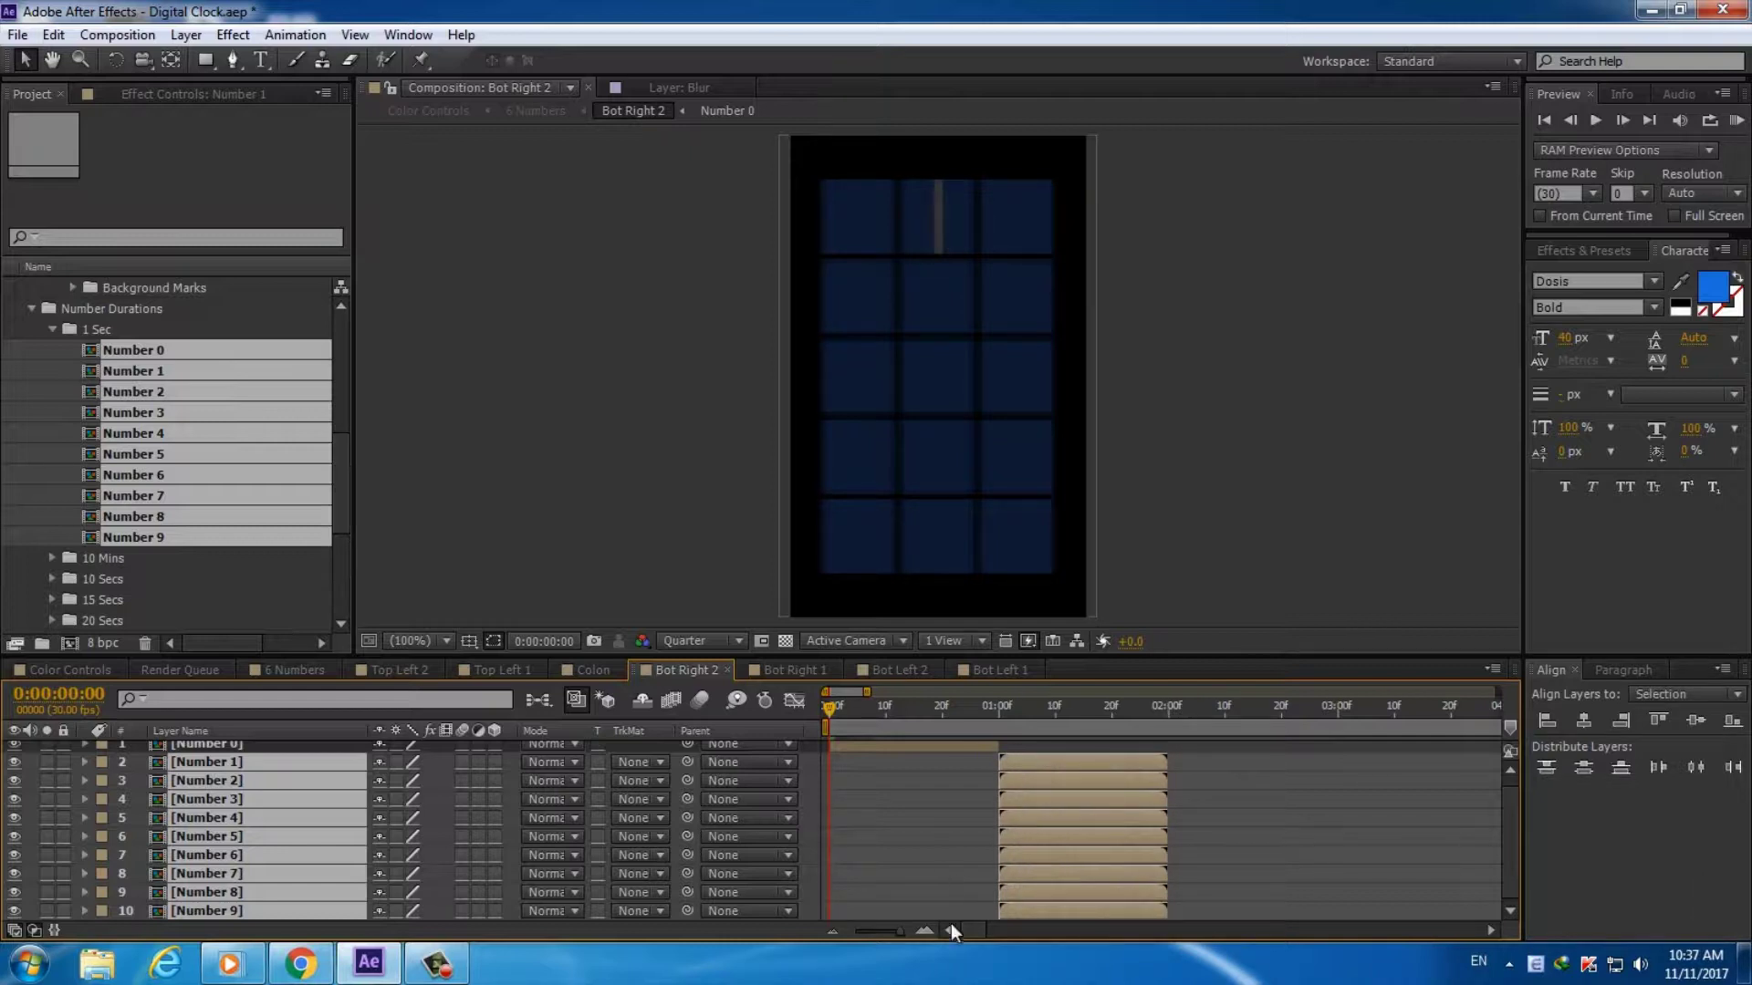
pyautogui.click(929, 931)
pyautogui.moveTo(966, 932); pyautogui.dragTo(978, 933)
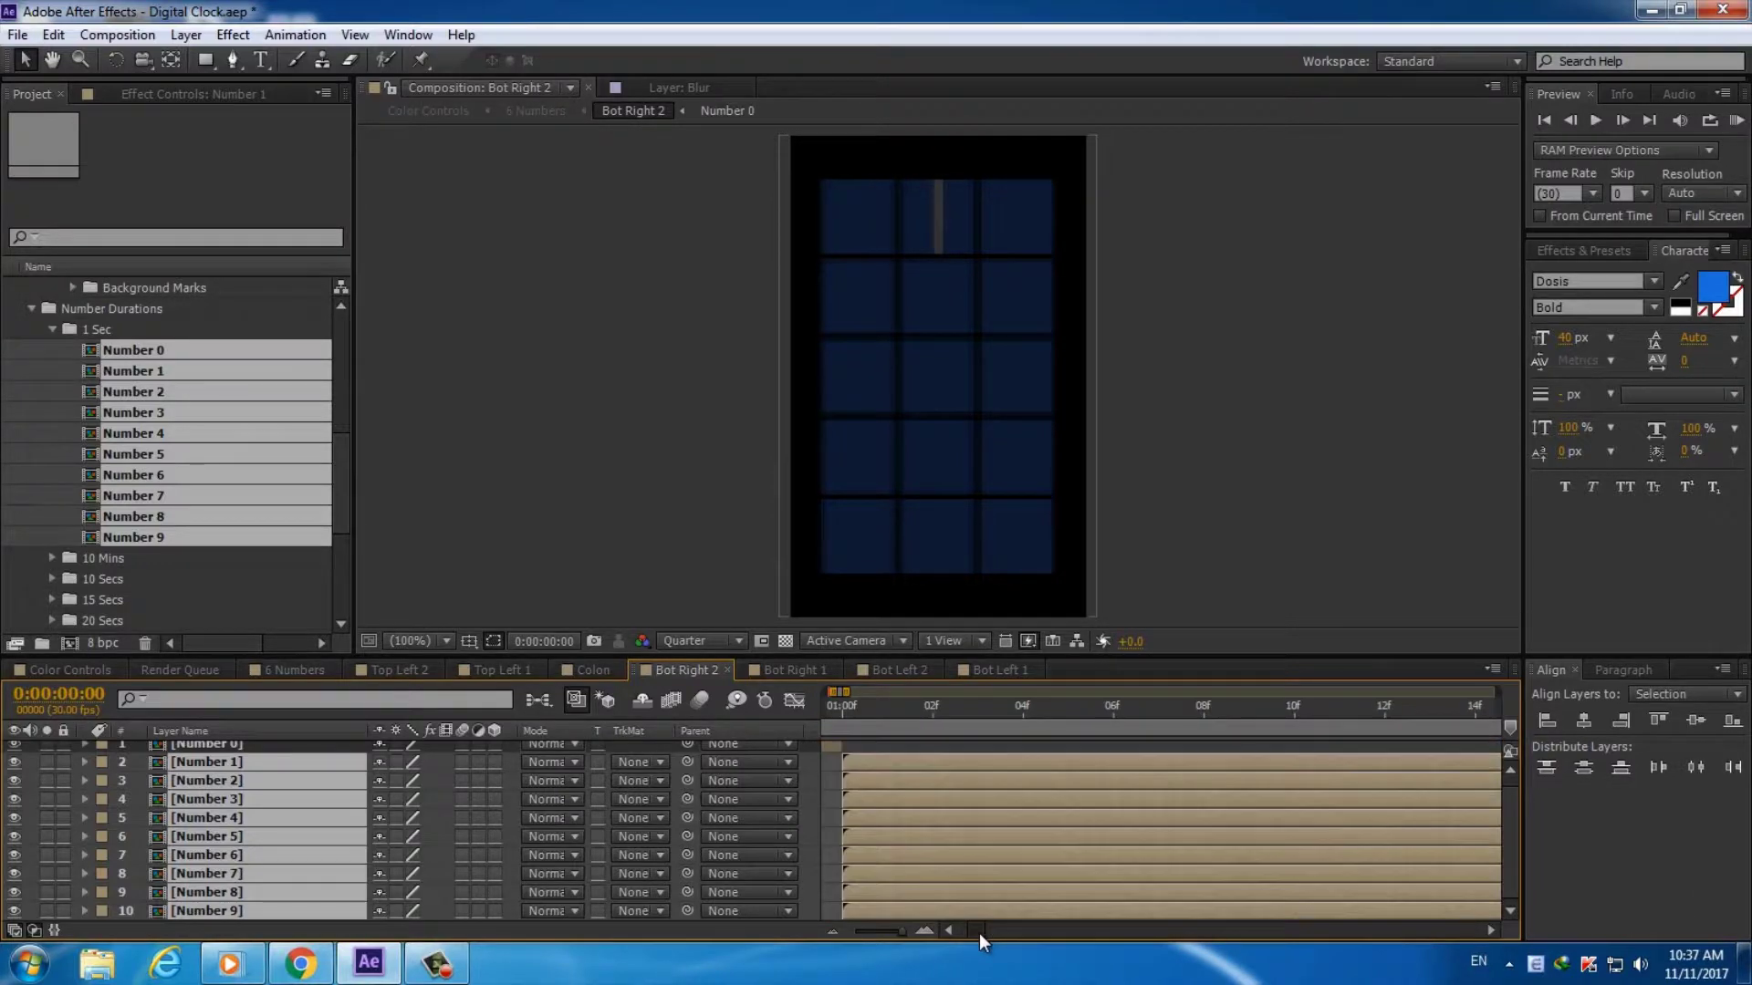
pyautogui.click(834, 933)
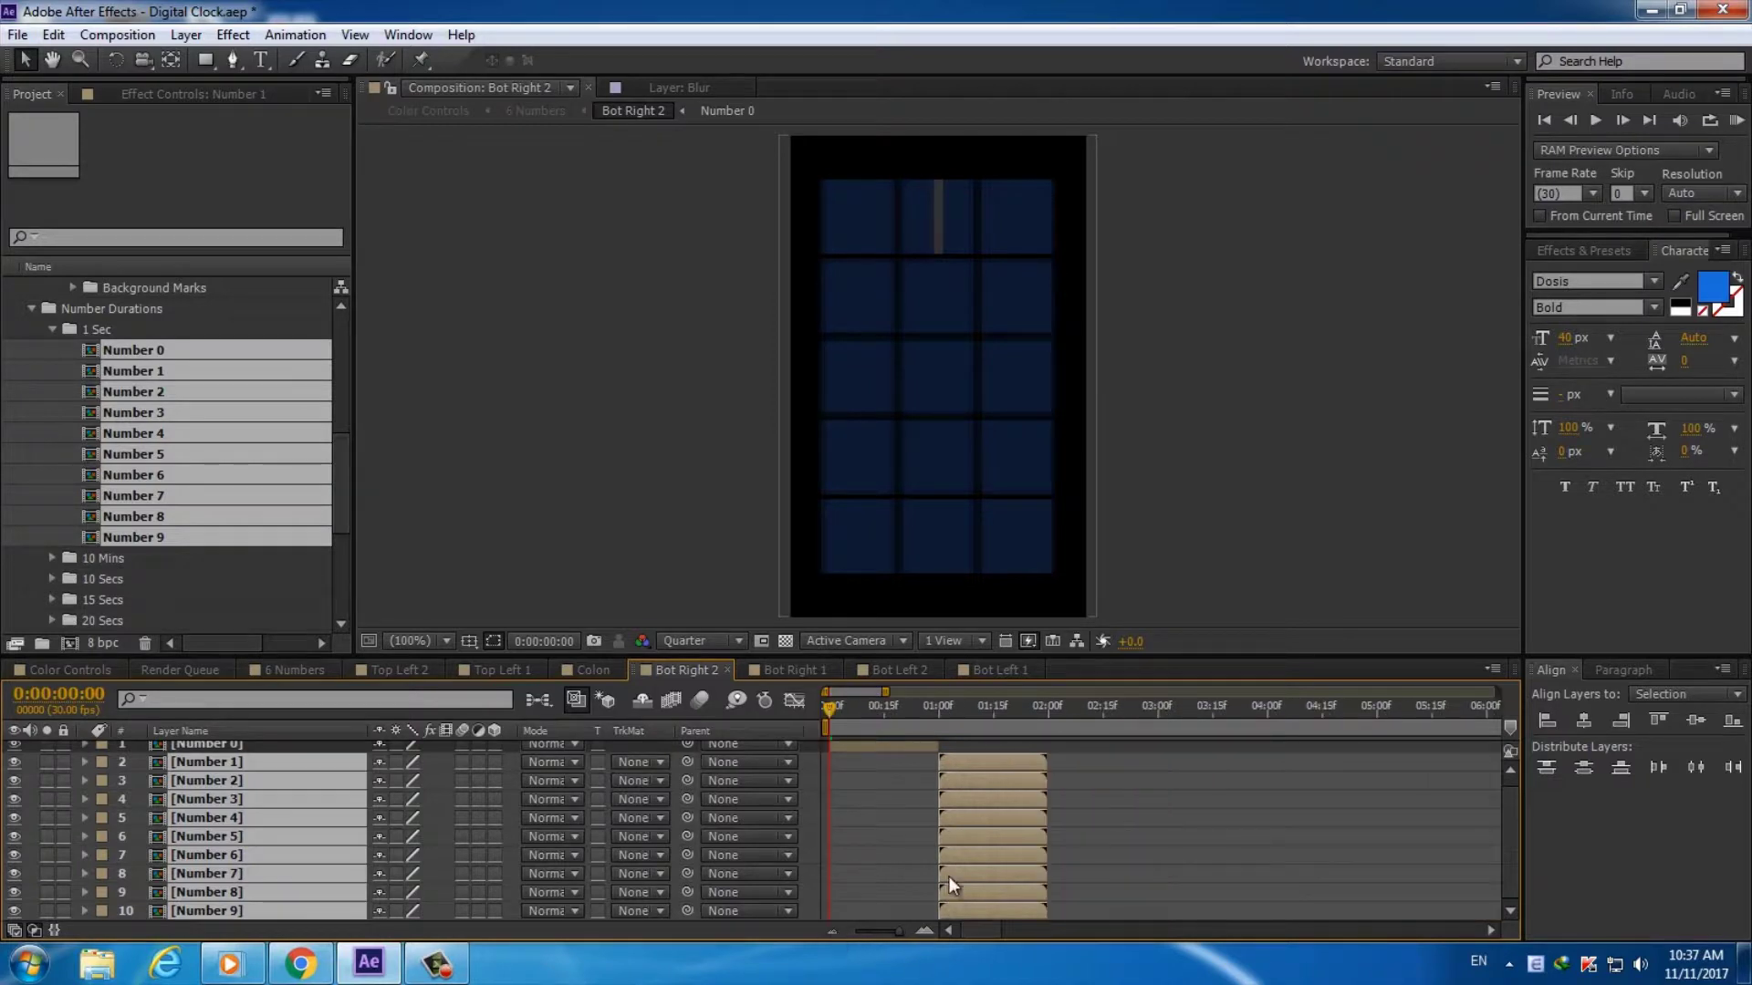
# Shift Number 2–9 to start at two seconds, then push the remaining digits later
pyautogui.keyDown('ctrl'); pyautogui.click(969, 765); pyautogui.keyUp('ctrl')
pyautogui.moveTo(971, 785); pyautogui.dragTo(1360, 830)
pyautogui.keyDown('ctrl'); pyautogui.click(1069, 783); pyautogui.keyUp('ctrl')
pyautogui.keyDown('ctrl'); pyautogui.click(1192, 801); pyautogui.keyUp('ctrl')
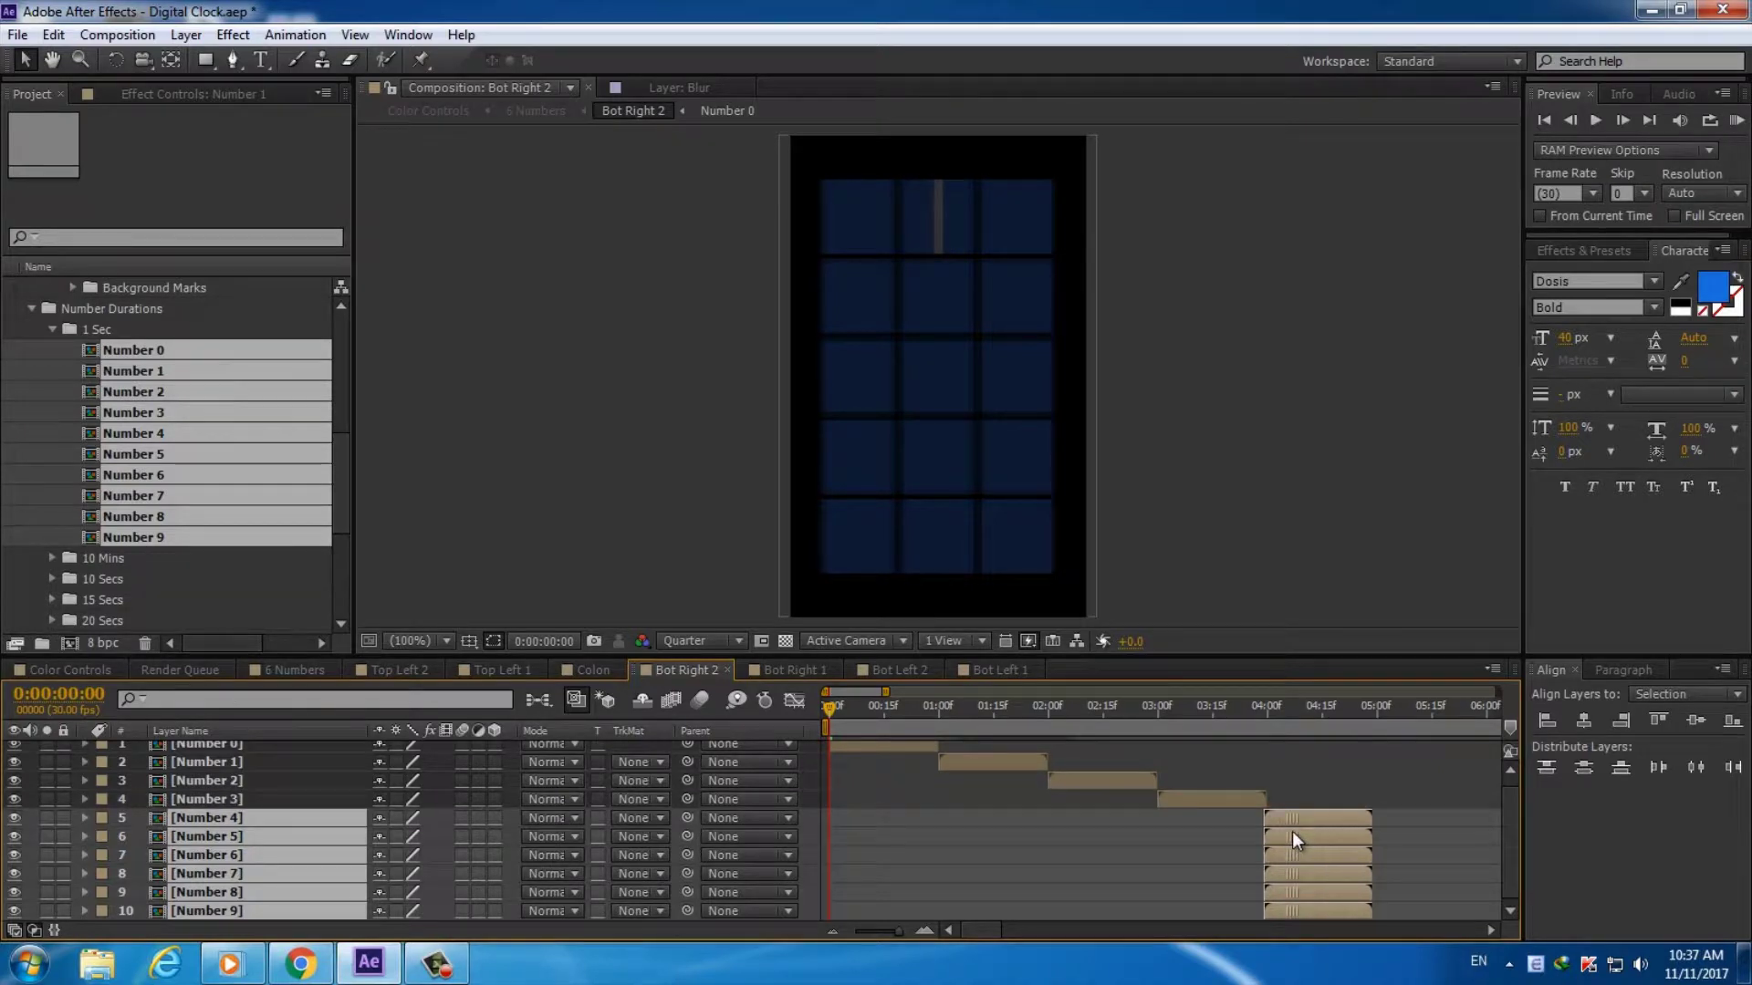
pyautogui.moveTo(983, 931); pyautogui.dragTo(998, 931)
pyautogui.moveTo(1035, 851)
pyautogui.mouseDown()
pyautogui.moveTo(1143, 851)
pyautogui.moveTo(1059, 819)
pyautogui.moveTo(1160, 835)
pyautogui.moveTo(1265, 883)
pyautogui.moveTo(1376, 877)
pyautogui.mouseUp()
# Move Number 5–9 to start at five seconds and Number 7–9 after Number 6 ends
pyautogui.keyDown('shift'); pyautogui.click(1153, 841); pyautogui.keyUp('shift')
pyautogui.click(1153, 836)
pyautogui.keyDown('shift'); pyautogui.click(1153, 906); pyautogui.keyUp('shift')
pyautogui.keyDown('ctrl'); pyautogui.click(1151, 837); pyautogui.keyUp('ctrl')
pyautogui.keyDown('ctrl'); pyautogui.click(1263, 855); pyautogui.keyUp('ctrl')
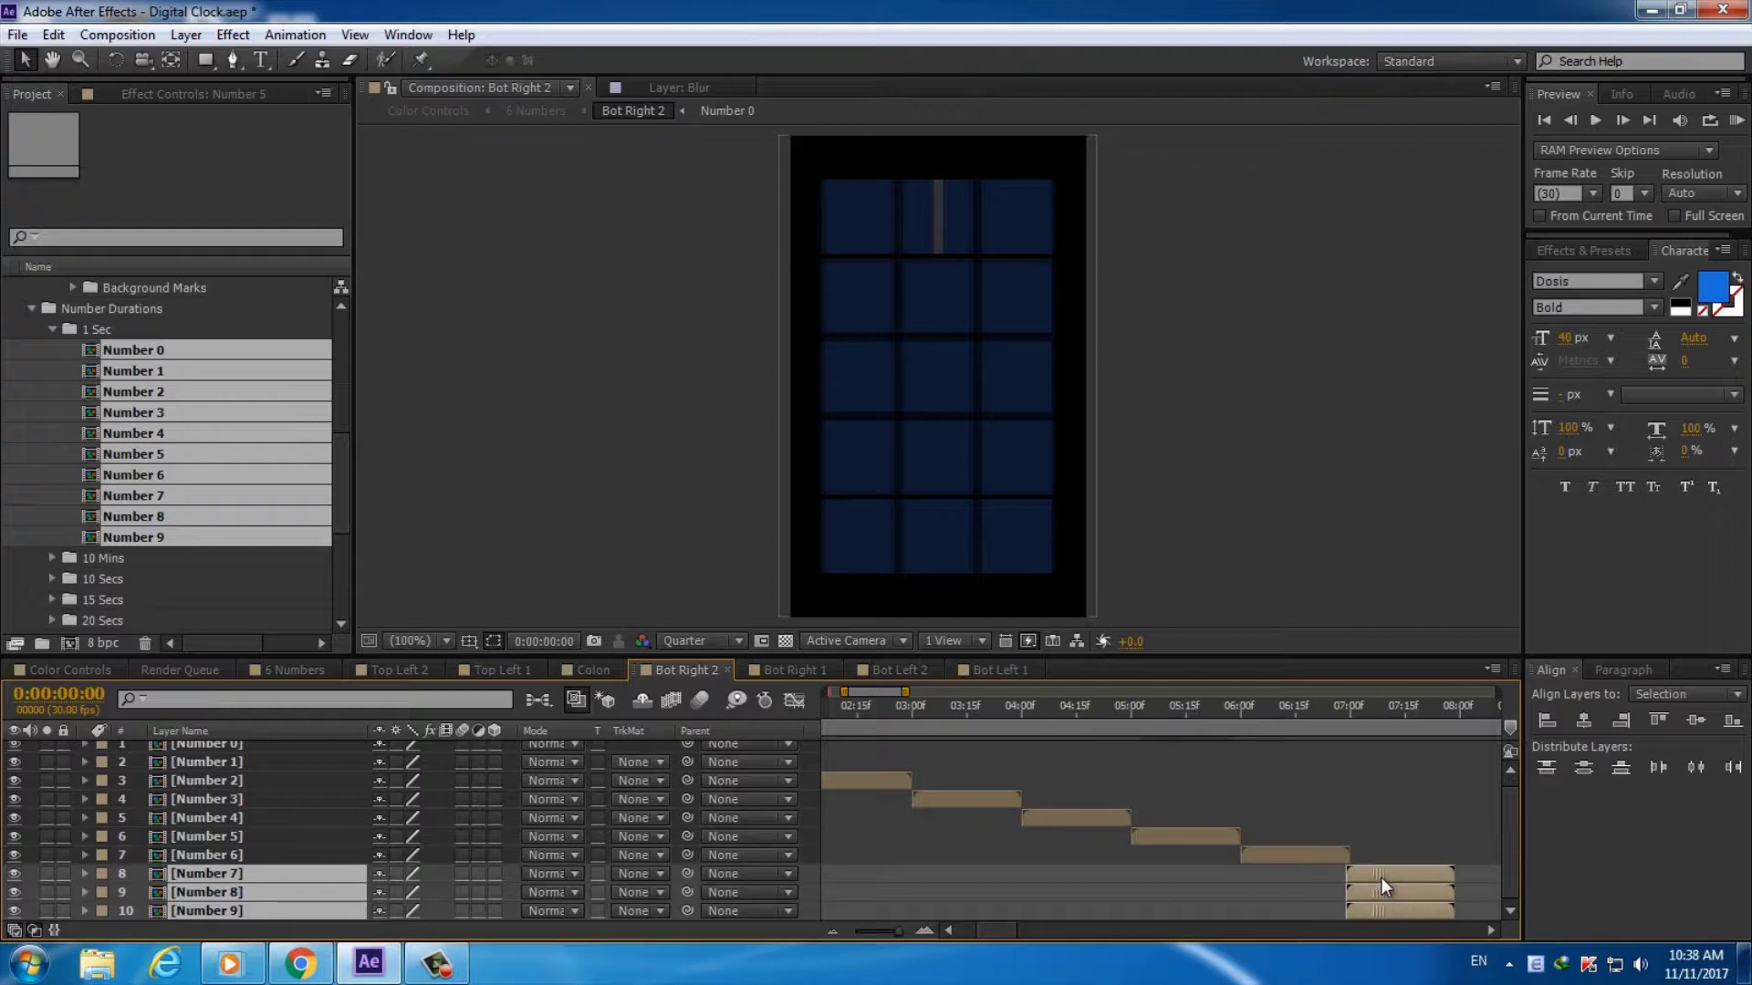
pyautogui.moveTo(985, 930)
pyautogui.mouseDown()
pyautogui.moveTo(1125, 896)
pyautogui.moveTo(1196, 910)
pyautogui.mouseUp()
# Start Number 8–9 where Number 7 ends, then Number 9 where Number 8 ends
pyautogui.click(1007, 905)
pyautogui.click(999, 897)
pyautogui.keyDown('ctrl'); pyautogui.click(1011, 911); pyautogui.keyUp('ctrl')
pyautogui.click(1032, 907)
# Check the layer joins around nine seconds and scrub through to preview the digits
pyautogui.click(924, 929)
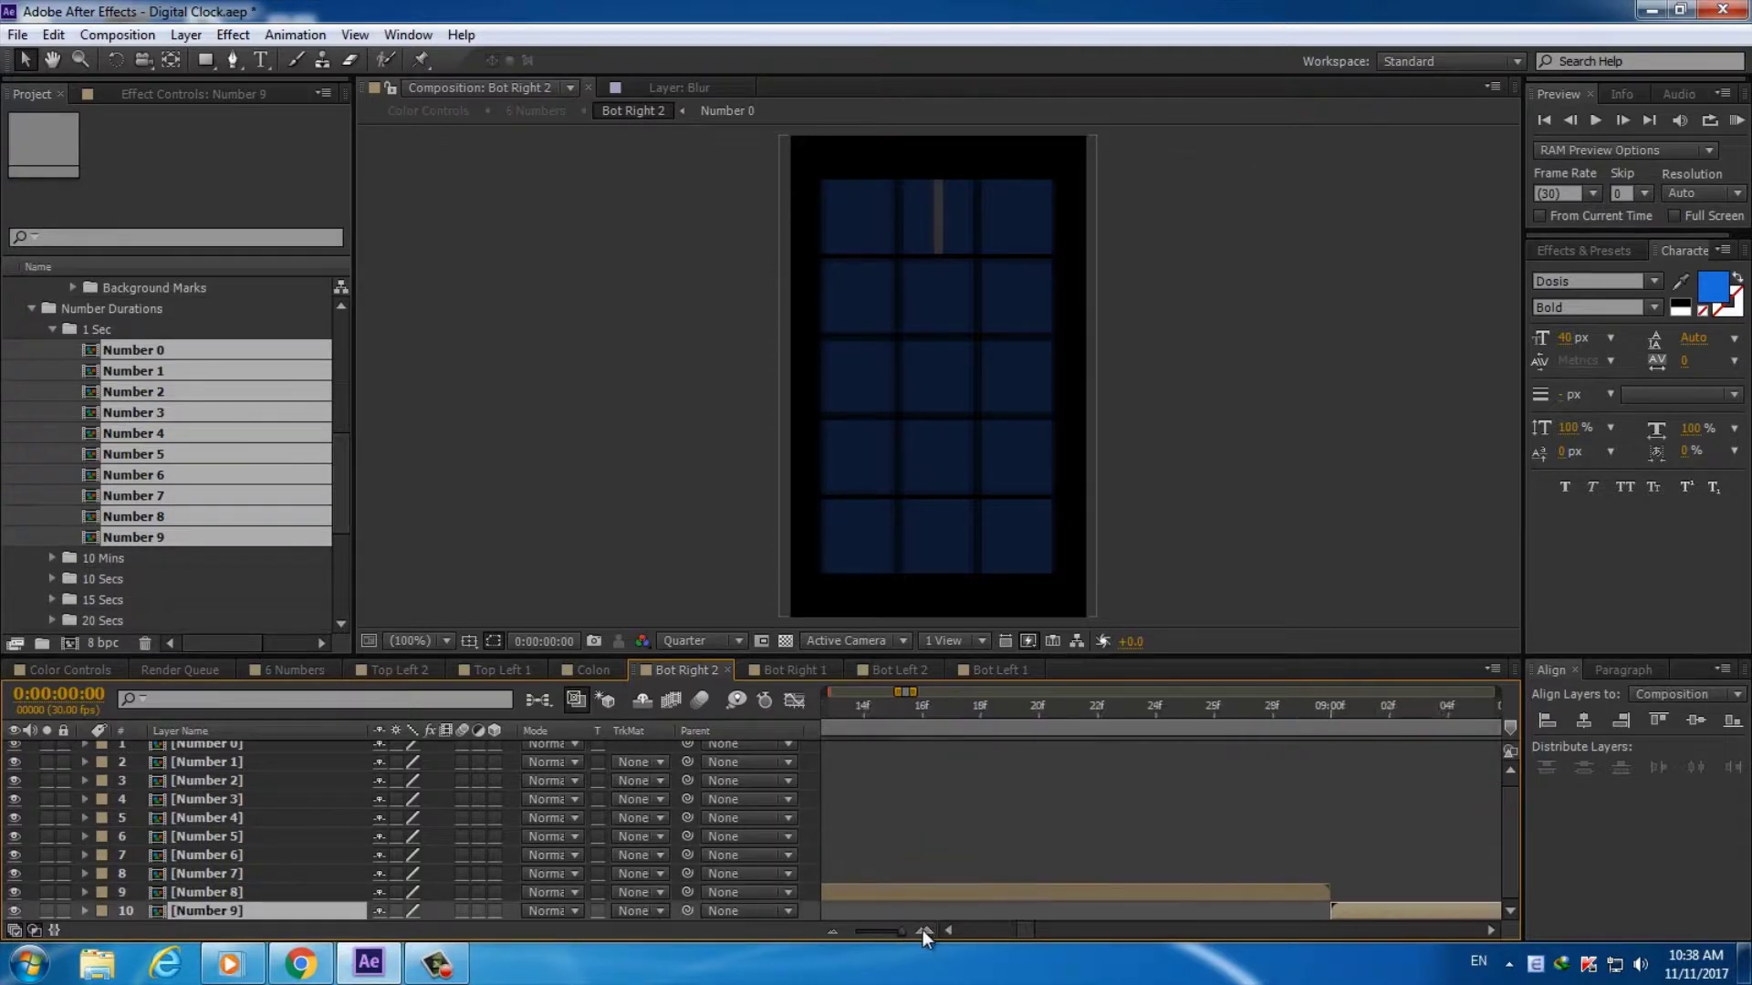
pyautogui.click(1331, 719)
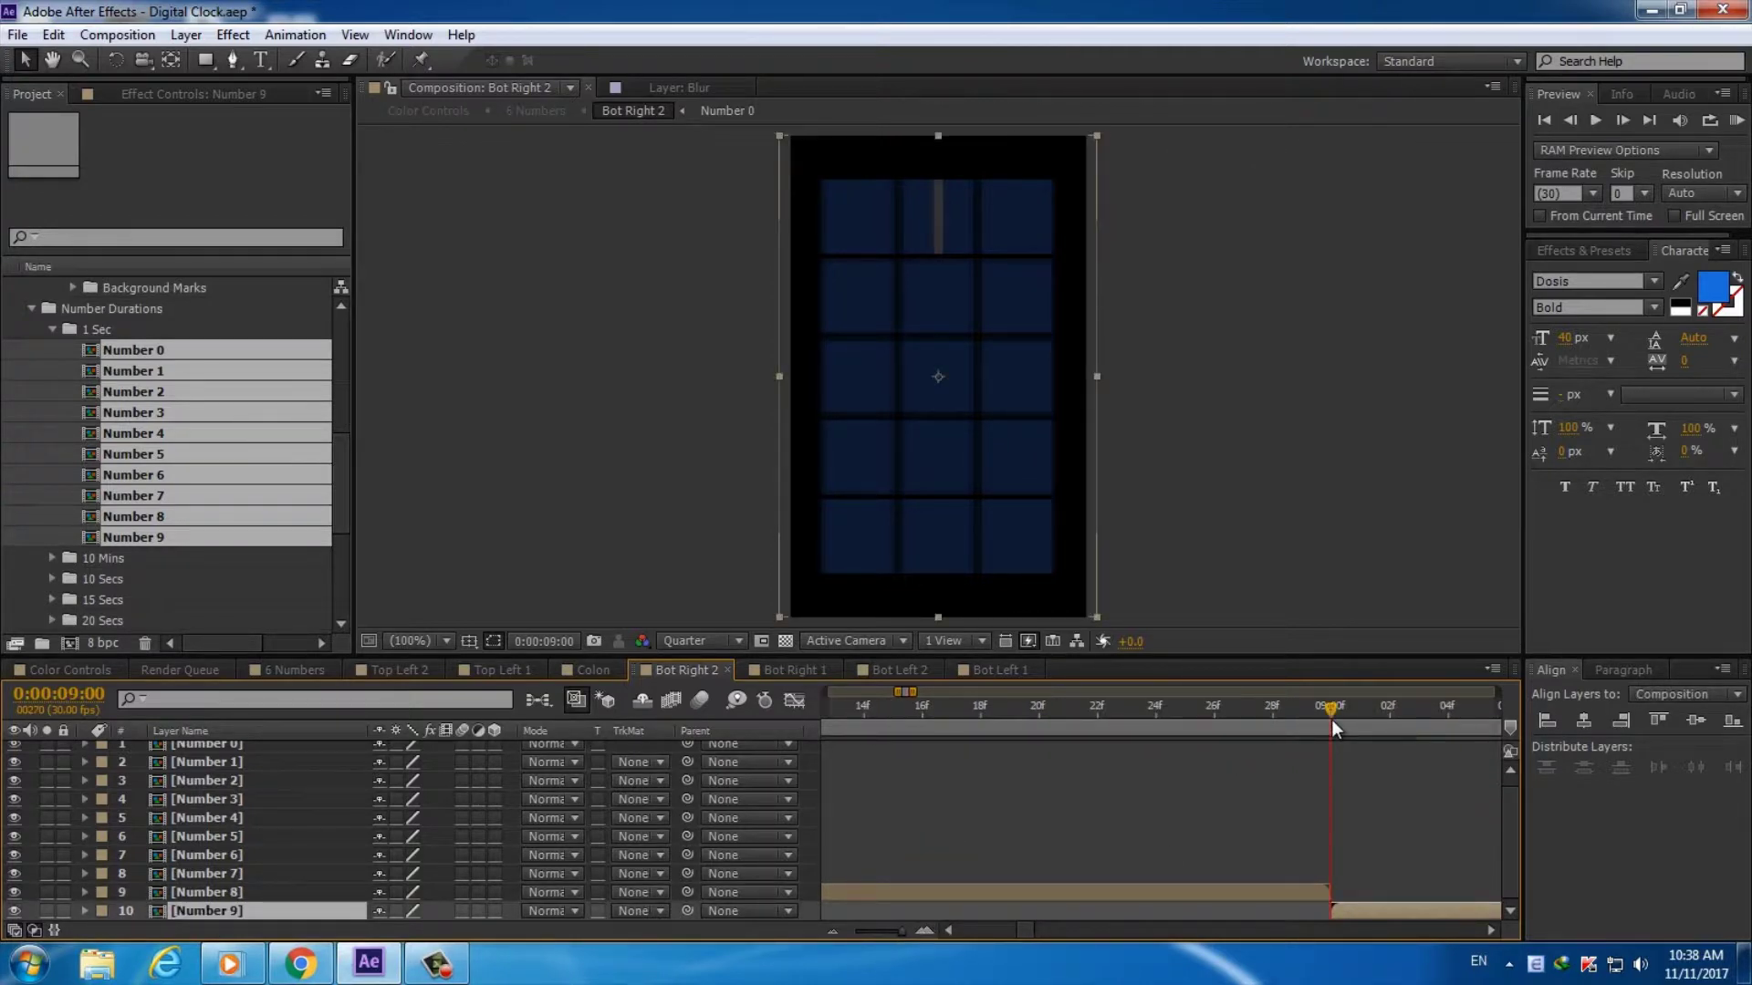
pyautogui.click(947, 931)
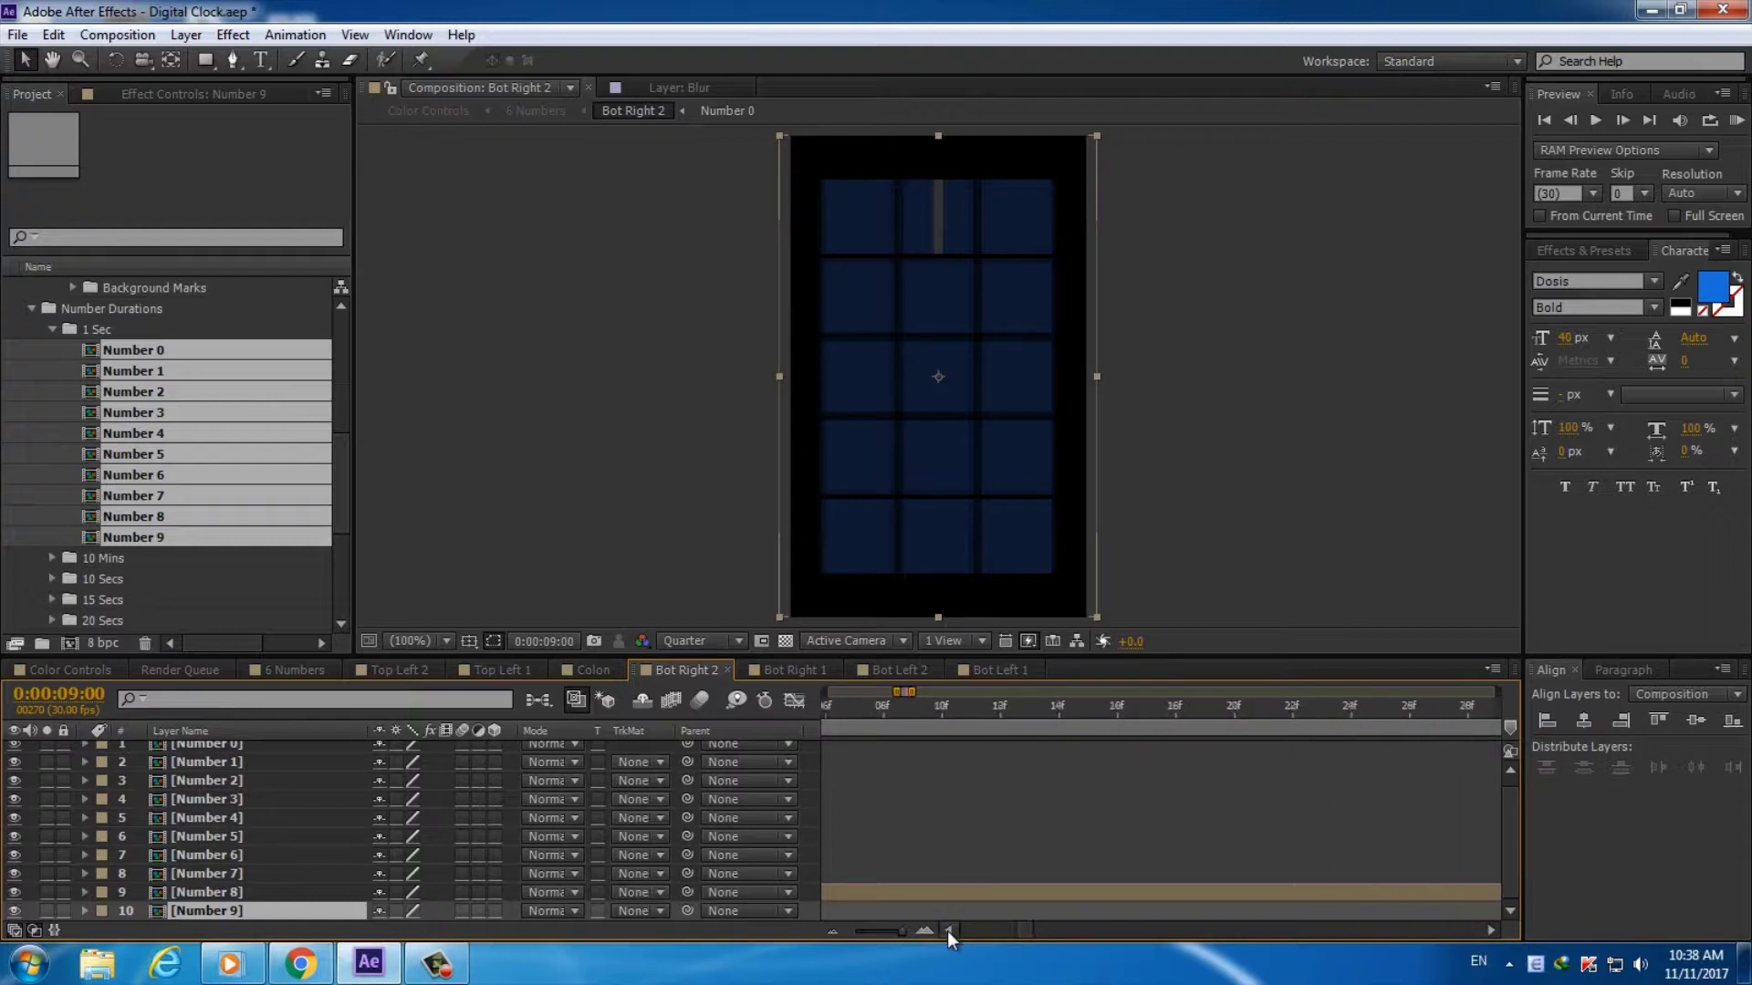
pyautogui.click(1018, 933)
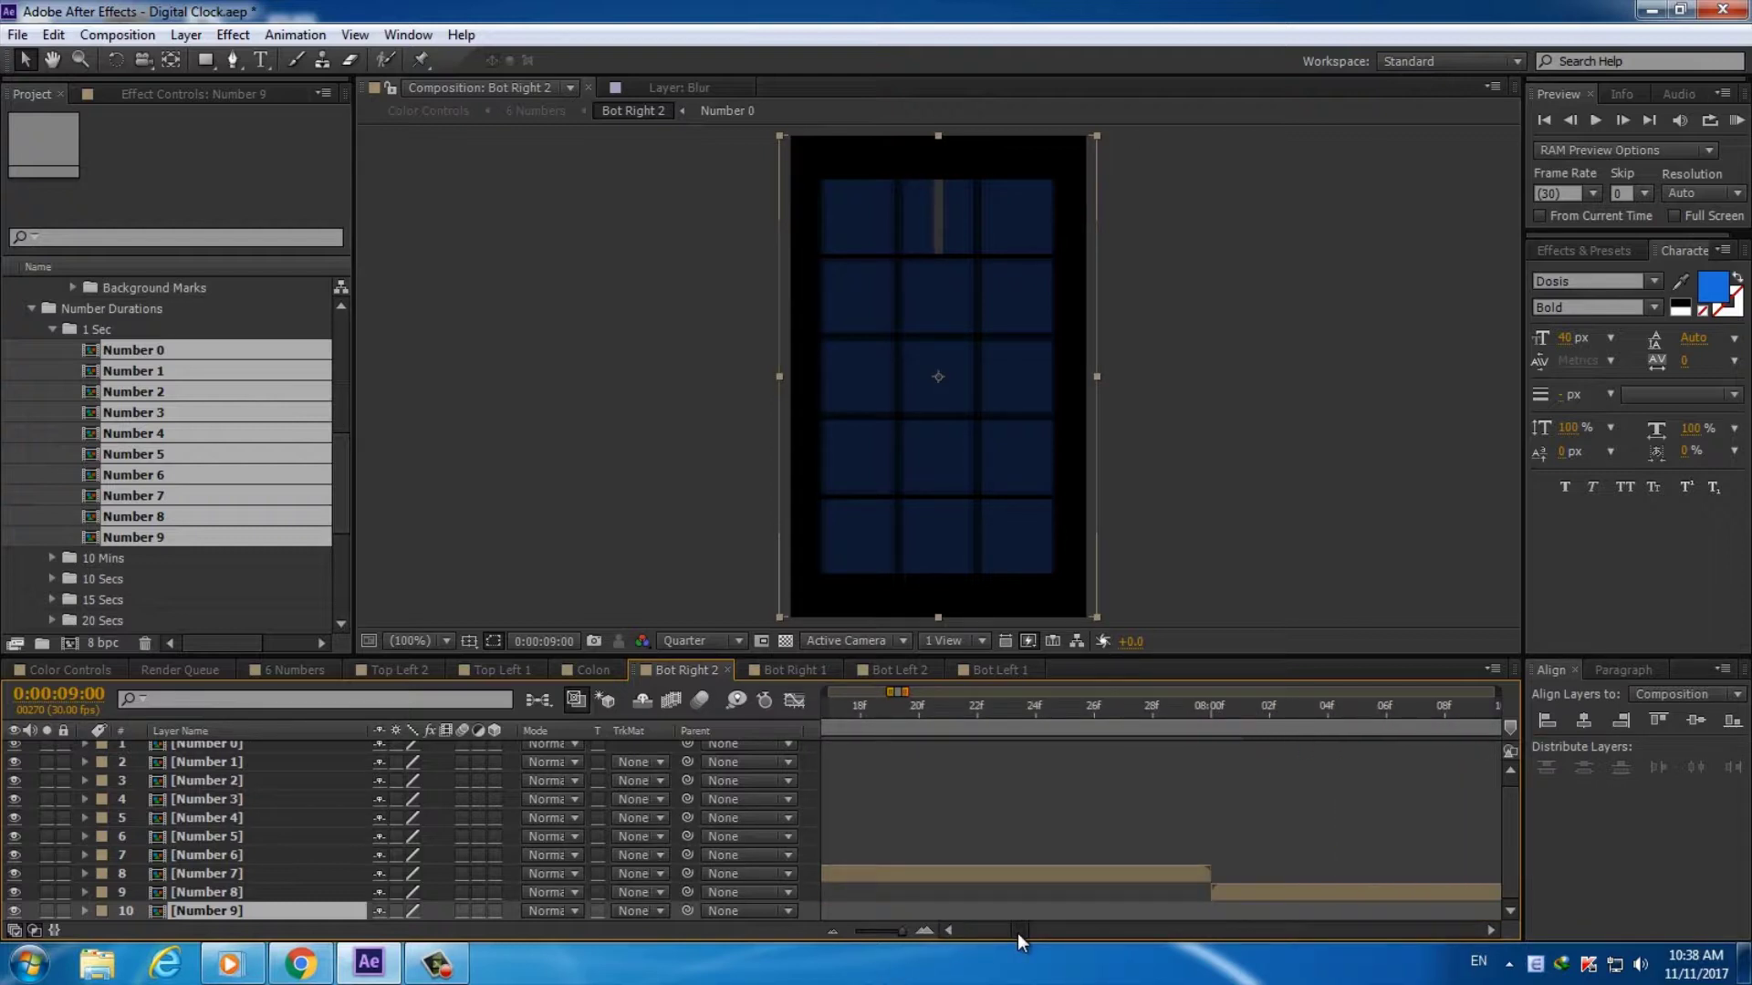
pyautogui.moveTo(1009, 934); pyautogui.dragTo(972, 951)
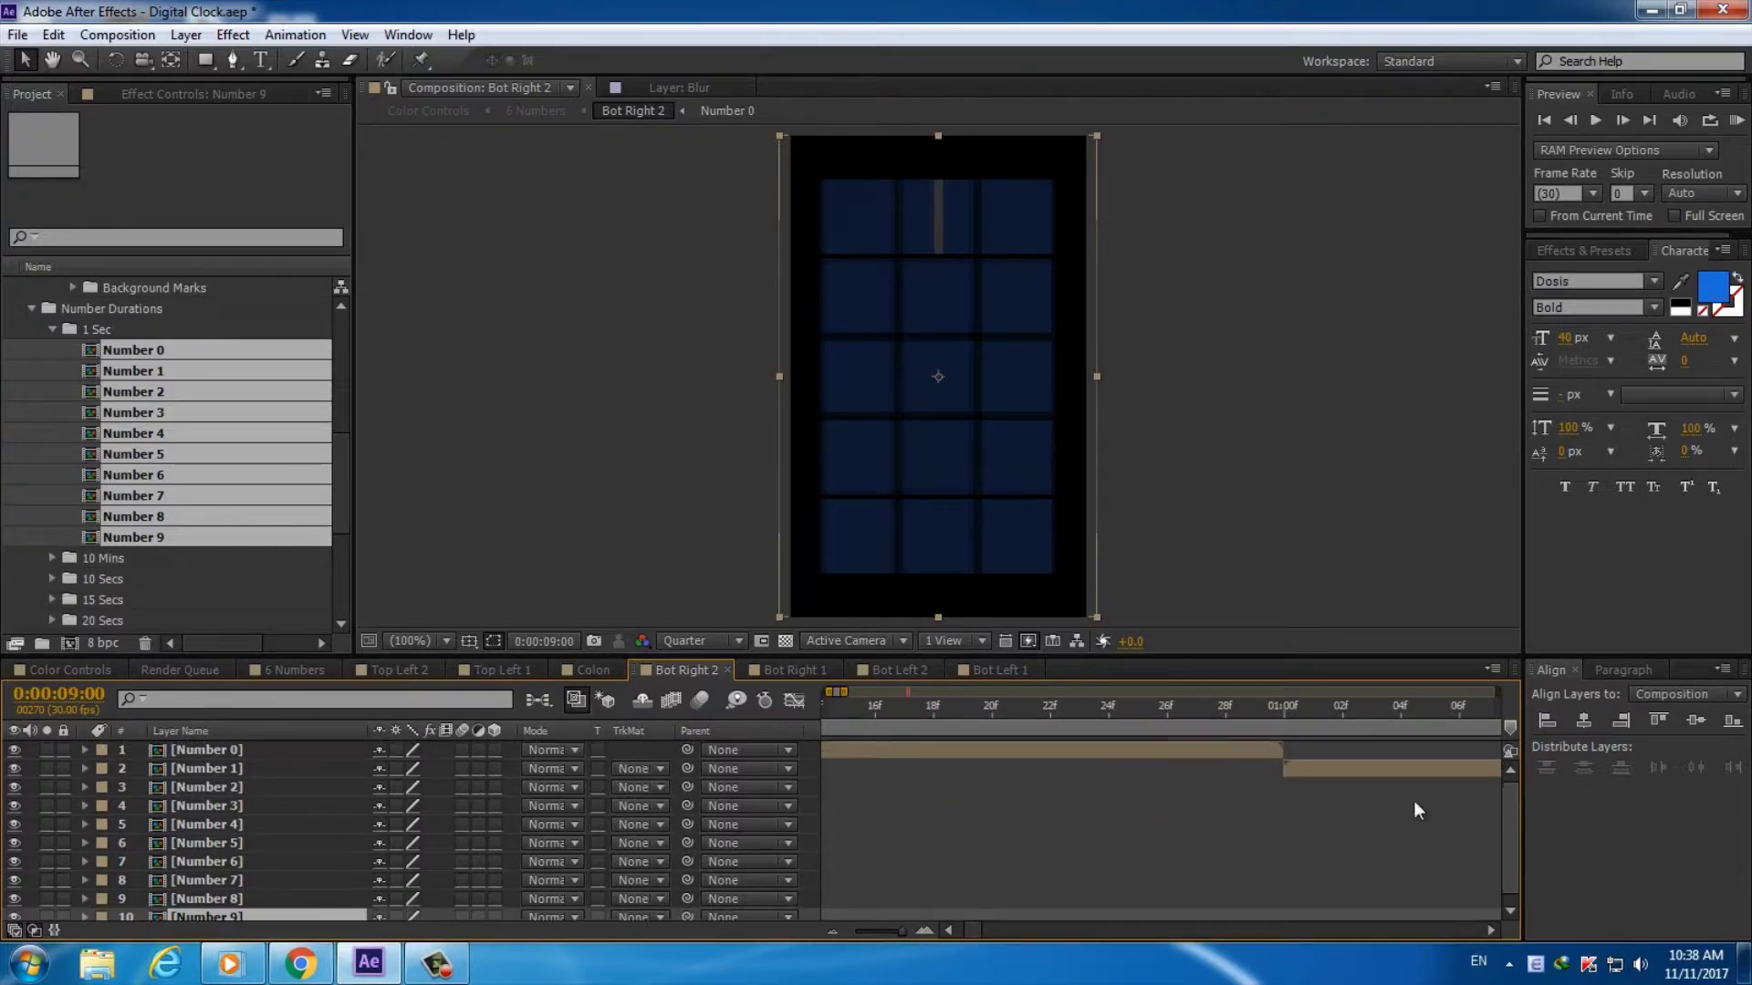
pyautogui.click(833, 933)
pyautogui.moveTo(838, 711); pyautogui.dragTo(892, 721)
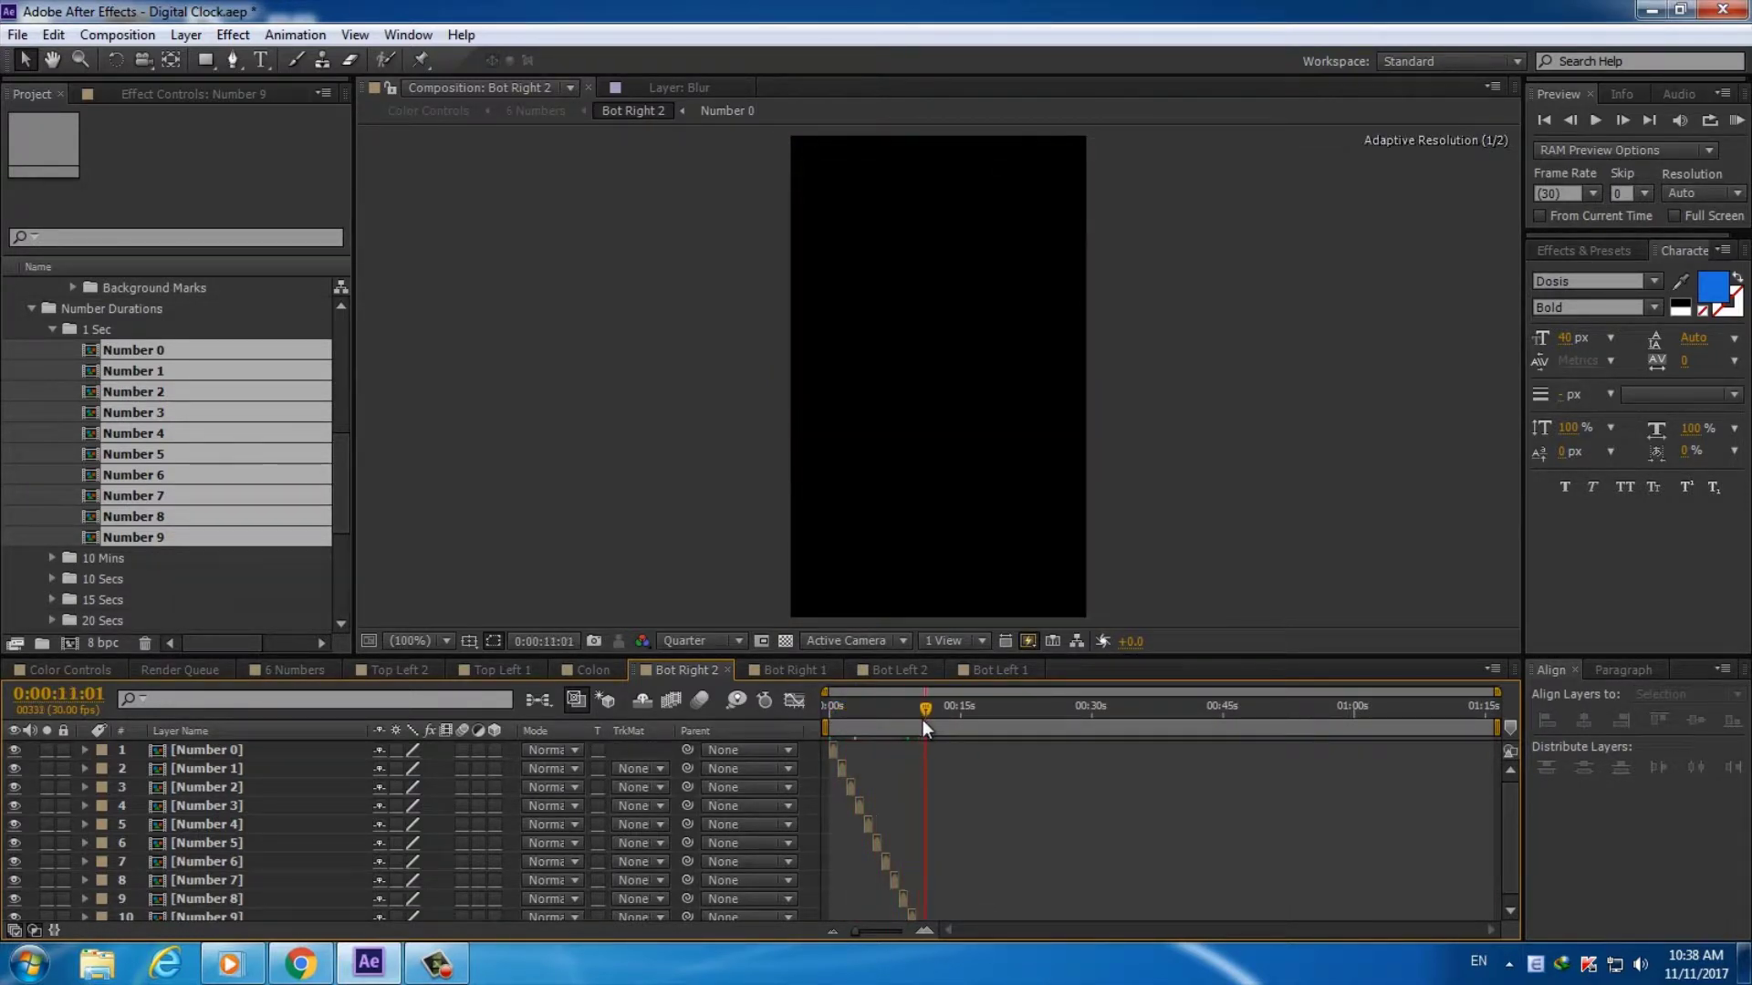
# Pre-compose all ten Number 0–9 layers into a new comp named '10 seconds'
pyautogui.click(263, 757)
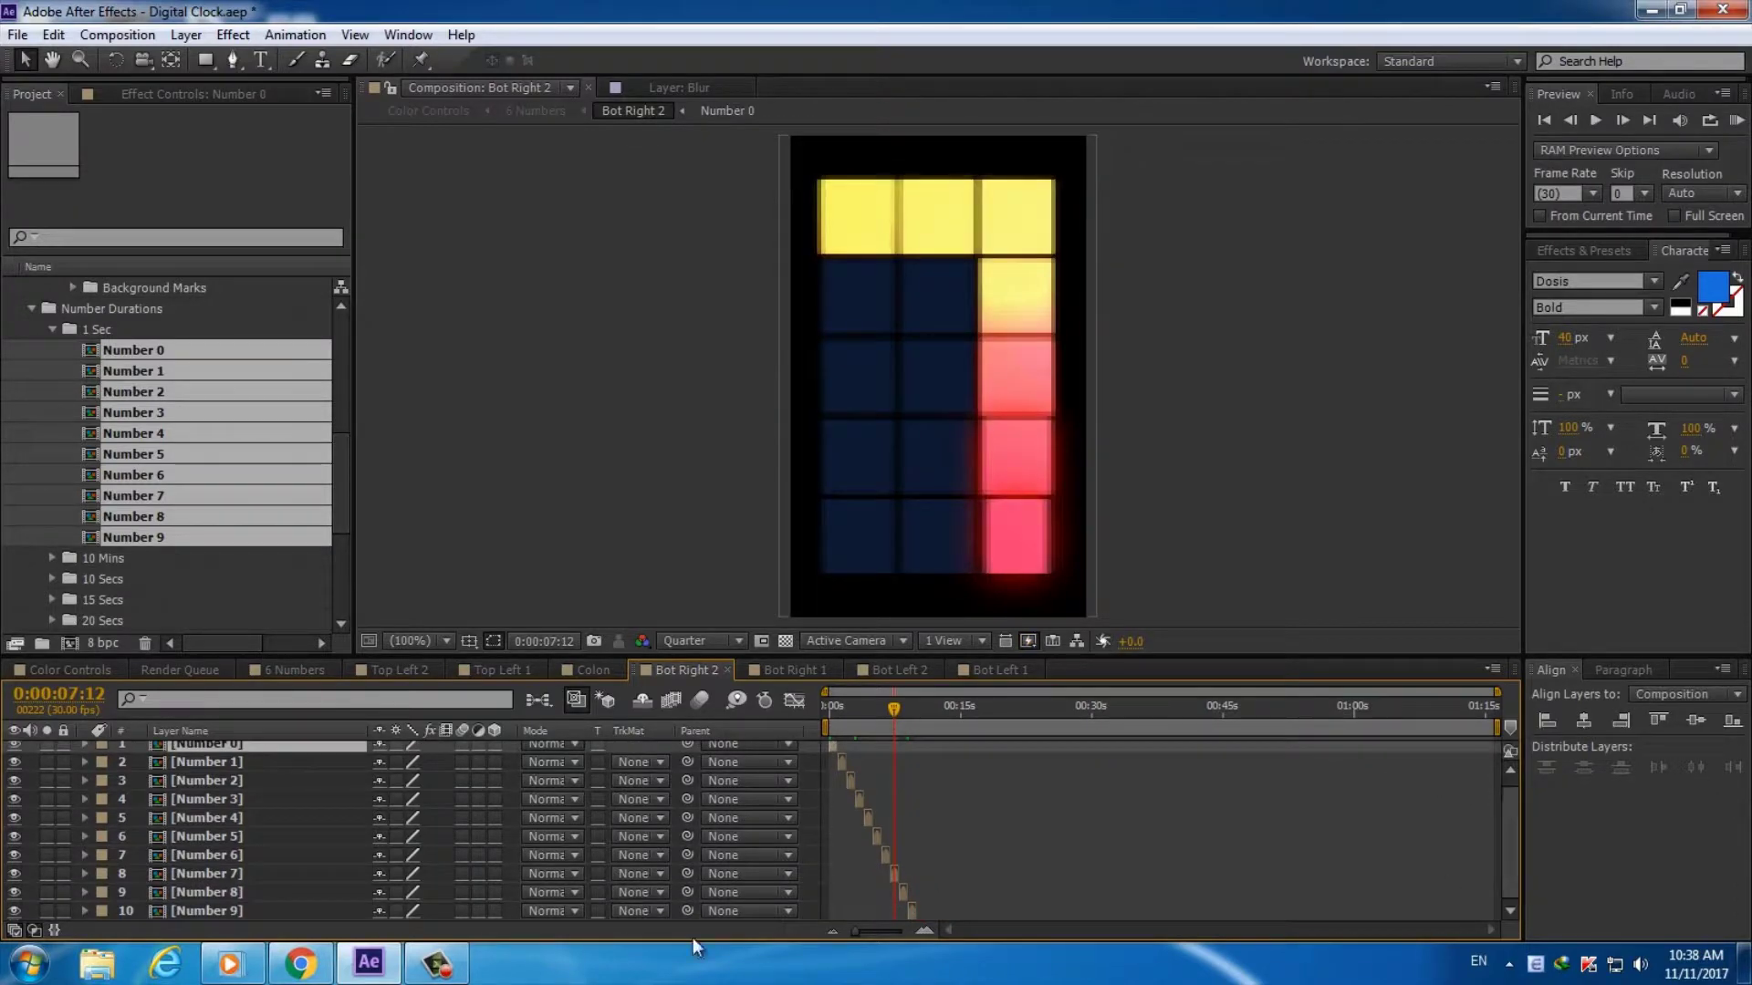
pyautogui.keyDown('shift'); pyautogui.click(217, 912); pyautogui.keyUp('shift')
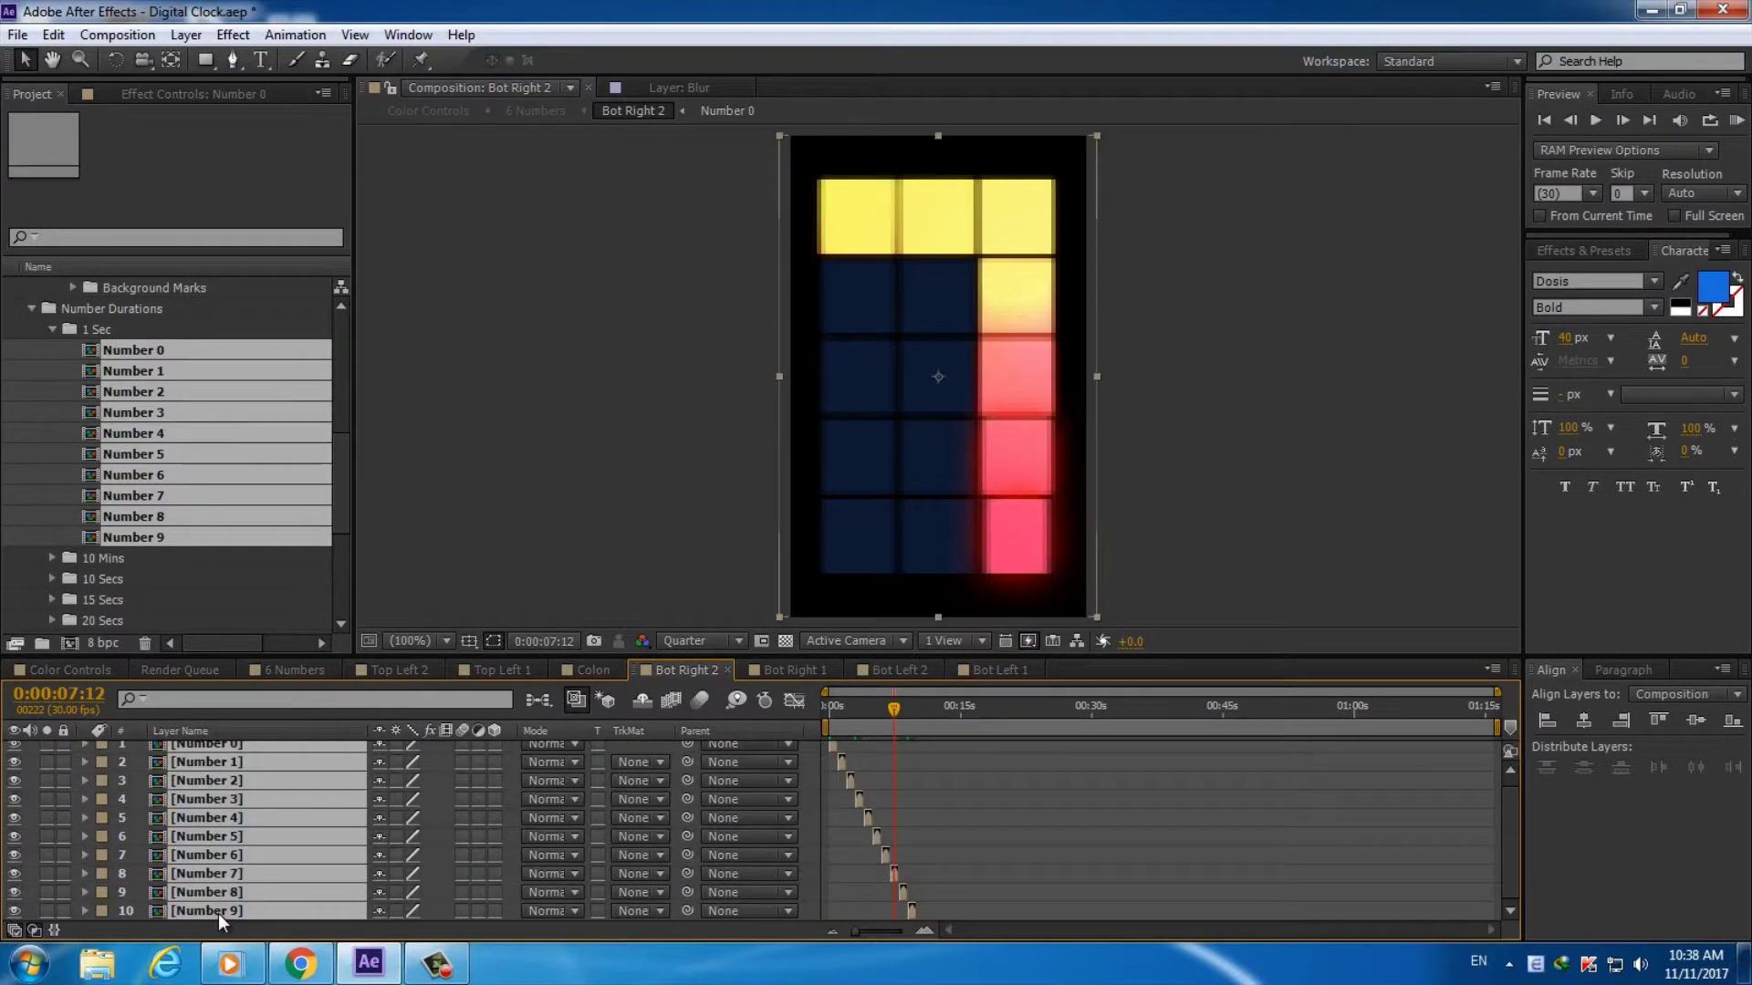
pyautogui.rightClick(227, 792)
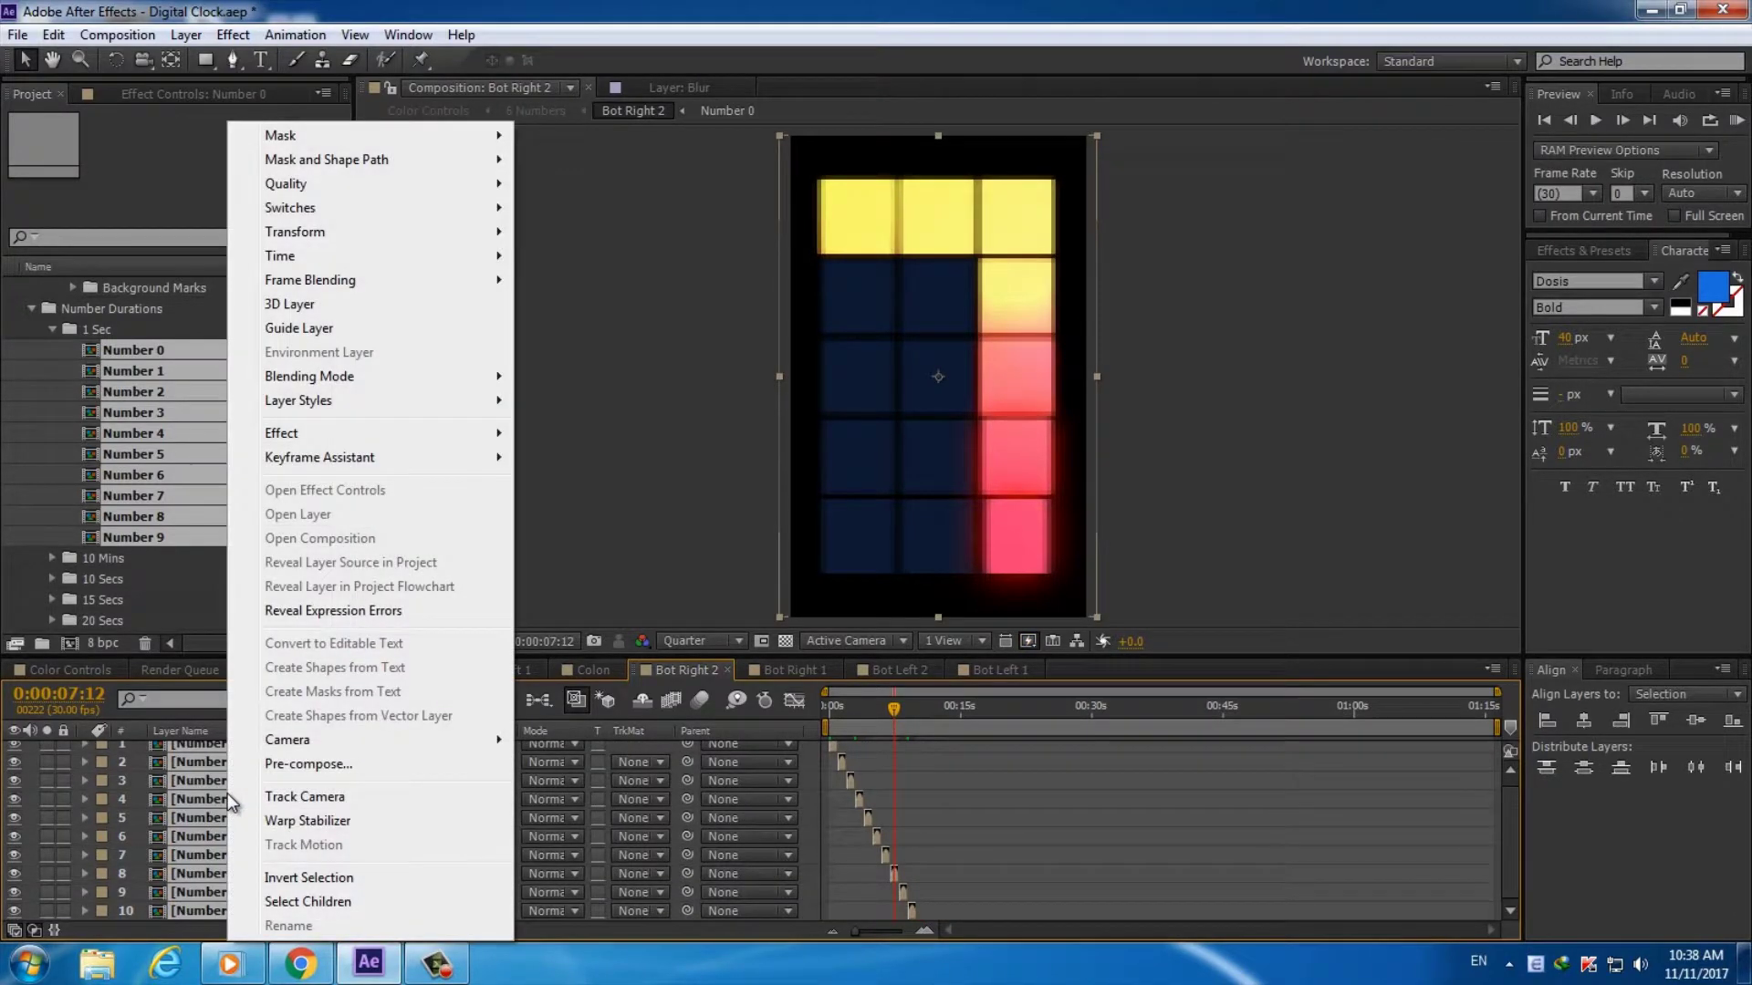
pyautogui.click(314, 766)
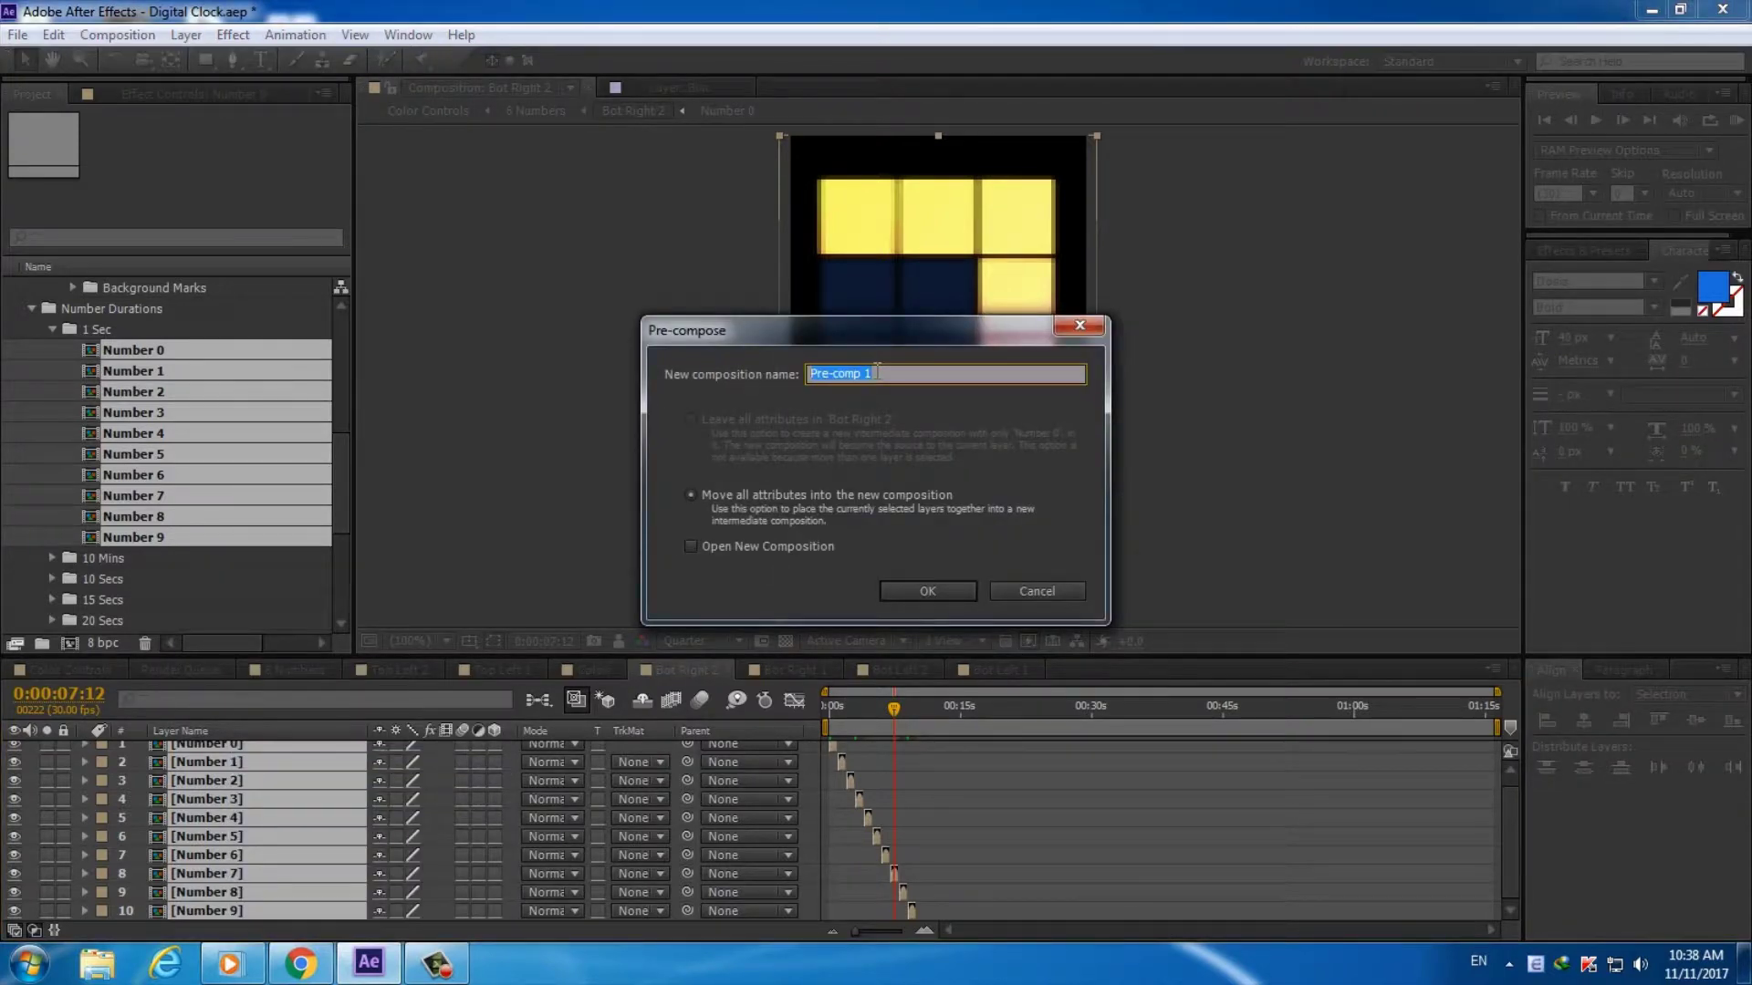
pyautogui.write('10 ')
pyautogui.write('seconds')
pyautogui.click(907, 590)
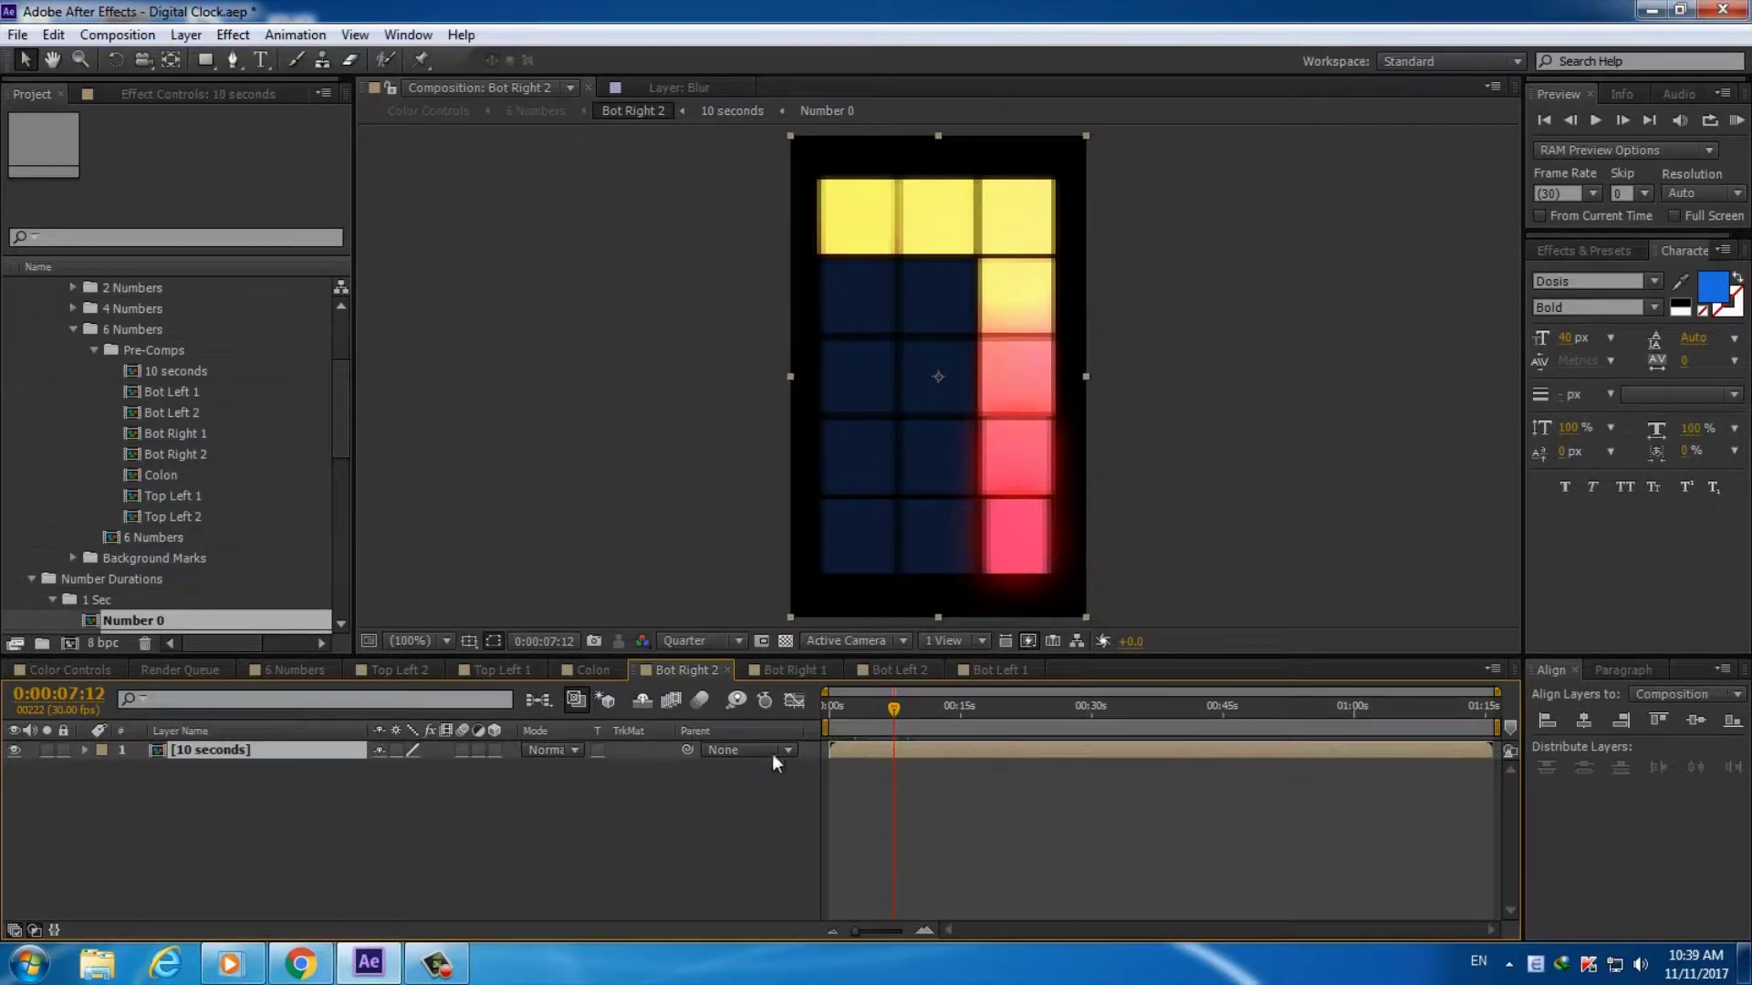
# Set the 10 seconds comp's duration to 0:00:10:00 in Composition Settings
pyautogui.doubleClick(239, 752)
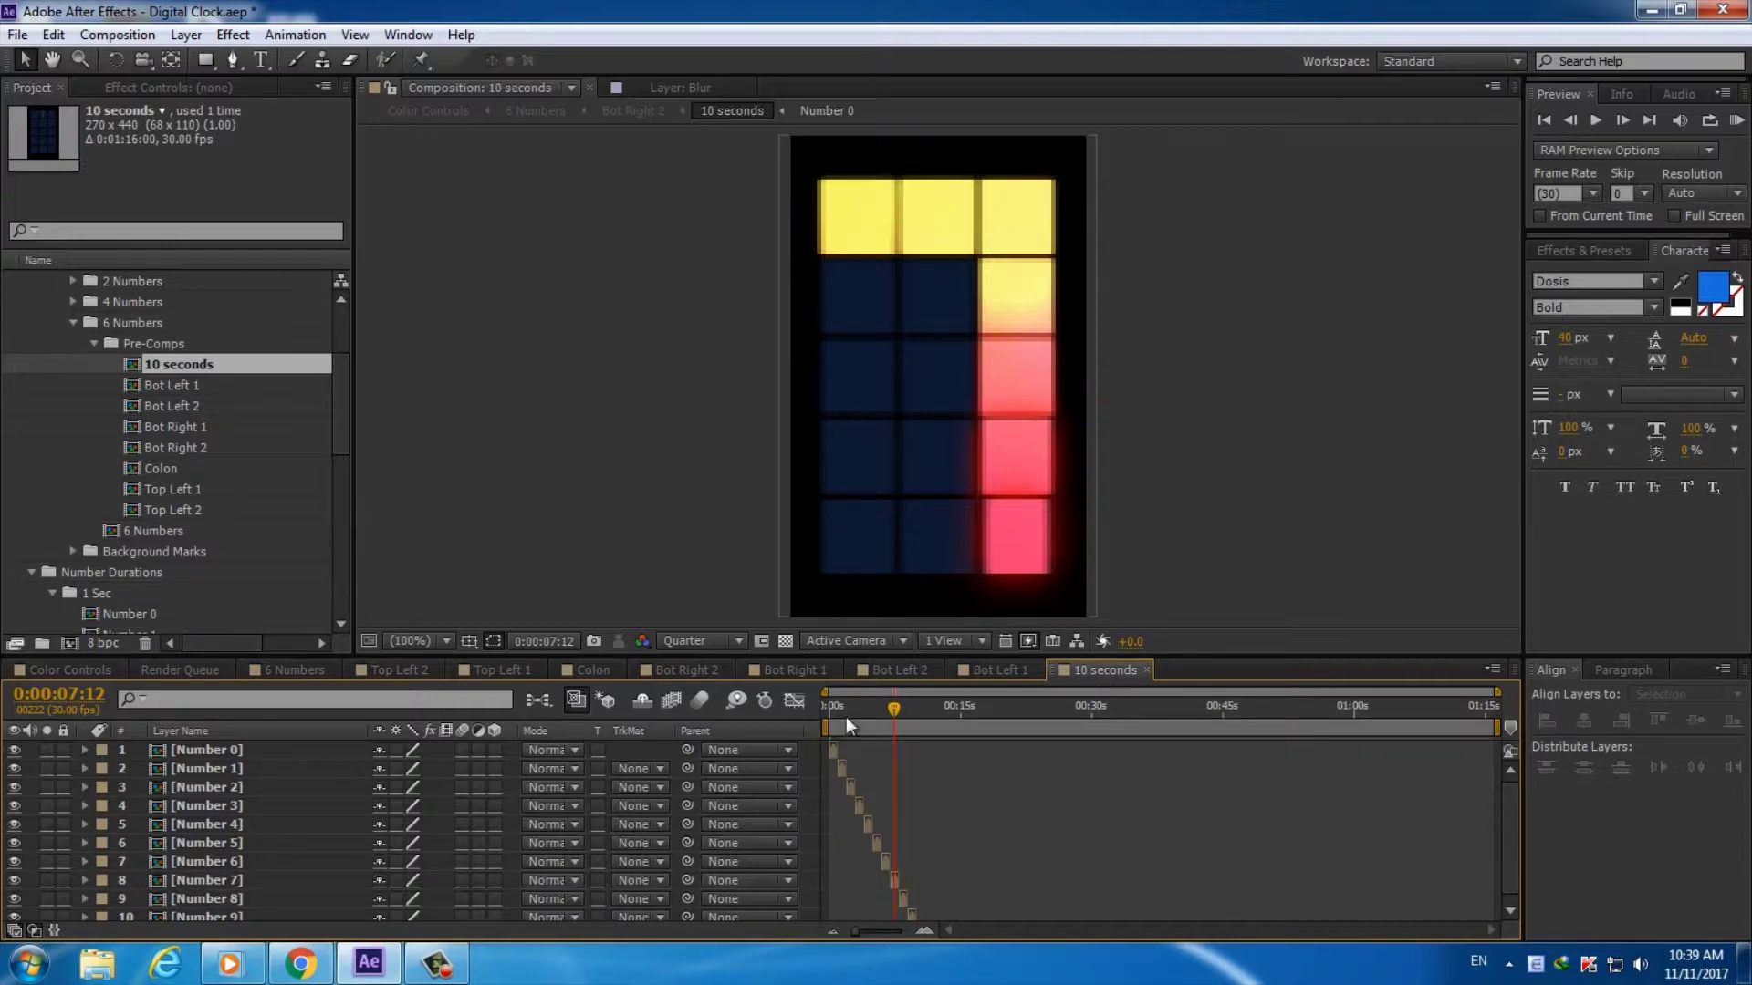
pyautogui.click(115, 36)
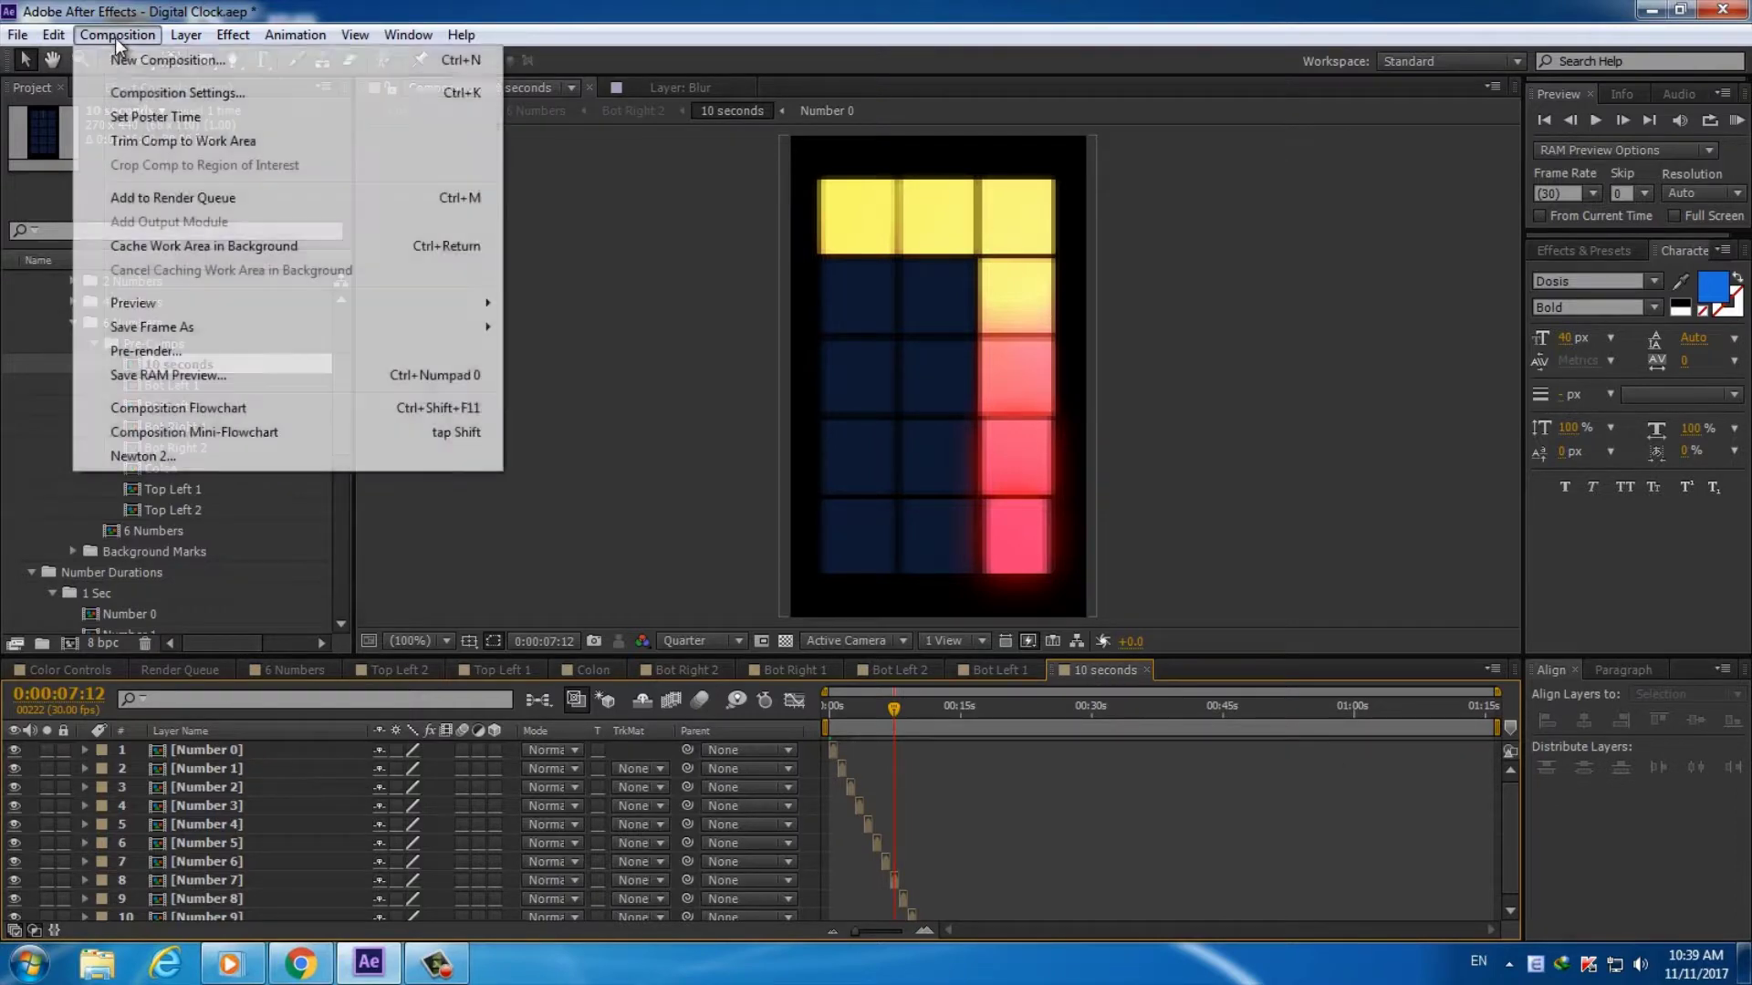
pyautogui.click(153, 95)
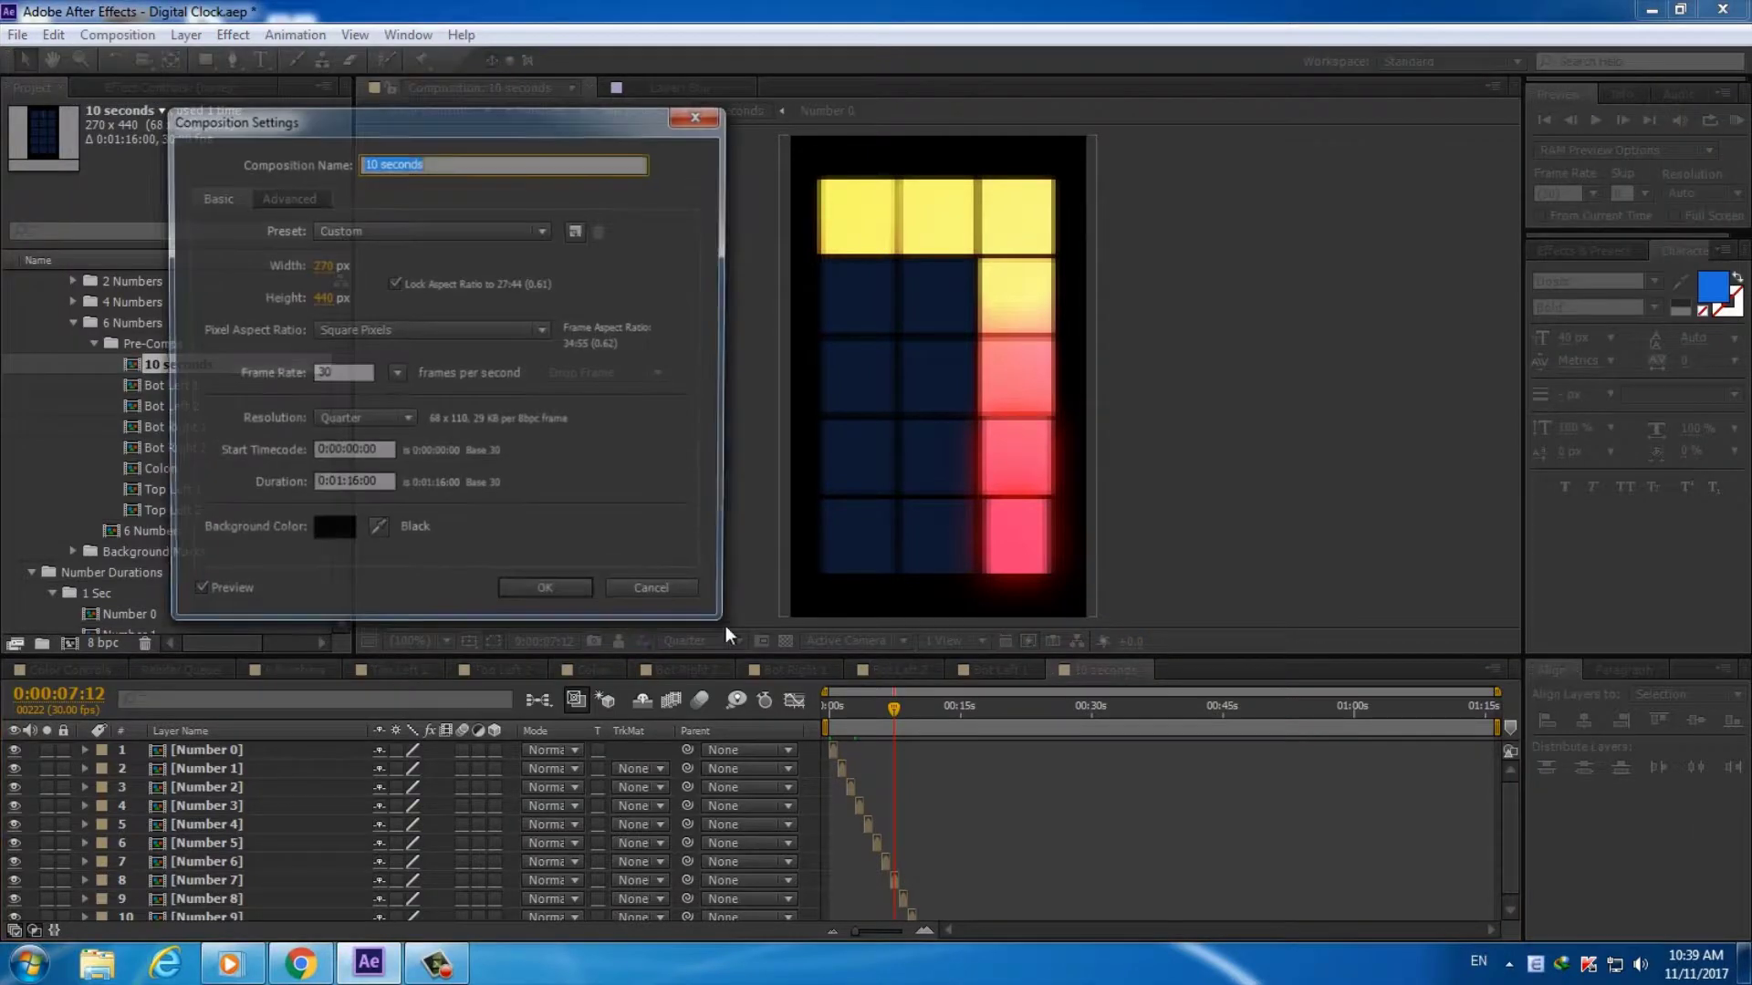
pyautogui.doubleClick(337, 485)
pyautogui.write('00')
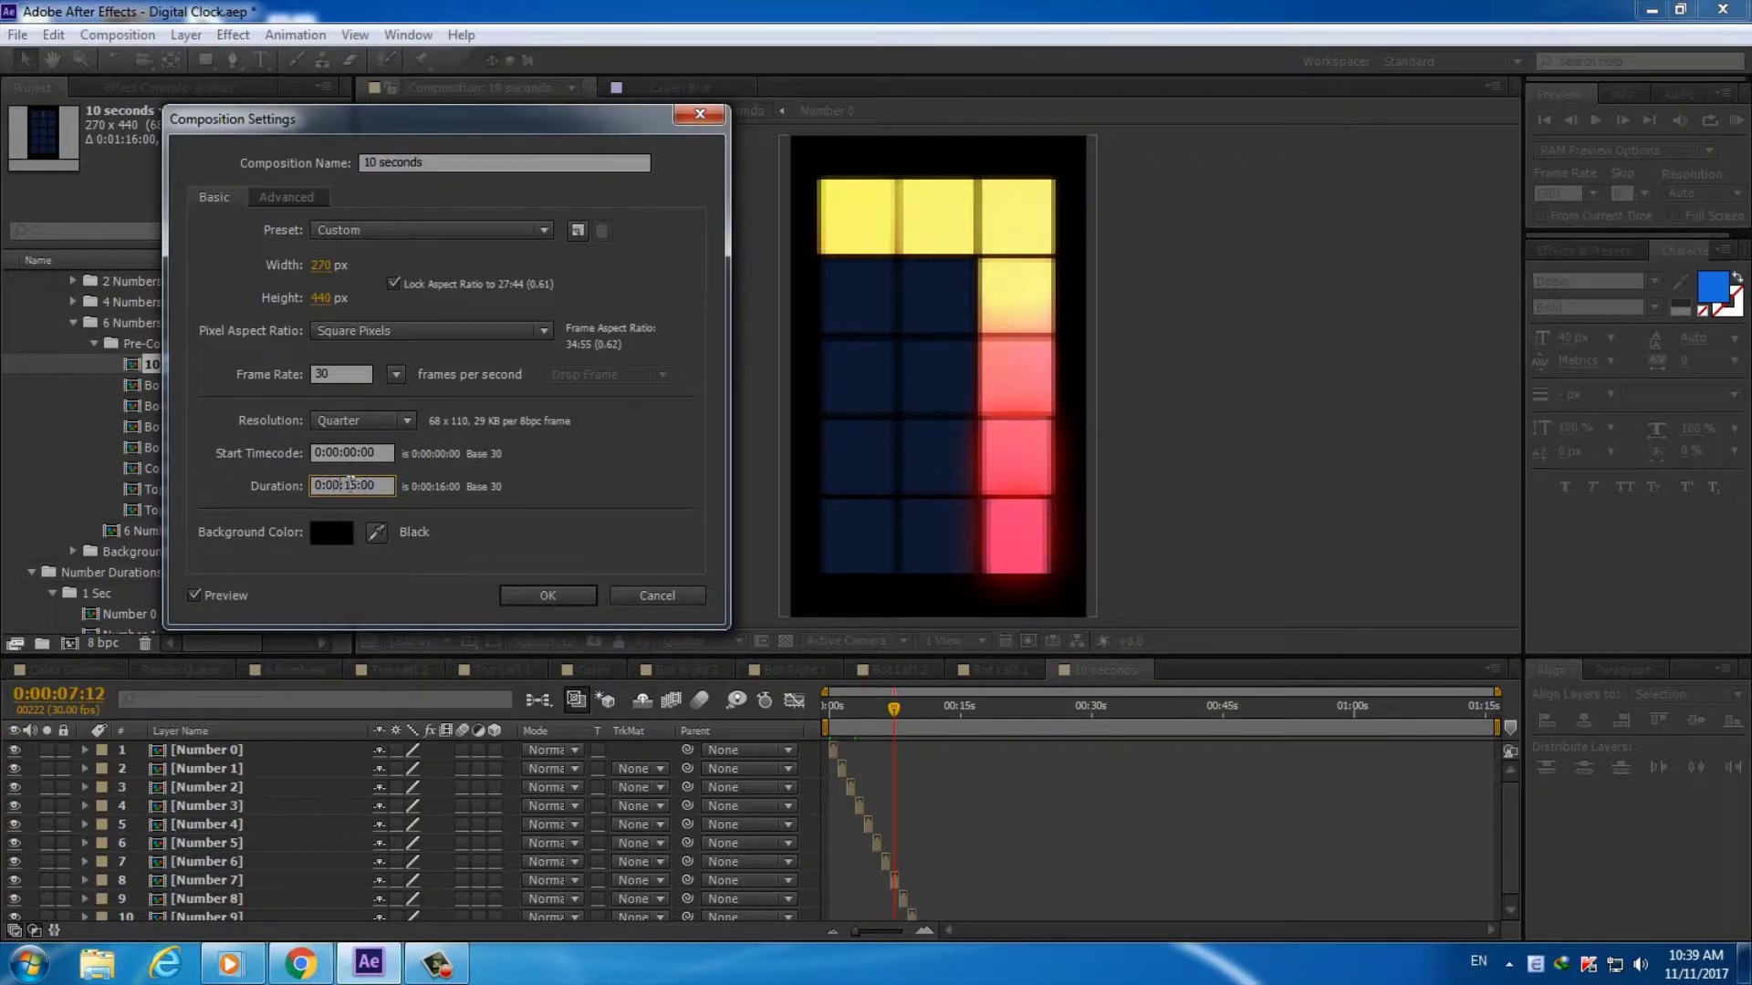
pyautogui.doubleClick(353, 485)
pyautogui.write('10')
pyautogui.click(540, 595)
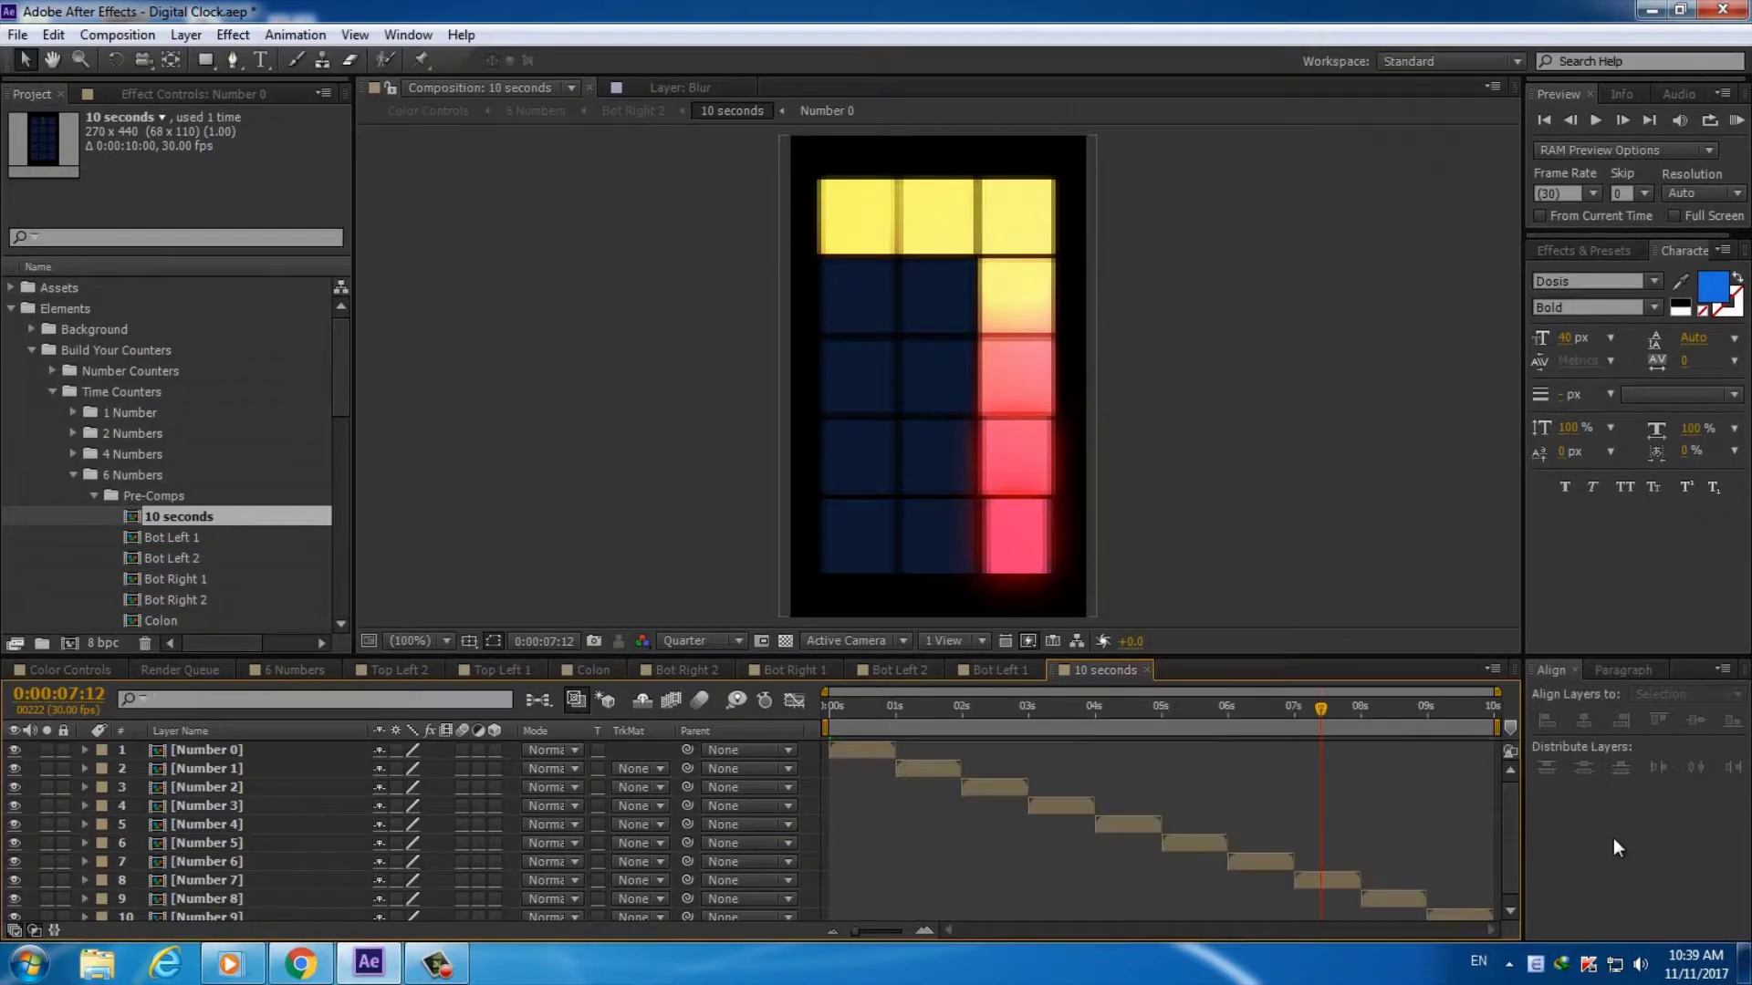
# Scrub through the countdown to preview it, then reopen Bot Right 2 from 6 Numbers
pyautogui.scroll(-1, 1514, 810)
pyautogui.click(874, 709)
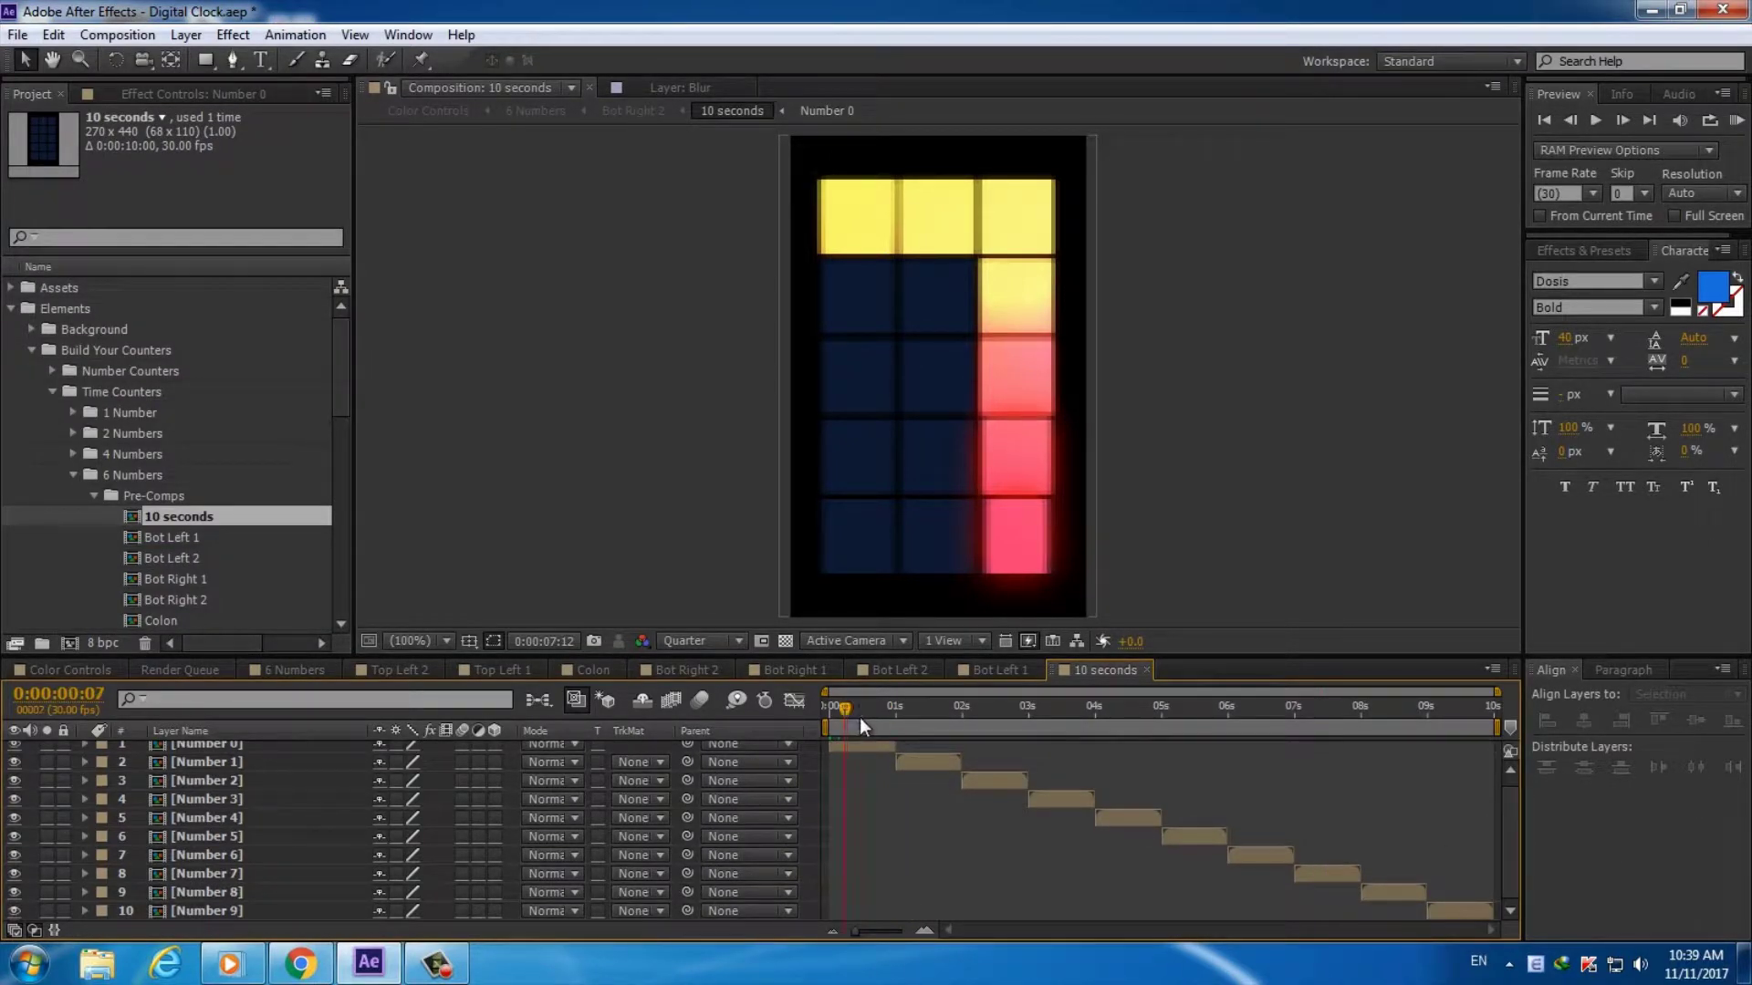
pyautogui.moveTo(912, 725)
pyautogui.mouseDown()
pyautogui.moveTo(1515, 742)
pyautogui.moveTo(1044, 750)
pyautogui.mouseUp()
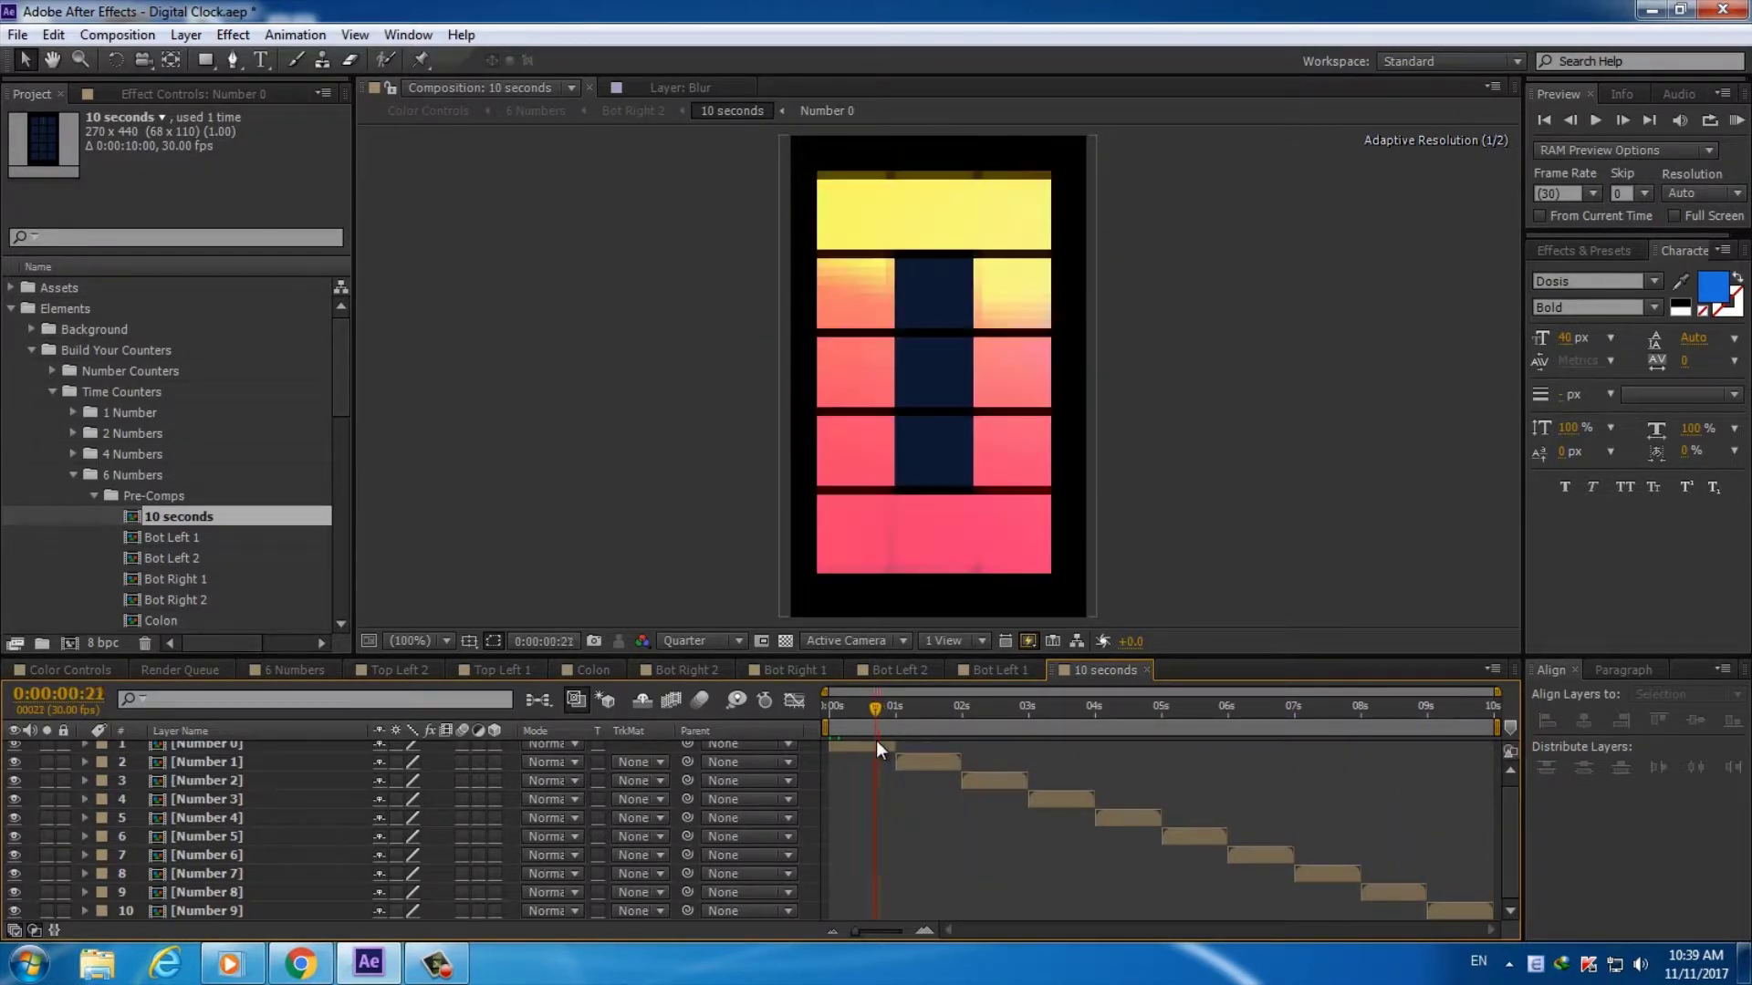
pyautogui.click(284, 671)
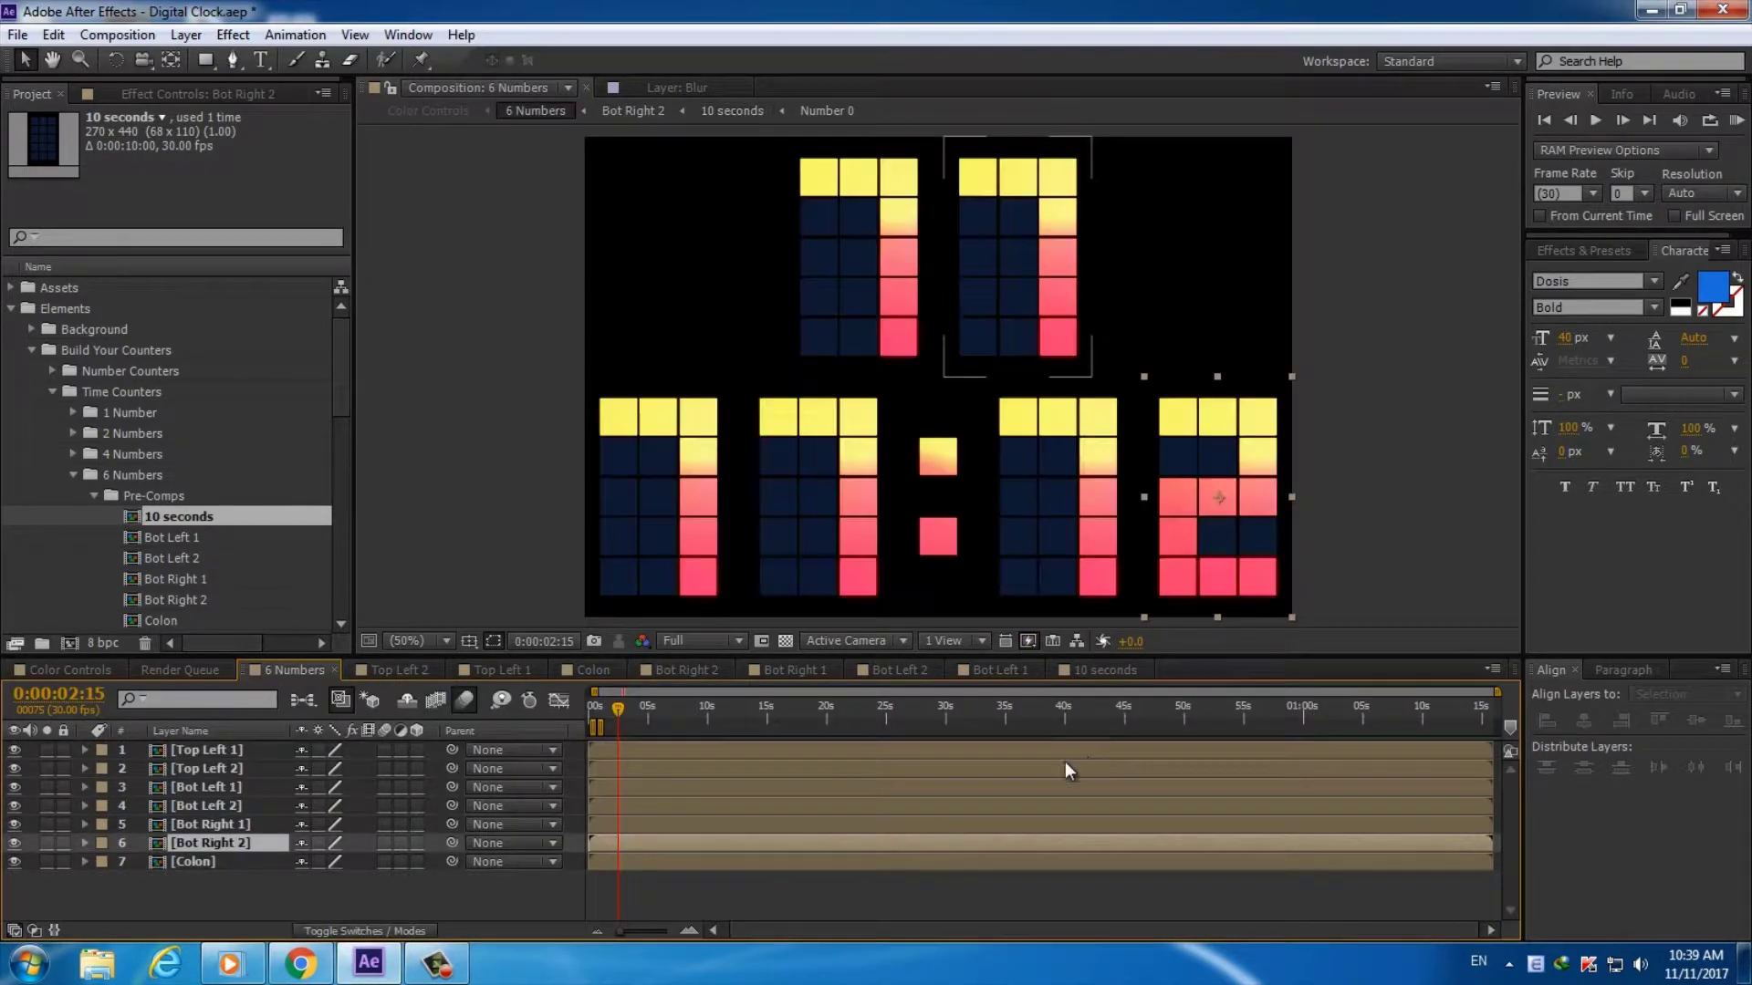
pyautogui.doubleClick(206, 845)
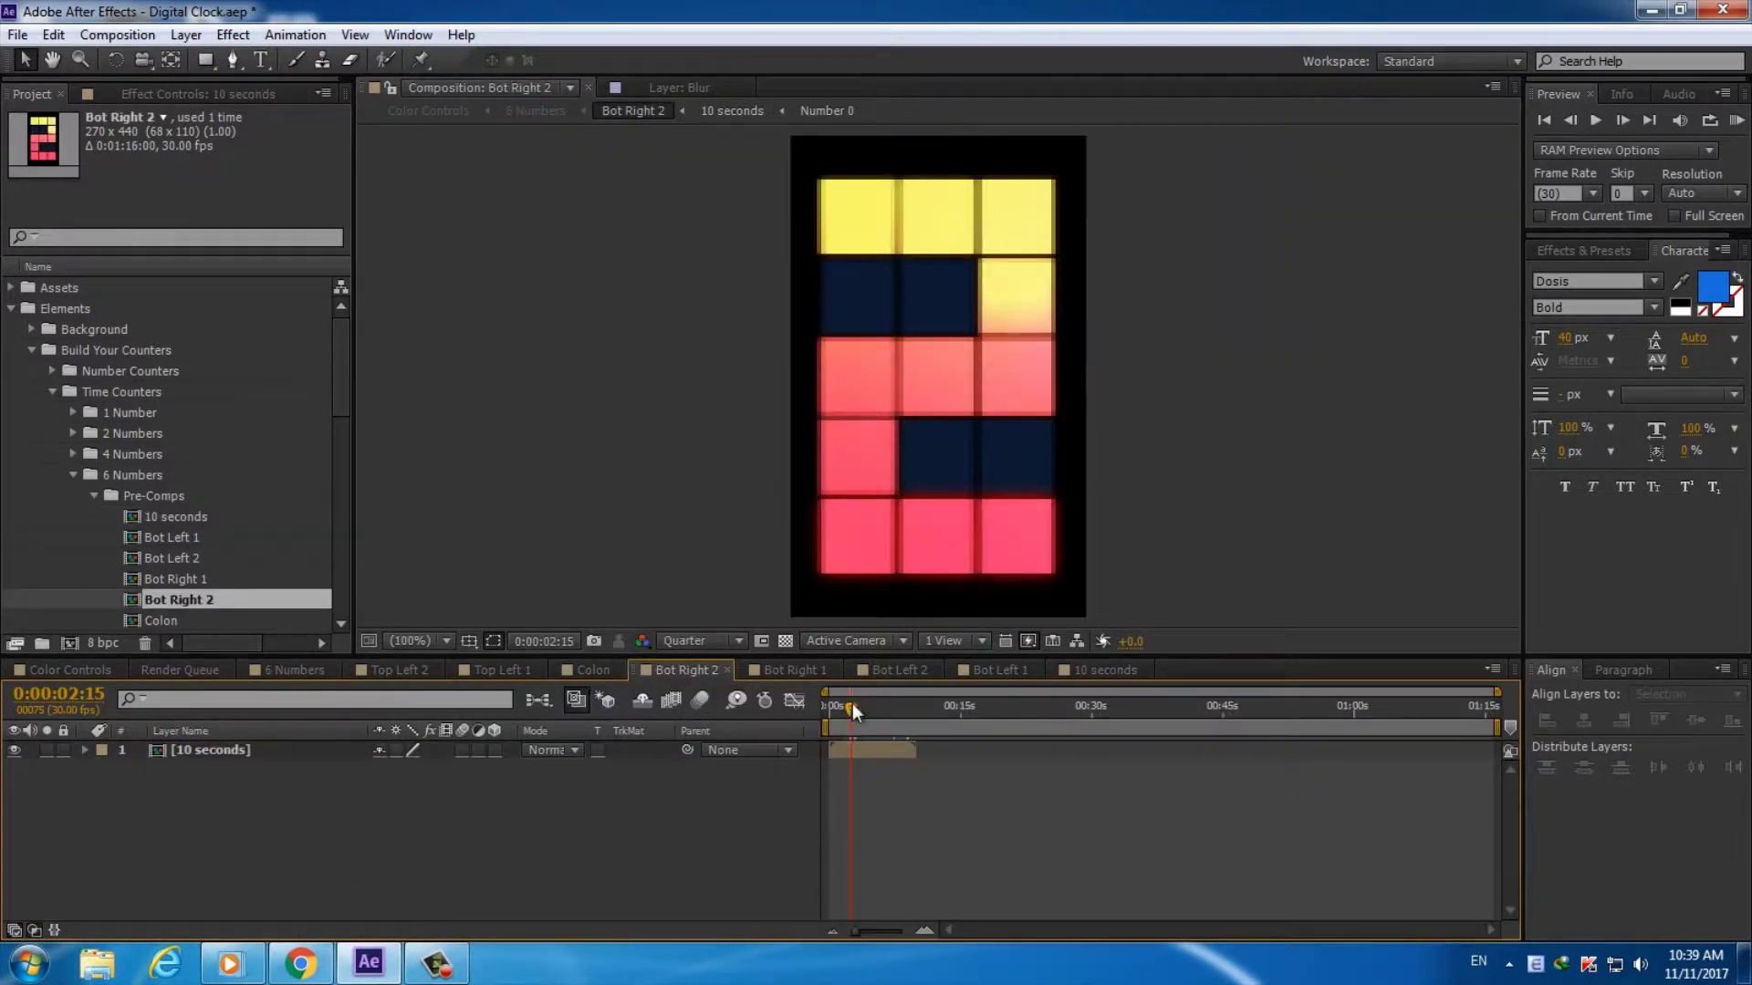
# Enable Time Remapping on the 10 seconds layer
pyautogui.moveTo(852, 703); pyautogui.dragTo(819, 709)
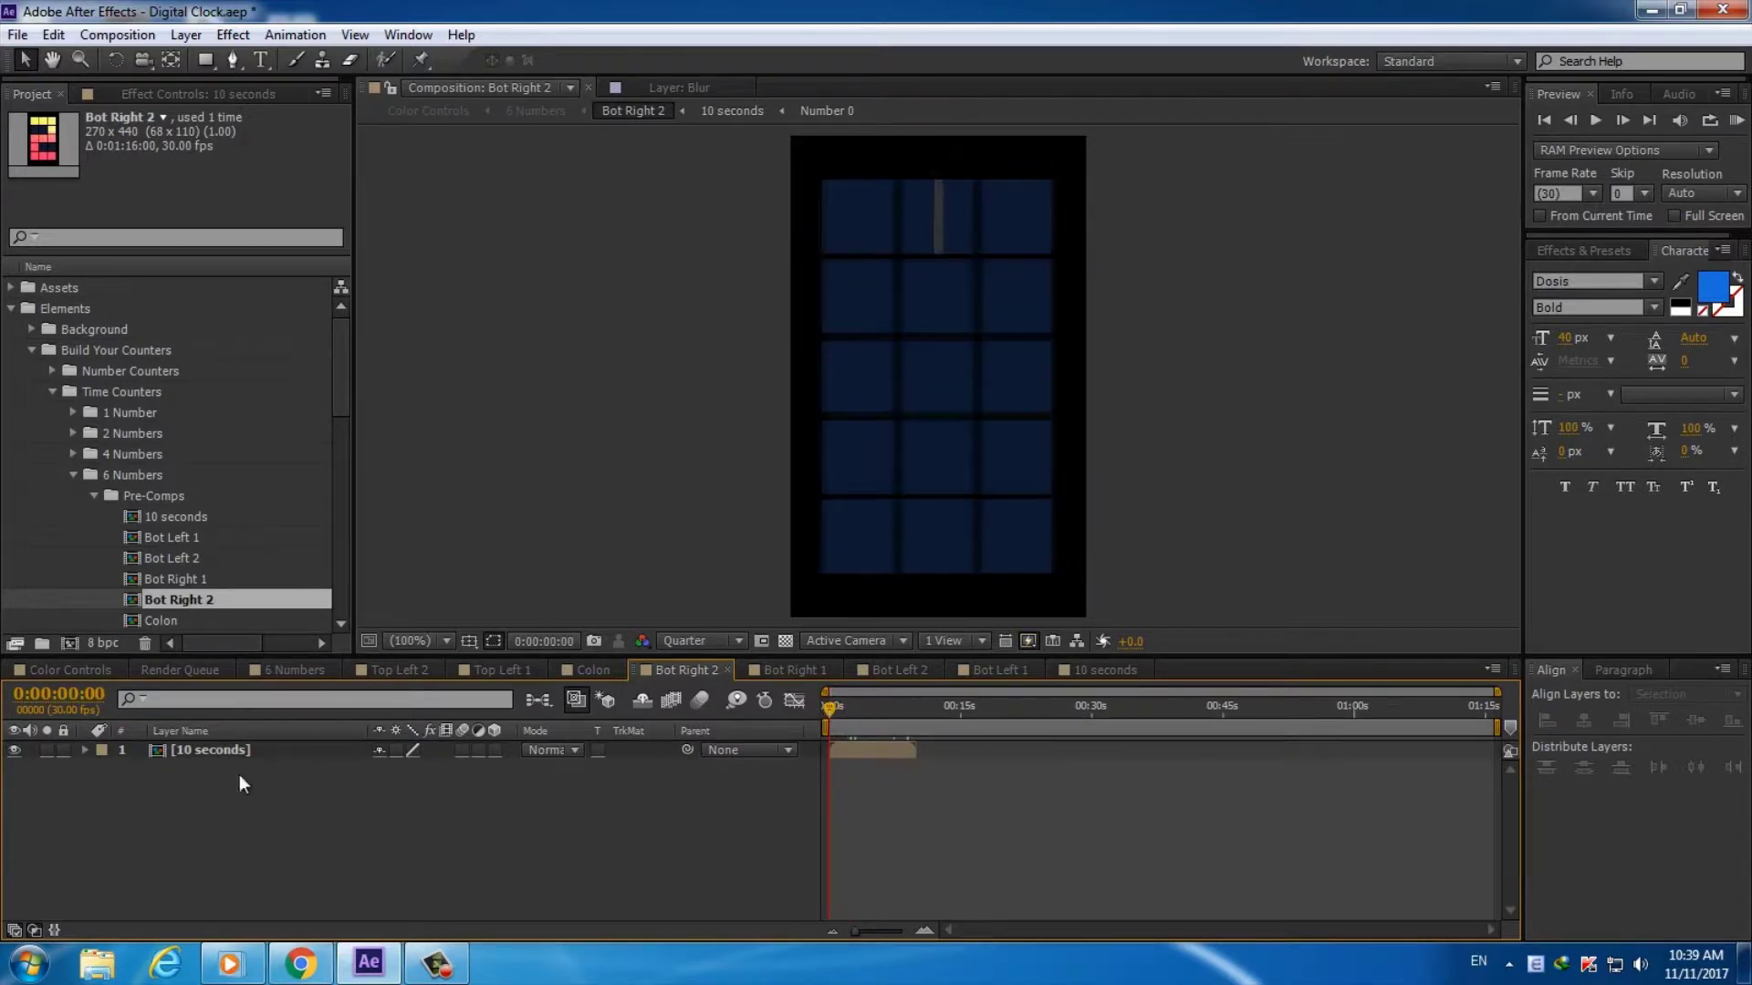
pyautogui.click(210, 752)
pyautogui.rightClick(210, 751)
pyautogui.moveTo(255, 744)
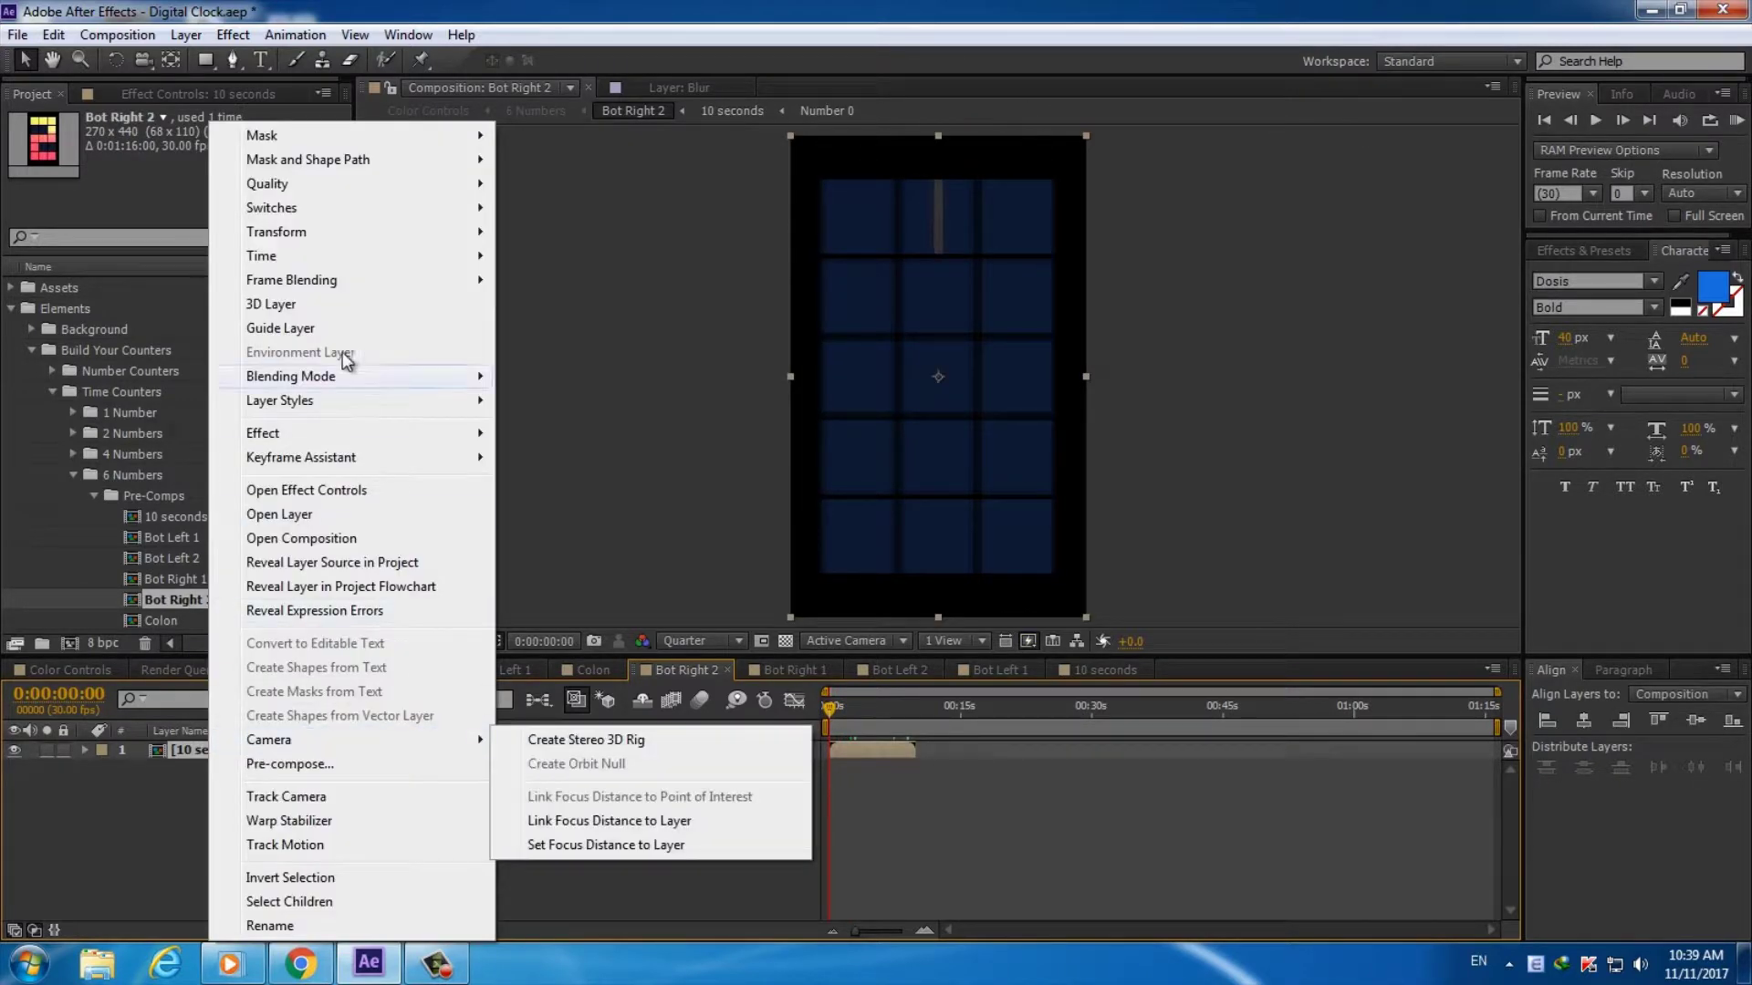
pyautogui.moveTo(305, 257)
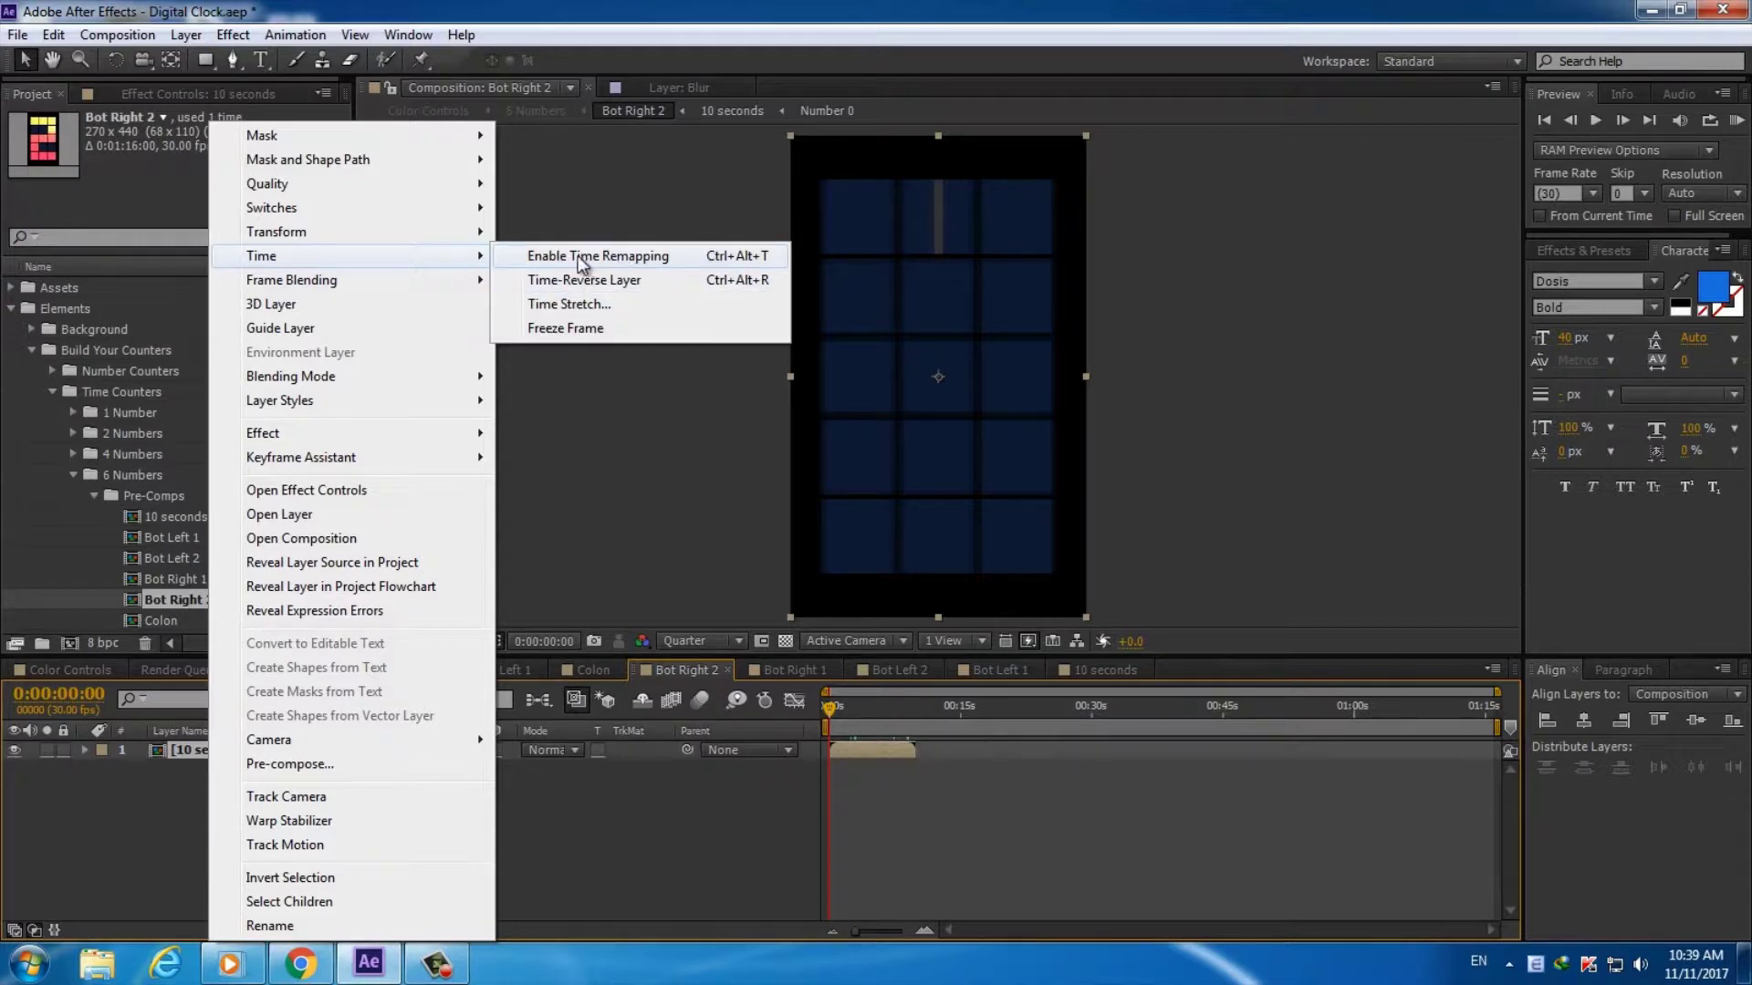
pyautogui.click(577, 255)
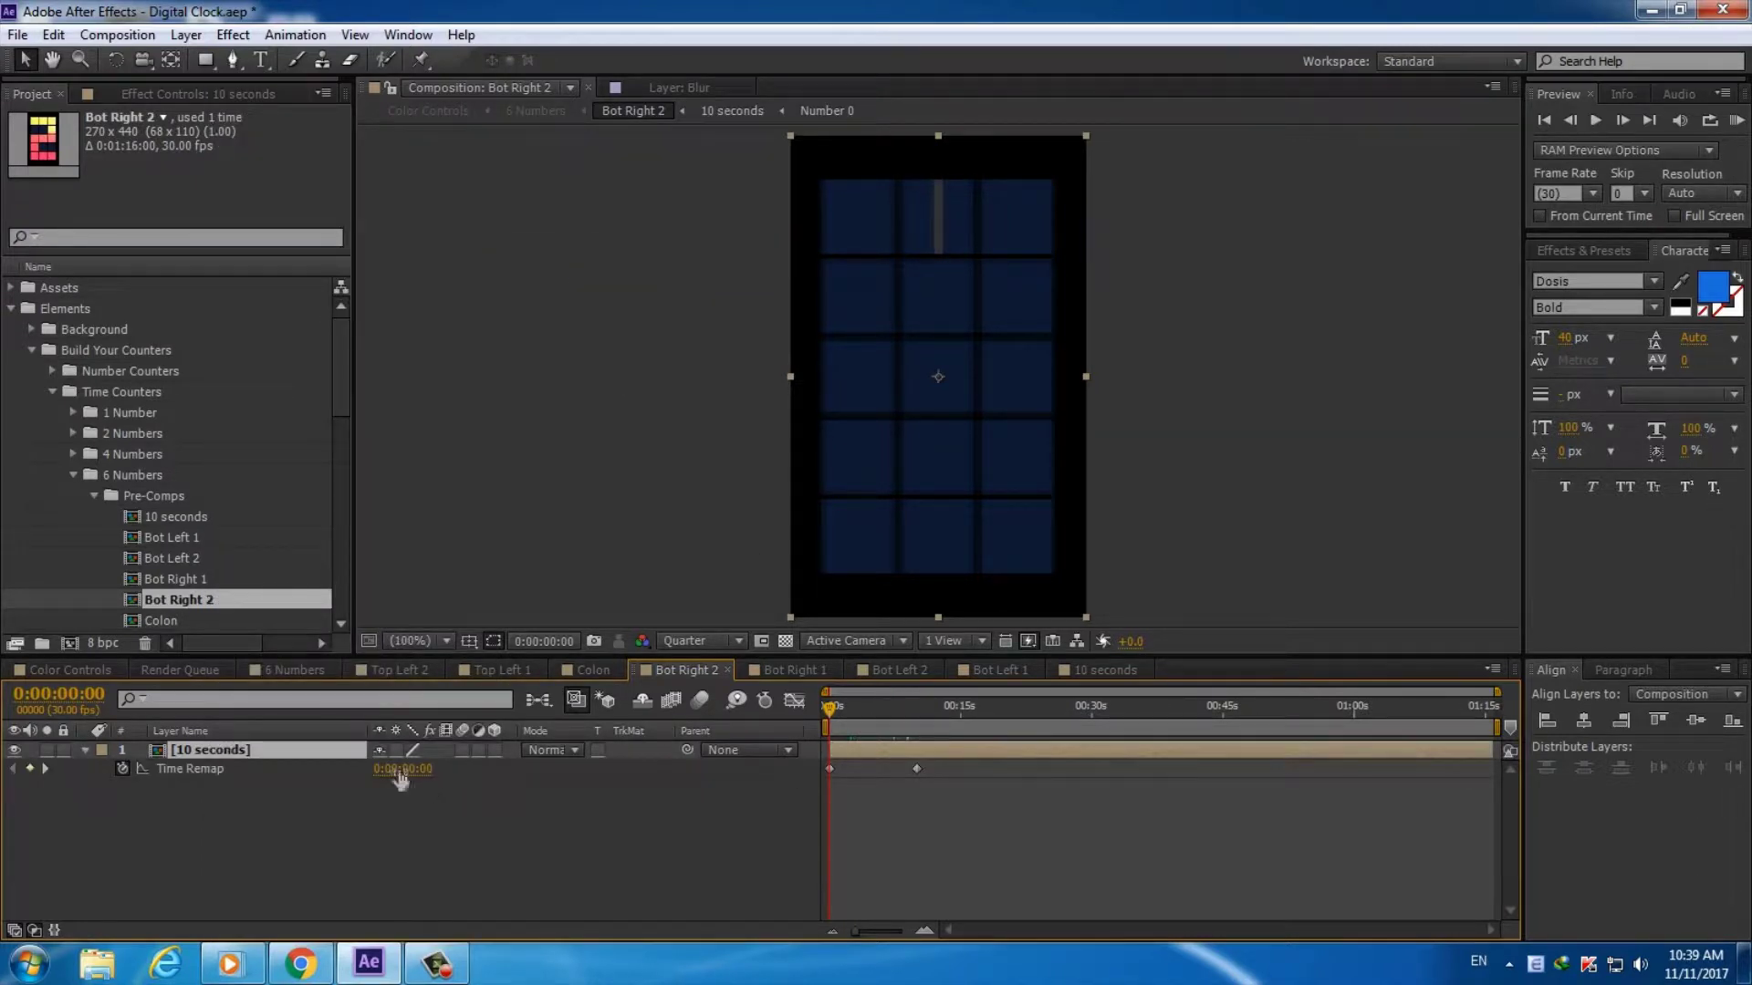
# Add a loopOut() expression to Time Remap and scrub to confirm the digits repeat
pyautogui.keyDown('alt'); pyautogui.click(124, 770); pyautogui.keyUp('alt')
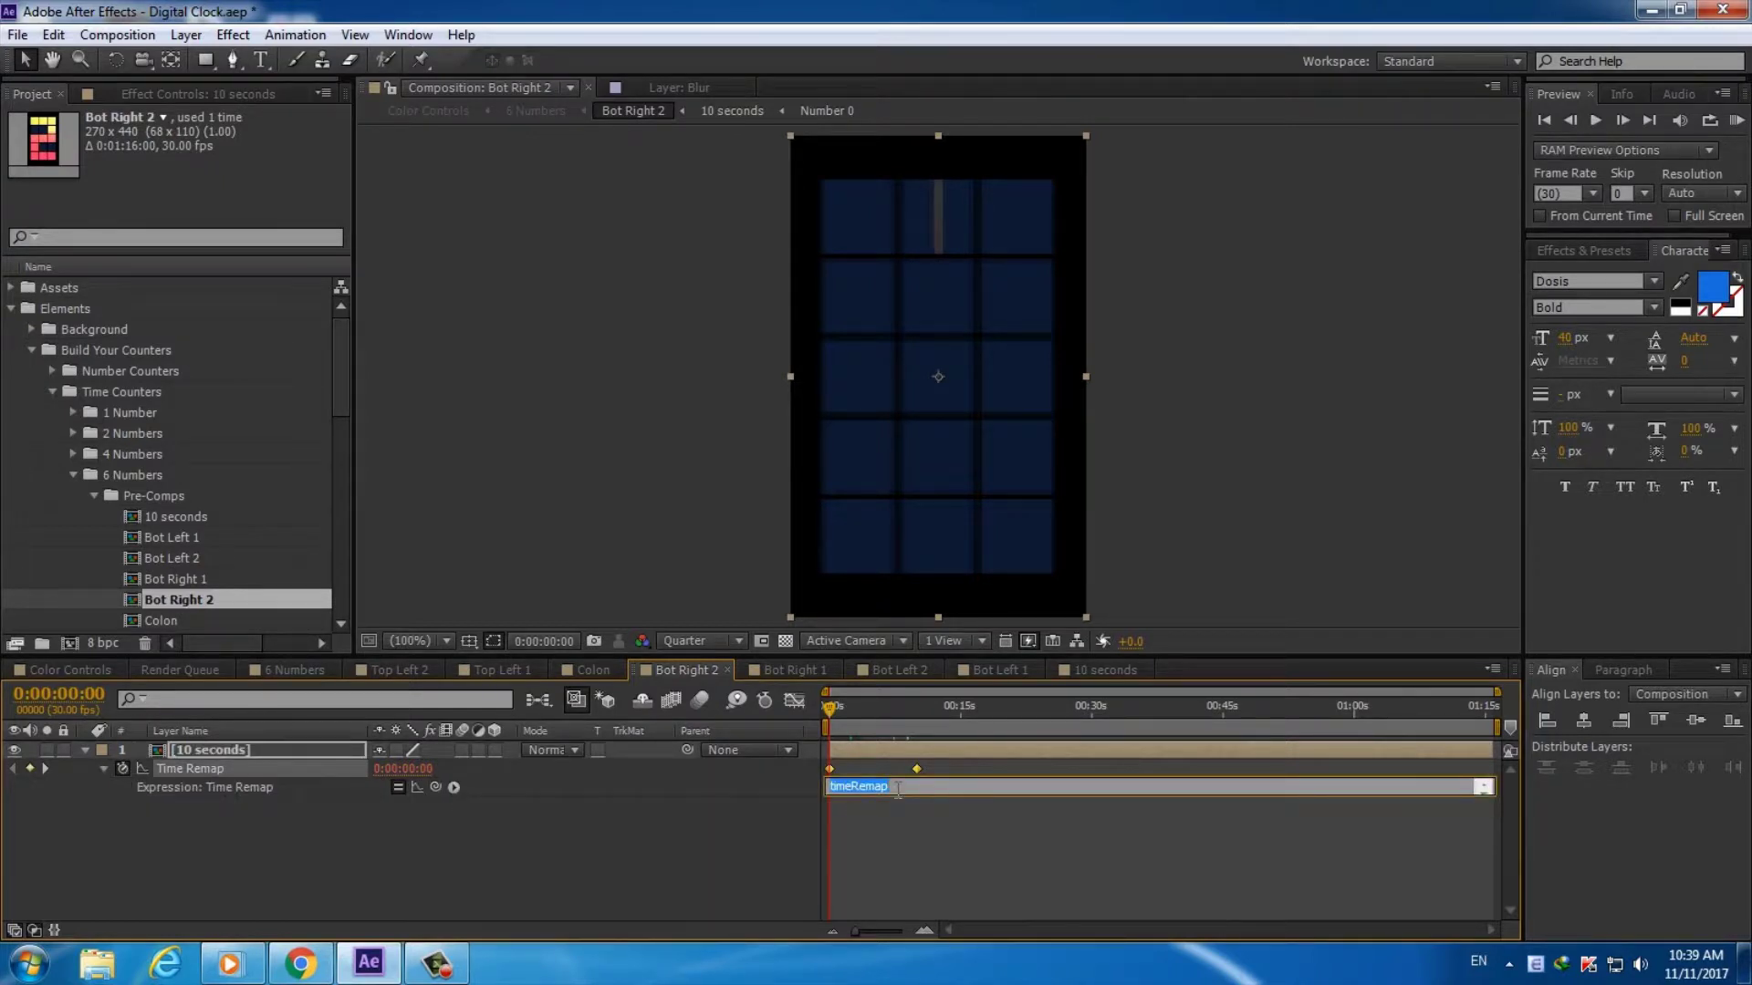
pyautogui.write('loopOut();')
pyautogui.click(885, 825)
pyautogui.moveTo(836, 704); pyautogui.dragTo(1498, 710)
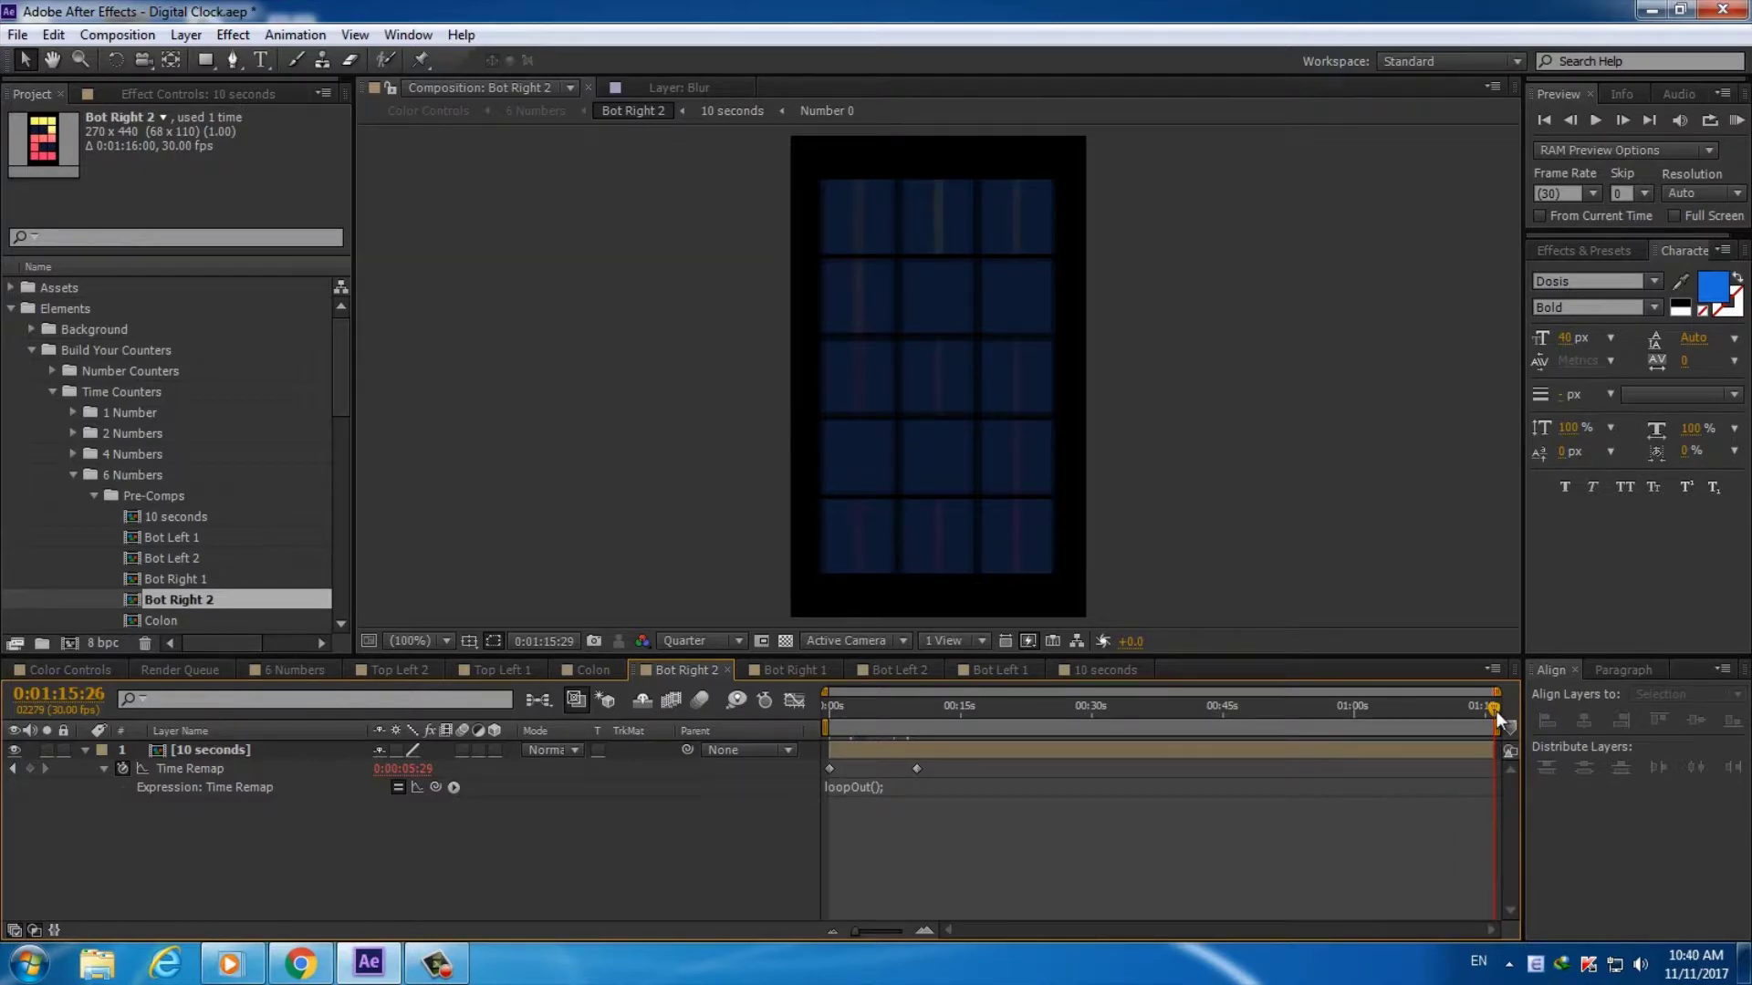
pyautogui.moveTo(1497, 710); pyautogui.dragTo(1236, 714)
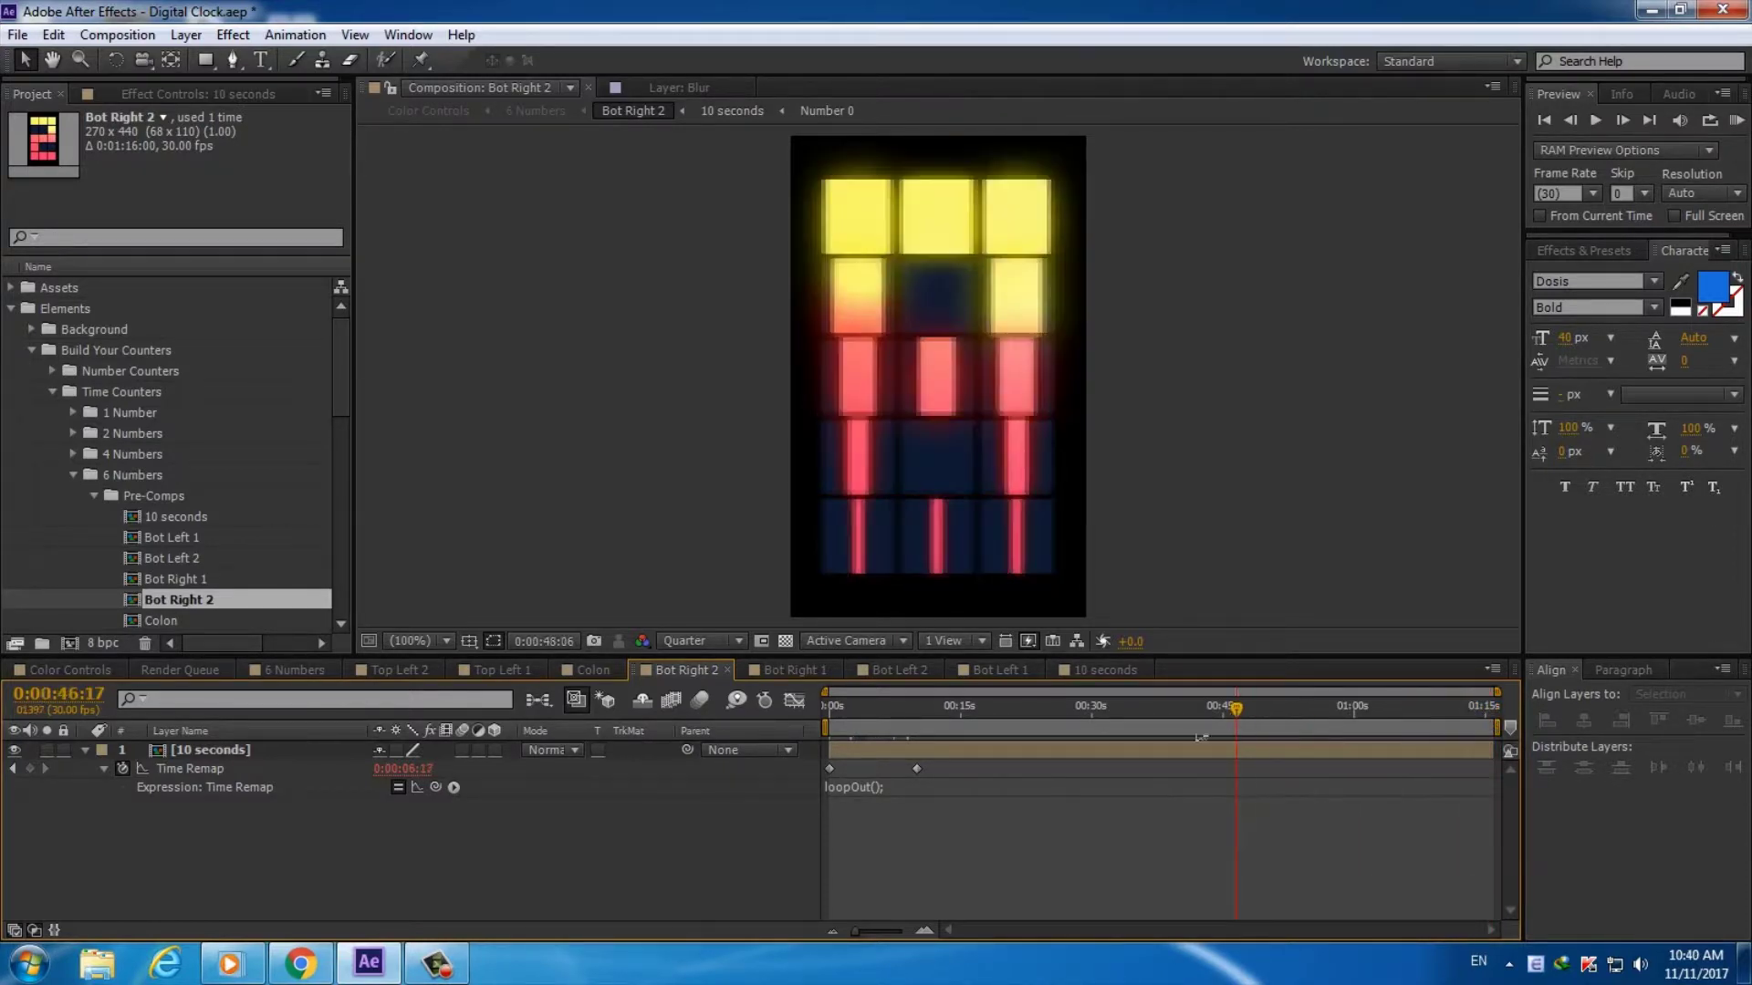
pyautogui.click(272, 753)
# Open the Bot Right 1 precomp from 6 Numbers and delete all its Number layers
pyautogui.click(252, 670)
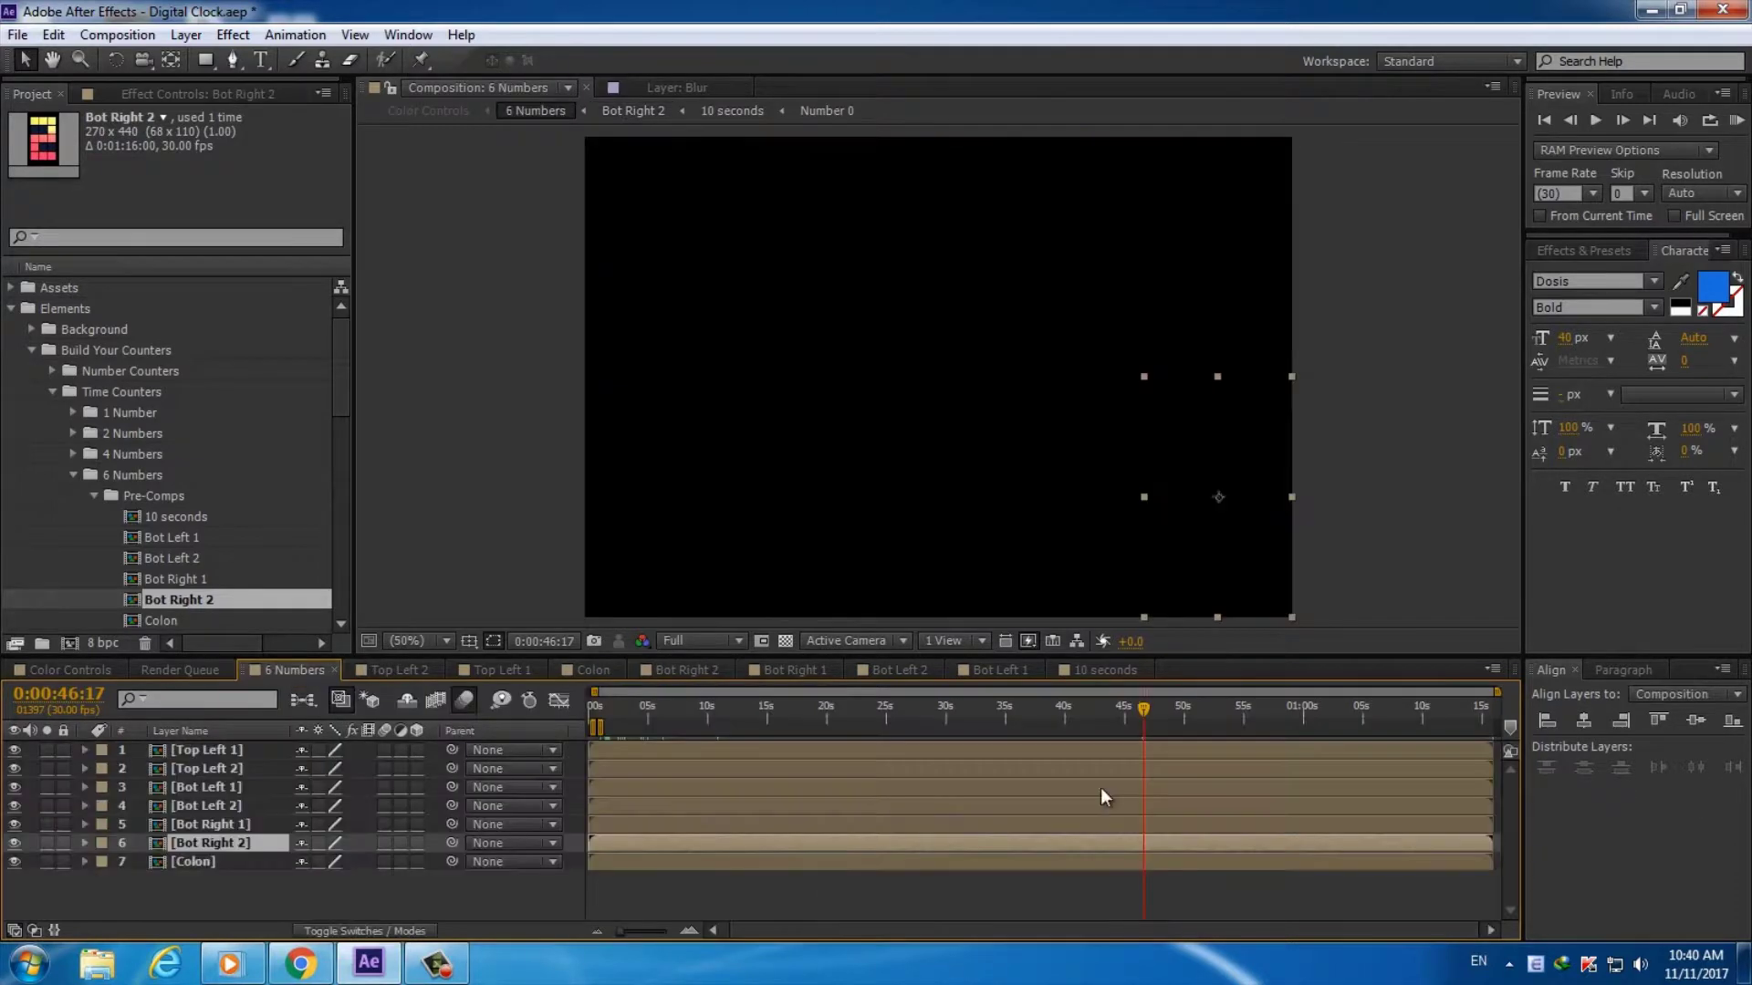
pyautogui.moveTo(699, 715)
pyautogui.mouseDown()
pyautogui.moveTo(1093, 713)
pyautogui.moveTo(1038, 721)
pyautogui.mouseUp()
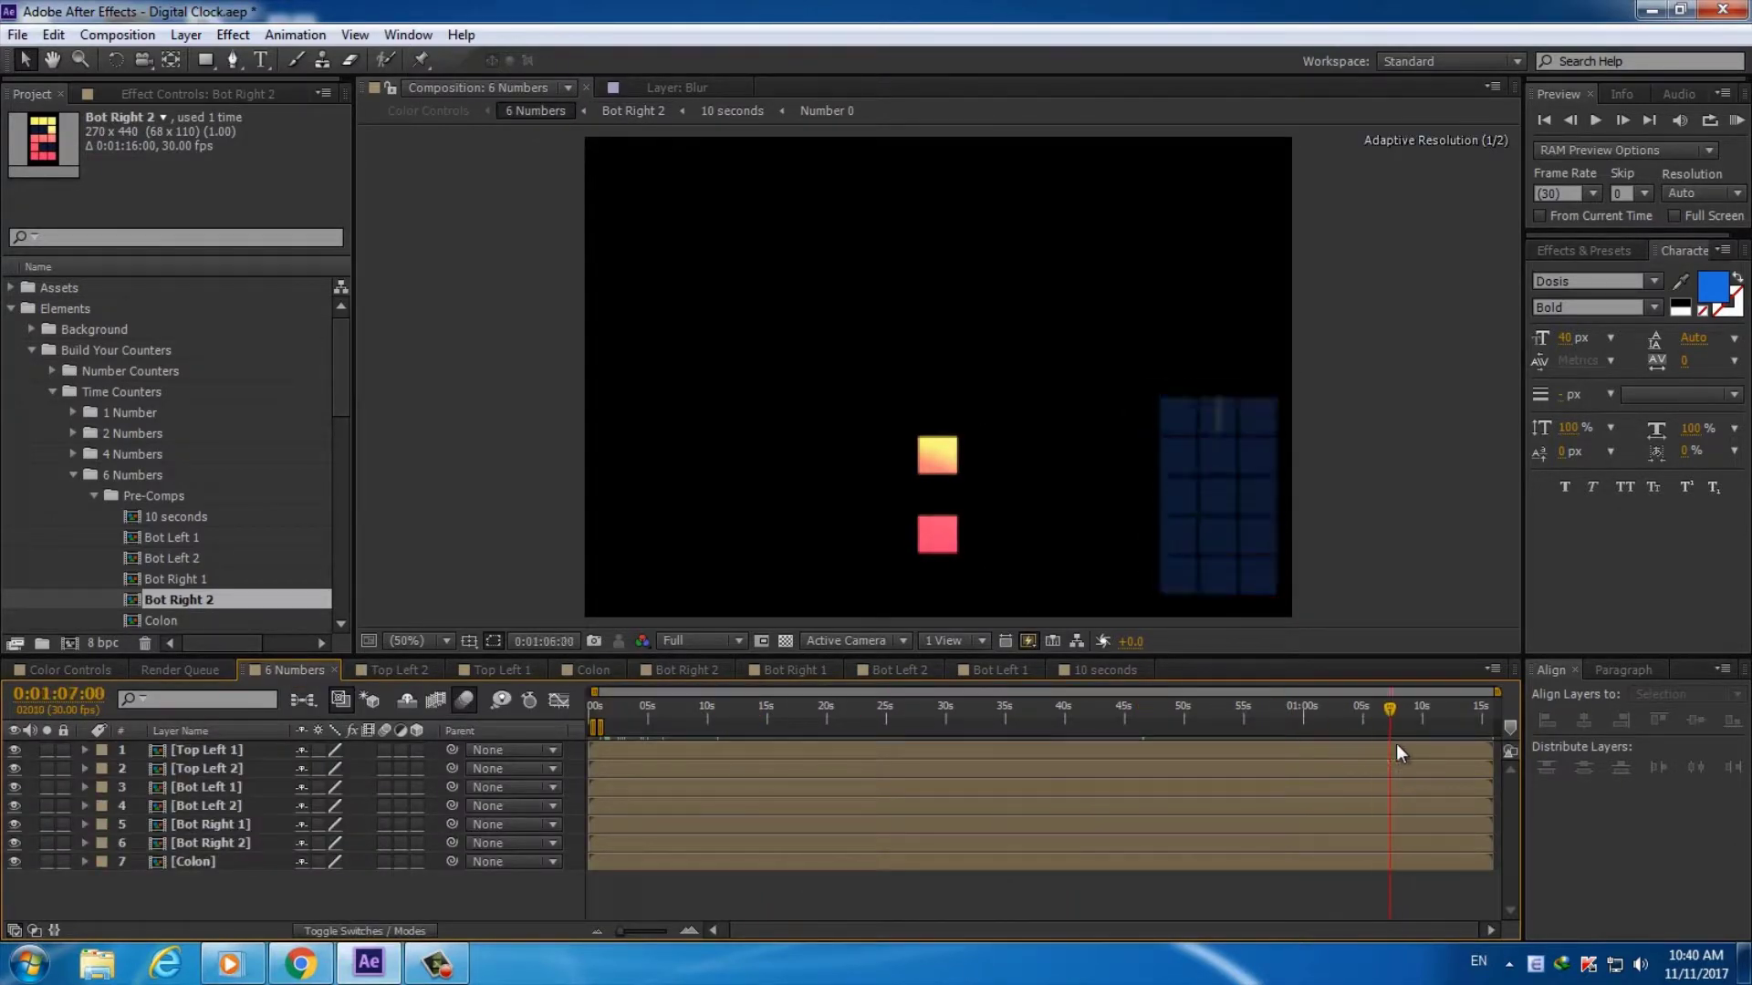
pyautogui.click(217, 825)
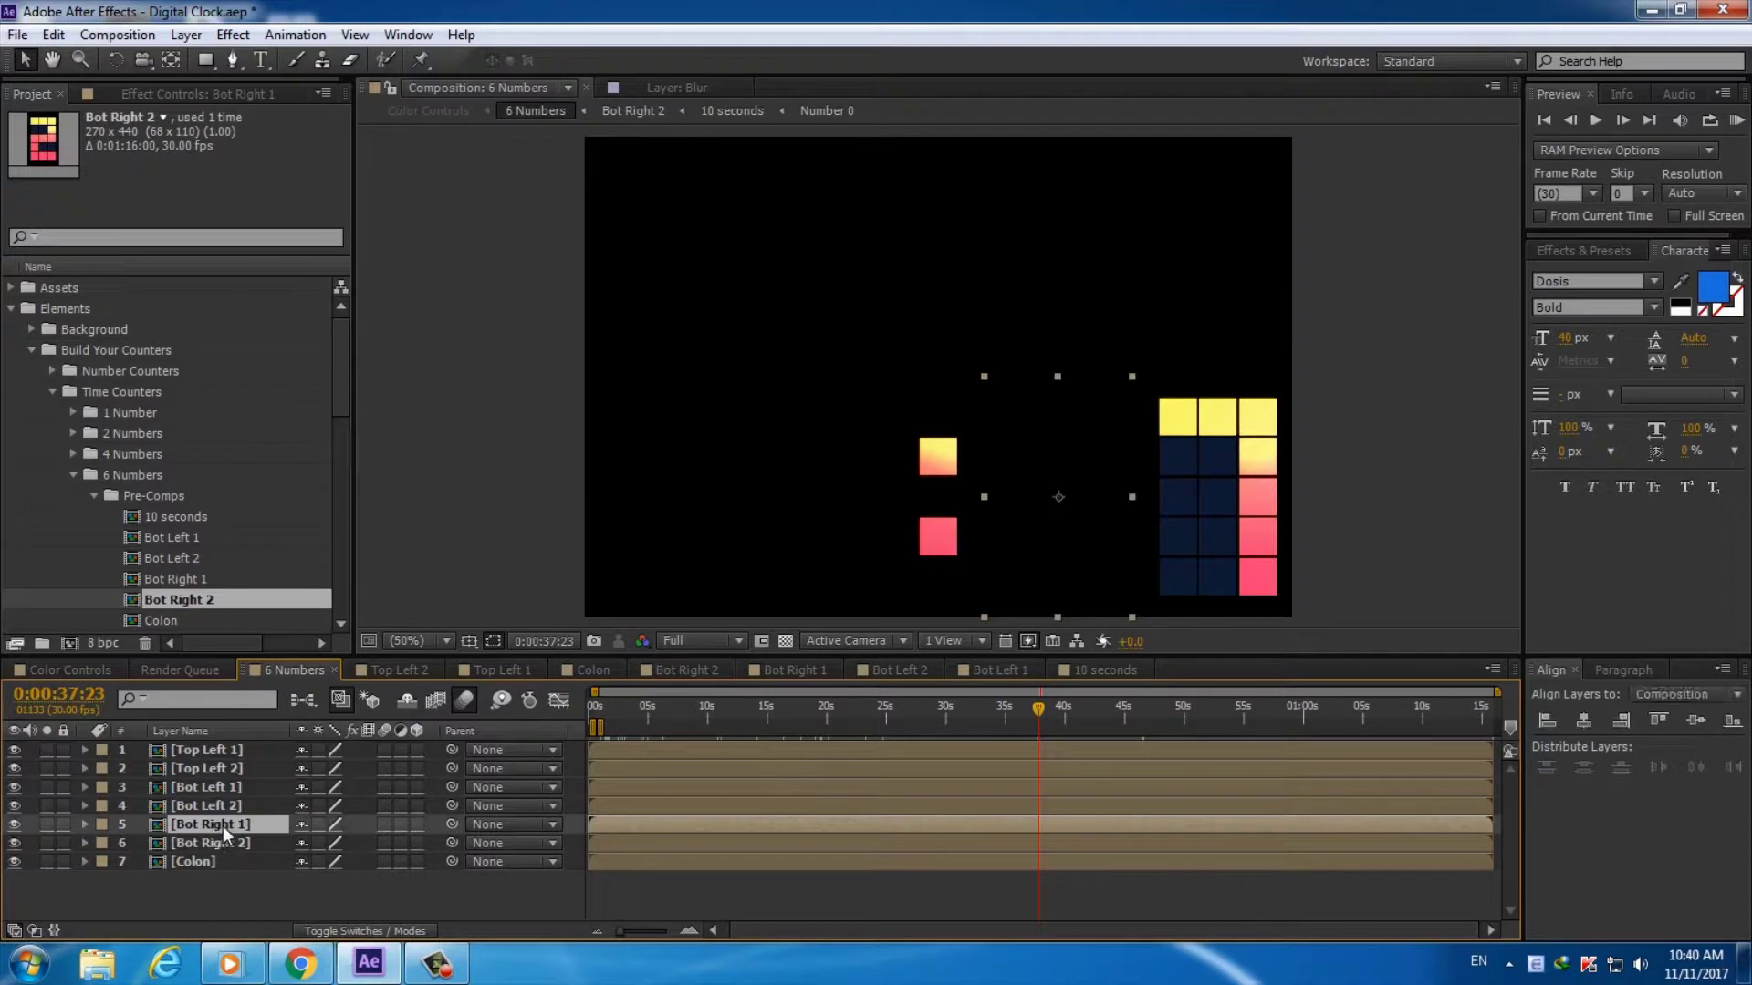
pyautogui.doubleClick(222, 825)
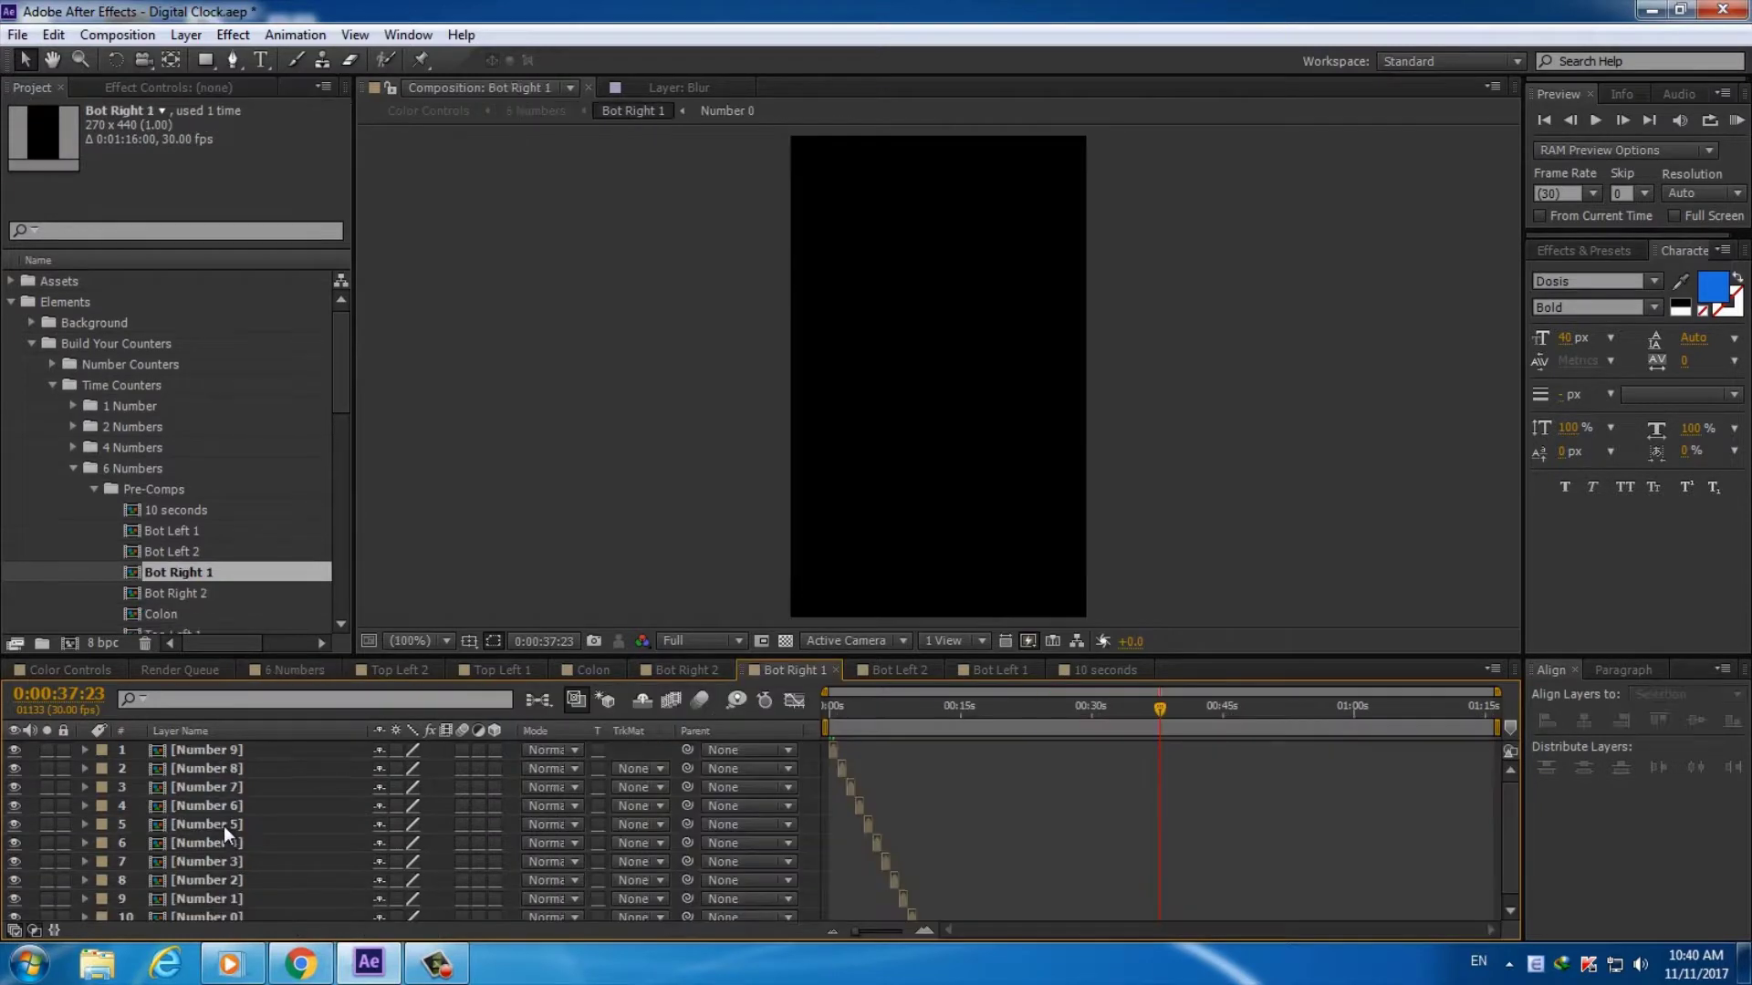
pyautogui.click(324, 786)
pyautogui.hotkey('ctrl', 'a')
pyautogui.press('Delete')
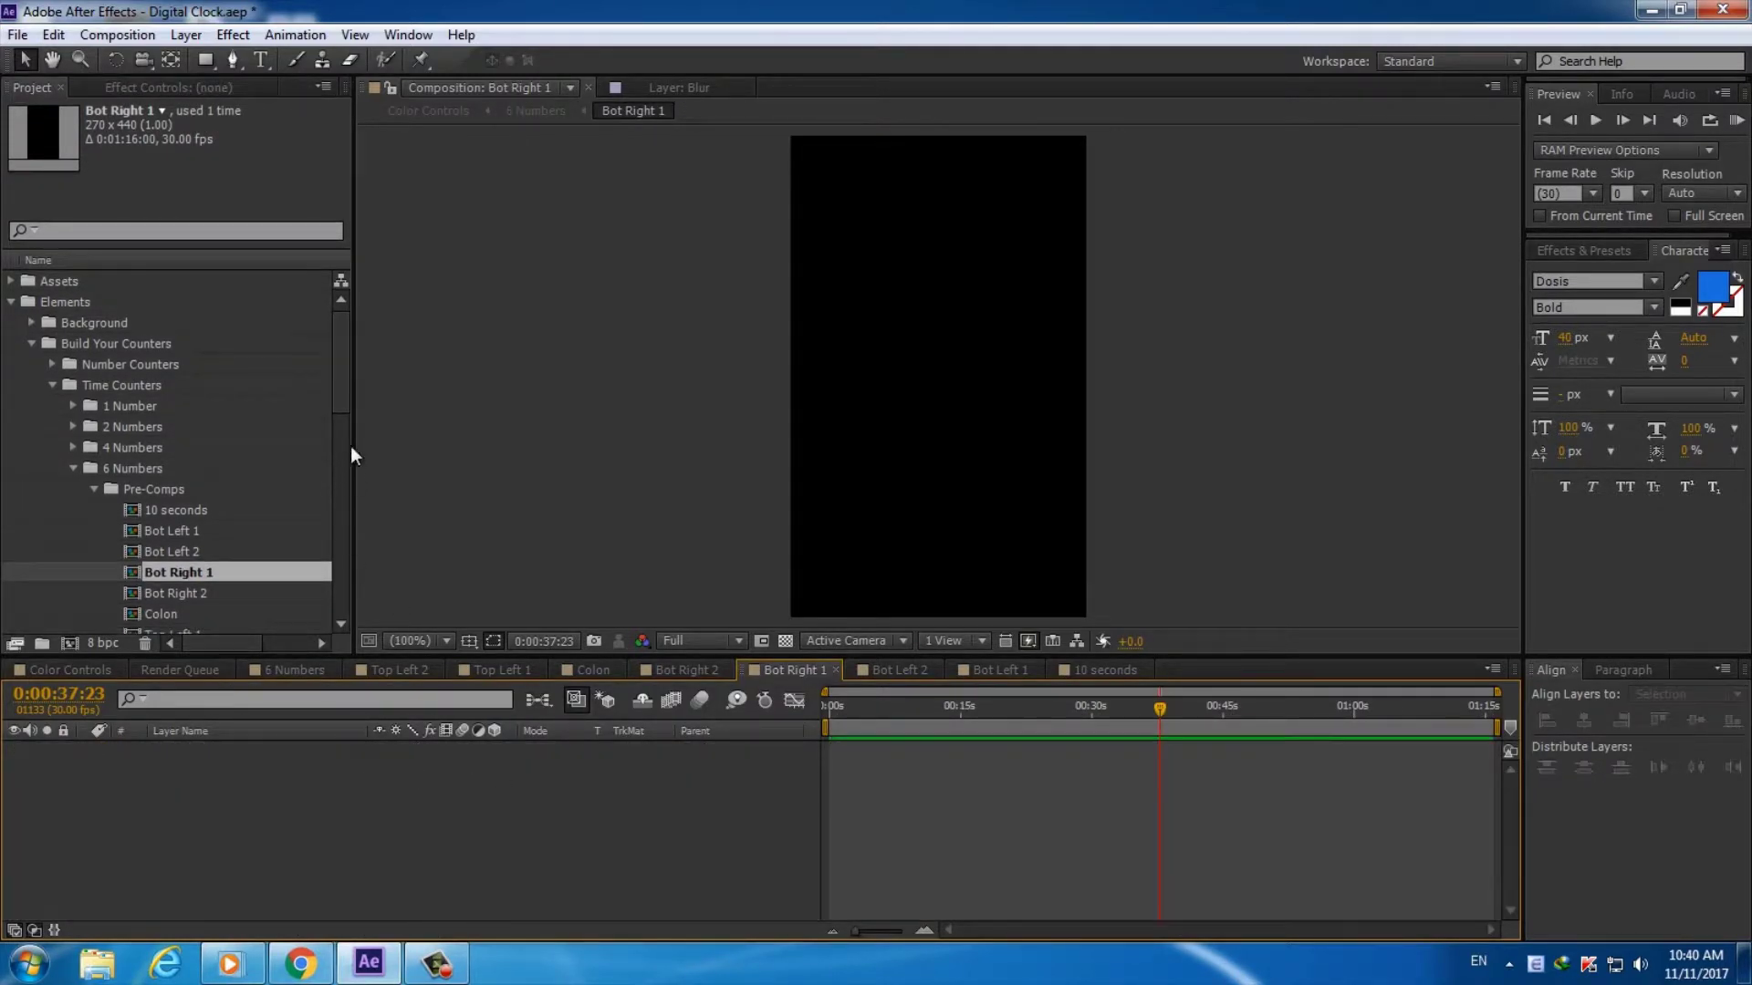
# Collapse the 1 Sec folder, expand 10 Secs, and select its Number 0 comp
pyautogui.moveTo(342, 387); pyautogui.dragTo(341, 522)
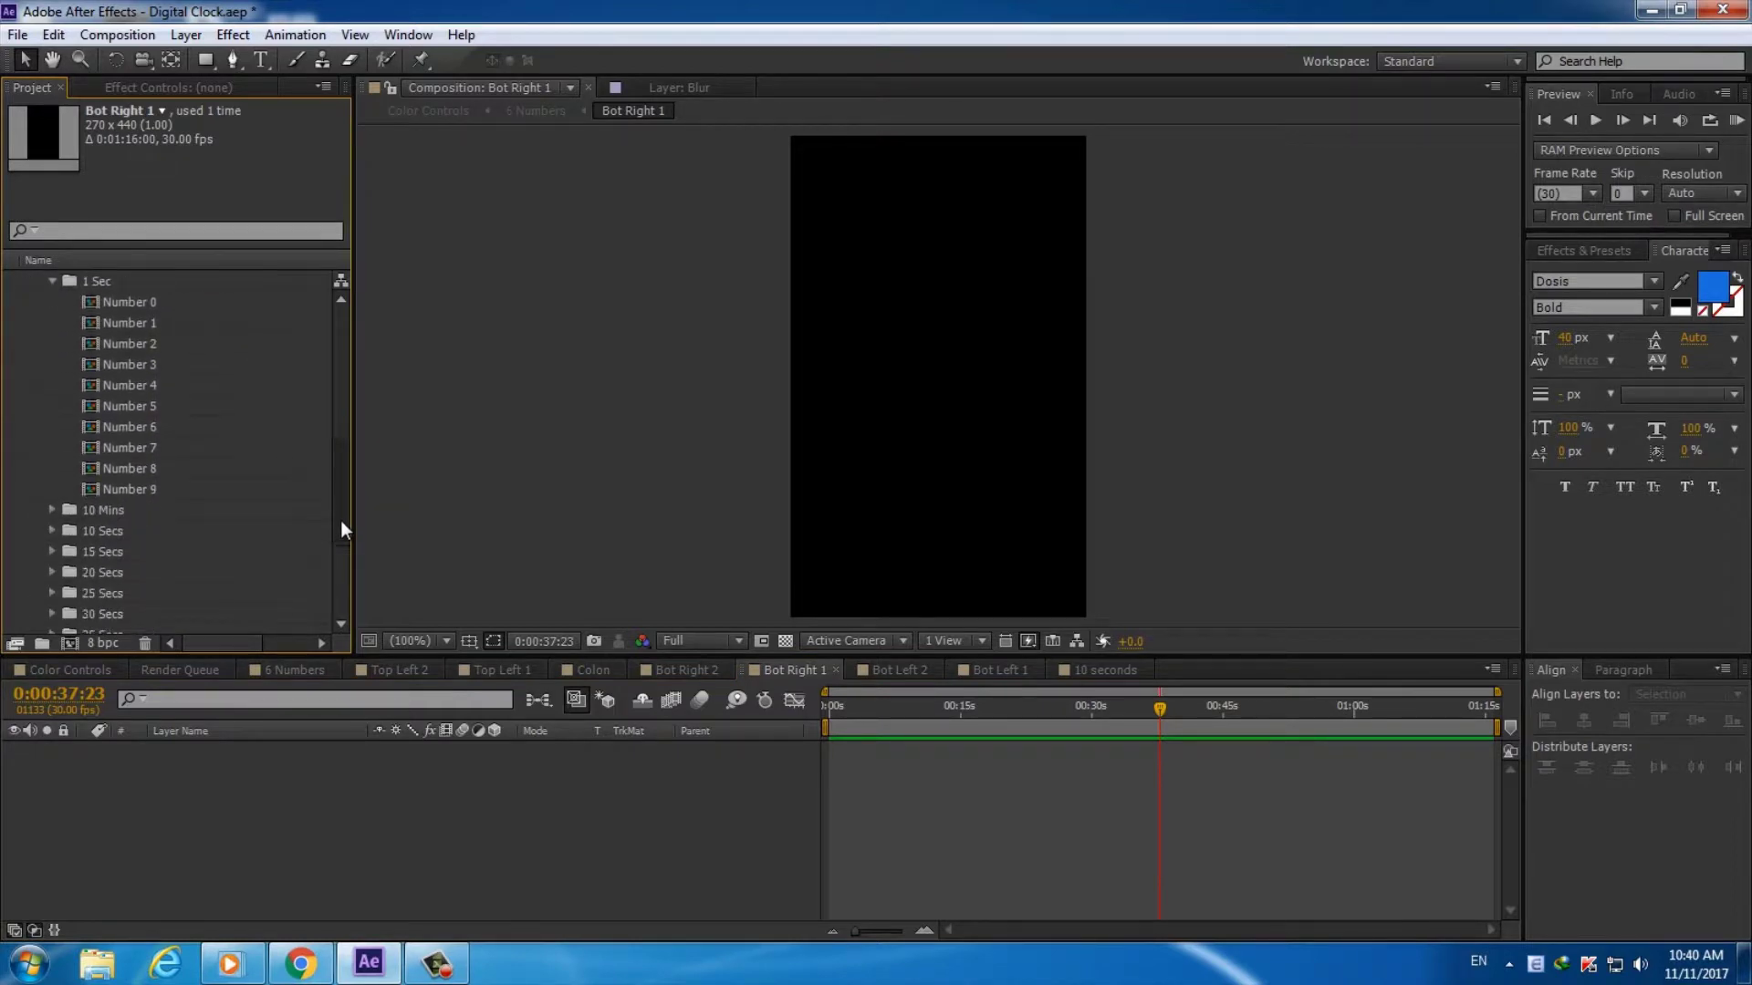
pyautogui.click(53, 281)
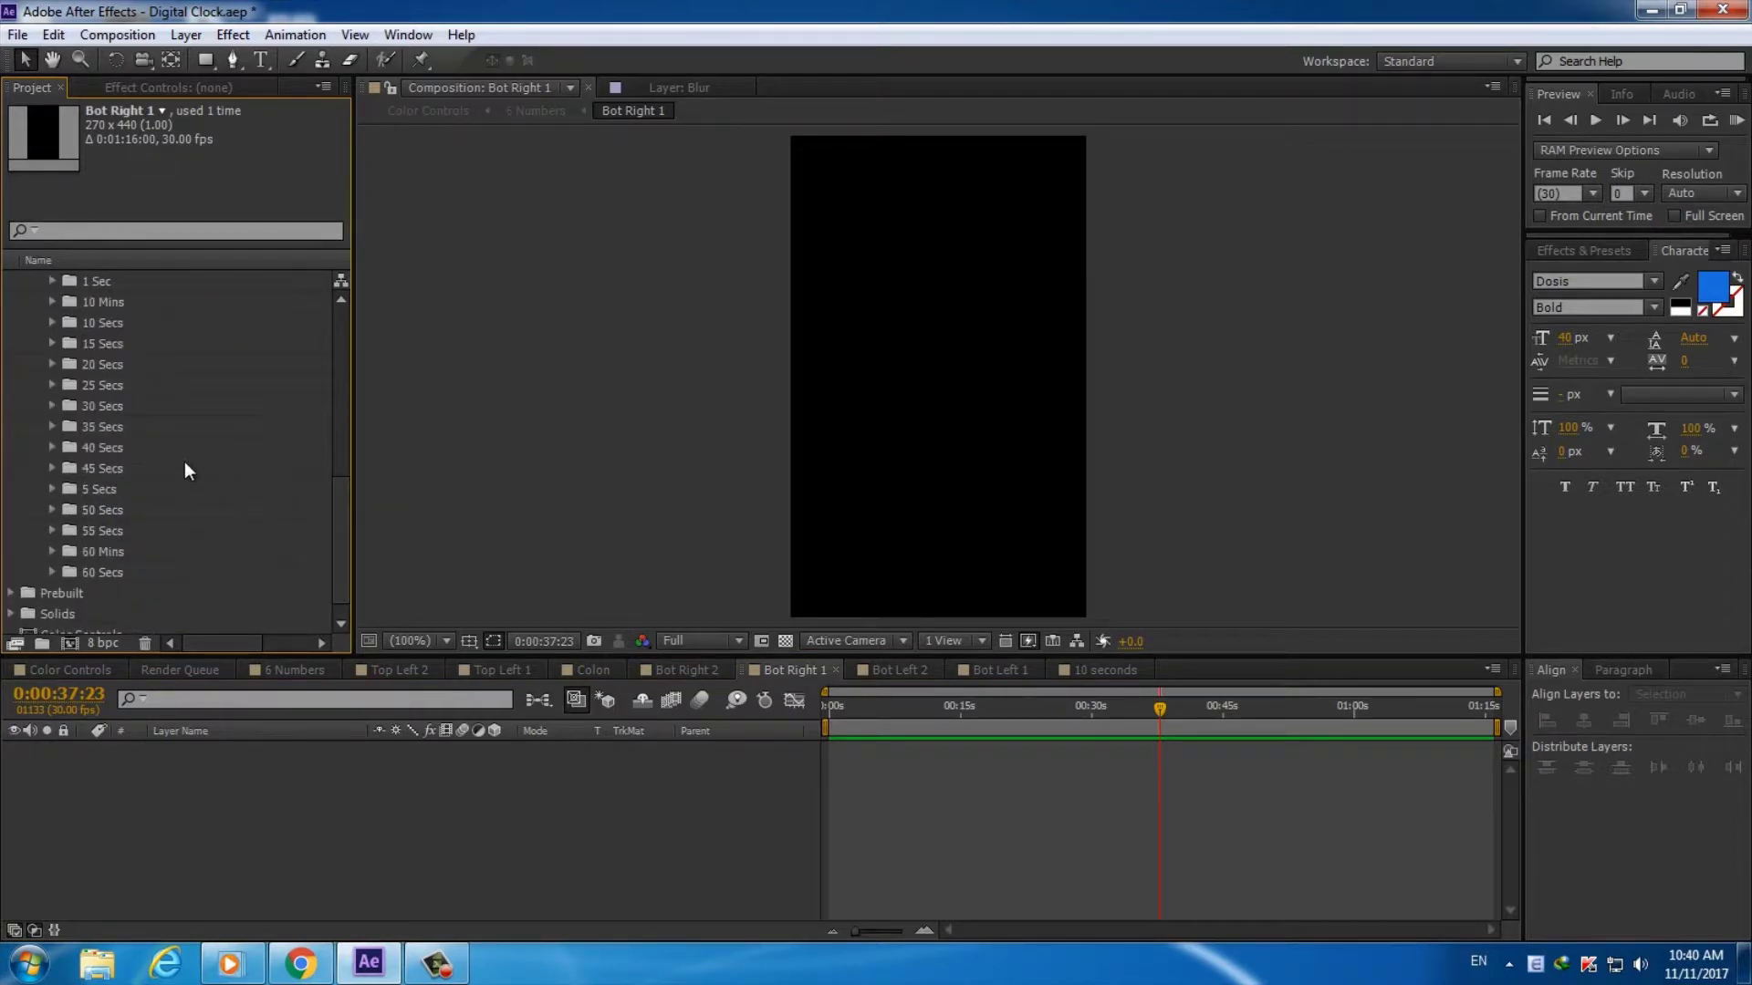
pyautogui.click(101, 310)
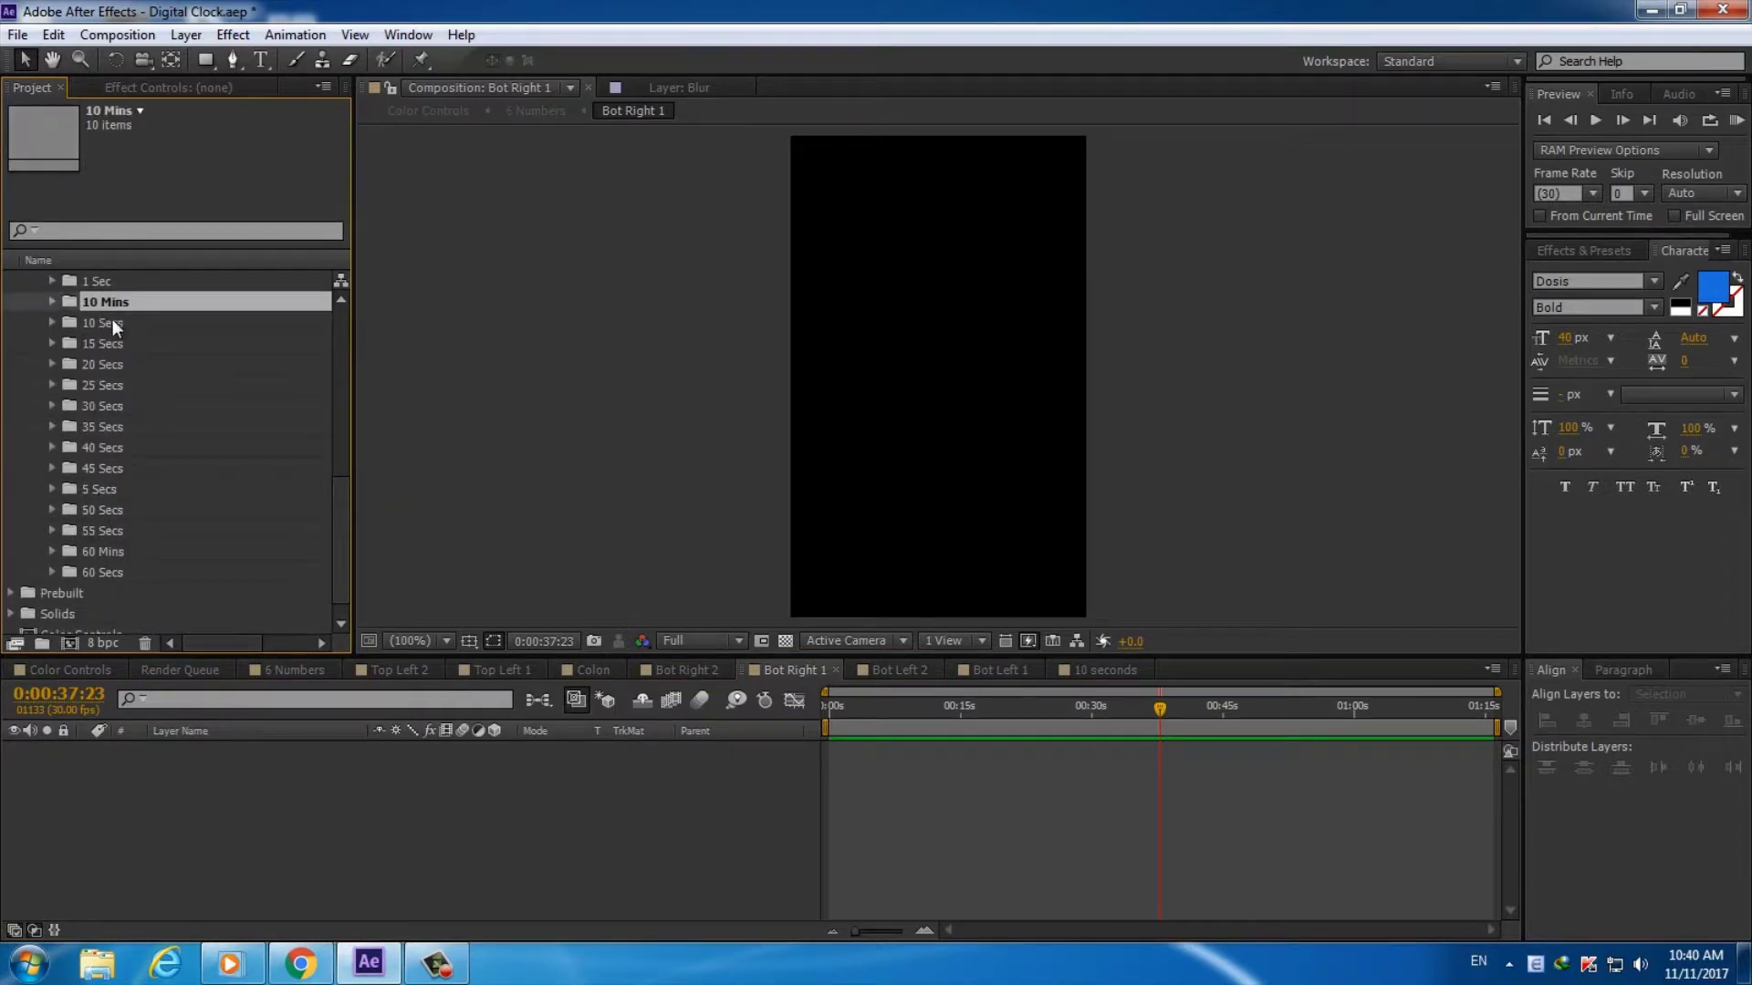
pyautogui.click(111, 323)
pyautogui.click(52, 322)
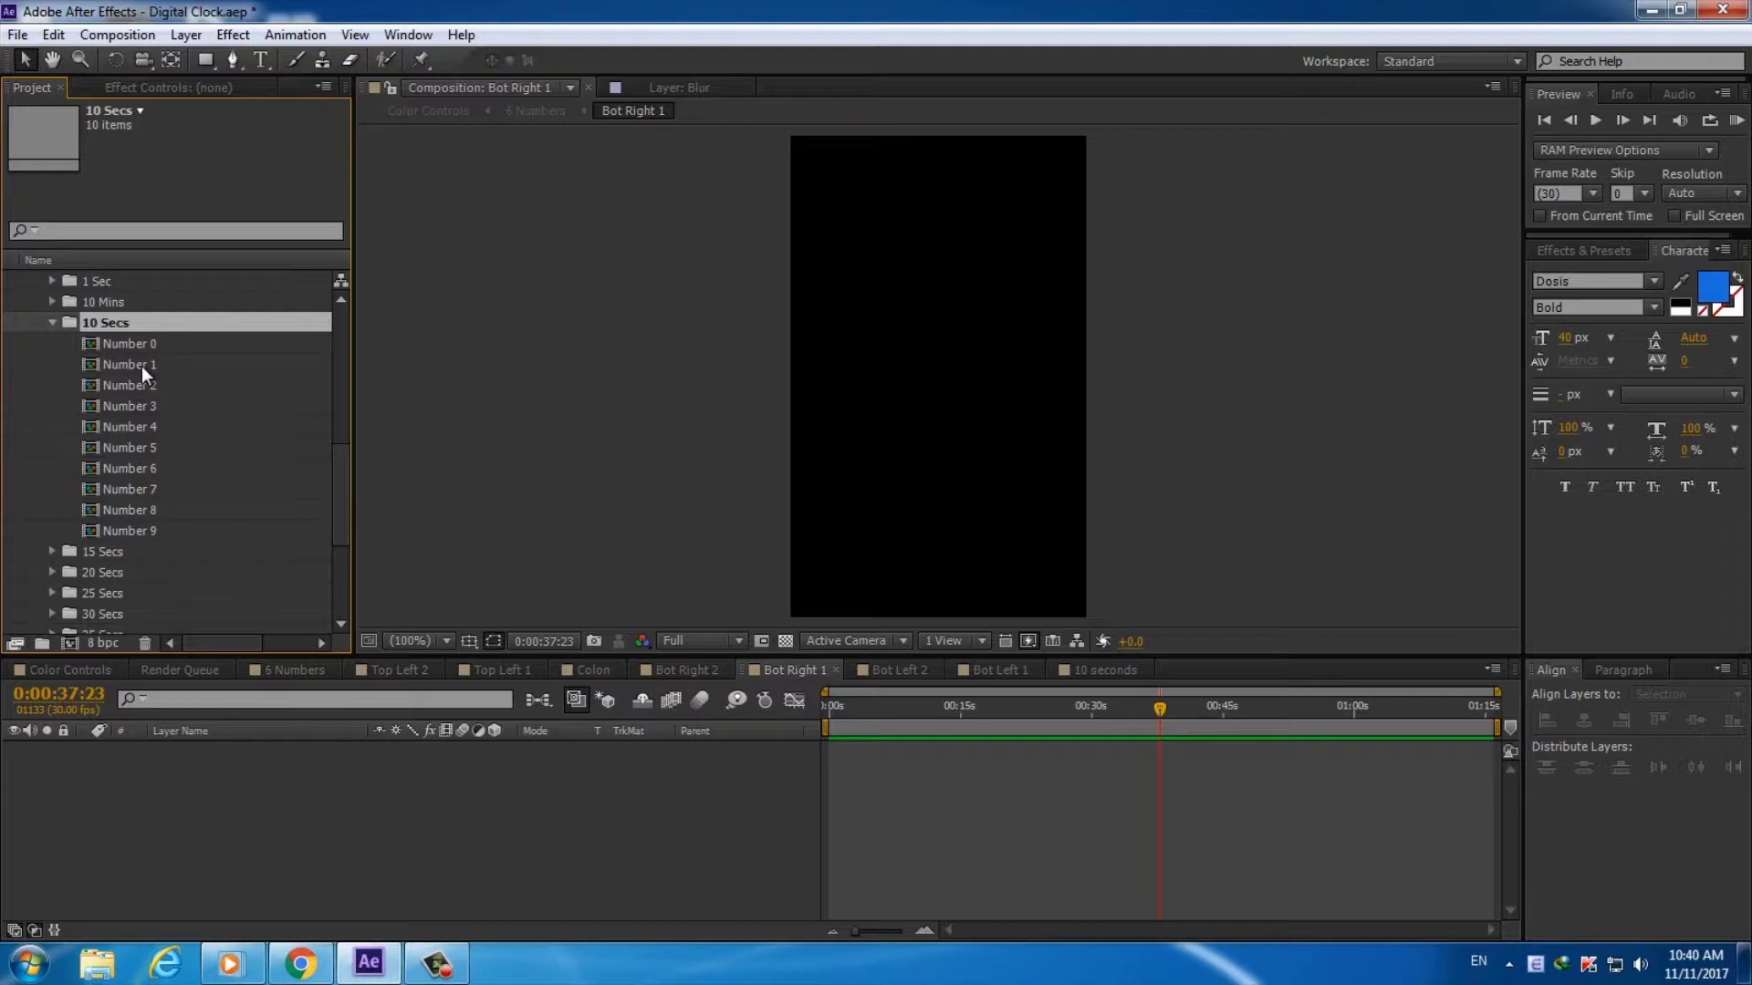
pyautogui.click(124, 350)
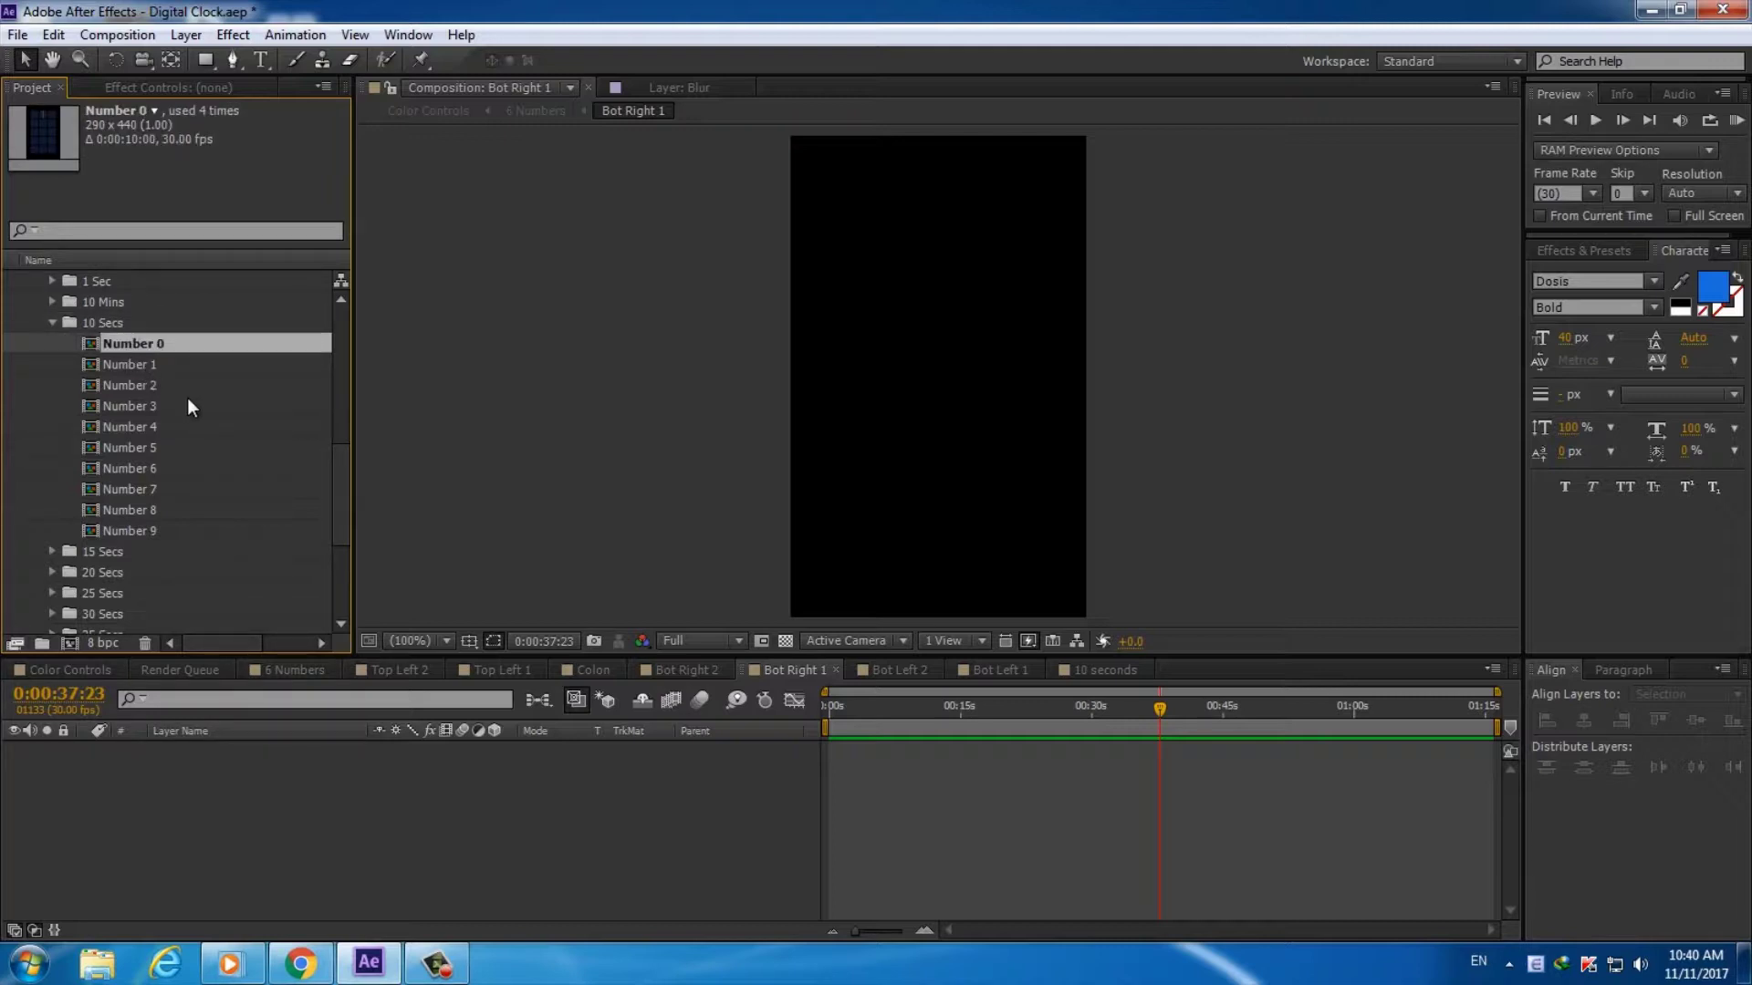
# Add the Number 0–9 comps as layers and move Number 1–9 to start after Number 0
pyautogui.keyDown('shift'); pyautogui.click(149, 523); pyautogui.keyUp('shift')
pyautogui.moveTo(151, 360)
pyautogui.mouseDown()
pyautogui.moveTo(203, 770)
pyautogui.moveTo(256, 751)
pyautogui.mouseUp()
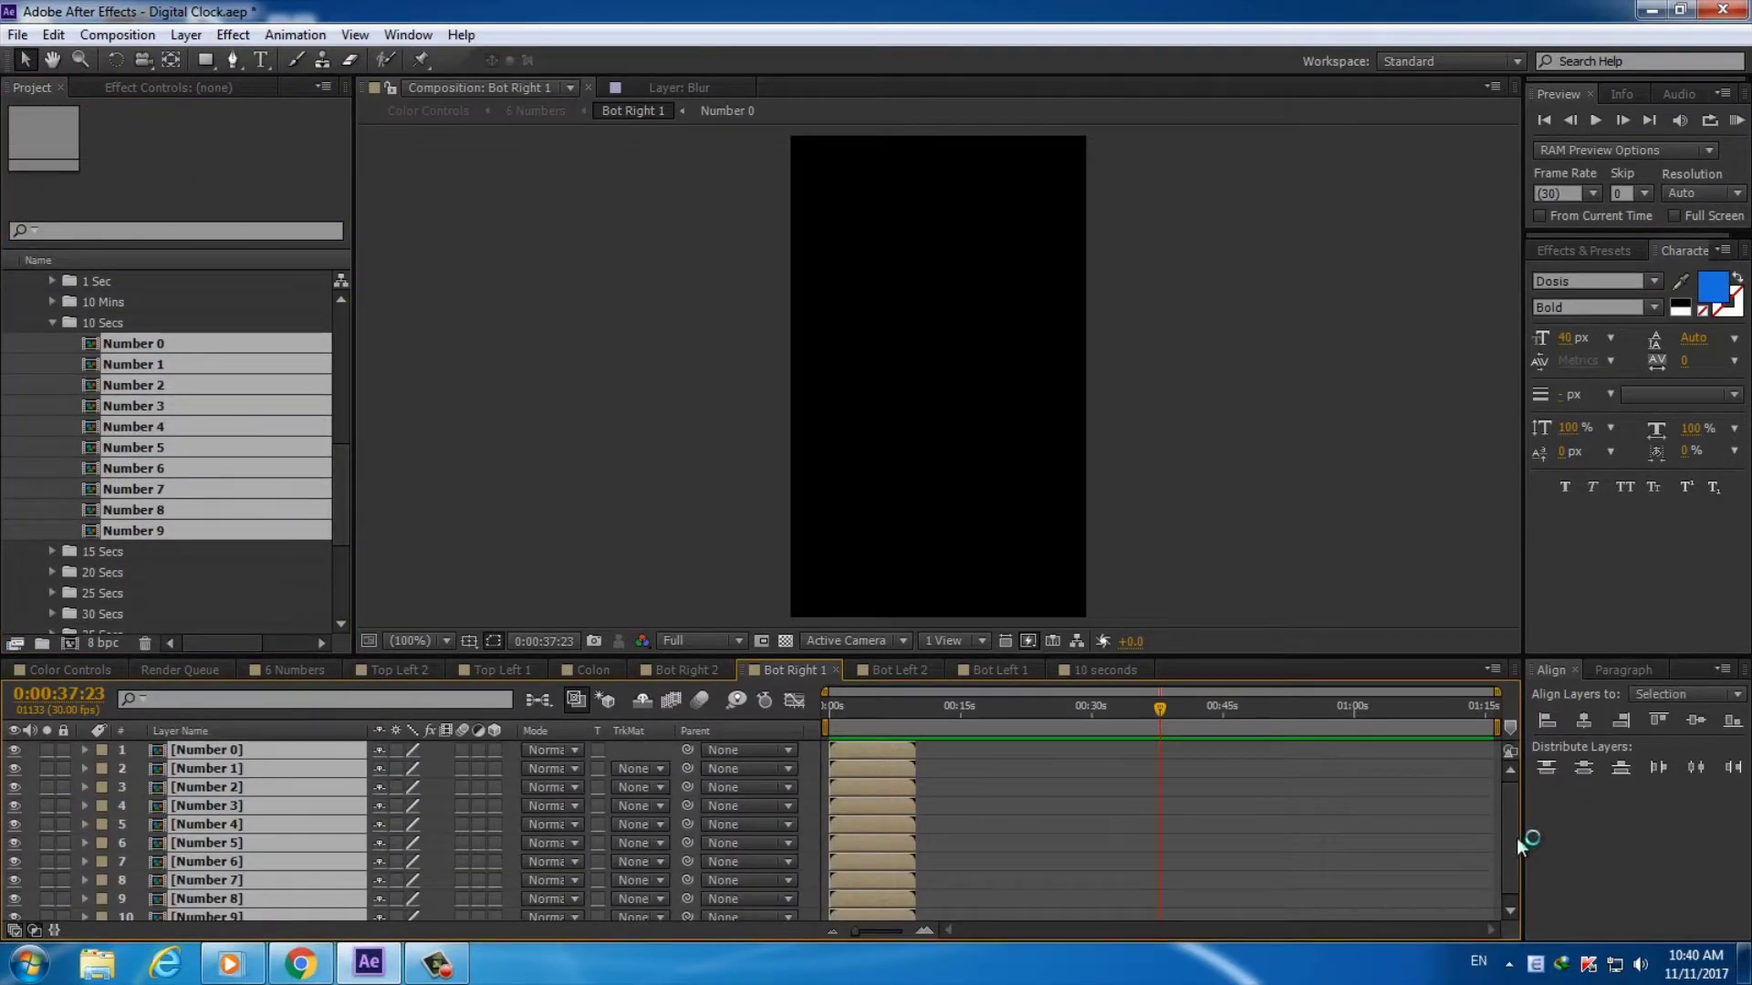
pyautogui.scroll(-1, 1157, 832)
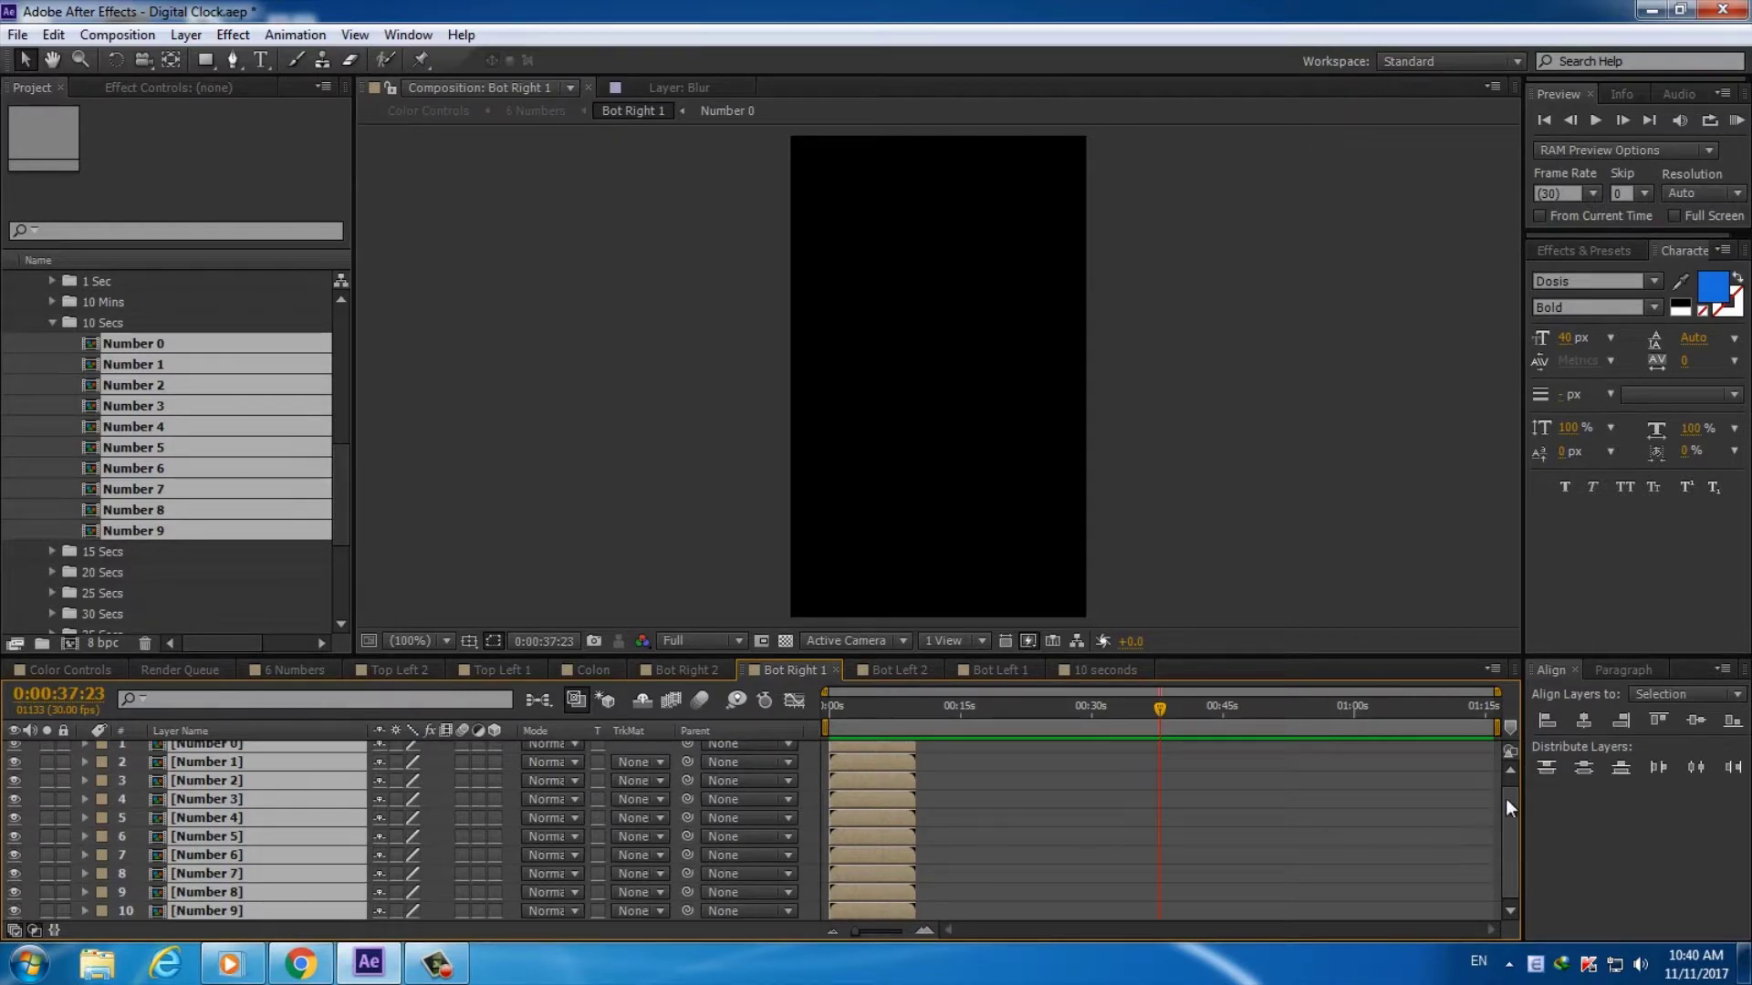
pyautogui.scroll(1, 1506, 801)
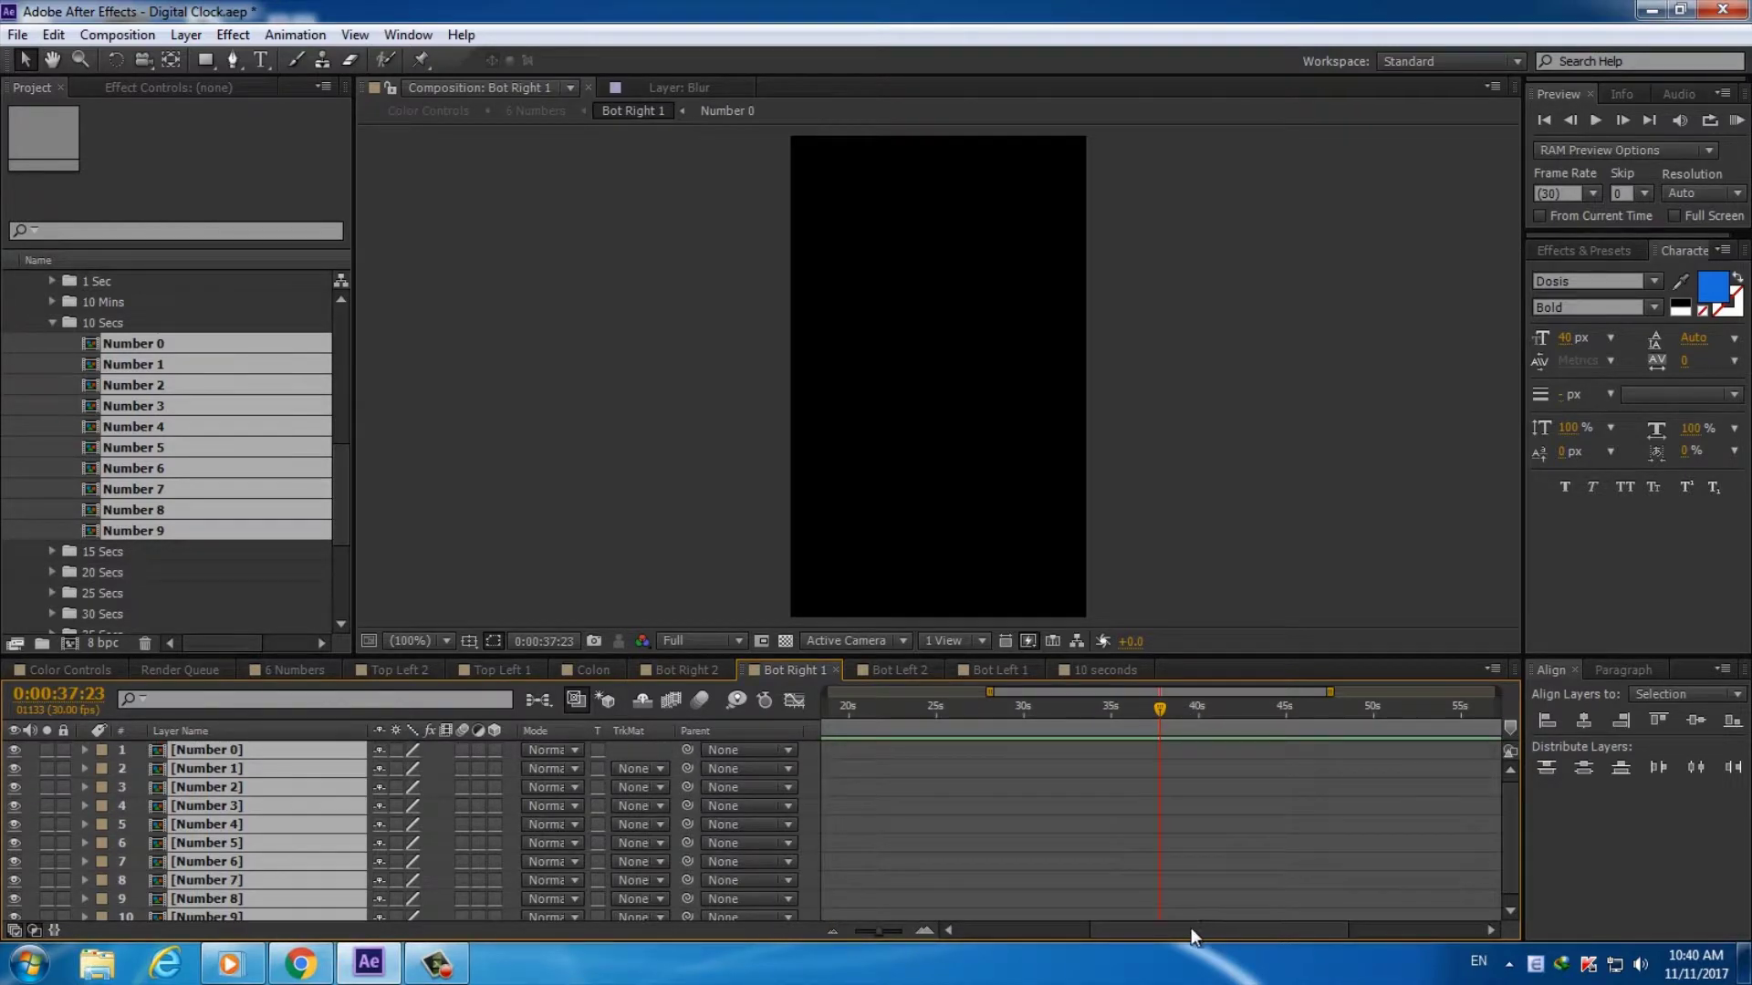
pyautogui.moveTo(856, 931); pyautogui.dragTo(1013, 932)
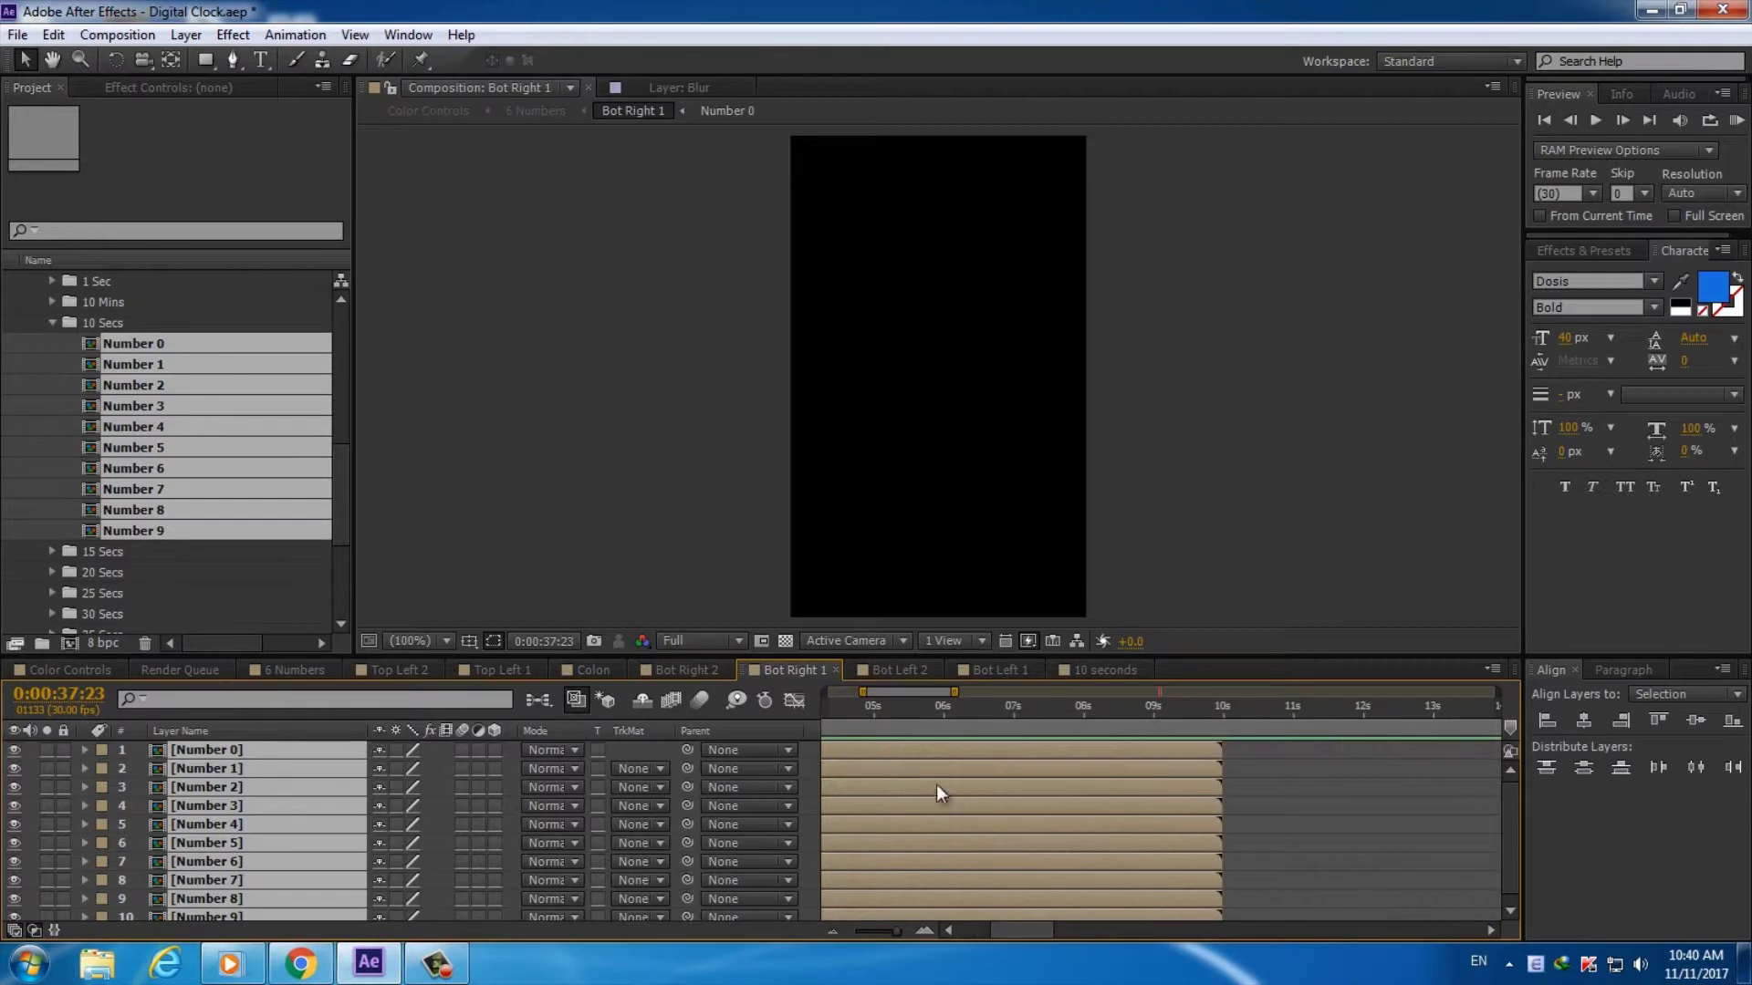
pyautogui.keyDown('shift'); pyautogui.click(863, 773); pyautogui.keyUp('shift')
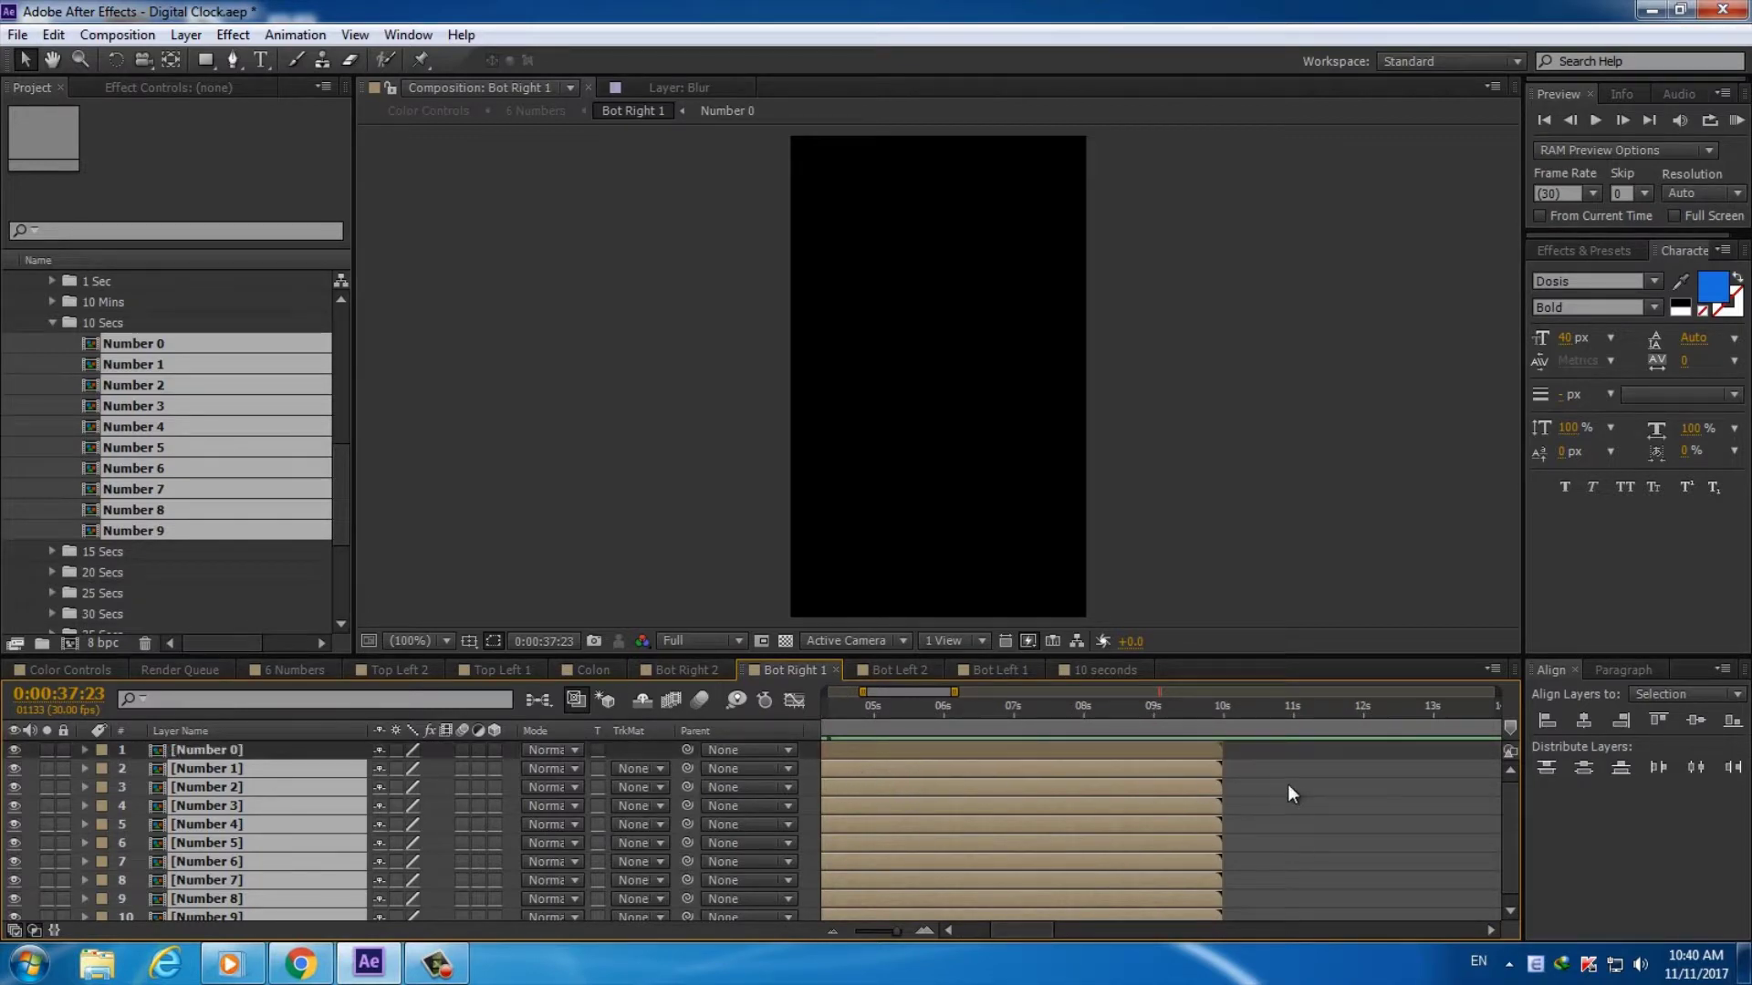
pyautogui.moveTo(1288, 786)
pyautogui.mouseDown()
pyautogui.moveTo(1388, 775)
pyautogui.moveTo(1341, 771)
pyautogui.mouseUp()
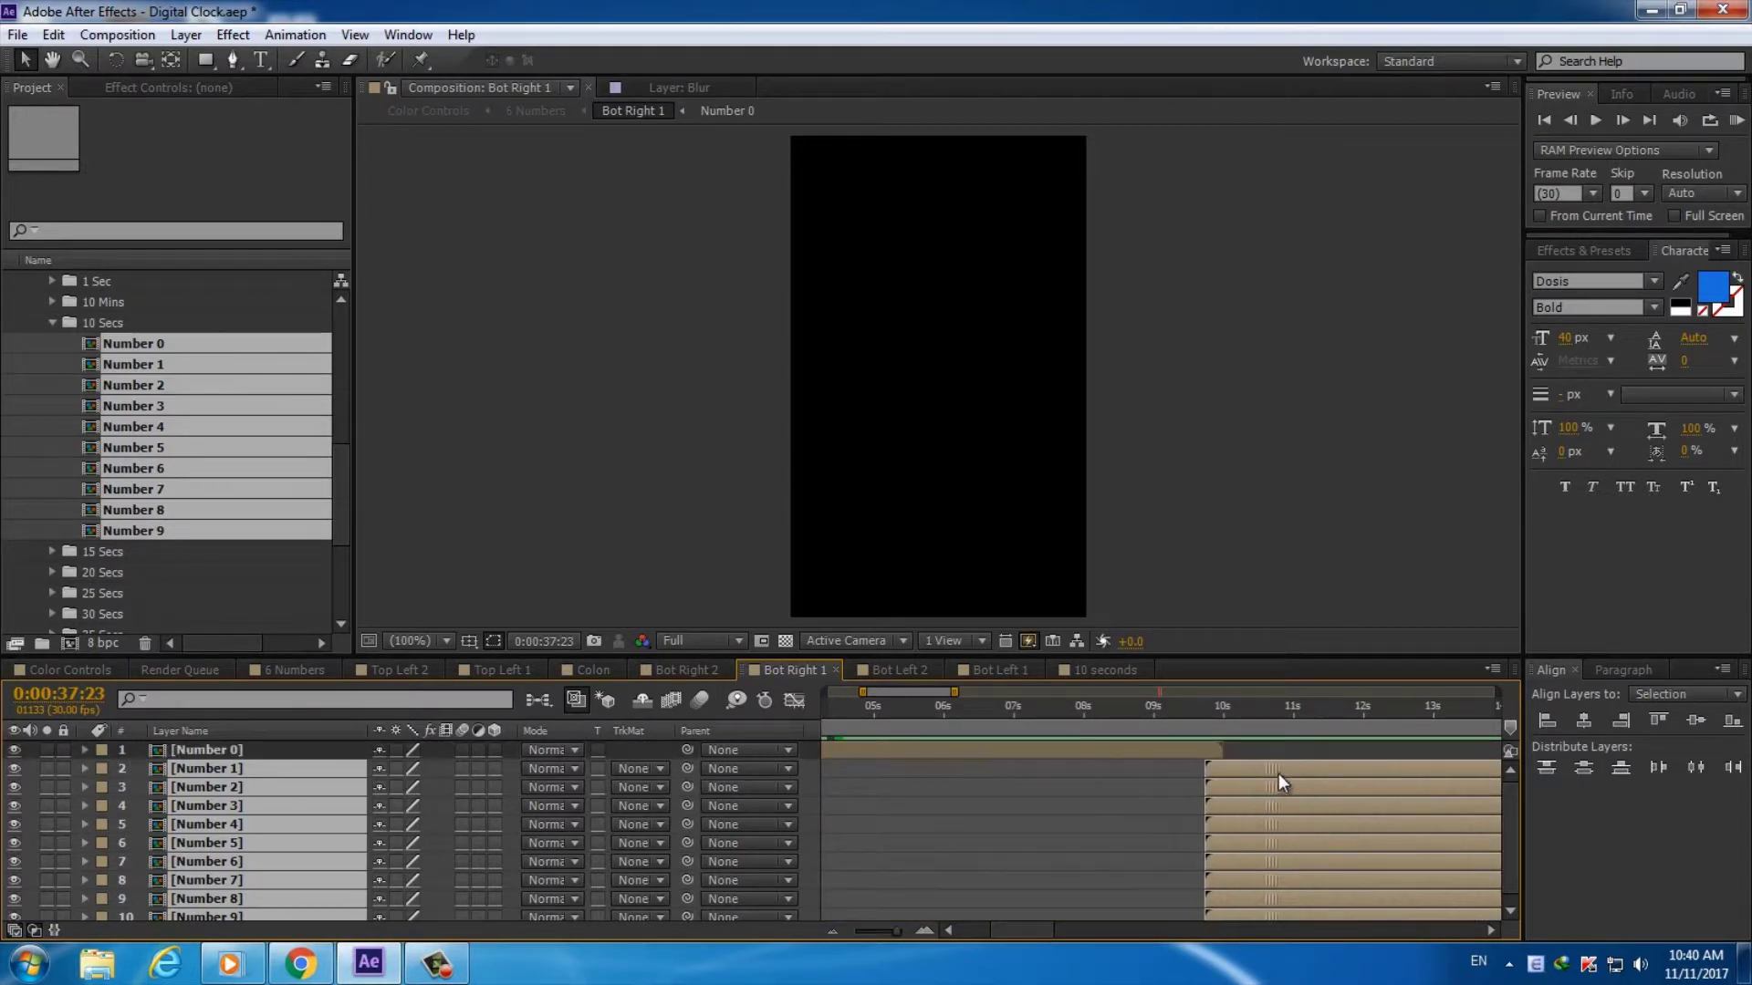
pyautogui.moveTo(1215, 775); pyautogui.dragTo(1289, 772)
# Stagger the layers so Number 2–9 start at 20 seconds and Number 4–9 at 40 seconds
pyautogui.click(892, 931)
pyautogui.hscroll(-5, 900, 933)
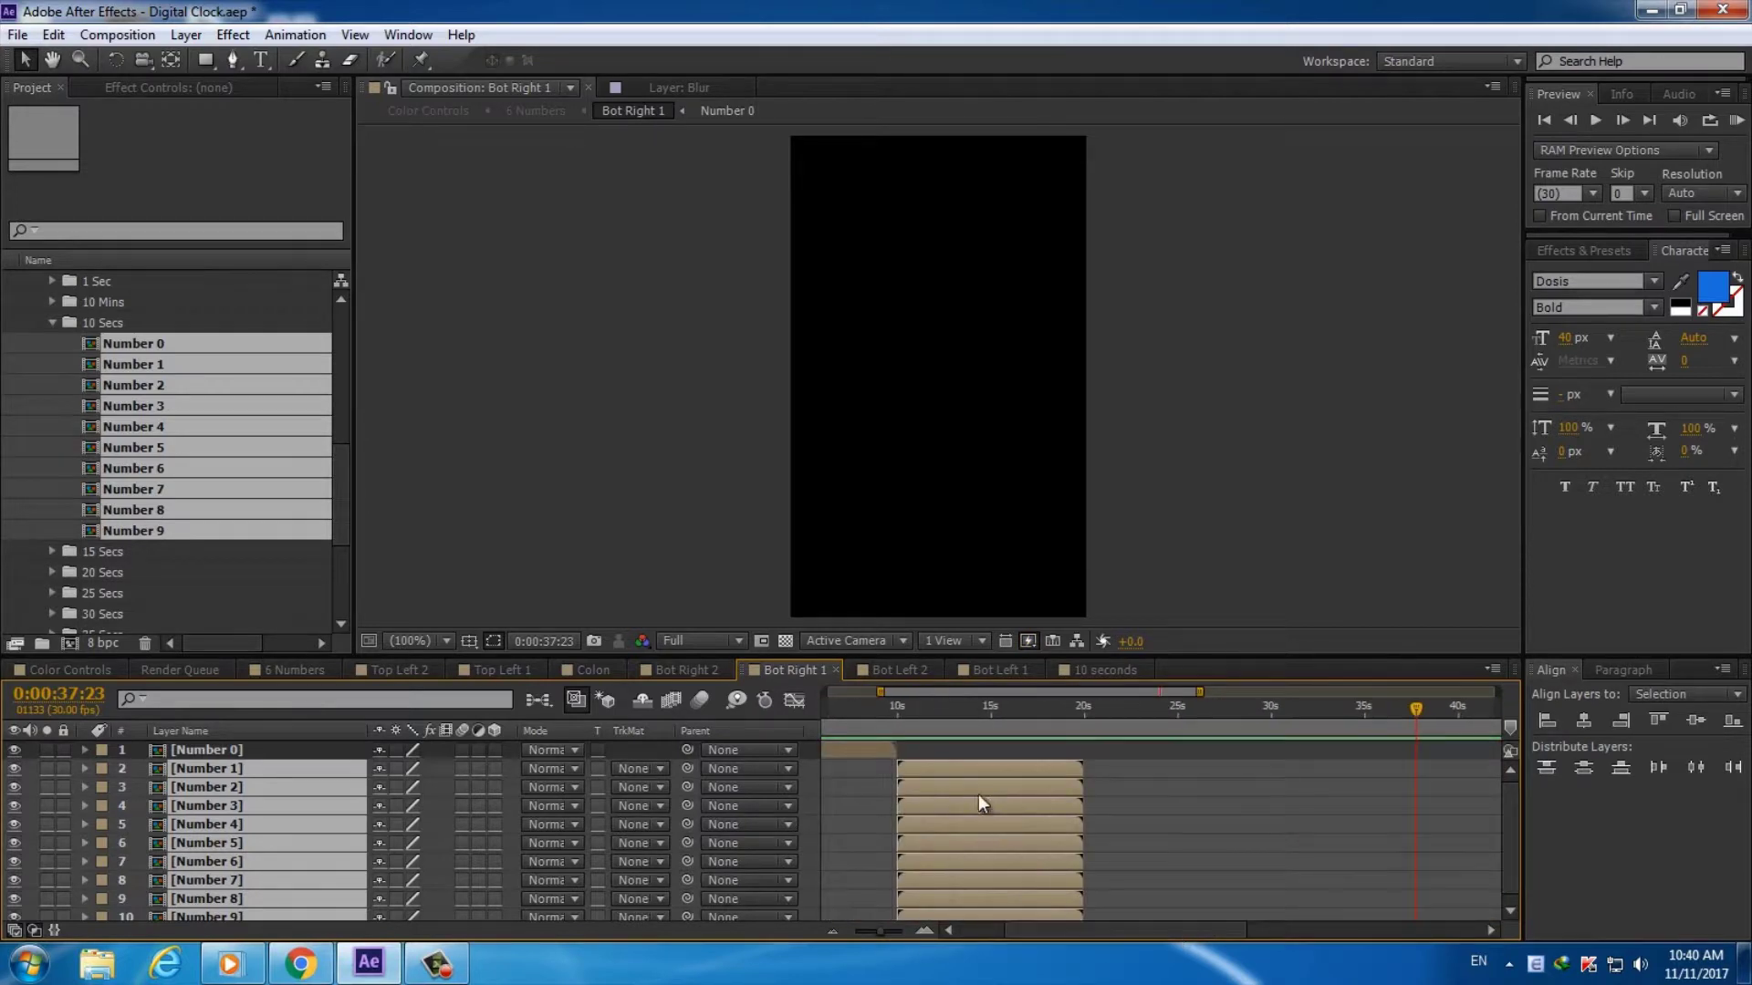
pyautogui.keyDown('shift'); pyautogui.click(978, 770); pyautogui.keyUp('shift')
pyautogui.moveTo(983, 791); pyautogui.dragTo(1323, 814)
pyautogui.keyDown('shift'); pyautogui.click(1148, 789); pyautogui.keyUp('shift')
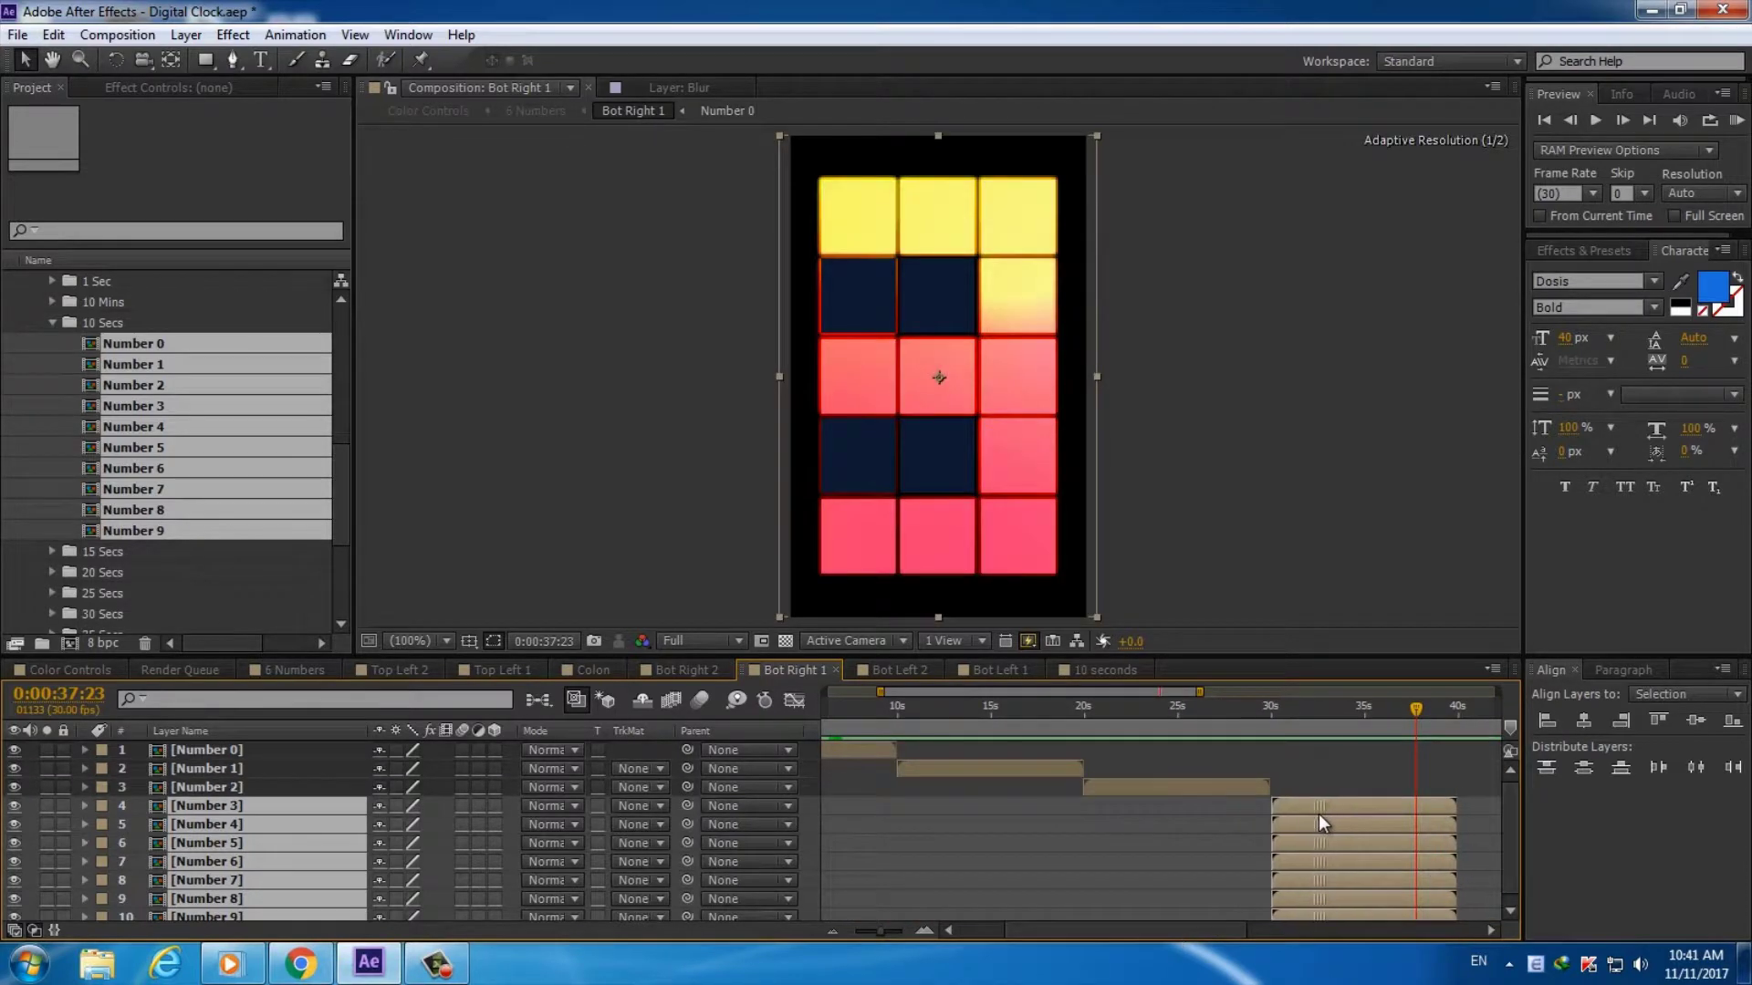
pyautogui.hscroll(3, 1109, 928)
pyautogui.keyDown('shift'); pyautogui.click(1181, 807); pyautogui.keyUp('shift')
pyautogui.moveTo(1186, 825); pyautogui.dragTo(1360, 835)
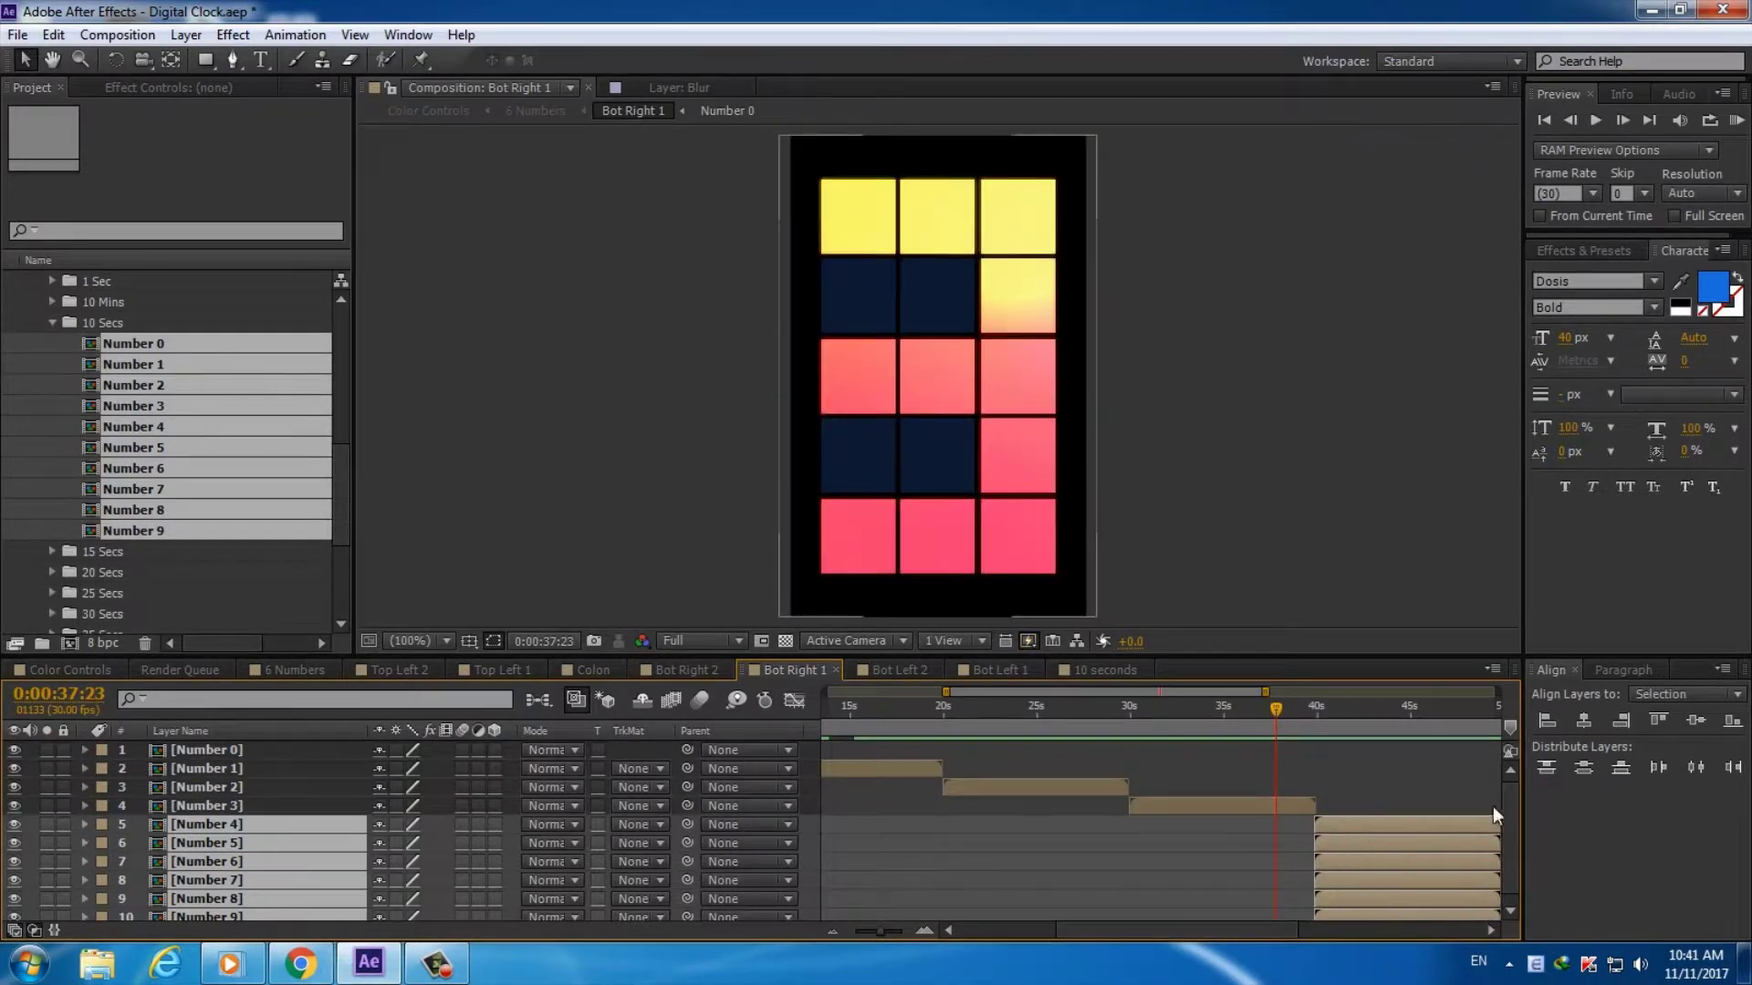
# Delete the Number 6–9 layers and slide Number 5 to start at 50 seconds
pyautogui.scroll(-1, 1492, 806)
pyautogui.click(907, 878)
pyautogui.keyDown('shift'); pyautogui.click(233, 861); pyautogui.keyUp('shift')
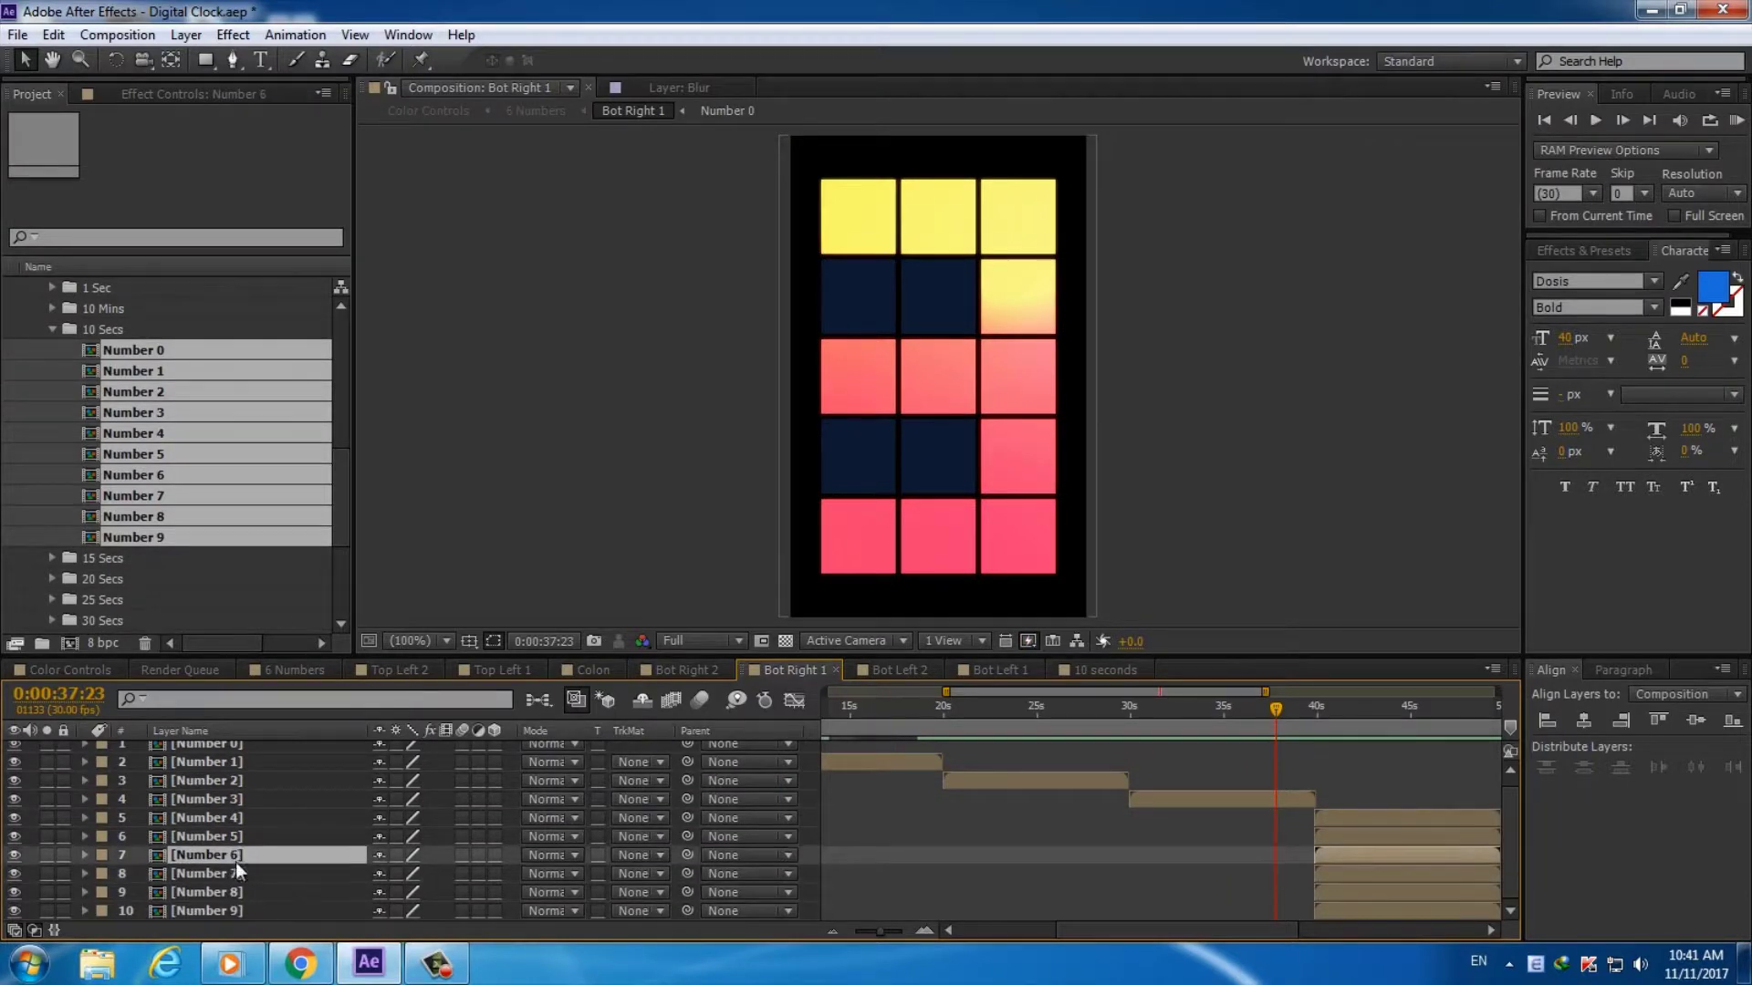
pyautogui.press('Delete')
pyautogui.moveTo(1065, 931); pyautogui.dragTo(1197, 930)
pyautogui.moveTo(990, 845); pyautogui.dragTo(1169, 845)
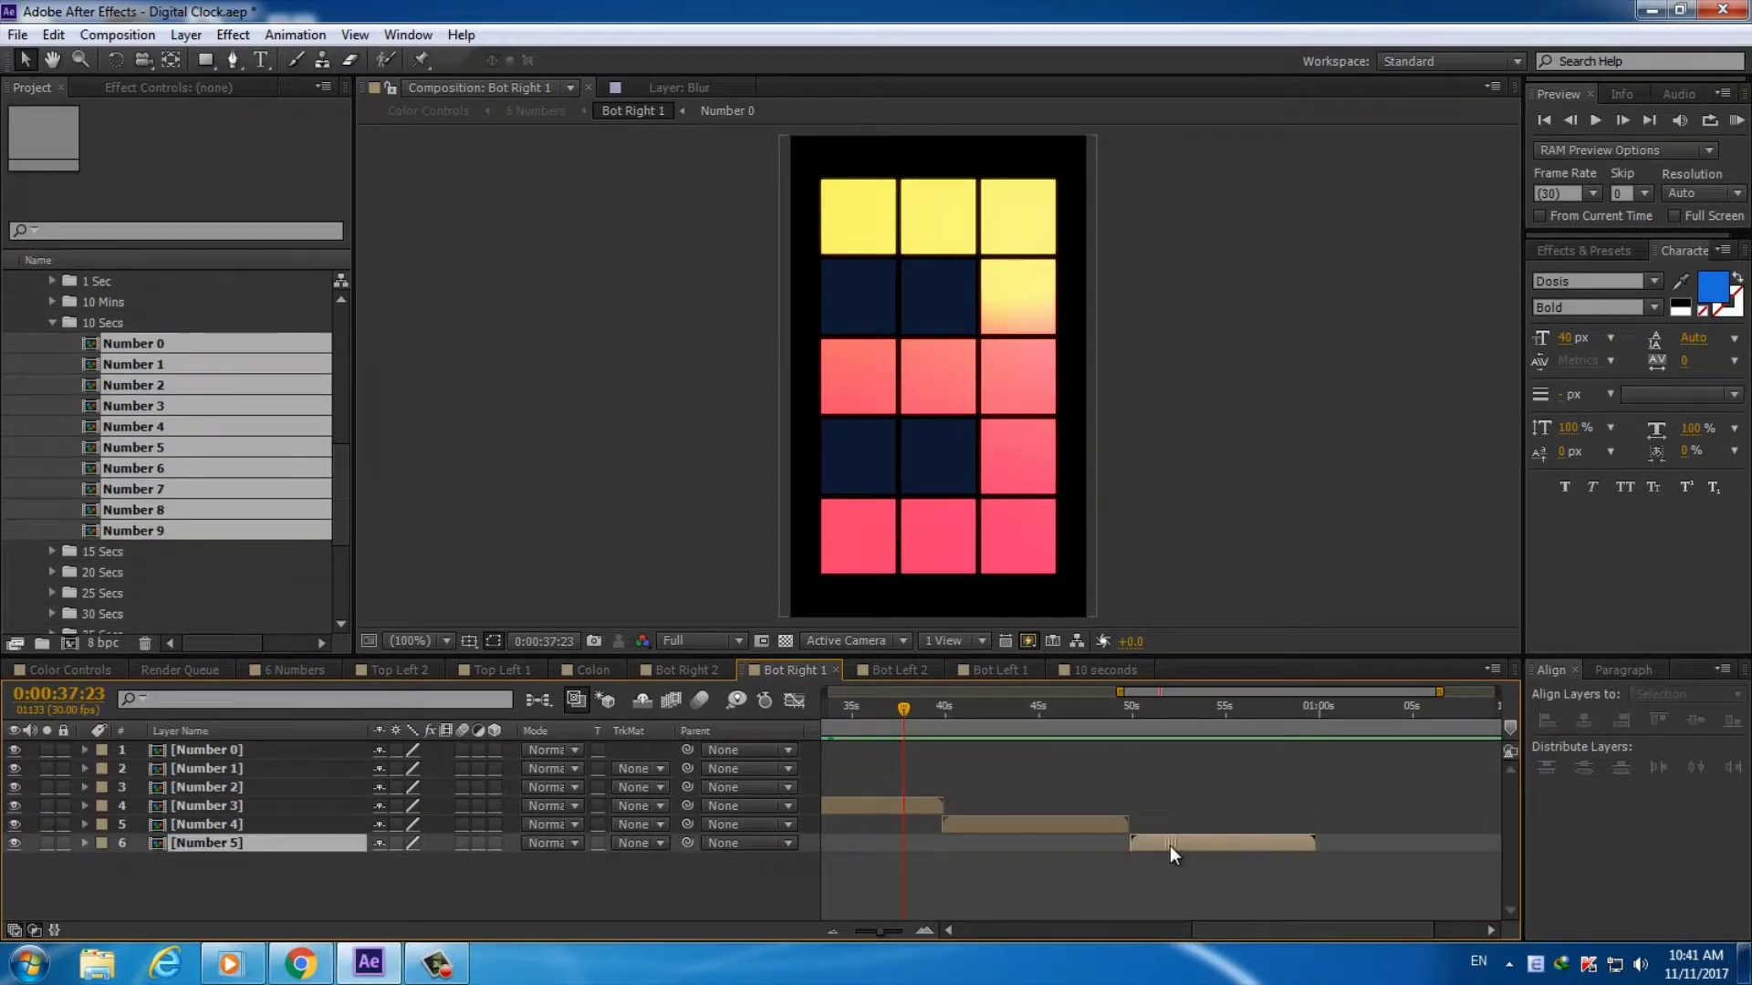
pyautogui.click(999, 824)
# Check the layer handoffs near 20, 30 and 40 seconds
pyautogui.click(834, 933)
pyautogui.click(848, 708)
pyautogui.moveTo(848, 708); pyautogui.dragTo(1001, 708)
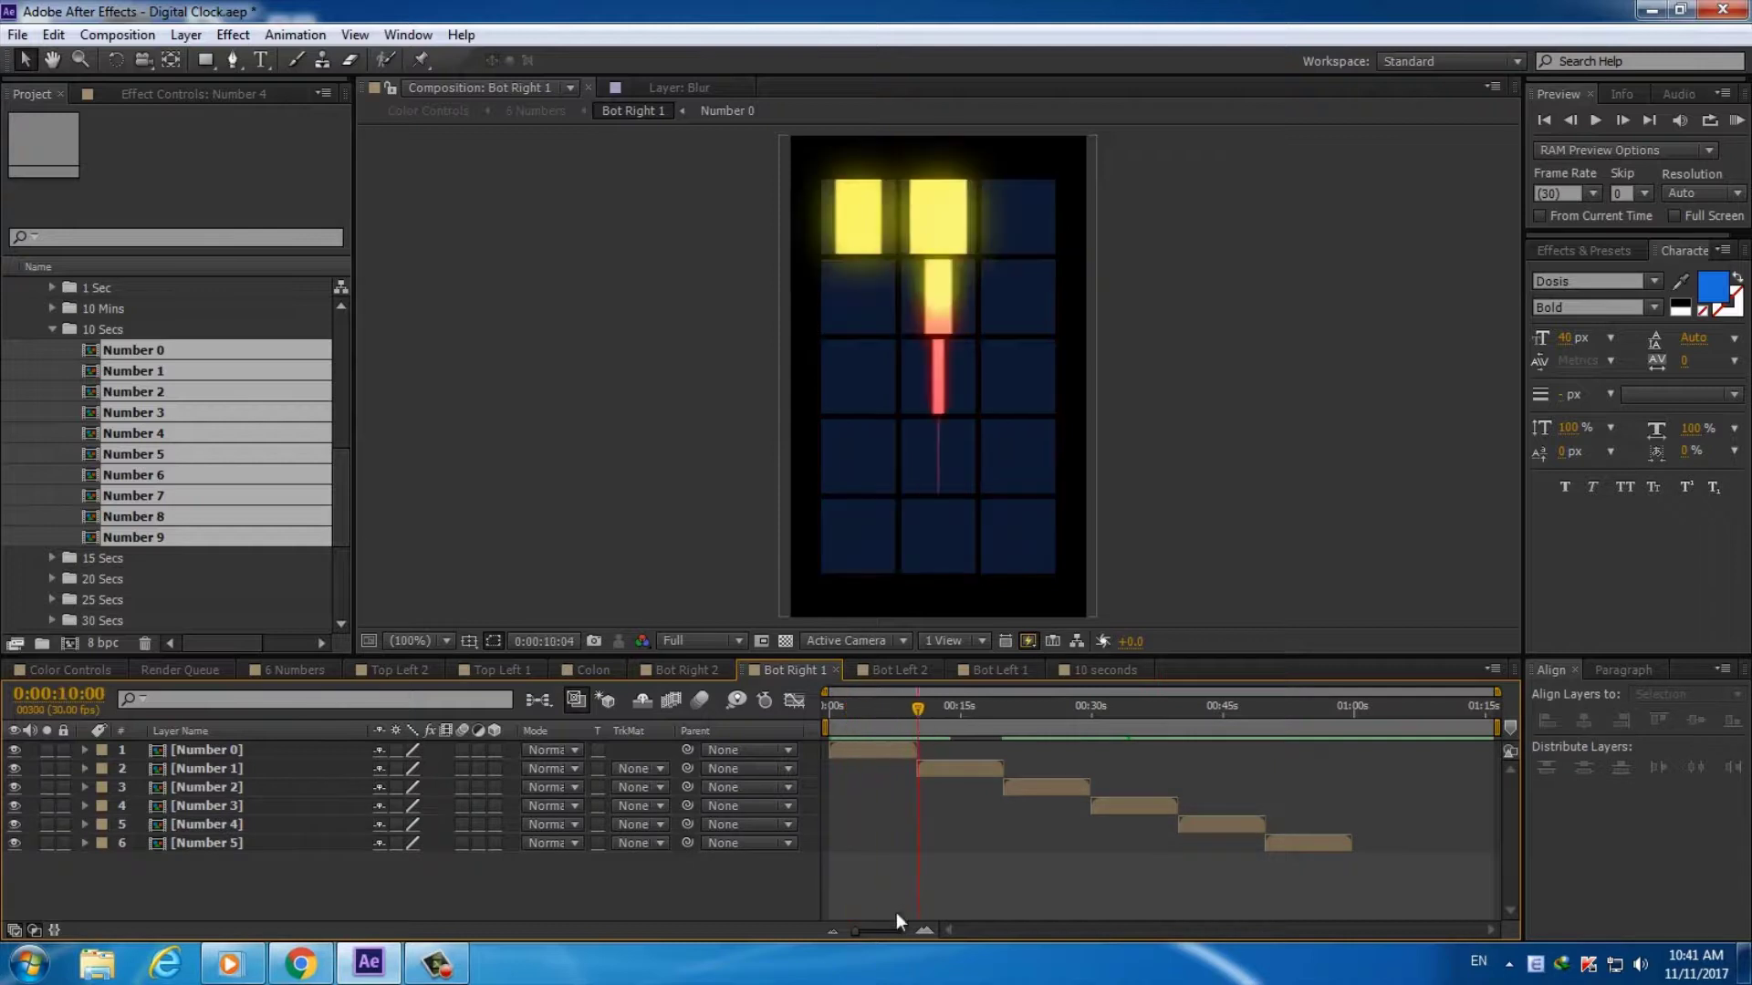
pyautogui.moveTo(855, 932); pyautogui.dragTo(1062, 927)
pyautogui.click(1344, 786)
pyautogui.click(1136, 713)
pyautogui.click(874, 807)
# Confirm Number 5 starts at 50 seconds and scrub through the whole digit sequence
pyautogui.click(940, 823)
pyautogui.moveTo(899, 931); pyautogui.dragTo(831, 933)
pyautogui.click(1262, 714)
pyautogui.click(1031, 844)
pyautogui.press(';')
pyautogui.click(1053, 865)
pyautogui.moveTo(895, 710)
pyautogui.mouseDown()
pyautogui.moveTo(1262, 710)
pyautogui.moveTo(1350, 759)
pyautogui.mouseUp()
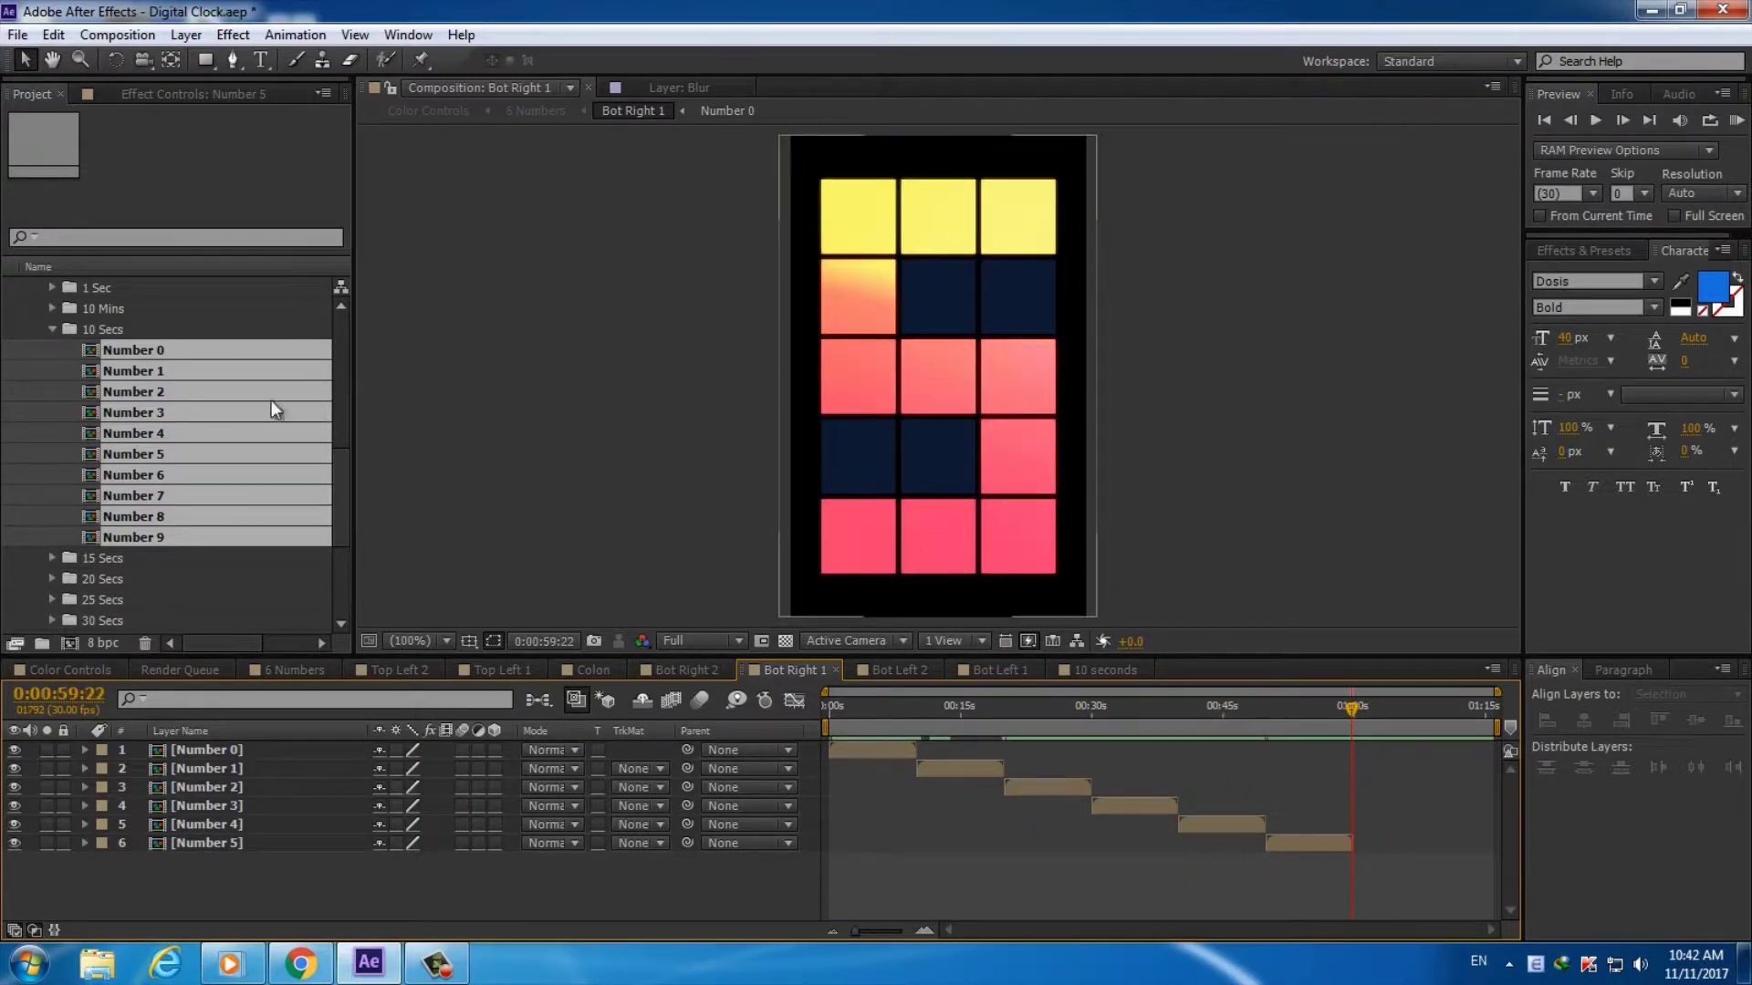
# Add the Number 0 and Number 1 comps to the timeline at the one-minute mark
pyautogui.click(36, 403)
pyautogui.click(135, 352)
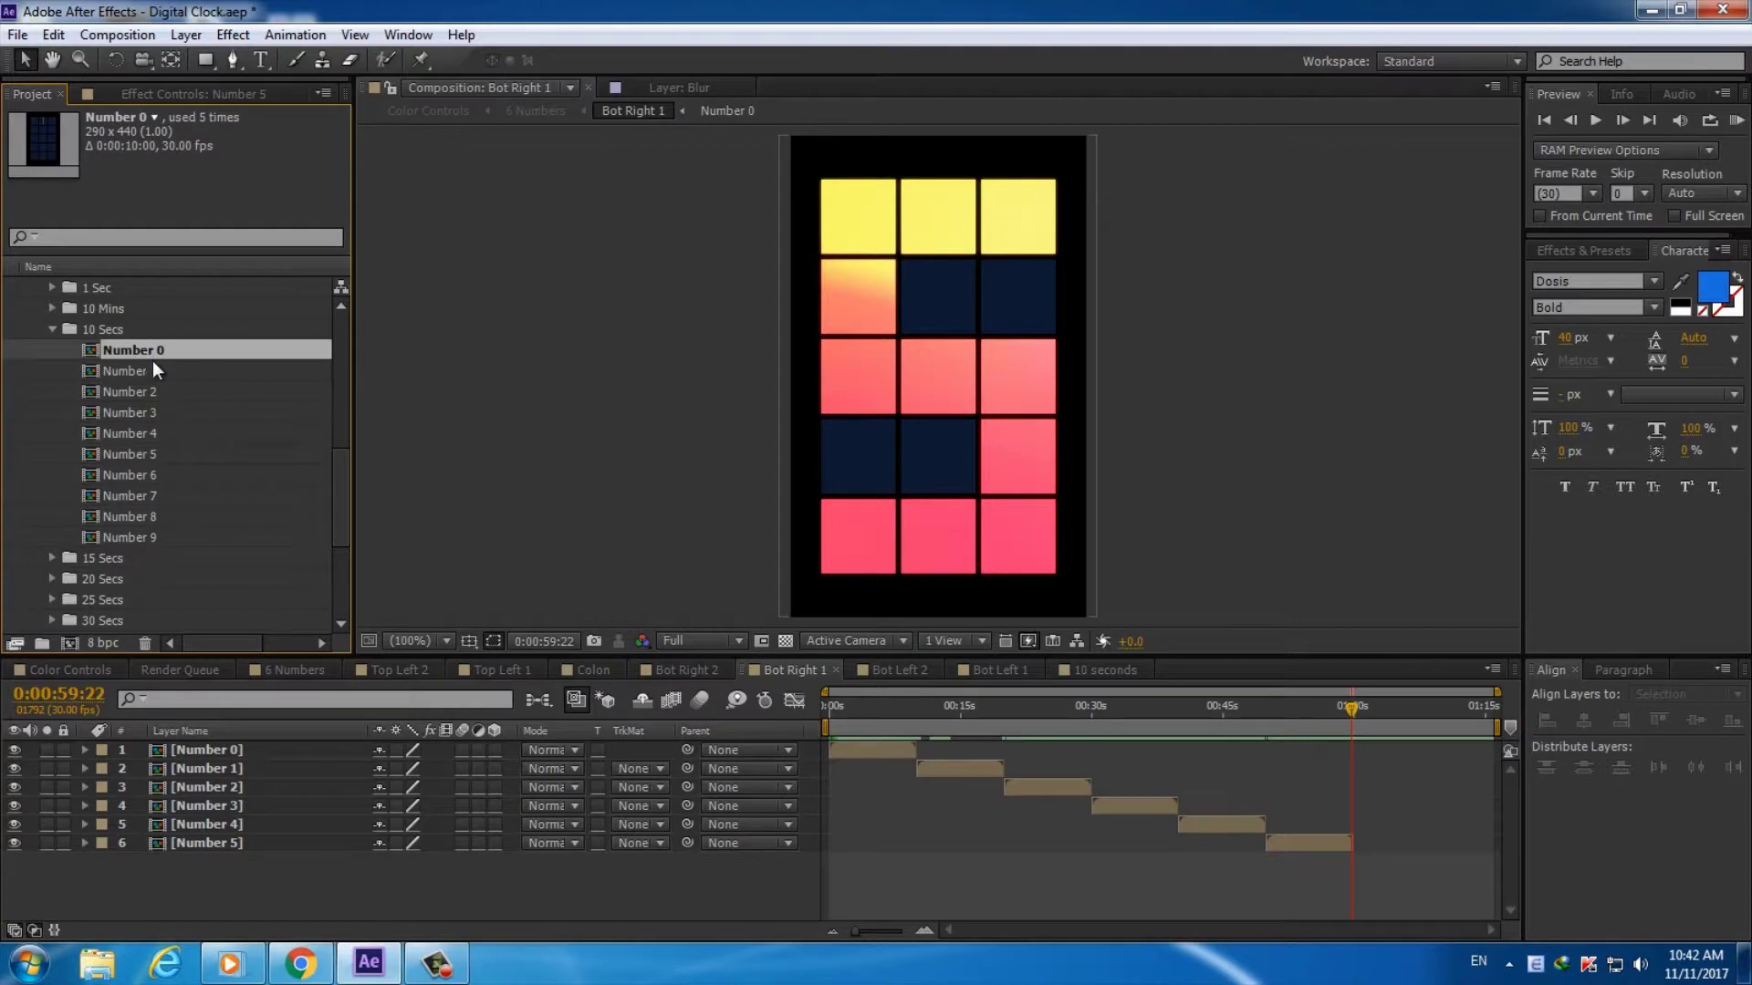
pyautogui.keyDown('shift'); pyautogui.click(156, 370); pyautogui.keyUp('shift')
pyautogui.moveTo(129, 371); pyautogui.dragTo(1366, 843)
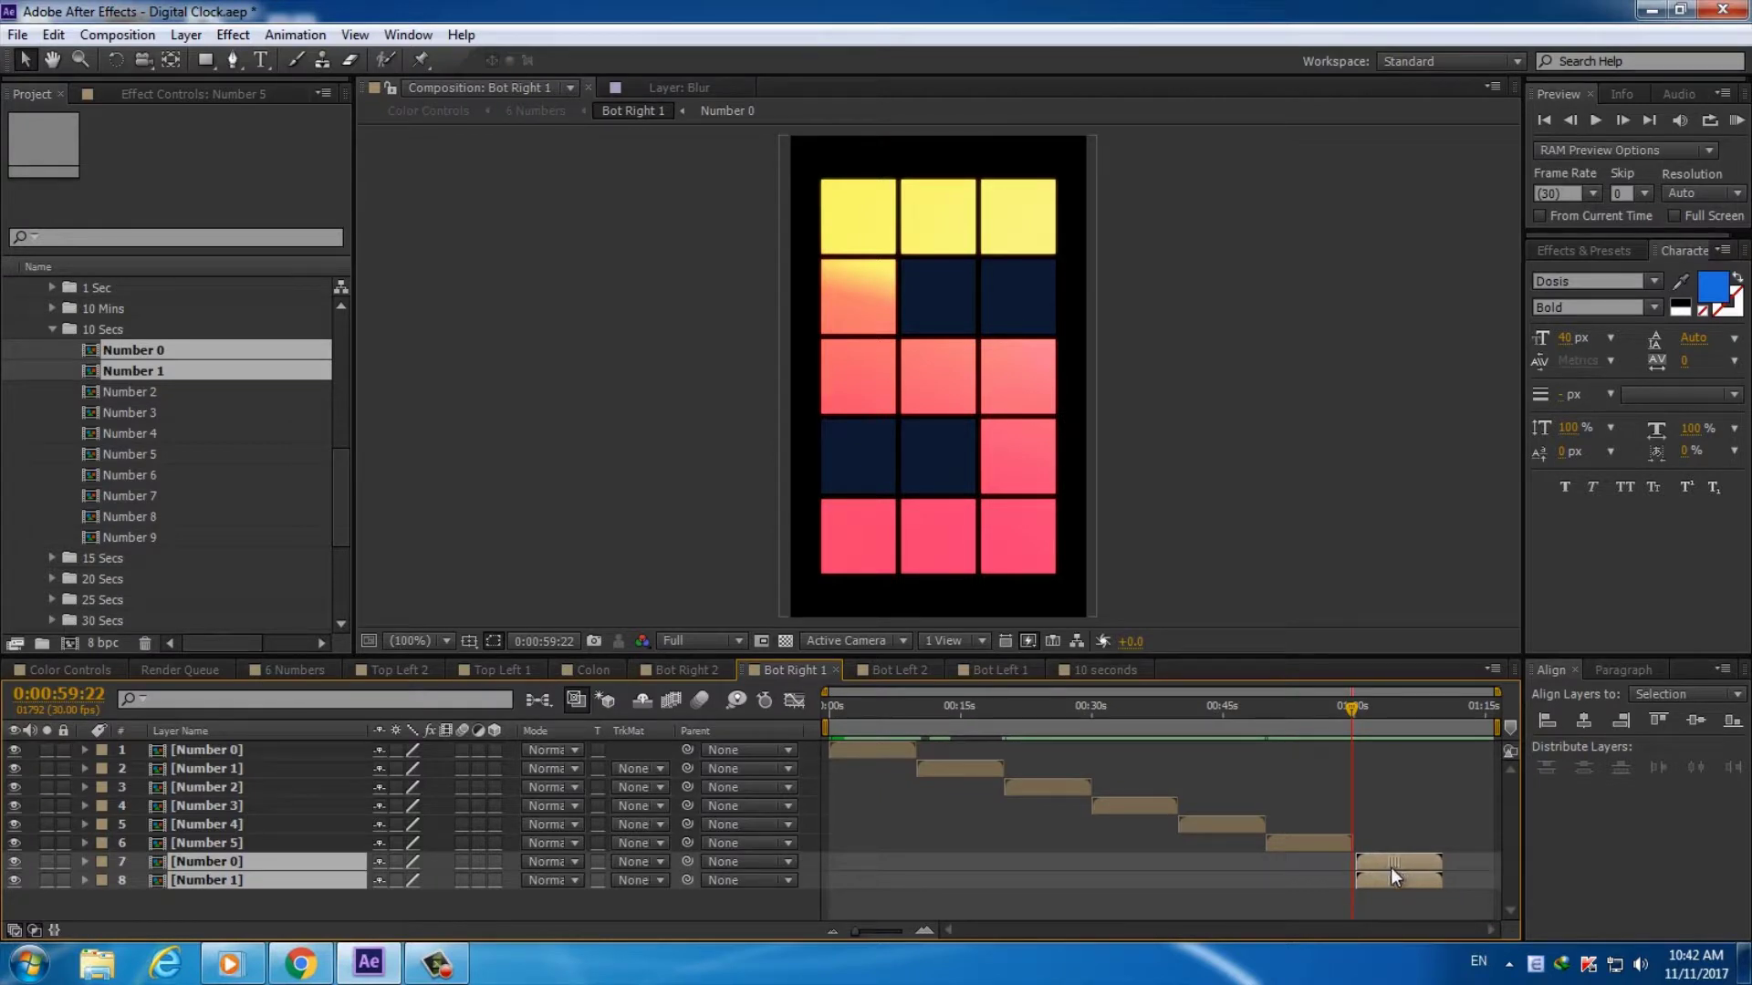
# Delete the extra Number 1 layer (layer 8) at the end of Bot Right 1
pyautogui.moveTo(851, 932); pyautogui.dragTo(901, 939)
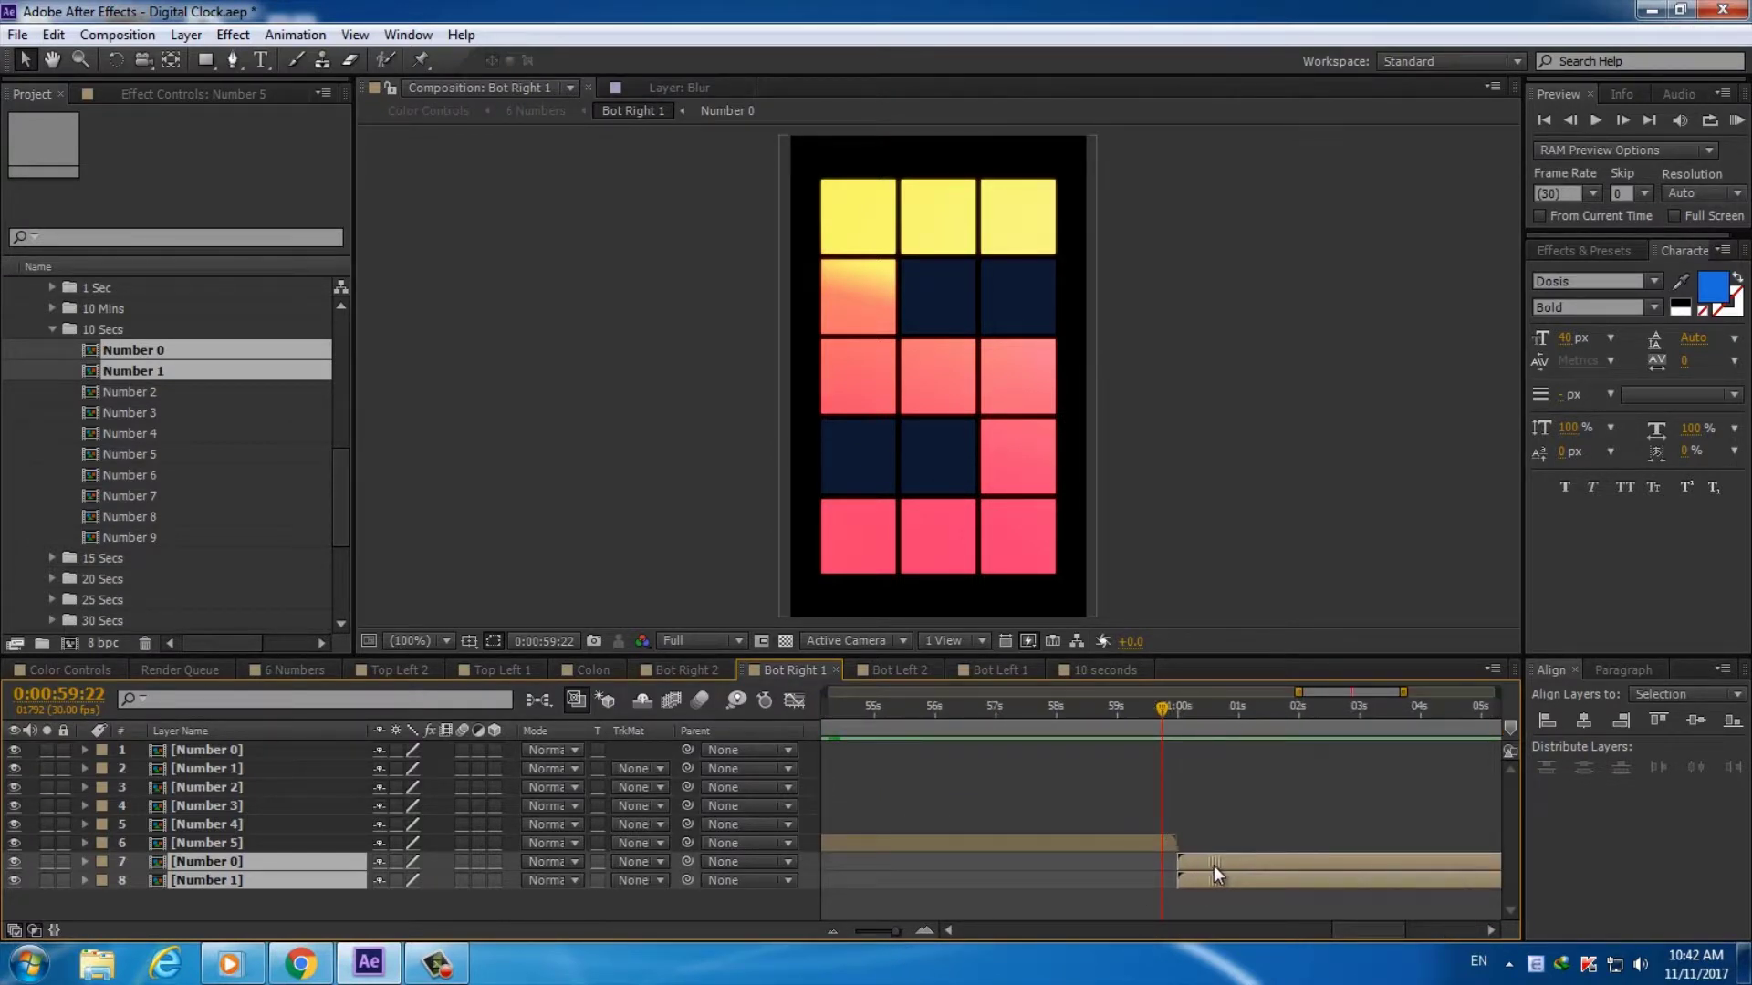
pyautogui.click(922, 930)
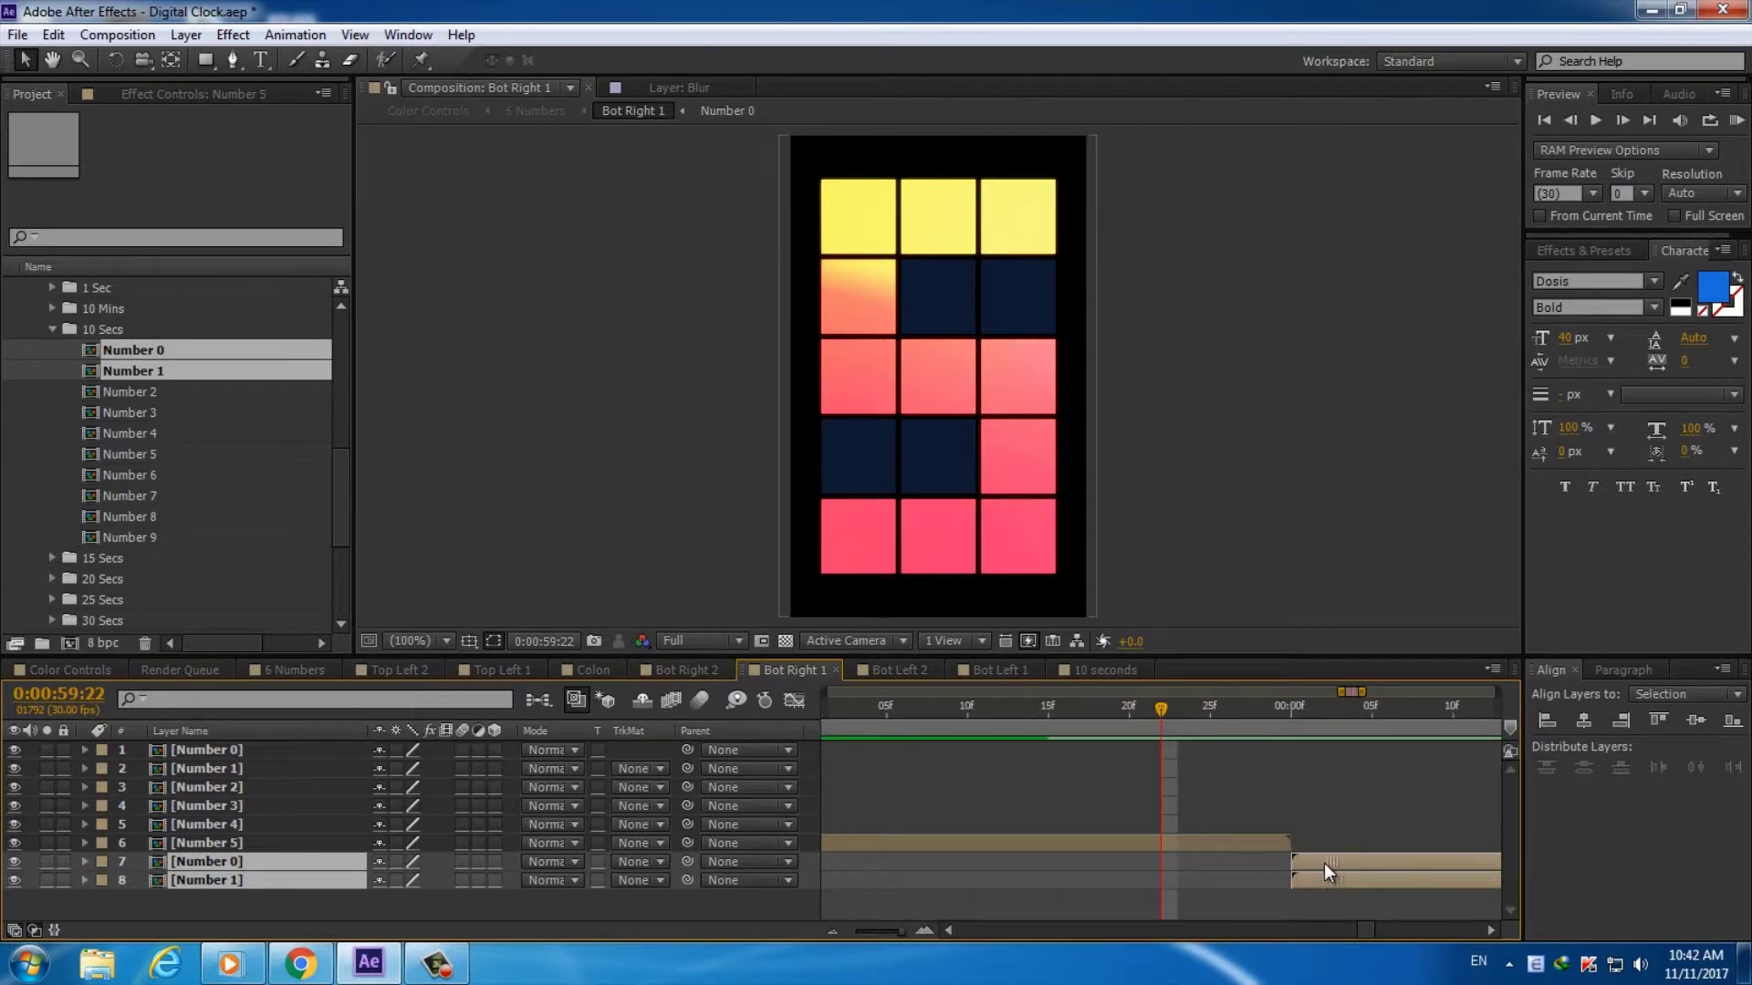
pyautogui.moveTo(898, 932); pyautogui.dragTo(873, 934)
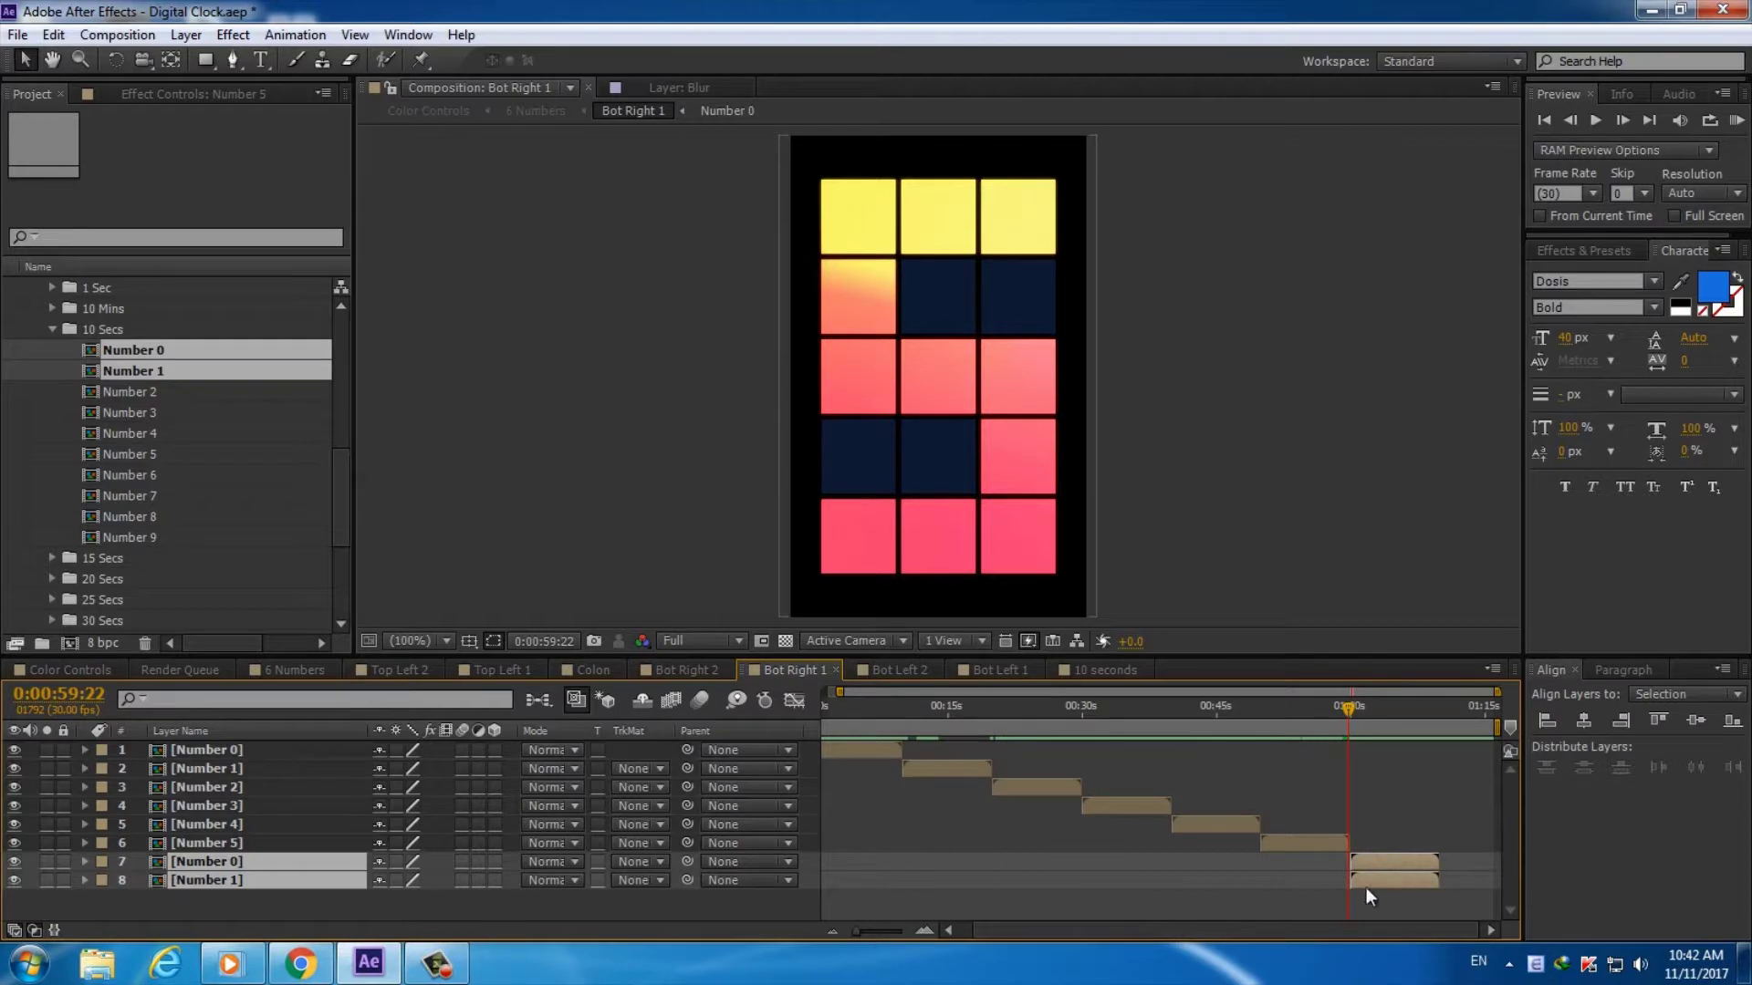
pyautogui.moveTo(1383, 880); pyautogui.dragTo(1460, 879)
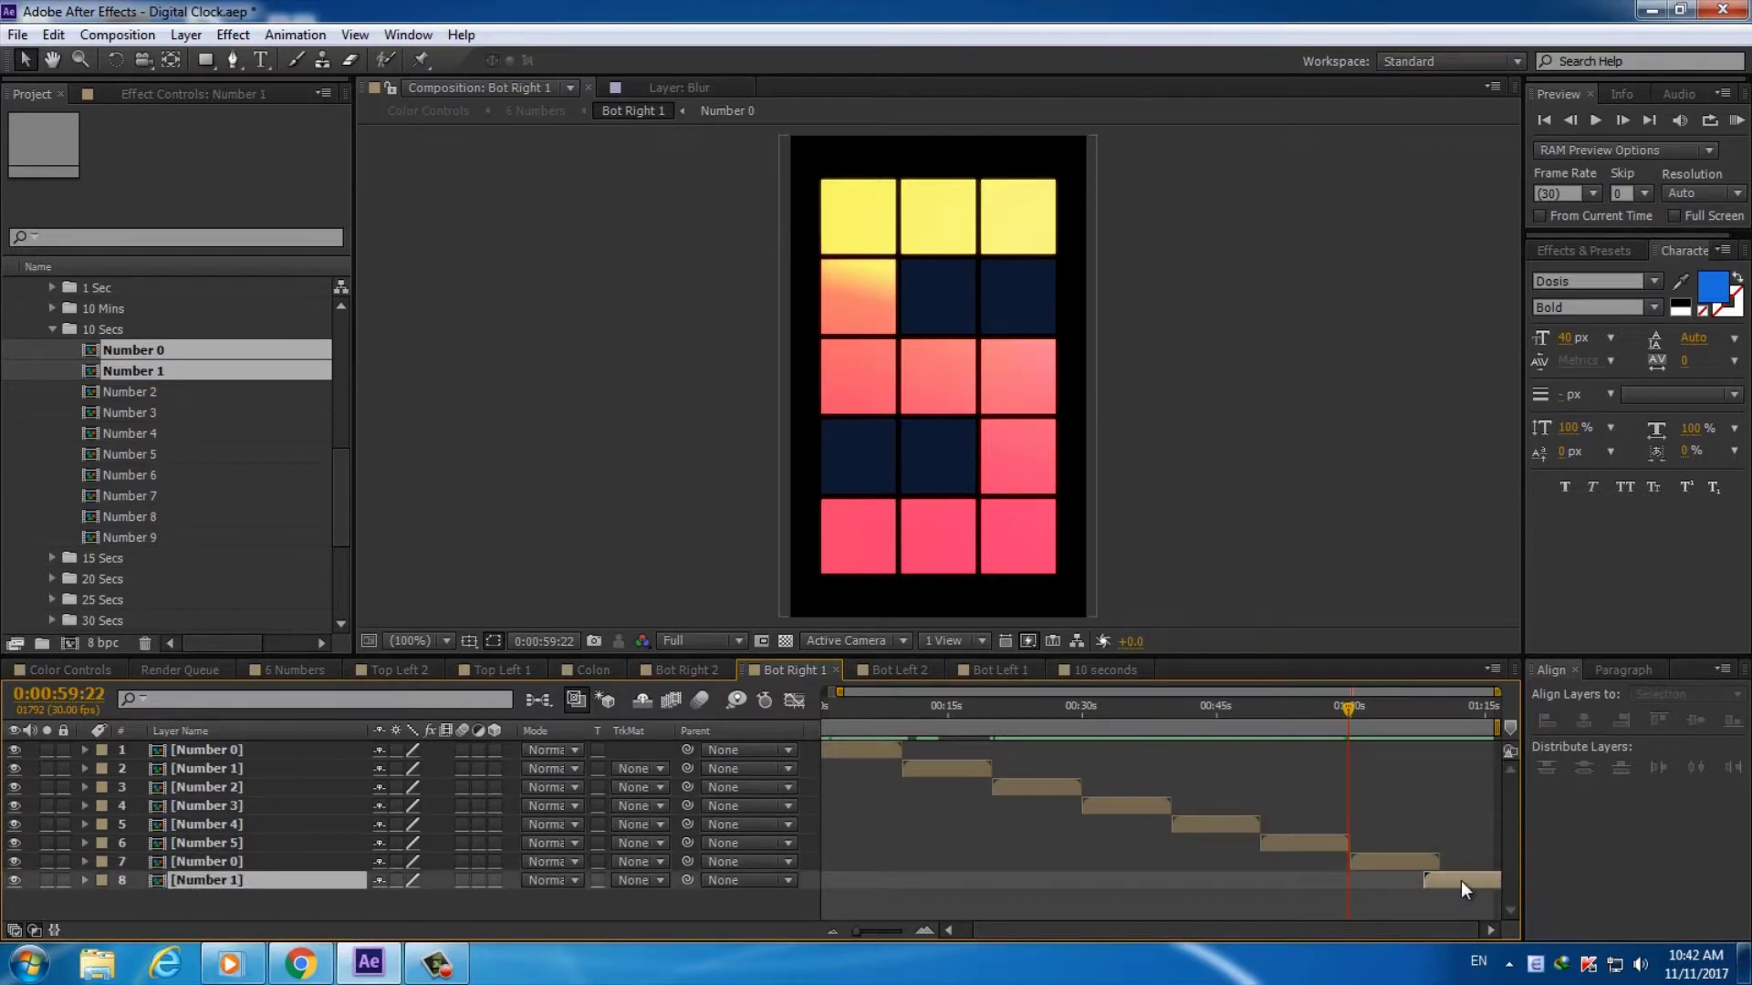
pyautogui.press('Delete')
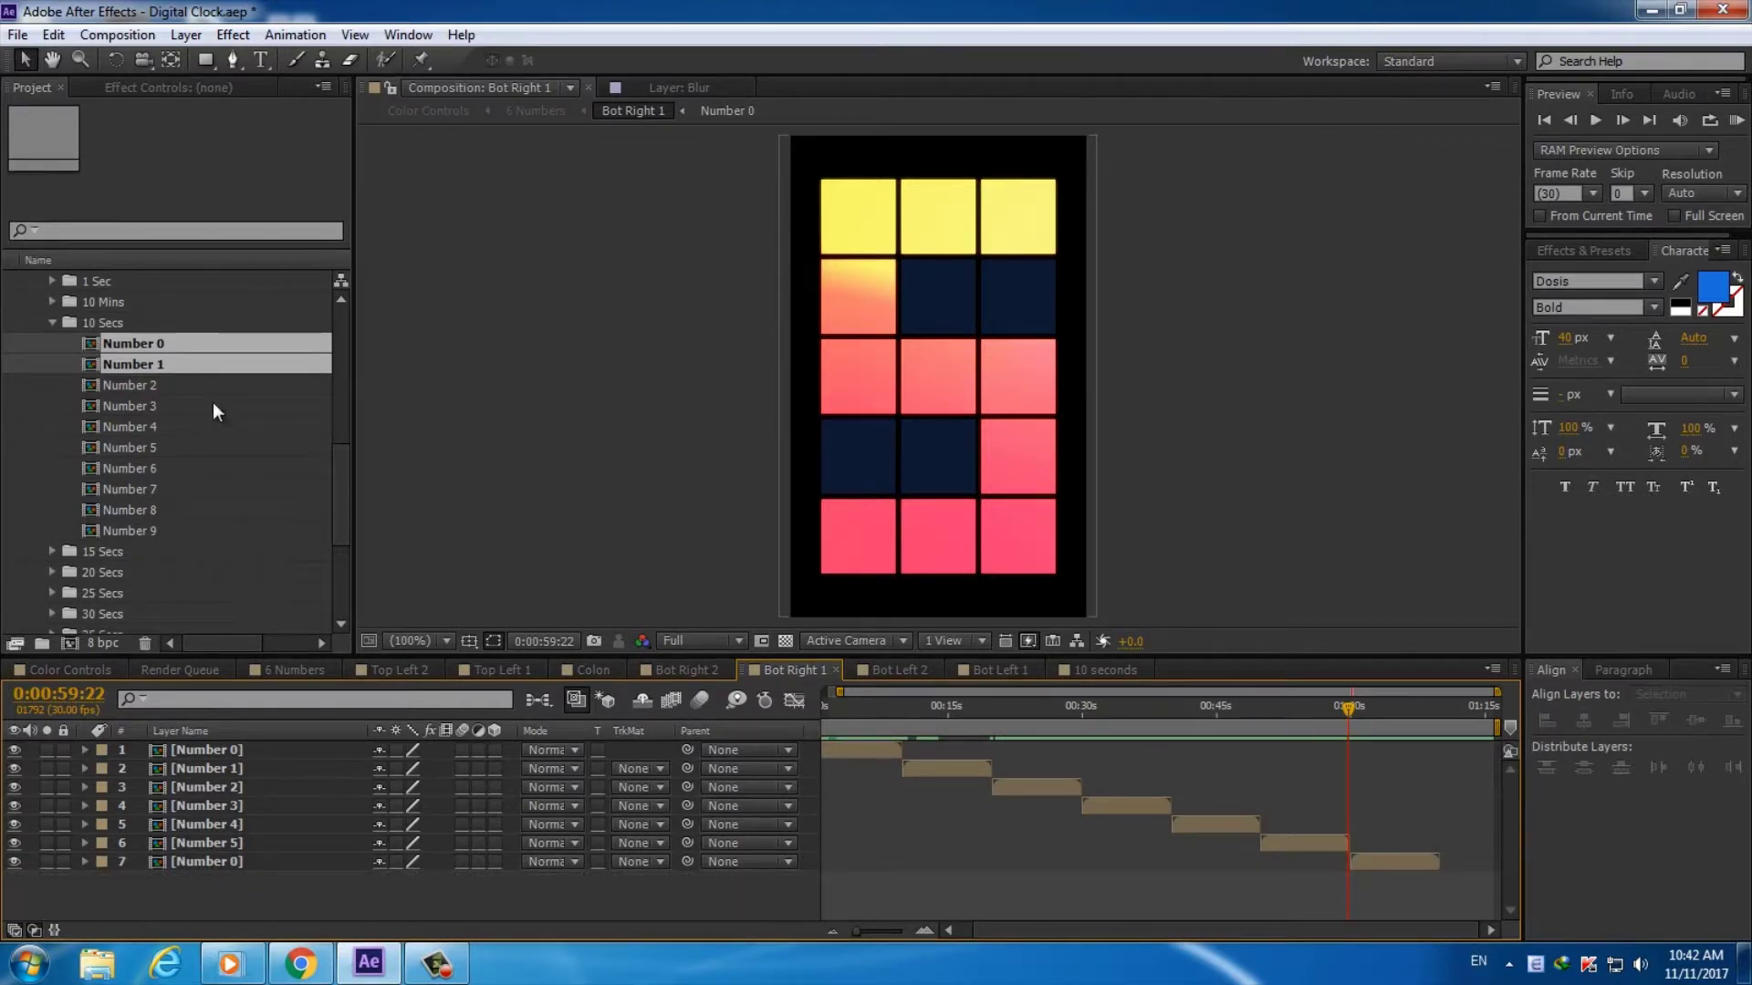
# Add the Number 1 comp from the 5 Secs folder to the Bot Right 1 timeline
pyautogui.click(52, 324)
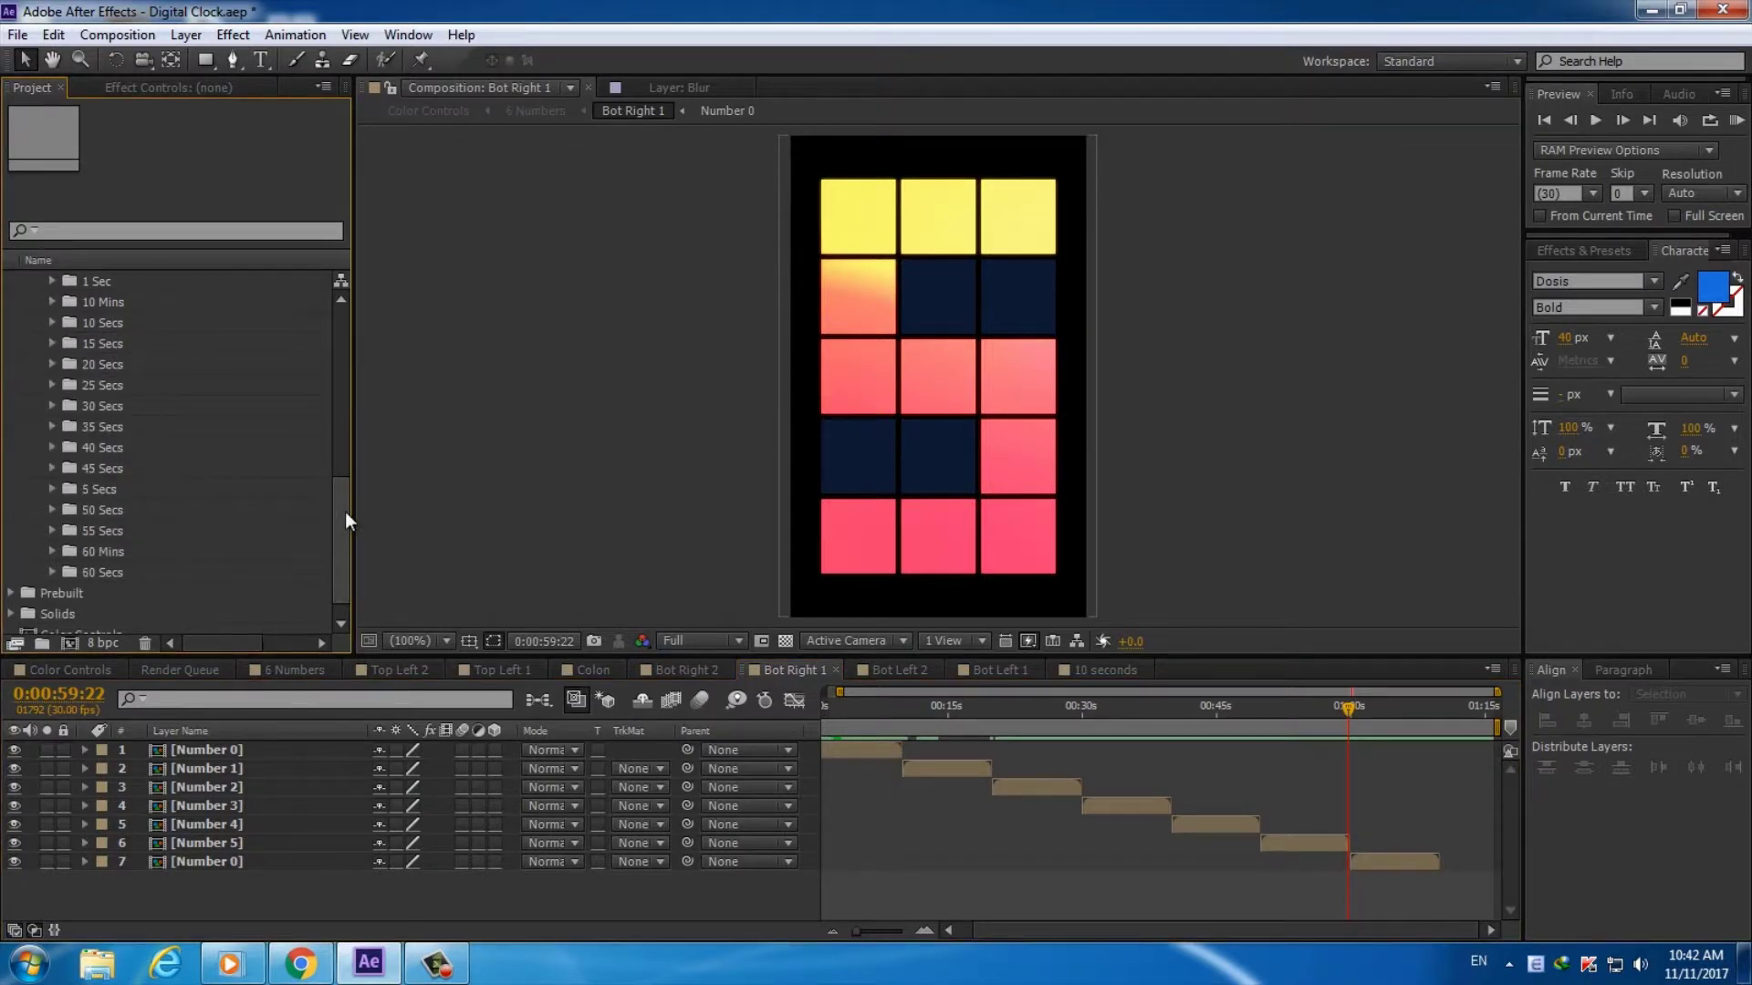
pyautogui.moveTo(345, 512); pyautogui.dragTo(342, 467)
pyautogui.scroll(-1, 341, 467)
pyautogui.click(101, 531)
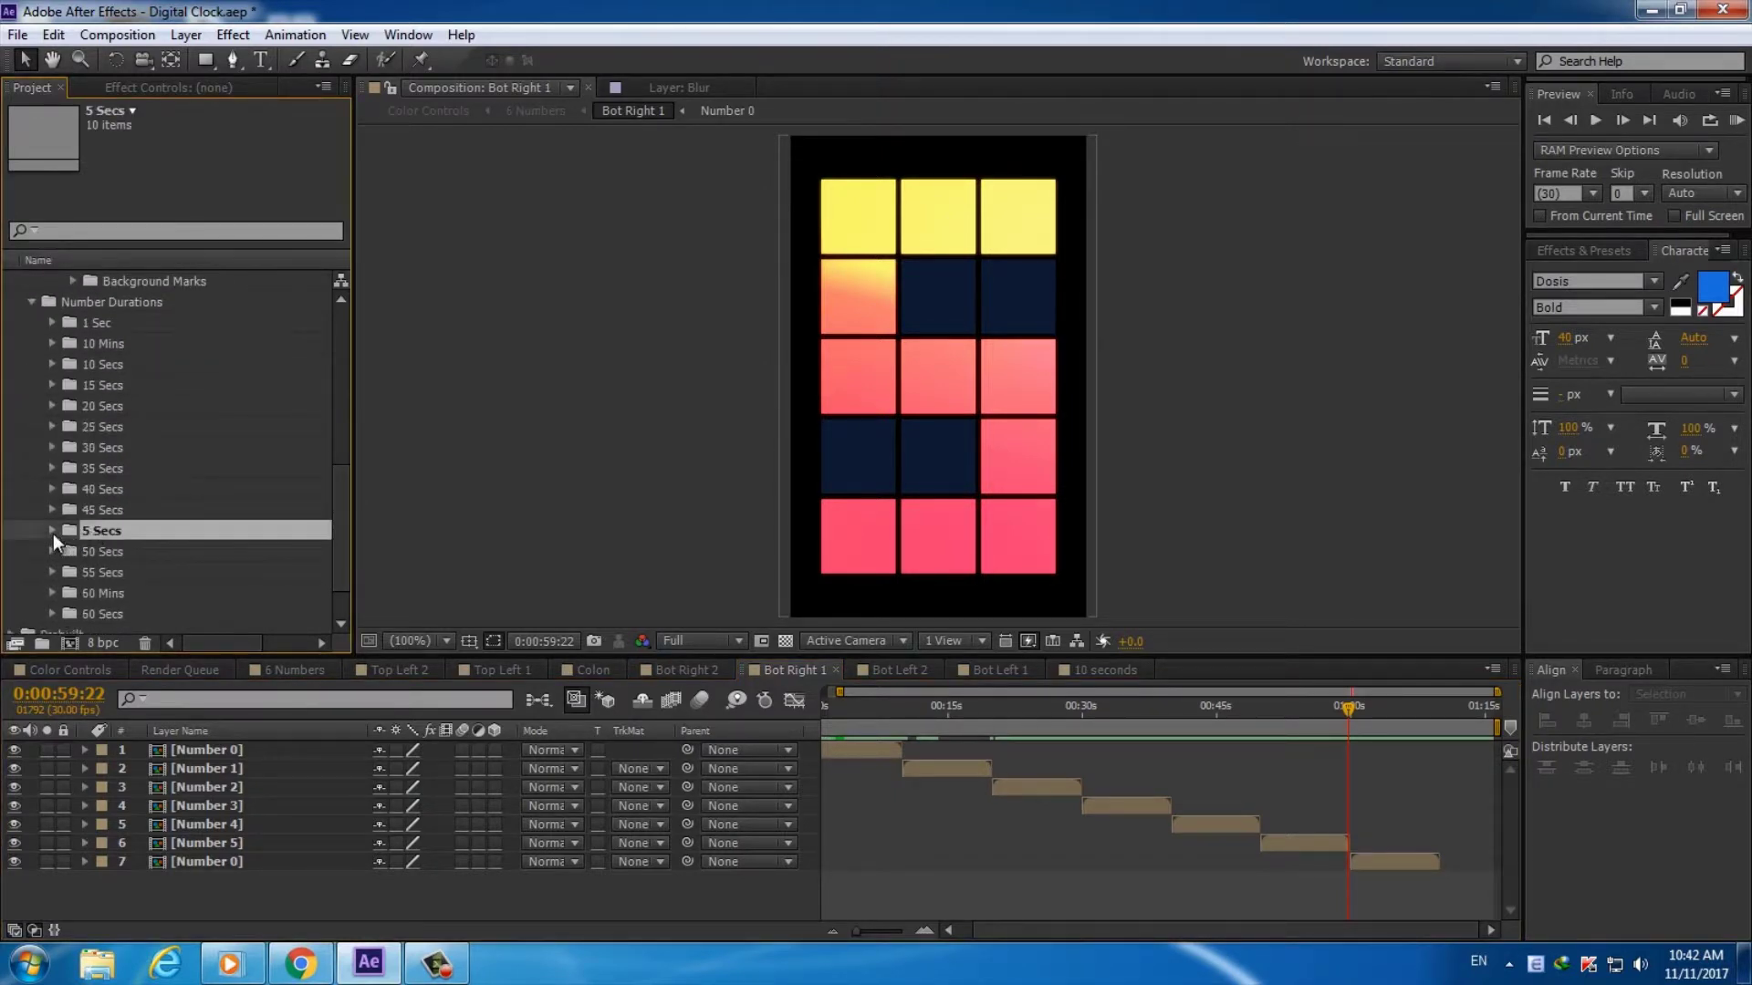
pyautogui.click(52, 531)
pyautogui.moveTo(128, 449); pyautogui.dragTo(1438, 868)
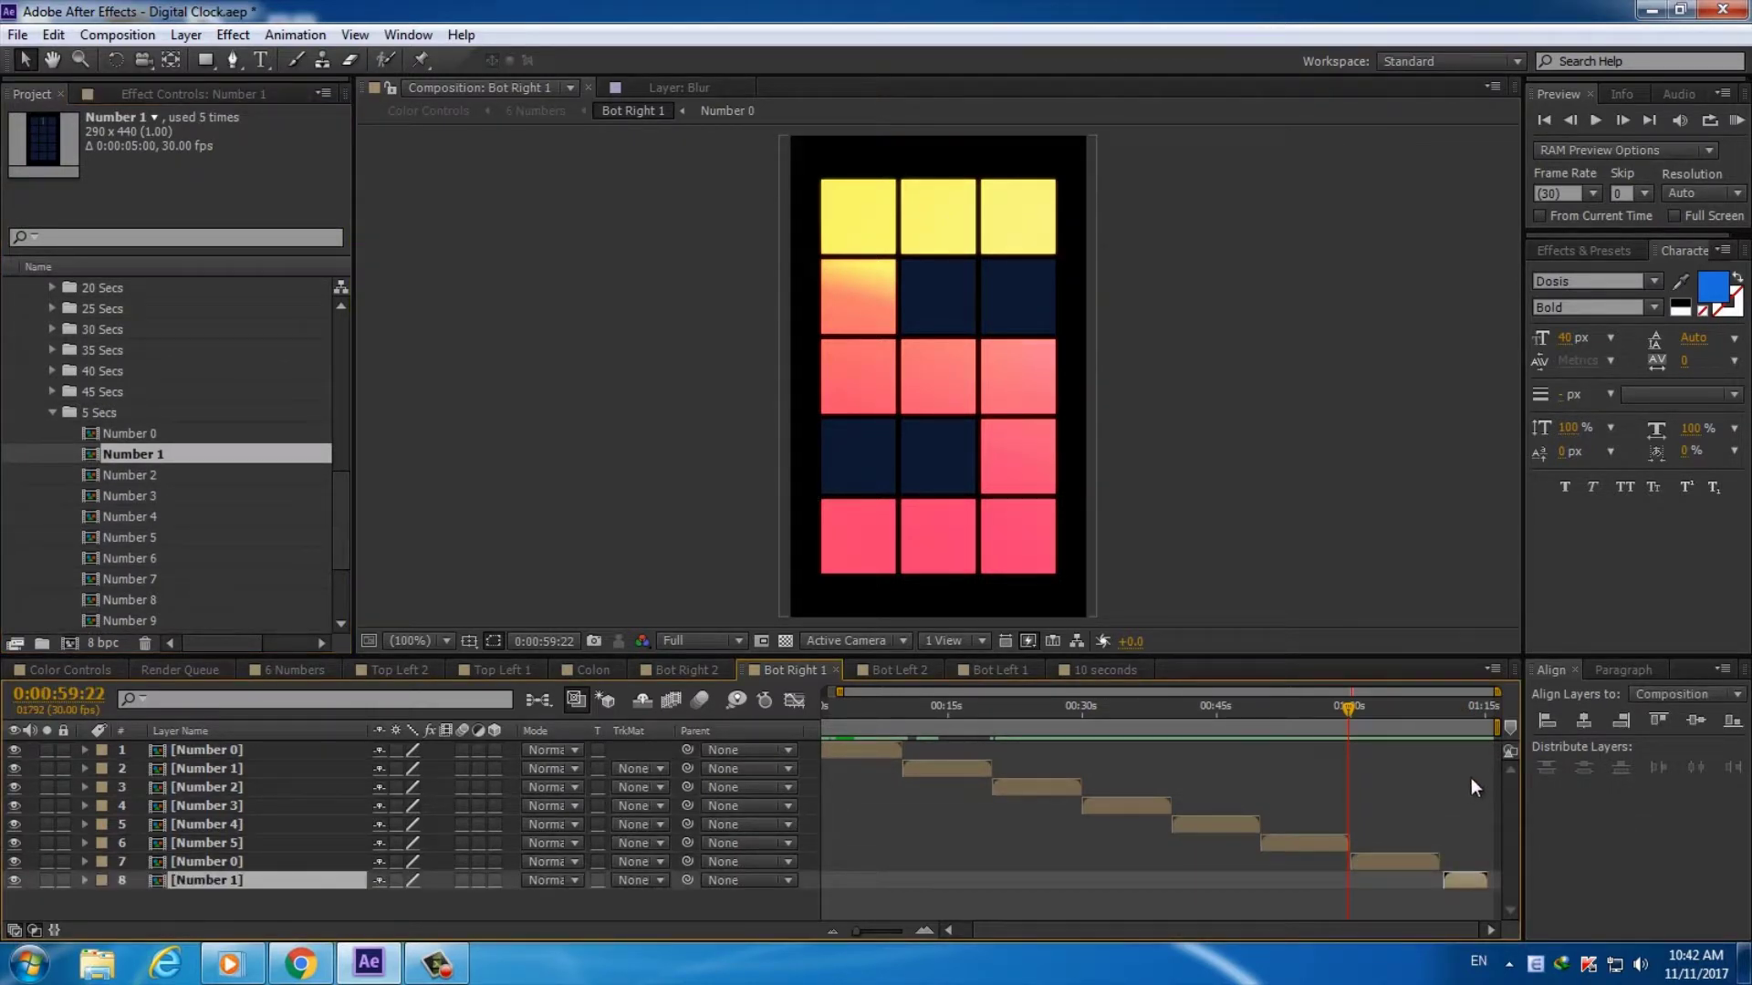
# Align the Number 1 layer to start where the second Number 0 ends, near 1:10
pyautogui.click(1454, 709)
pyautogui.moveTo(880, 926); pyautogui.dragTo(898, 930)
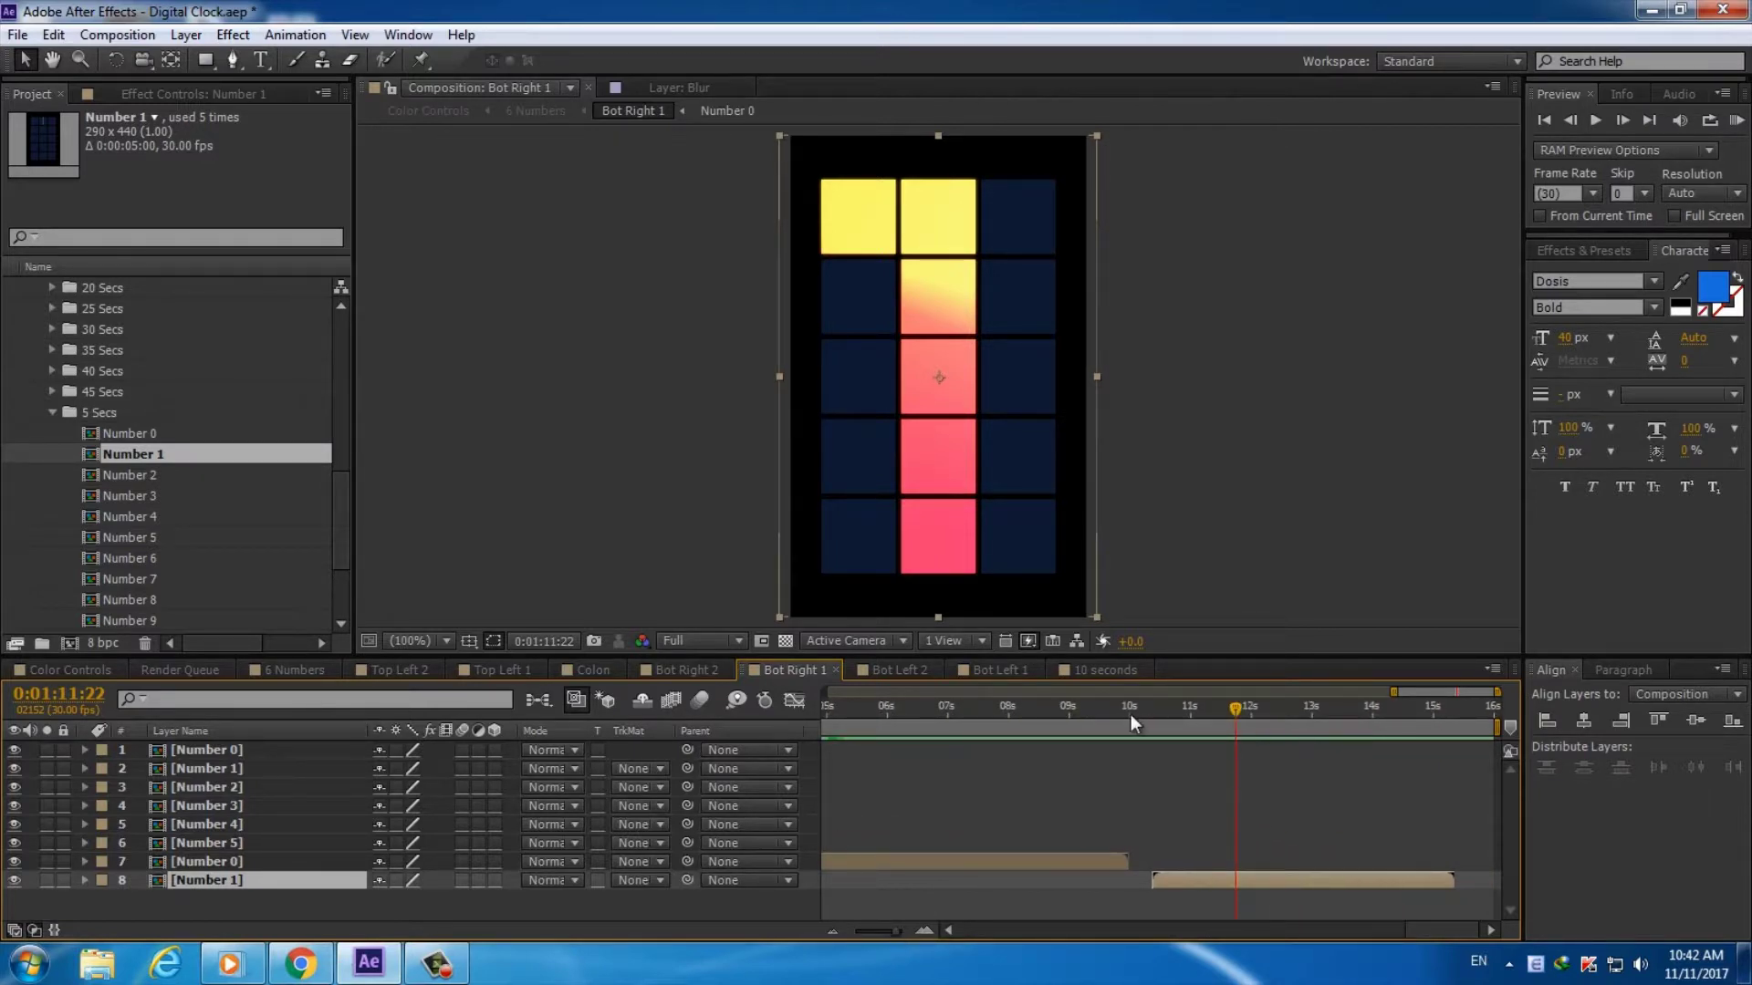
pyautogui.moveTo(1125, 714)
pyautogui.mouseDown()
pyautogui.moveTo(1493, 719)
pyautogui.moveTo(1125, 728)
pyautogui.mouseUp()
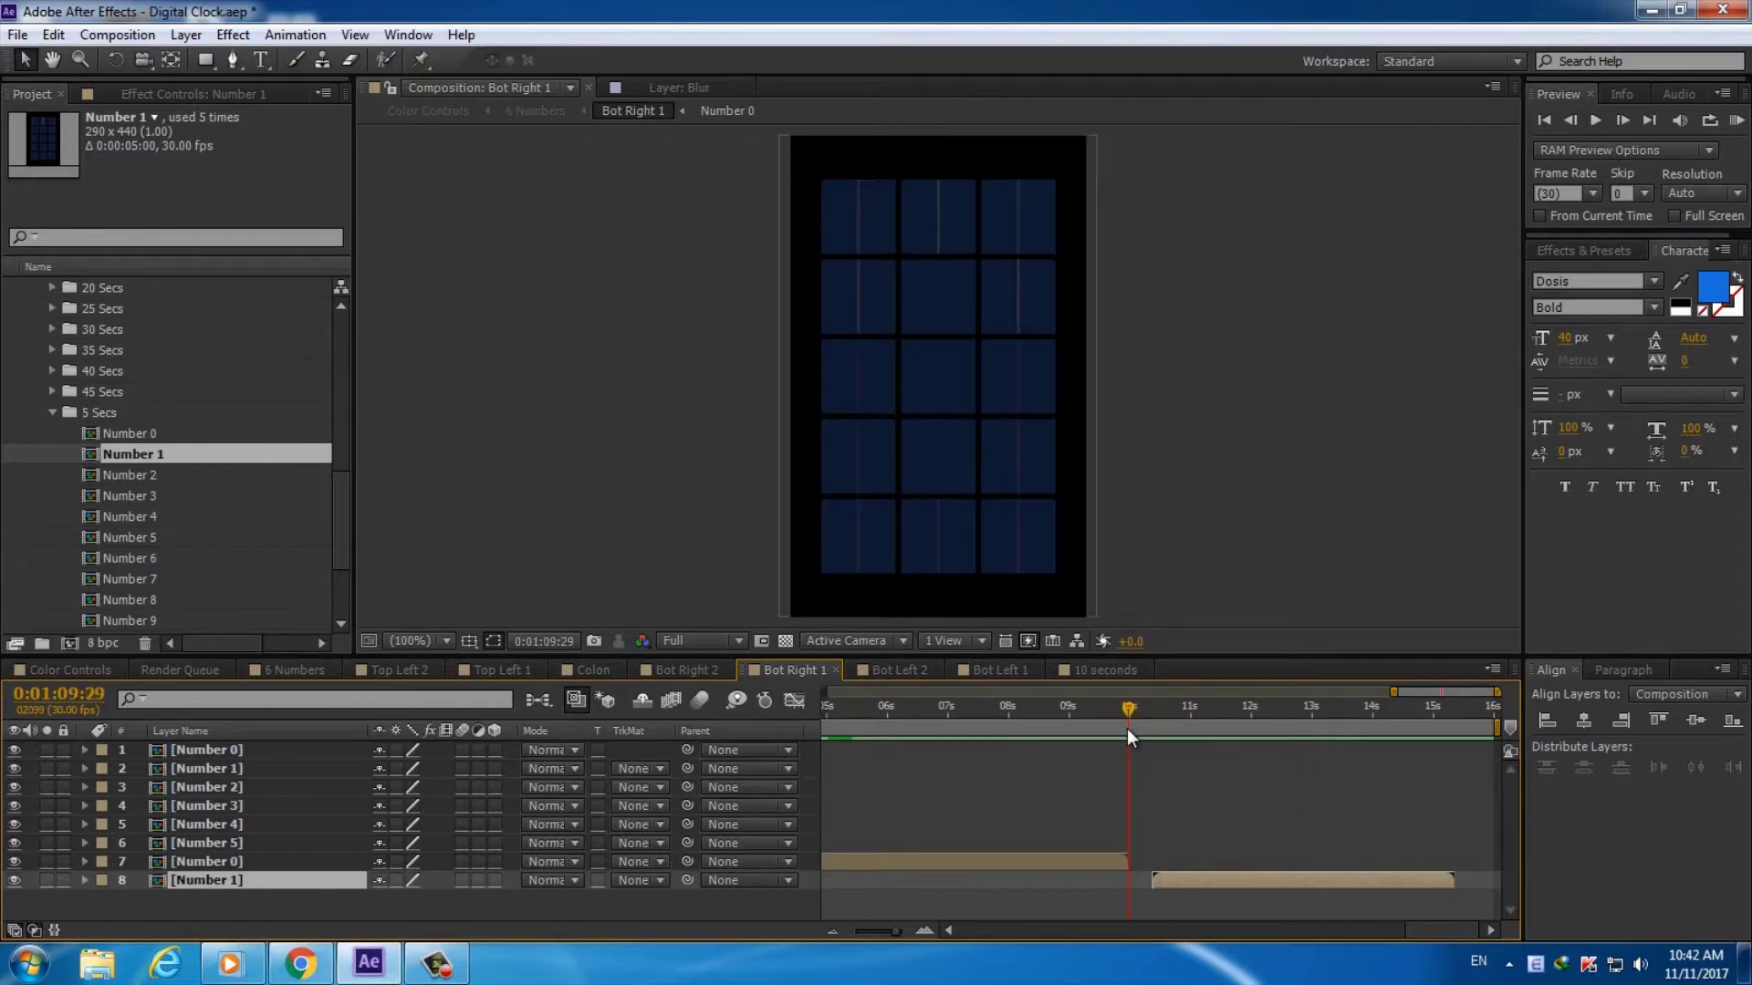
pyautogui.moveTo(1195, 874); pyautogui.dragTo(1167, 875)
pyautogui.click(136, 476)
pyautogui.click(135, 454)
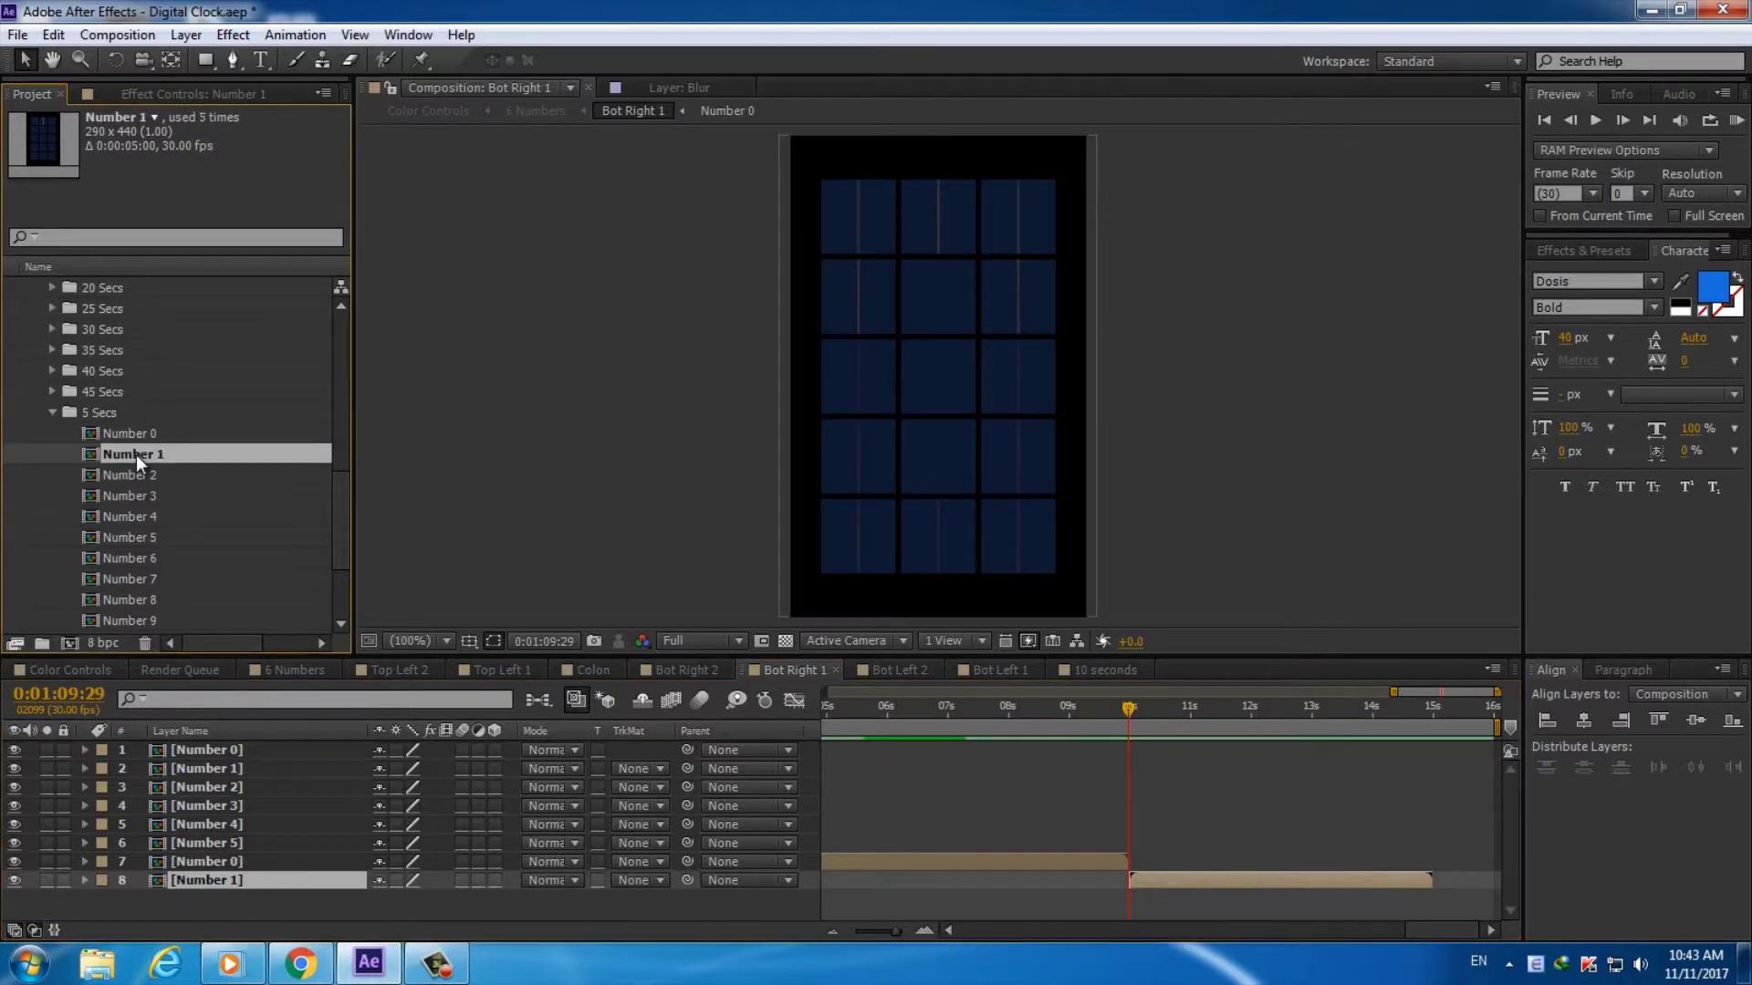
pyautogui.click(51, 413)
# Duplicate the 5 Secs folder with Edit > Duplicate
pyautogui.click(106, 492)
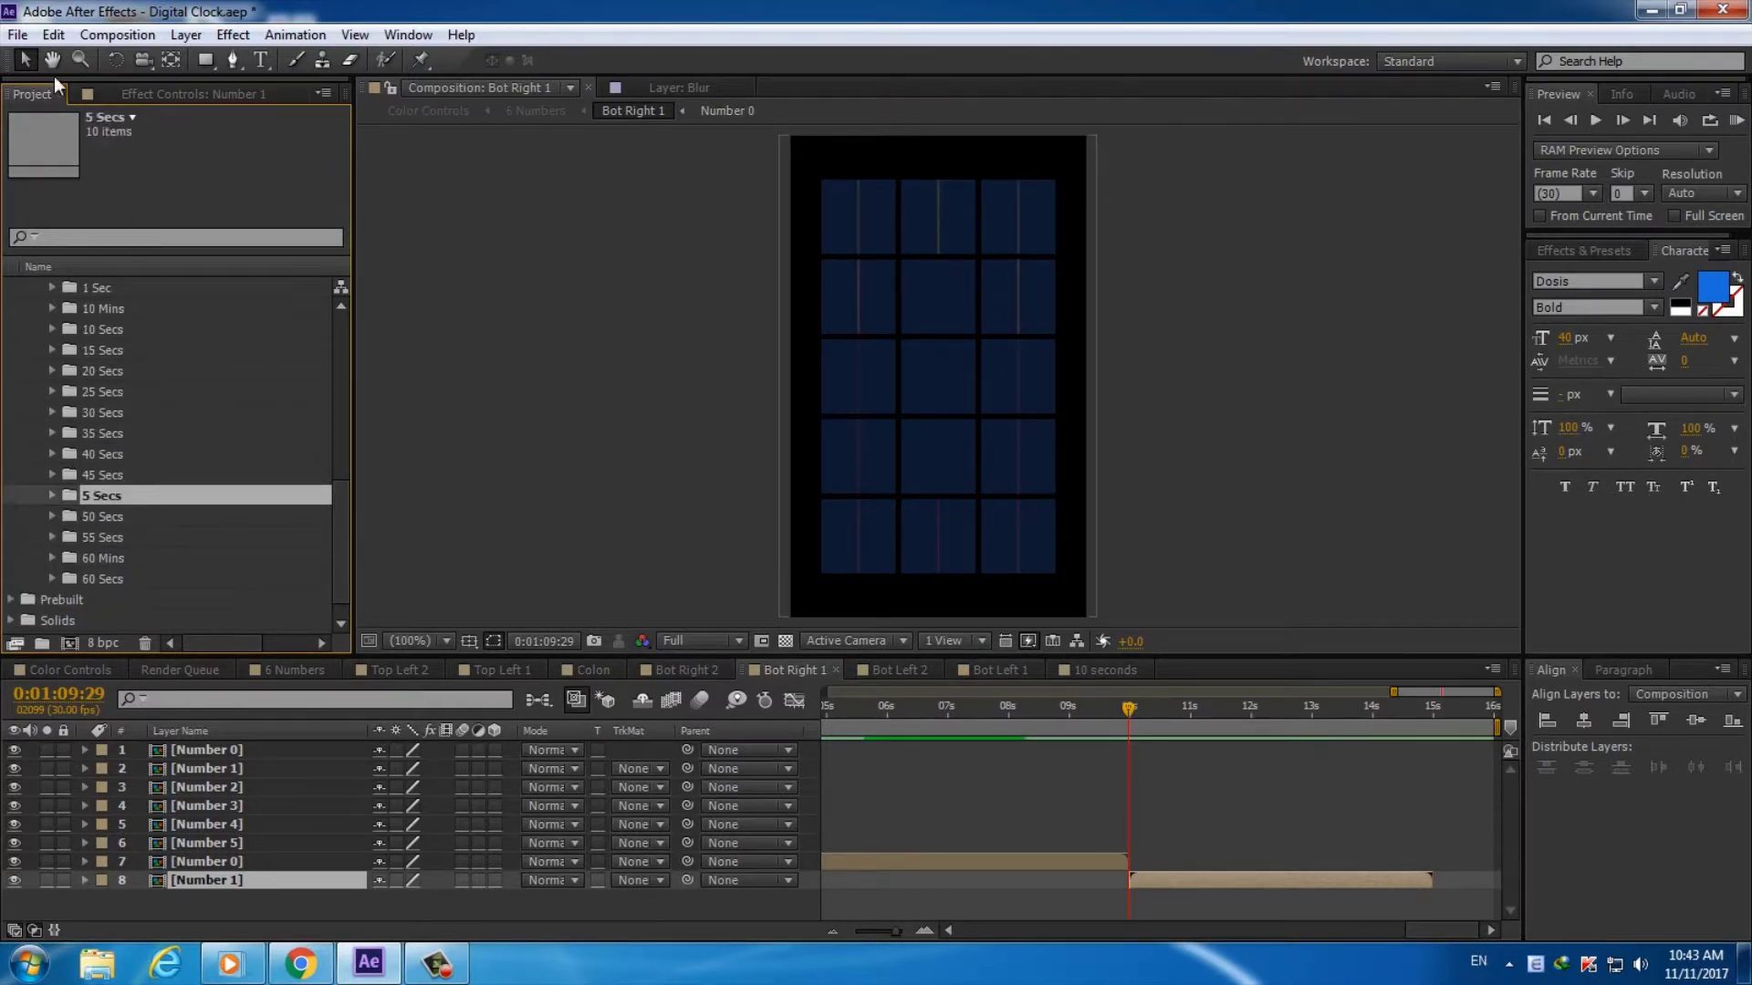
pyautogui.click(112, 37)
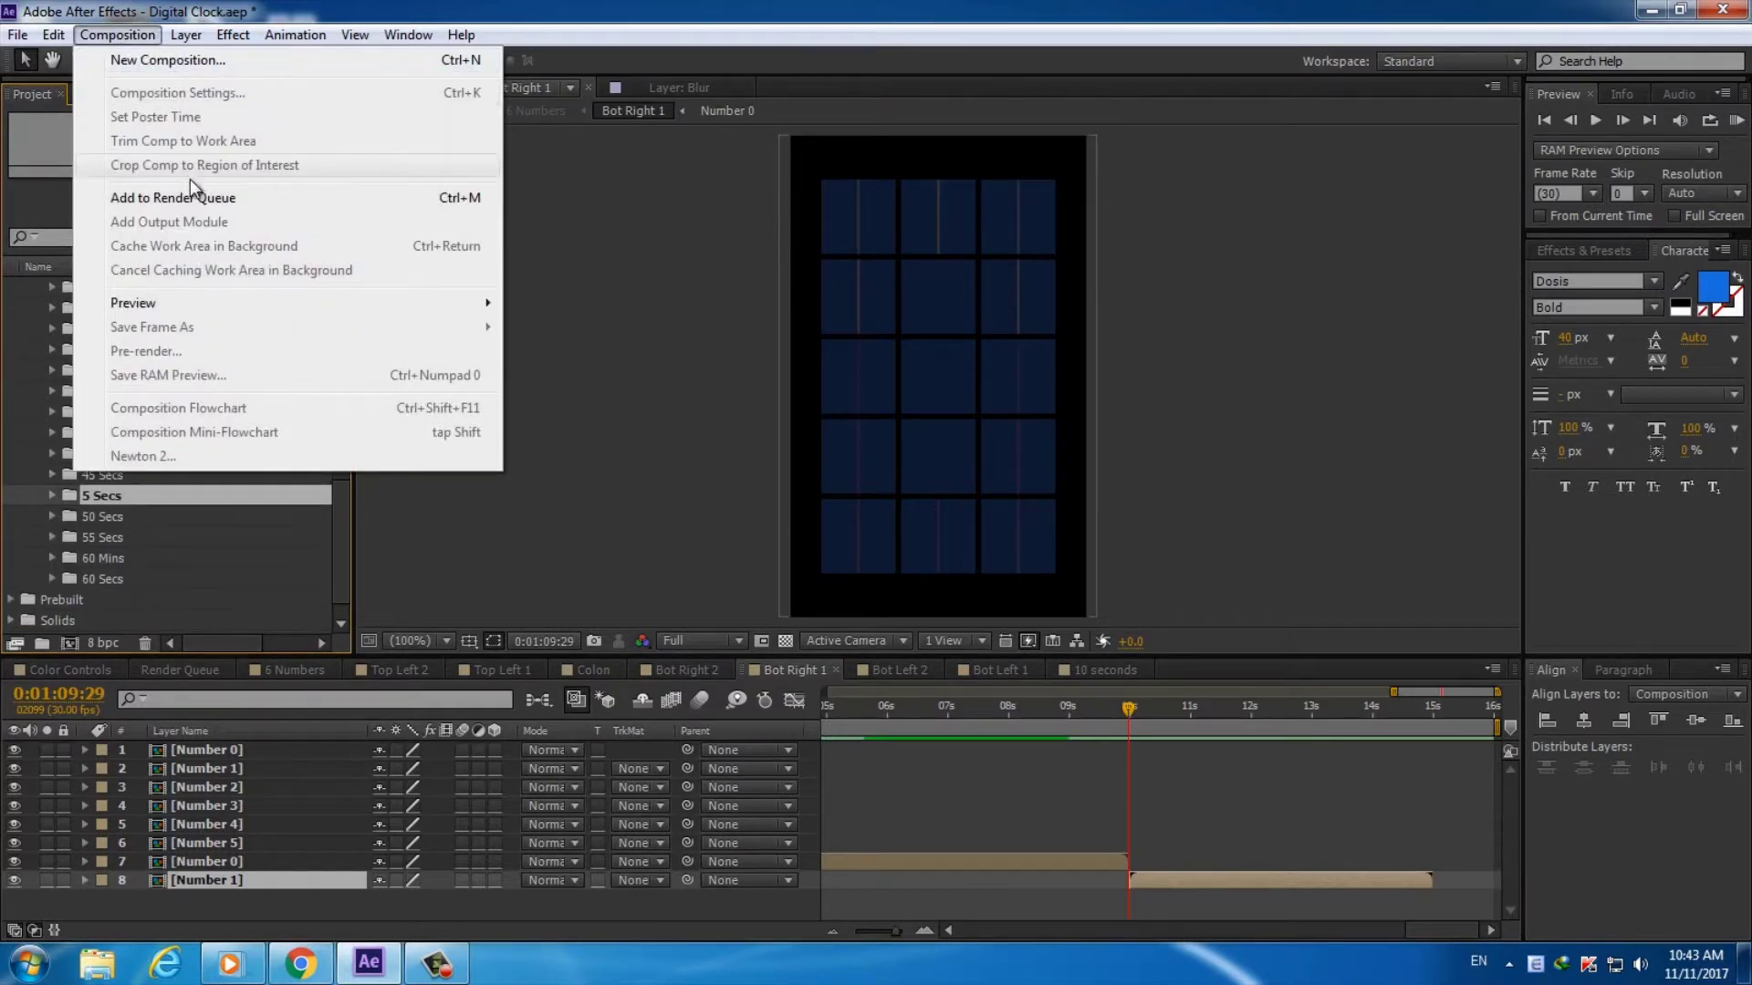
pyautogui.moveTo(53, 34)
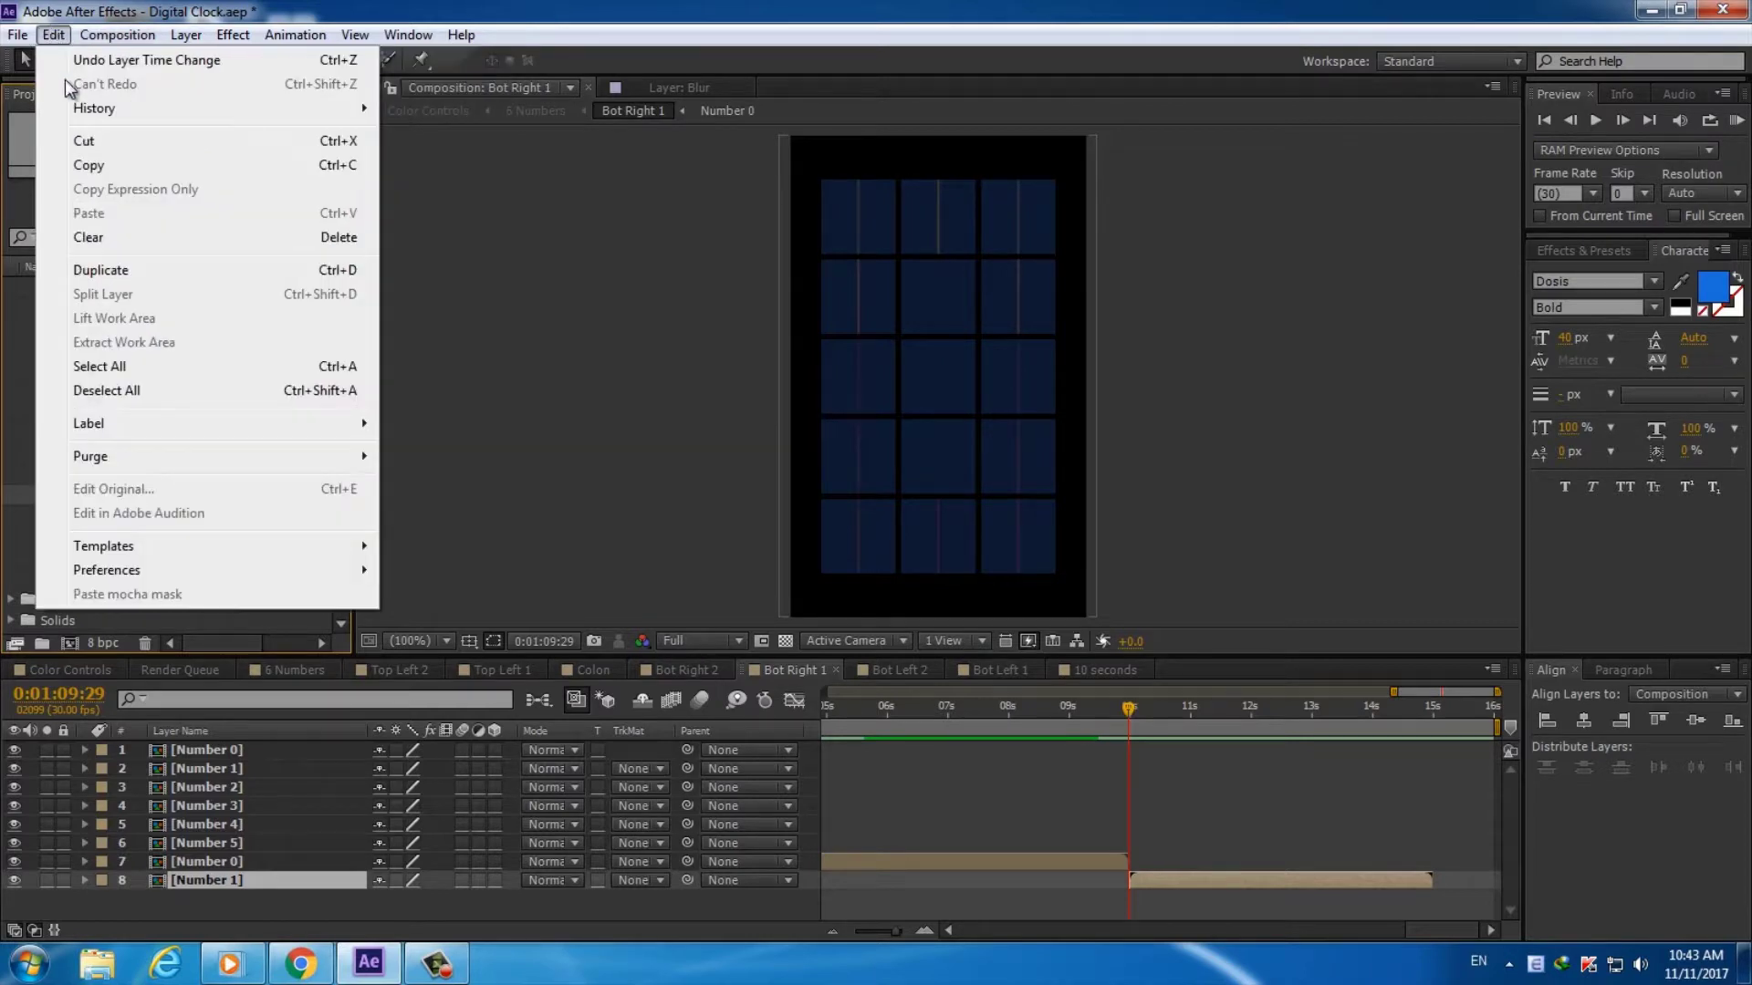
pyautogui.click(99, 272)
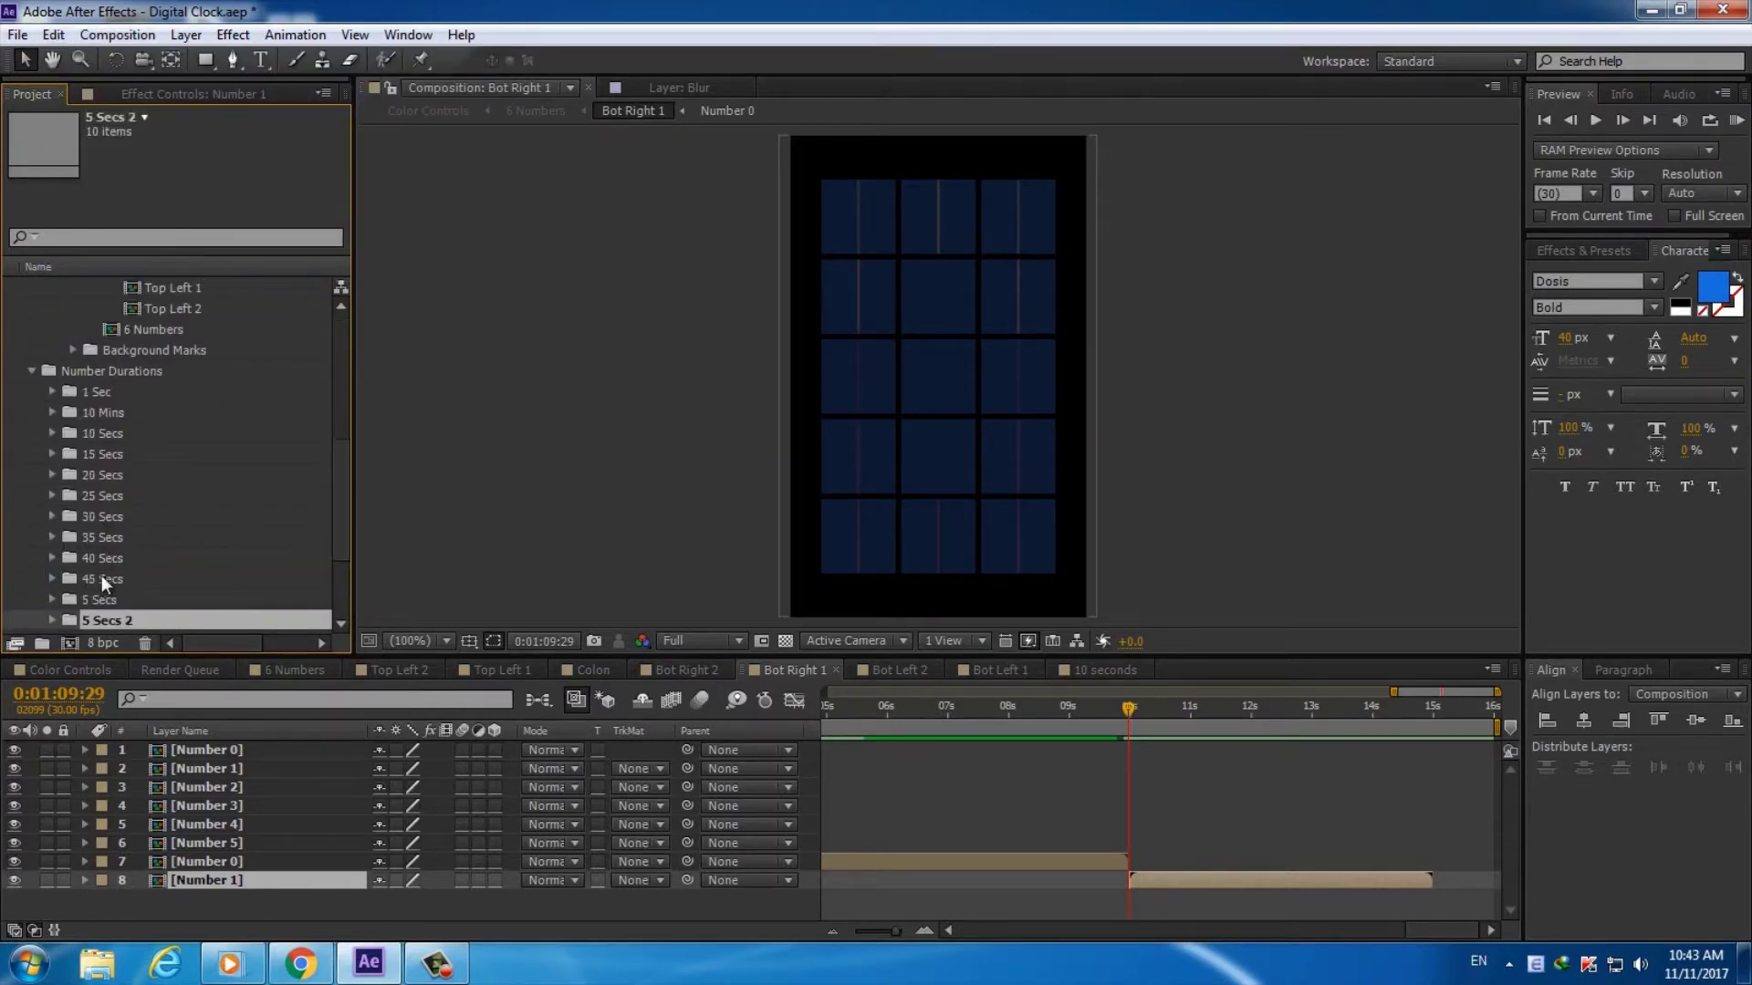
pyautogui.scroll(-3, 270, 582)
# Rename the copy to '6 Secs' and expand it to show its Number 0–9 comps
pyautogui.press('Return')
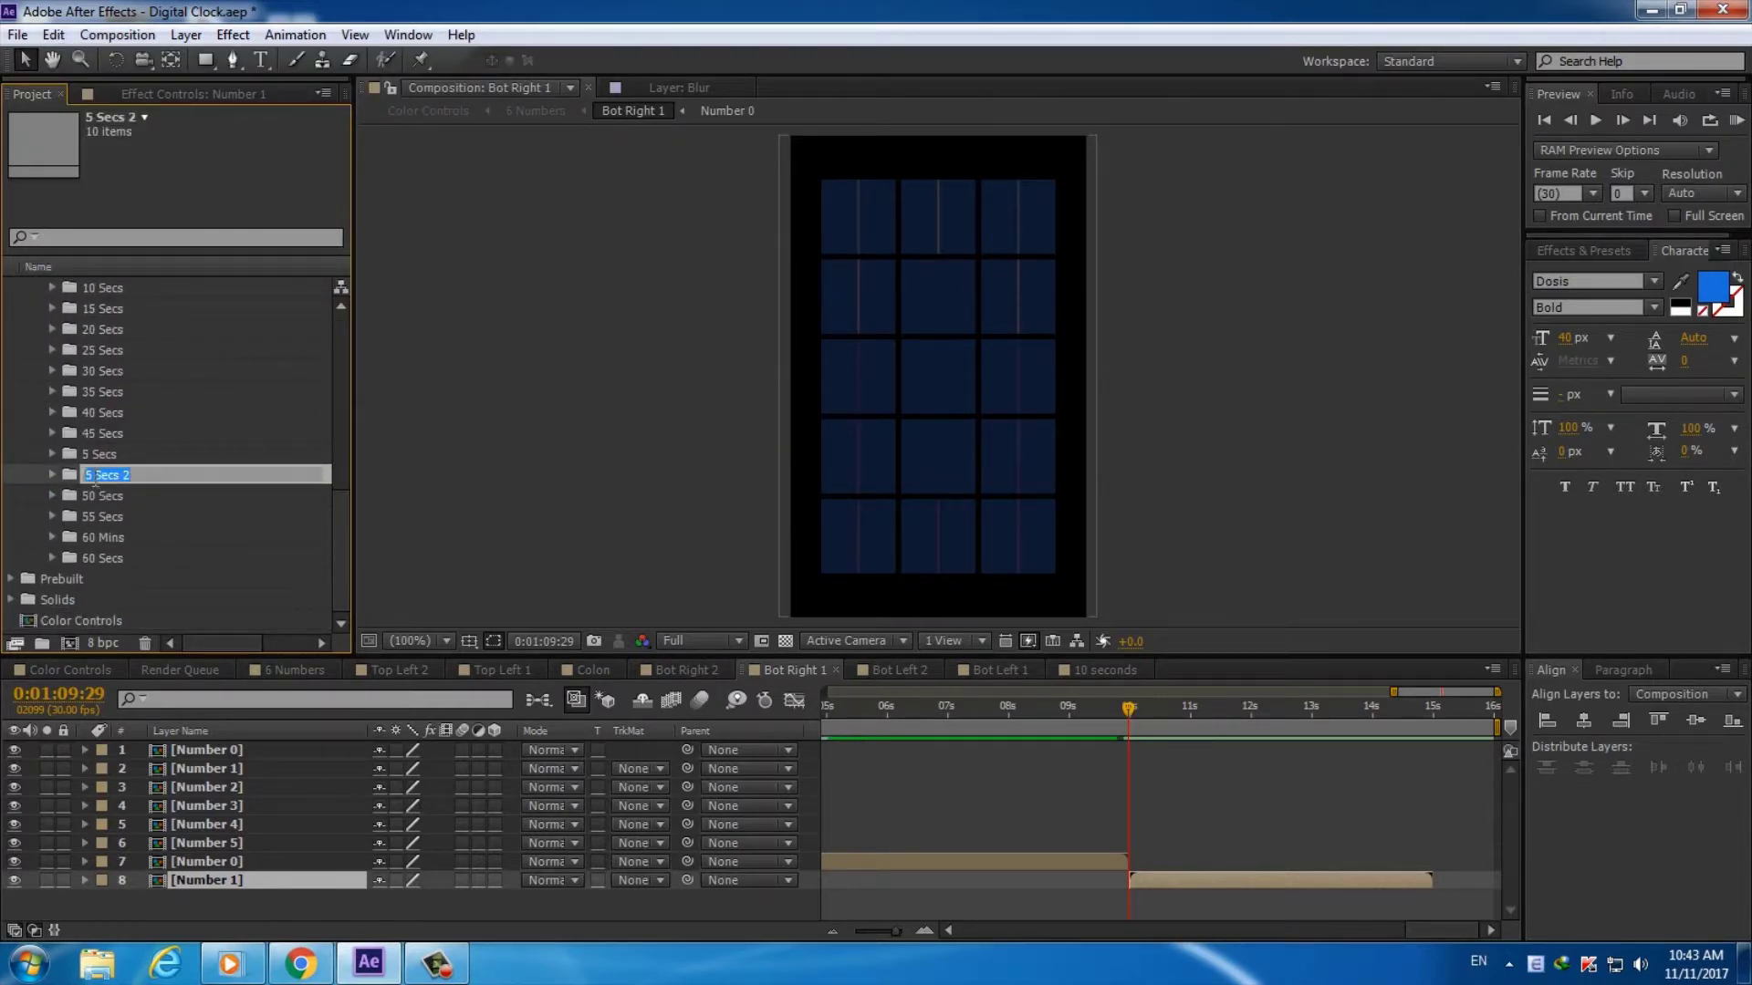
pyautogui.press('Home')
pyautogui.press('Delete')
pyautogui.write('6')
pyautogui.press('End')
pyautogui.press('BackSpace')
pyautogui.press('BackSpace')
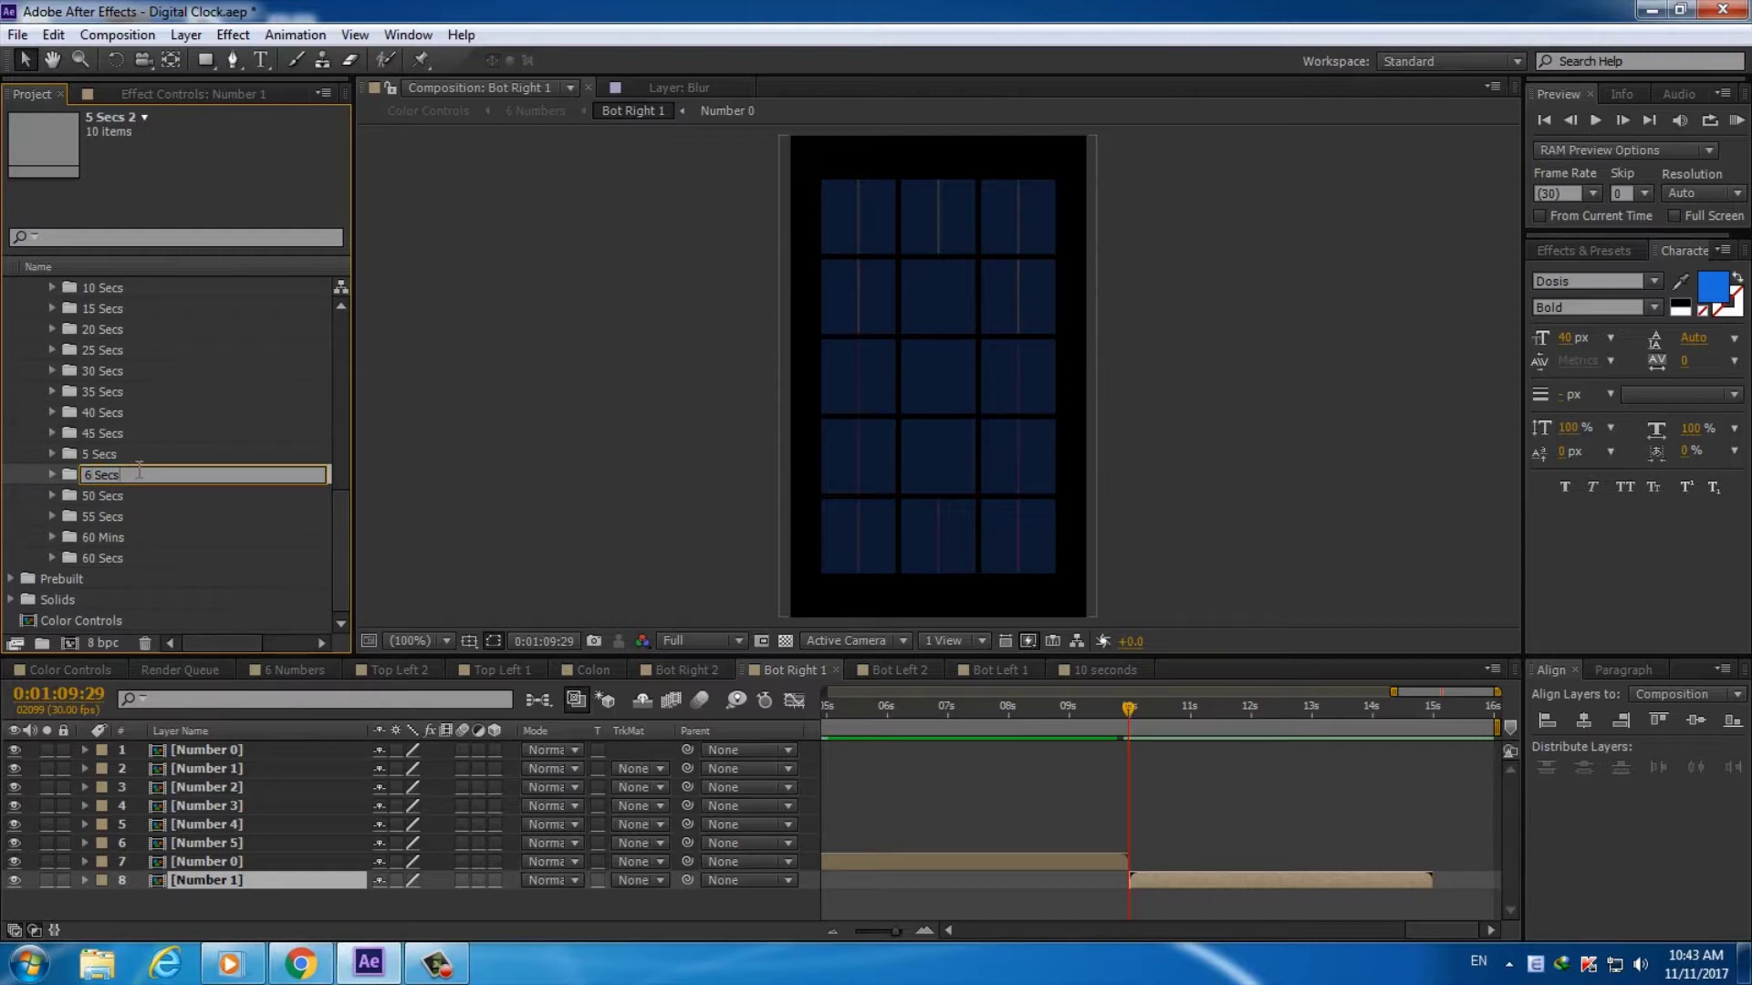
pyautogui.press('Return')
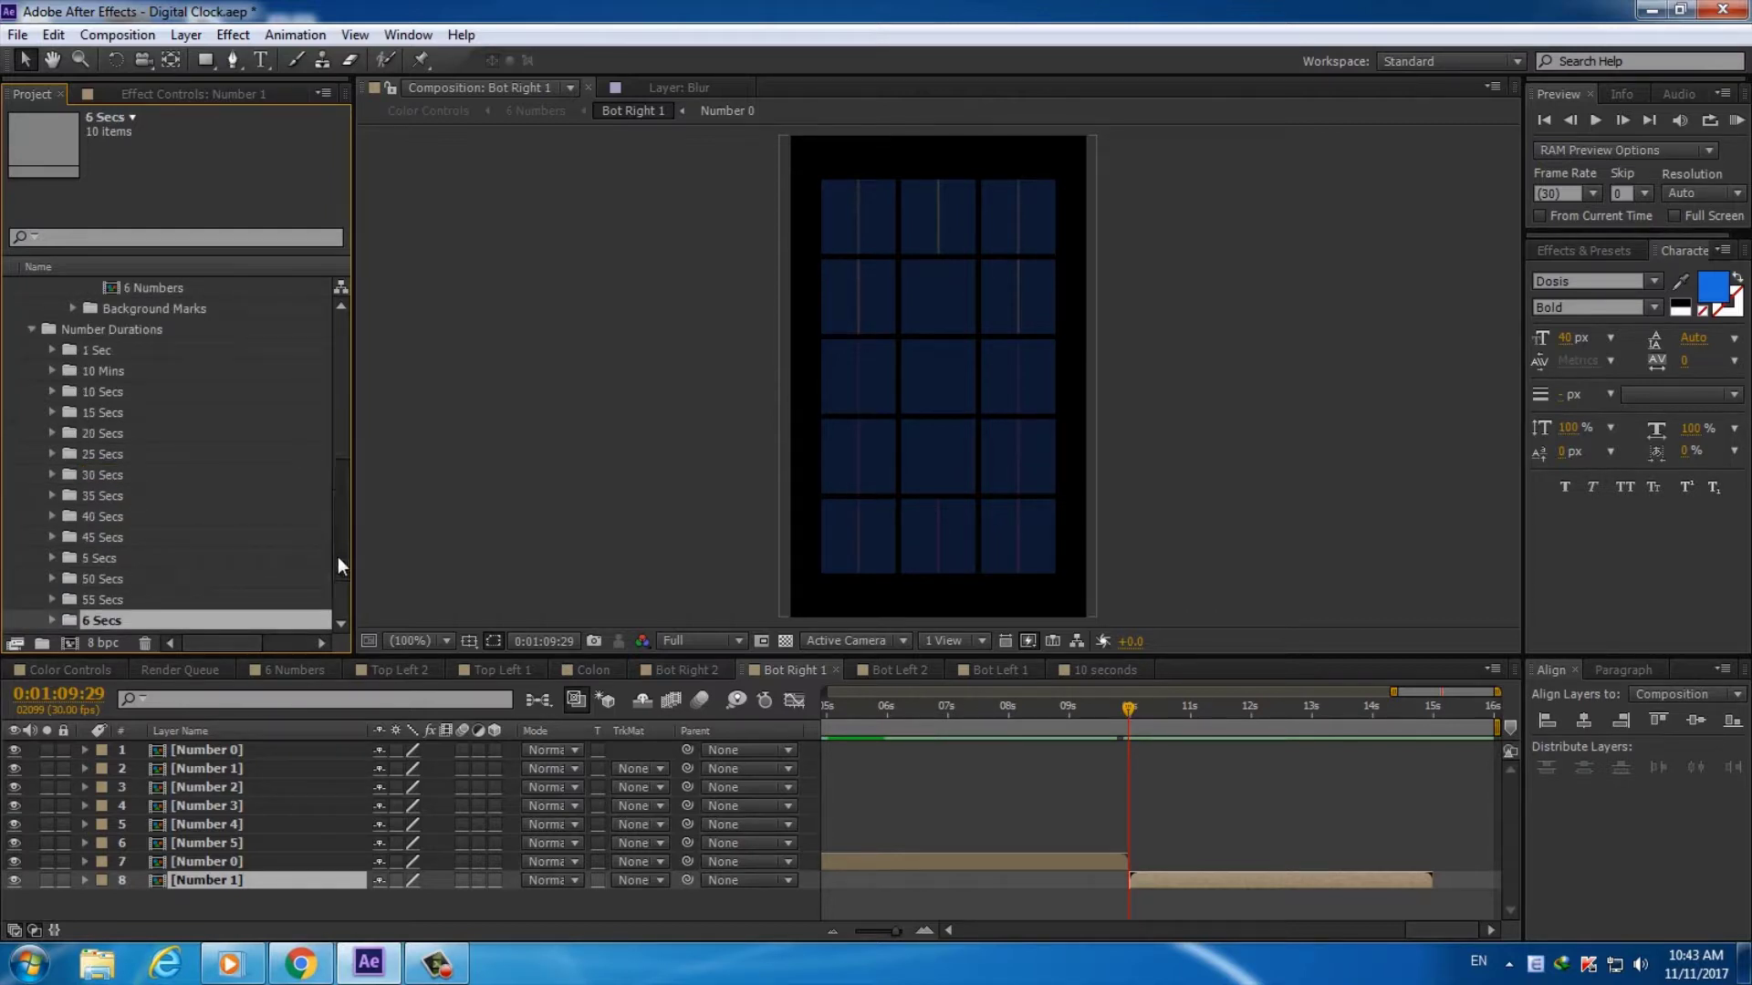
pyautogui.click(52, 516)
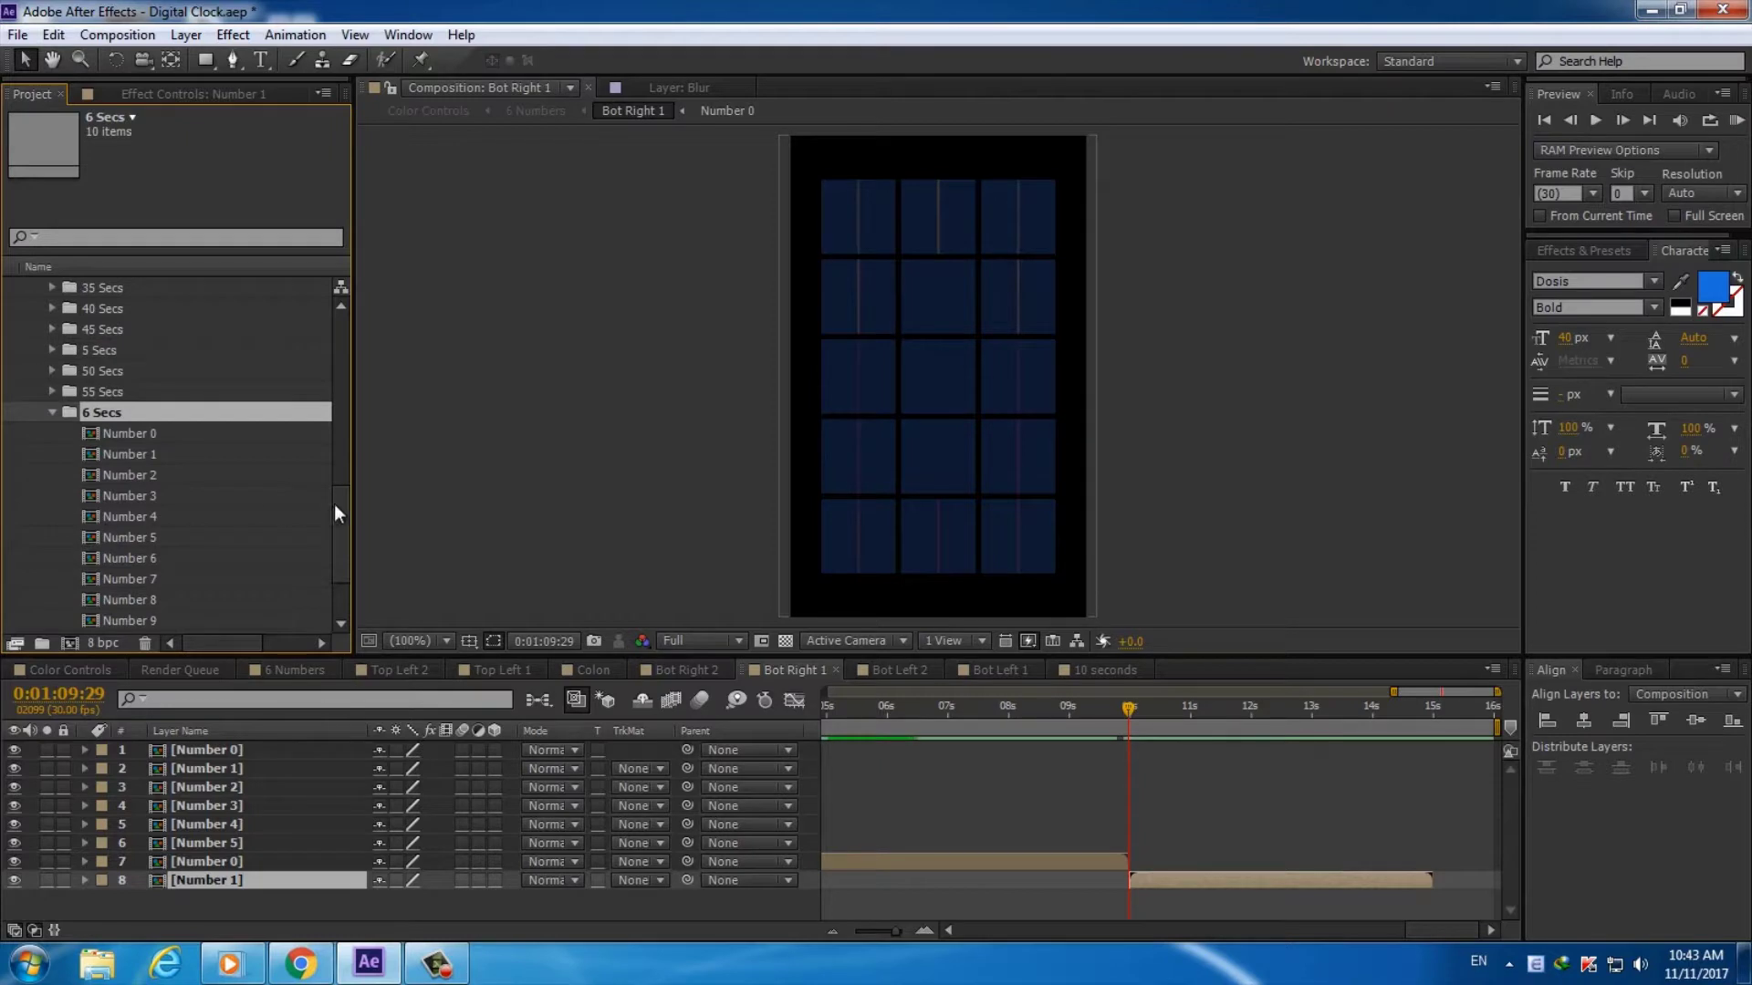
pyautogui.moveTo(339, 511); pyautogui.dragTo(339, 518)
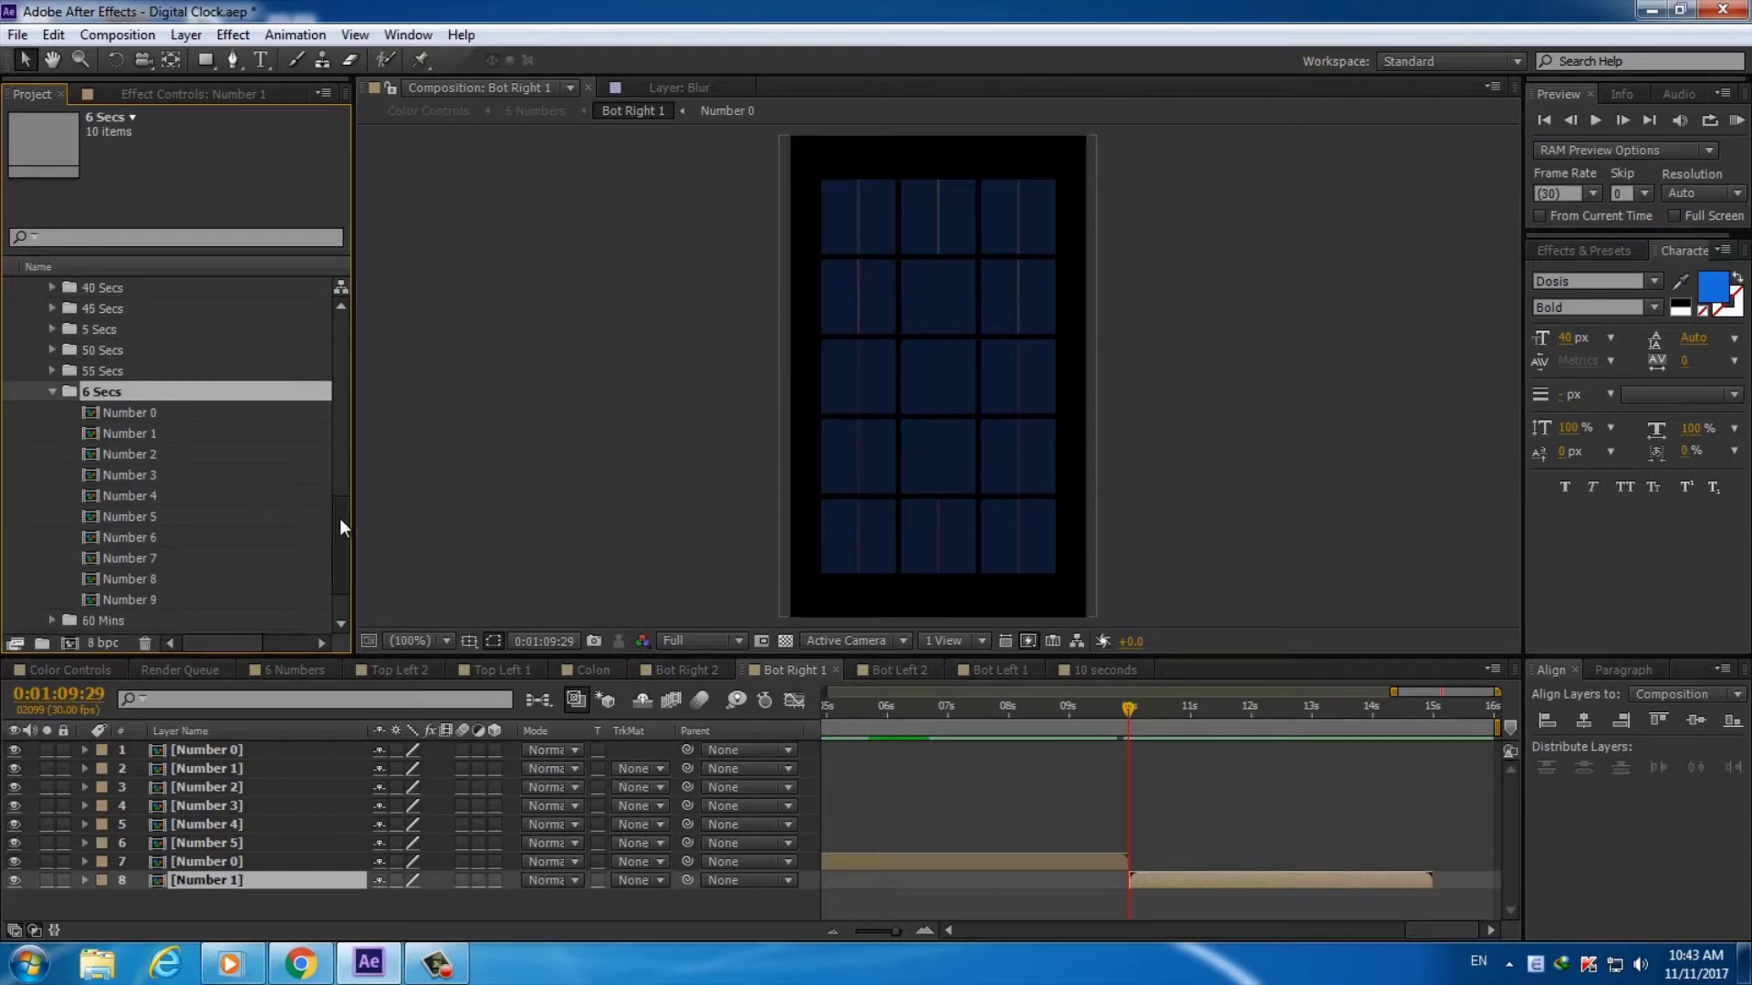
# Open the 6 Secs Number 5 comp and set its duration to 0:00:06:00
pyautogui.click(145, 517)
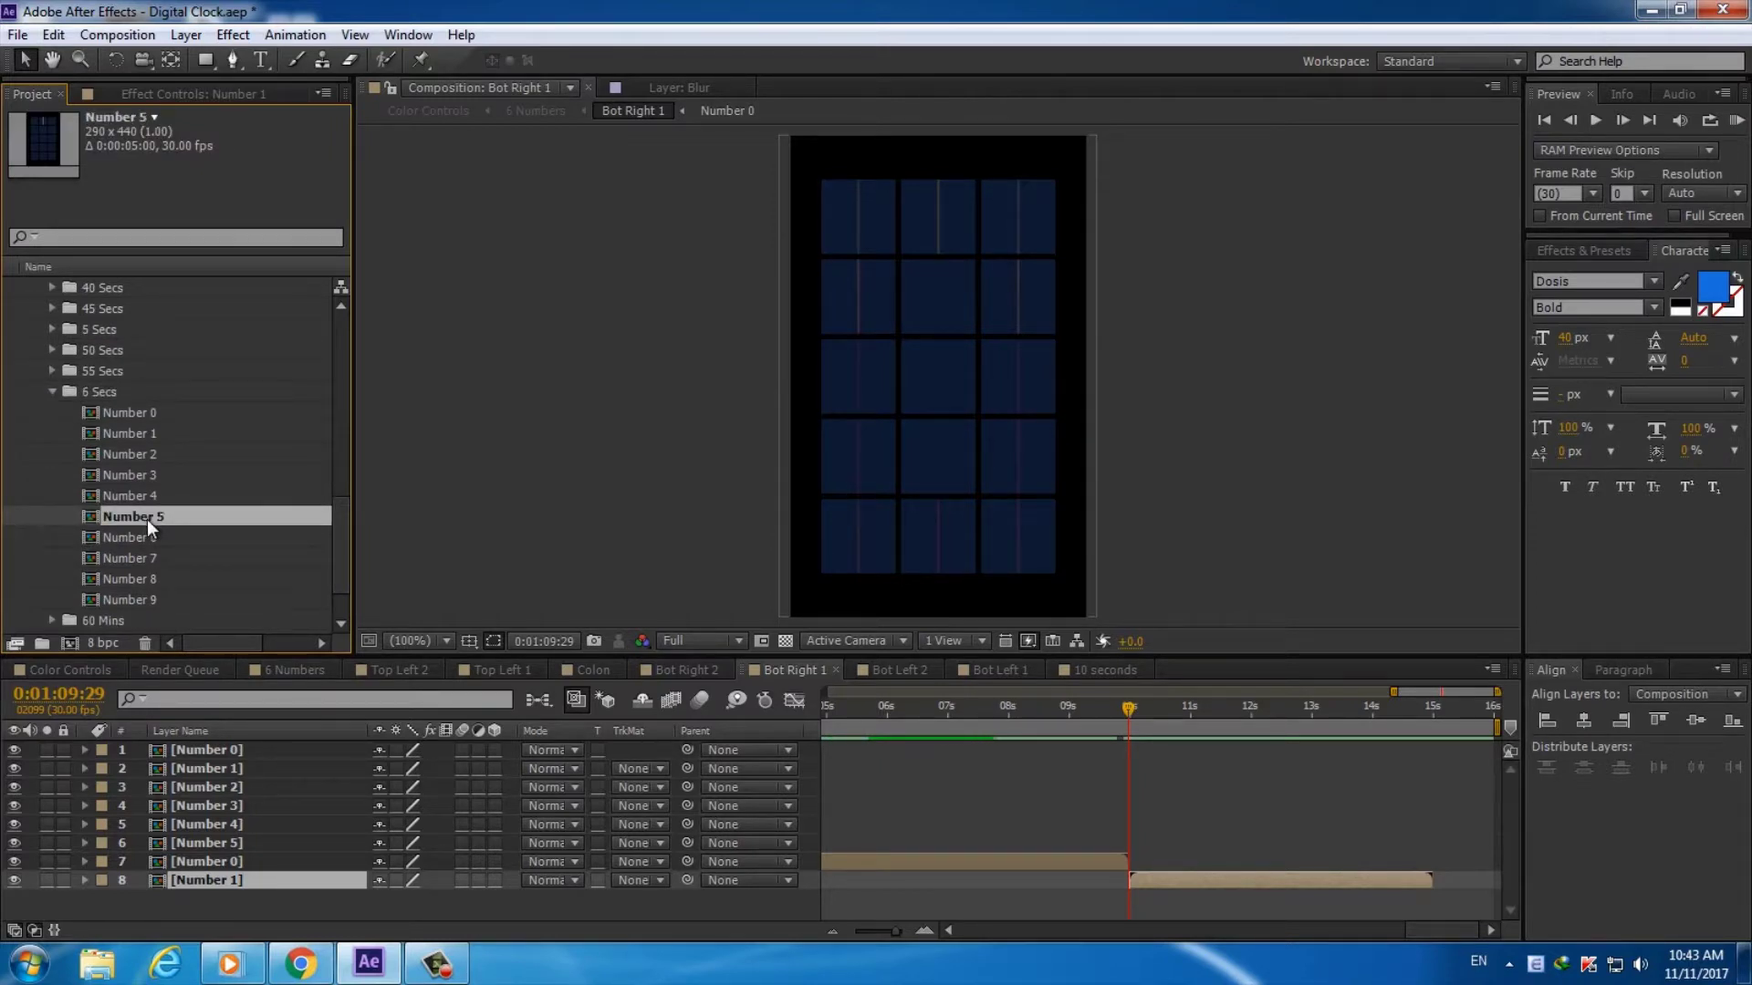
pyautogui.doubleClick(146, 518)
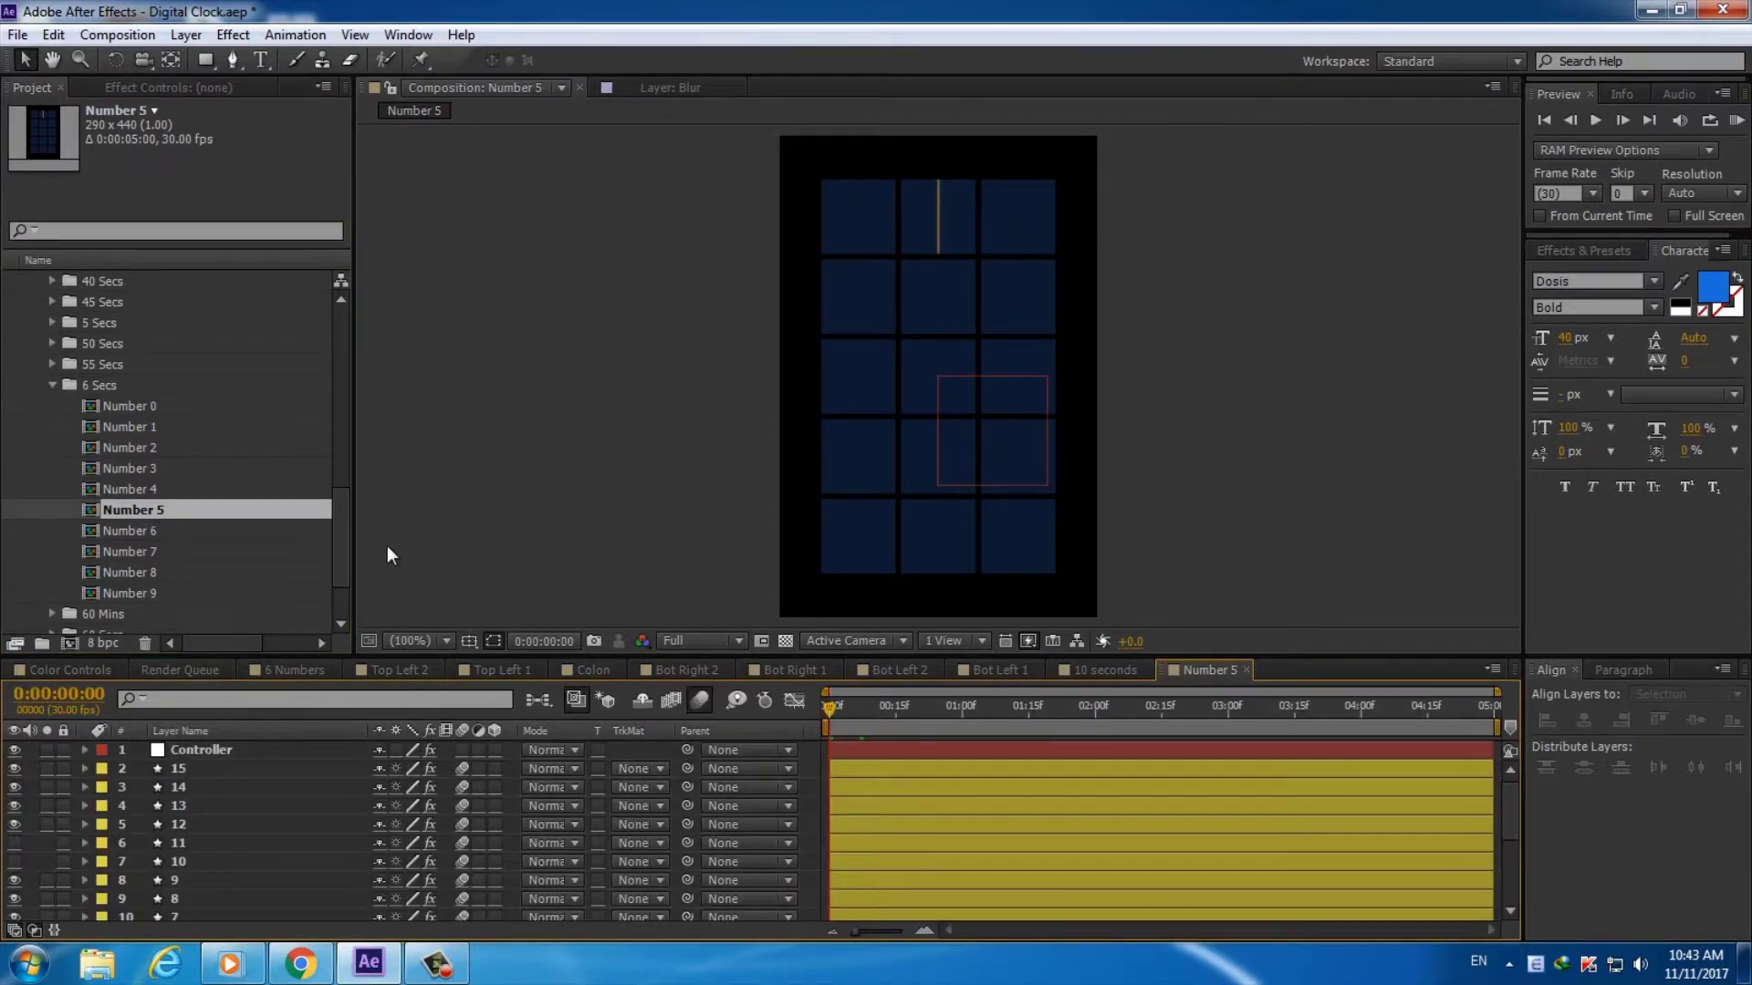
pyautogui.click(117, 35)
pyautogui.click(179, 93)
pyautogui.click(359, 486)
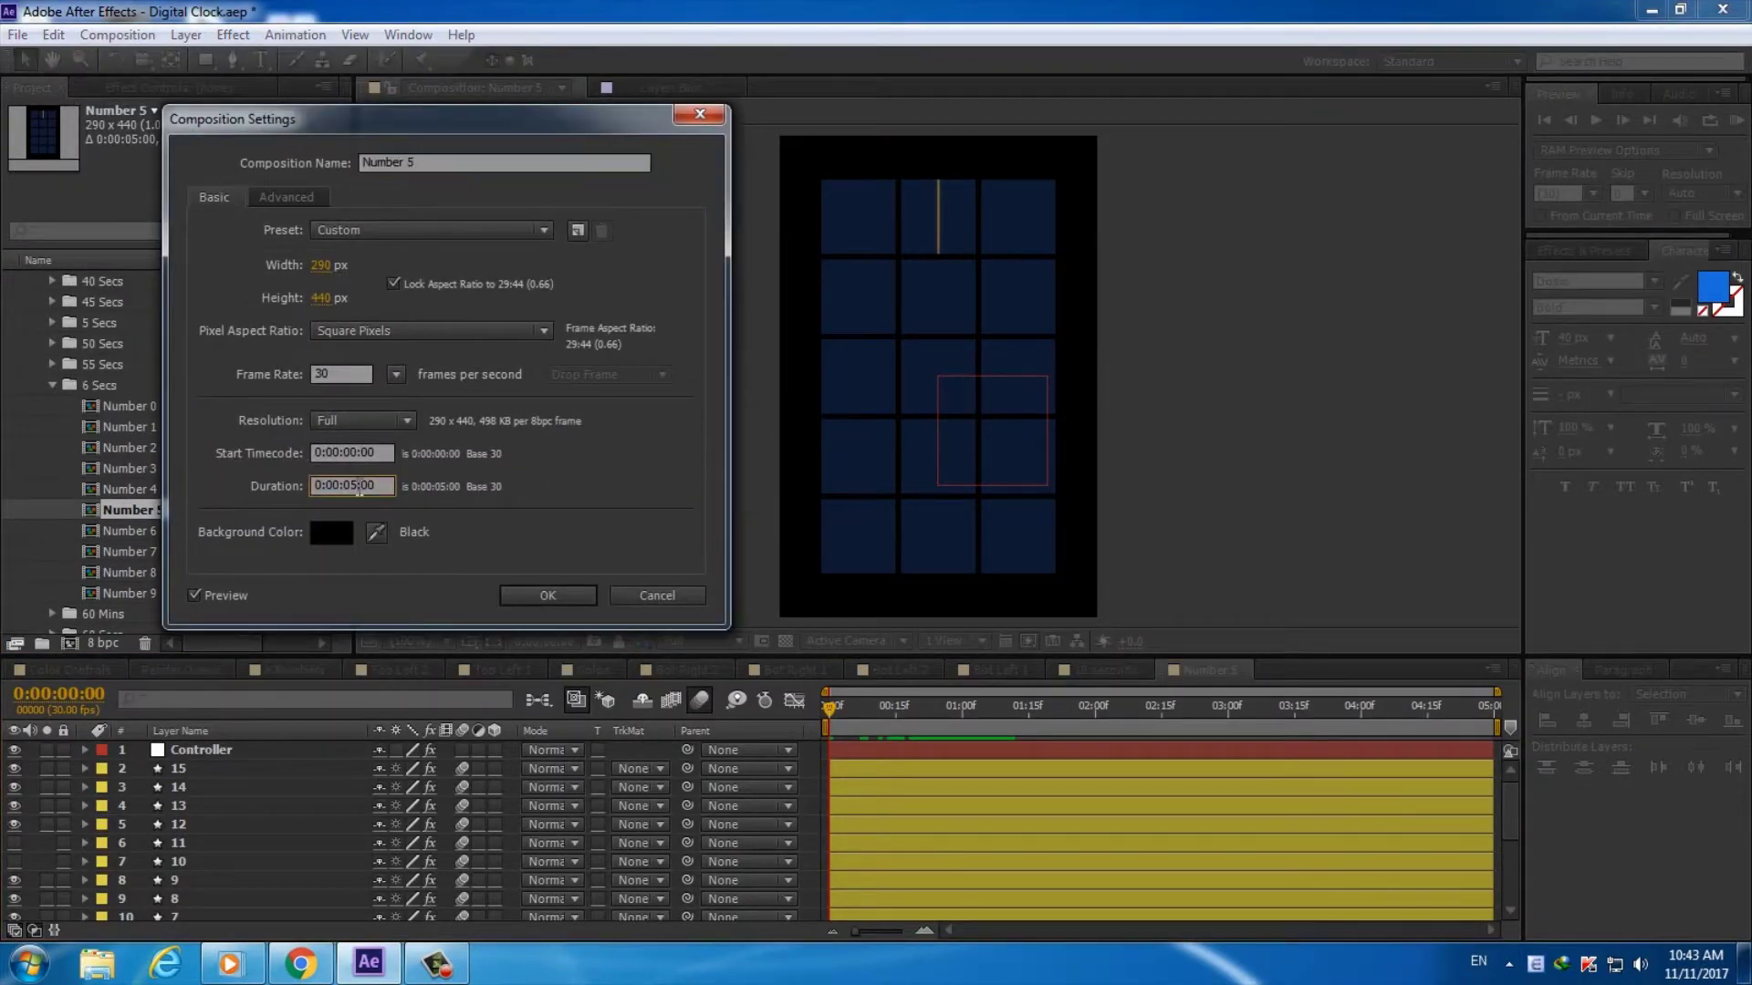
pyautogui.click(531, 599)
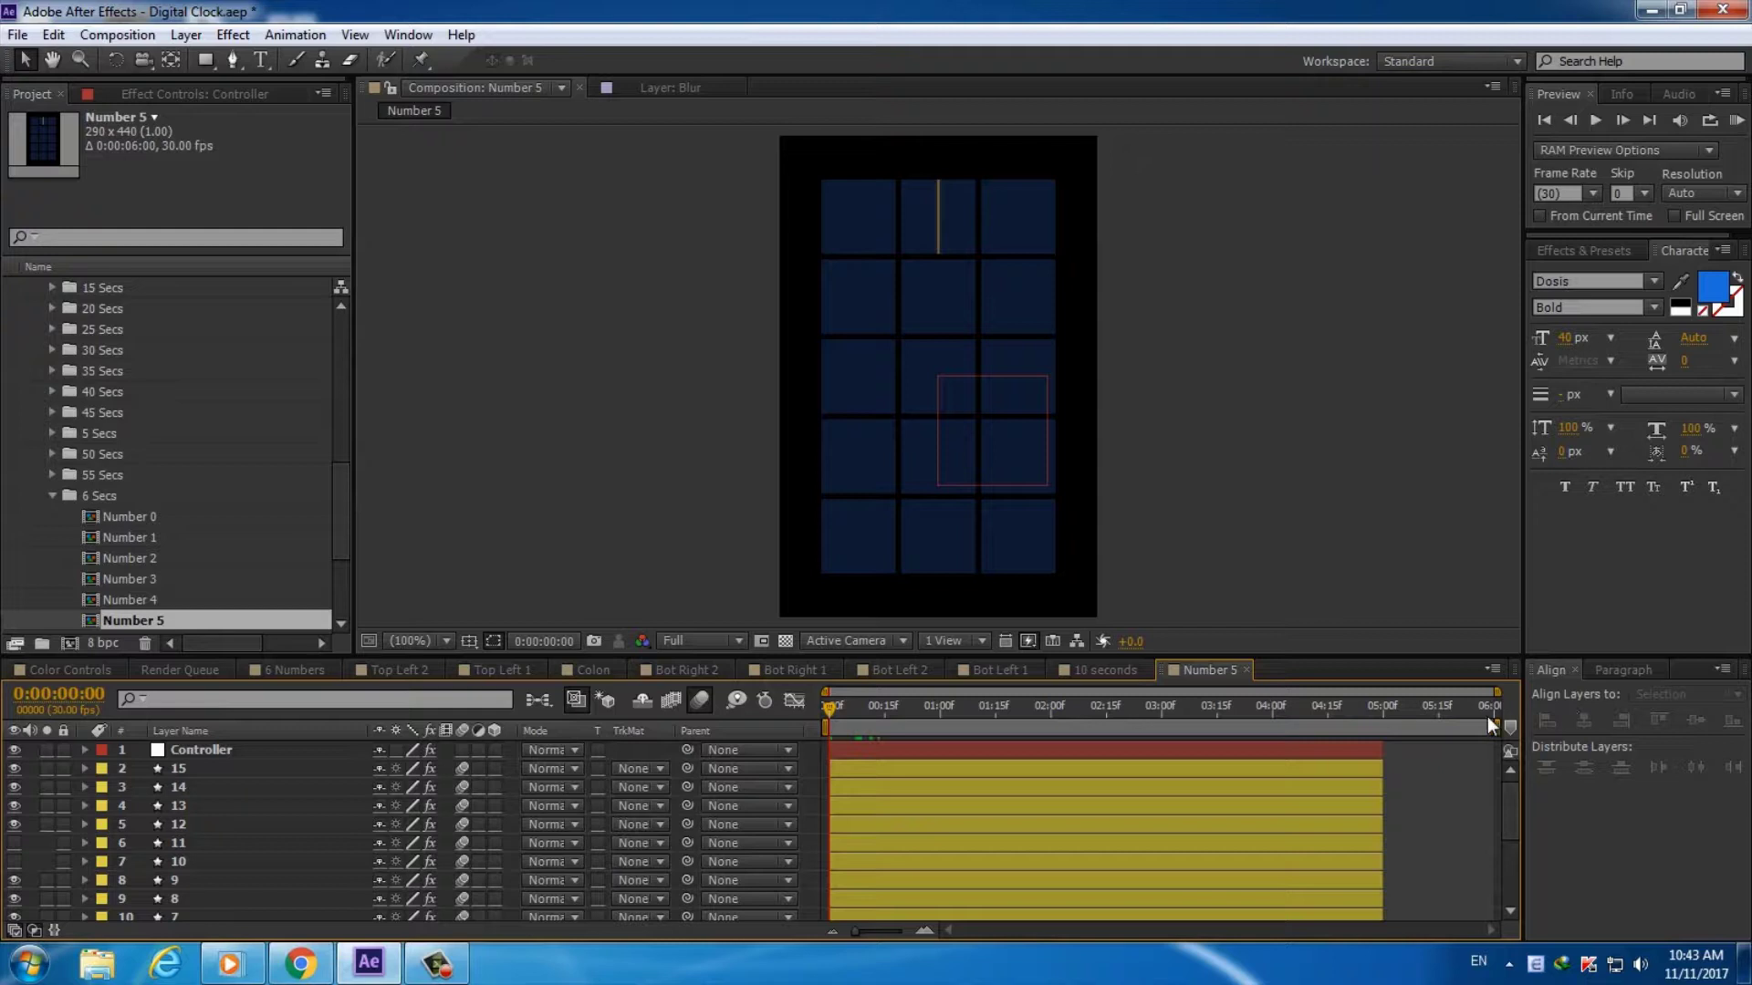
# Extend all Number 5 layers out to the new 6-second end
pyautogui.click(1487, 712)
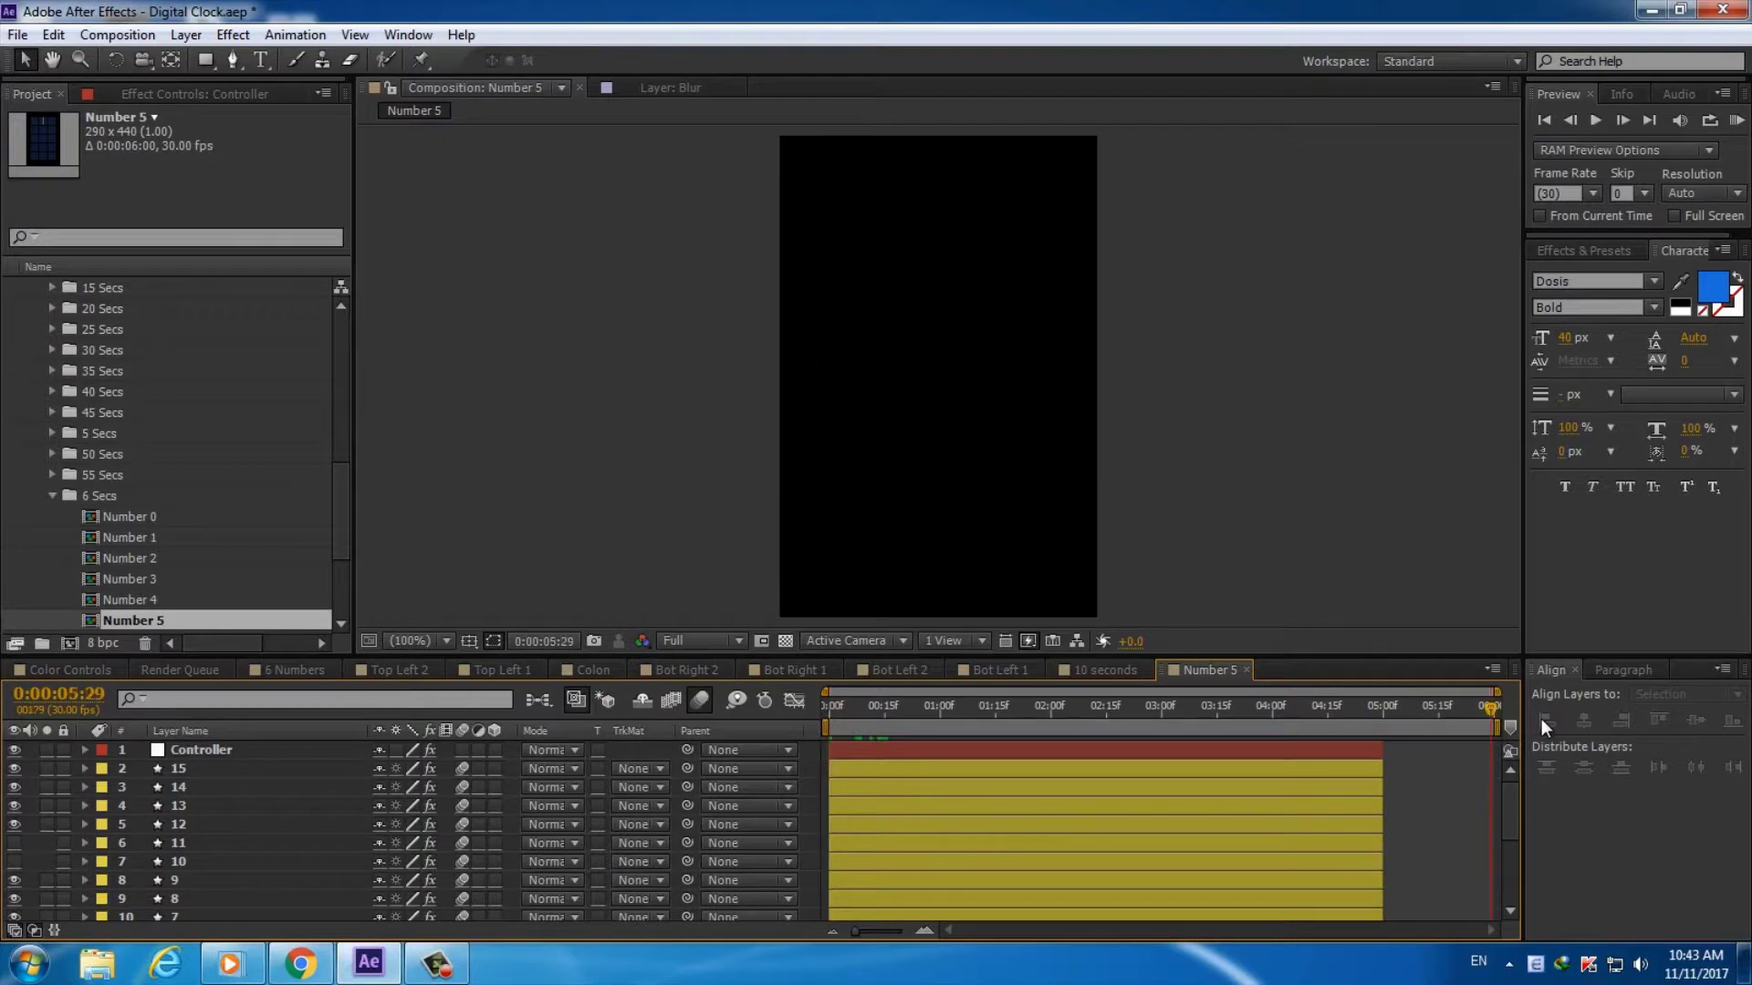
pyautogui.click(1254, 757)
pyautogui.scroll(-3, 1379, 883)
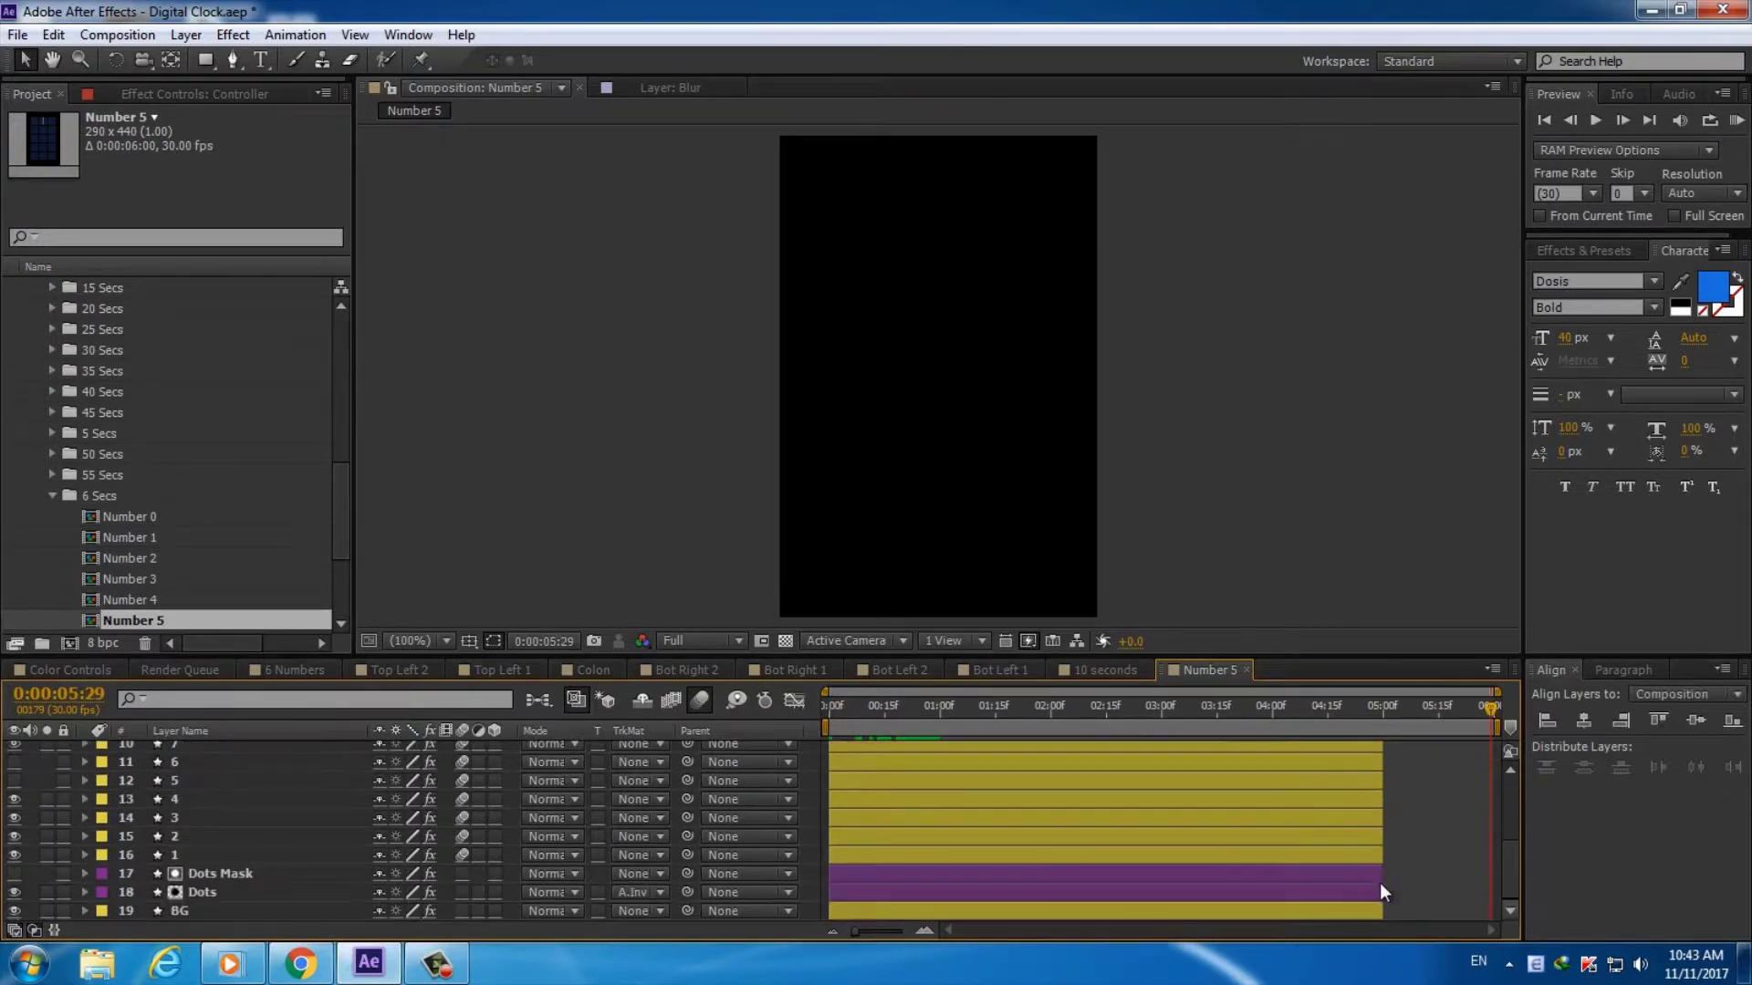
pyautogui.hotkey('ctrl', 'a')
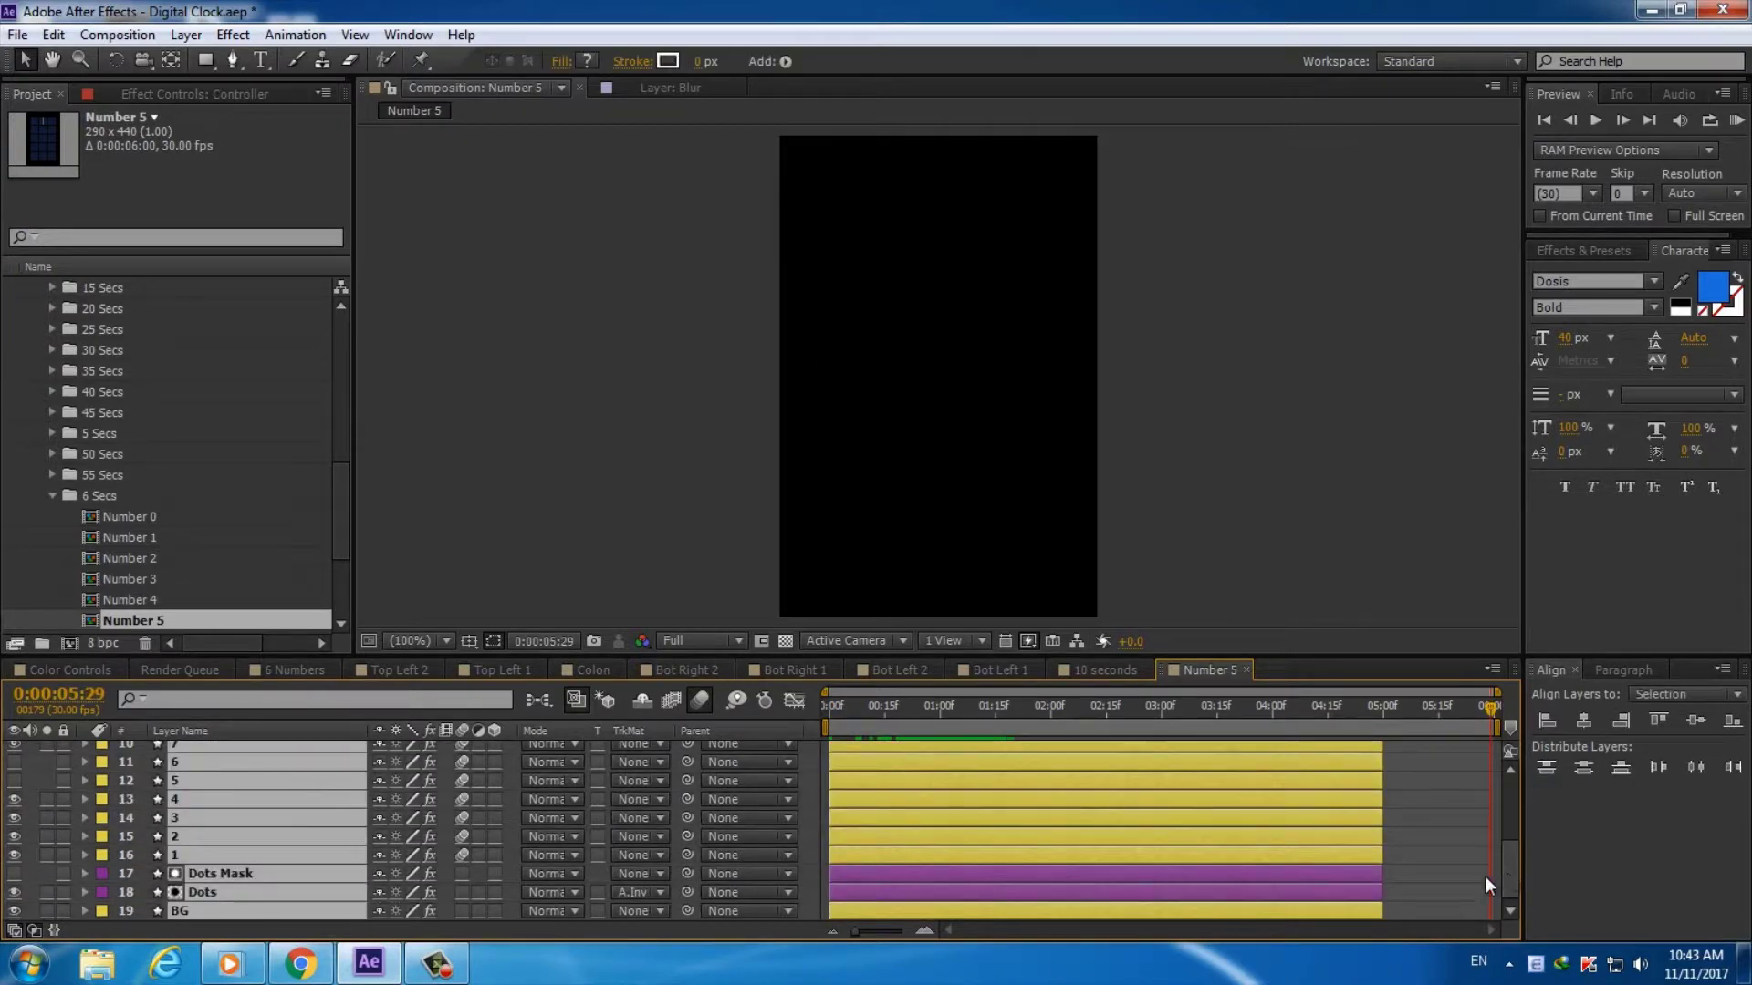
pyautogui.moveTo(1383, 845); pyautogui.dragTo(1504, 838)
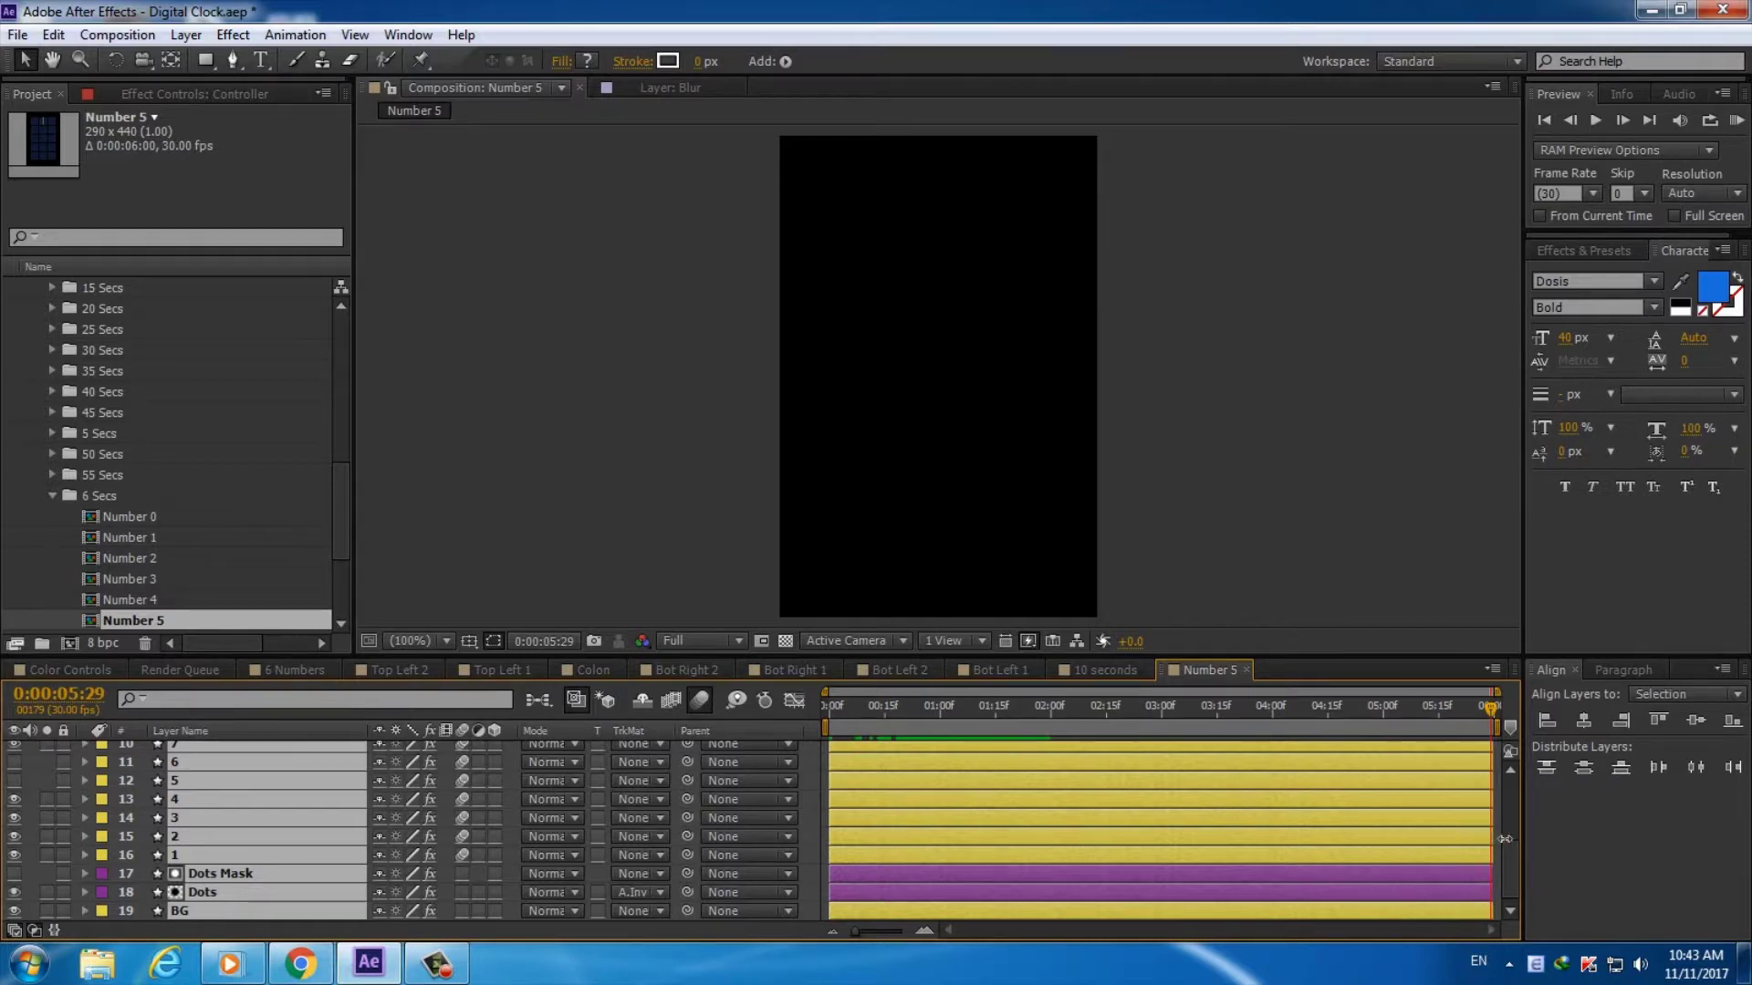
pyautogui.scroll(3, 1507, 810)
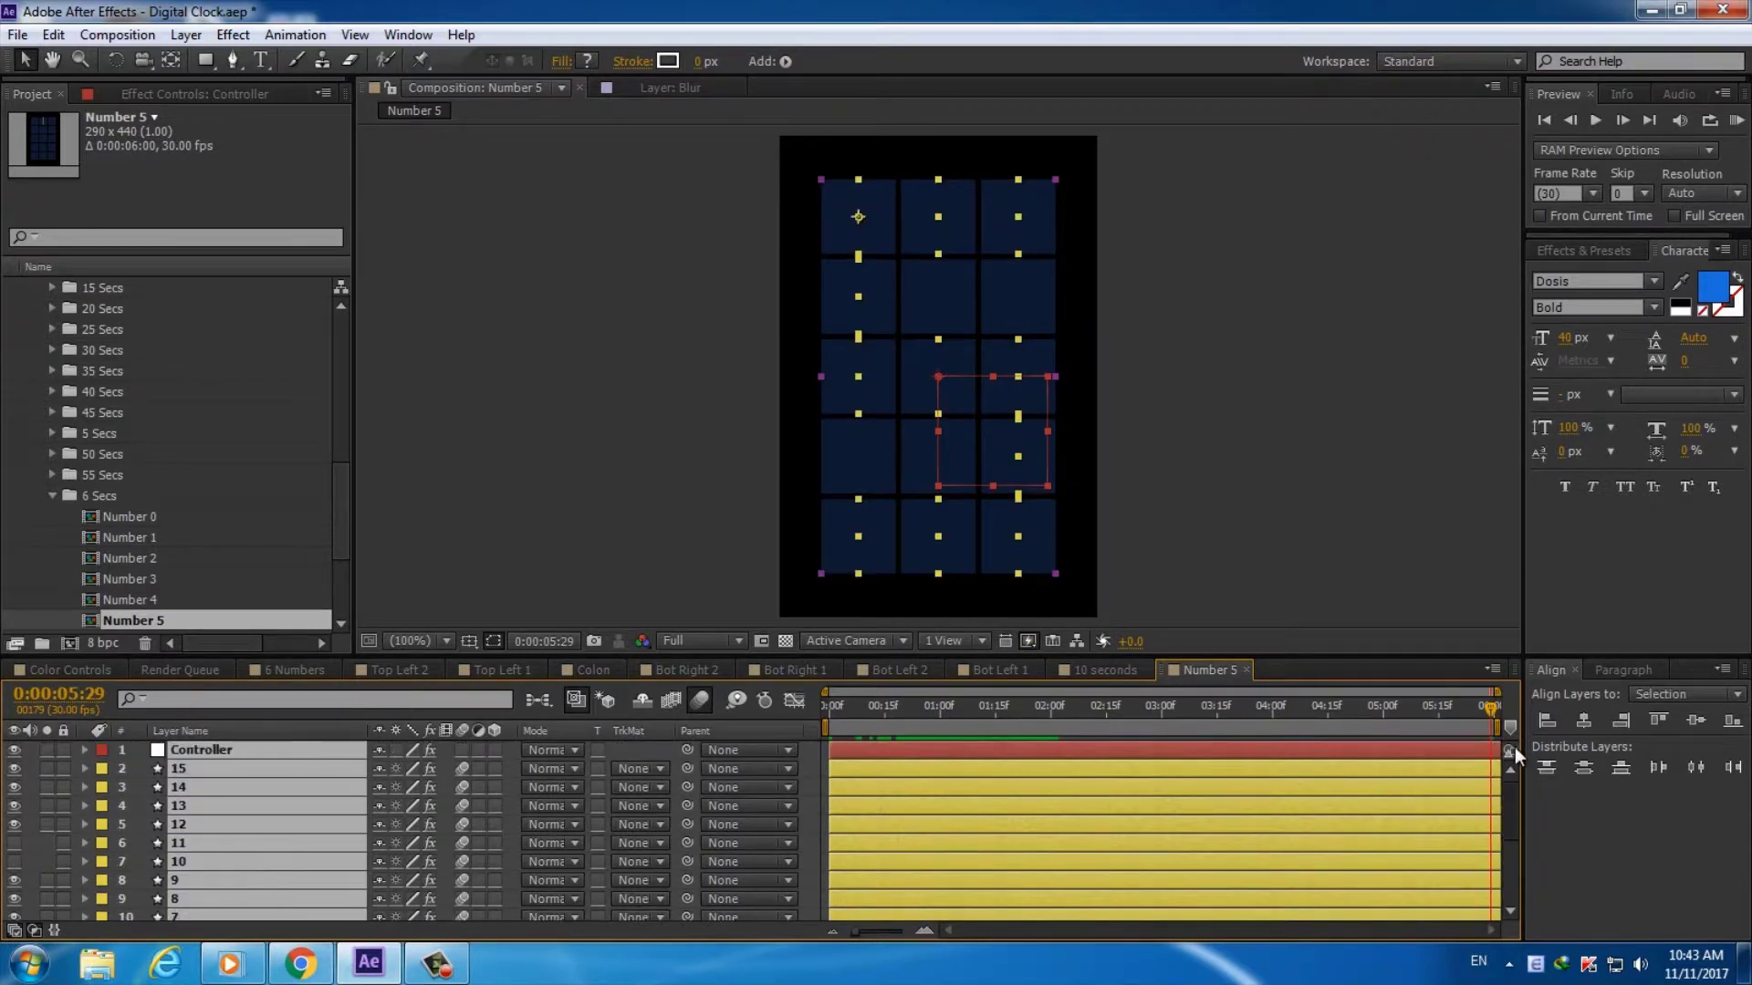
pyautogui.click(814, 764)
pyautogui.click(880, 754)
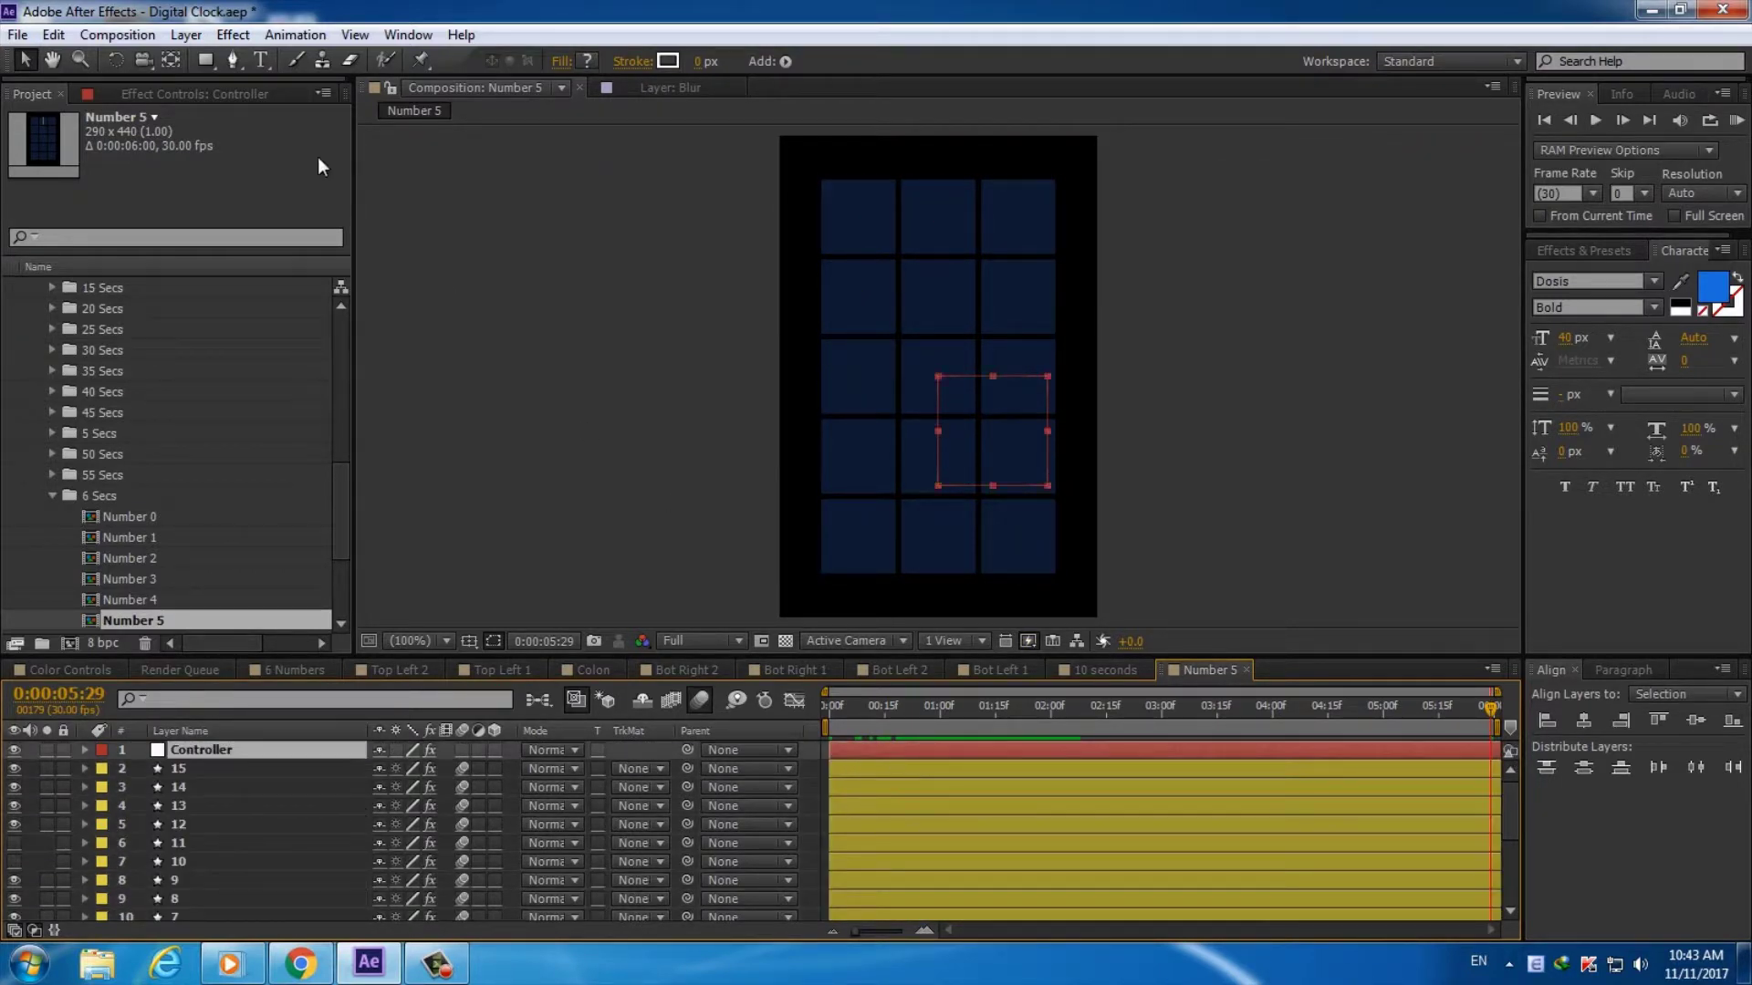
# Set the Controller's Duration (s) to 6 and close the Number 5 comp
pyautogui.click(211, 95)
pyautogui.click(206, 340)
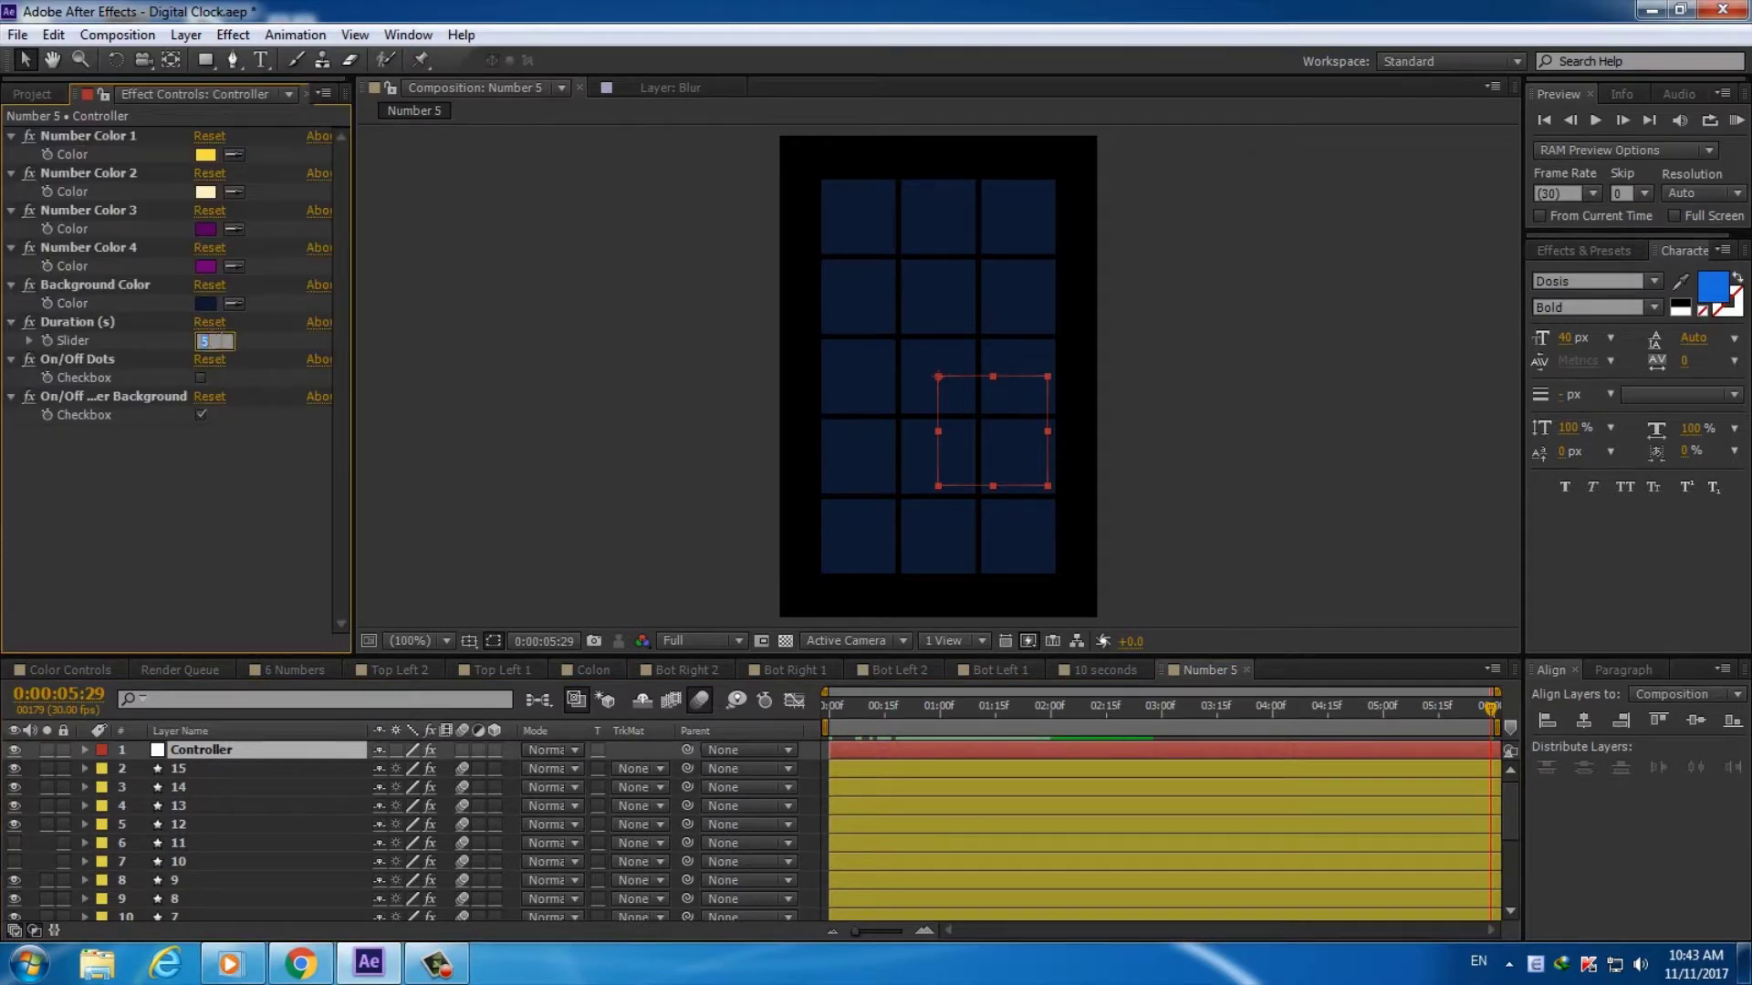
pyautogui.write('6')
pyautogui.press('Return')
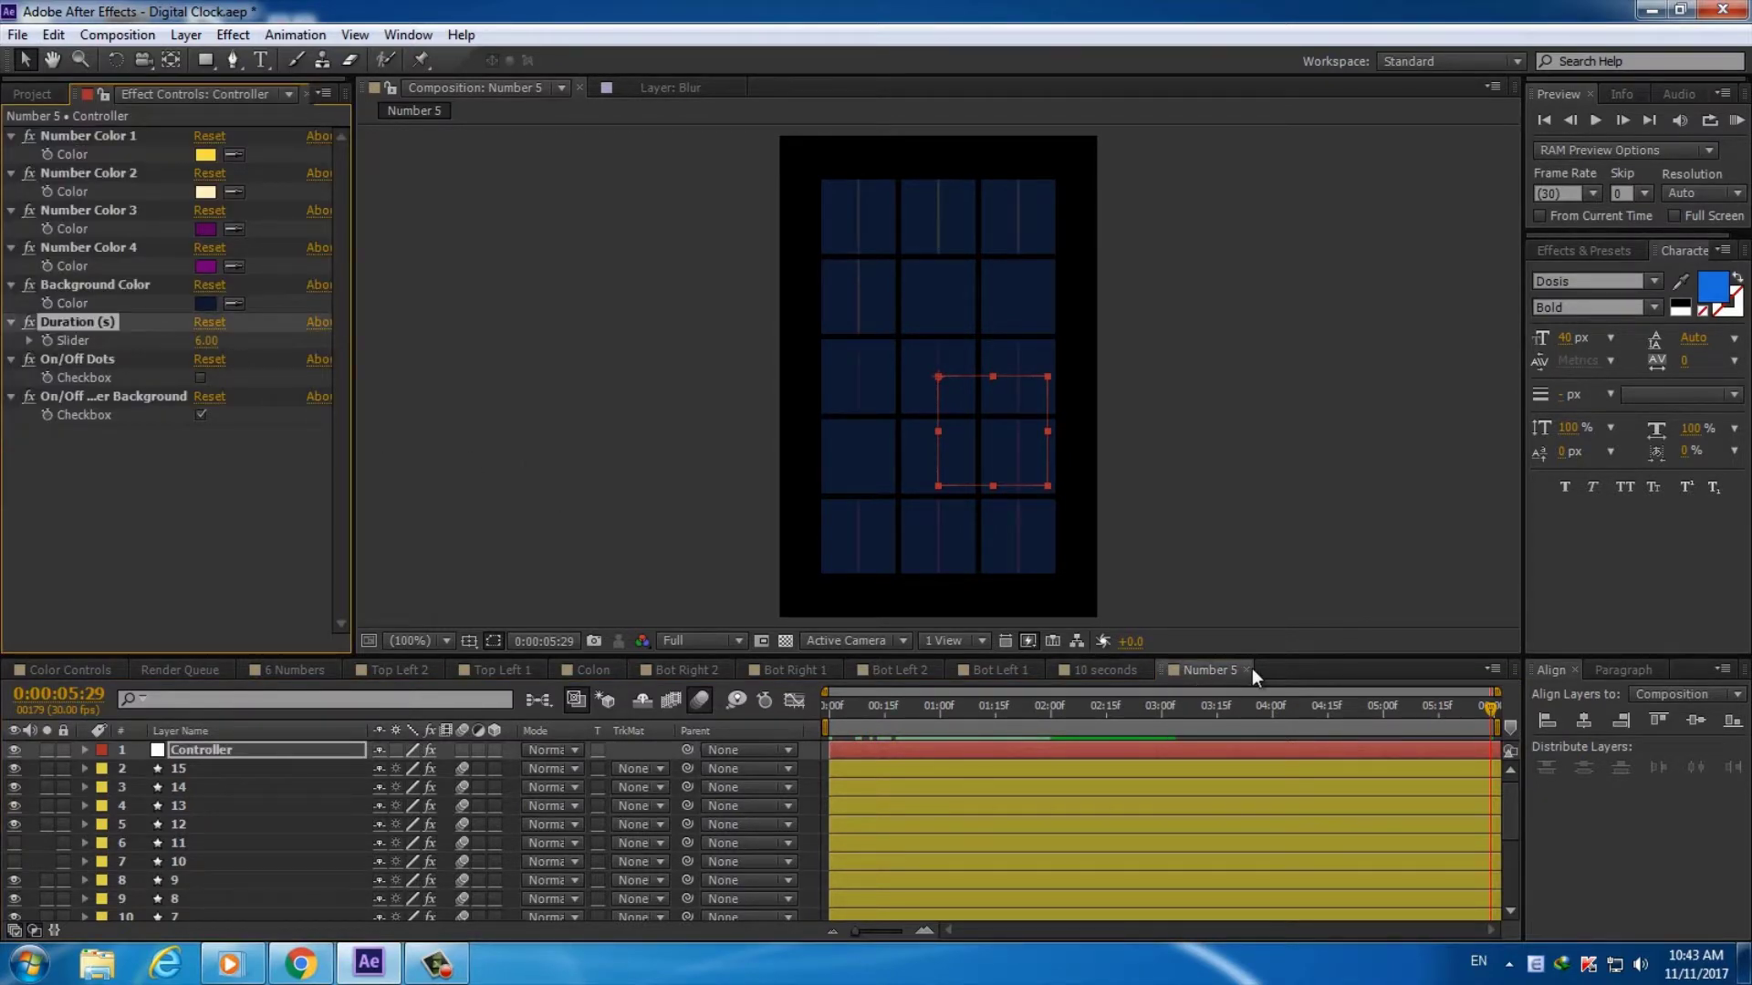
pyautogui.click(1247, 669)
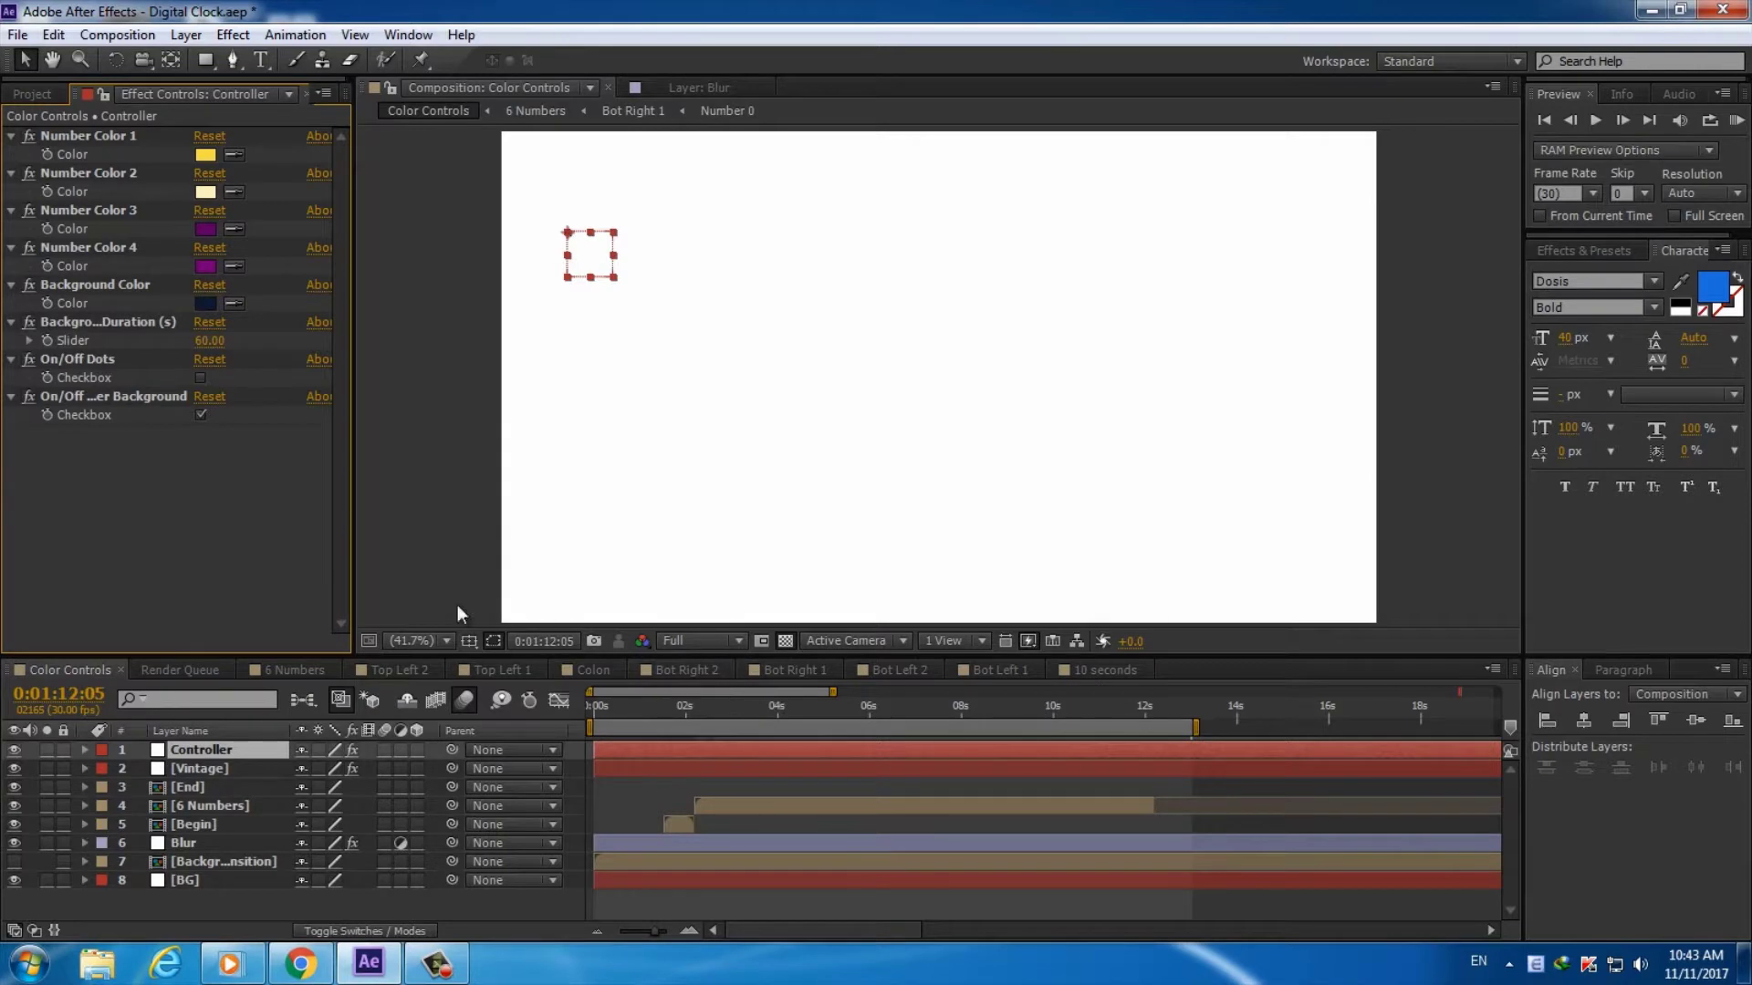
# Open the Bot Right 1 digit comp from the 6 Numbers composition
pyautogui.click(314, 668)
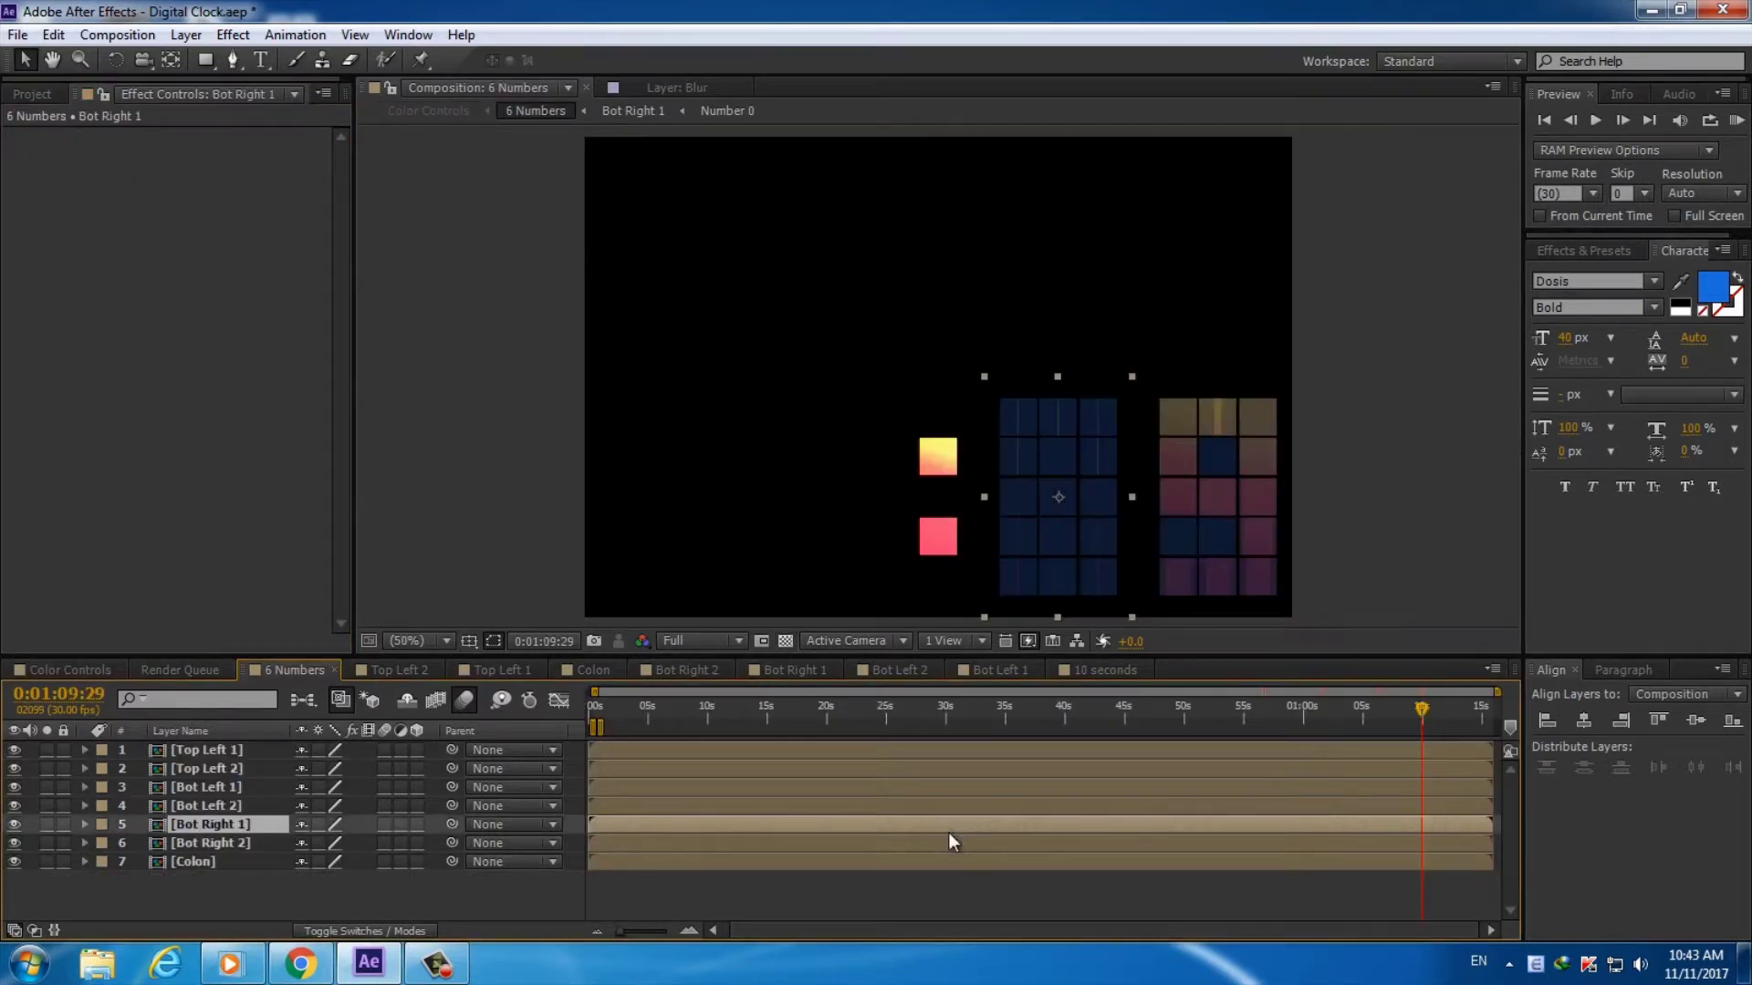
pyautogui.doubleClick(949, 825)
pyautogui.click(31, 94)
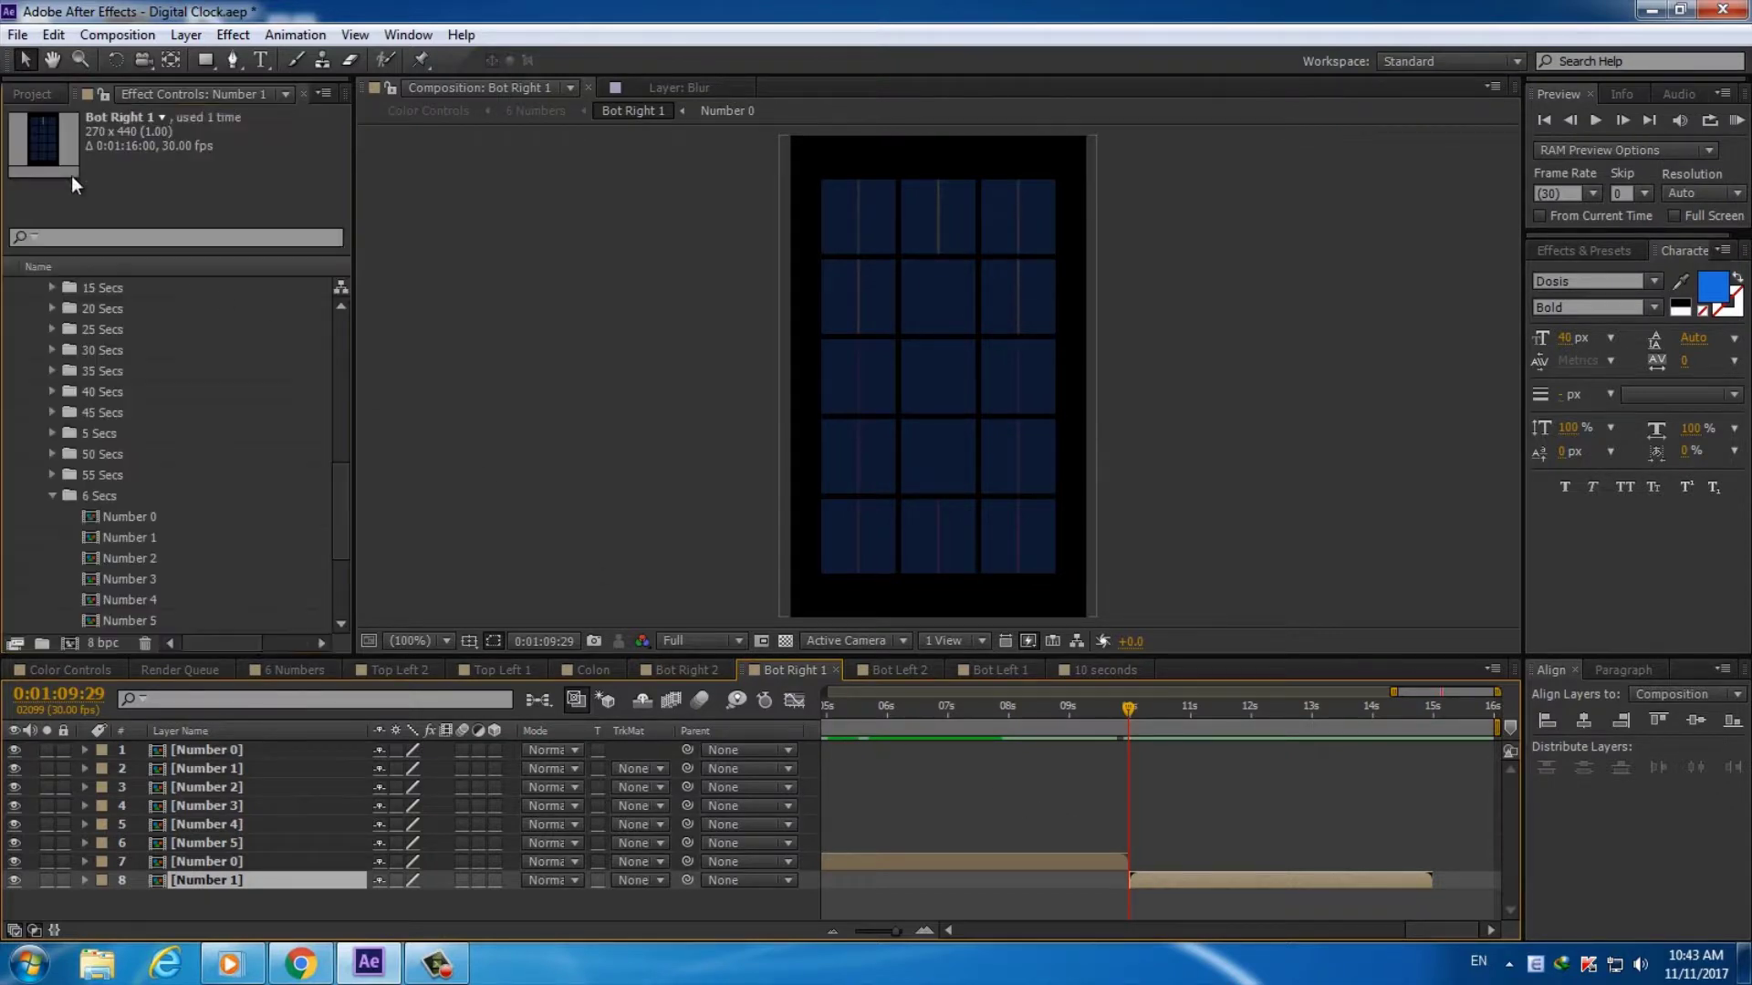
pyautogui.scroll(-2, 305, 509)
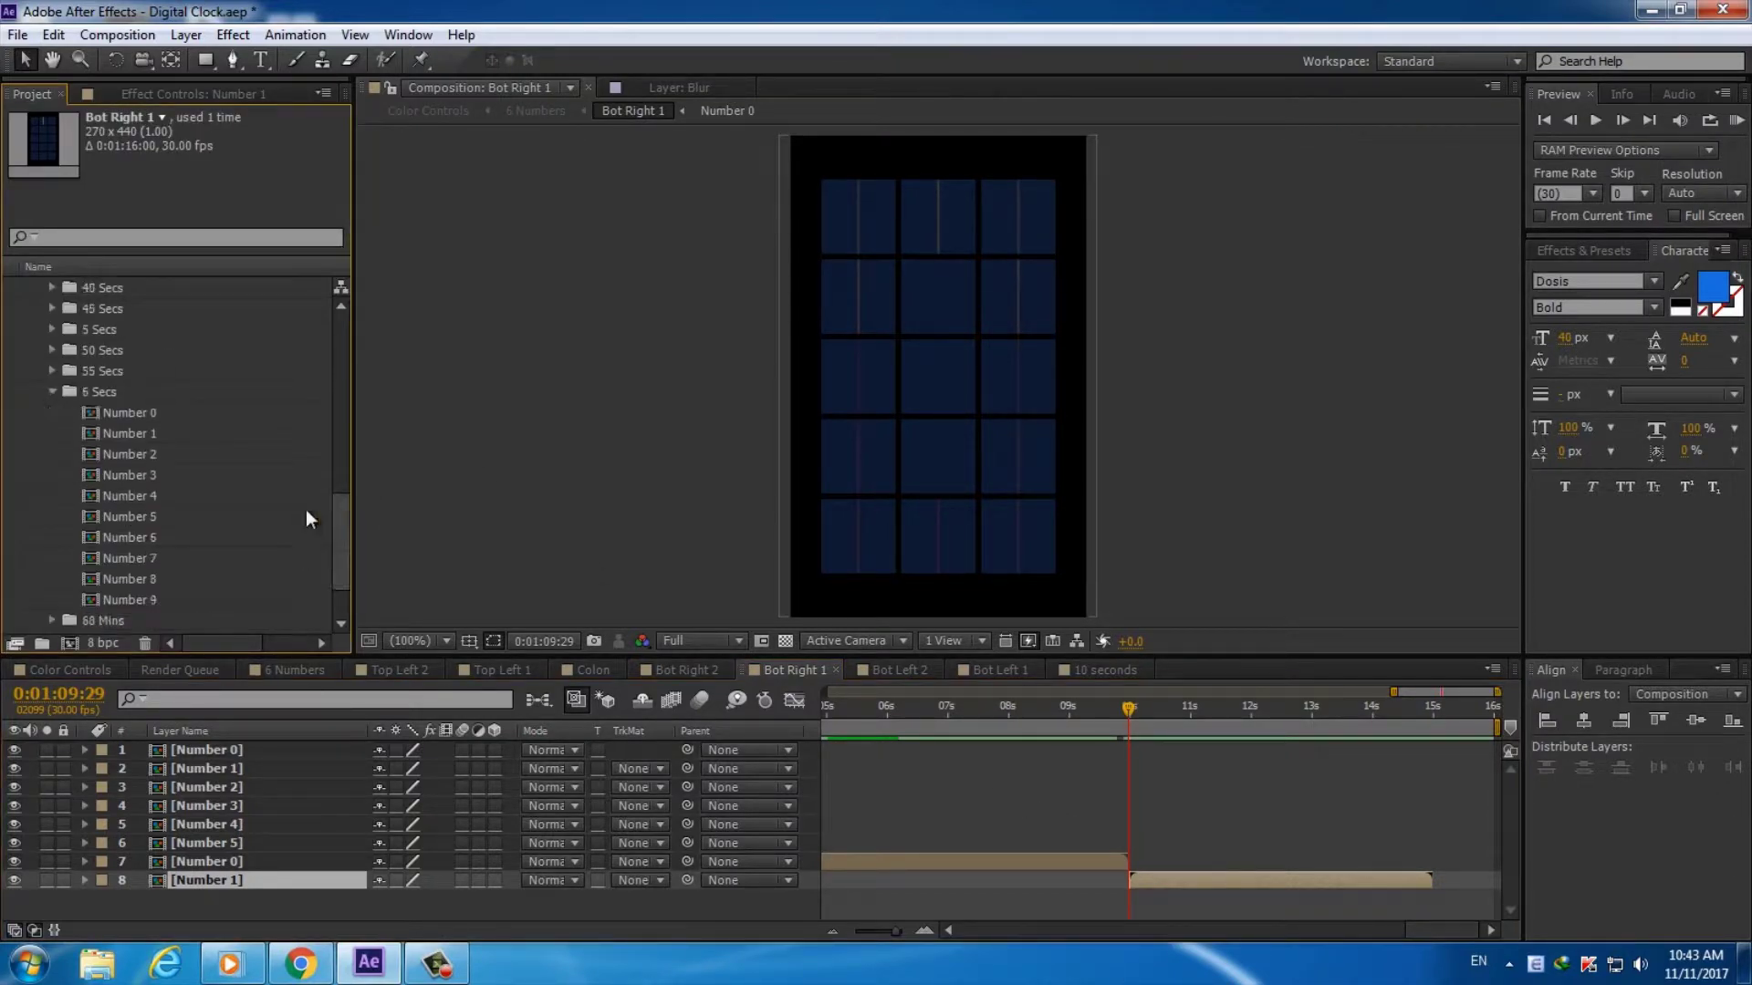
# Delete Number 0–4 and Number 6–9 from the 6 Secs folder, keeping only Number 5
pyautogui.click(191, 516)
pyautogui.click(160, 496)
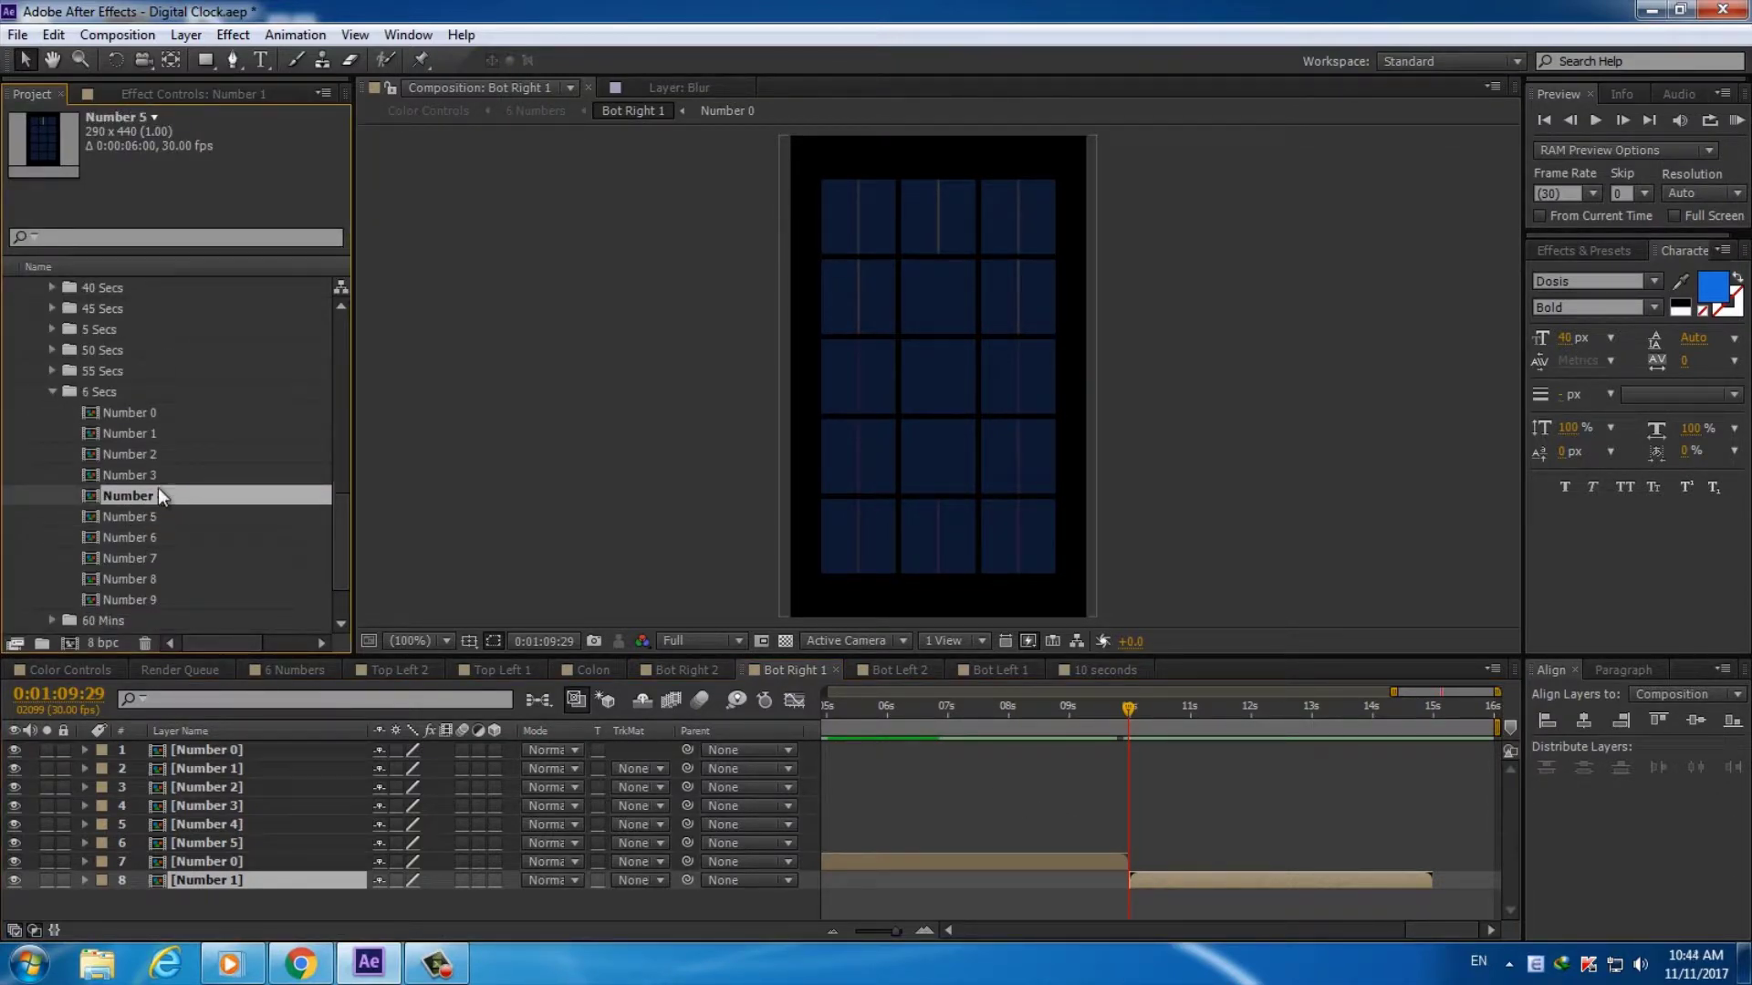
pyautogui.keyDown('shift'); pyautogui.click(135, 412); pyautogui.keyUp('shift')
pyautogui.press('Delete')
pyautogui.press('Return')
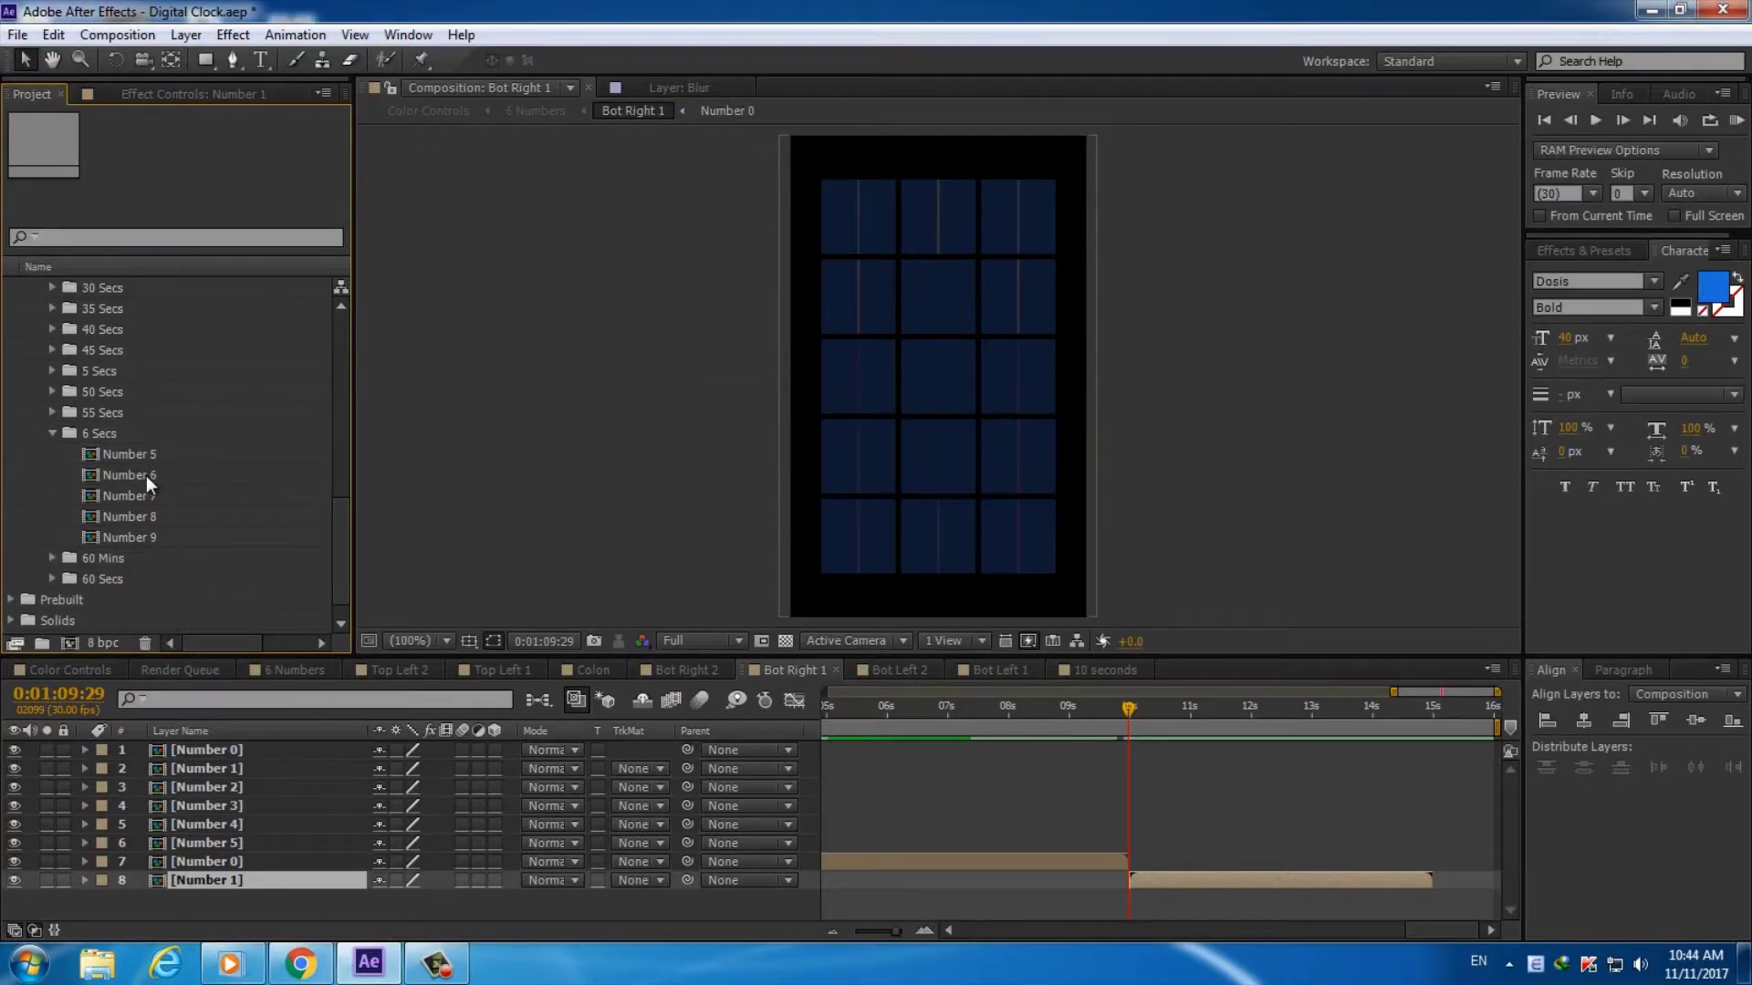
pyautogui.click(146, 474)
pyautogui.keyDown('shift'); pyautogui.click(151, 538); pyautogui.keyUp('shift')
pyautogui.press('Delete')
pyautogui.press('Return')
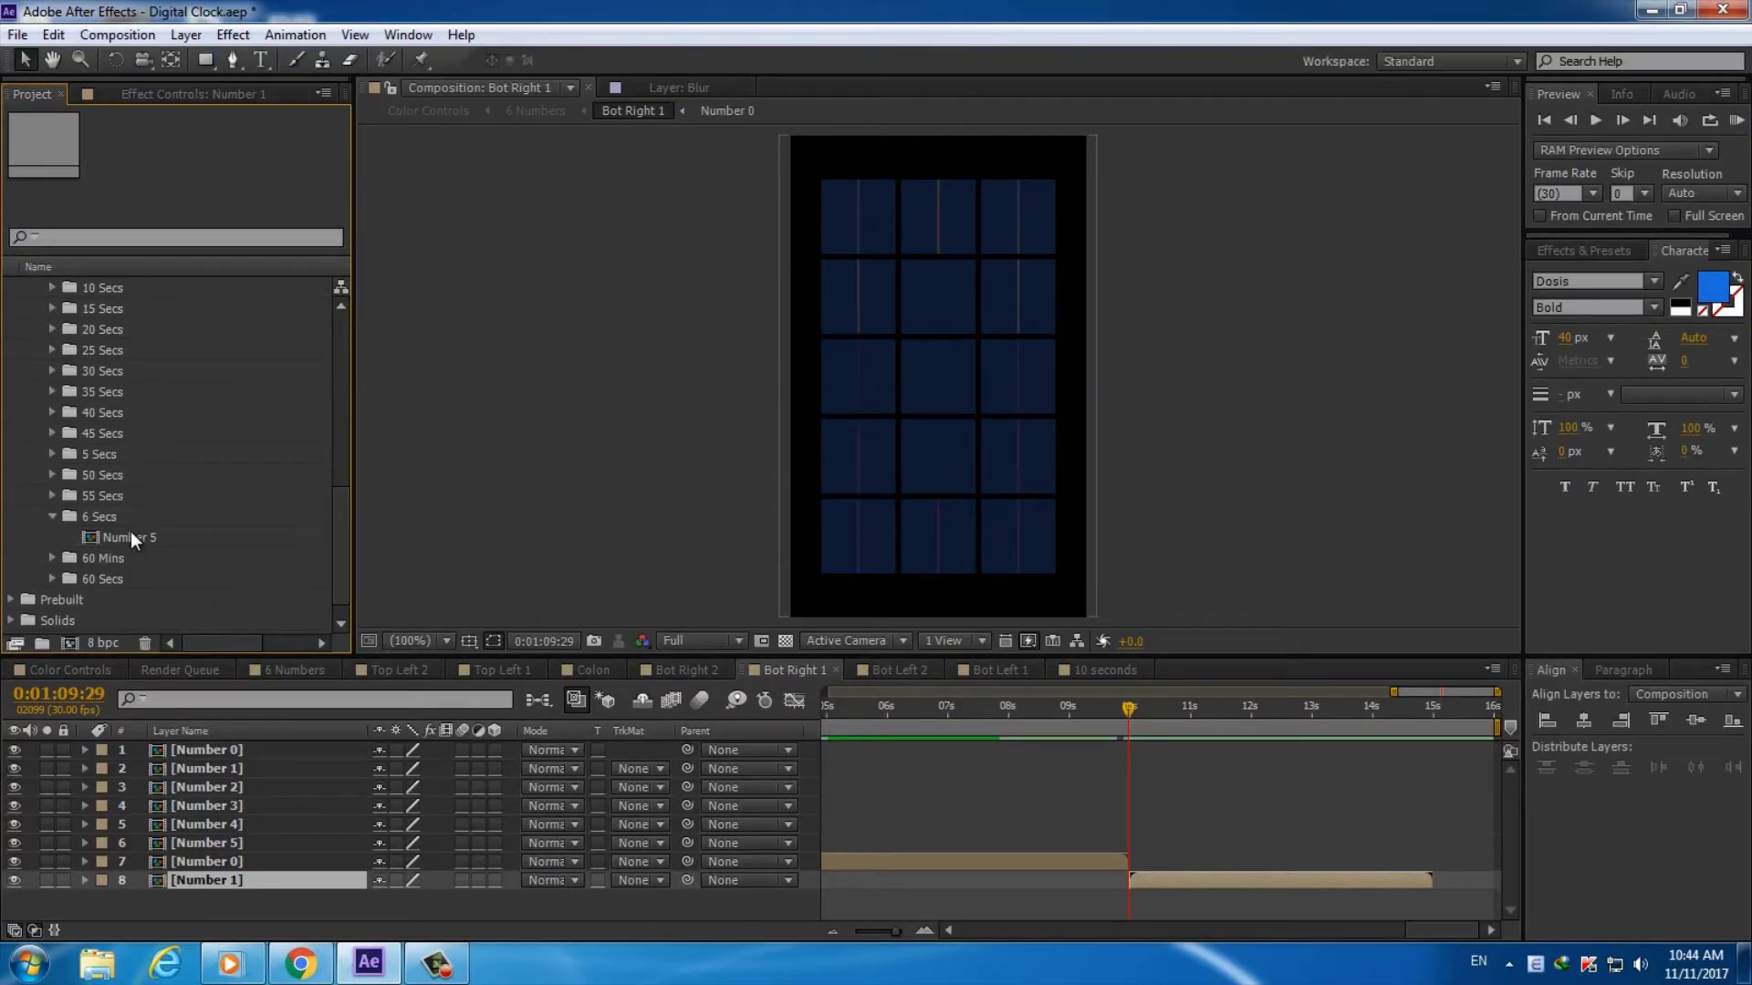
# Replace Bot Right 1's last digit layer with 6 Secs Number 5 and check the ending
pyautogui.click(153, 536)
pyautogui.moveTo(154, 536)
pyautogui.mouseDown()
pyautogui.moveTo(1132, 874)
pyautogui.moveTo(1197, 879)
pyautogui.mouseUp()
pyautogui.press('Delete')
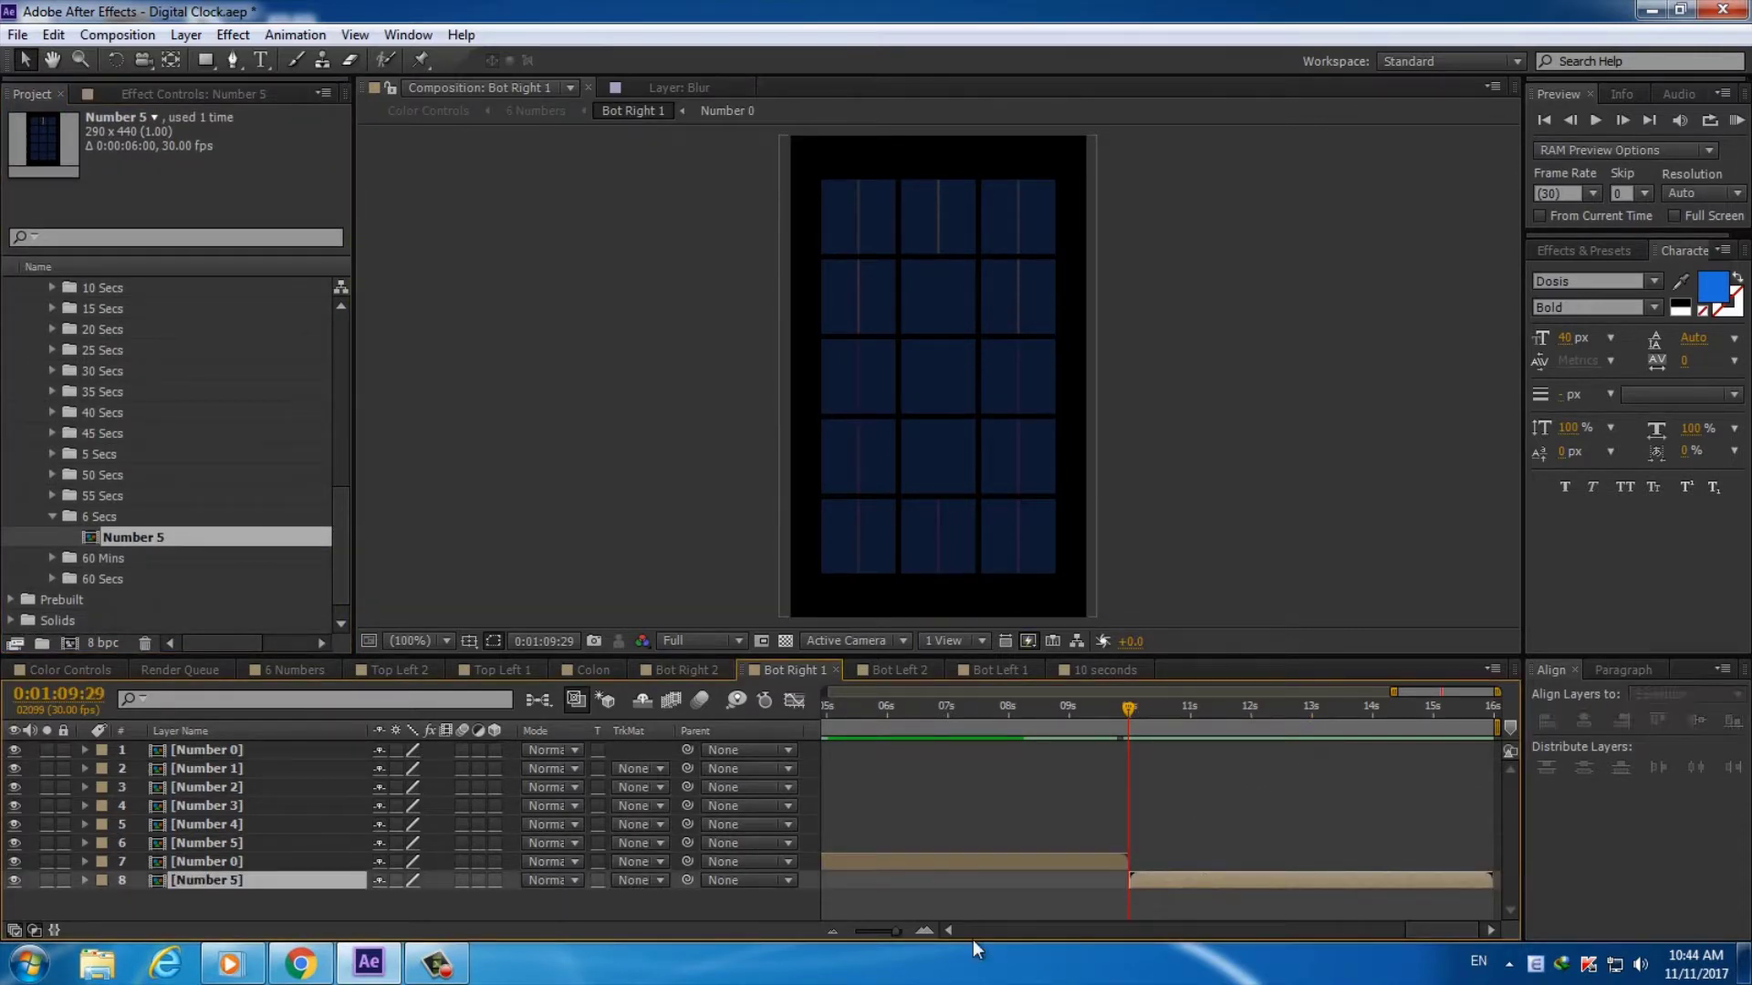
pyautogui.click(901, 935)
pyautogui.moveTo(918, 934); pyautogui.dragTo(857, 934)
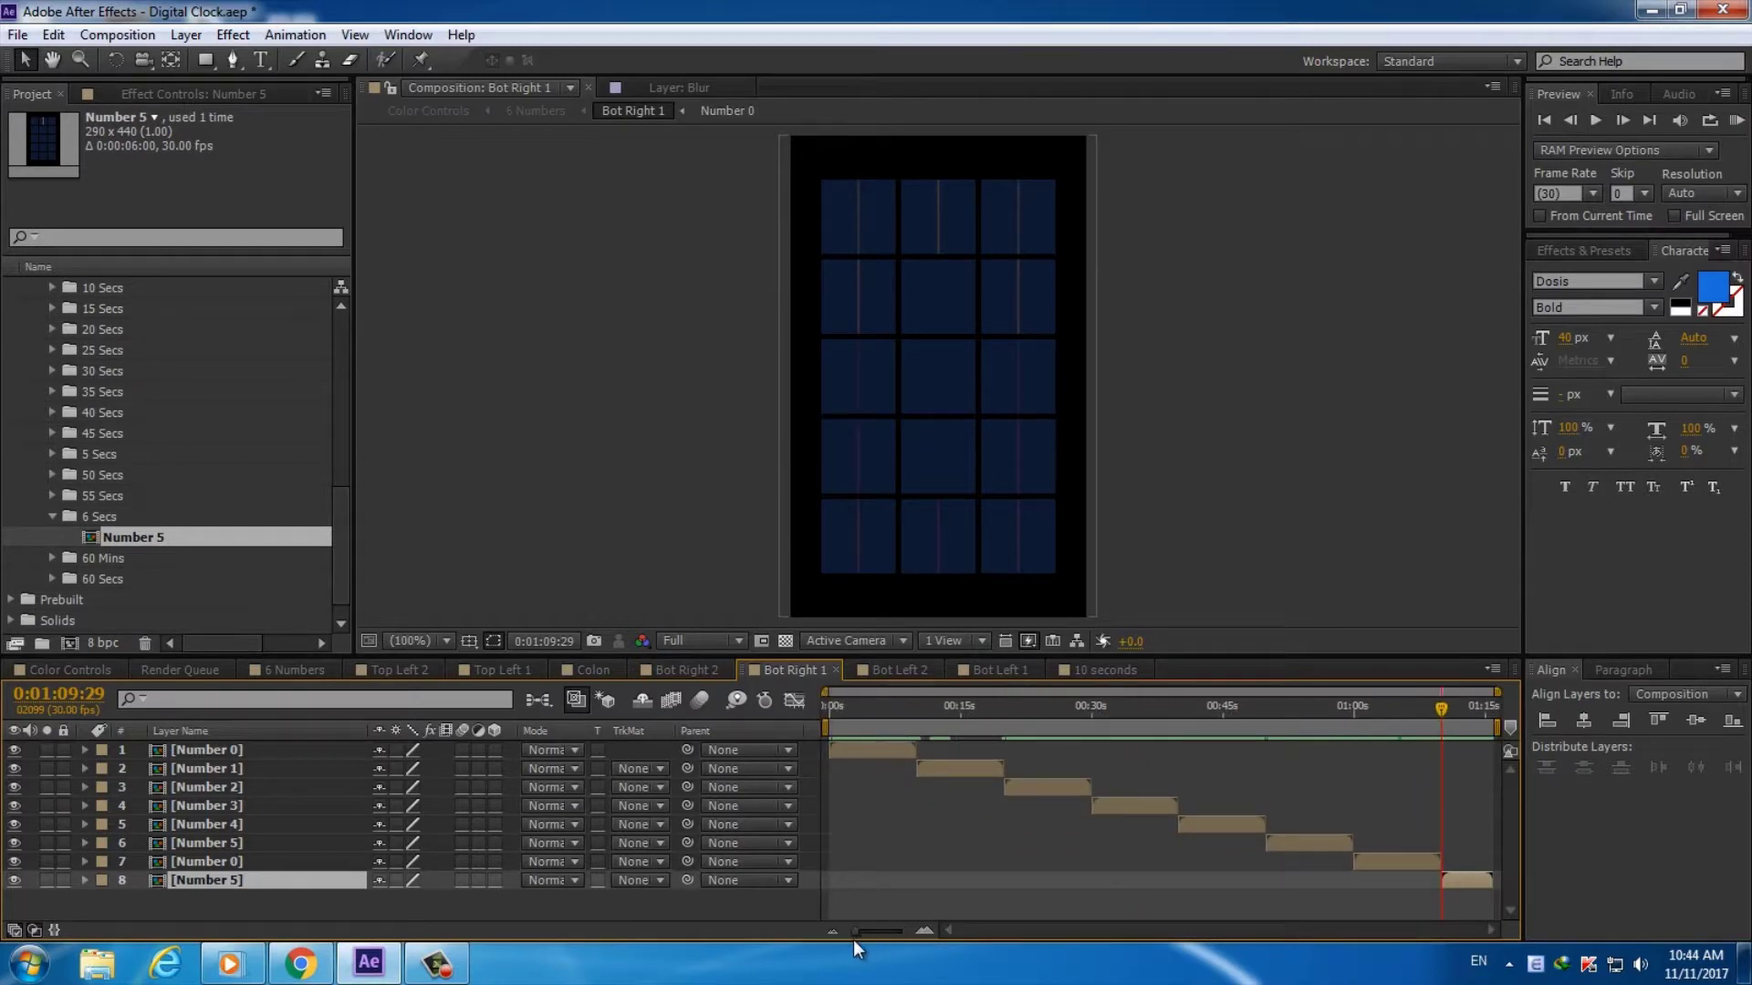
pyautogui.moveTo(1443, 714); pyautogui.dragTo(1493, 714)
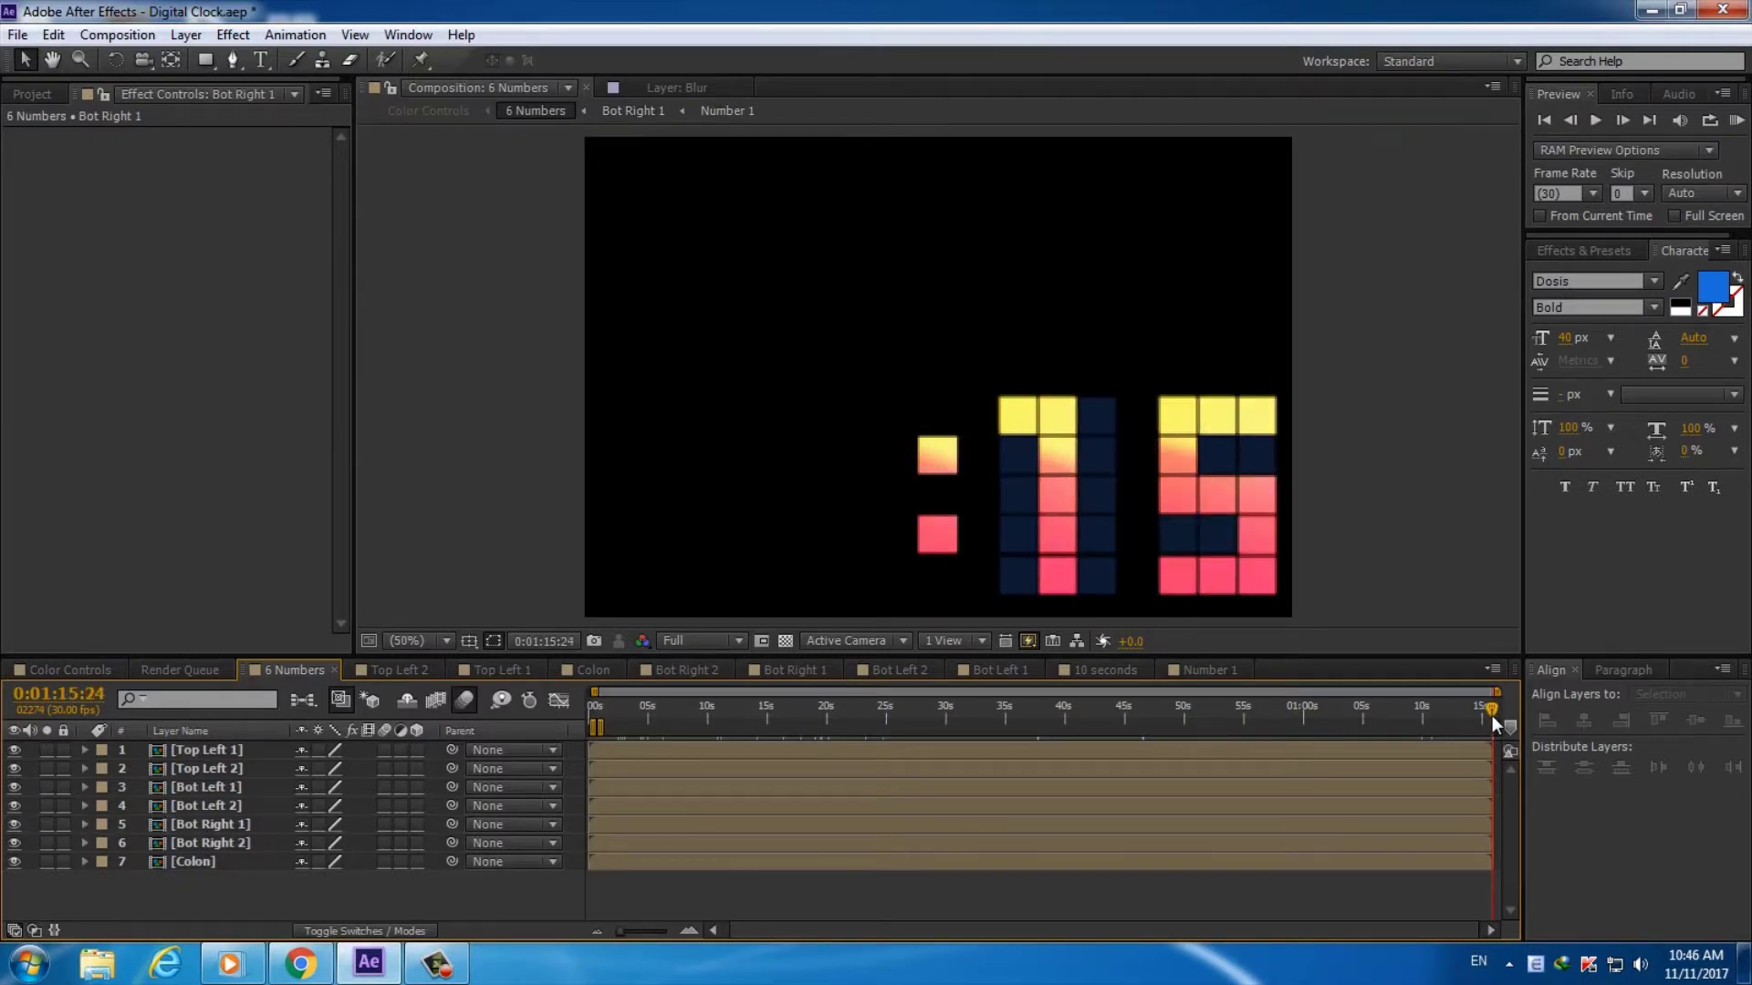
pyautogui.click(1491, 713)
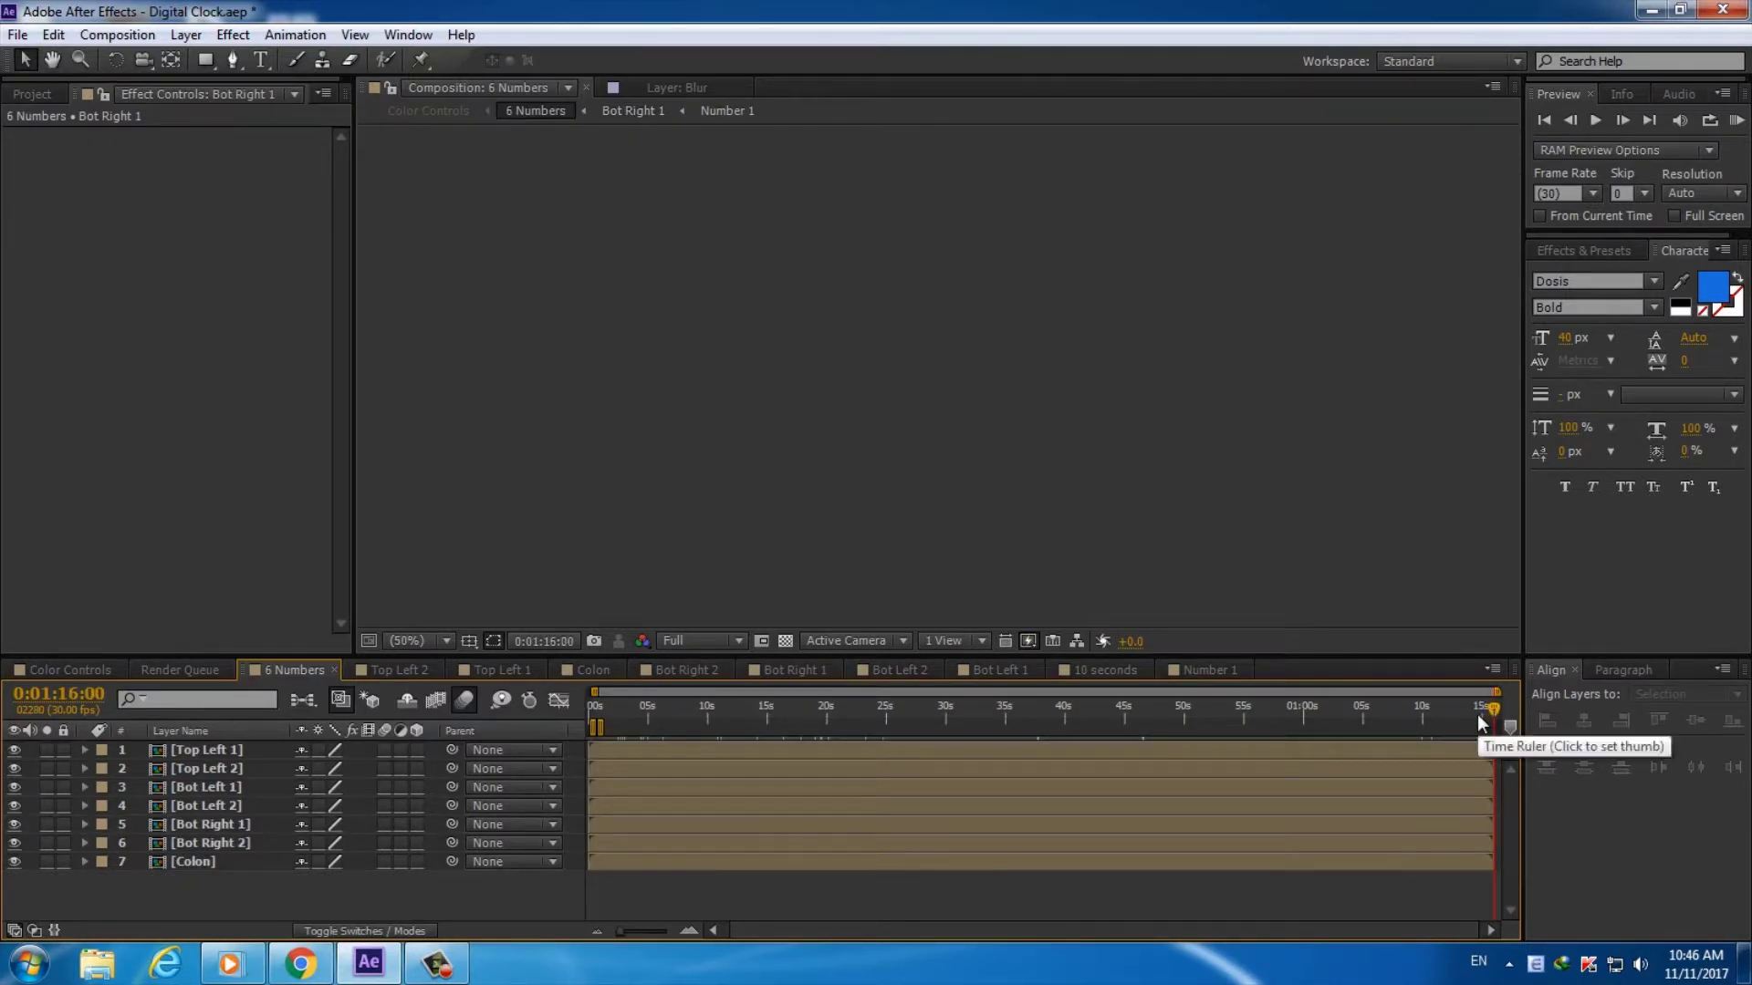
pyautogui.moveTo(1476, 715); pyautogui.dragTo(1438, 711)
# Open Bot Left 2 and delete all of its layers
pyautogui.doubleClick(230, 808)
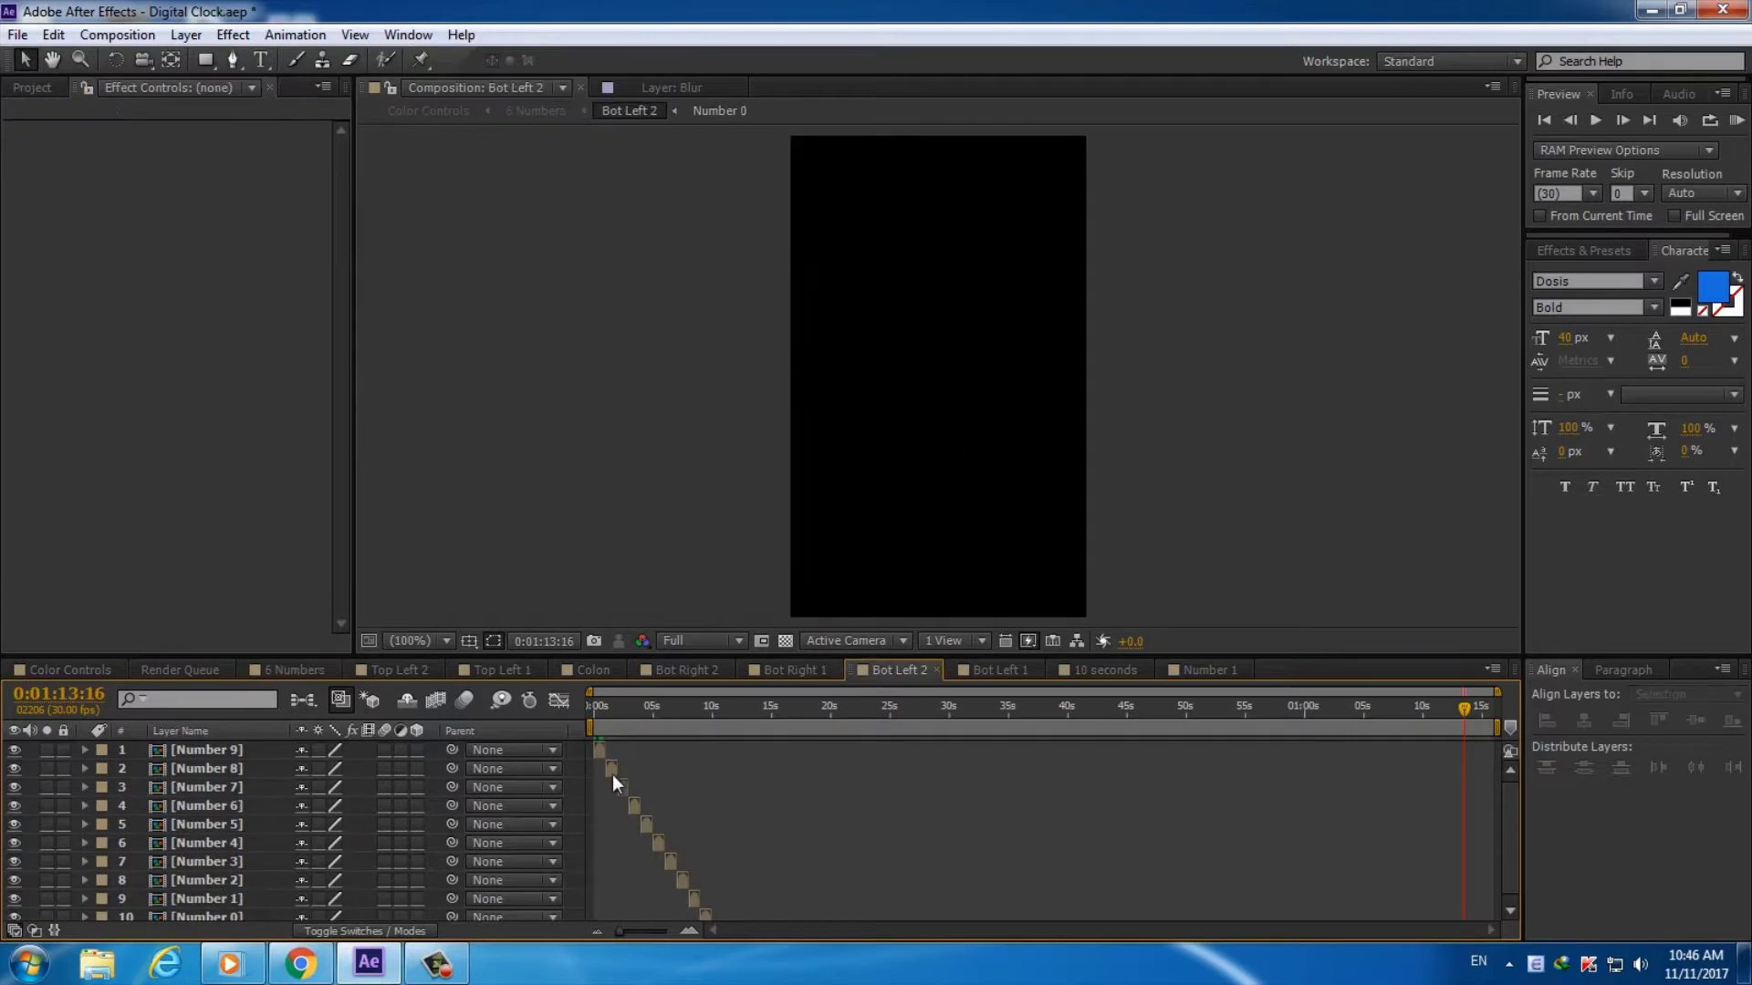
pyautogui.click(206, 791)
pyautogui.hotkey('ctrl', 'a')
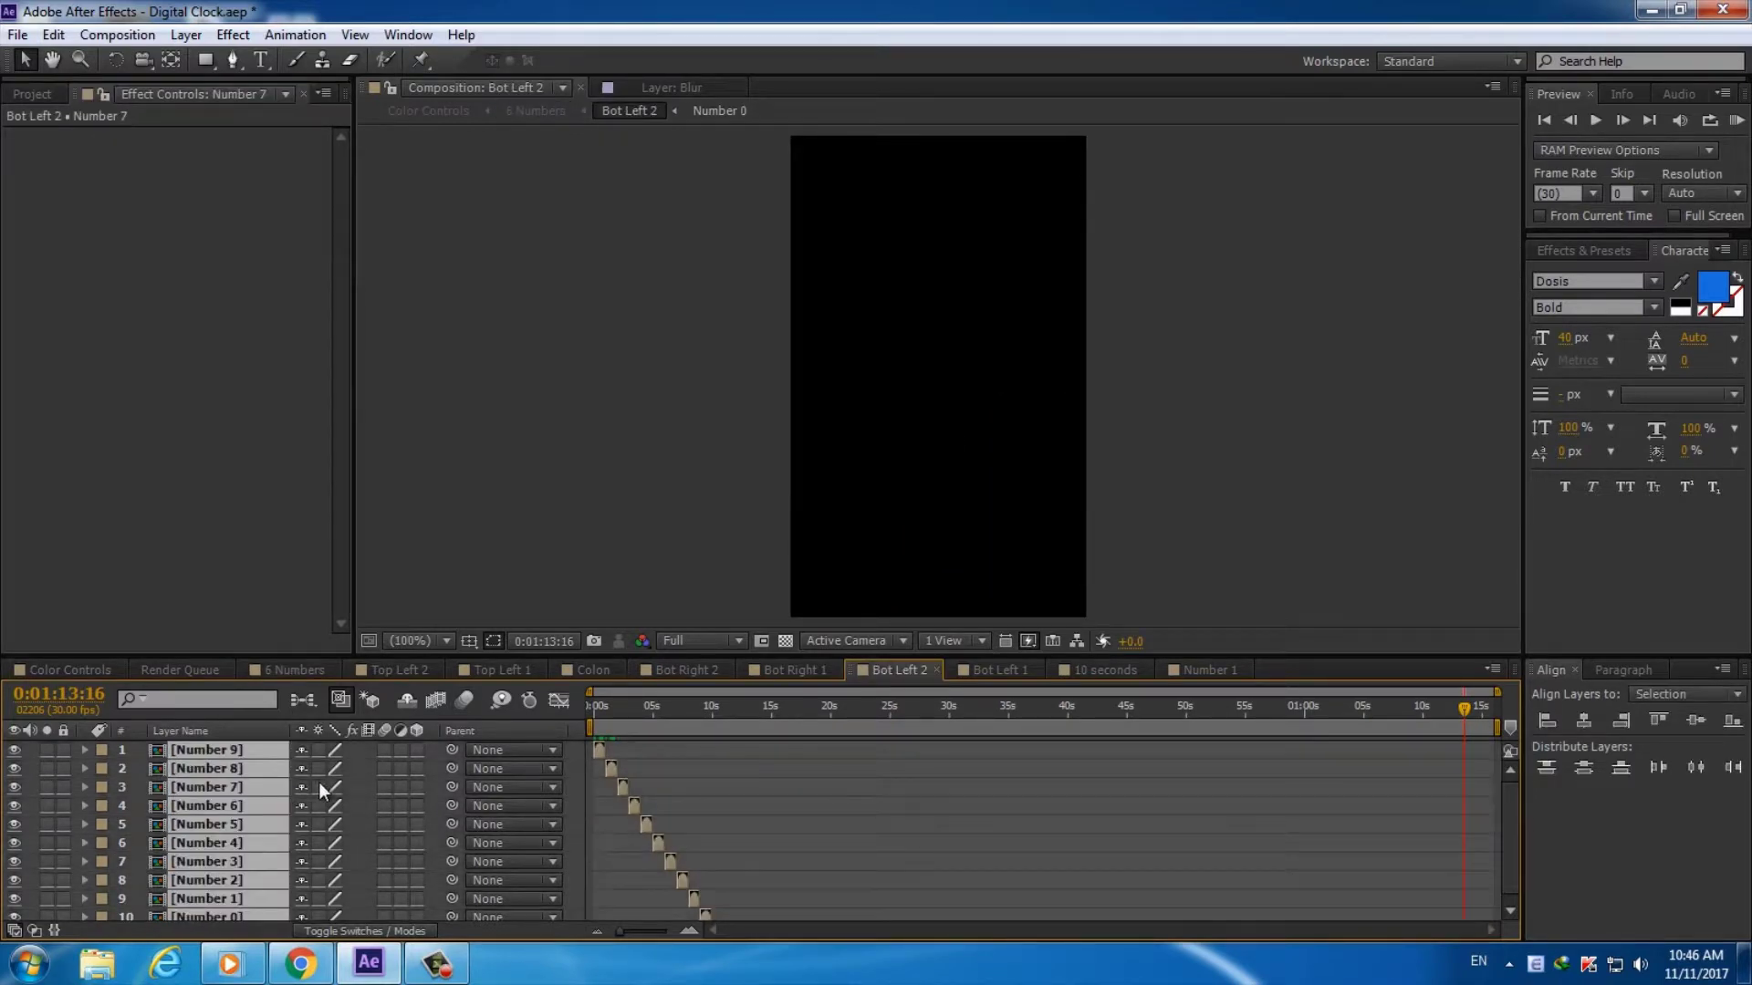
pyautogui.press('Delete')
# Add the 60 Secs Number 0–9 comps as layers in Bot Left 2
pyautogui.click(32, 88)
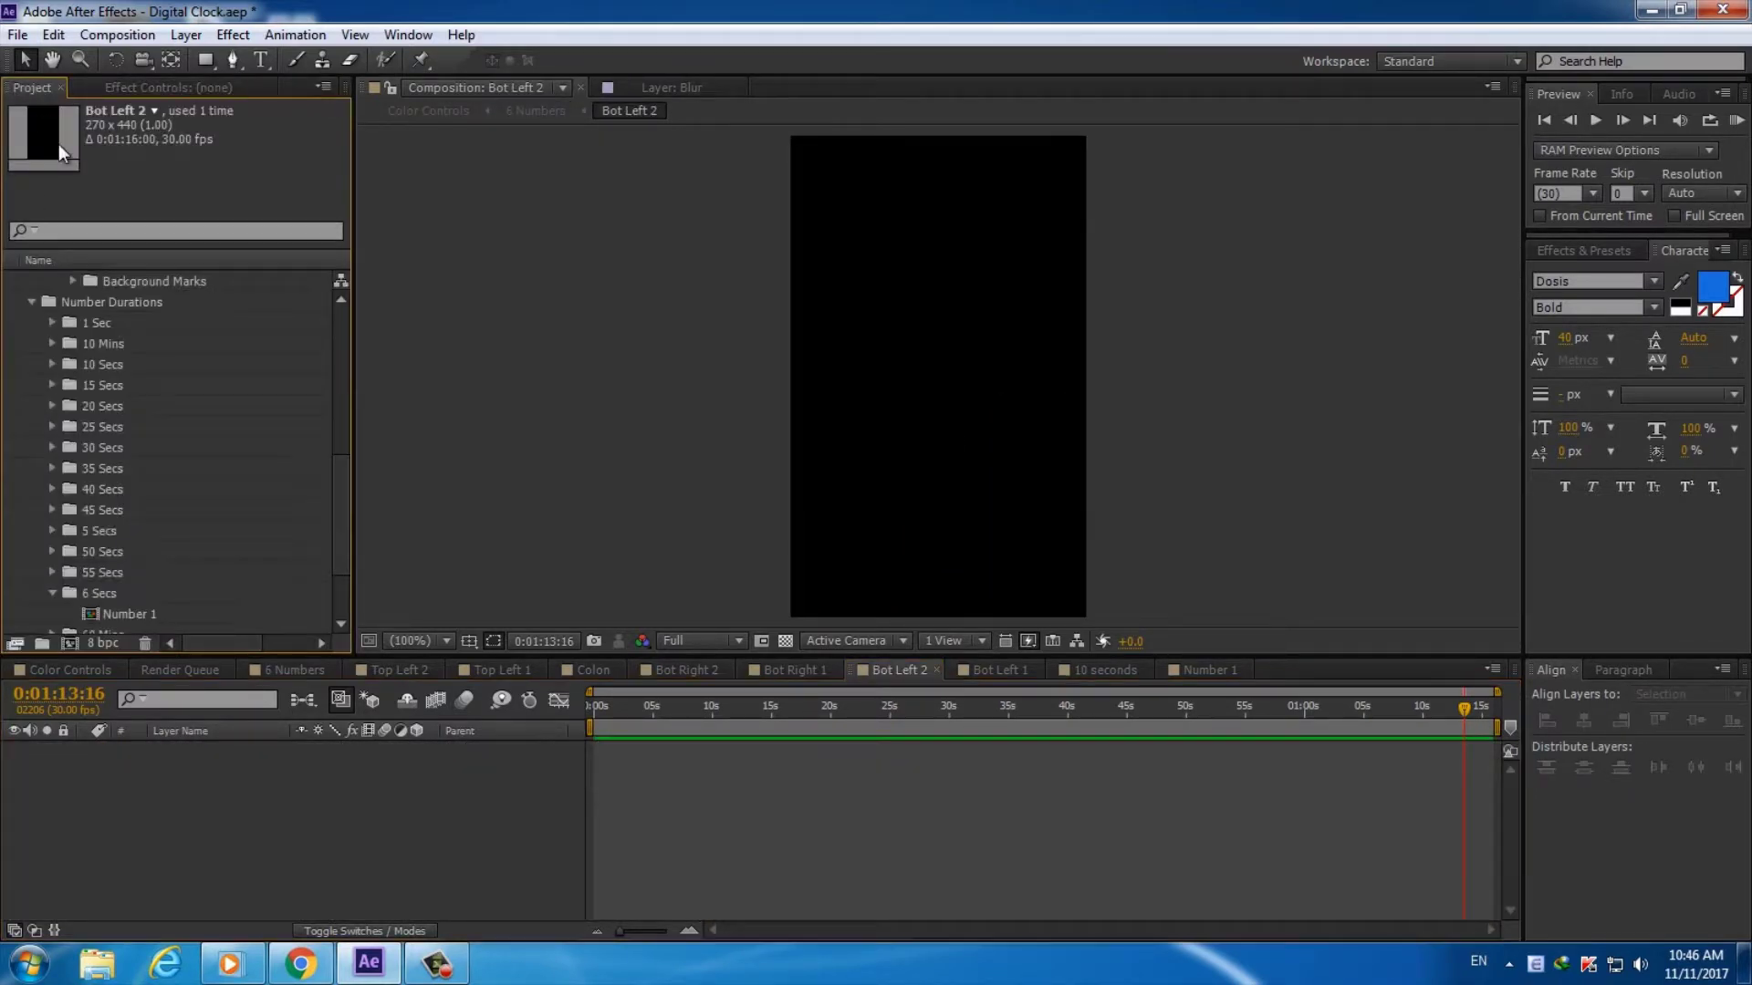
pyautogui.click(53, 593)
pyautogui.moveTo(338, 512); pyautogui.dragTo(337, 557)
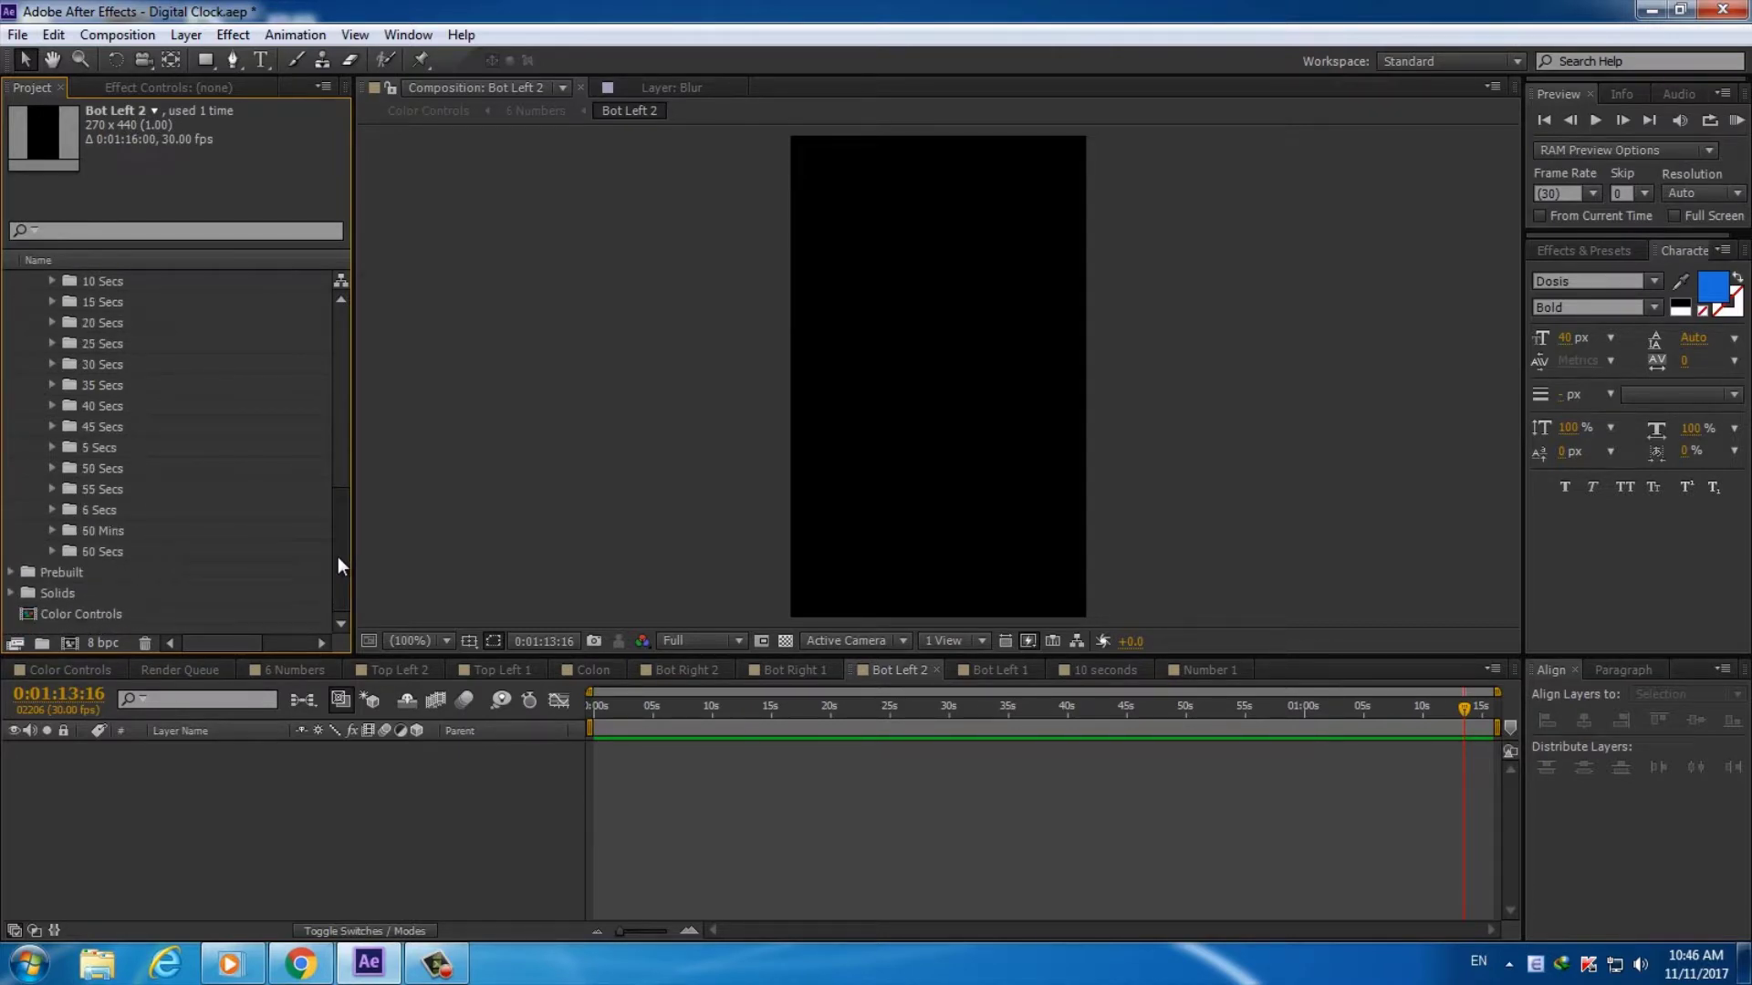
pyautogui.click(128, 551)
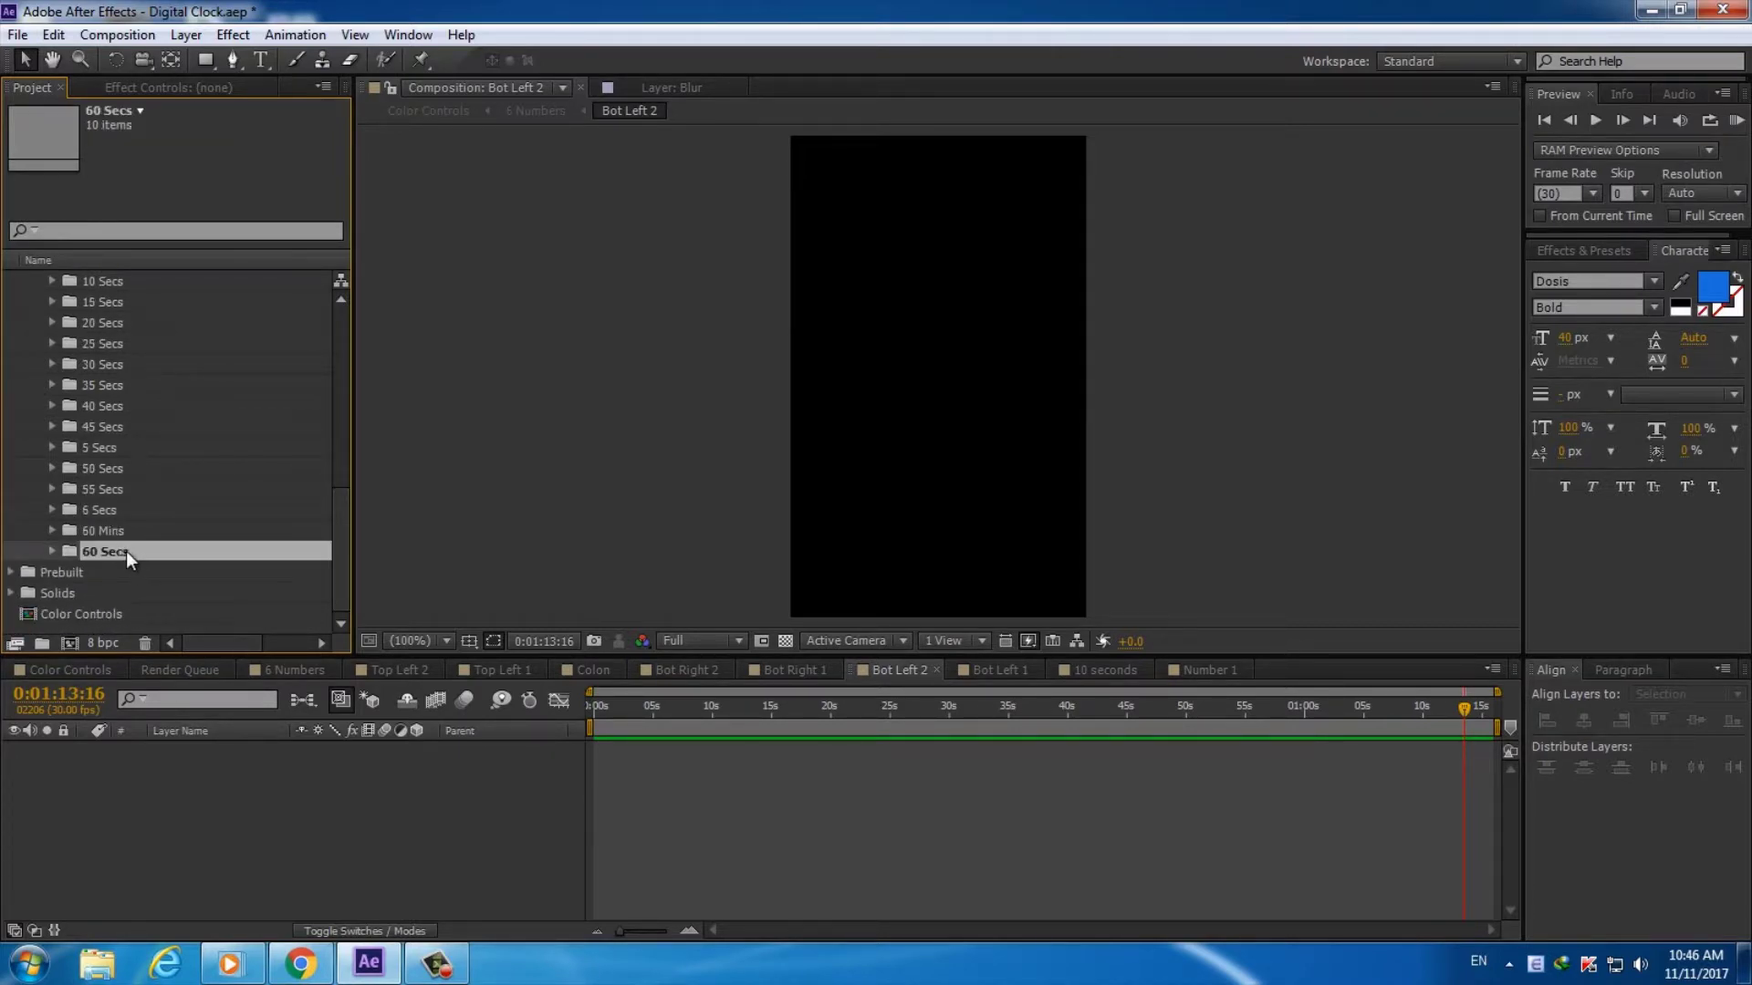
pyautogui.click(50, 553)
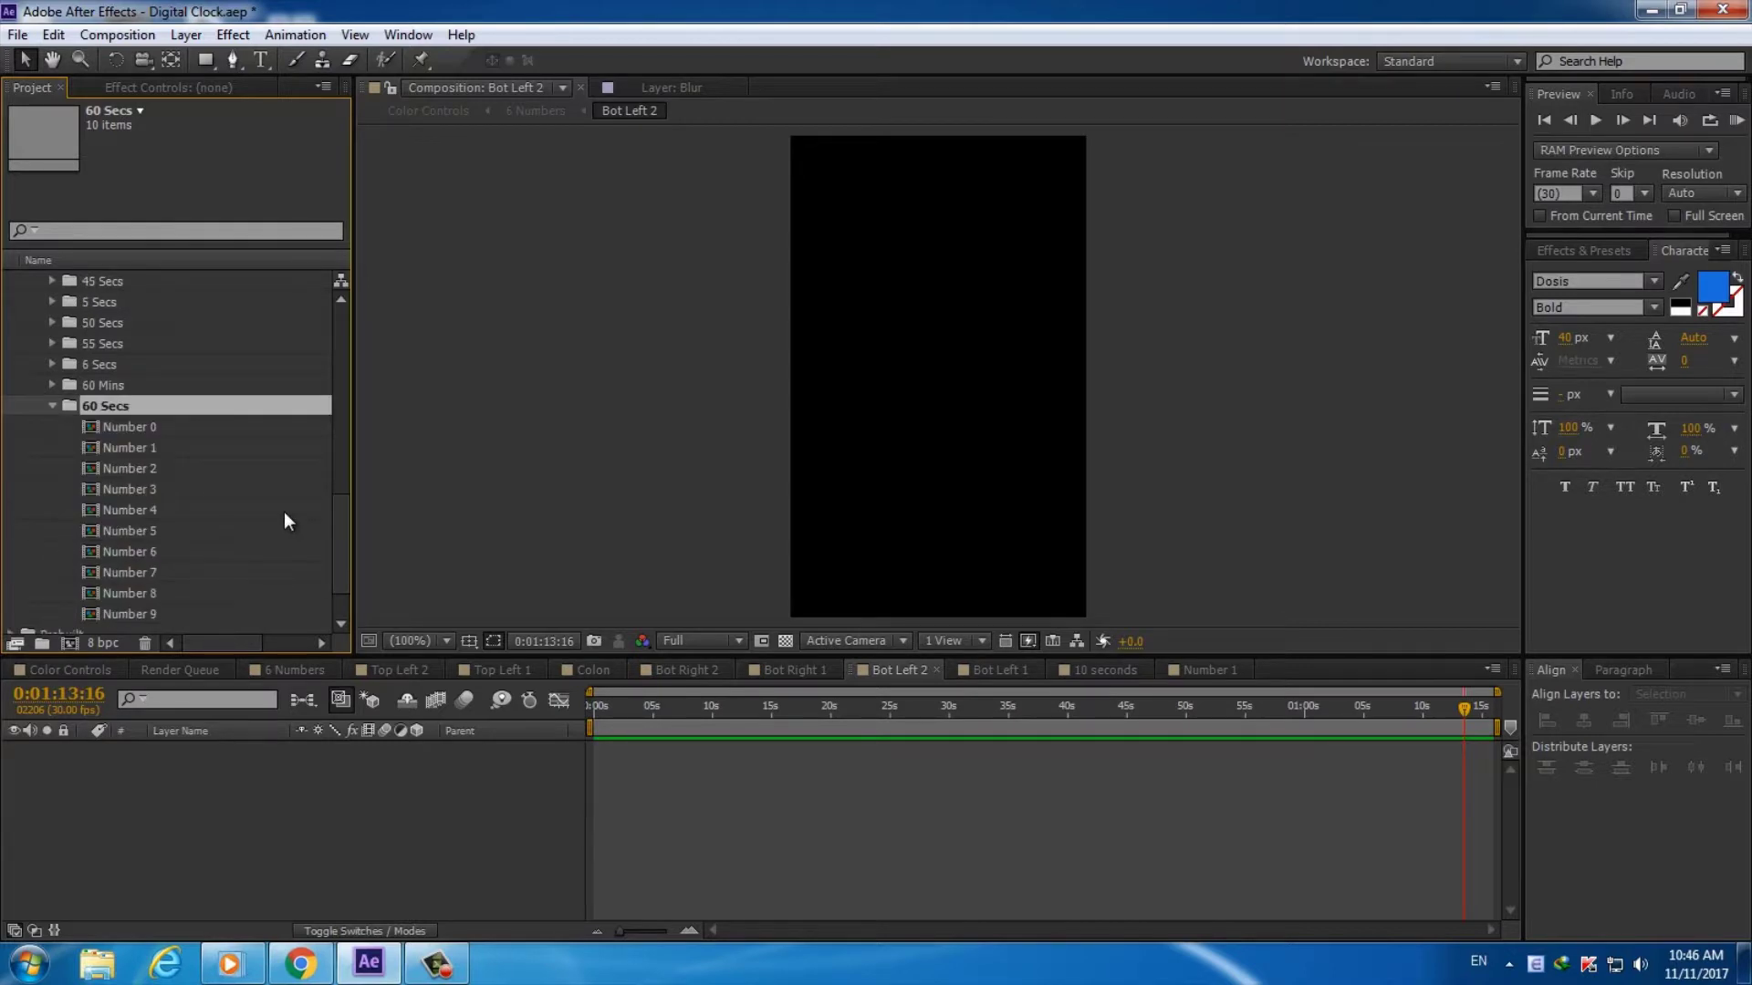
pyautogui.moveTo(337, 516); pyautogui.dragTo(331, 517)
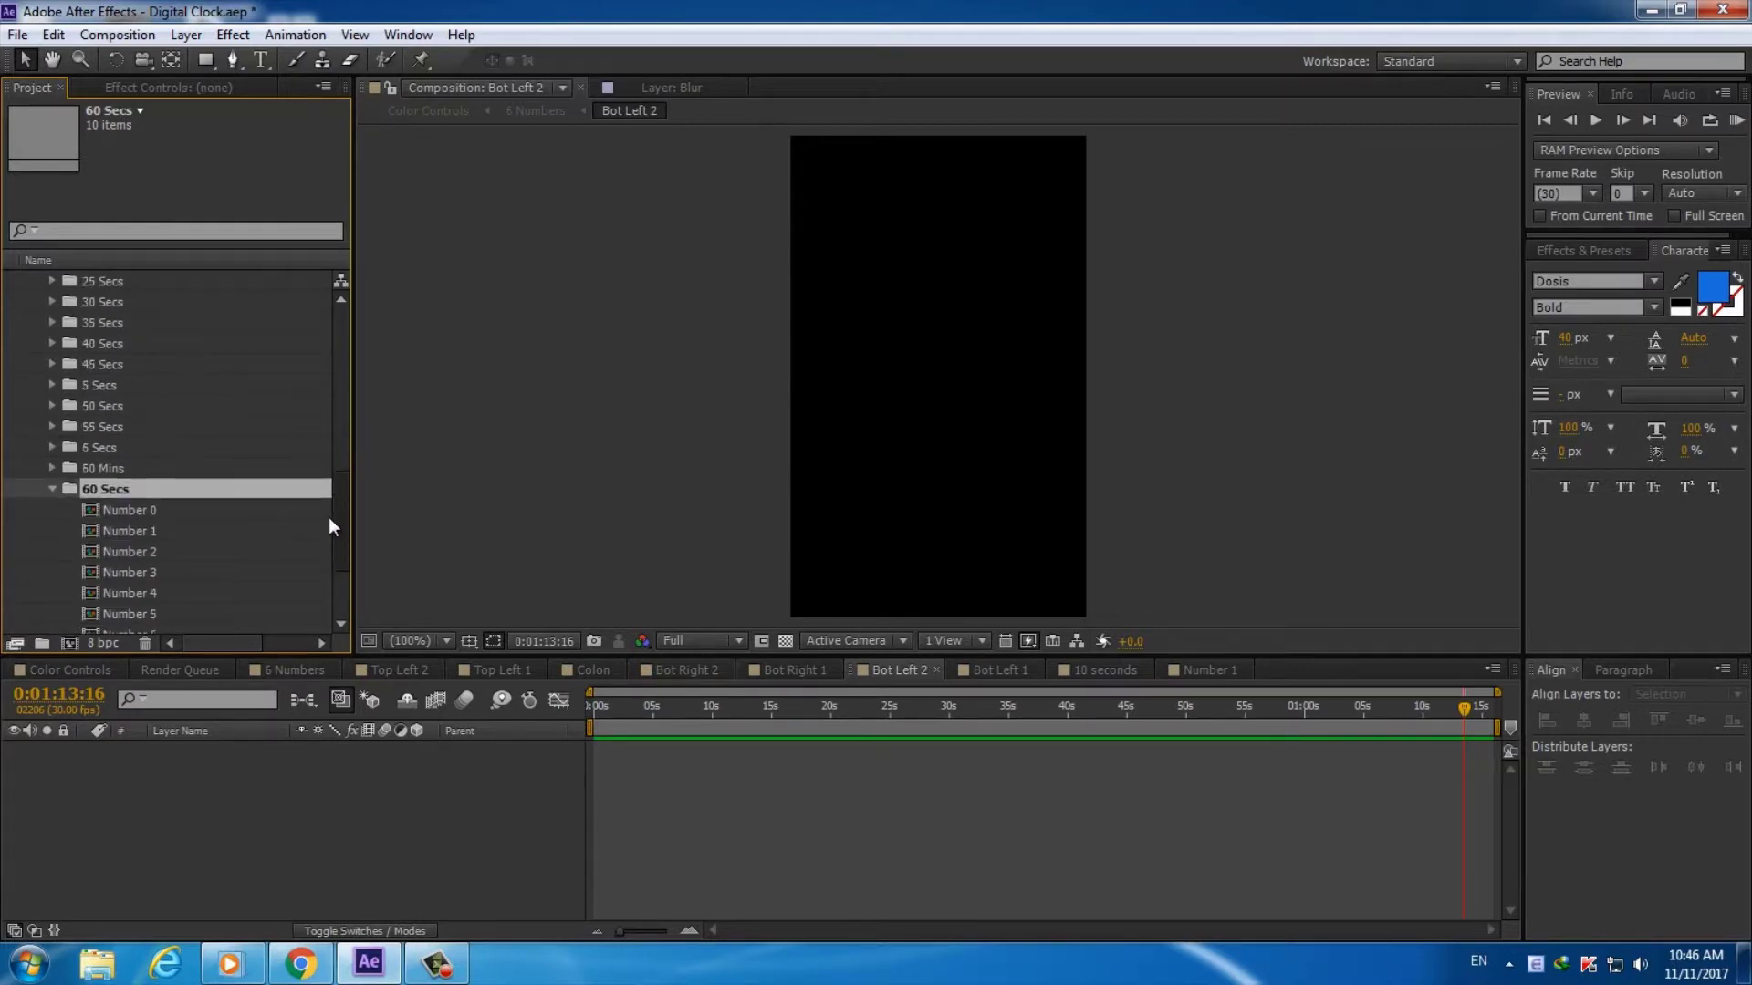
pyautogui.click(164, 406)
pyautogui.keyDown('shift'); pyautogui.click(150, 591); pyautogui.keyUp('shift')
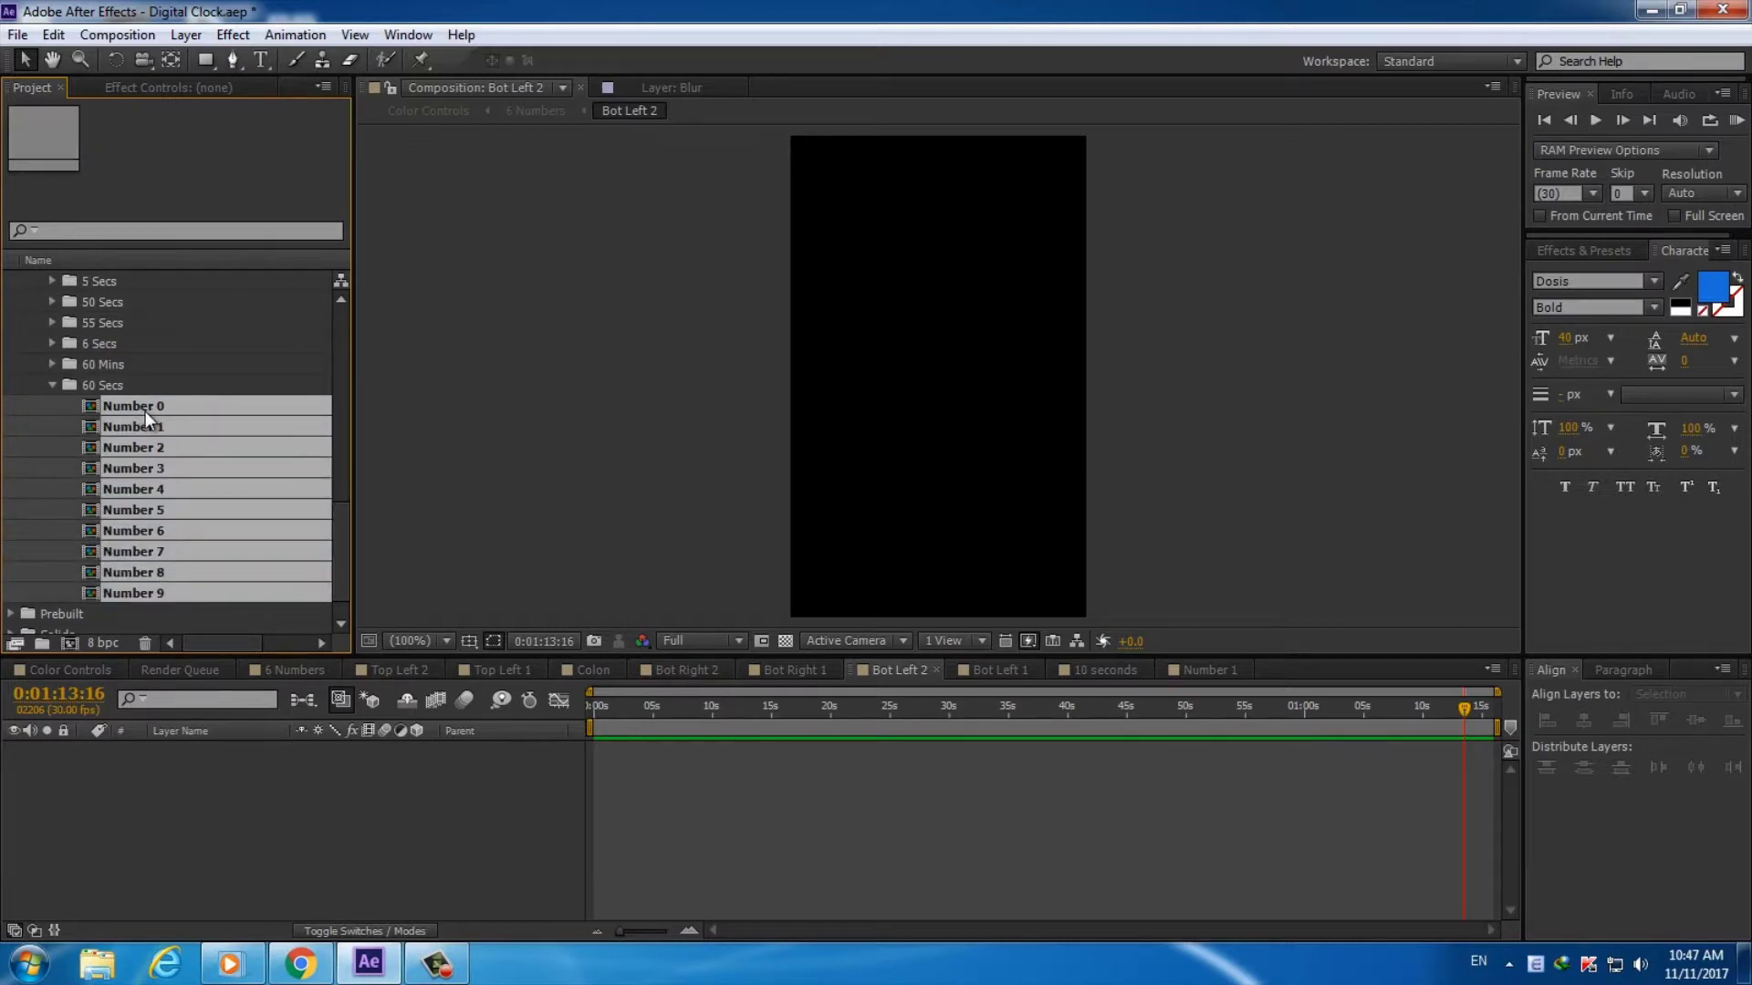
pyautogui.moveTo(145, 411); pyautogui.dragTo(182, 757)
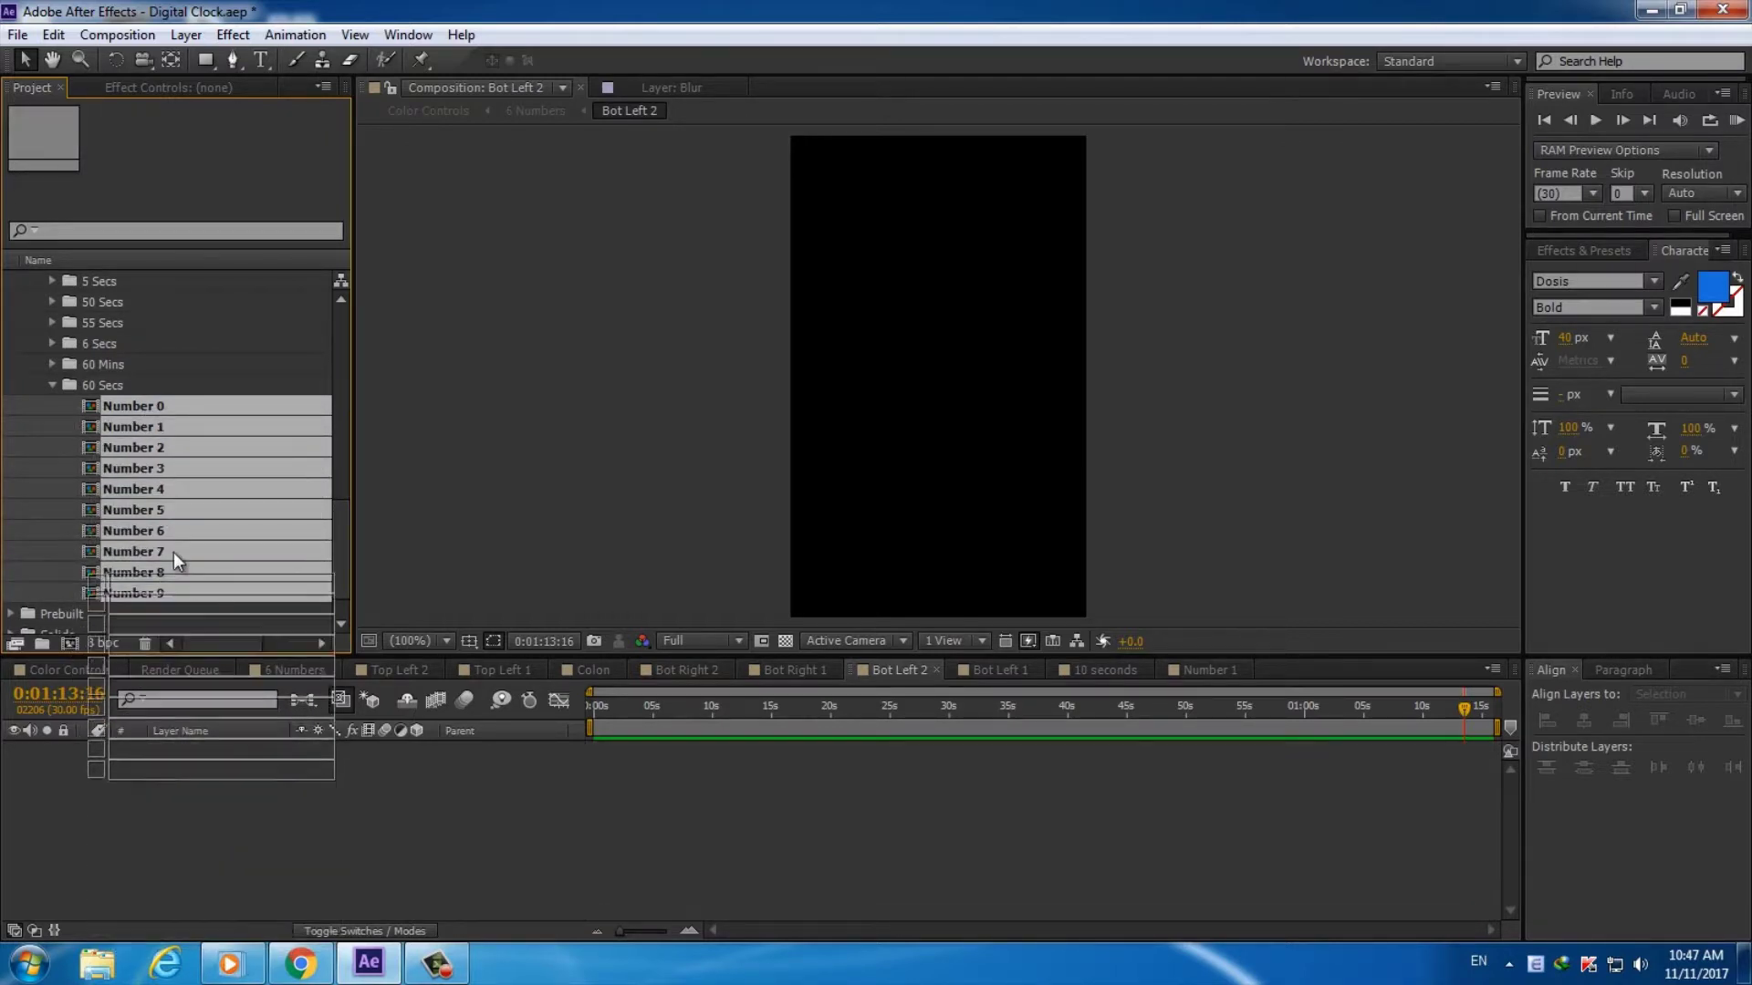
pyautogui.moveTo(182, 757); pyautogui.dragTo(181, 769)
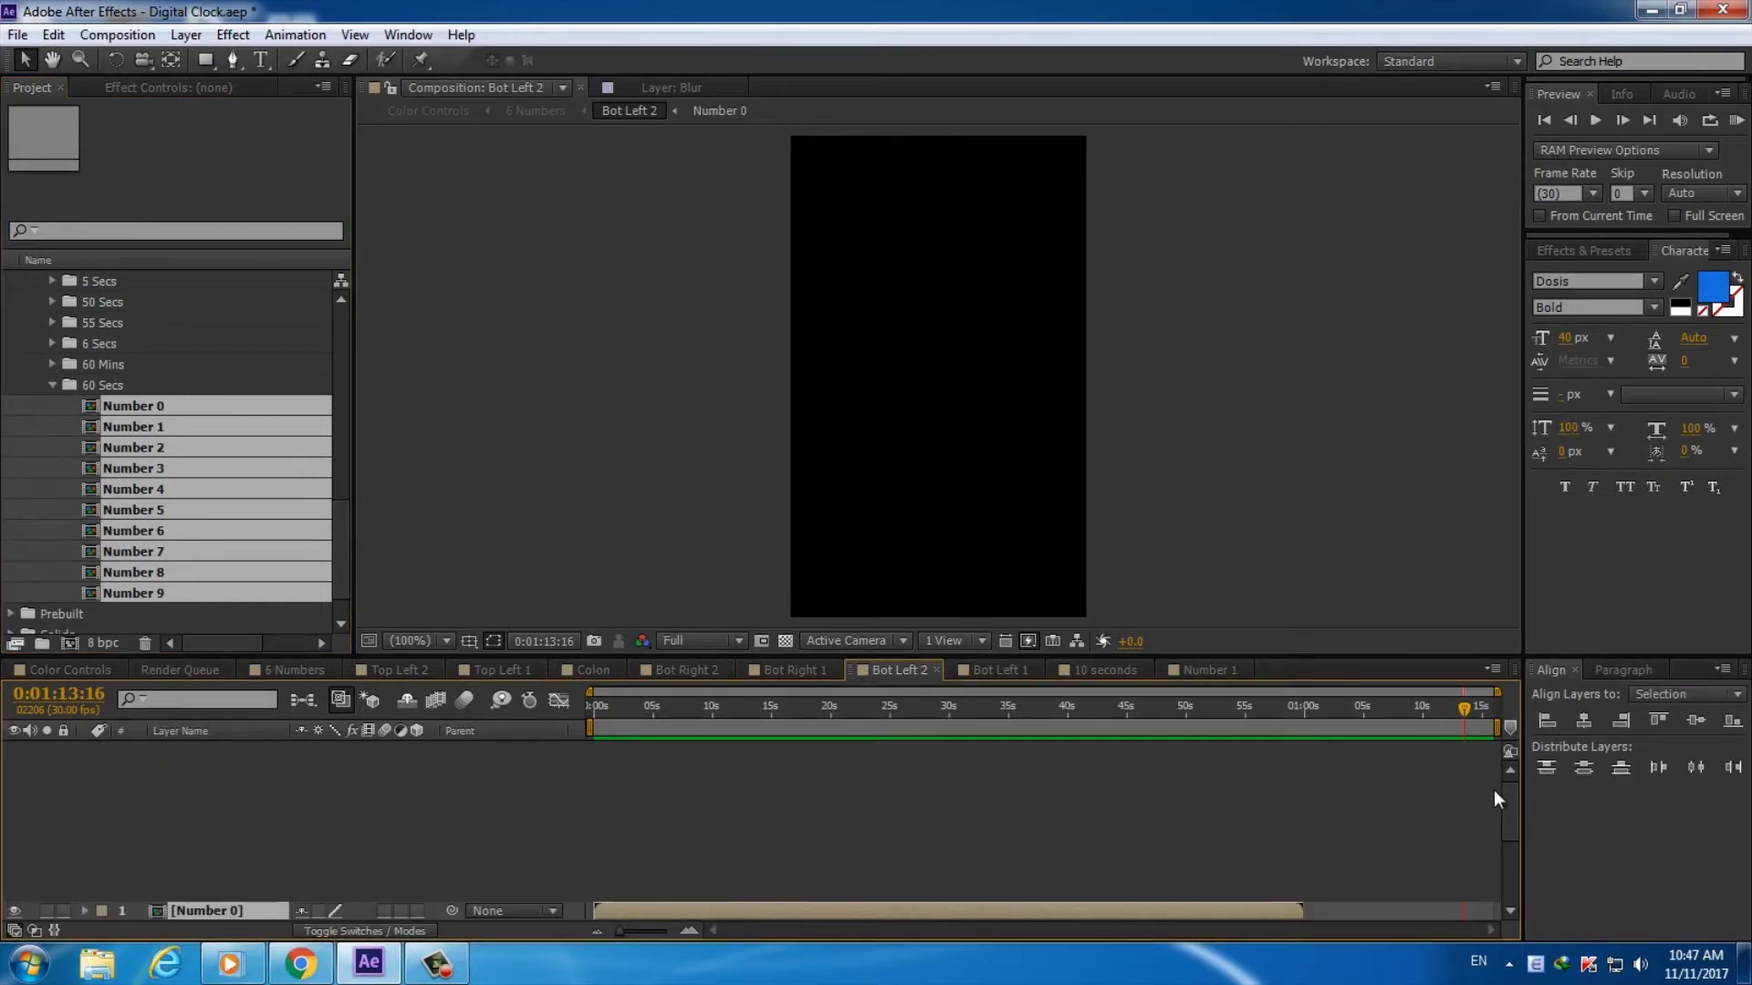
# Delete layers Number 1 through Number 9, leaving only Number 0
pyautogui.scroll(-5, 1516, 840)
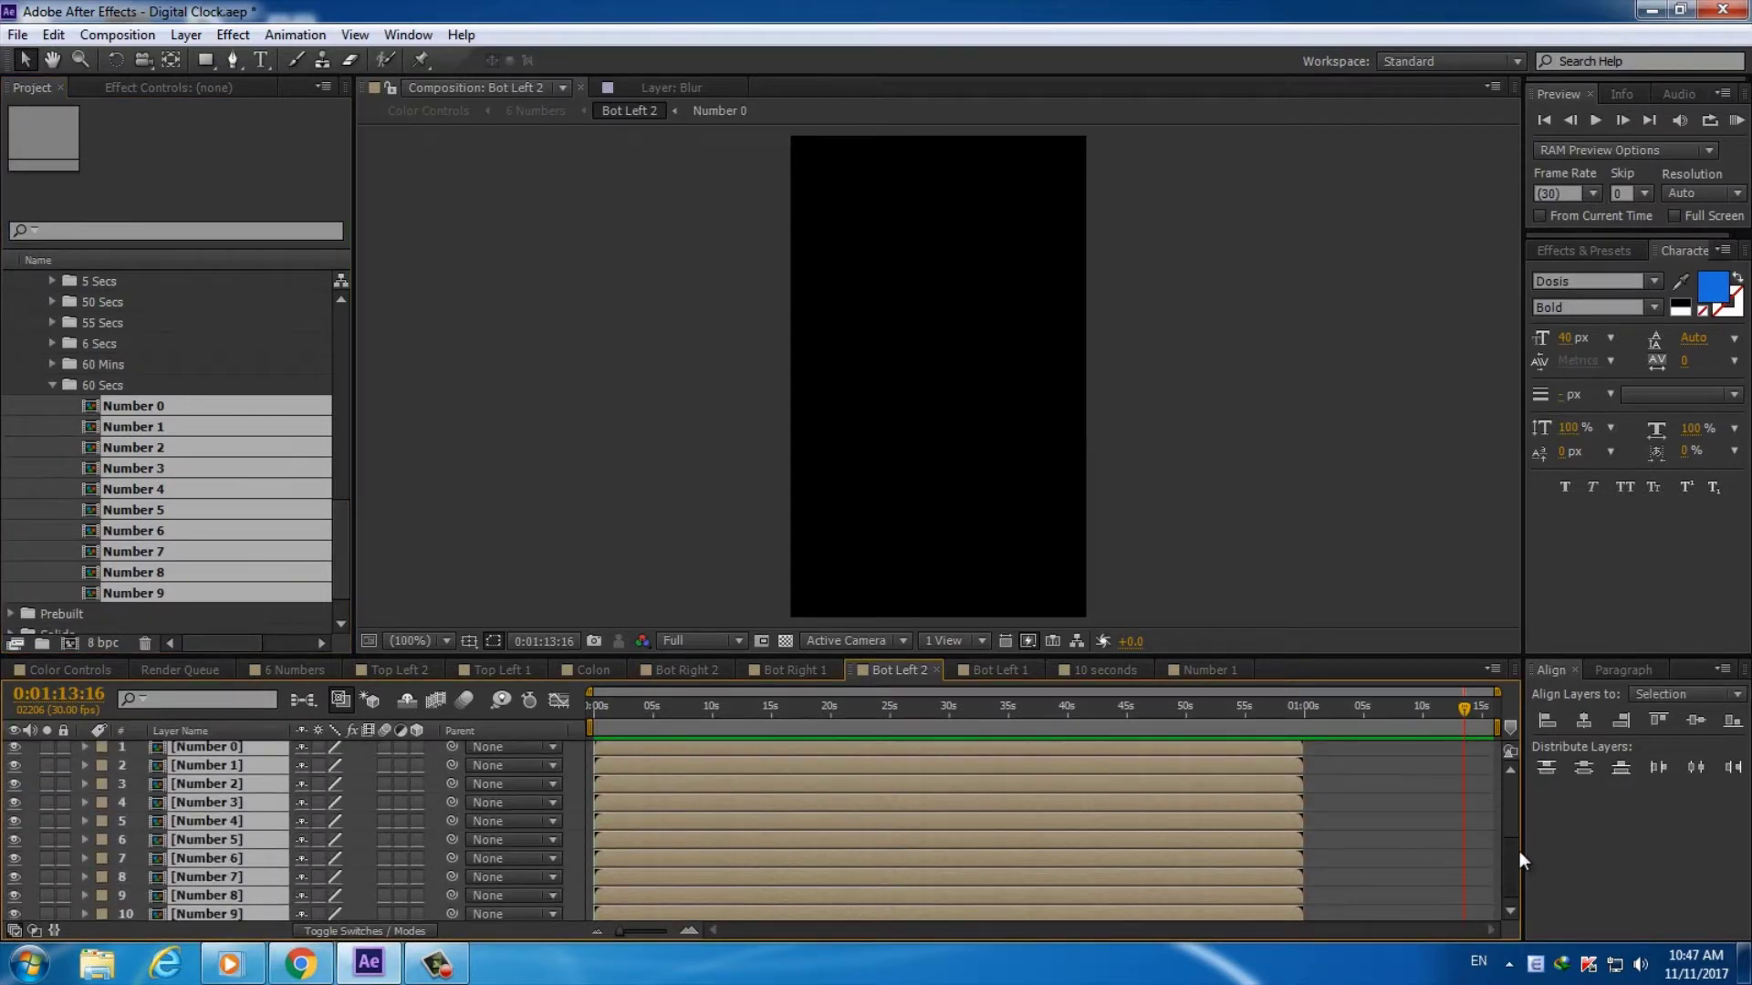
pyautogui.scroll(1, 693, 803)
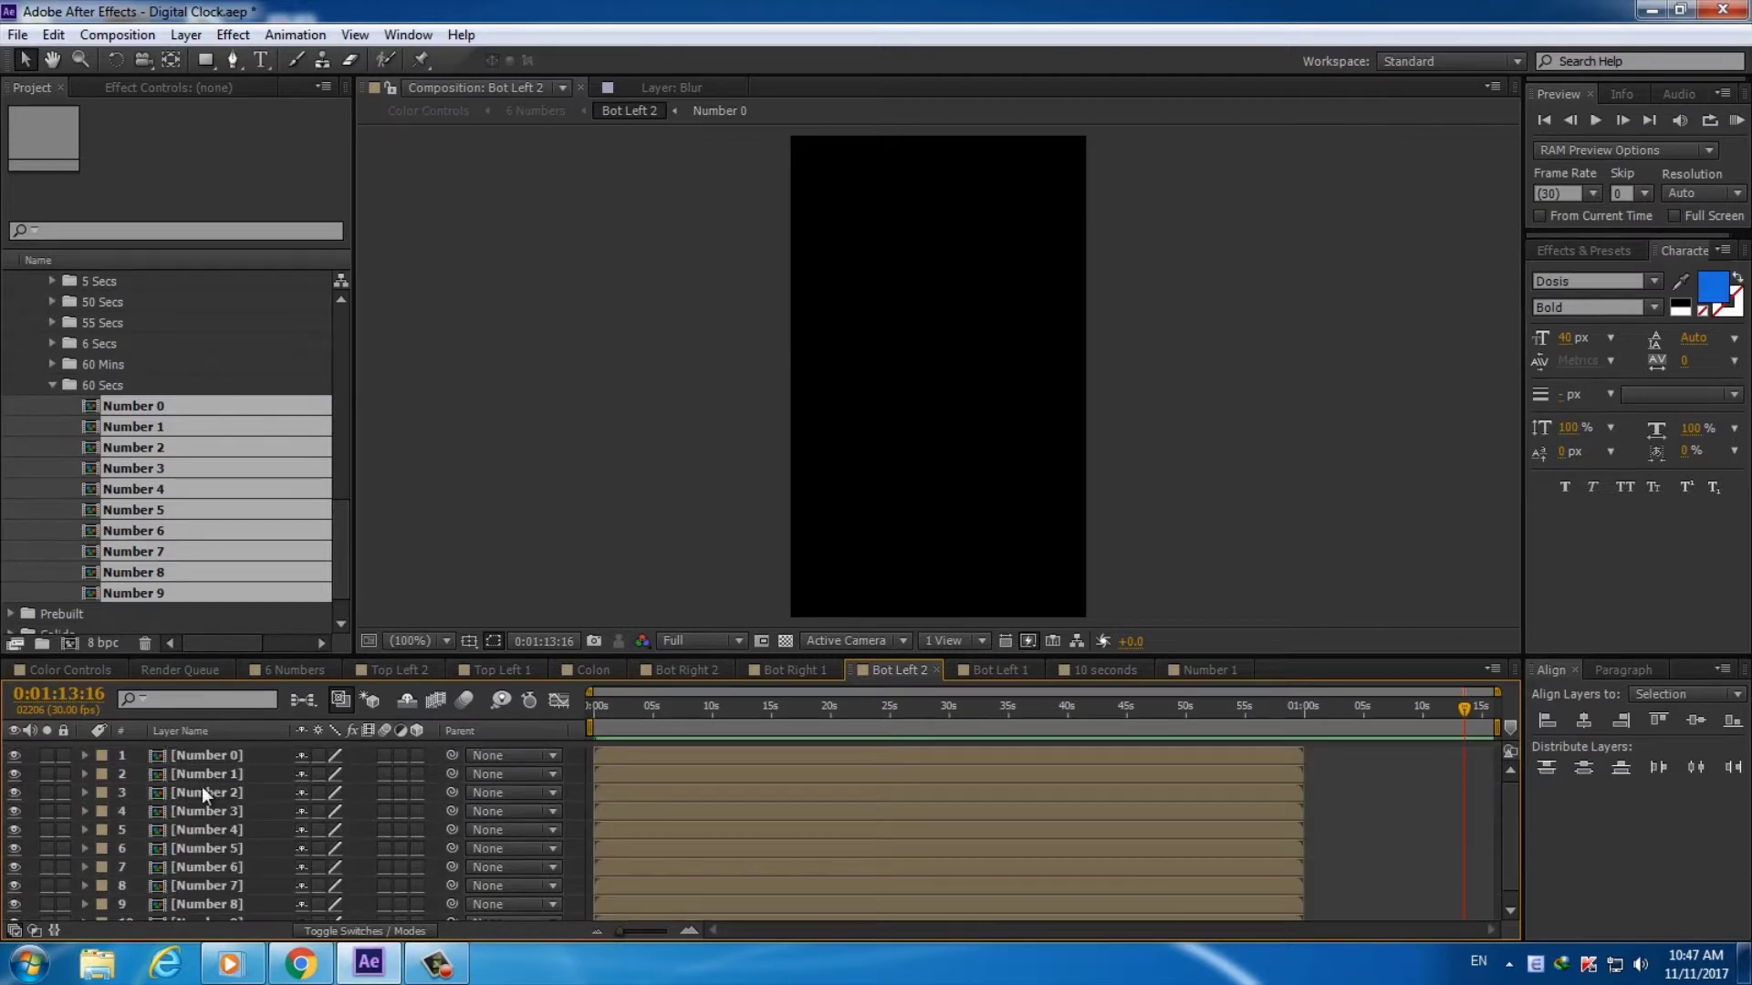
pyautogui.click(204, 776)
pyautogui.click(1688, 694)
pyautogui.click(1674, 713)
pyautogui.scroll(-1, 1510, 858)
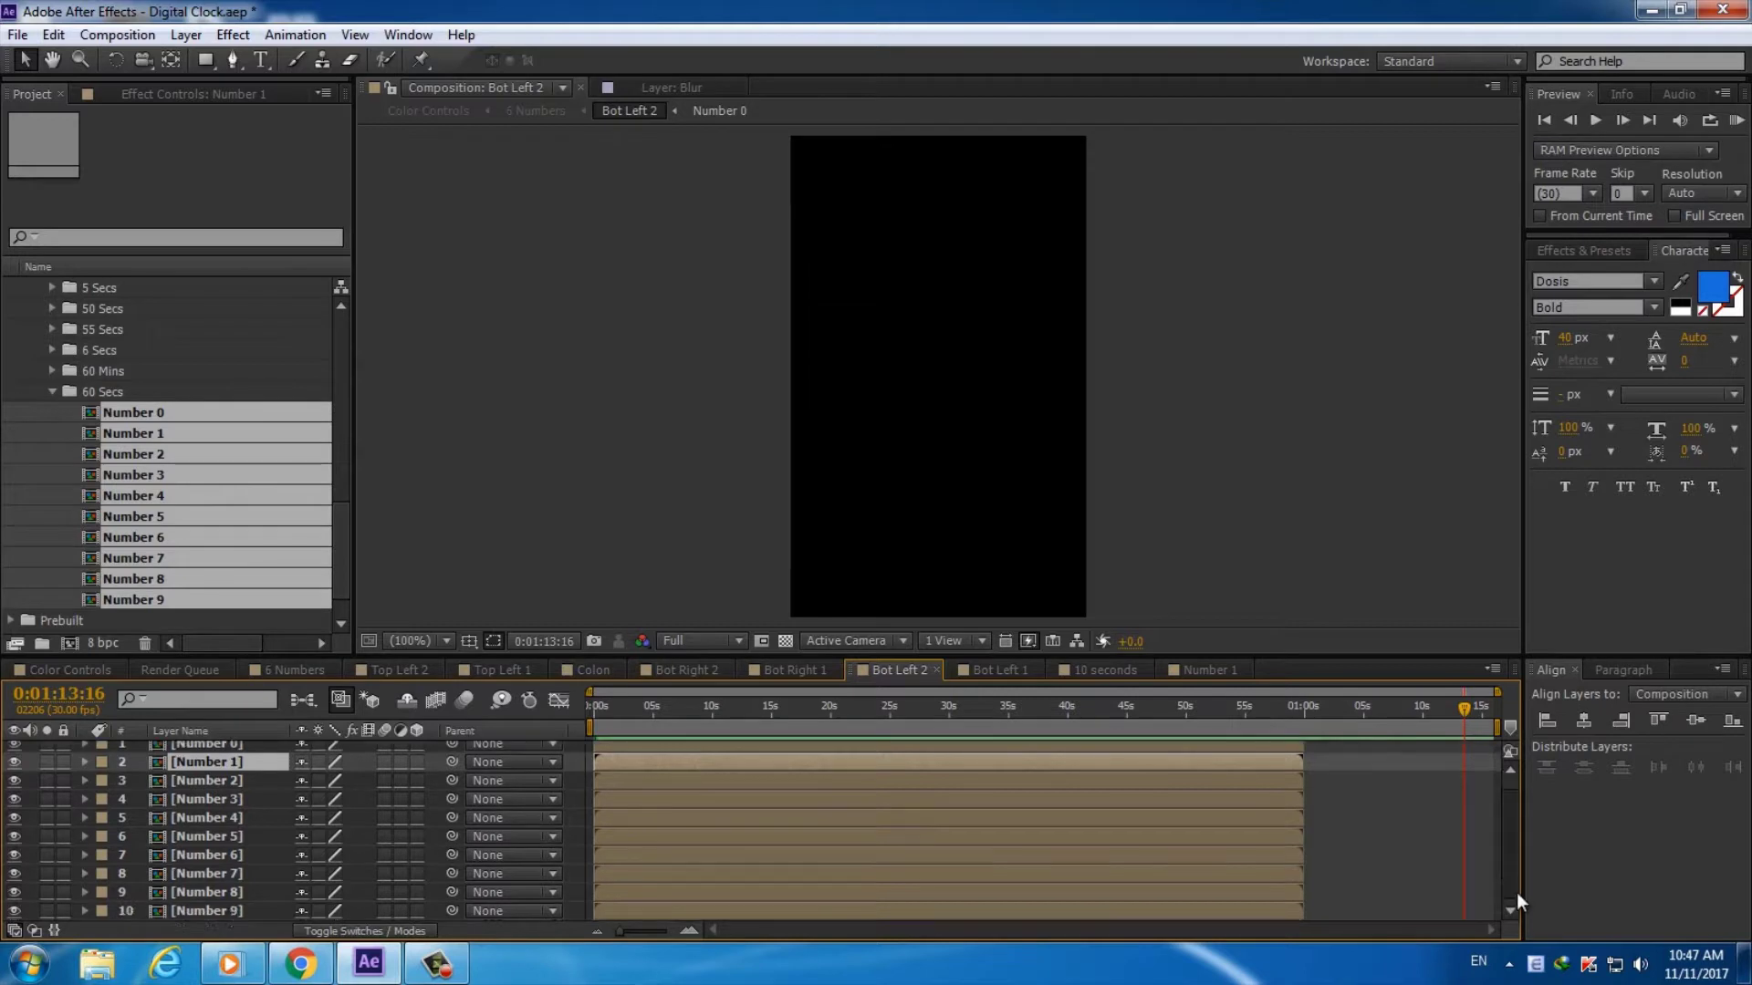
pyautogui.keyDown('shift'); pyautogui.click(243, 904); pyautogui.keyUp('shift')
pyautogui.press('Delete')
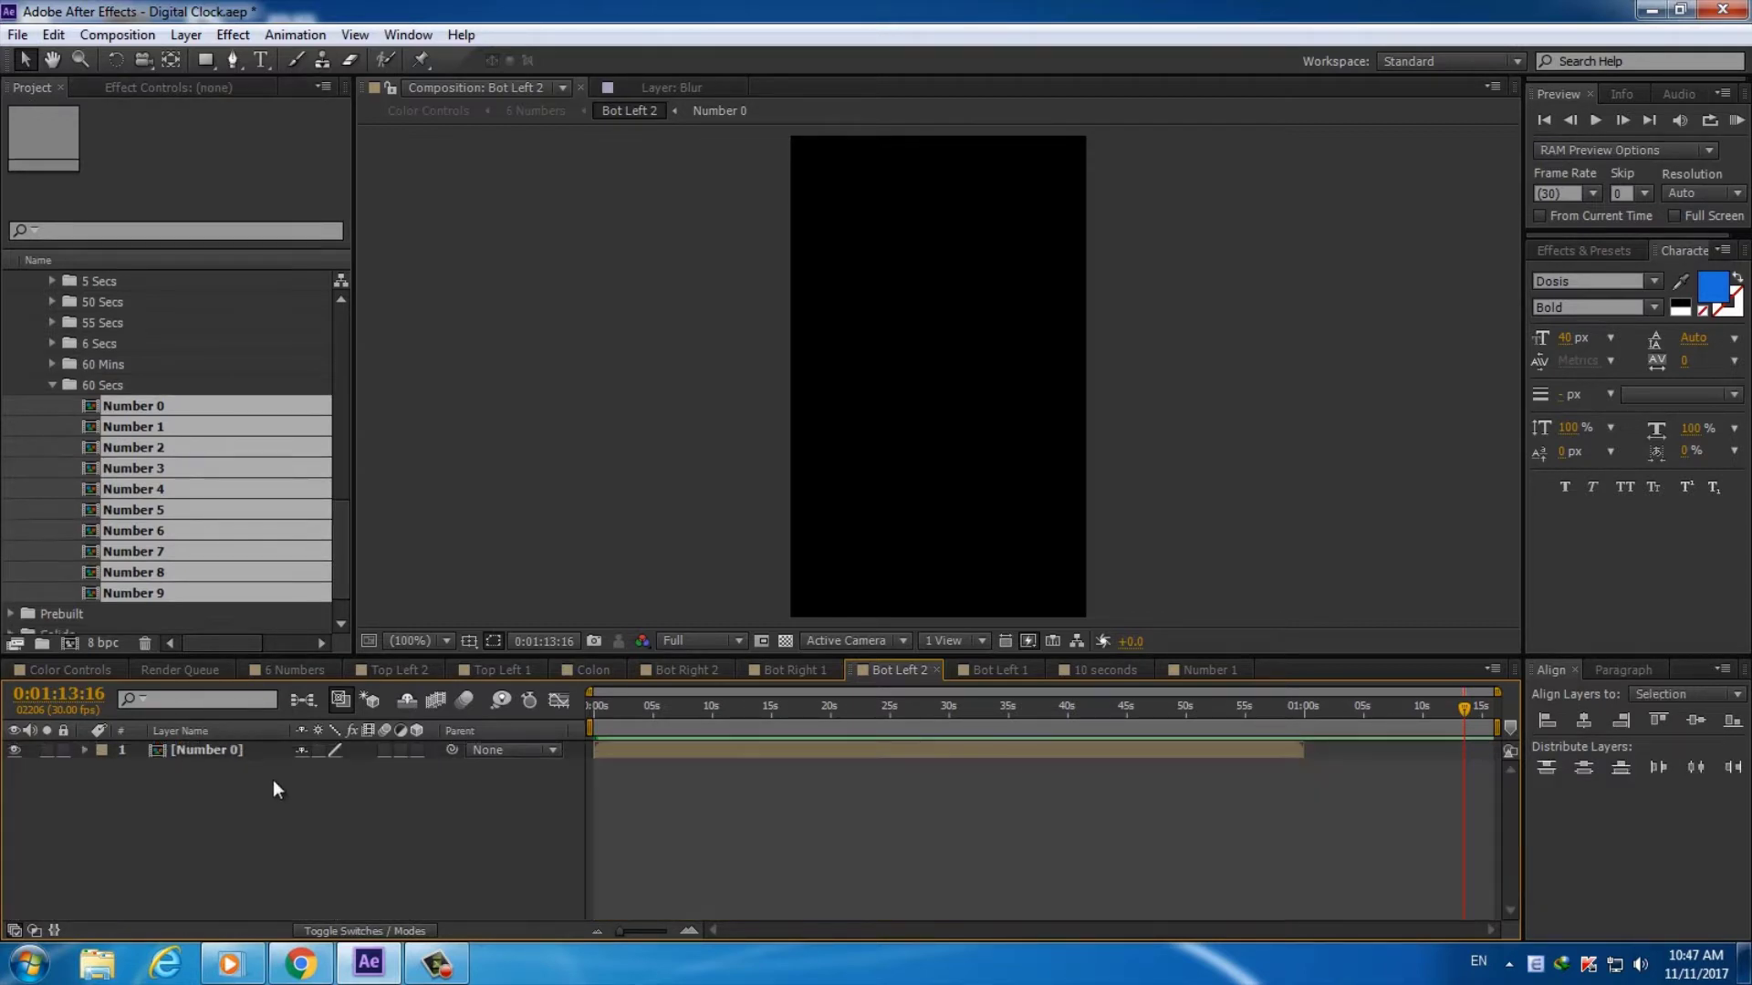
# Add the 15 Secs Number 1 comp into the Bot Left 2 timeline
pyautogui.click(945, 754)
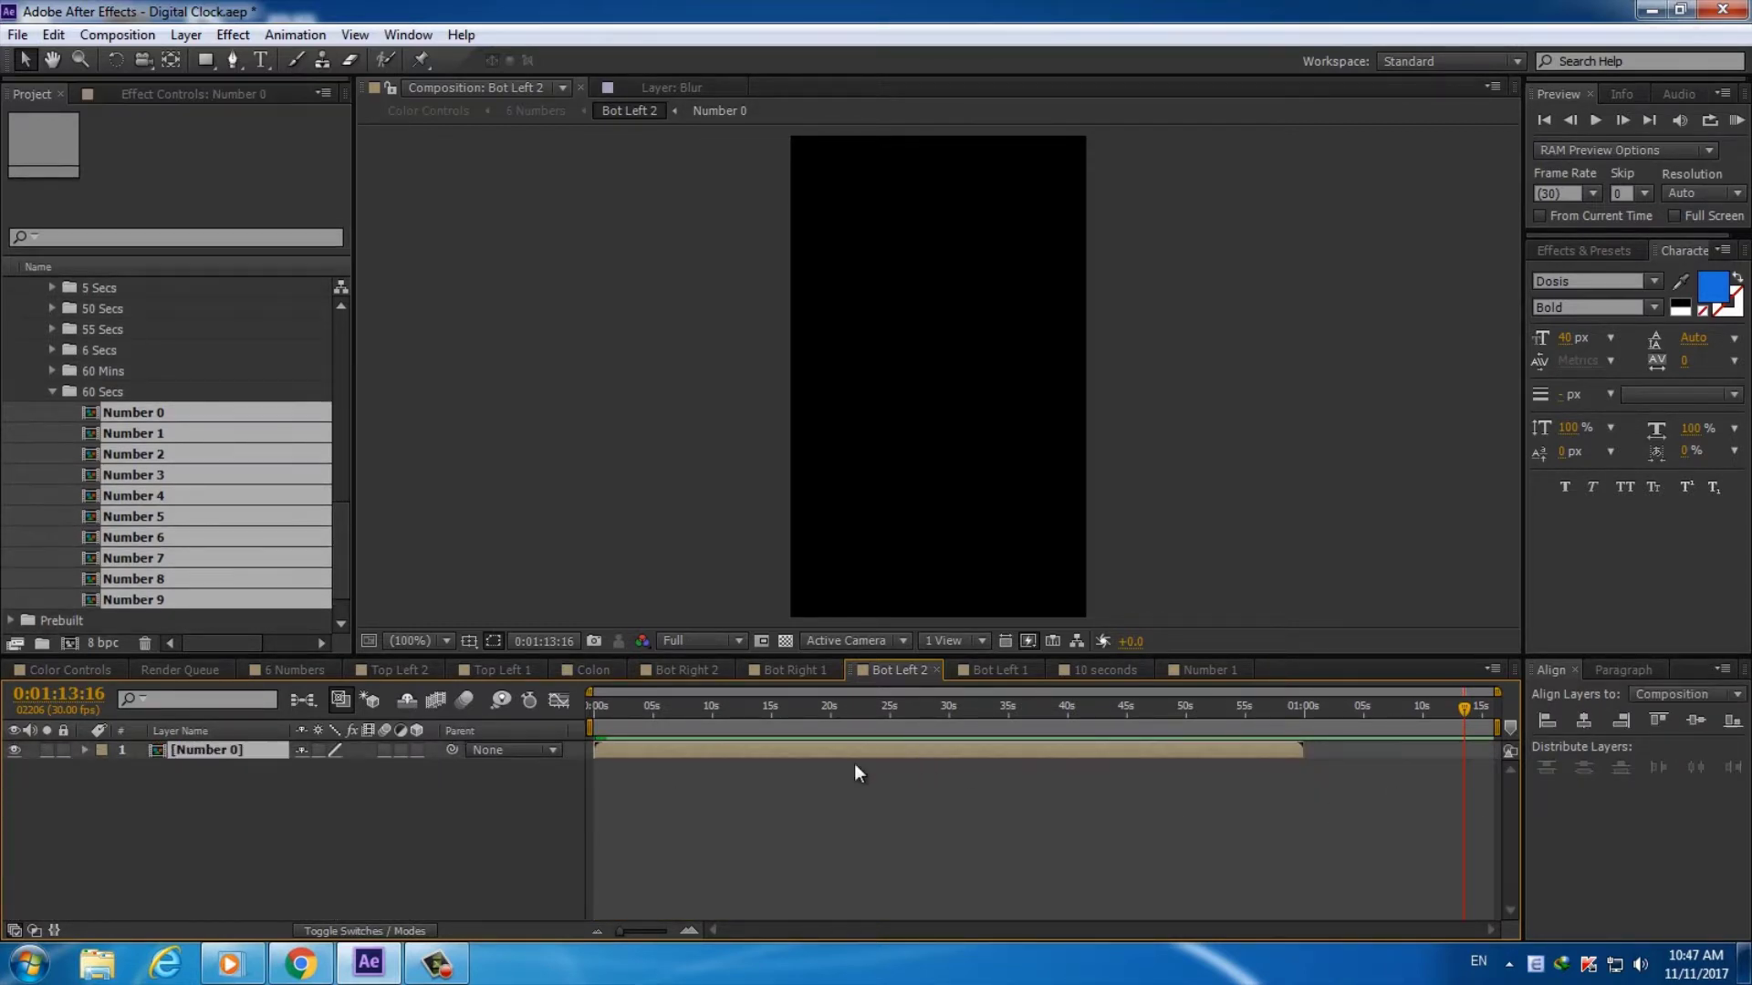
pyautogui.click(52, 392)
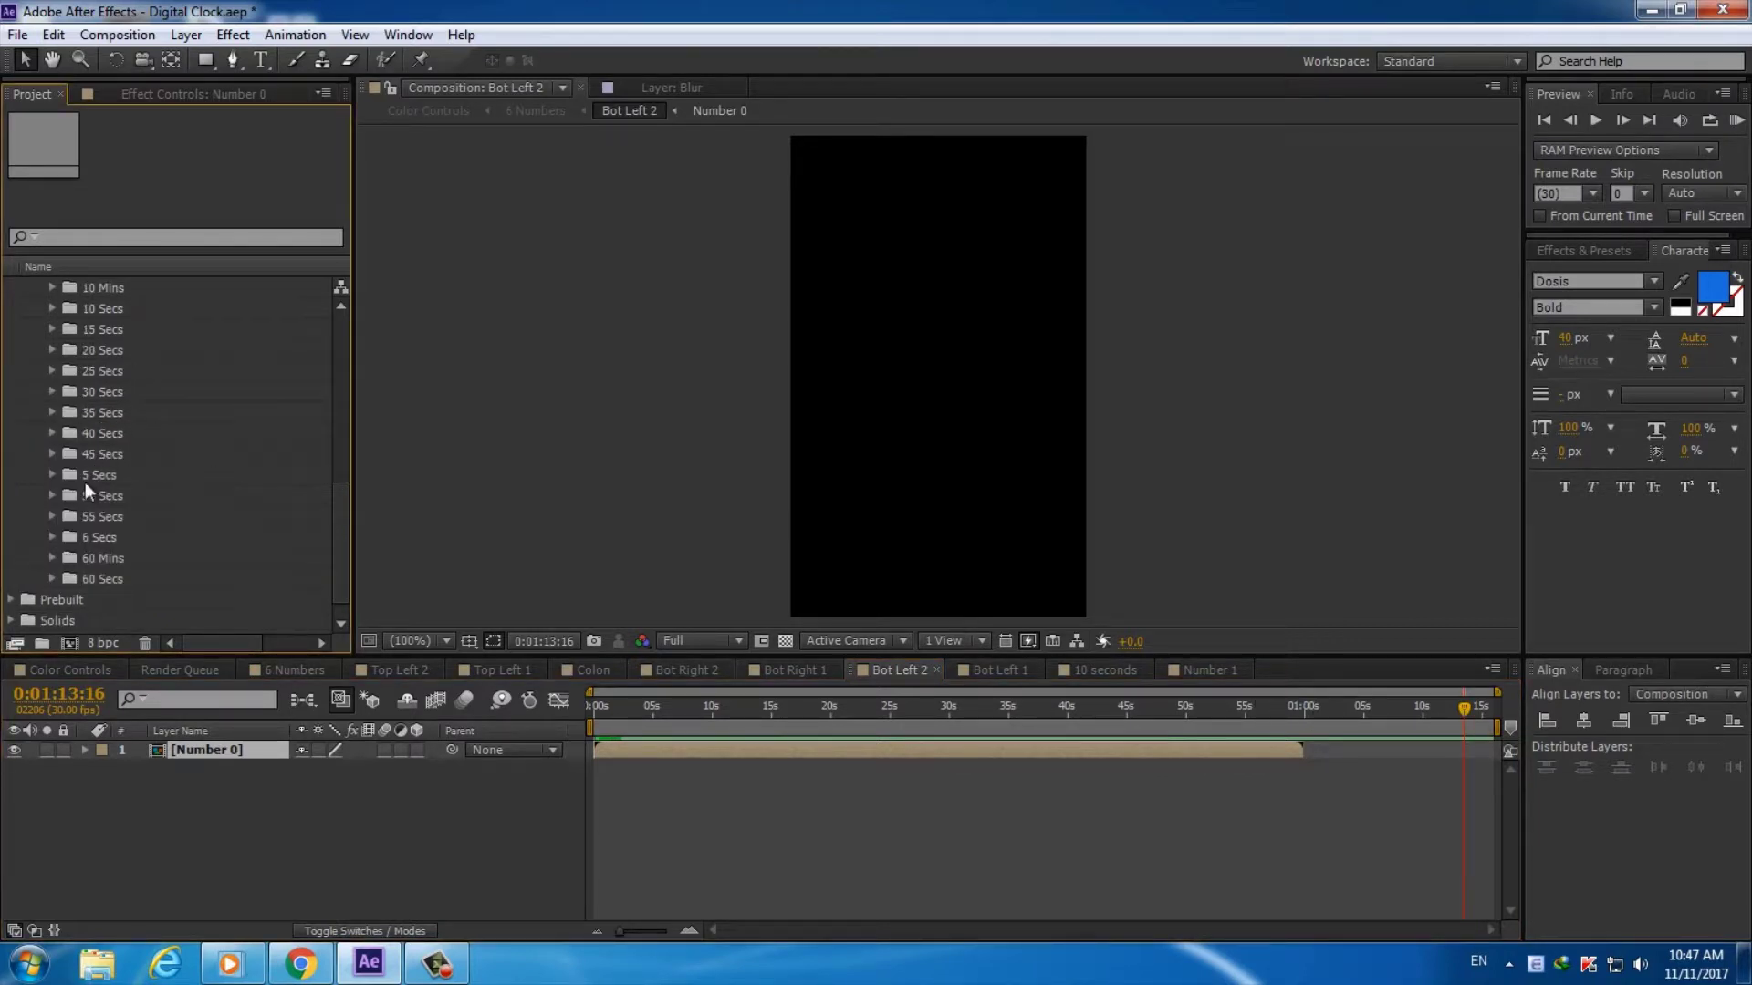
pyautogui.moveTo(341, 522); pyautogui.dragTo(337, 496)
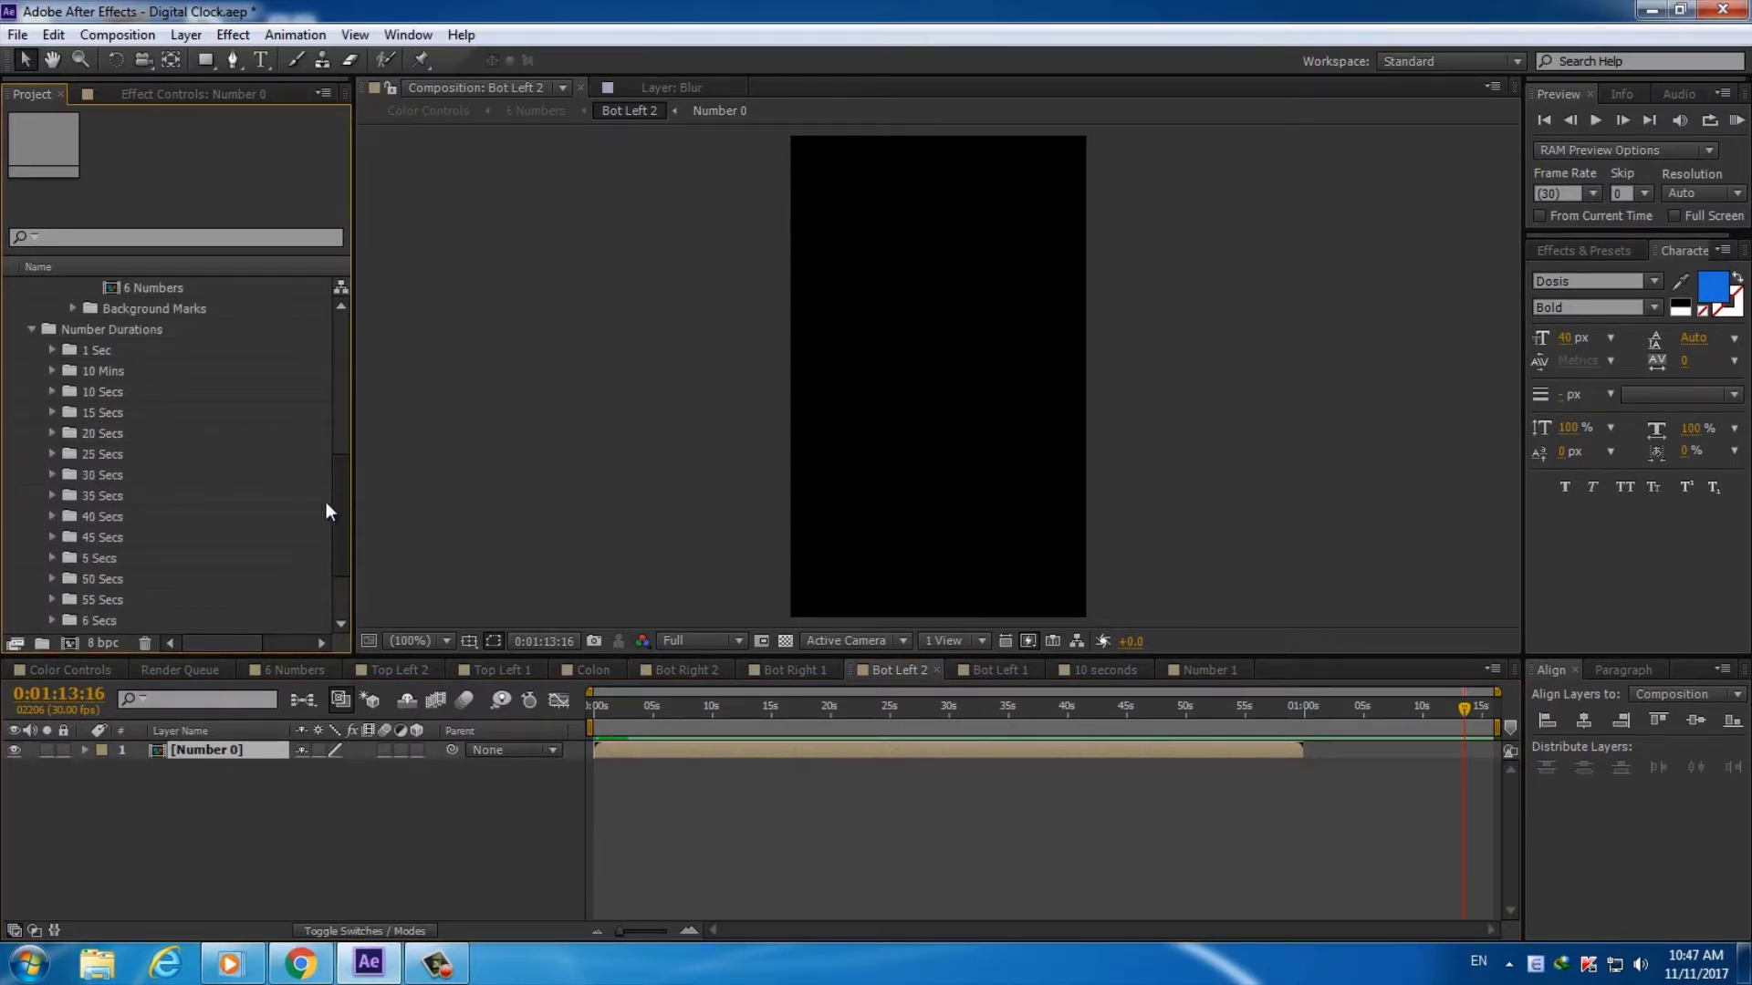
pyautogui.click(52, 412)
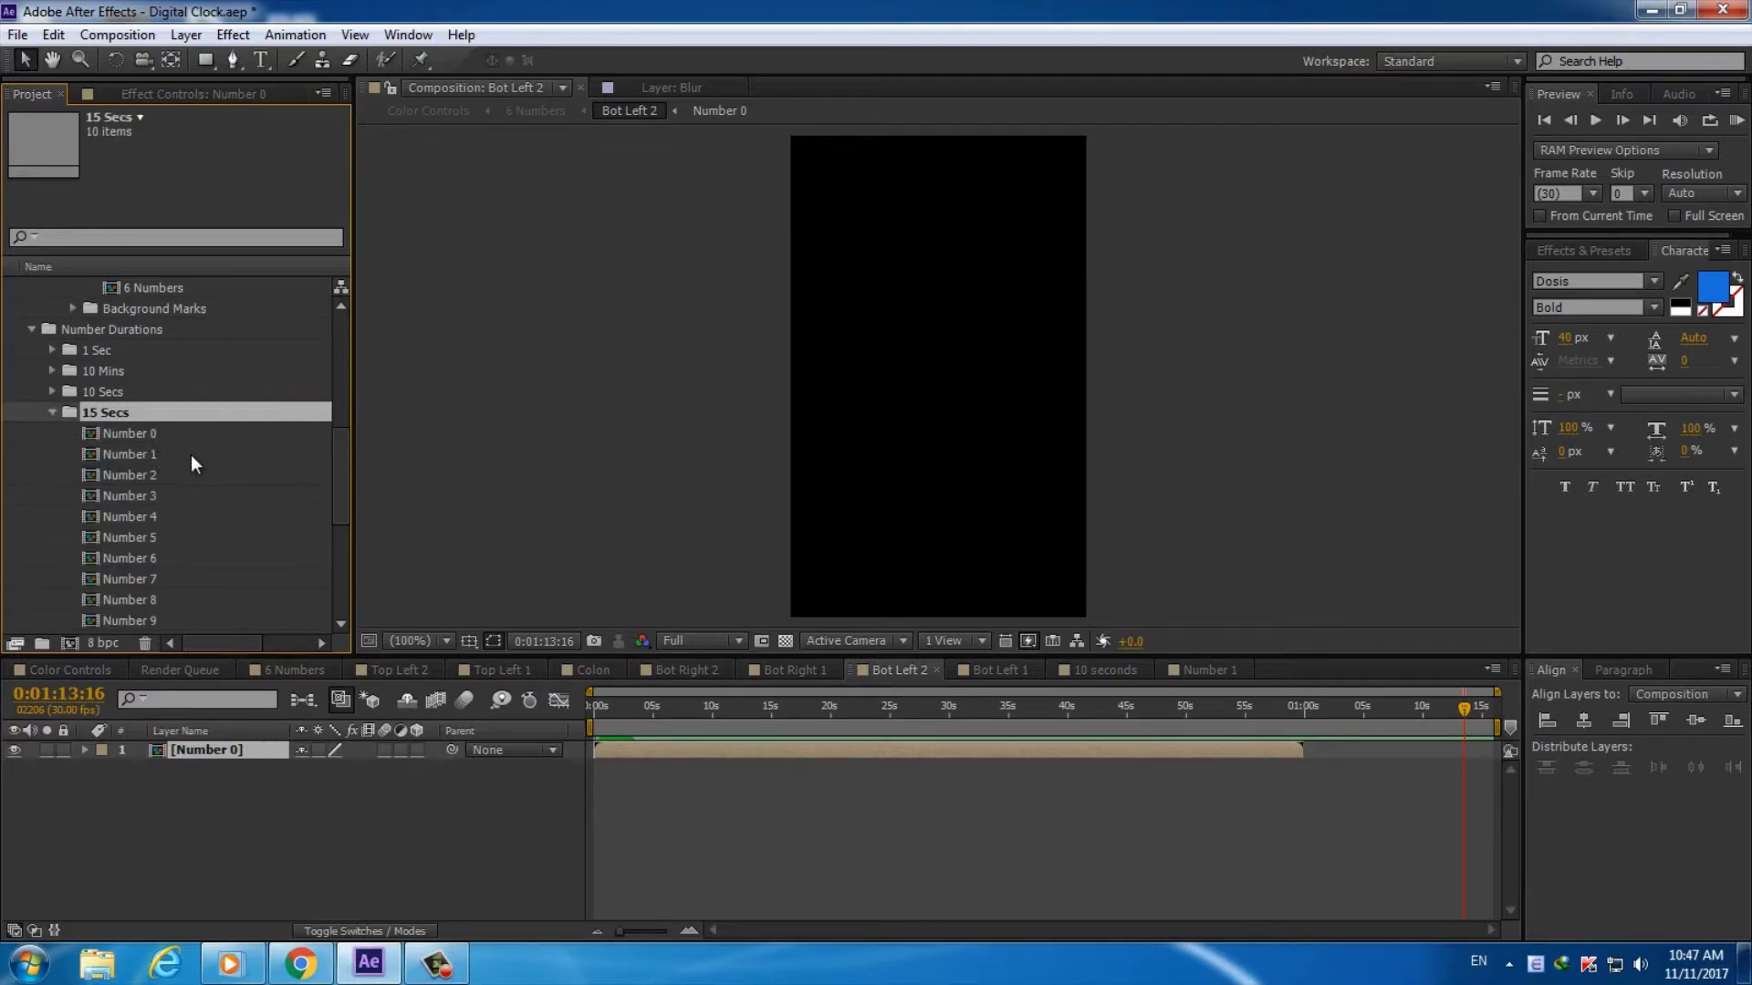
pyautogui.moveTo(137, 454); pyautogui.dragTo(1304, 761)
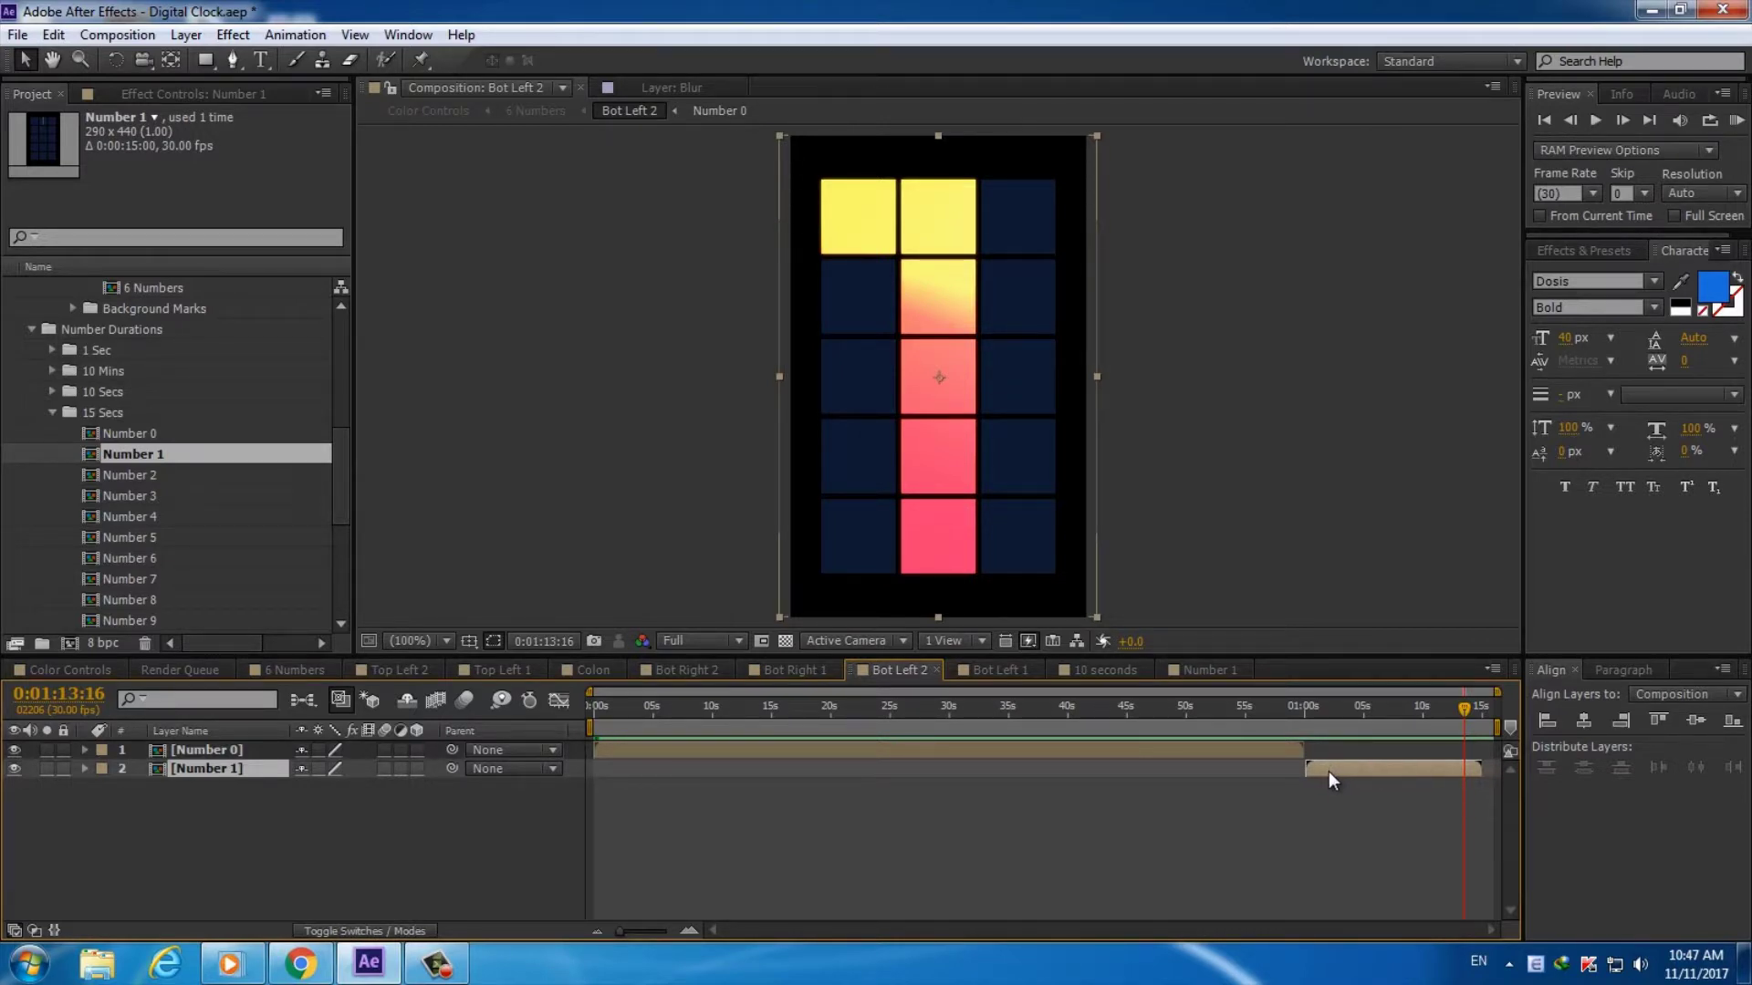
# Duplicate the Number 1 comp and rename the copy 'Number 1 16s'
pyautogui.click(161, 457)
pyautogui.click(51, 36)
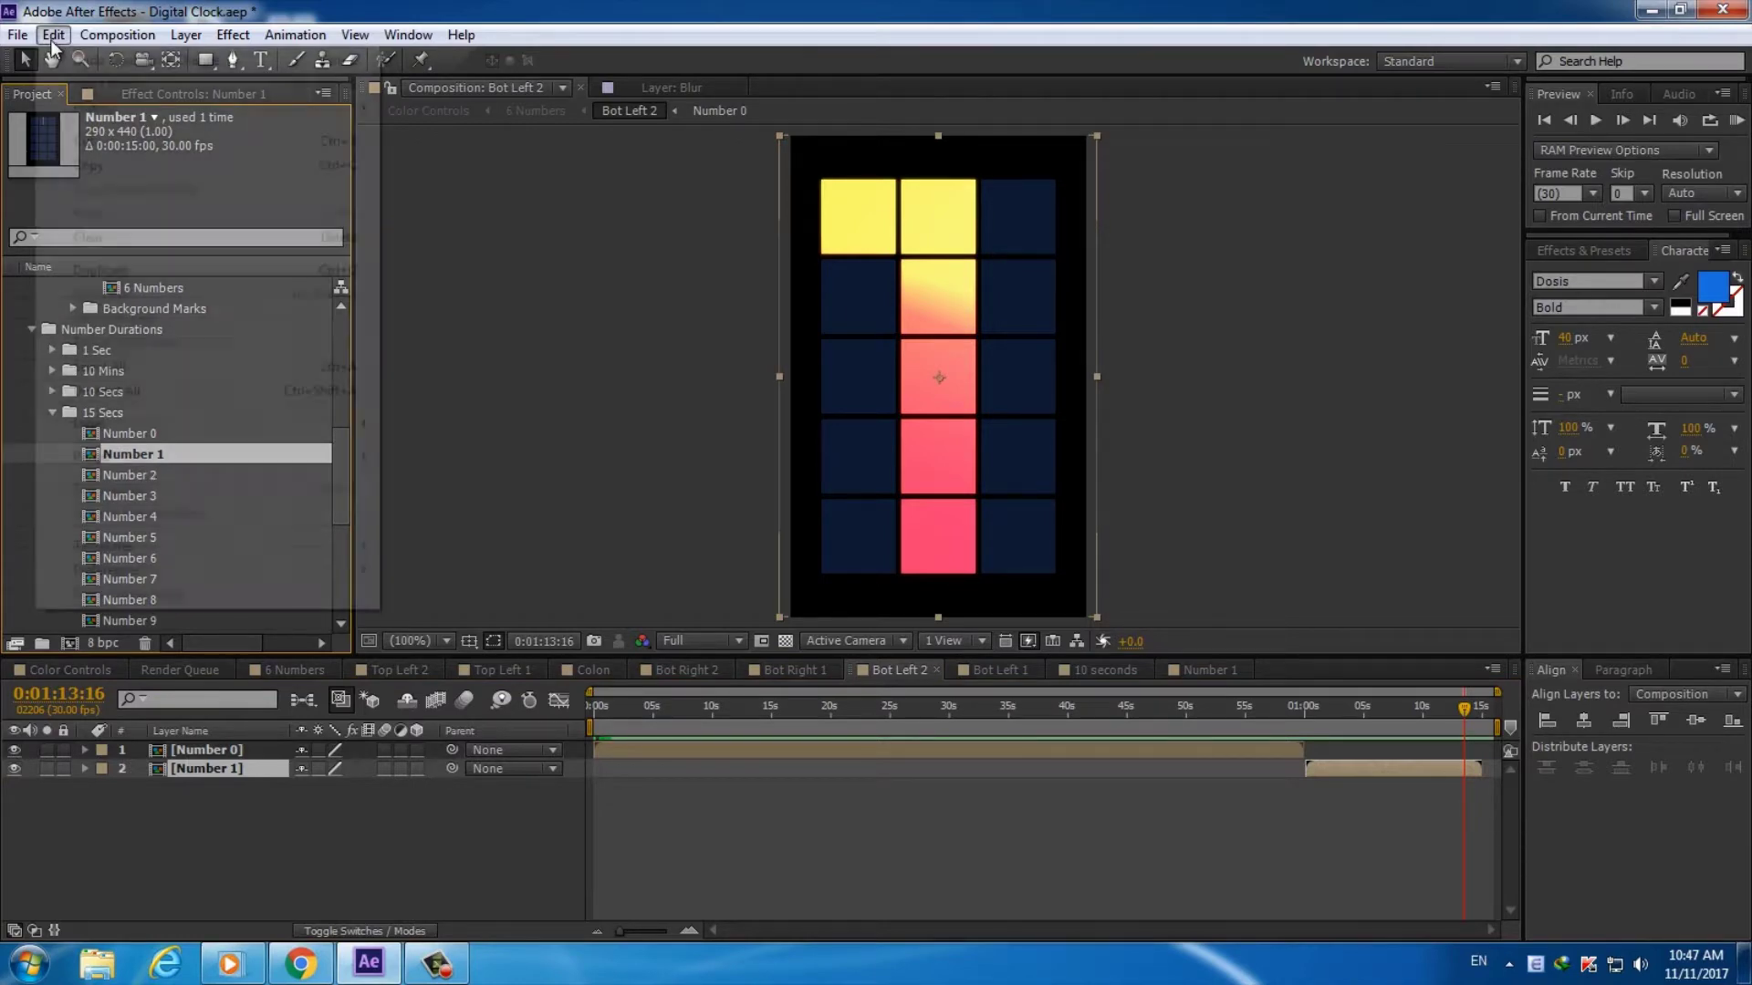
pyautogui.moveTo(105, 35)
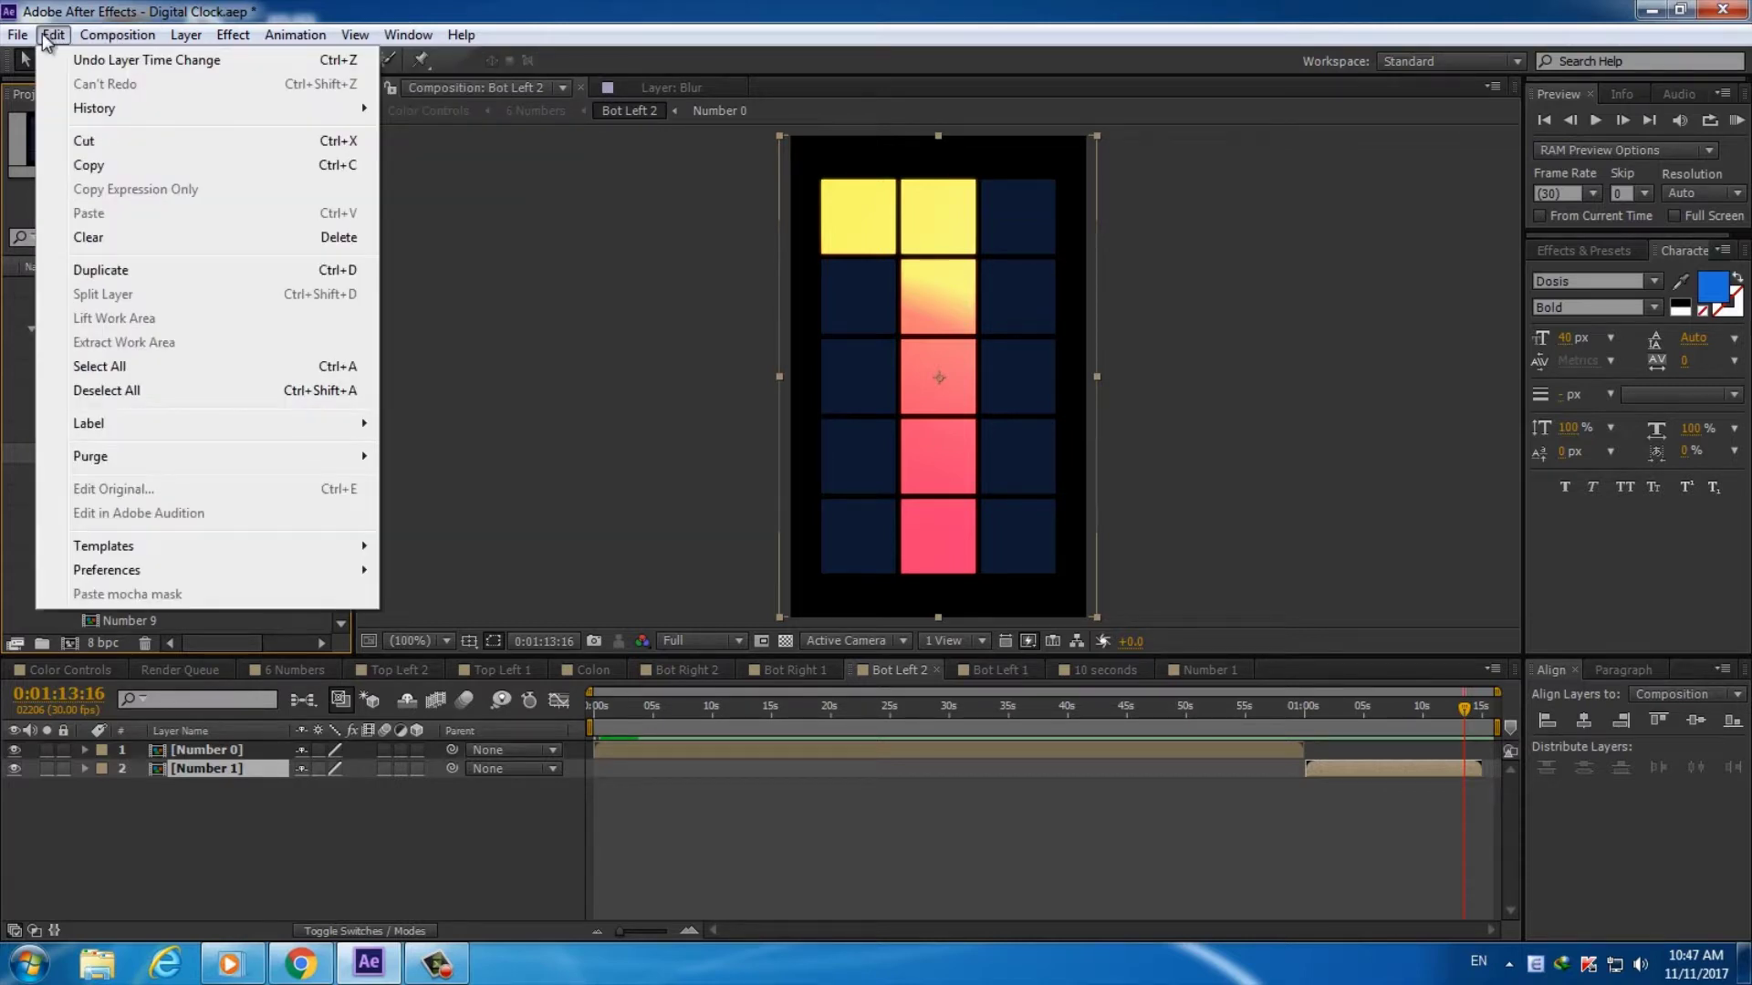
pyautogui.click(114, 272)
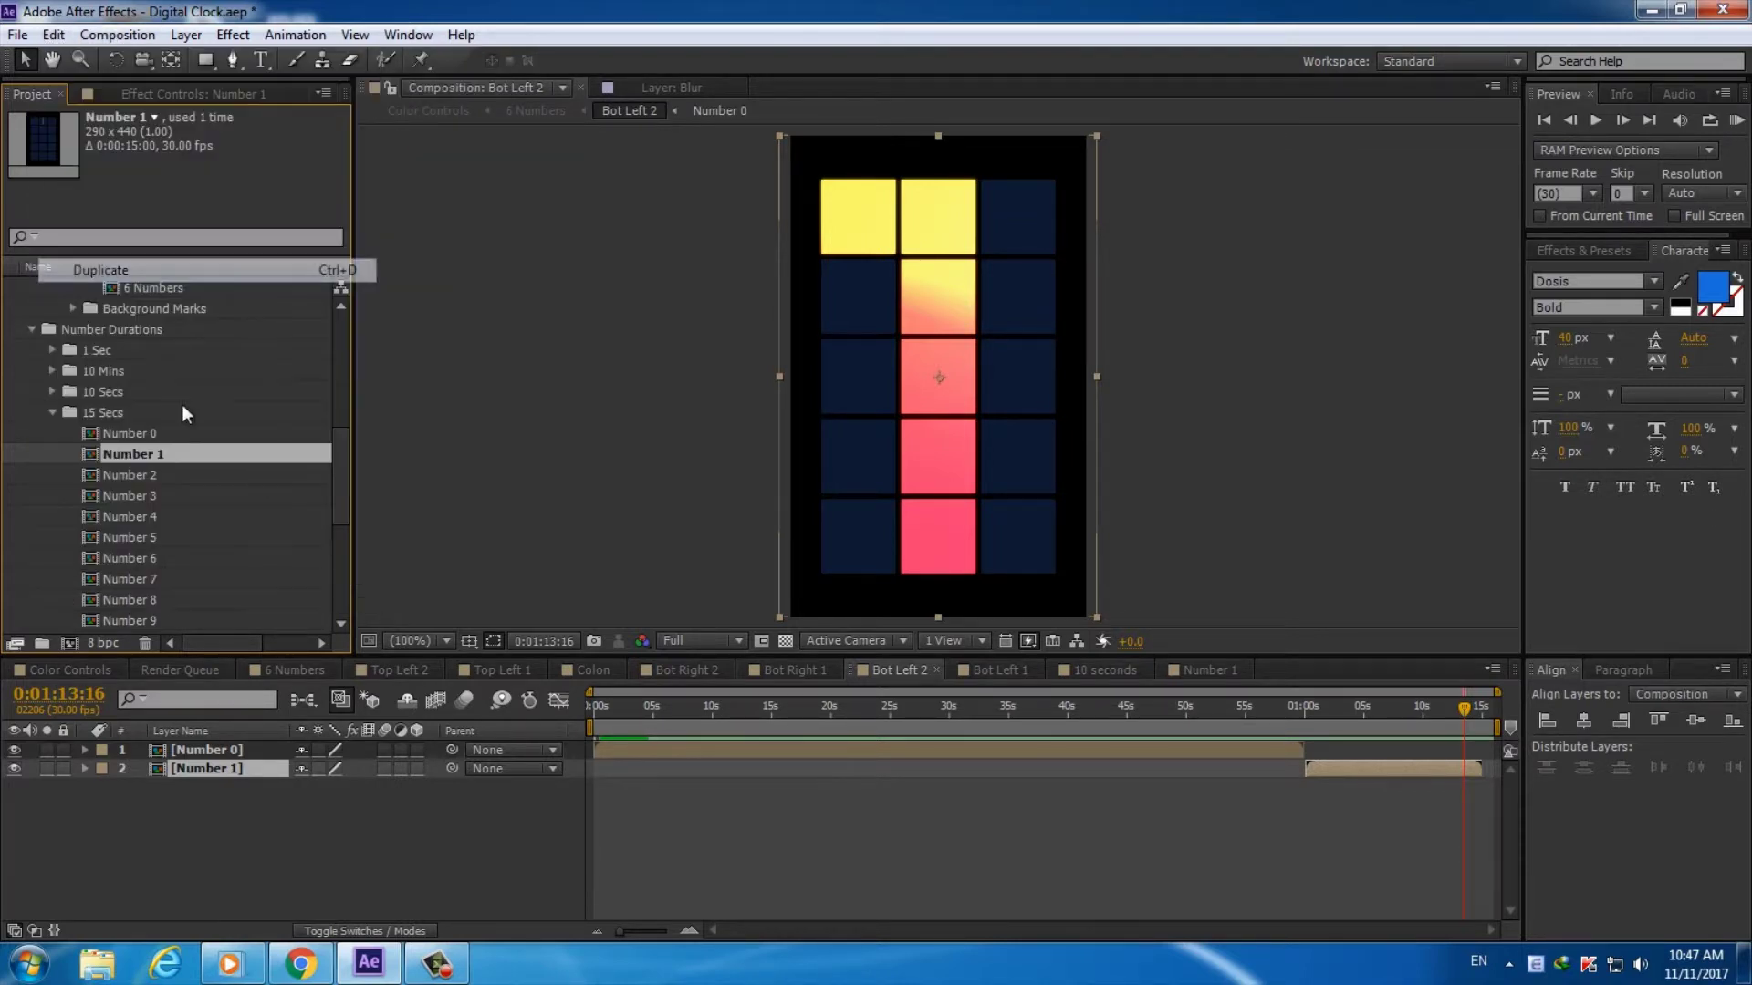
pyautogui.scroll(-3, 316, 502)
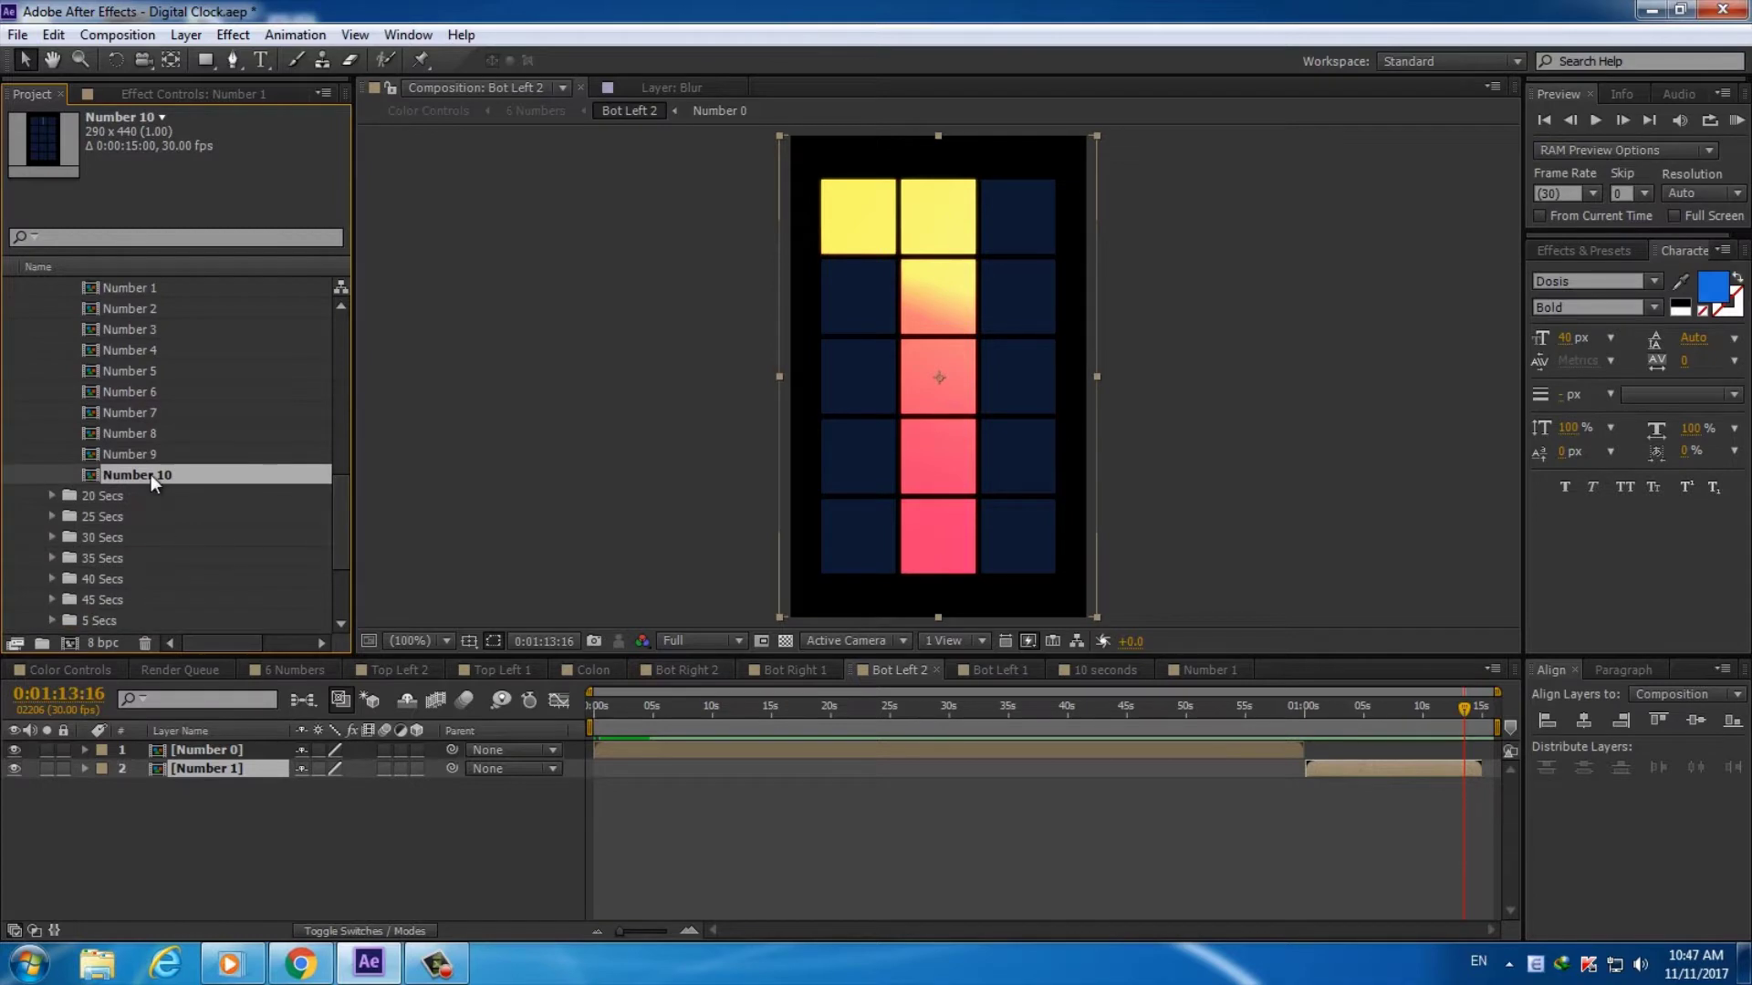
pyautogui.press('Return')
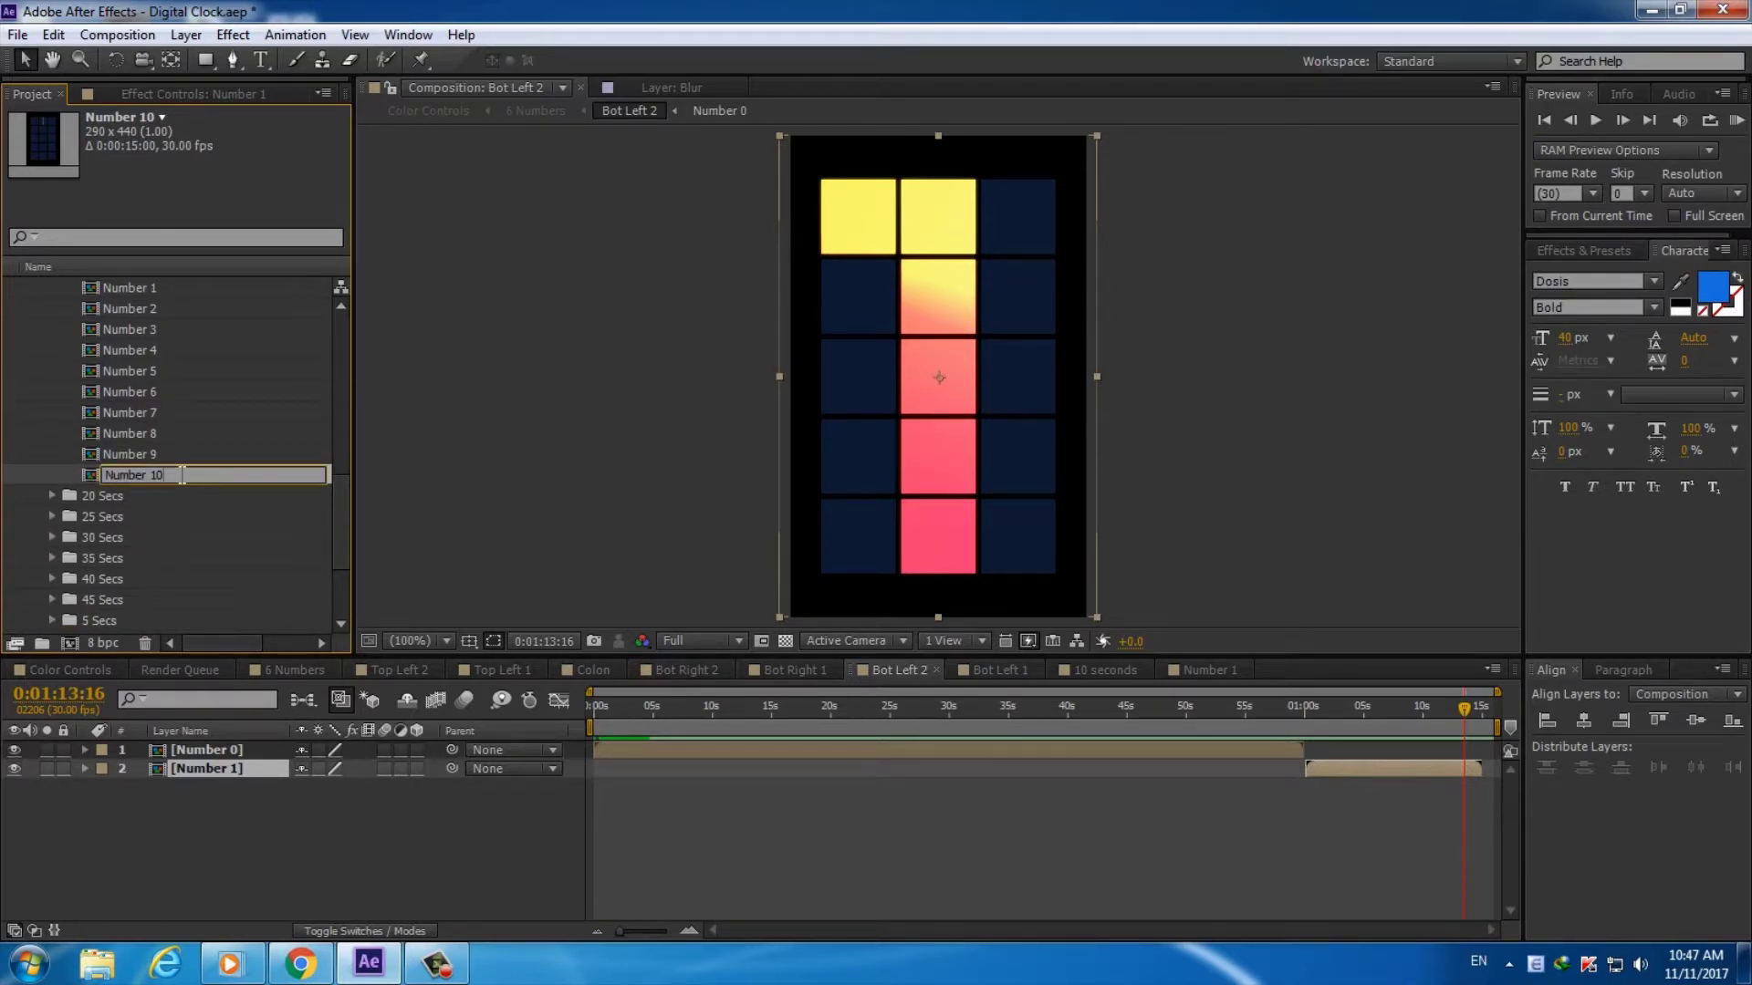
pyautogui.press('BackSpace')
pyautogui.write('16s')
pyautogui.press('Return')
# Swap Bot Left 2's Number 1 layer for Number 1 16s
pyautogui.moveTo(175, 622); pyautogui.dragTo(1305, 765)
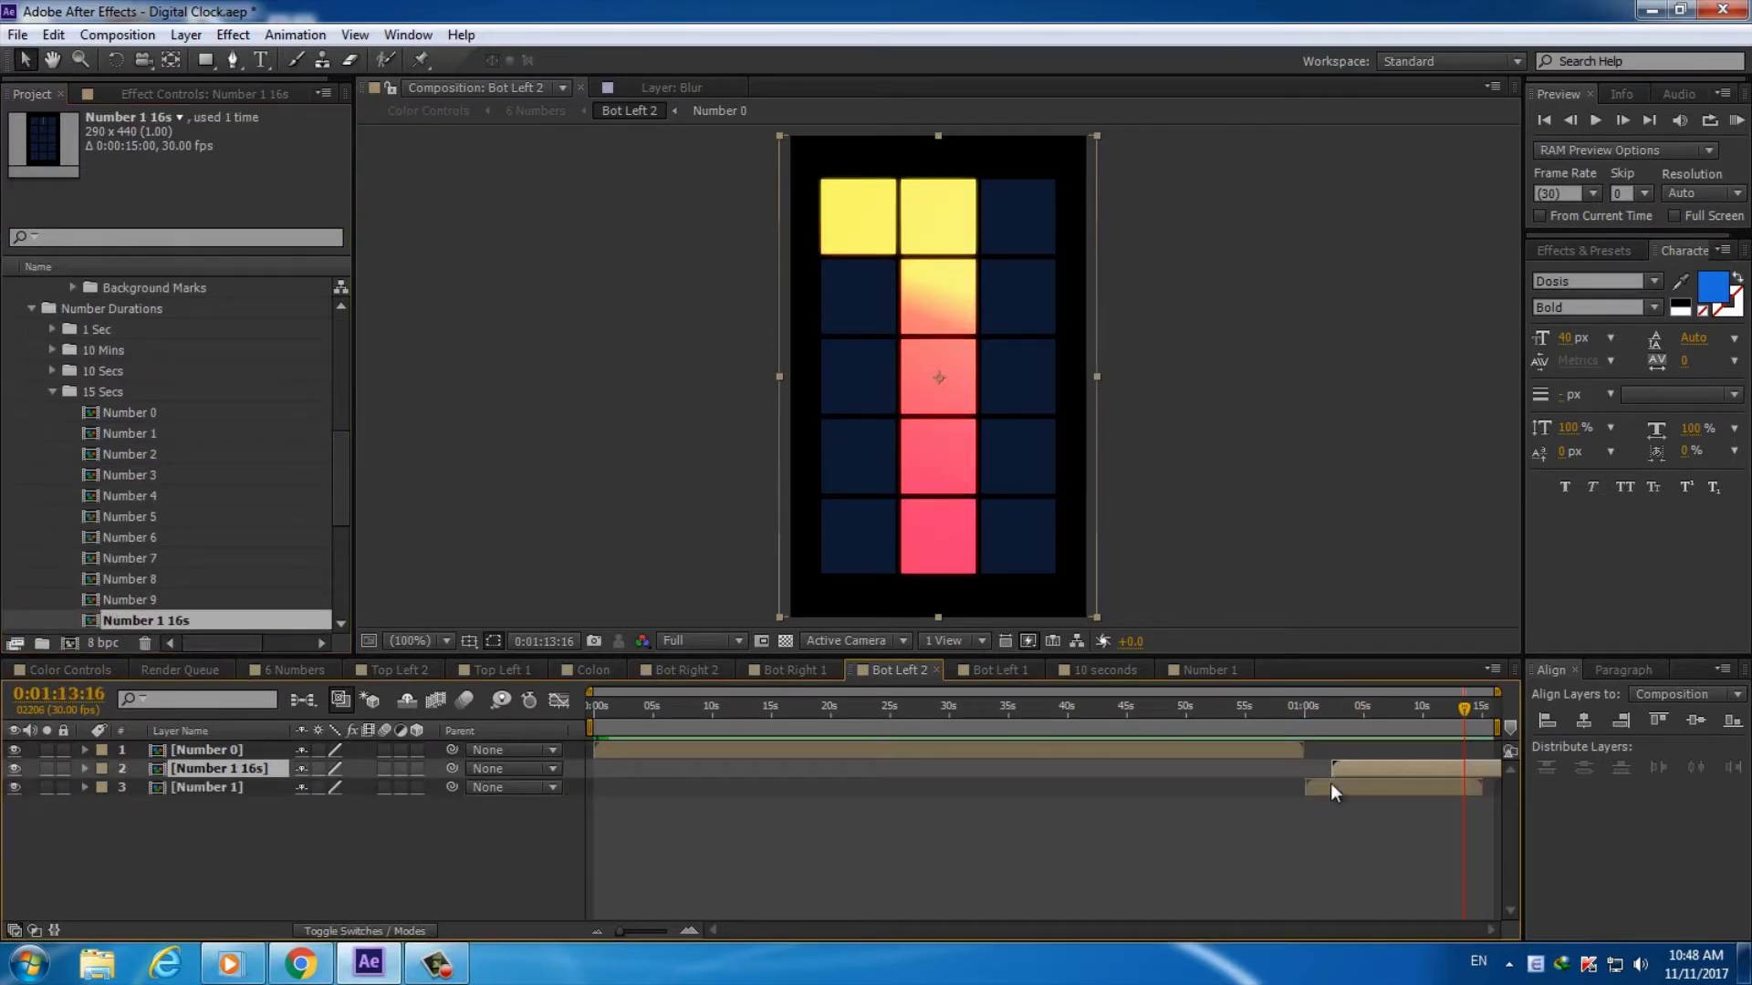
pyautogui.moveTo(1305, 764); pyautogui.dragTo(1333, 766)
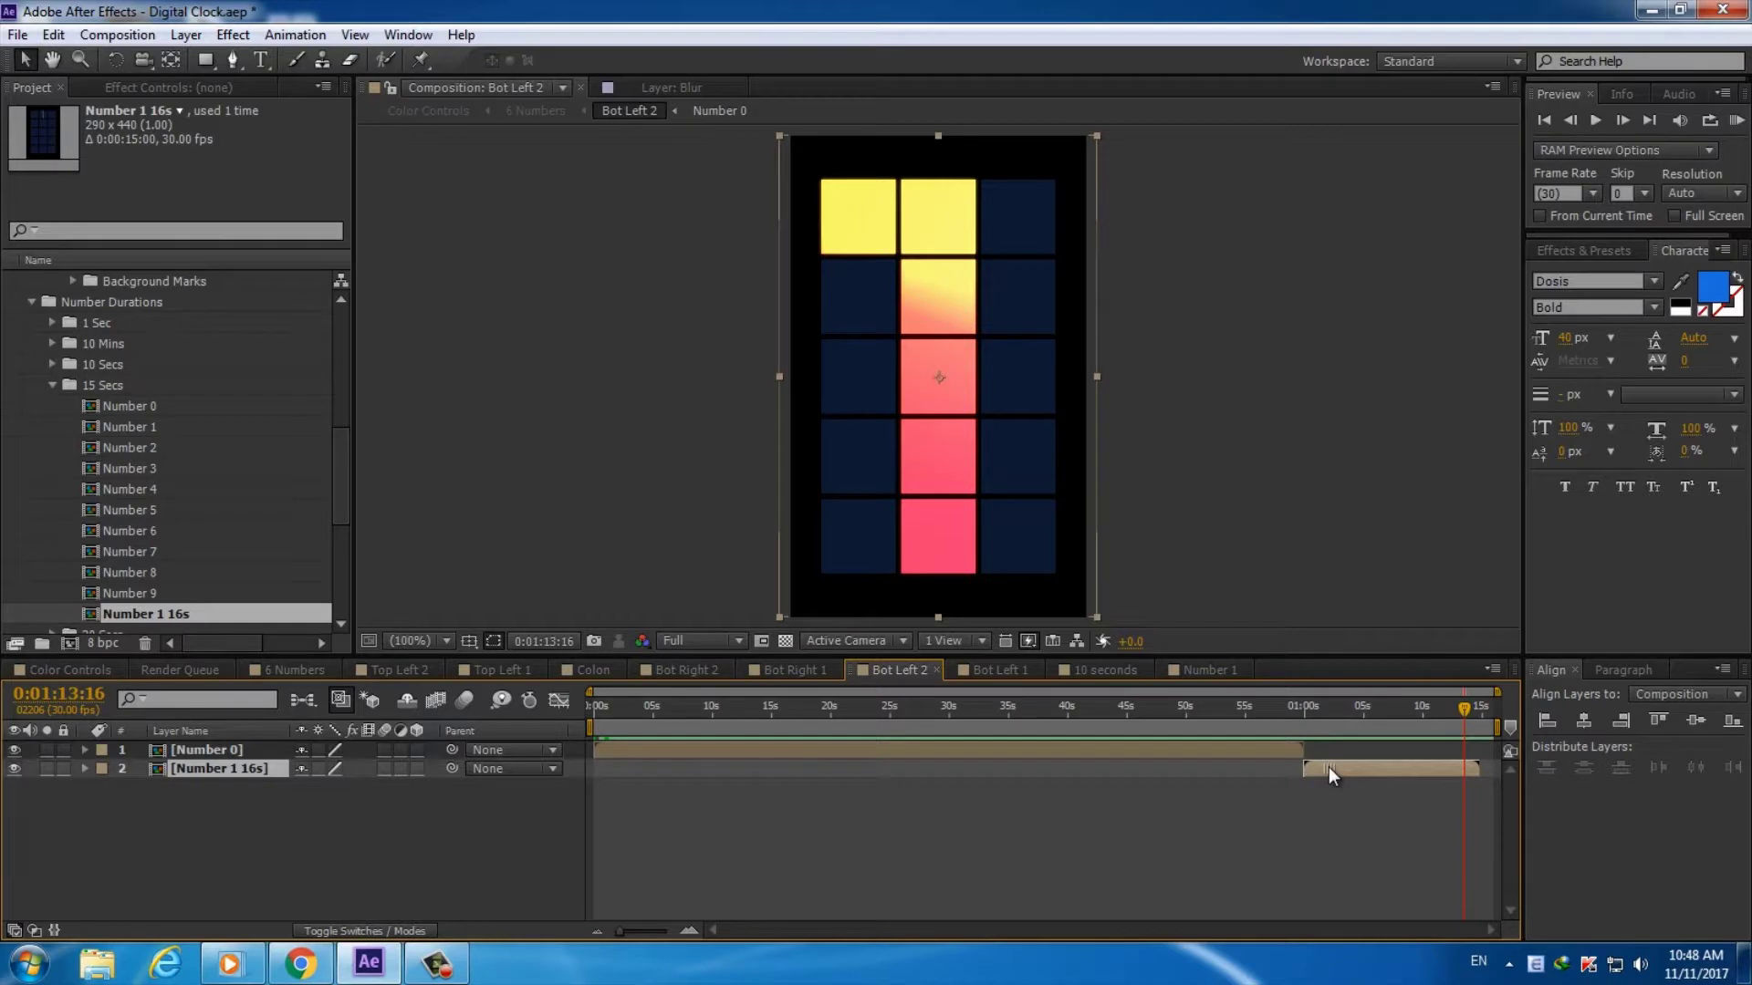
pyautogui.click(1330, 767)
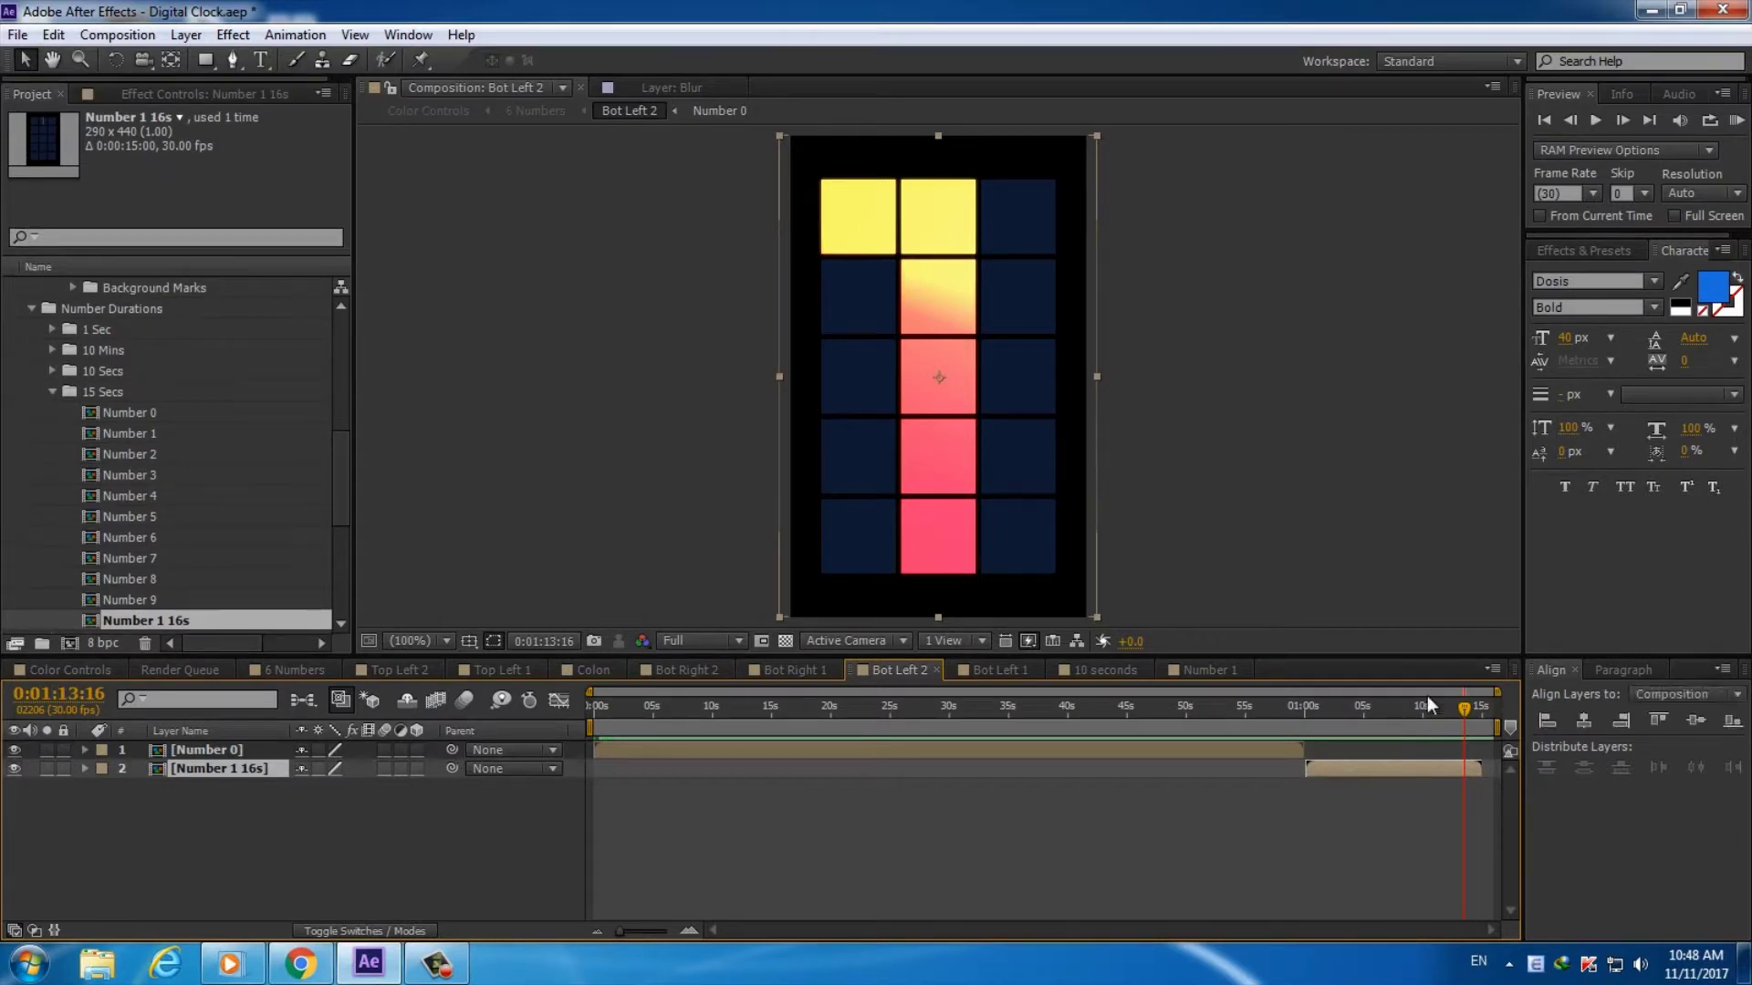
pyautogui.doubleClick(177, 624)
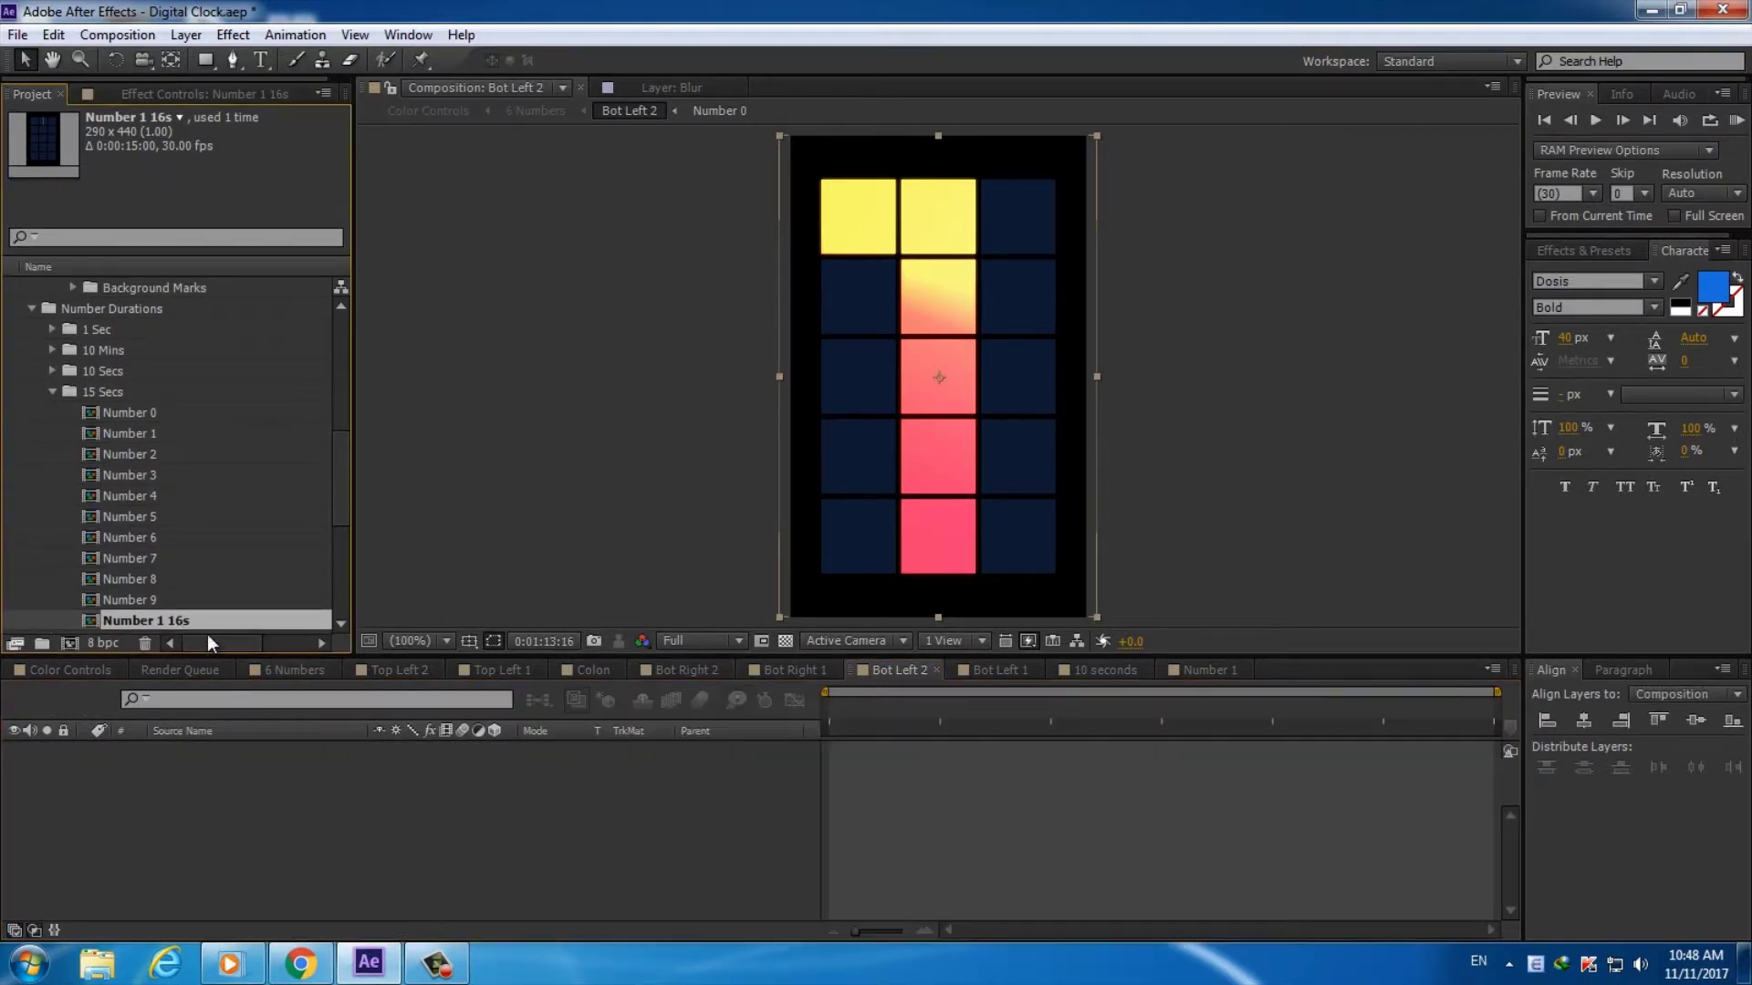
# Set Number 1 16s duration to 0:00:16:00 and trim all its layers out to the end
pyautogui.click(117, 35)
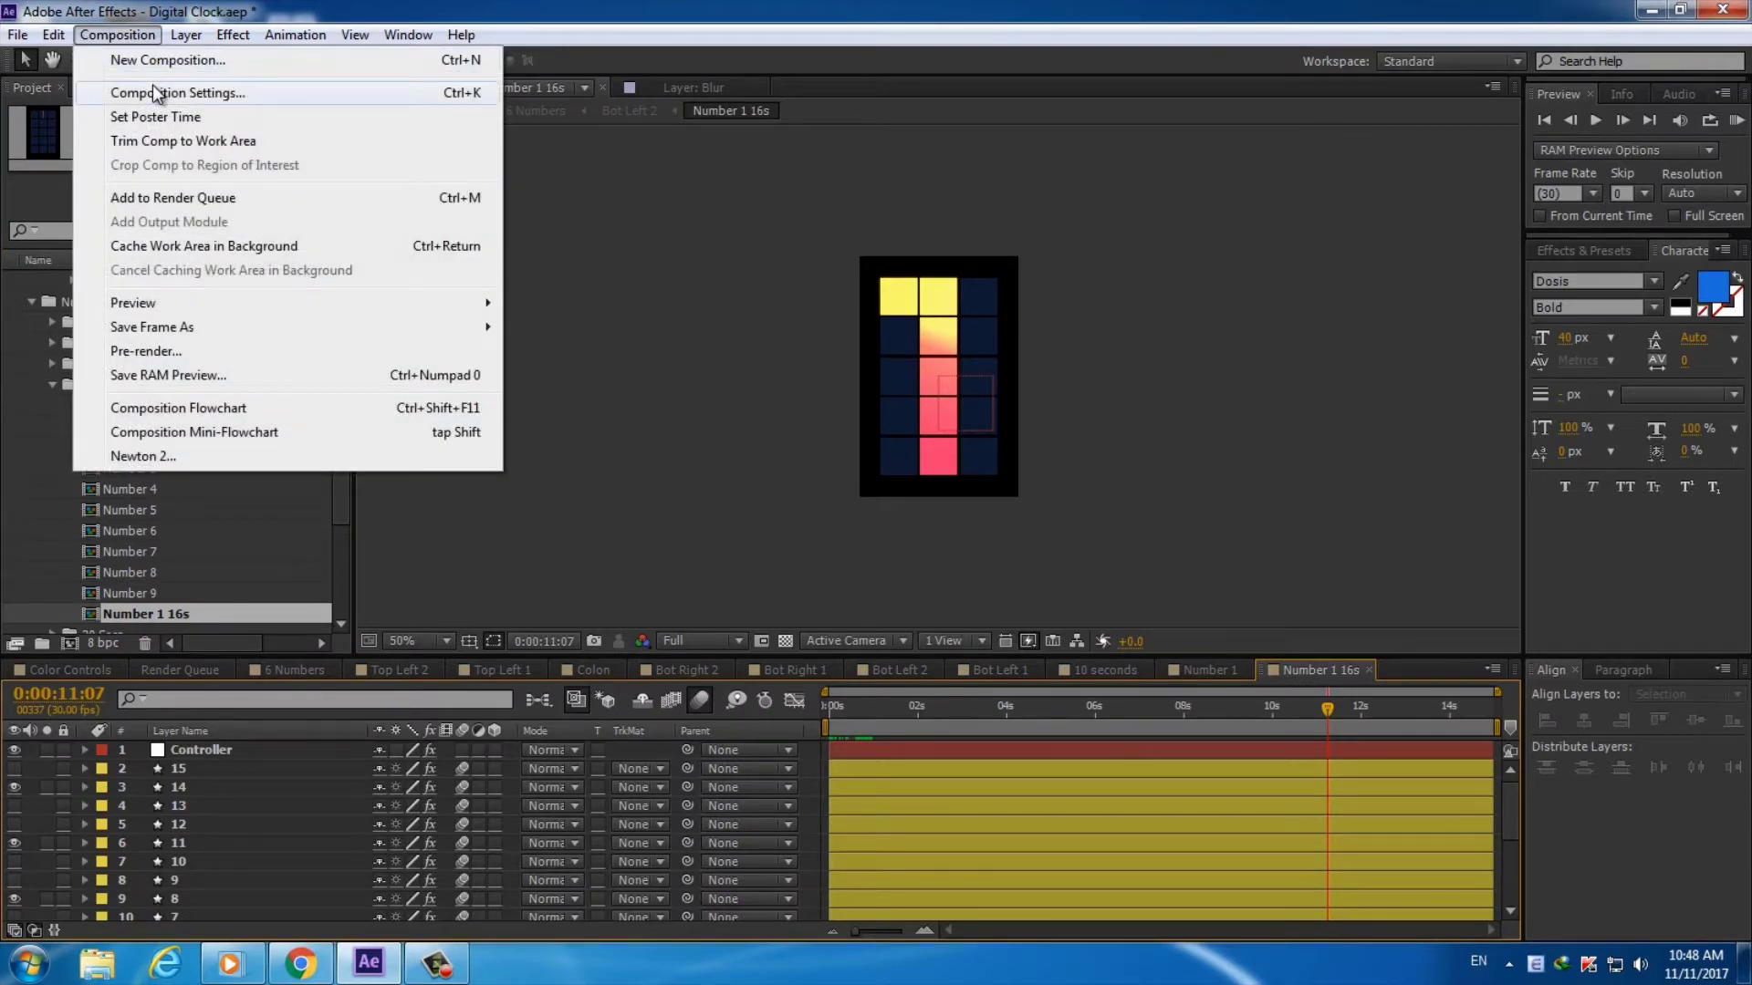
pyautogui.click(156, 87)
pyautogui.click(358, 484)
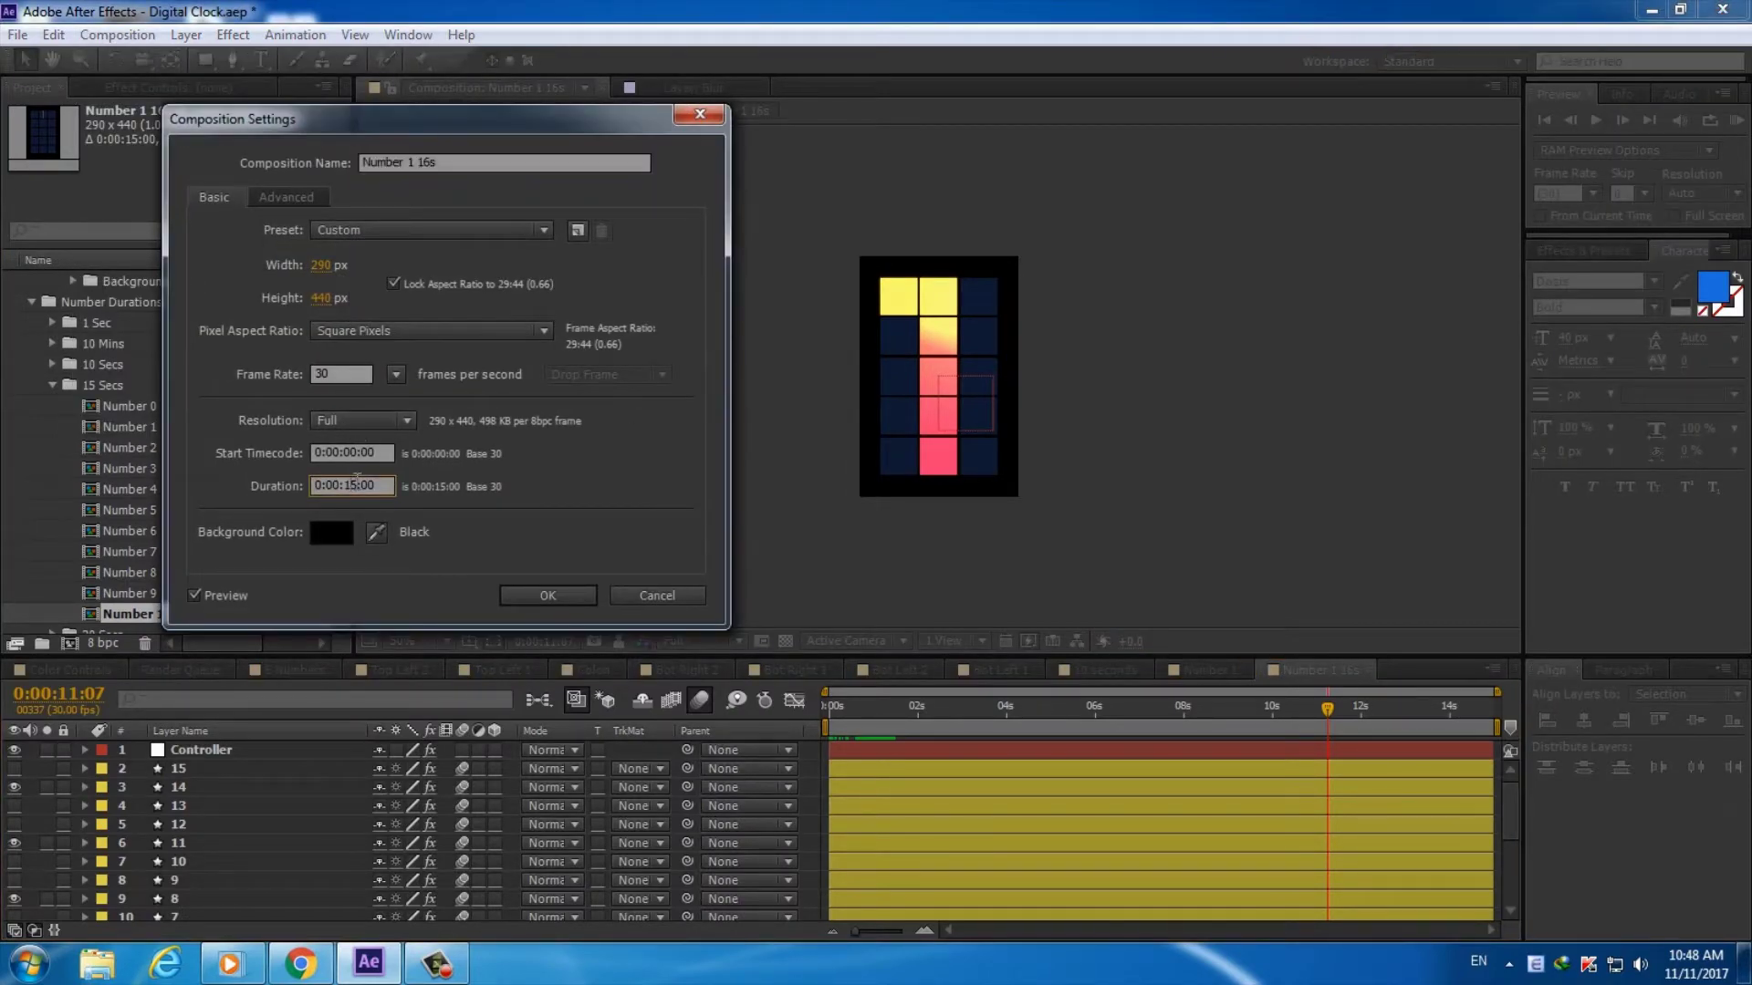
pyautogui.write('6')
pyautogui.press('Return')
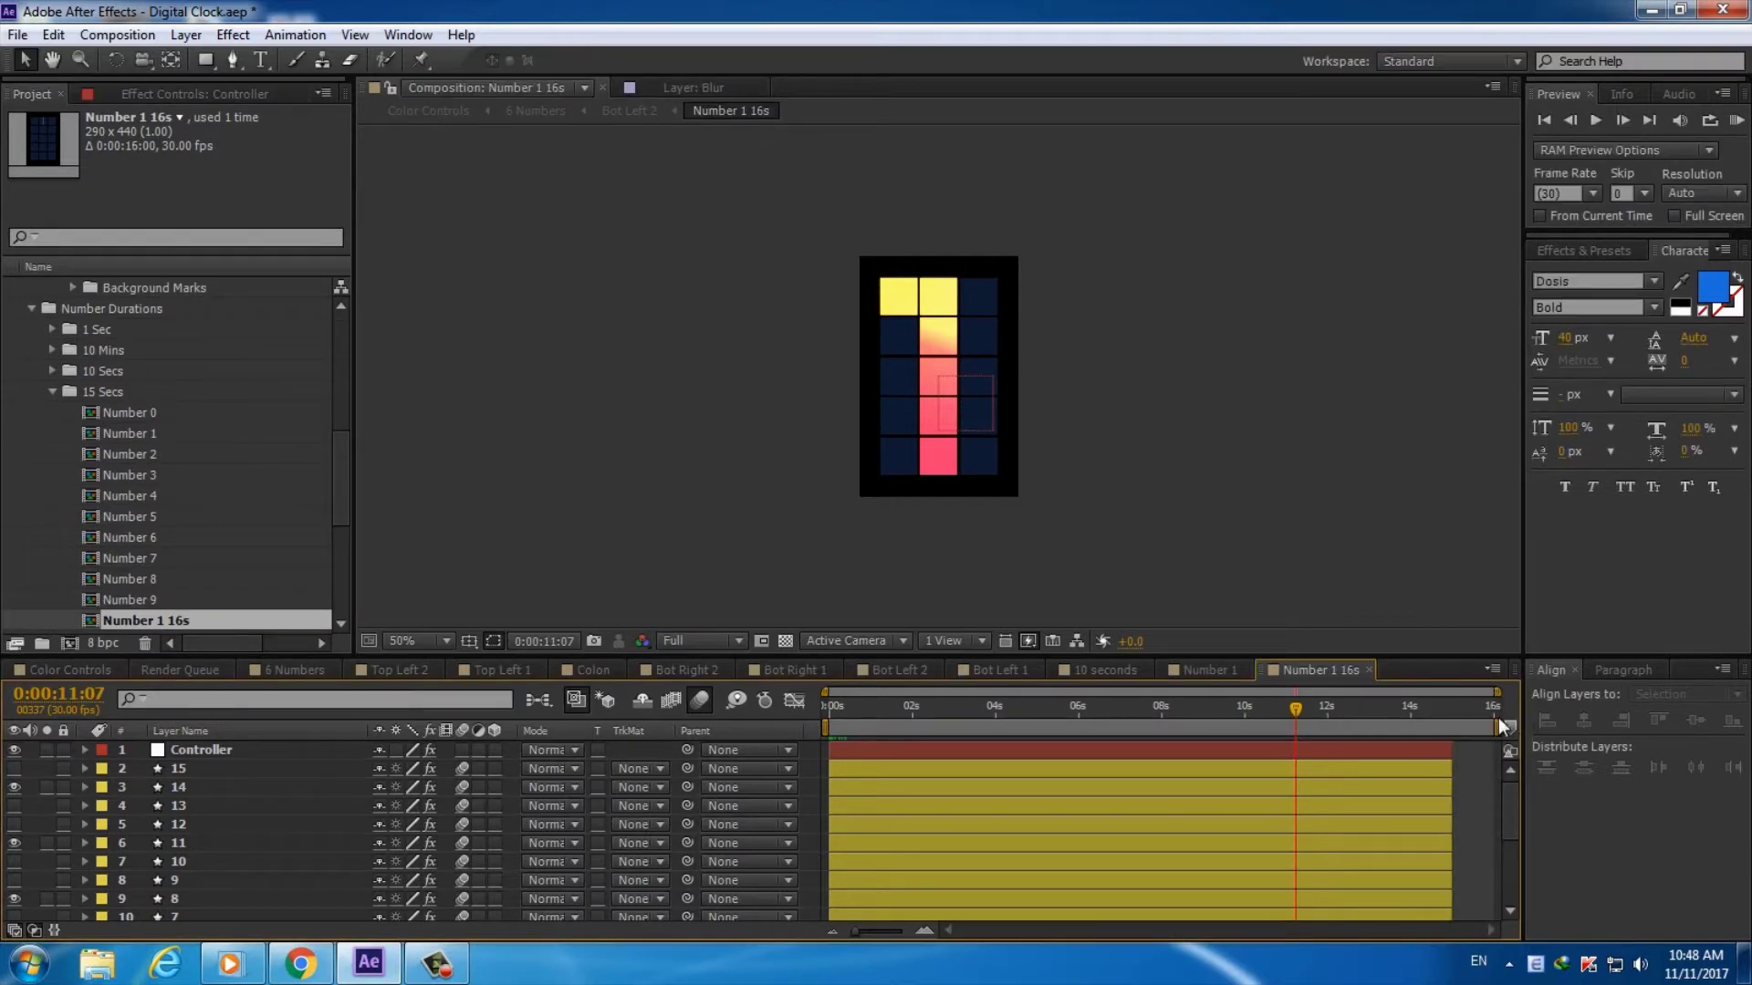
pyautogui.press('End')
pyautogui.hotkey('ctrl', 'a')
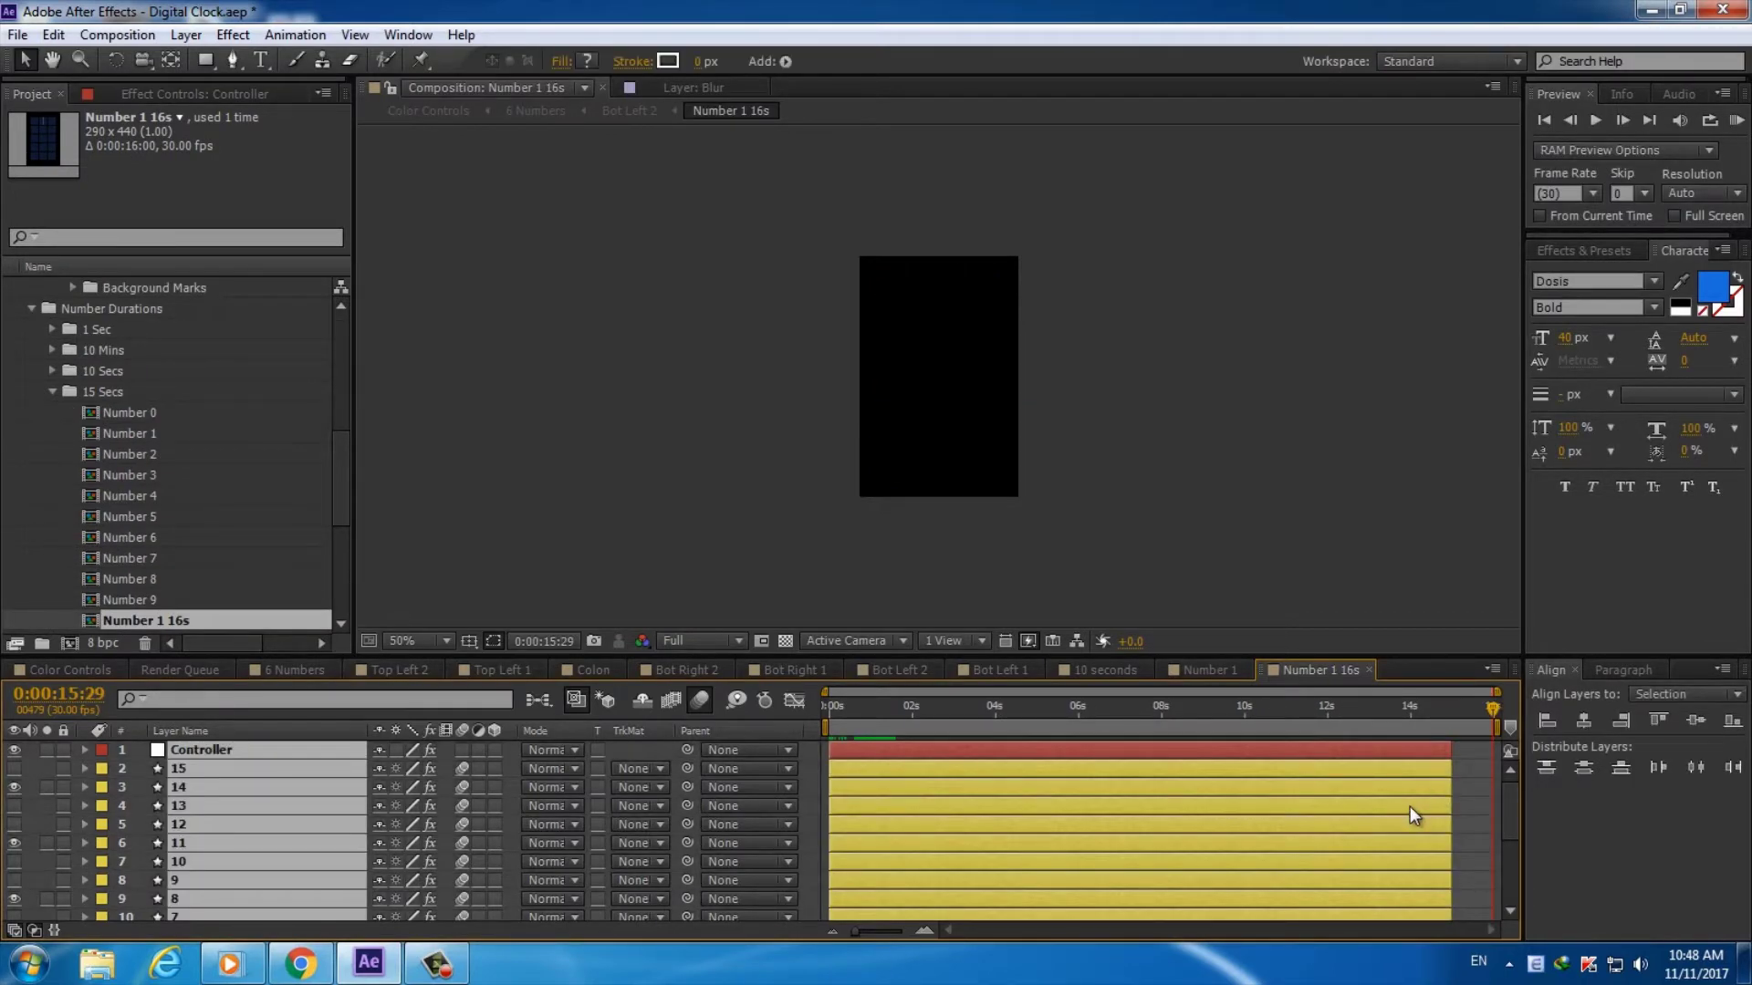
pyautogui.hotkey('alt', ']')
# Close the Number 1 16s and Number 1 tabs and open Bot Left 2 from 6 Numbers
pyautogui.click(1367, 671)
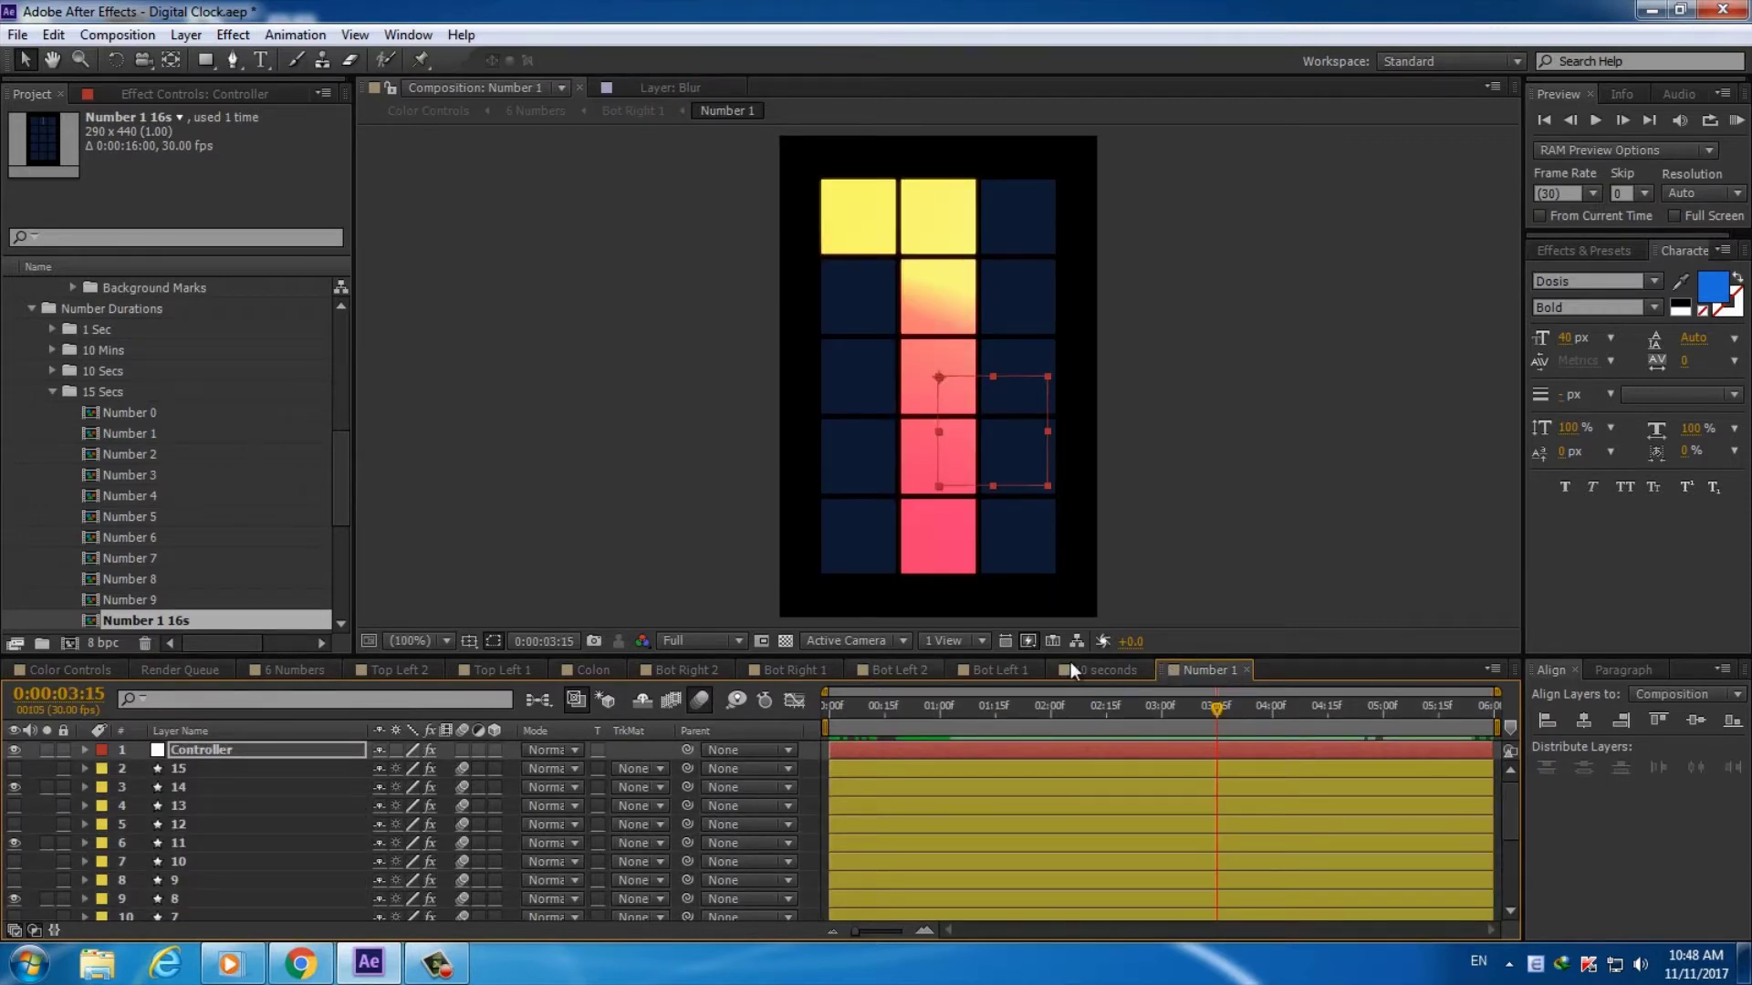
pyautogui.click(1248, 671)
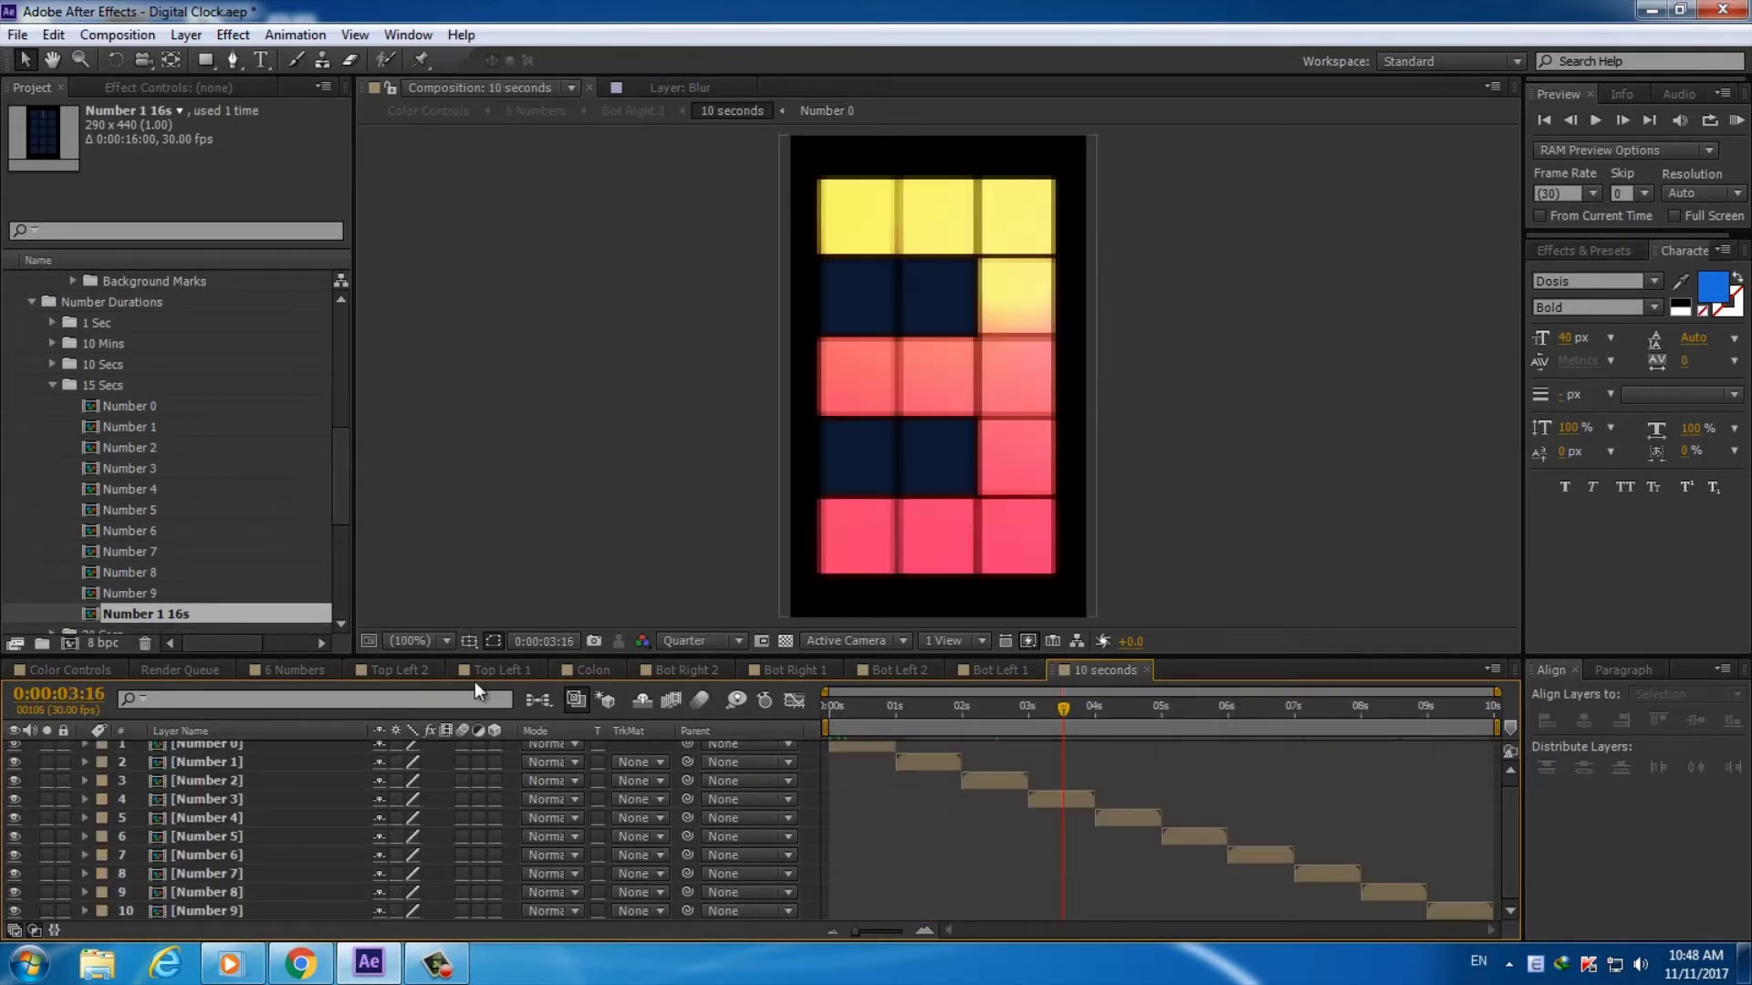
pyautogui.click(288, 670)
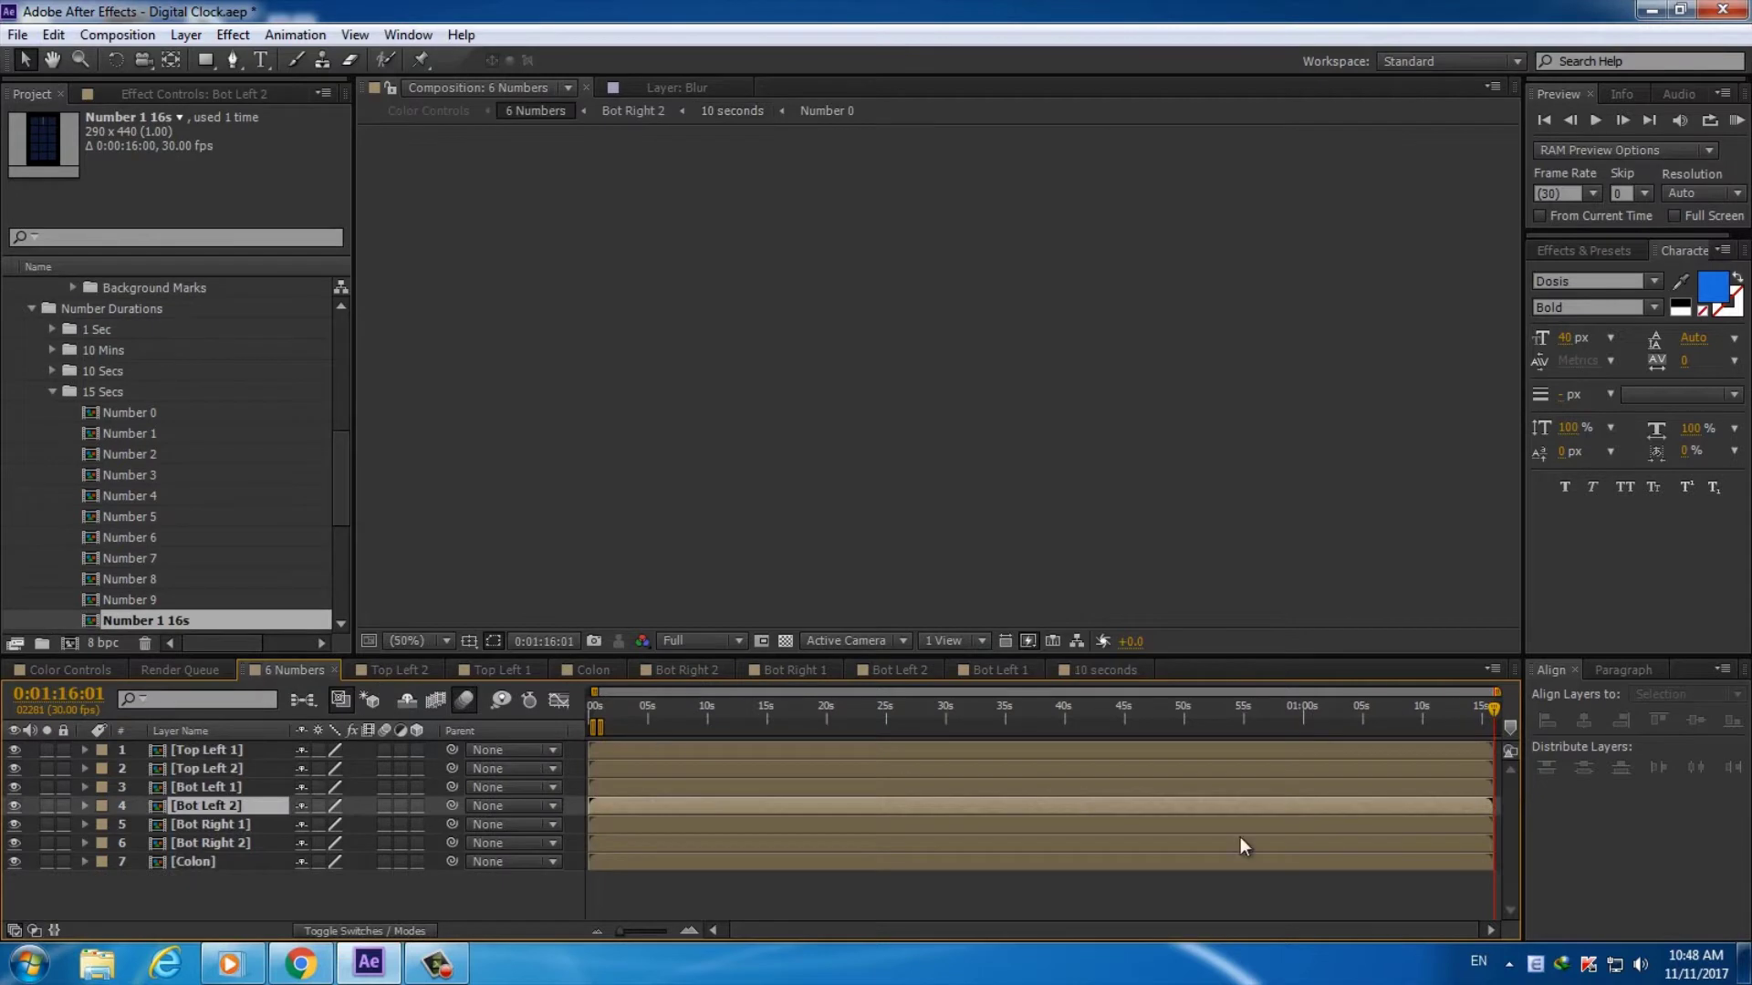
pyautogui.doubleClick(1307, 808)
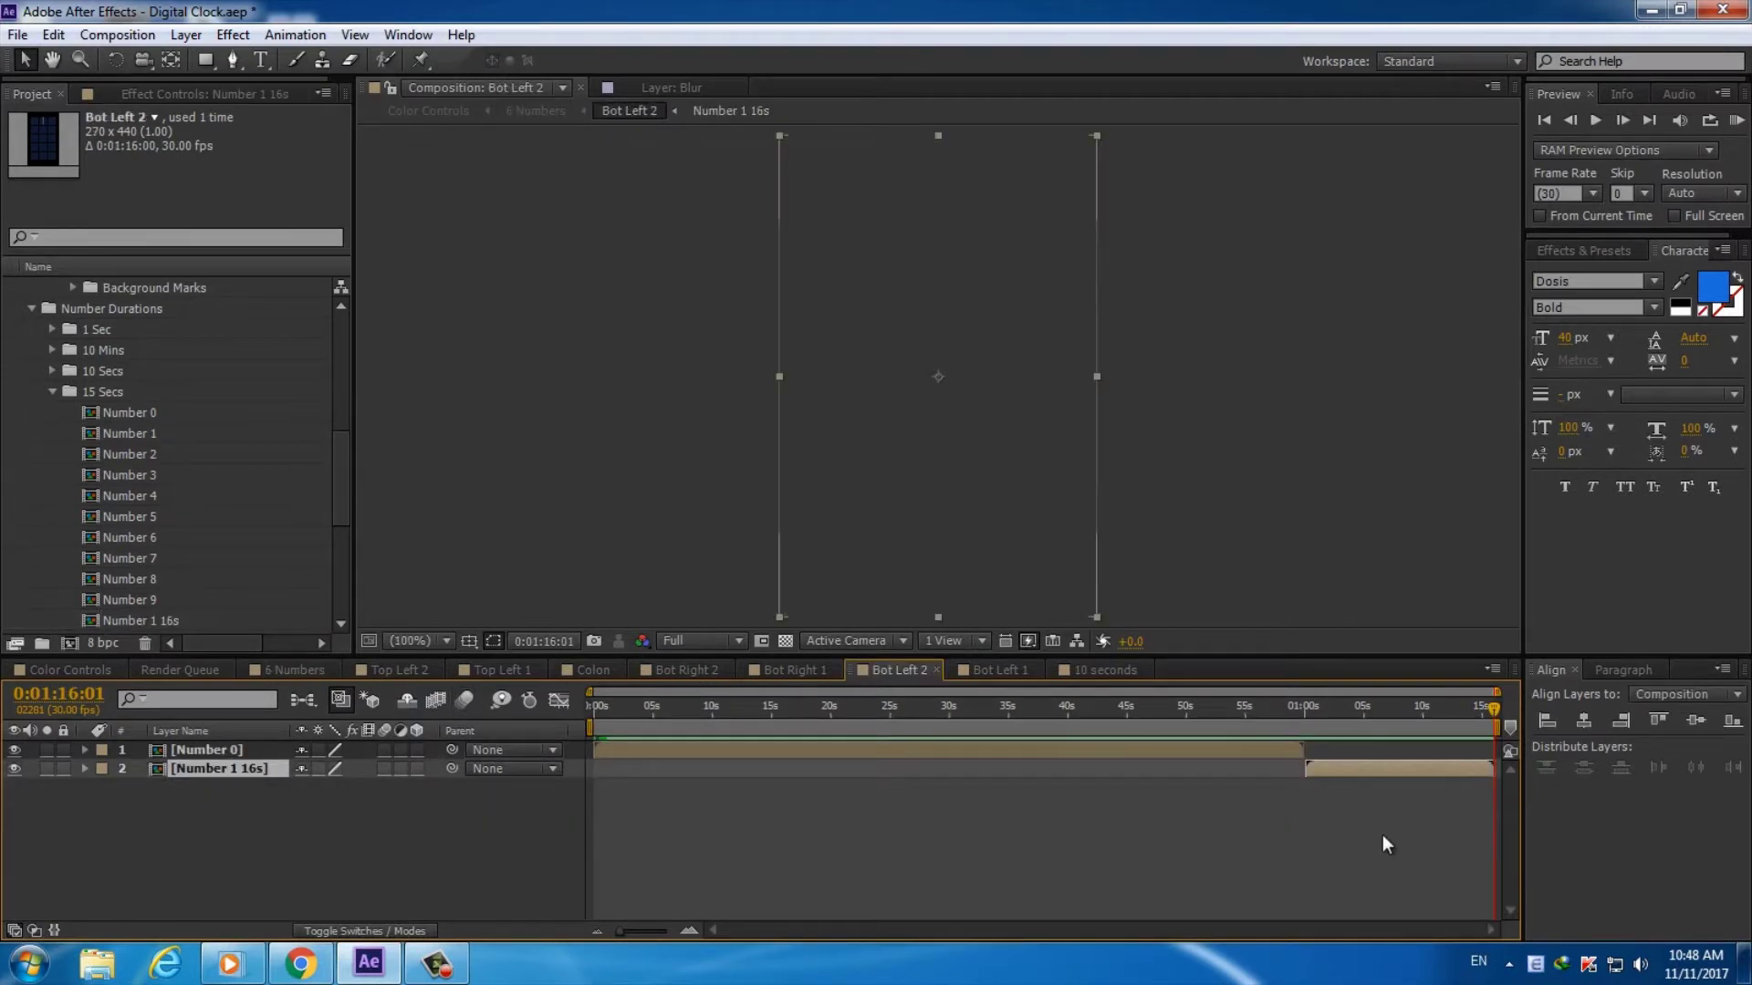
# Slide the Number 1 16s layer to start exactly where Number 0 ends near 1:00
pyautogui.click(1306, 709)
pyautogui.press('space')
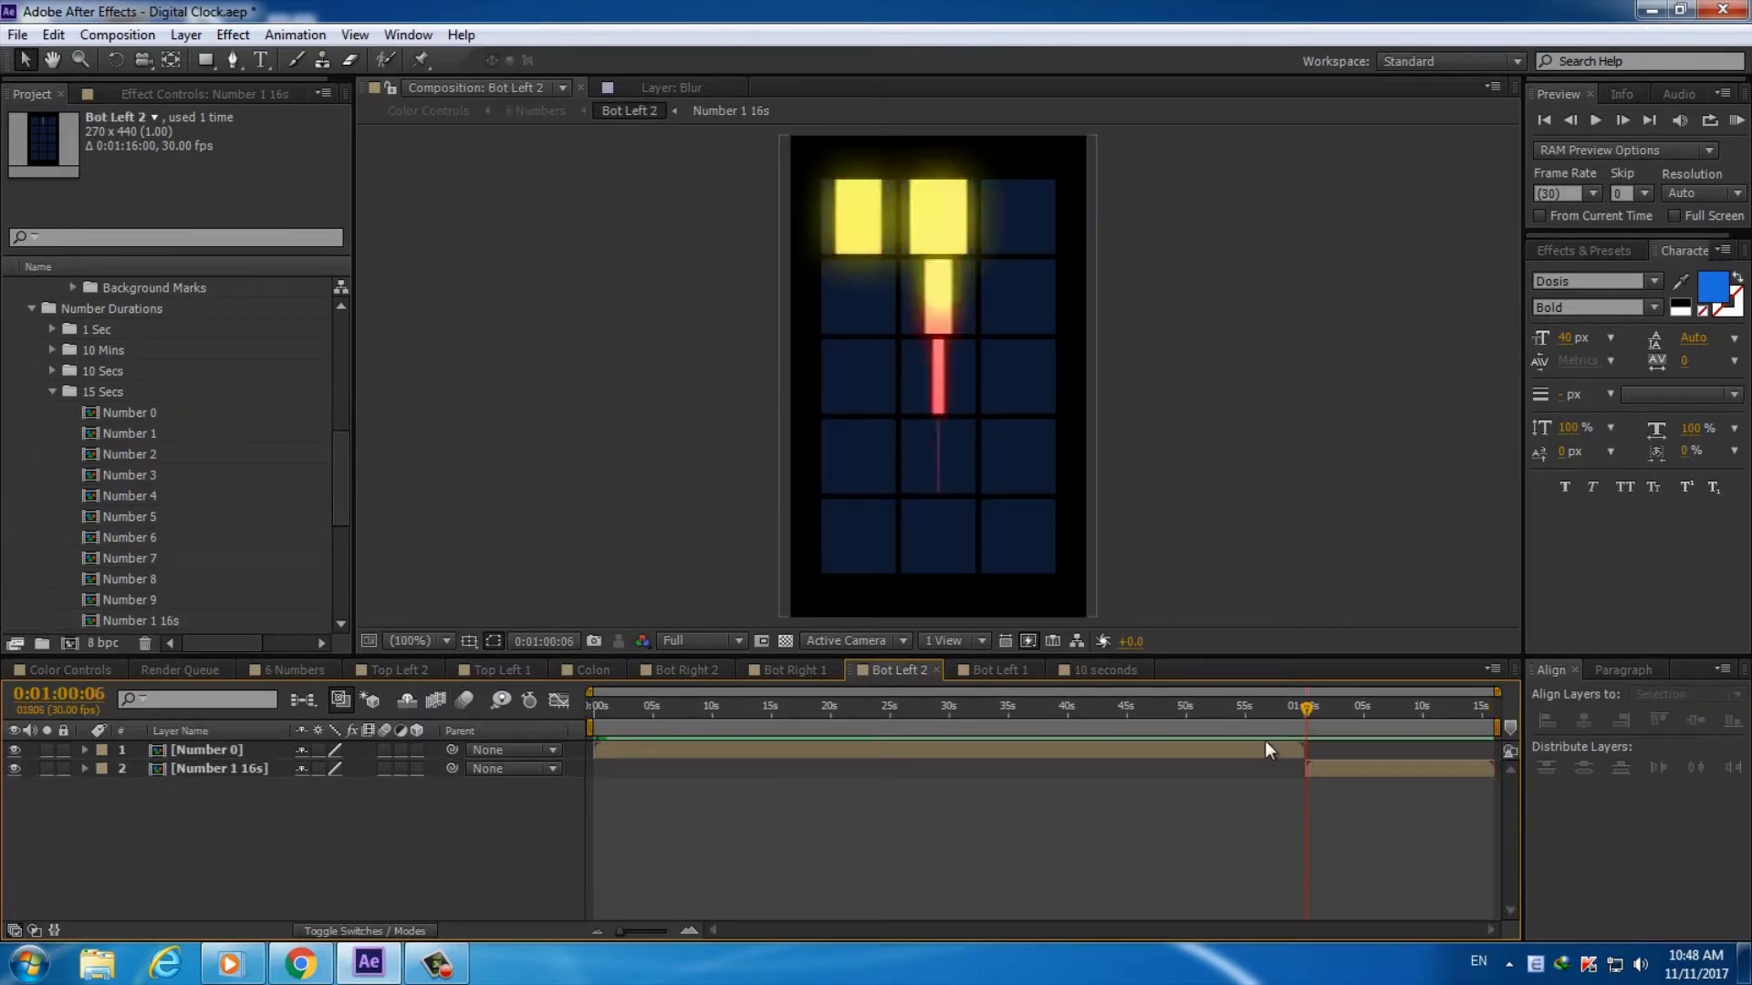
pyautogui.moveTo(643, 933); pyautogui.dragTo(662, 930)
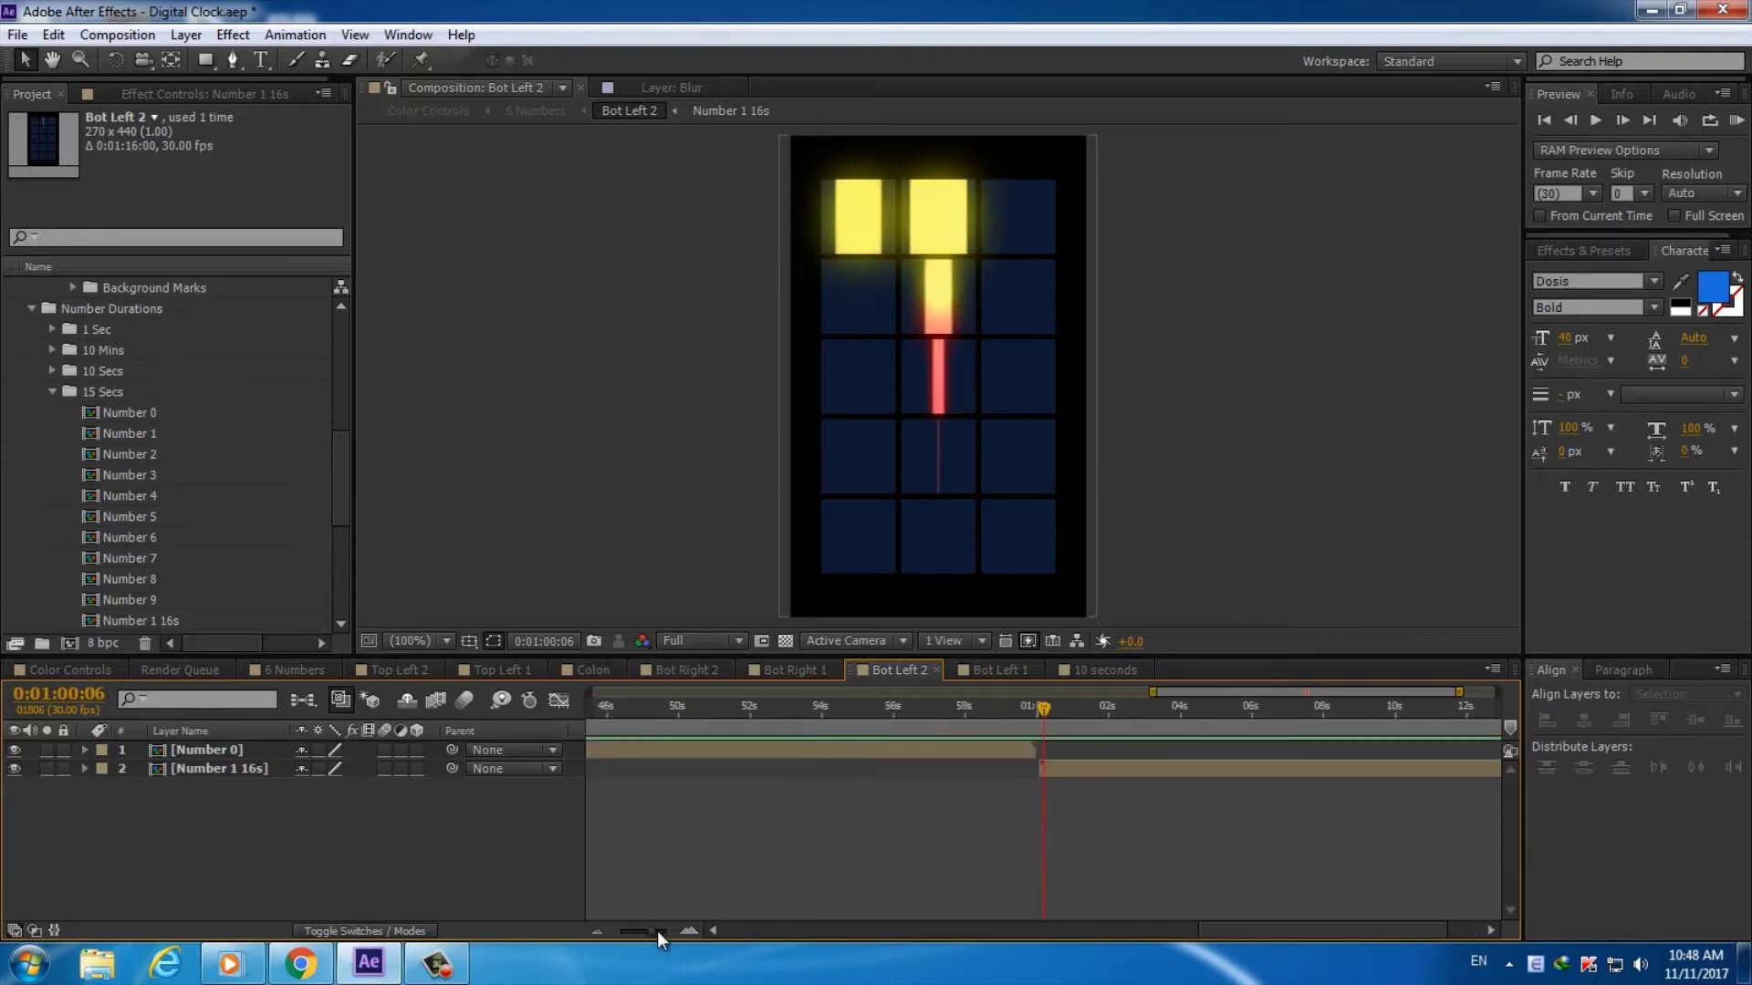
pyautogui.click(1083, 770)
pyautogui.moveTo(1082, 770); pyautogui.dragTo(1079, 770)
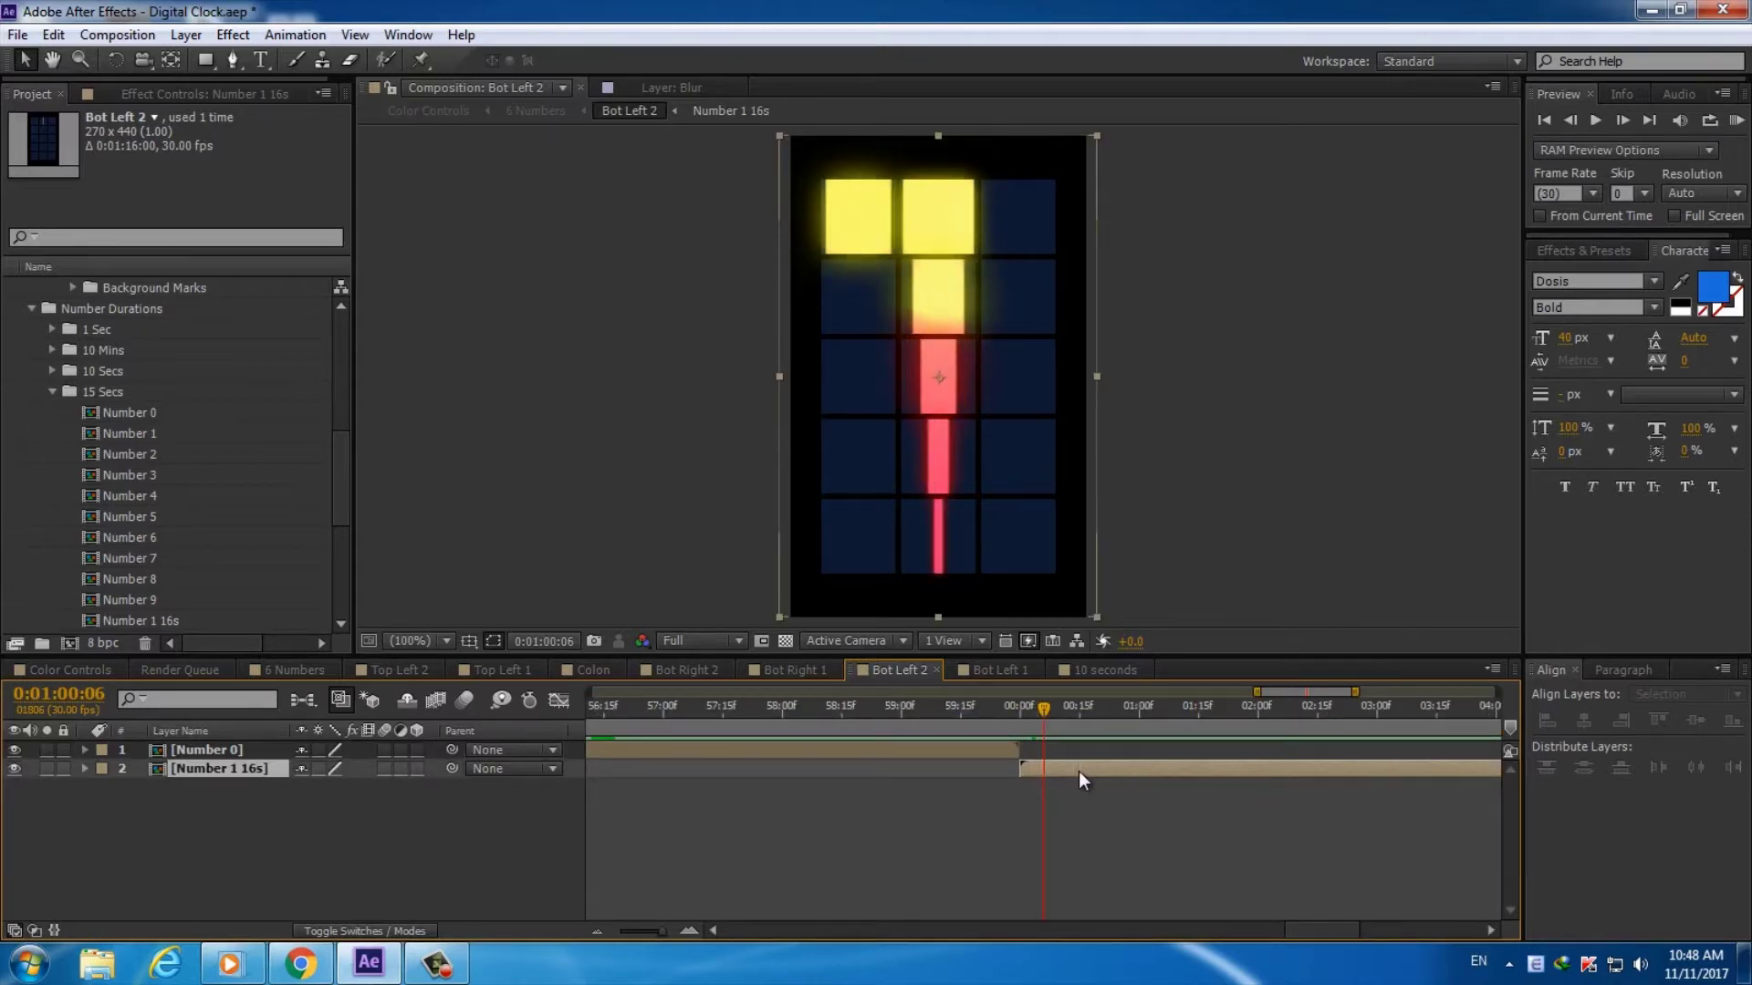
pyautogui.moveTo(664, 922); pyautogui.dragTo(581, 939)
pyautogui.click(1195, 829)
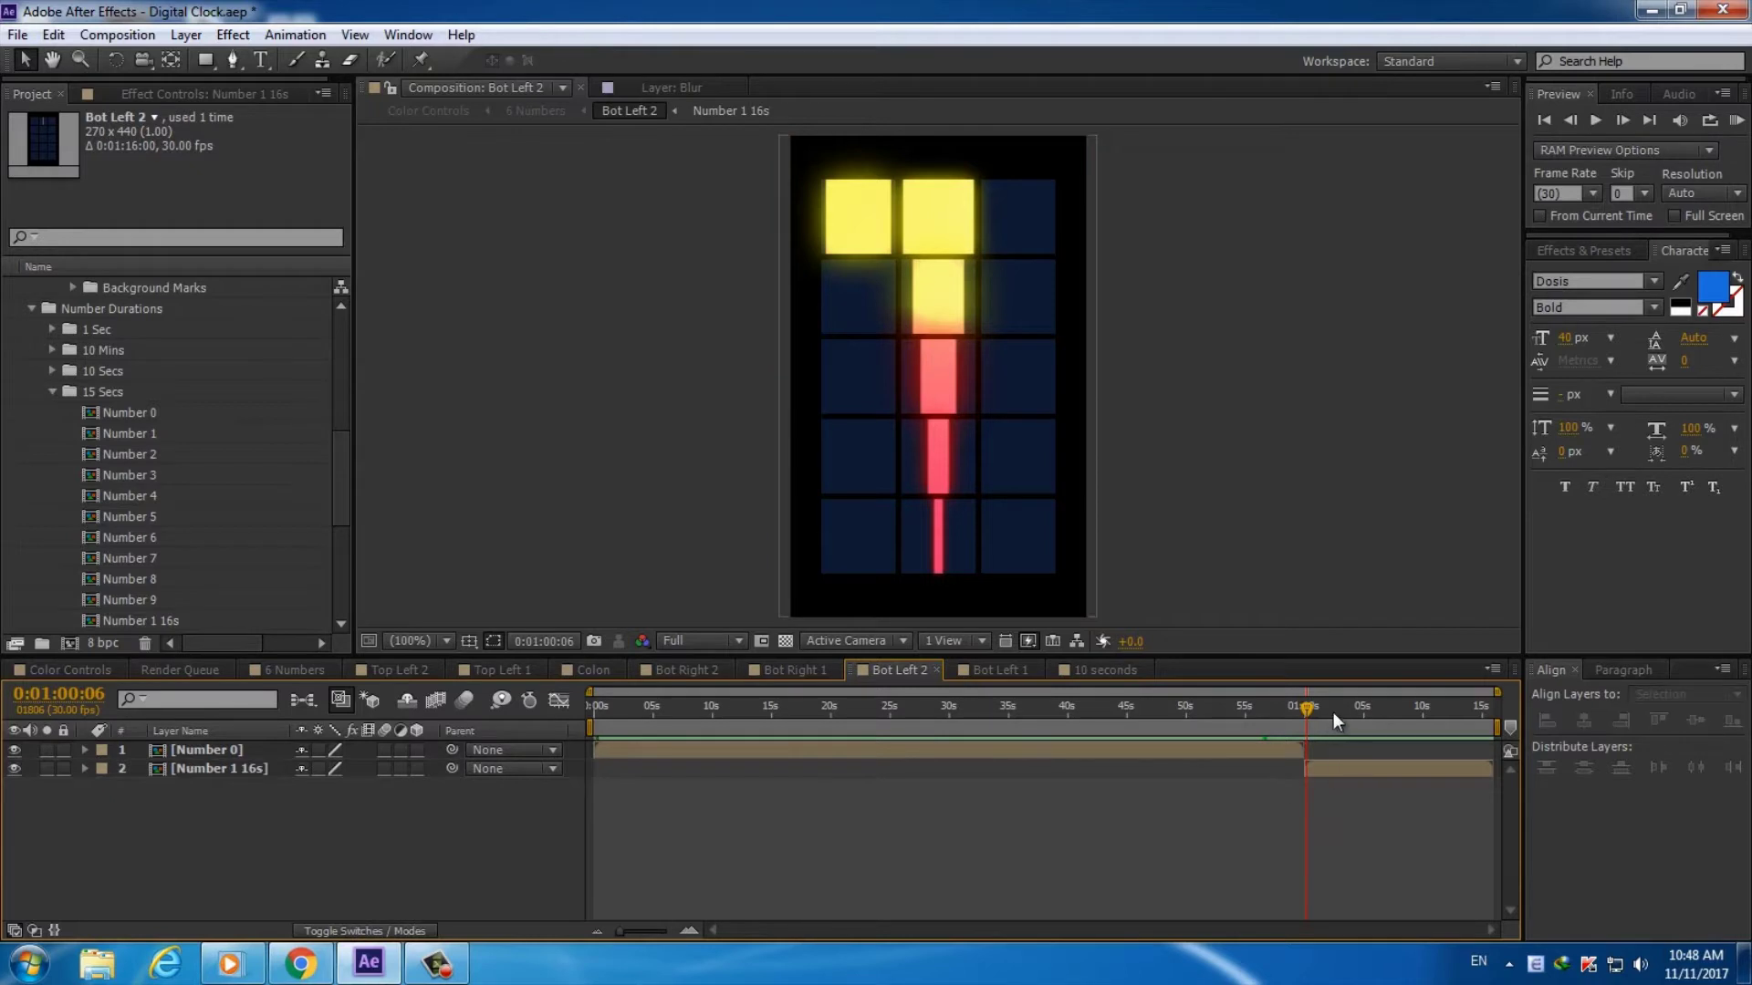
pyautogui.click(1488, 709)
# Preview the 6 Numbers clock around one minute and near the end, then open Bot Left 1
pyautogui.click(274, 670)
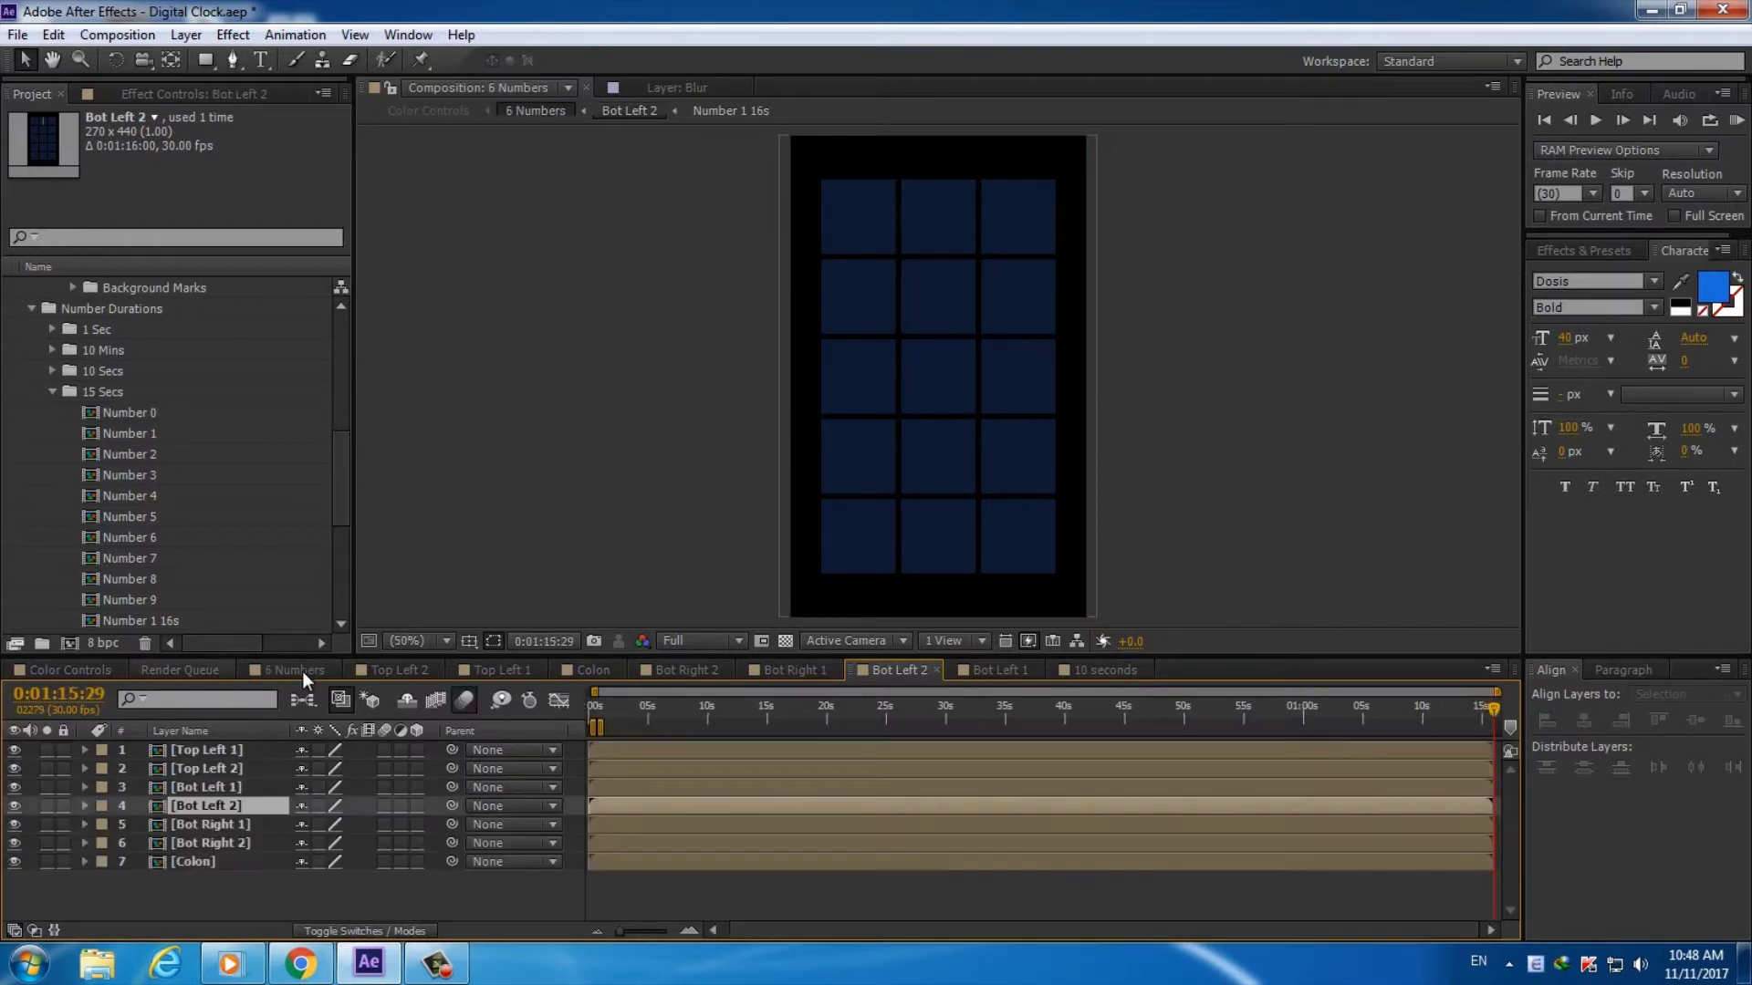
pyautogui.moveTo(1088, 708); pyautogui.dragTo(1479, 715)
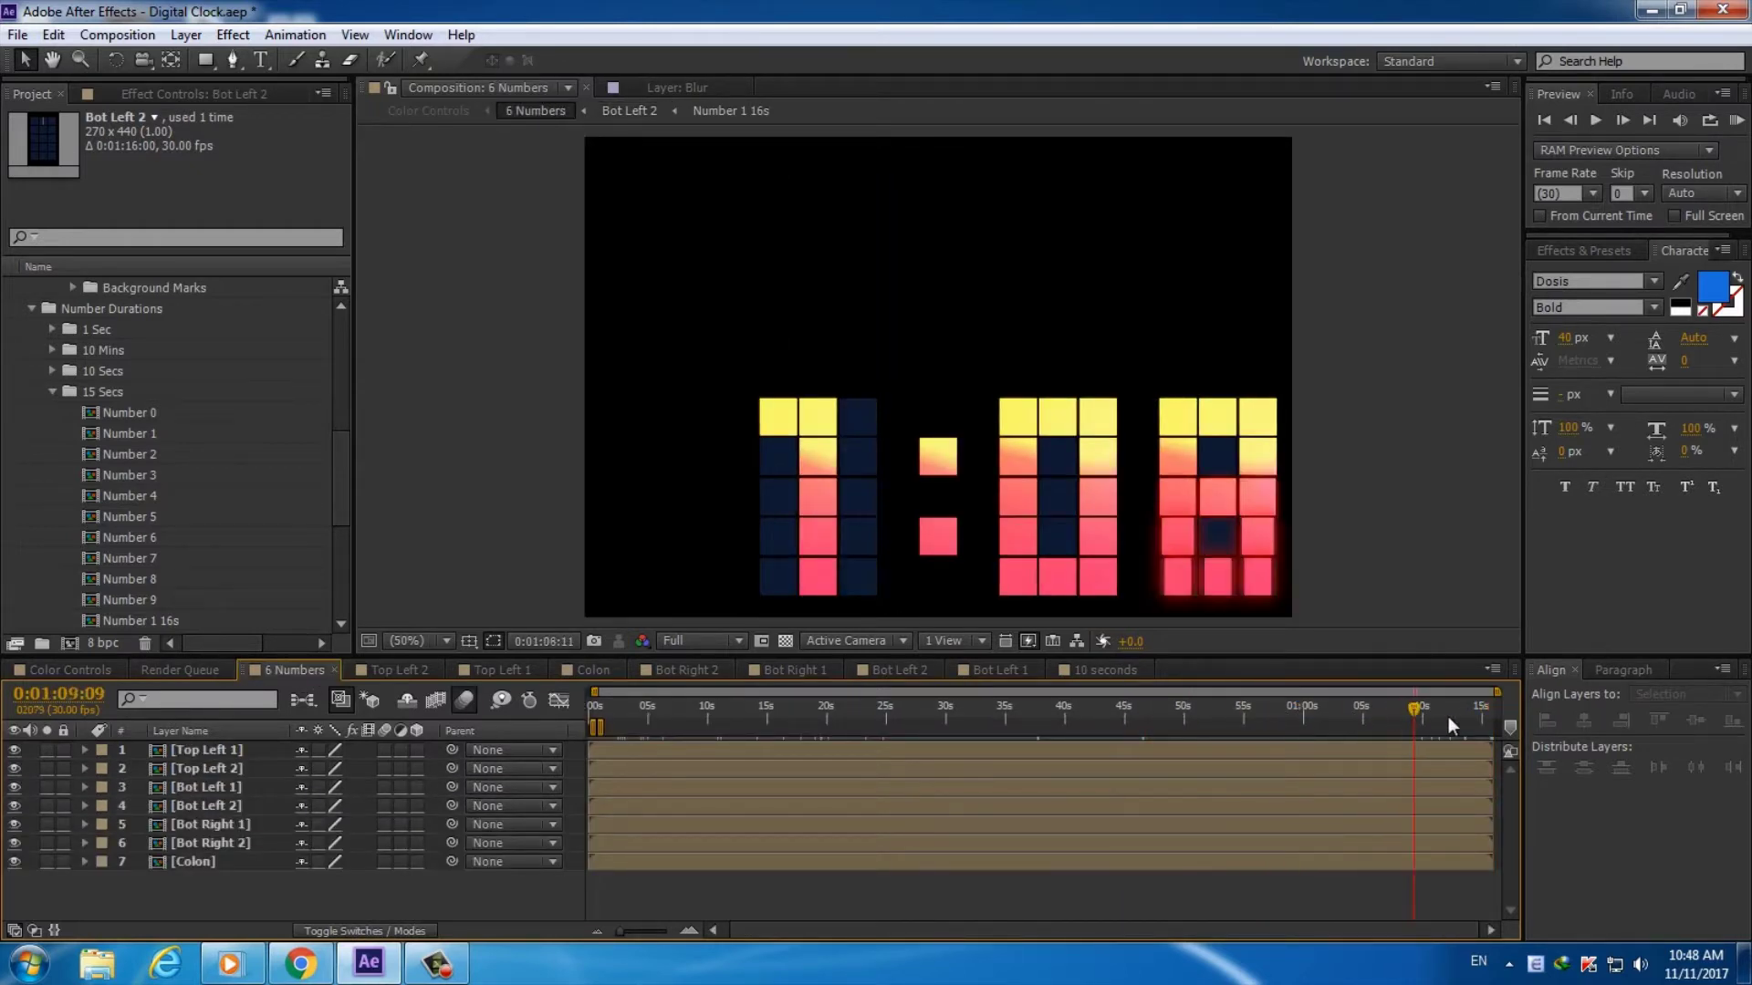
pyautogui.click(218, 803)
pyautogui.doubleClick(226, 786)
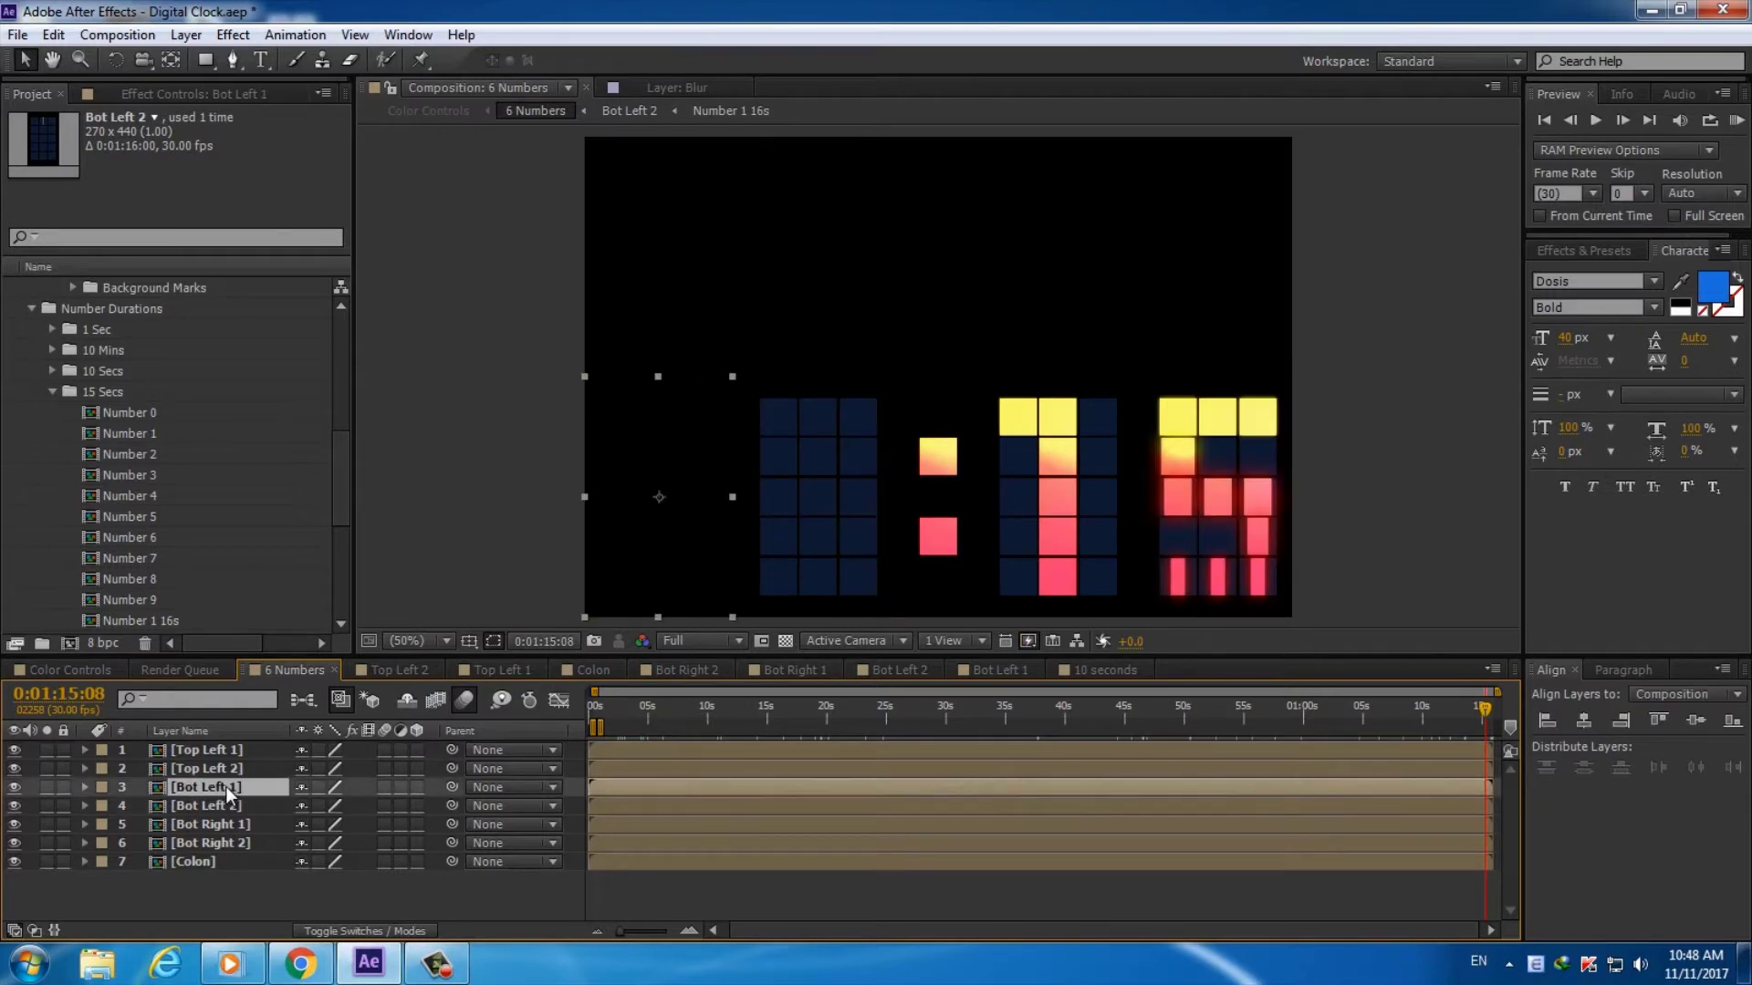
# Add the 60 Secs Number 0 comp to the Bot Left 1 timeline
pyautogui.moveTo(343, 445); pyautogui.dragTo(340, 467)
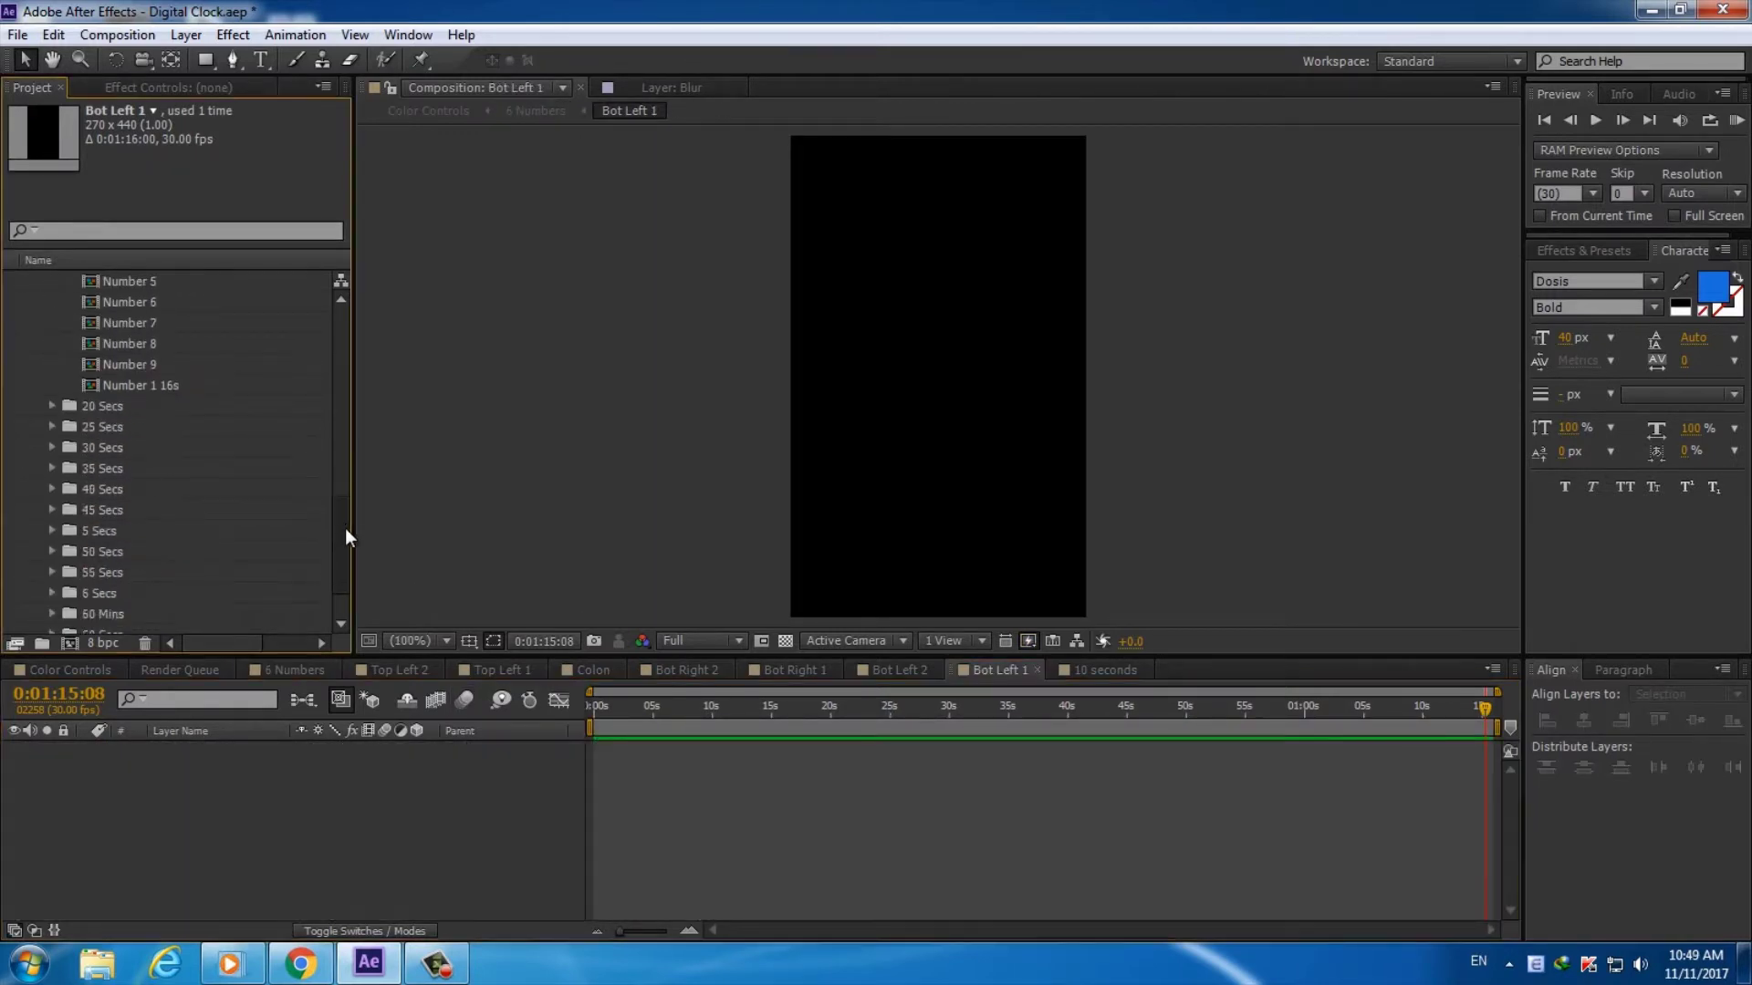
pyautogui.click(53, 344)
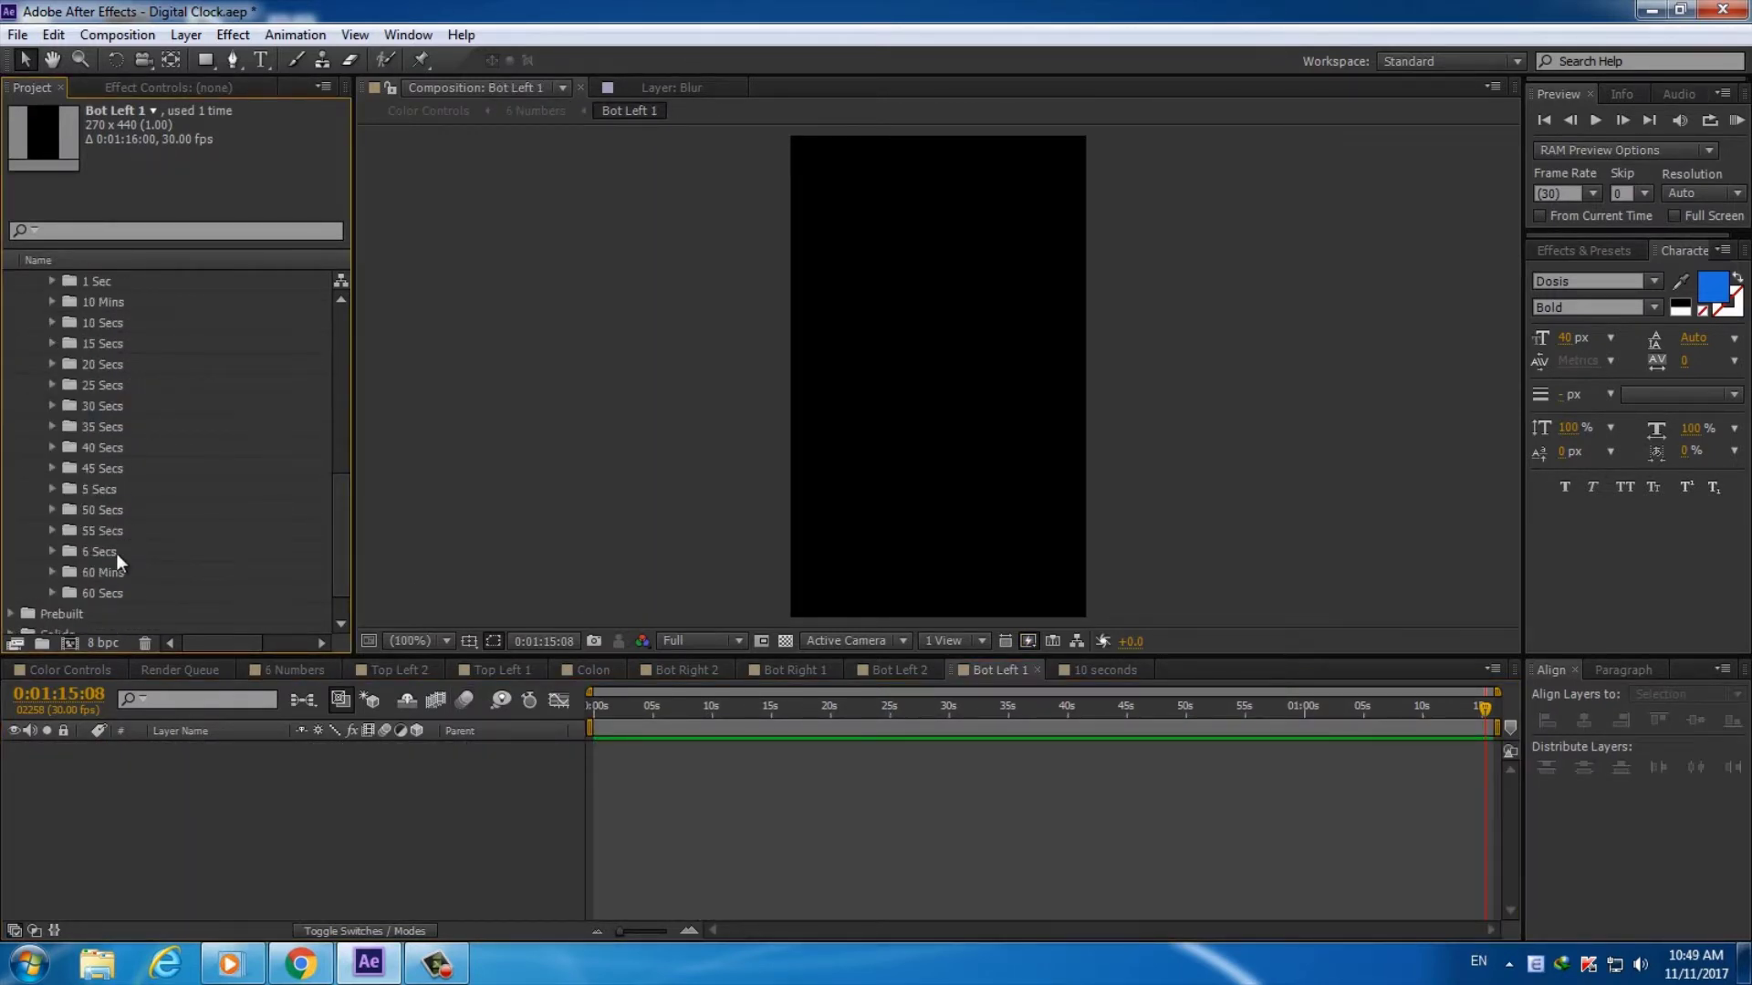
pyautogui.scroll(1, 339, 506)
pyautogui.click(131, 322)
pyautogui.click(52, 323)
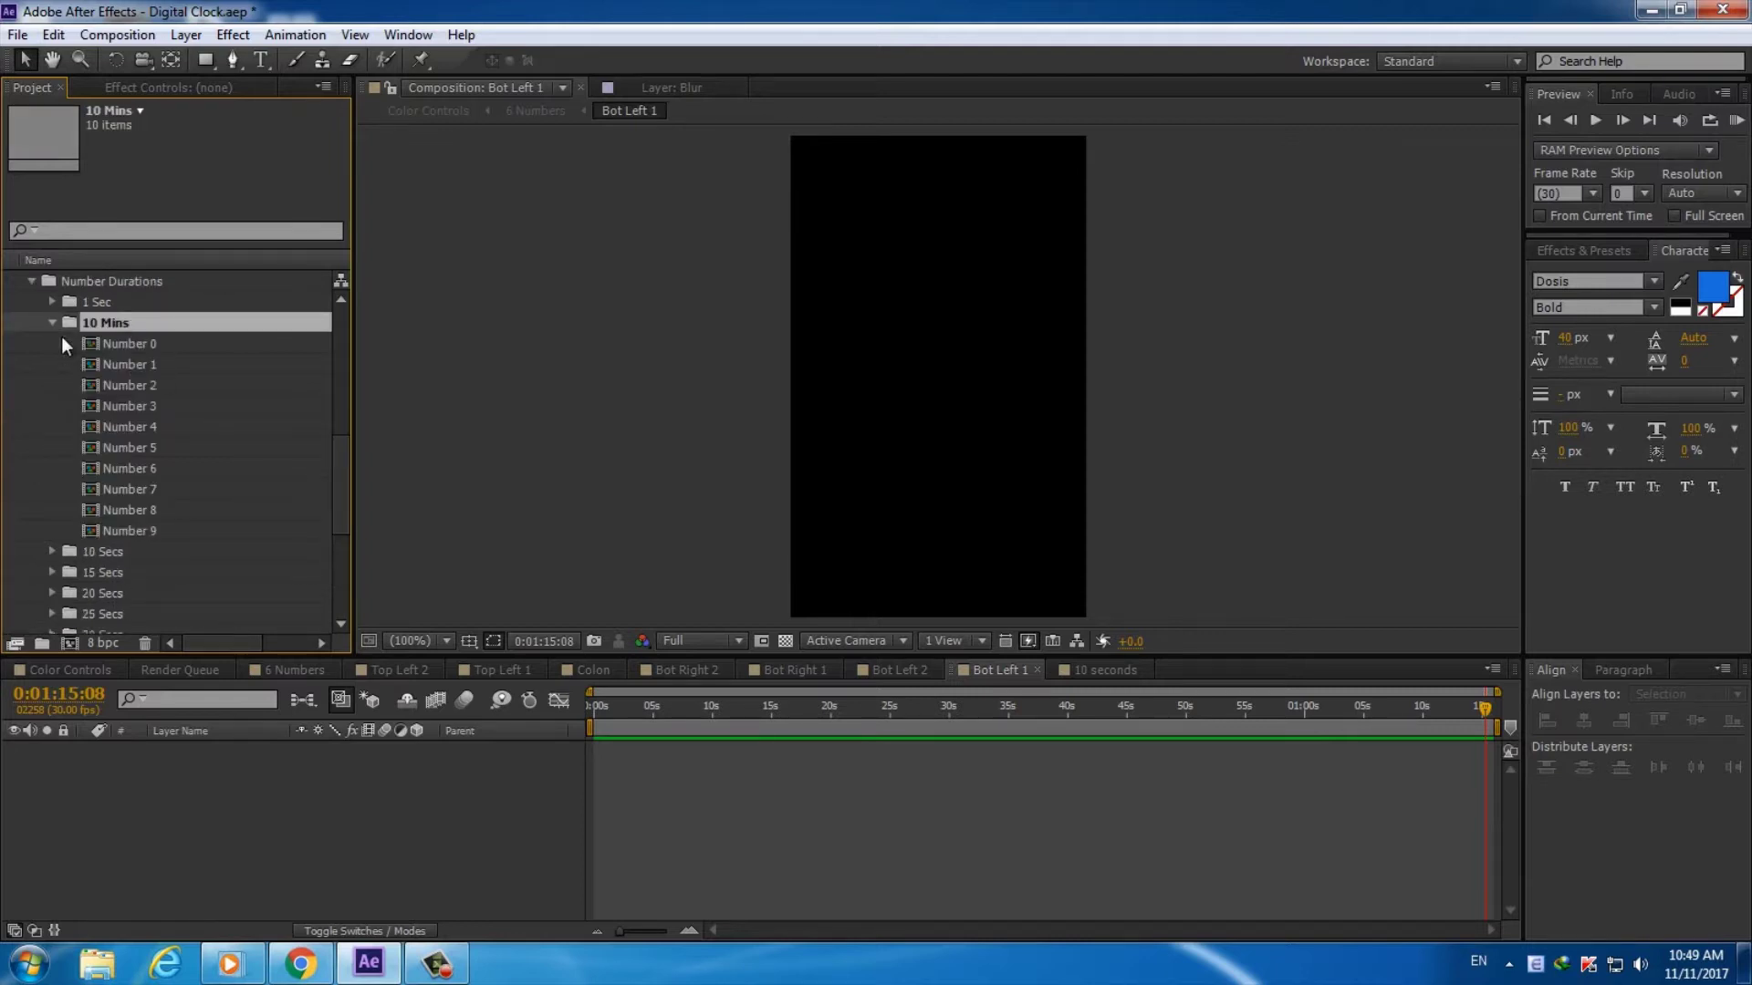
pyautogui.click(135, 345)
pyautogui.moveTo(167, 343)
pyautogui.mouseDown()
pyautogui.moveTo(617, 743)
pyautogui.moveTo(638, 711)
pyautogui.mouseUp()
pyautogui.click(51, 323)
pyautogui.click(52, 614)
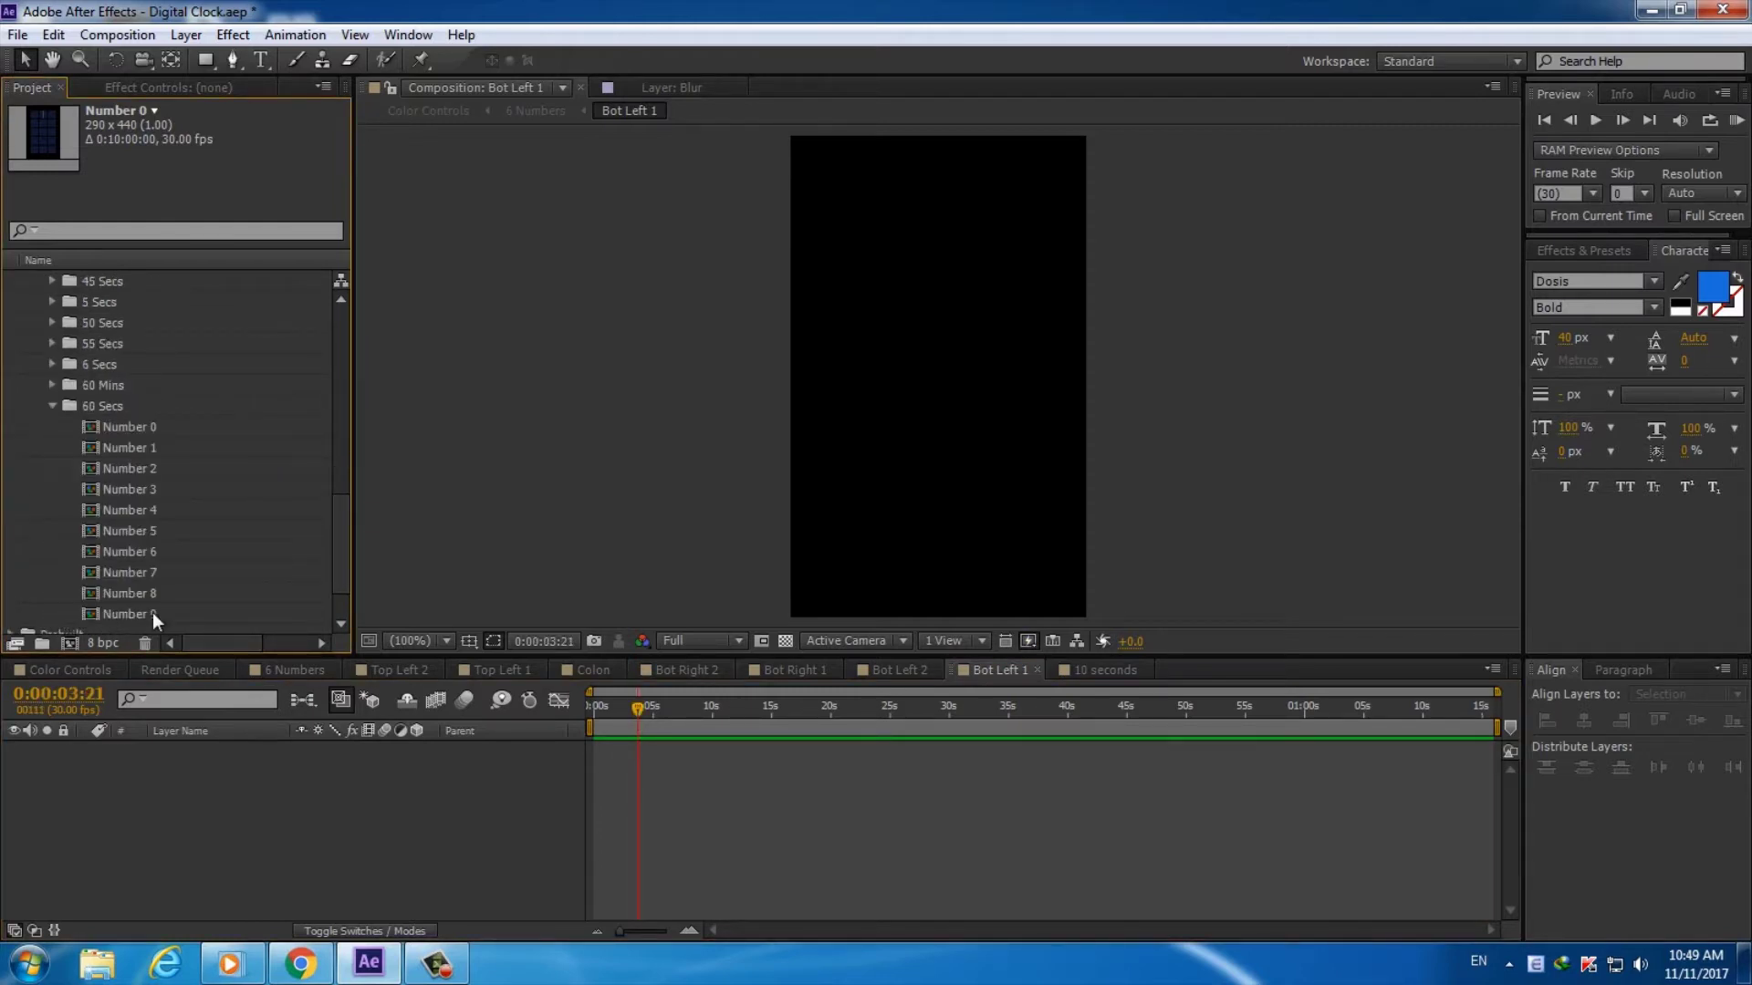
pyautogui.moveTo(106, 434); pyautogui.dragTo(518, 760)
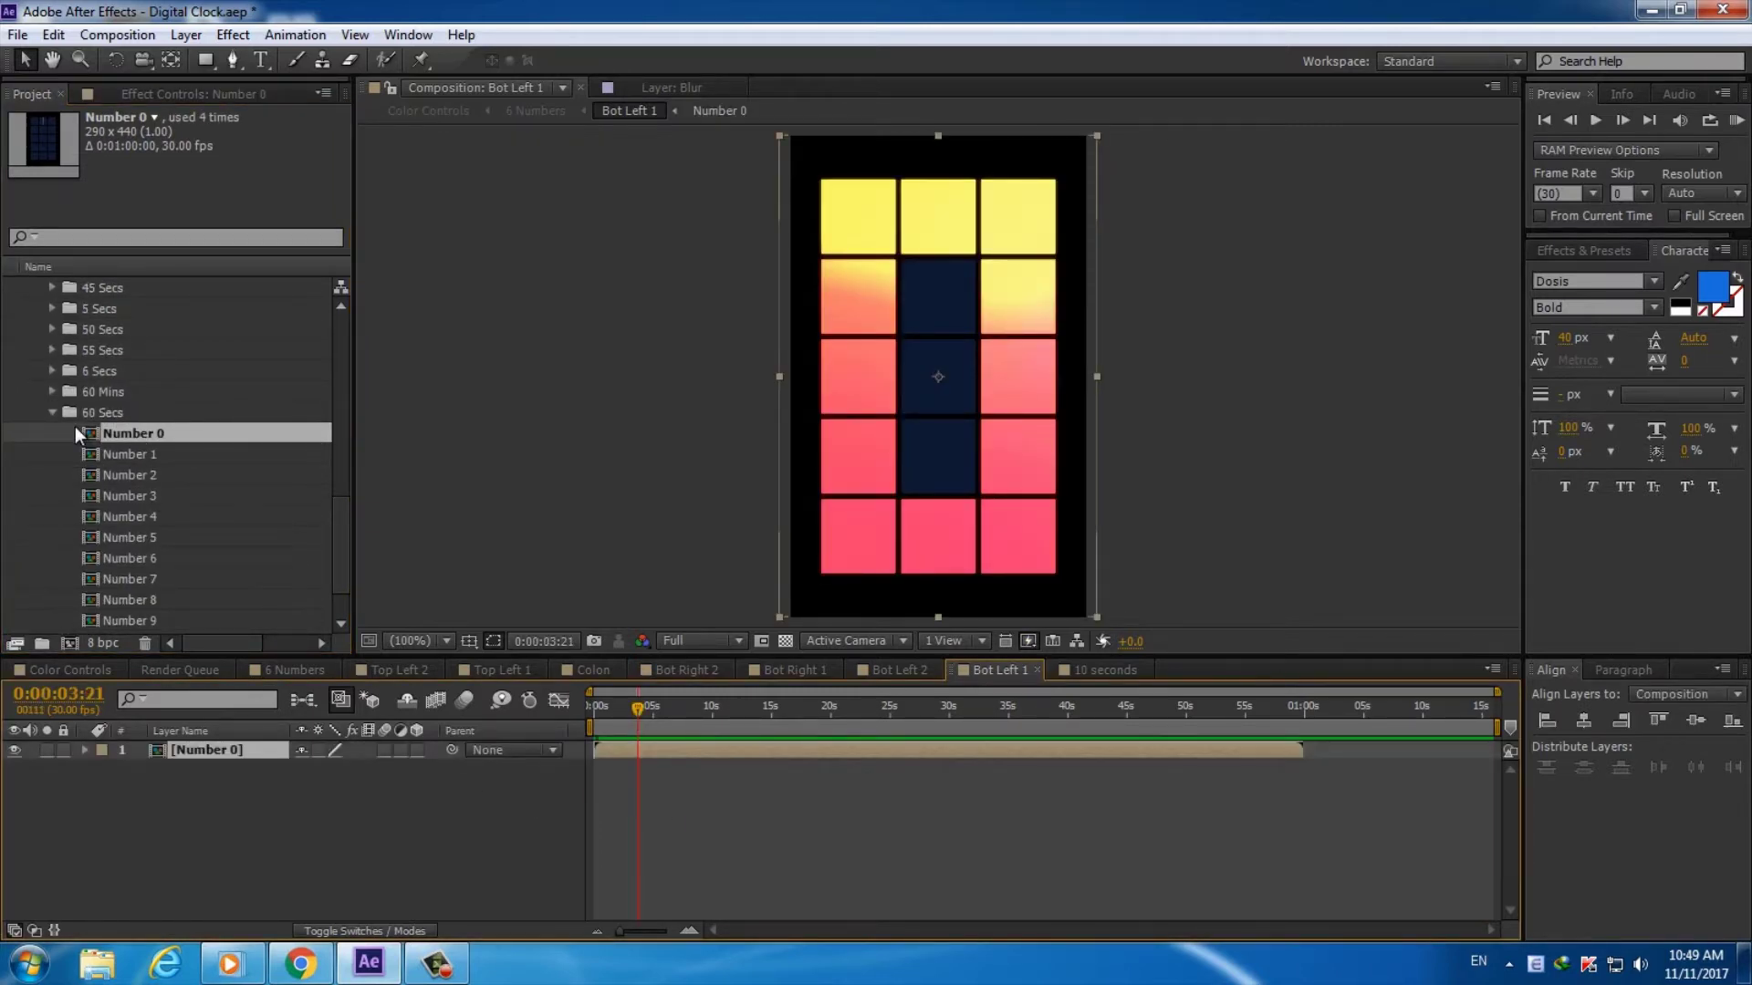
# Check the 6 Numbers clock at about 27 seconds and reopen Bot Left 1
pyautogui.click(292, 669)
pyautogui.moveTo(644, 708); pyautogui.dragTo(916, 710)
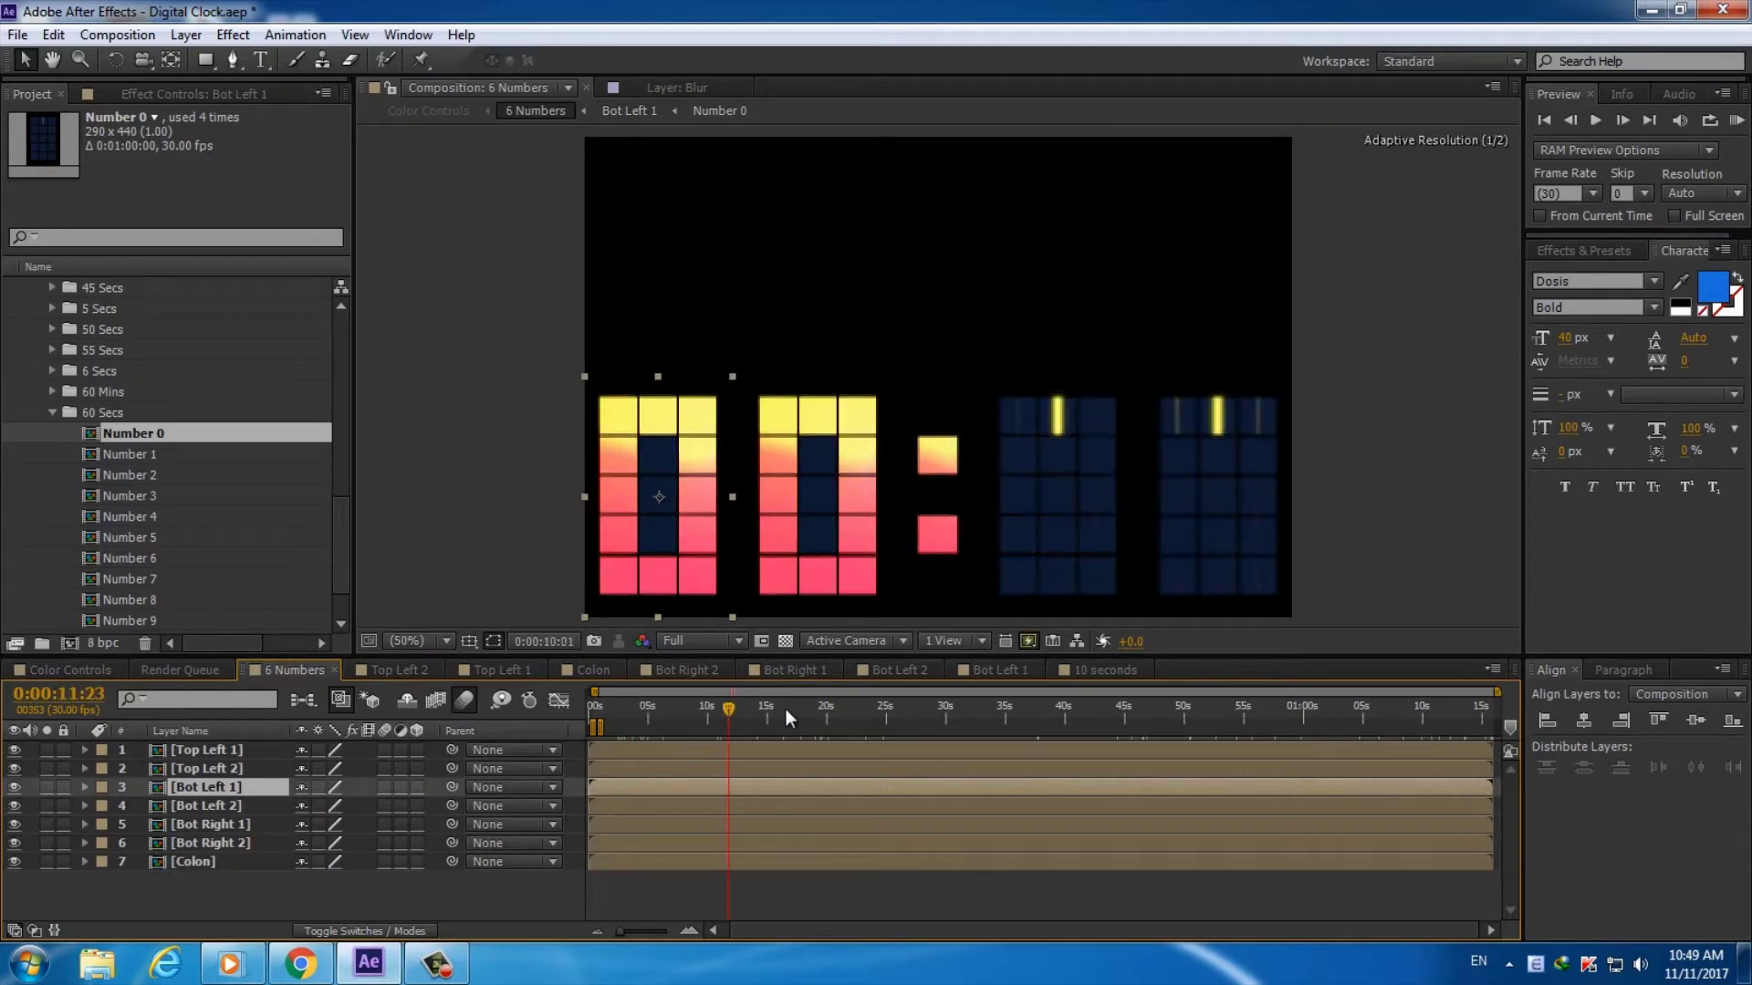
pyautogui.doubleClick(203, 790)
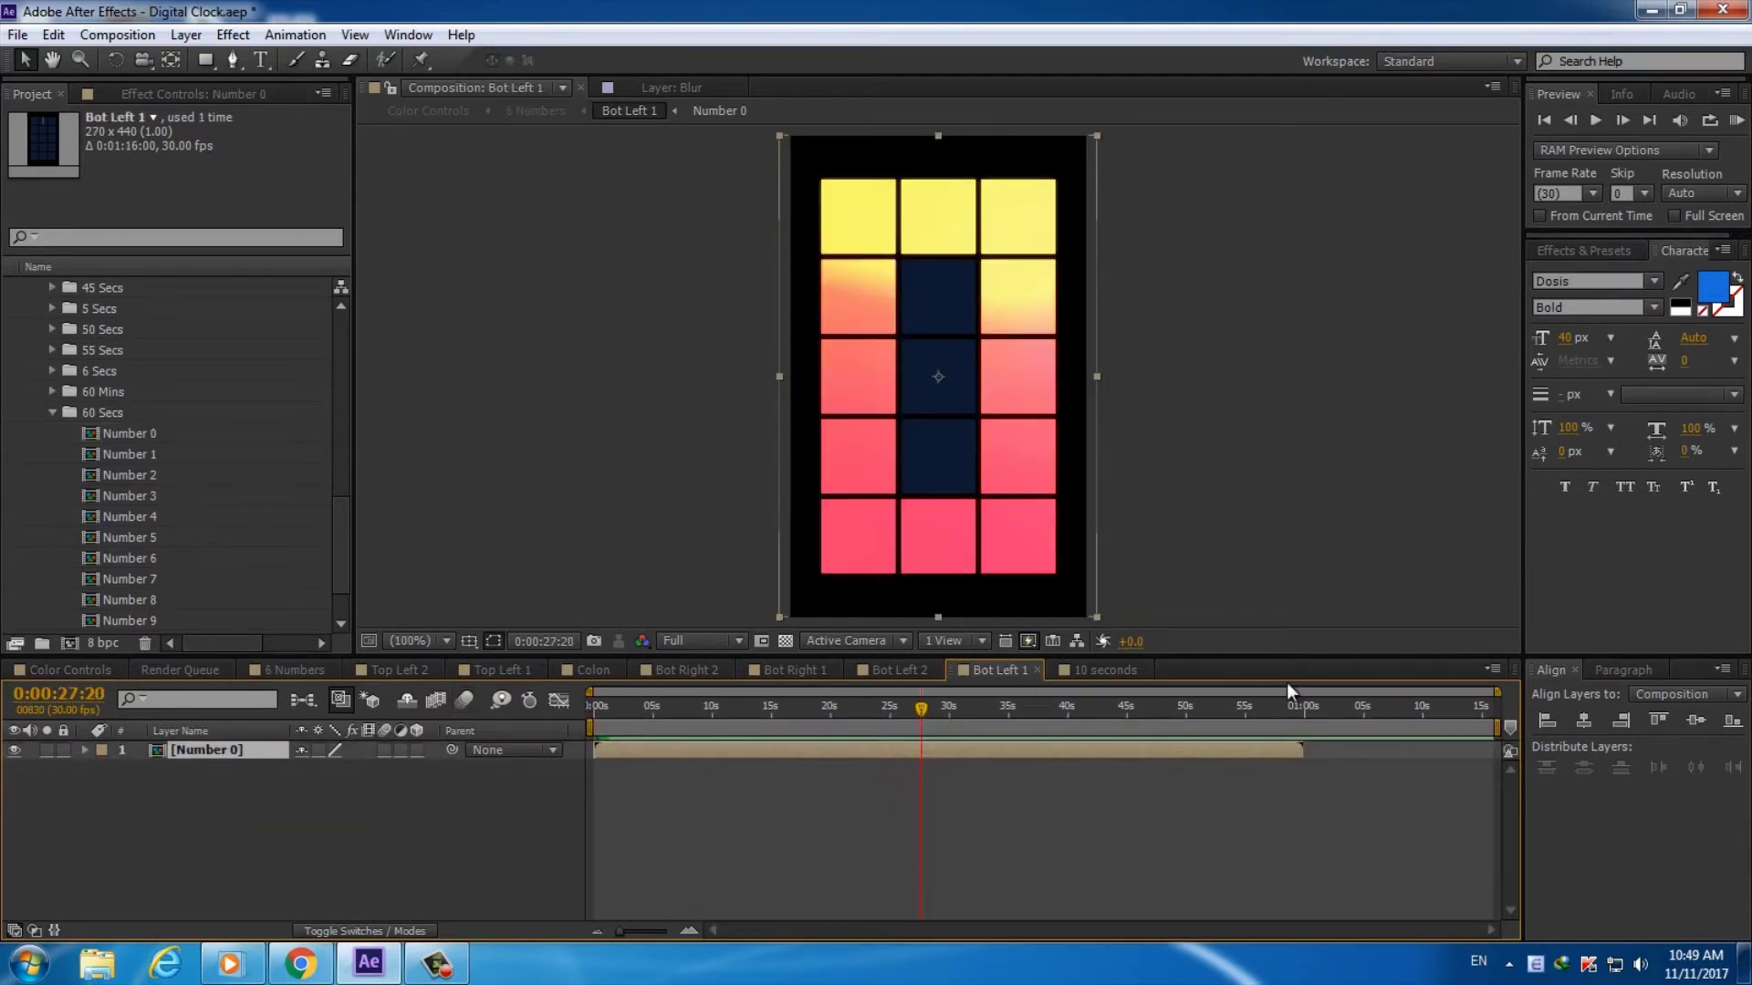
# Place Number 1 16s in Bot Left 1 starting at 1:00 and check the frames after it
pyautogui.click(1305, 705)
pyautogui.scroll(10, 184, 436)
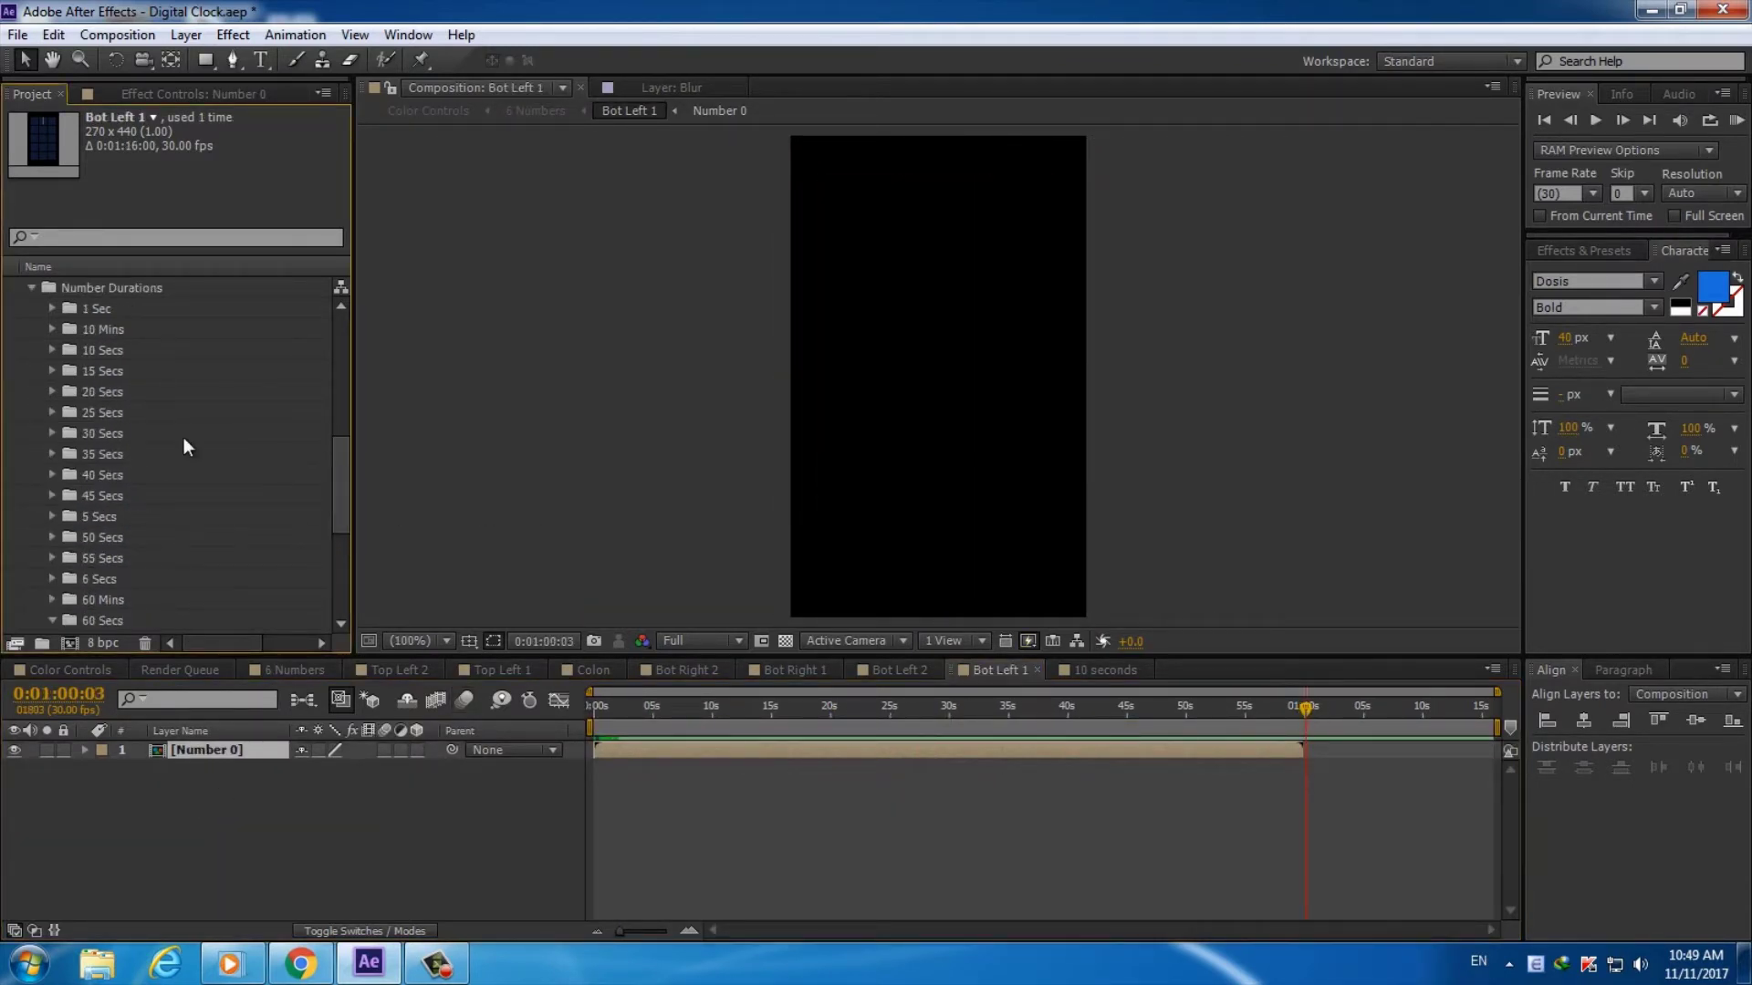
pyautogui.click(53, 370)
pyautogui.scroll(-1, 342, 485)
pyautogui.moveTo(342, 485); pyautogui.dragTo(337, 468)
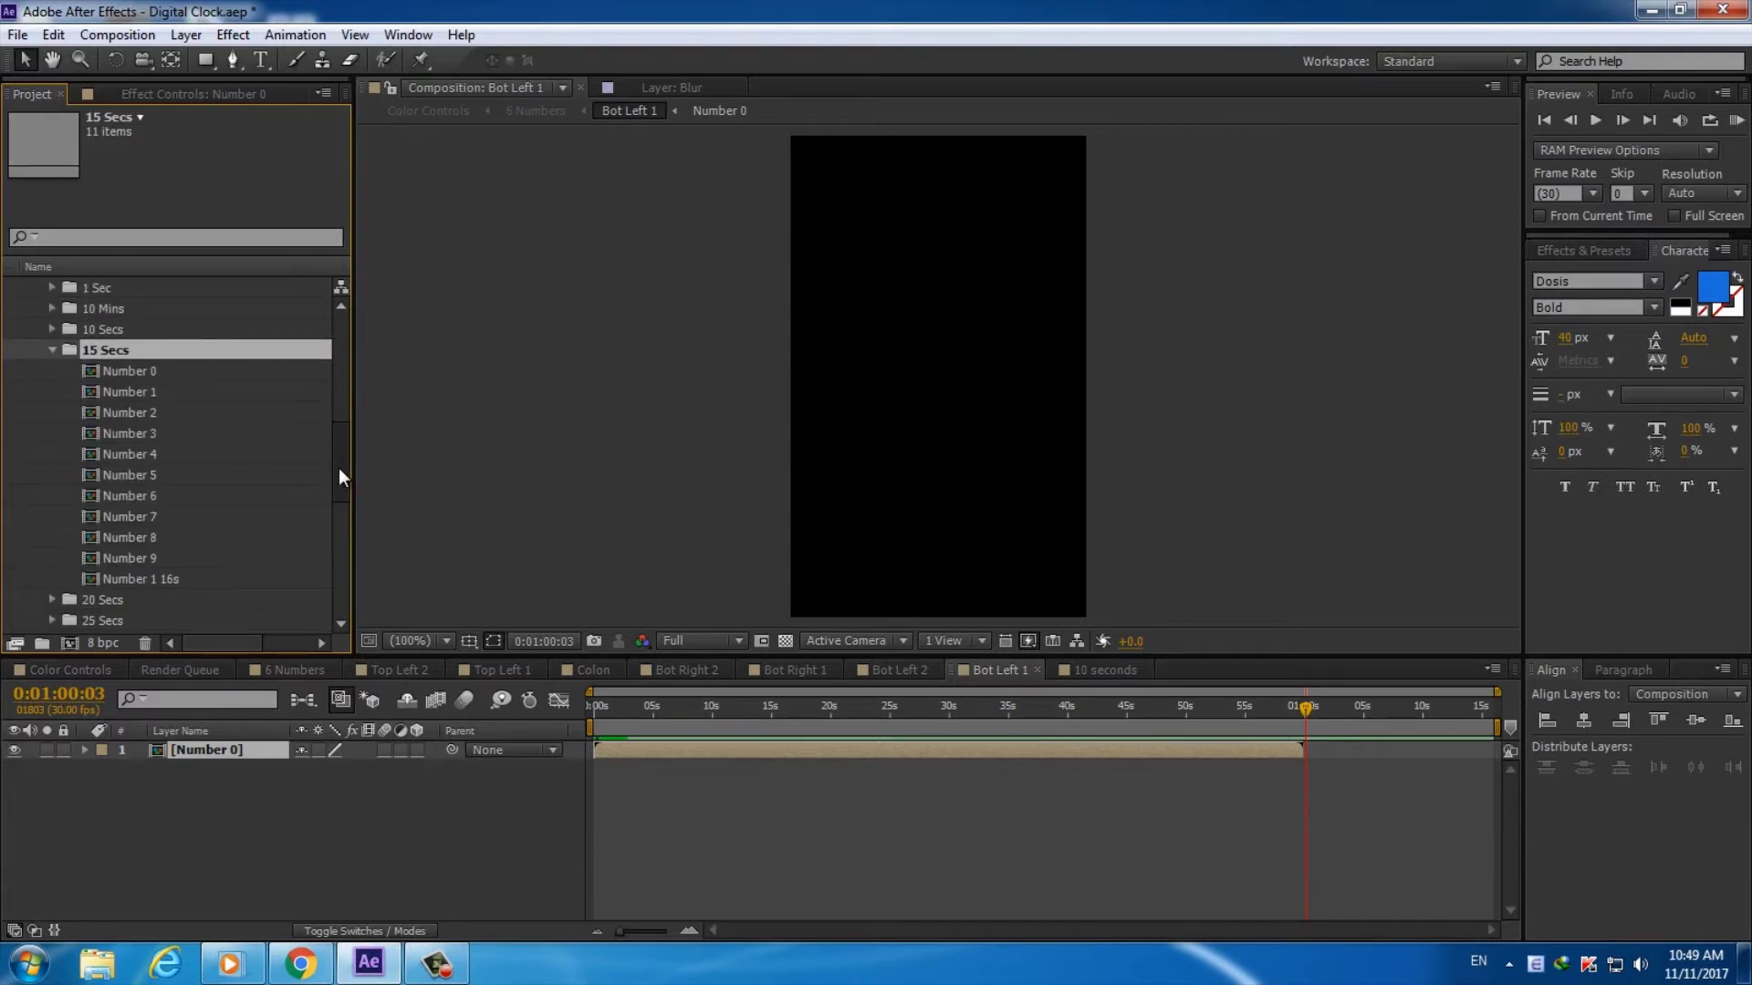
pyautogui.click(168, 581)
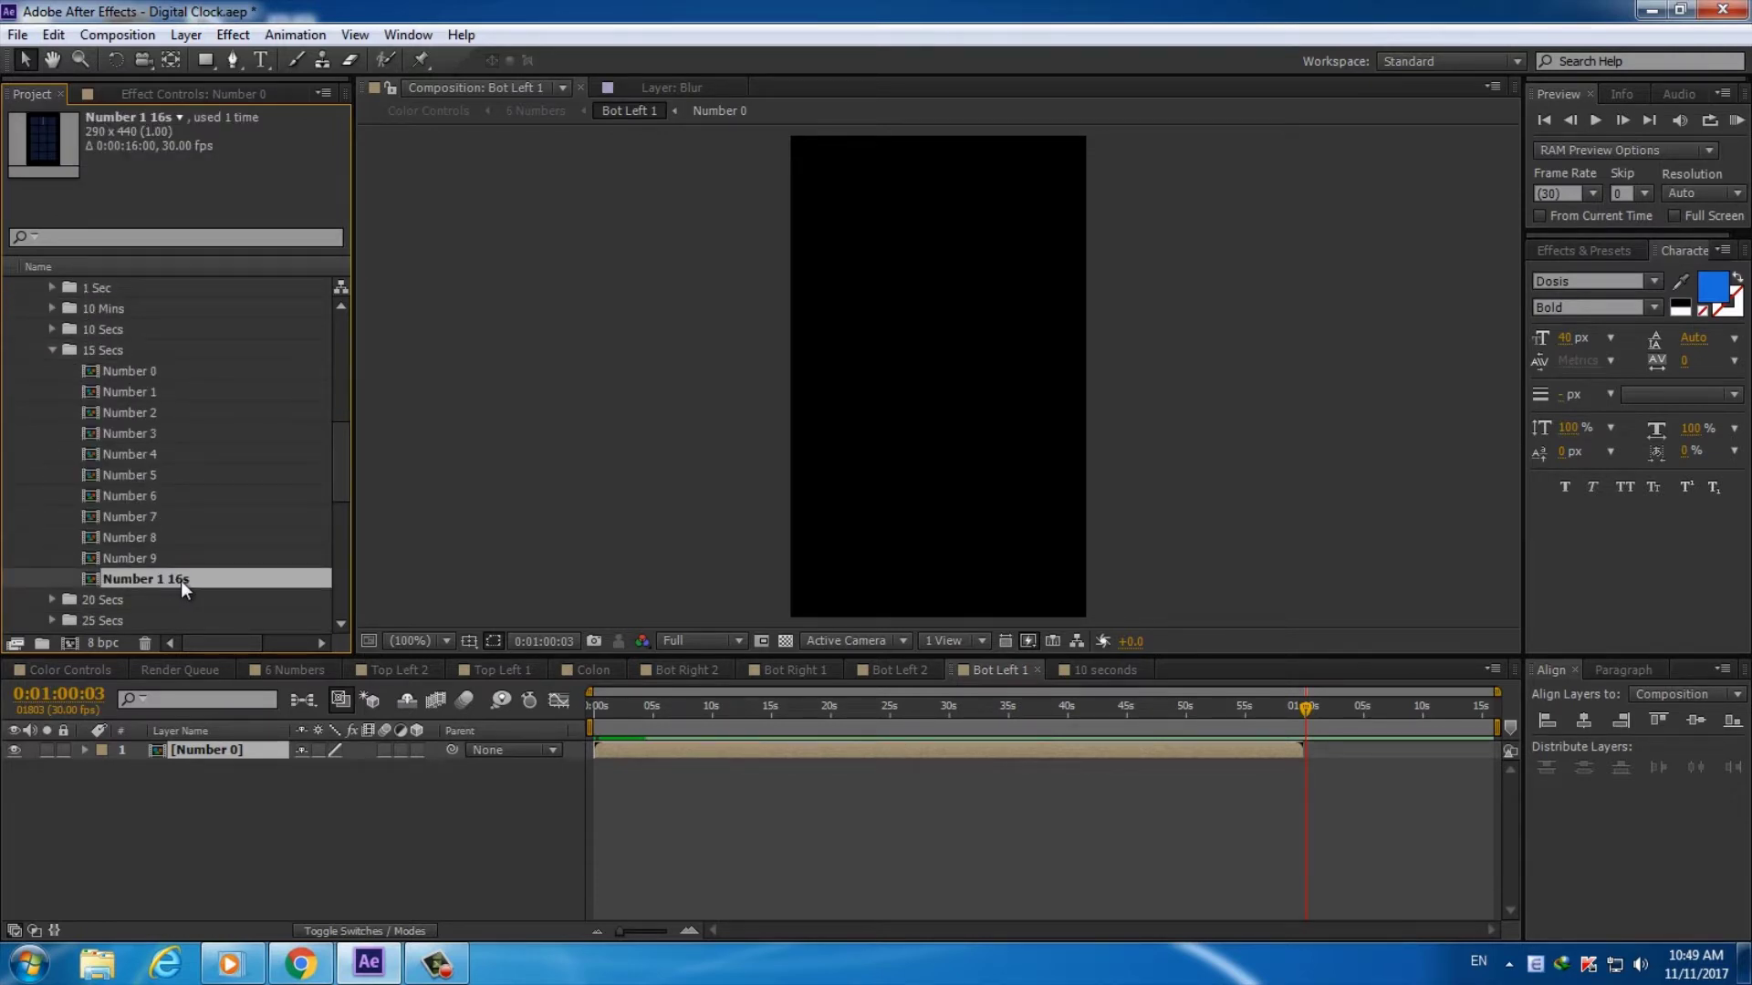
pyautogui.moveTo(157, 579); pyautogui.dragTo(1305, 766)
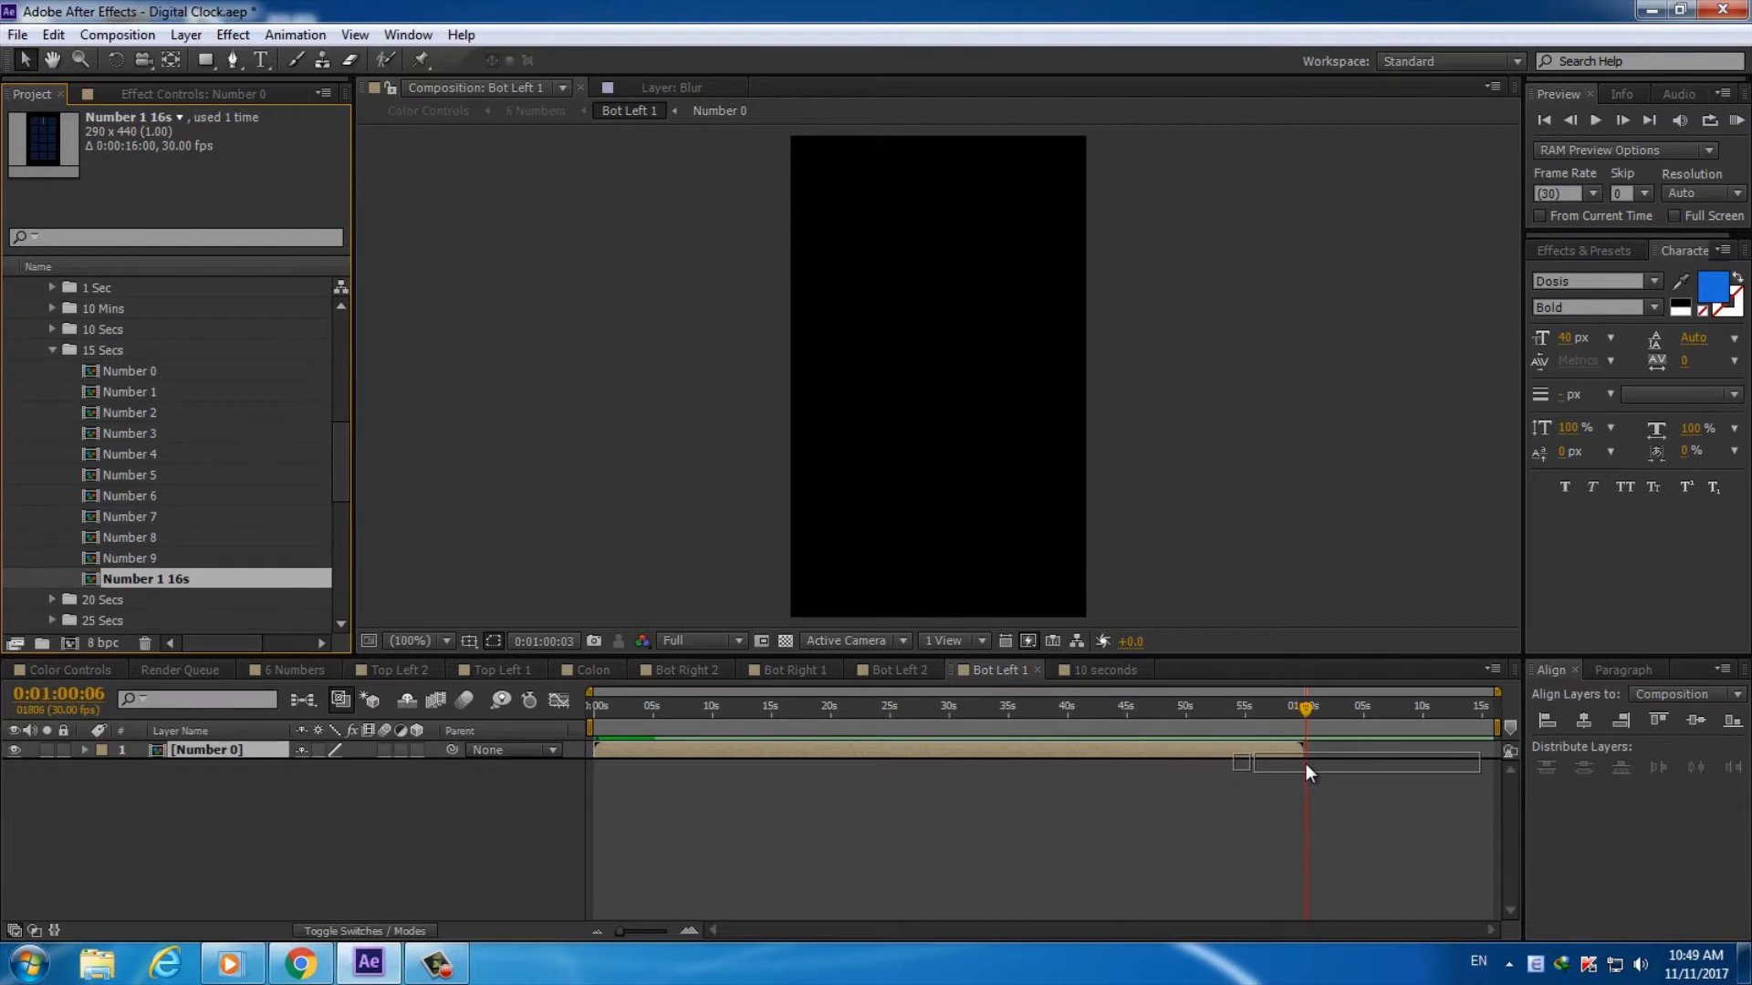
pyautogui.press('space')
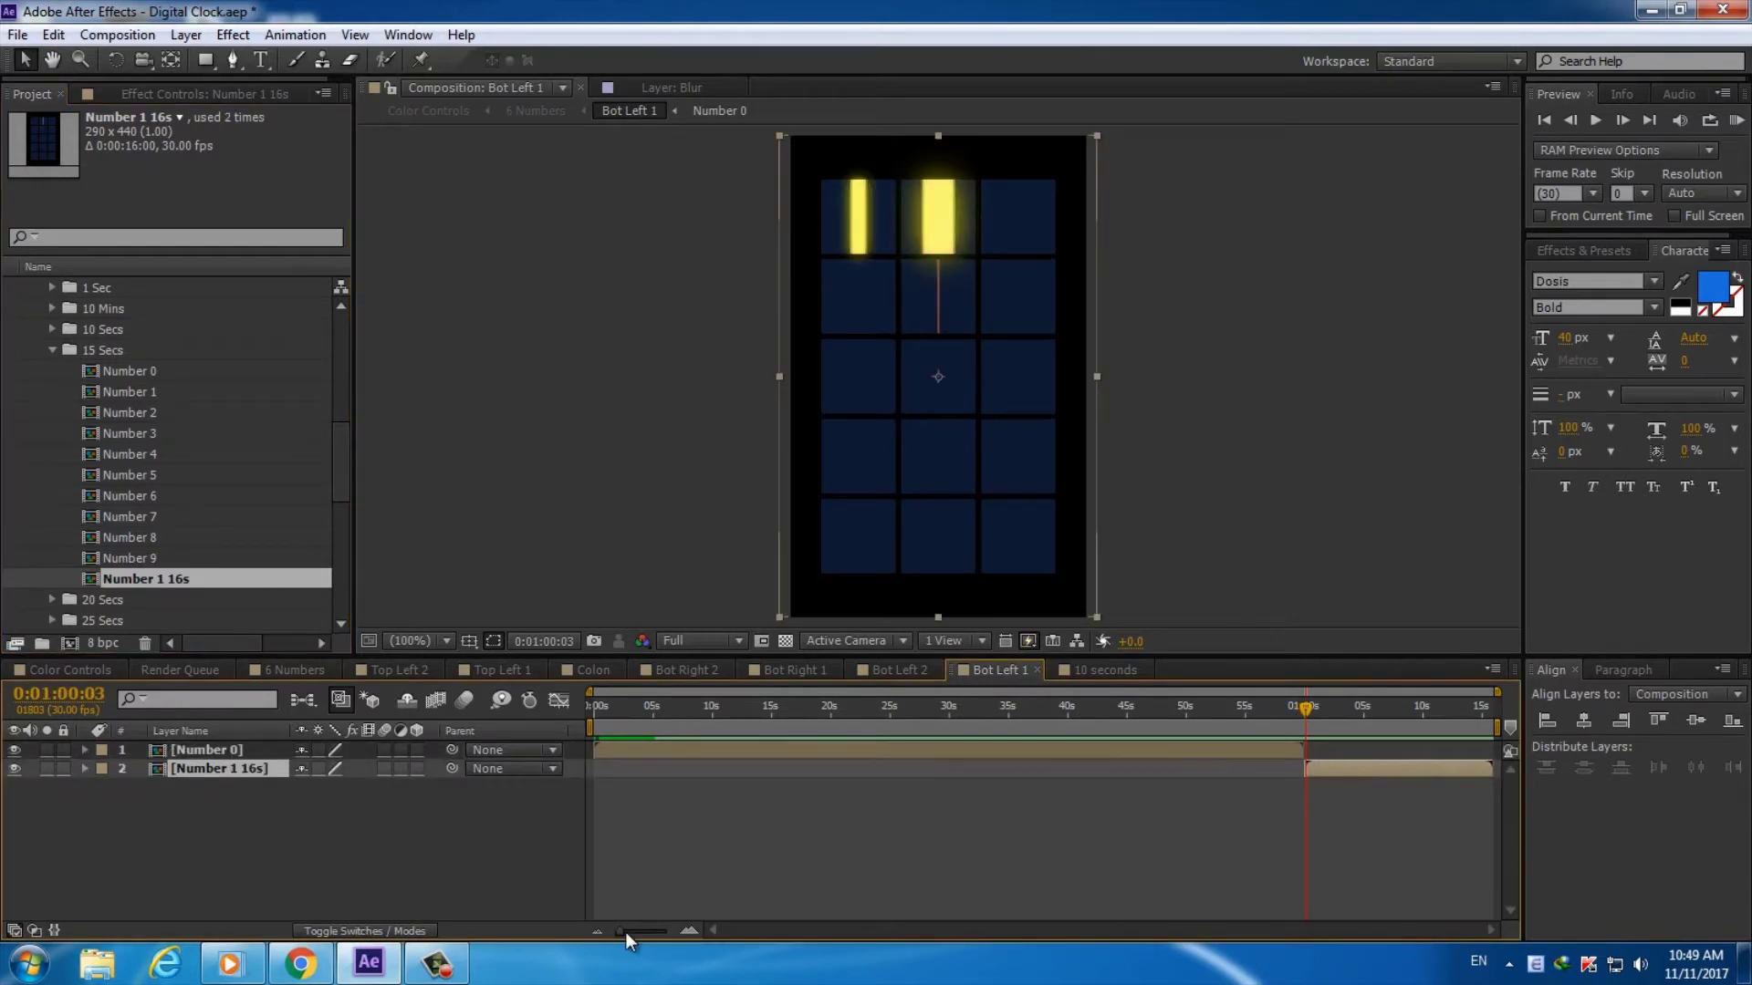
pyautogui.moveTo(620, 931); pyautogui.dragTo(666, 931)
# Scrub the 6 Numbers clock through and past its one-minute mark
pyautogui.click(292, 669)
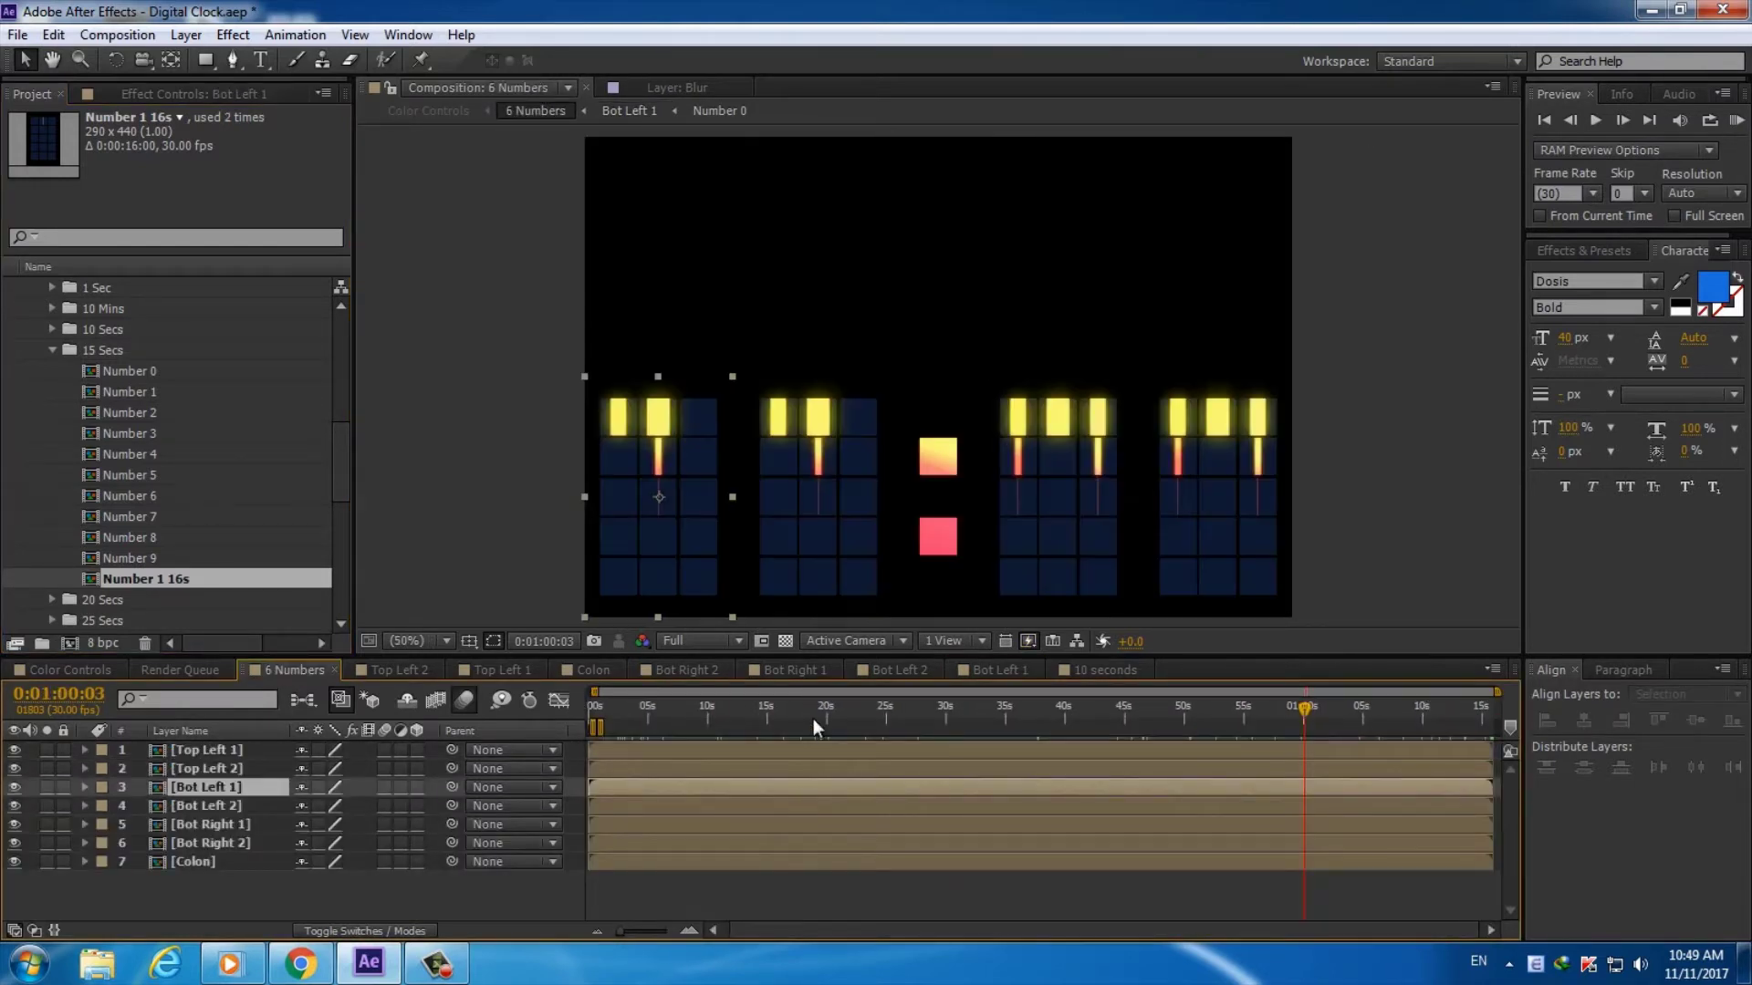
pyautogui.moveTo(830, 720); pyautogui.dragTo(1354, 724)
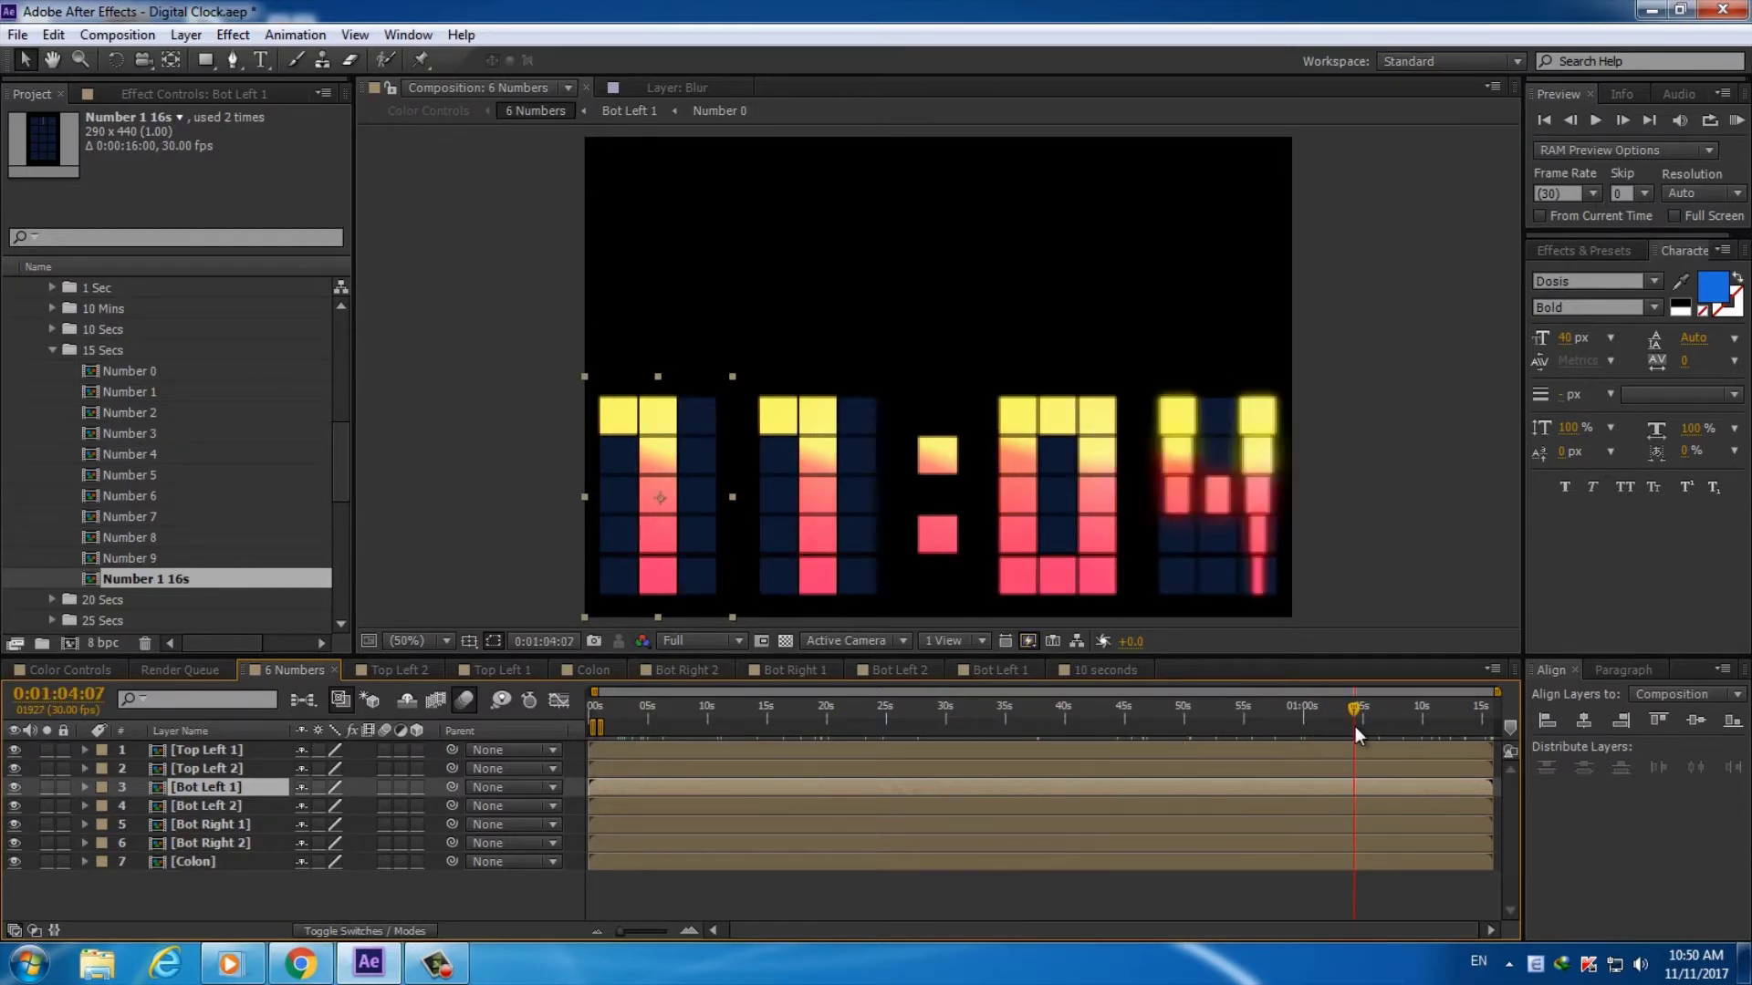
pyautogui.moveTo(951, 713)
pyautogui.mouseDown()
pyautogui.moveTo(1409, 730)
pyautogui.moveTo(633, 716)
pyautogui.moveTo(817, 719)
pyautogui.mouseUp()
# In Bot Left 1, swap the Number 0 layer for the 60 Secs Number 1 comp
pyautogui.doubleClick(657, 787)
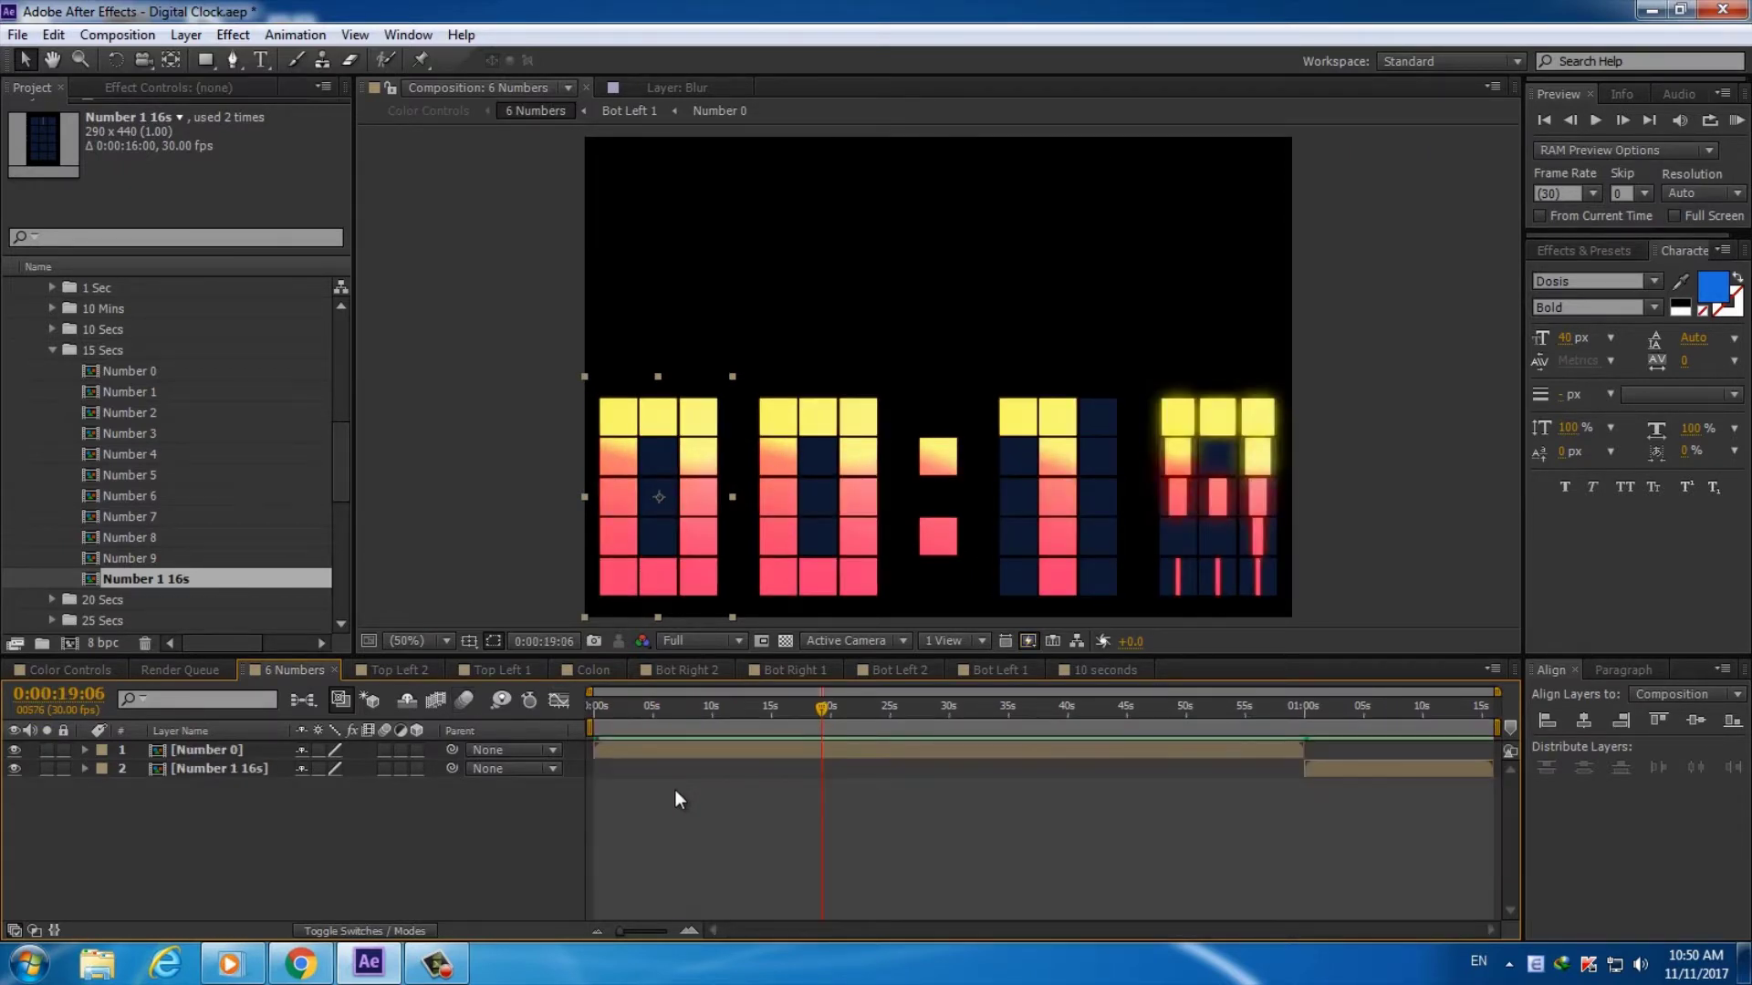
pyautogui.press('Delete')
pyautogui.click(118, 386)
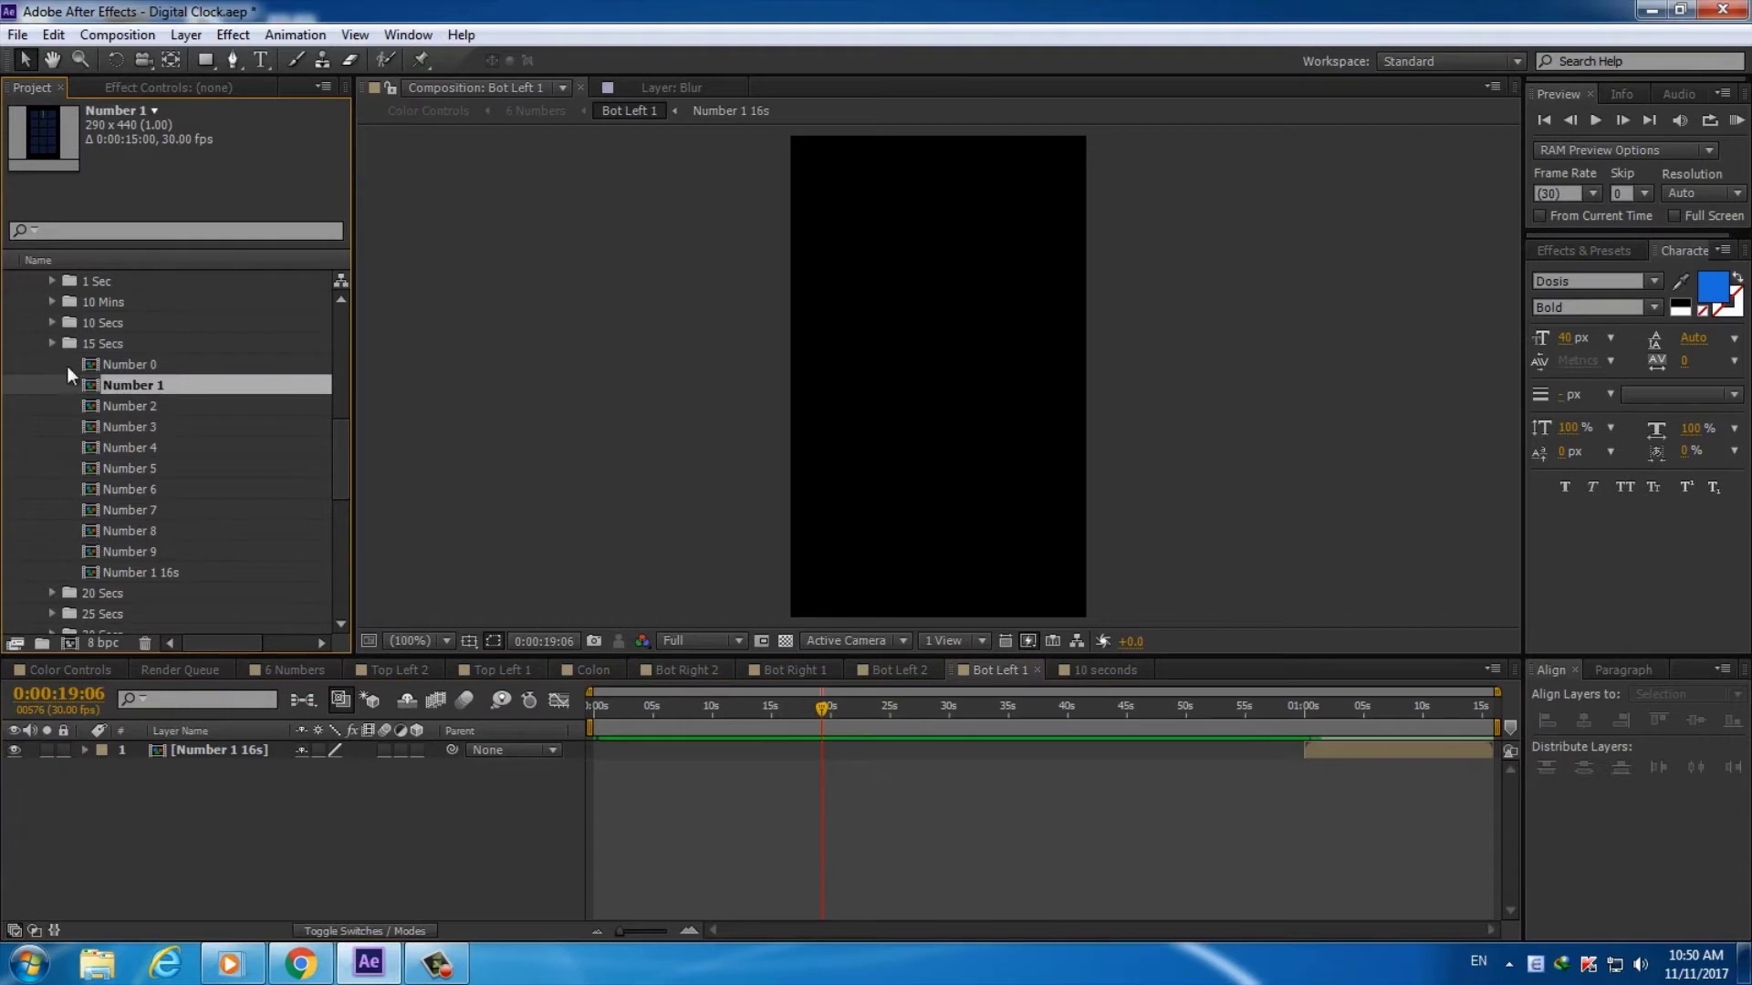
pyautogui.scroll(-5, 68, 365)
pyautogui.moveTo(128, 474); pyautogui.dragTo(183, 742)
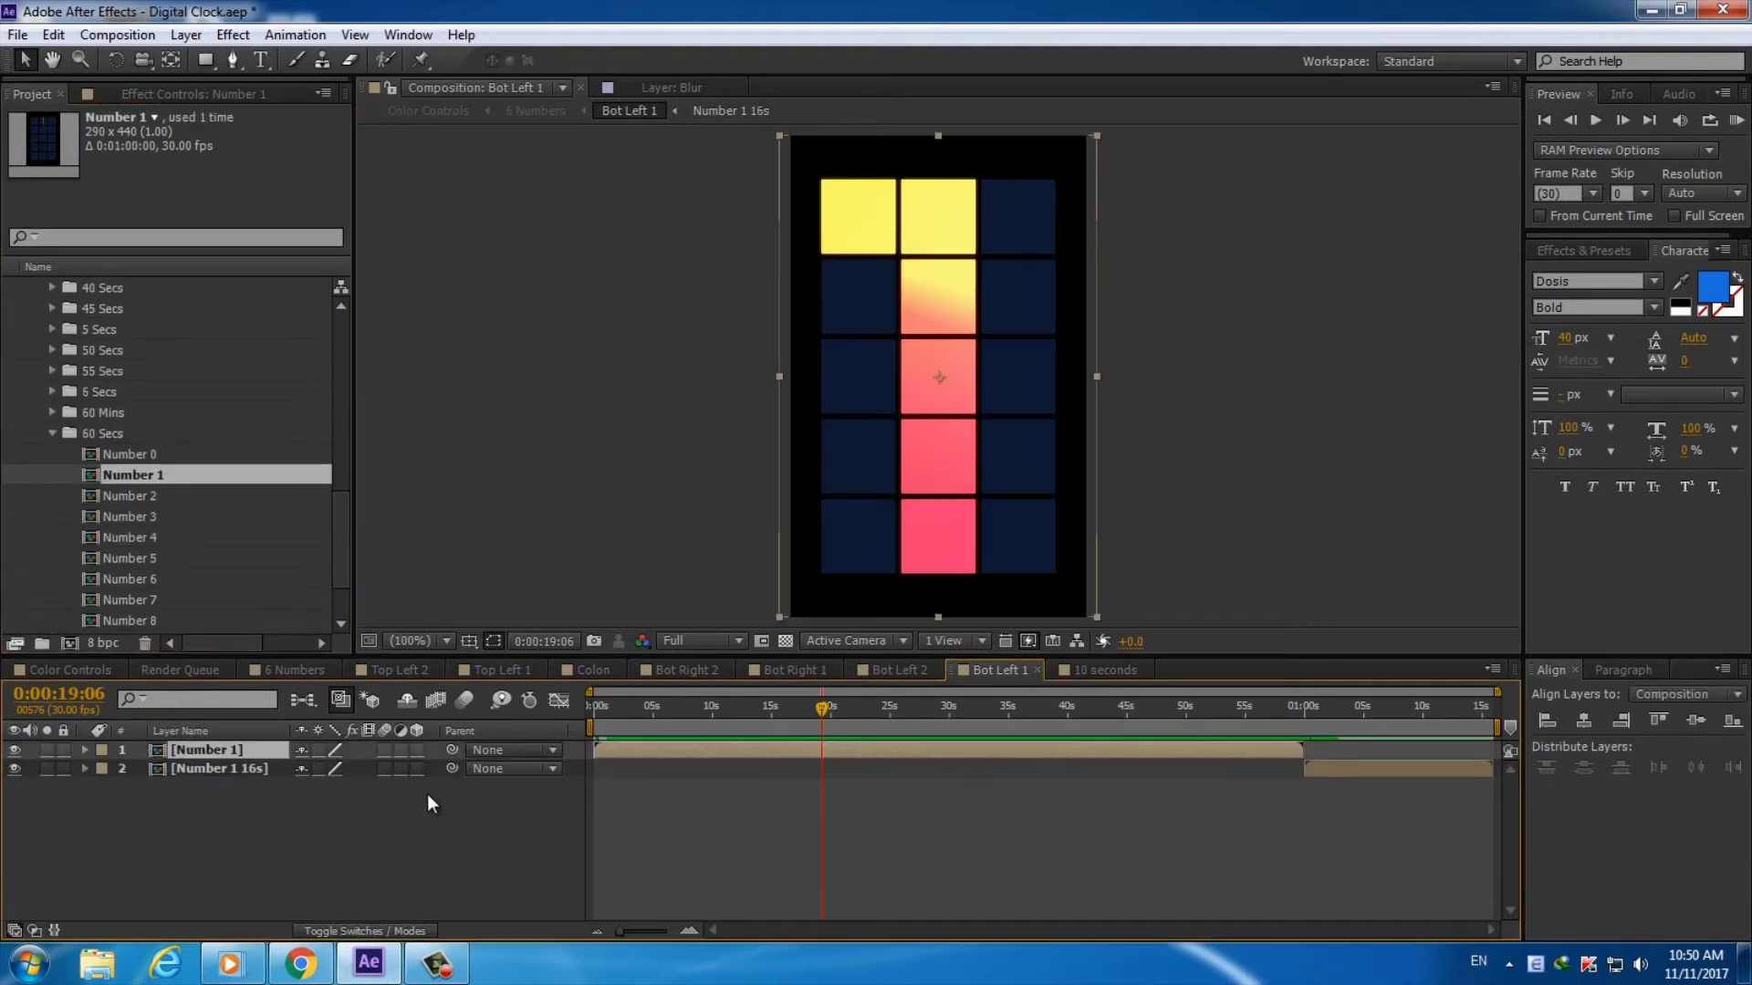
# Check the updated clock in 6 Numbers, then open the Top Left 2 comp
pyautogui.click(292, 669)
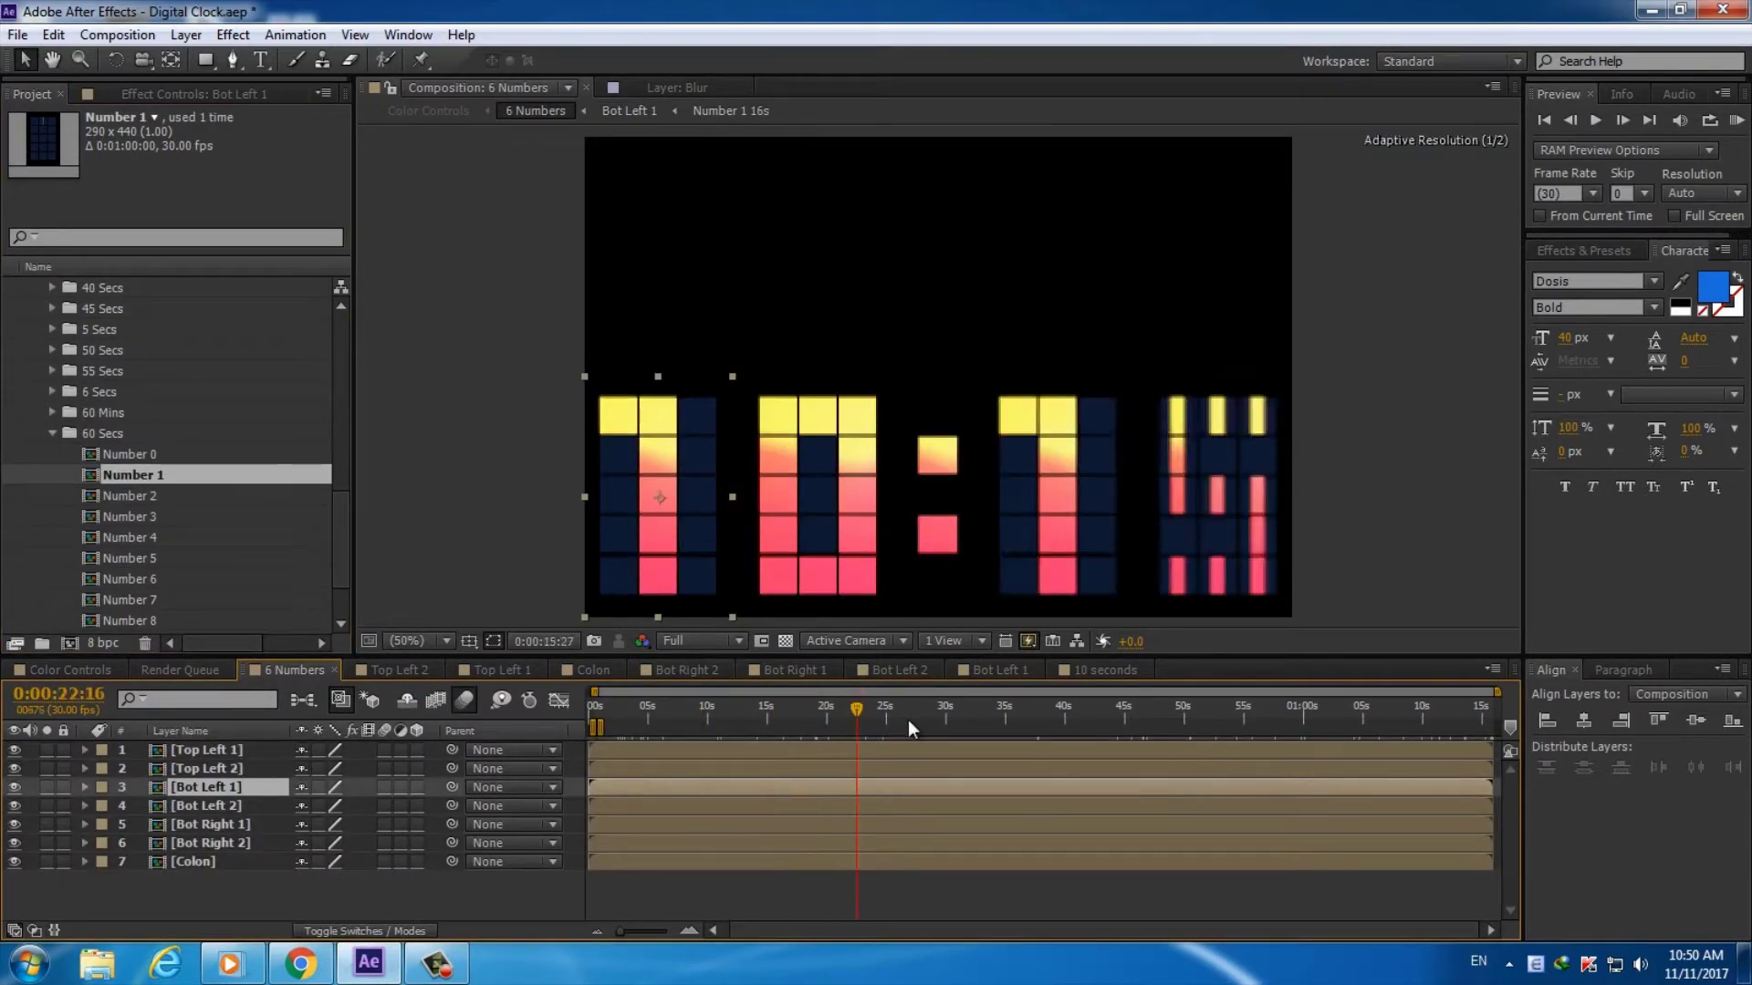
pyautogui.moveTo(907, 719)
pyautogui.mouseDown()
pyautogui.moveTo(1299, 724)
pyautogui.moveTo(1027, 721)
pyautogui.mouseUp()
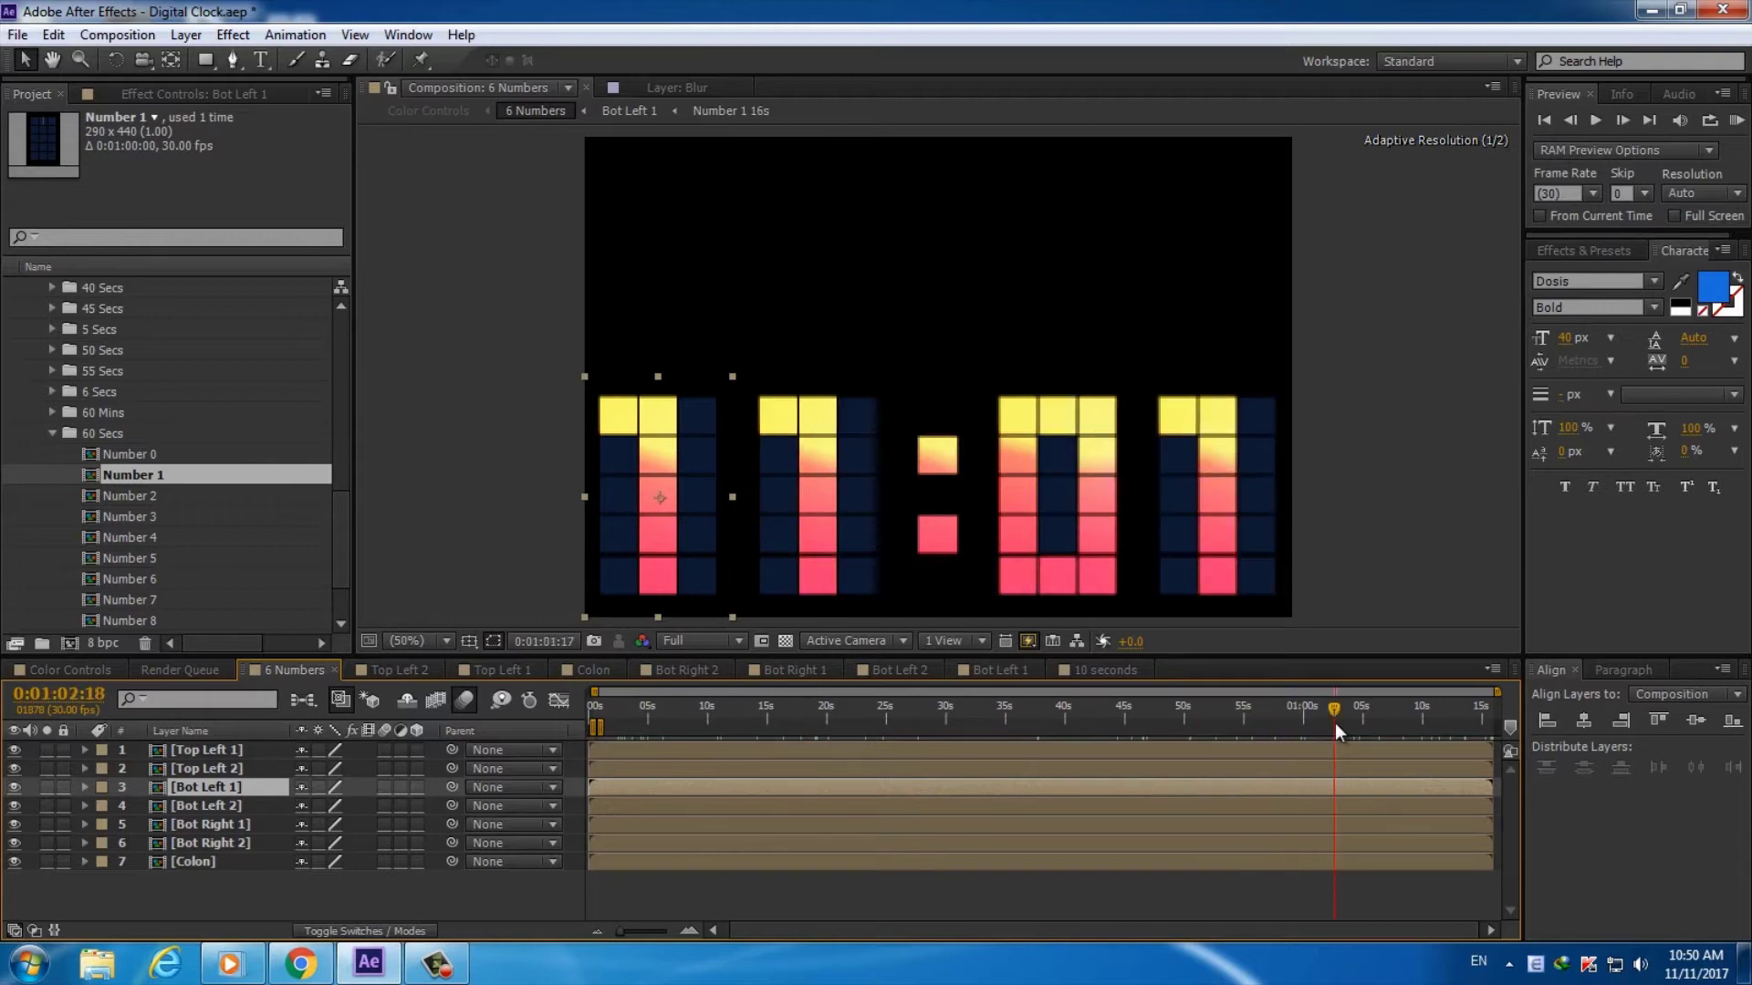
pyautogui.doubleClick(228, 769)
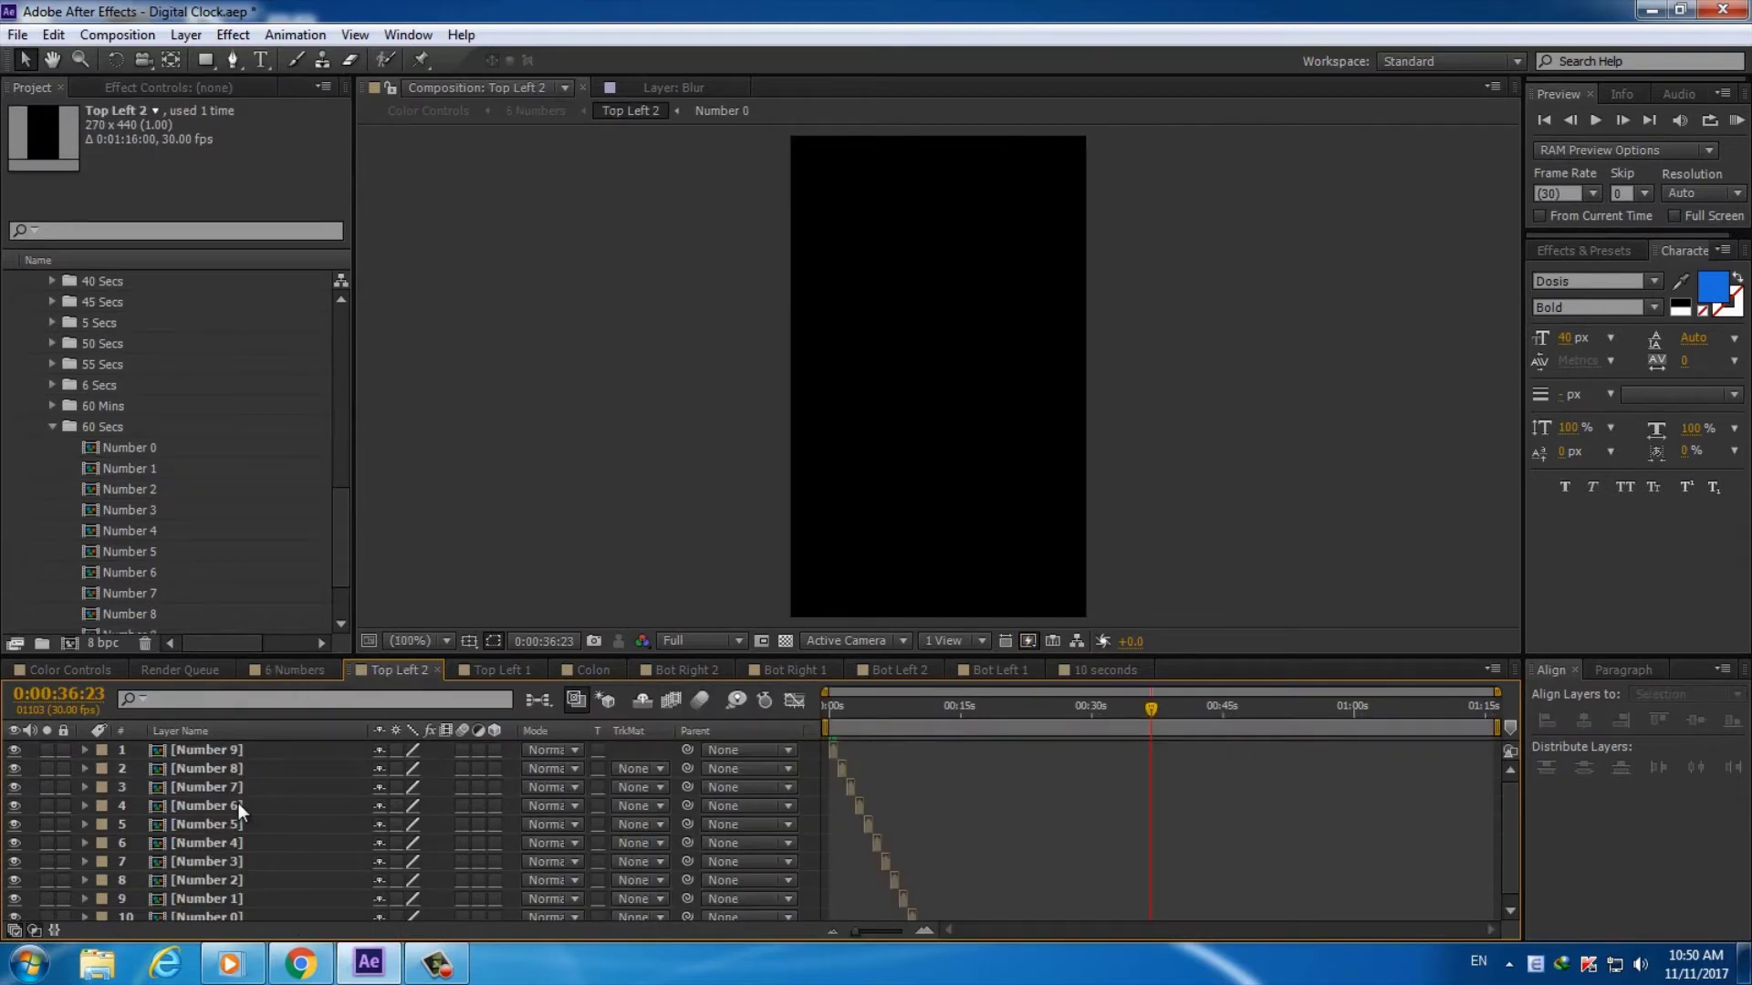
# Delete all ten Number layers from Top Left 2
pyautogui.click(238, 806)
pyautogui.hotkey('ctrl', 'a')
pyautogui.press('Delete')
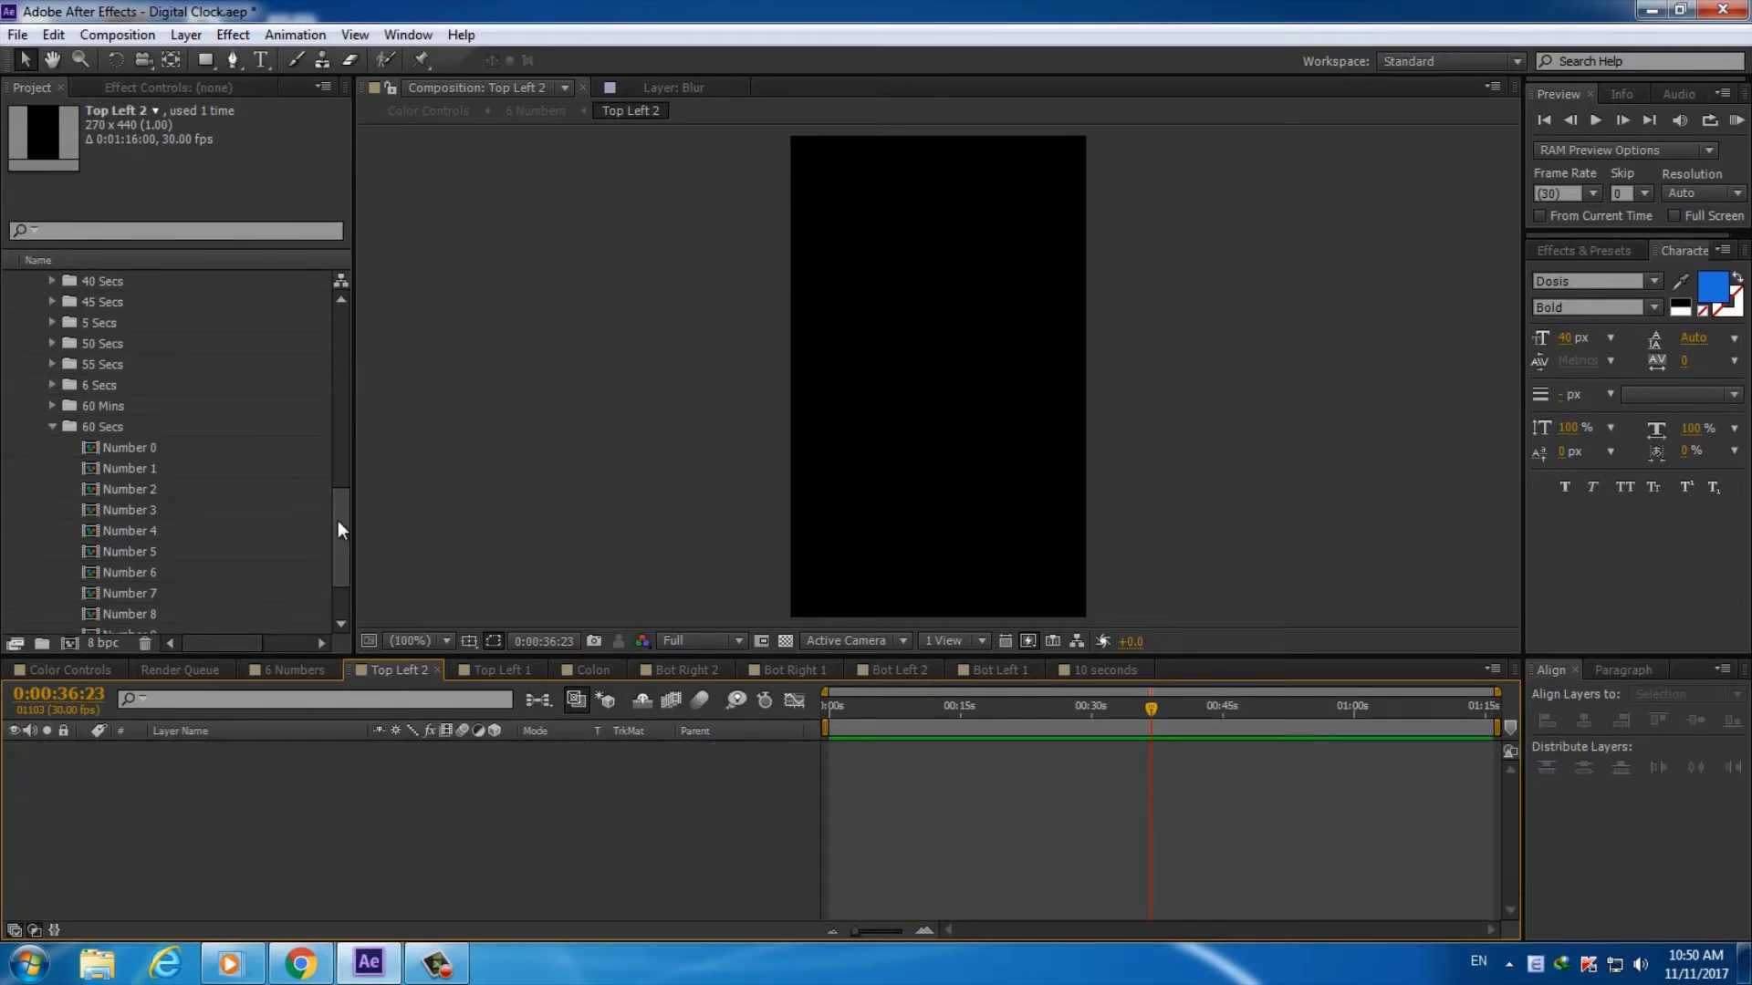
pyautogui.moveTo(338, 529); pyautogui.dragTo(340, 540)
# Duplicate the 60 Secs Number 0 comp as 'Number 0 76s' and add it to Top Left 2
pyautogui.click(126, 385)
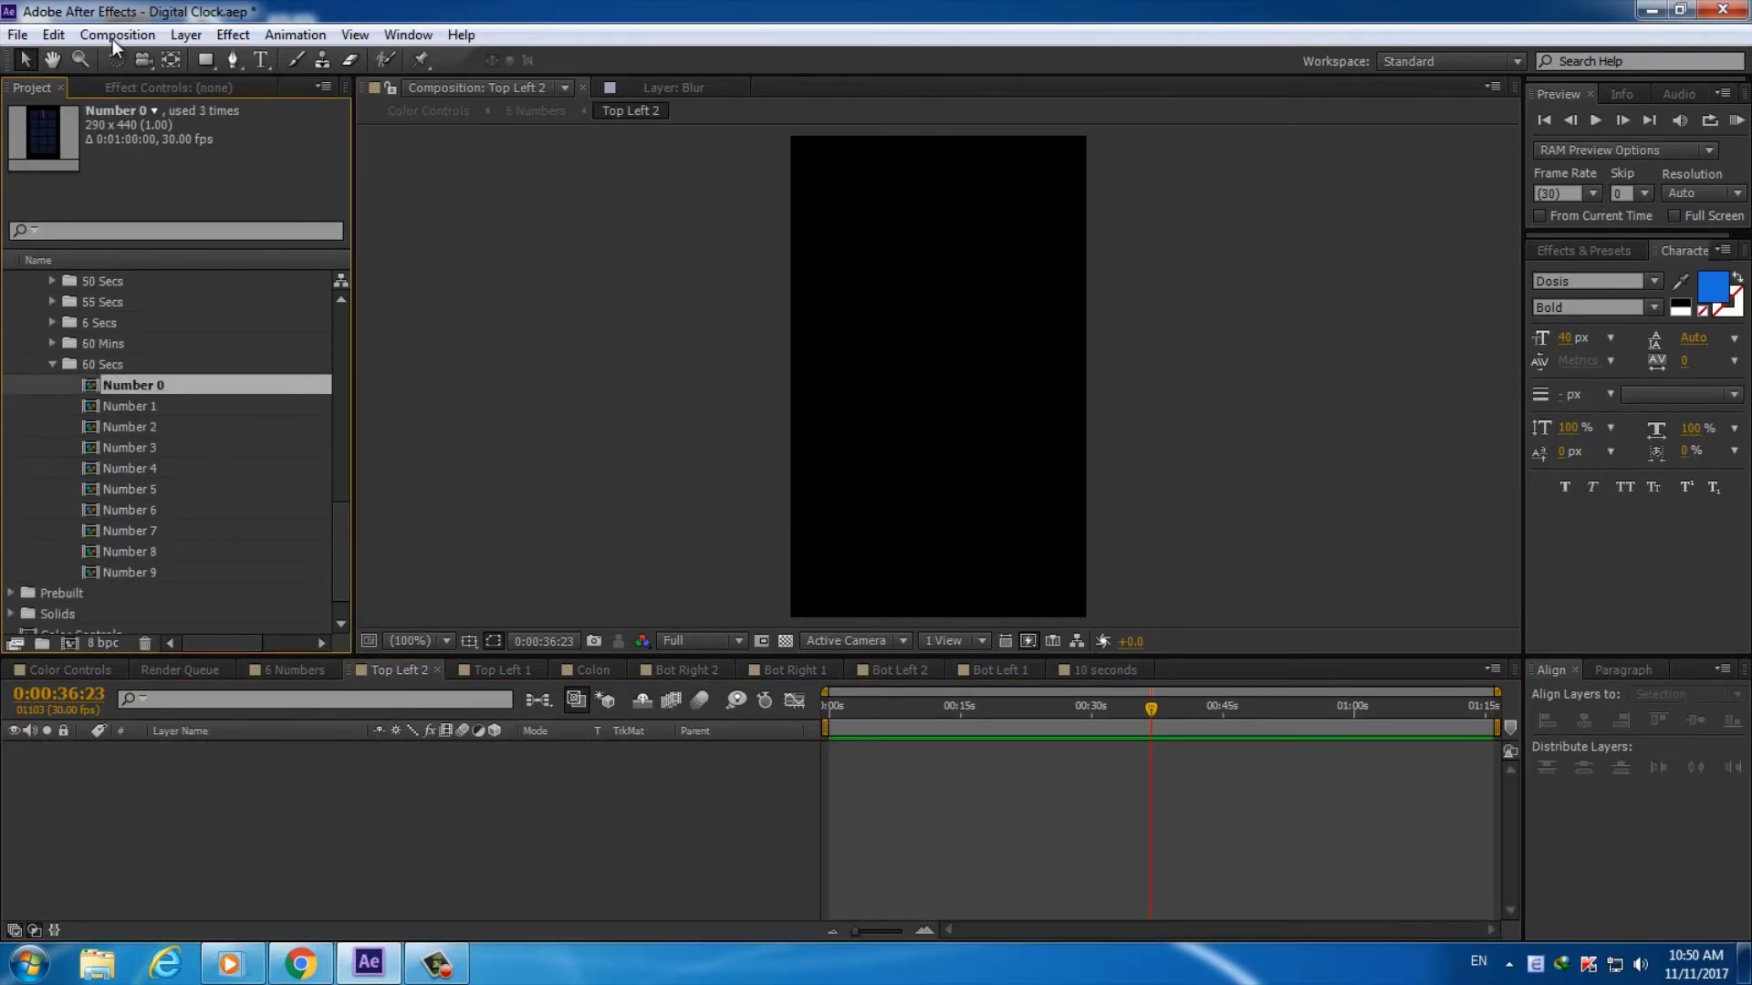
pyautogui.click(54, 35)
pyautogui.click(100, 266)
pyautogui.press('Return')
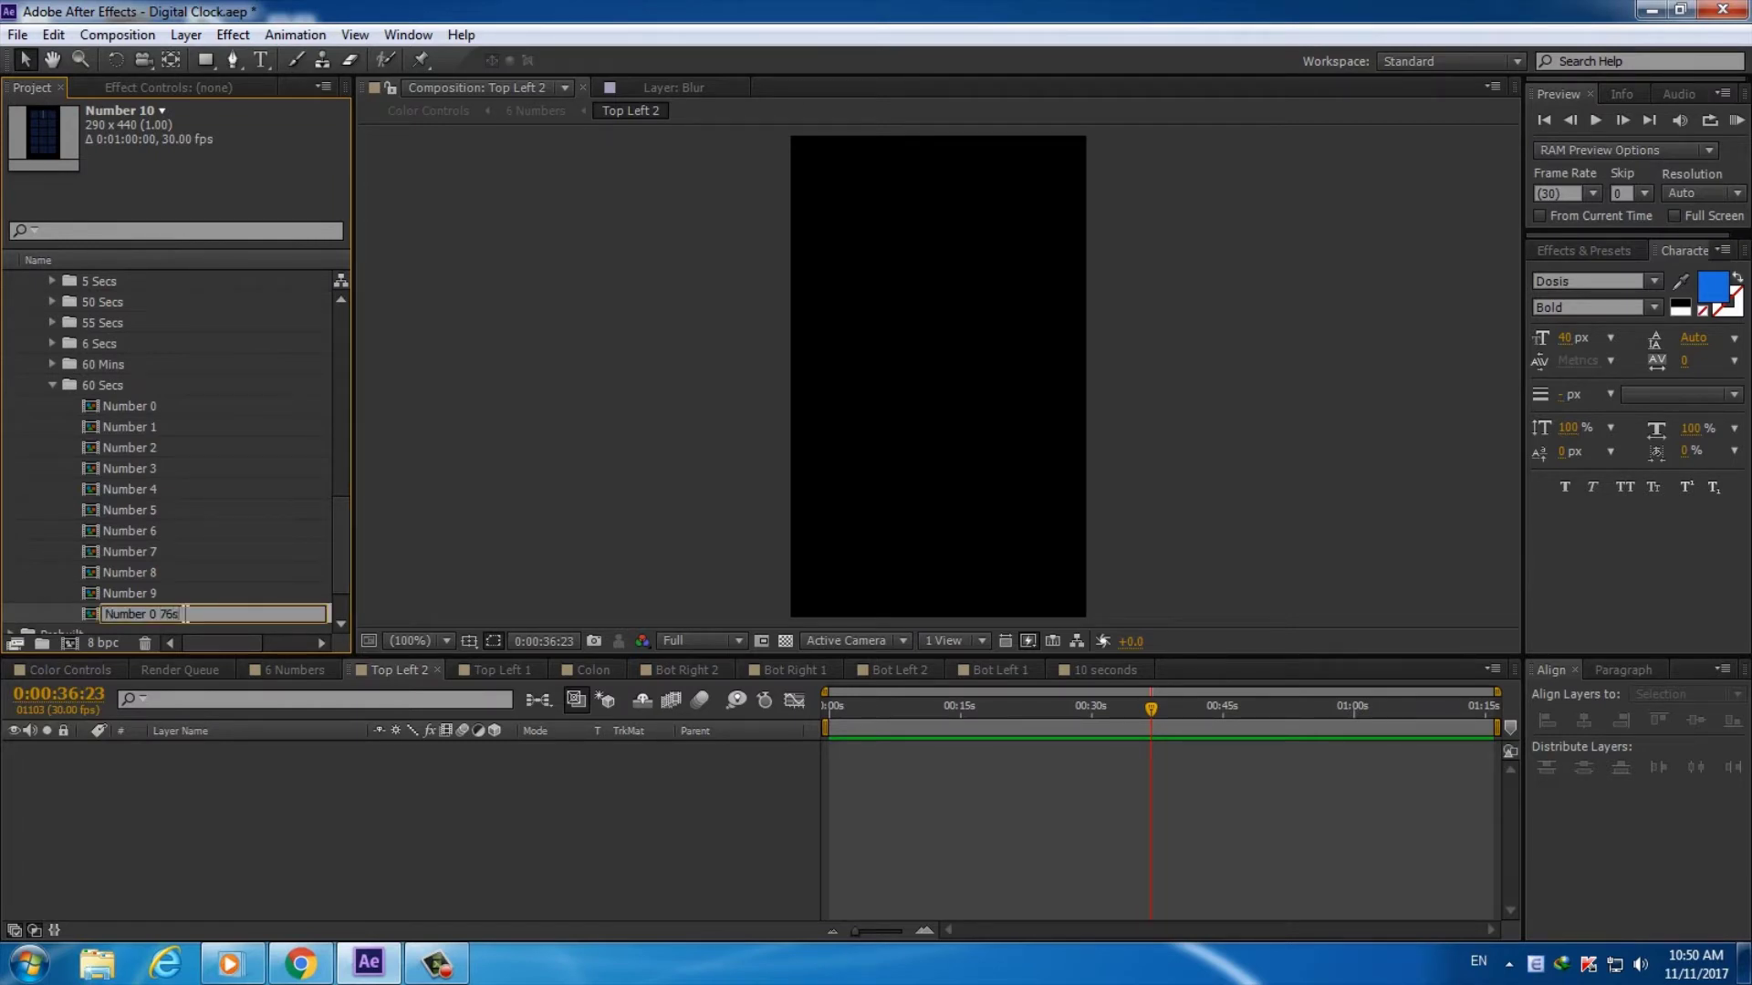
pyautogui.press('Return')
pyautogui.moveTo(197, 617); pyautogui.dragTo(259, 763)
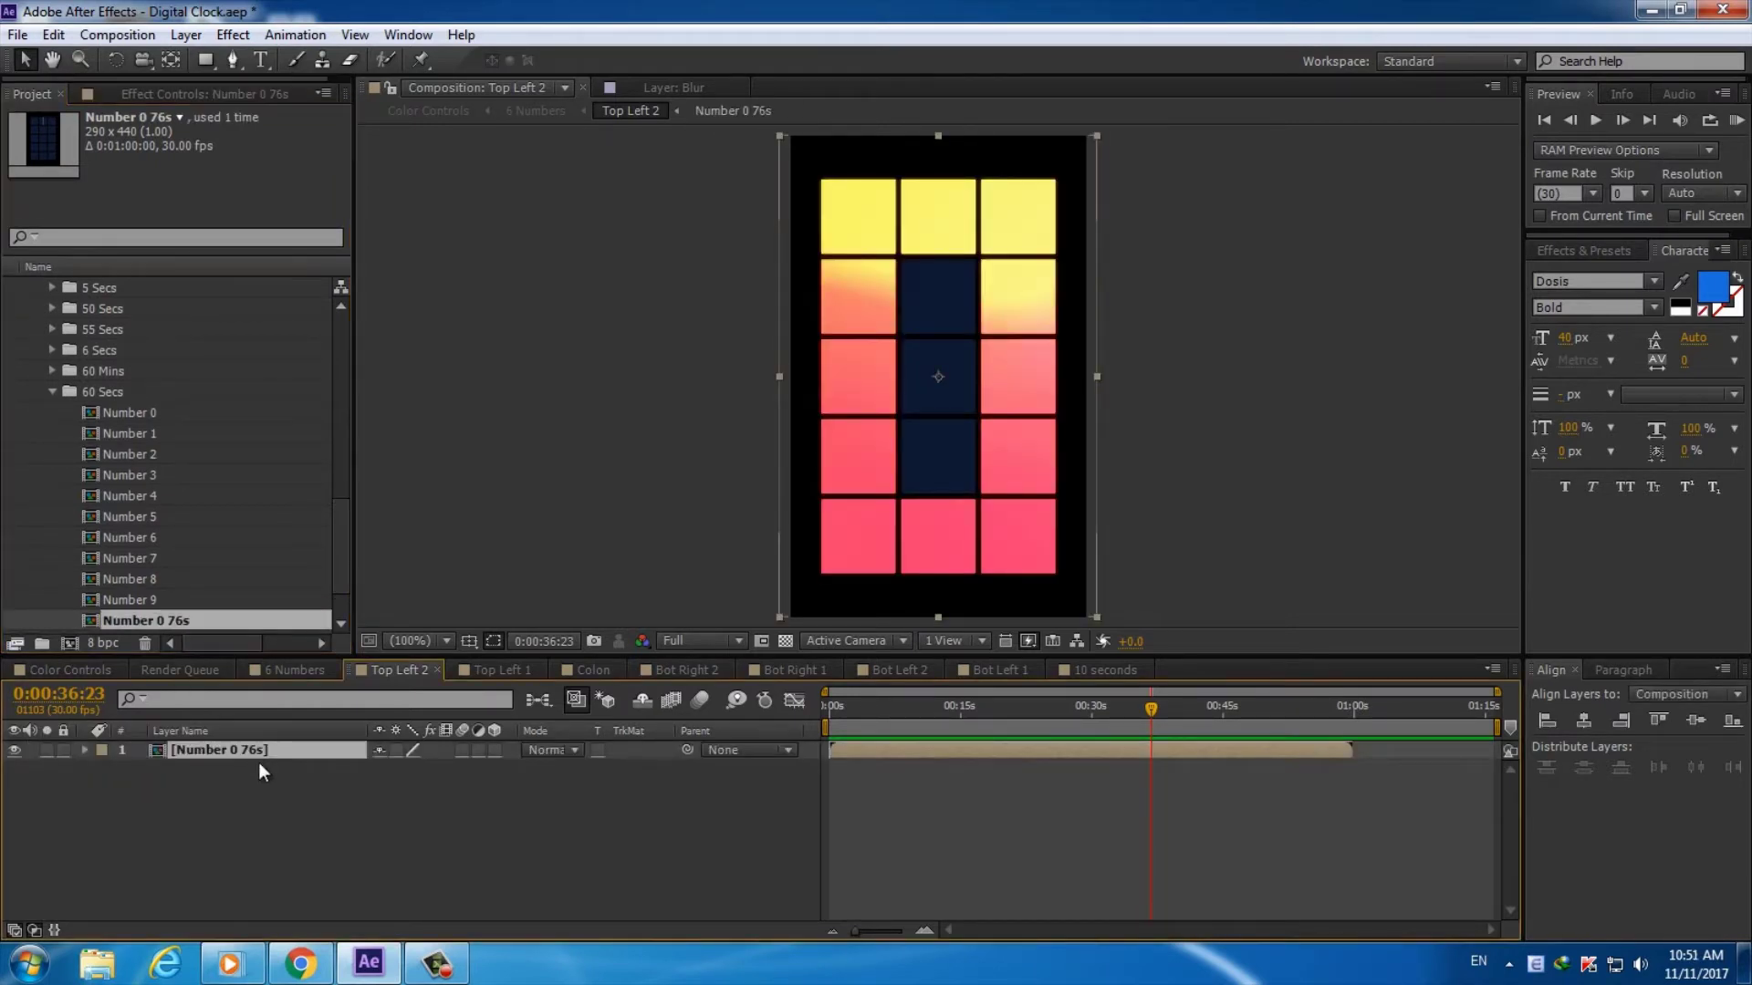
# Set the Number 0 76s composition duration to 1:16
pyautogui.doubleClick(292, 757)
pyautogui.click(117, 35)
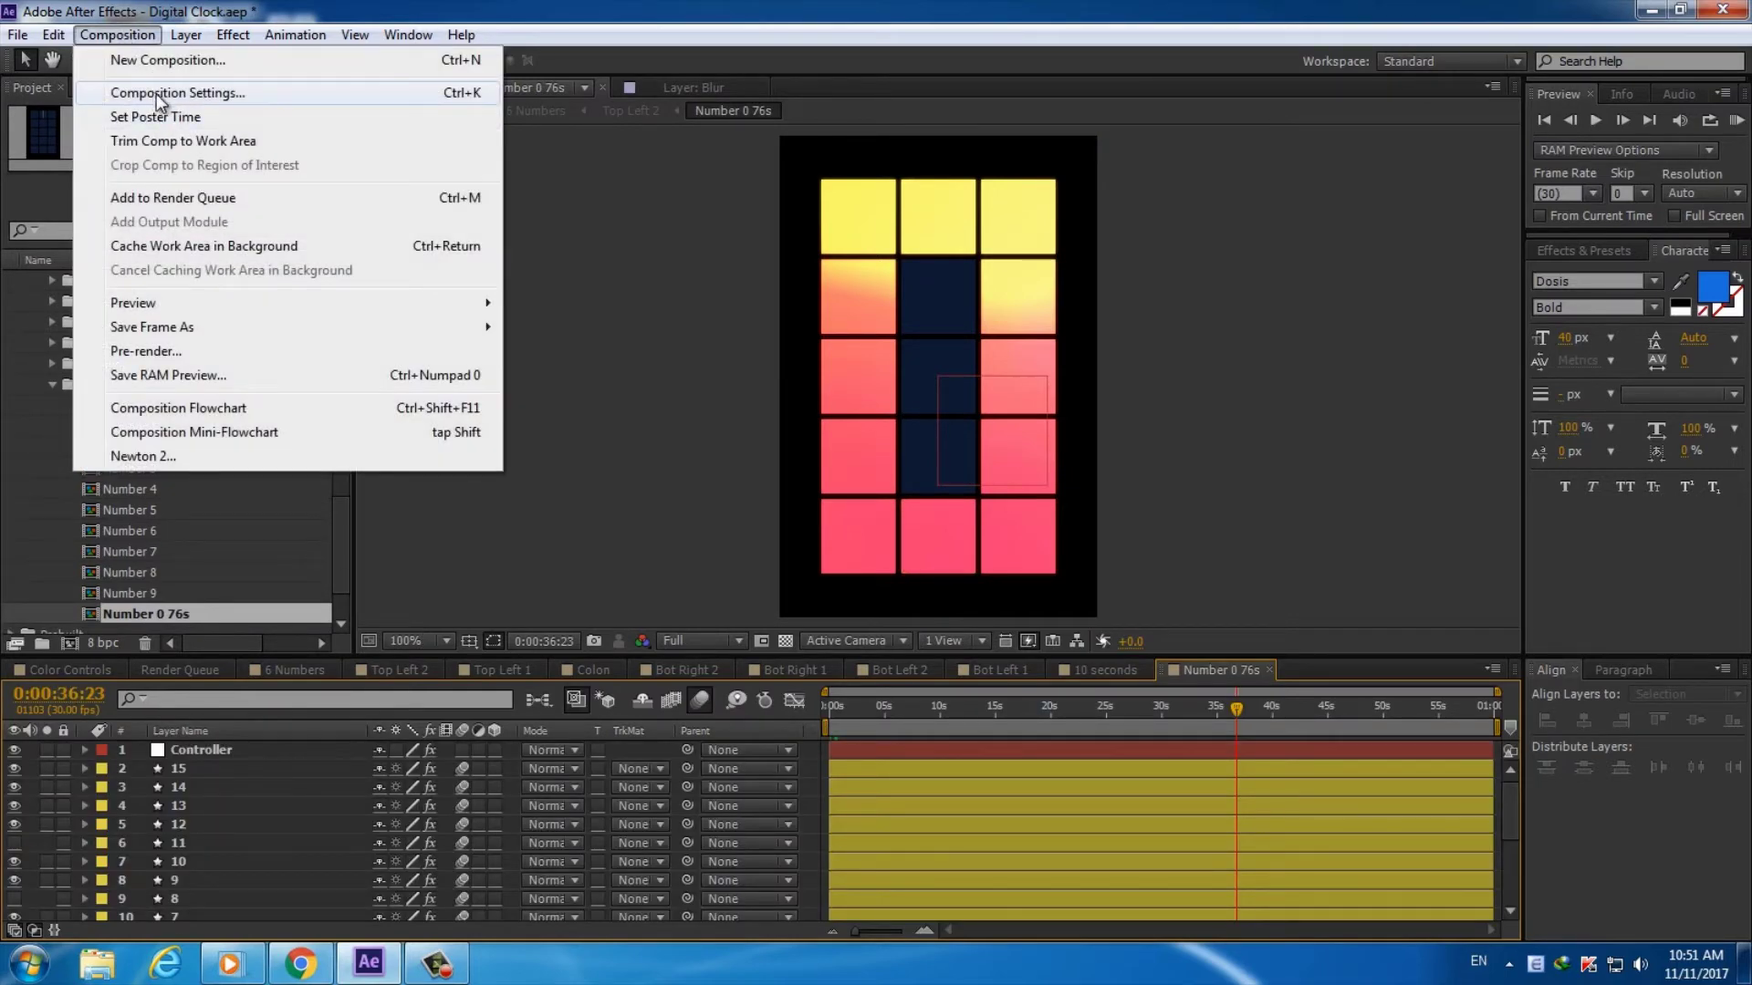
pyautogui.click(156, 93)
pyautogui.click(374, 491)
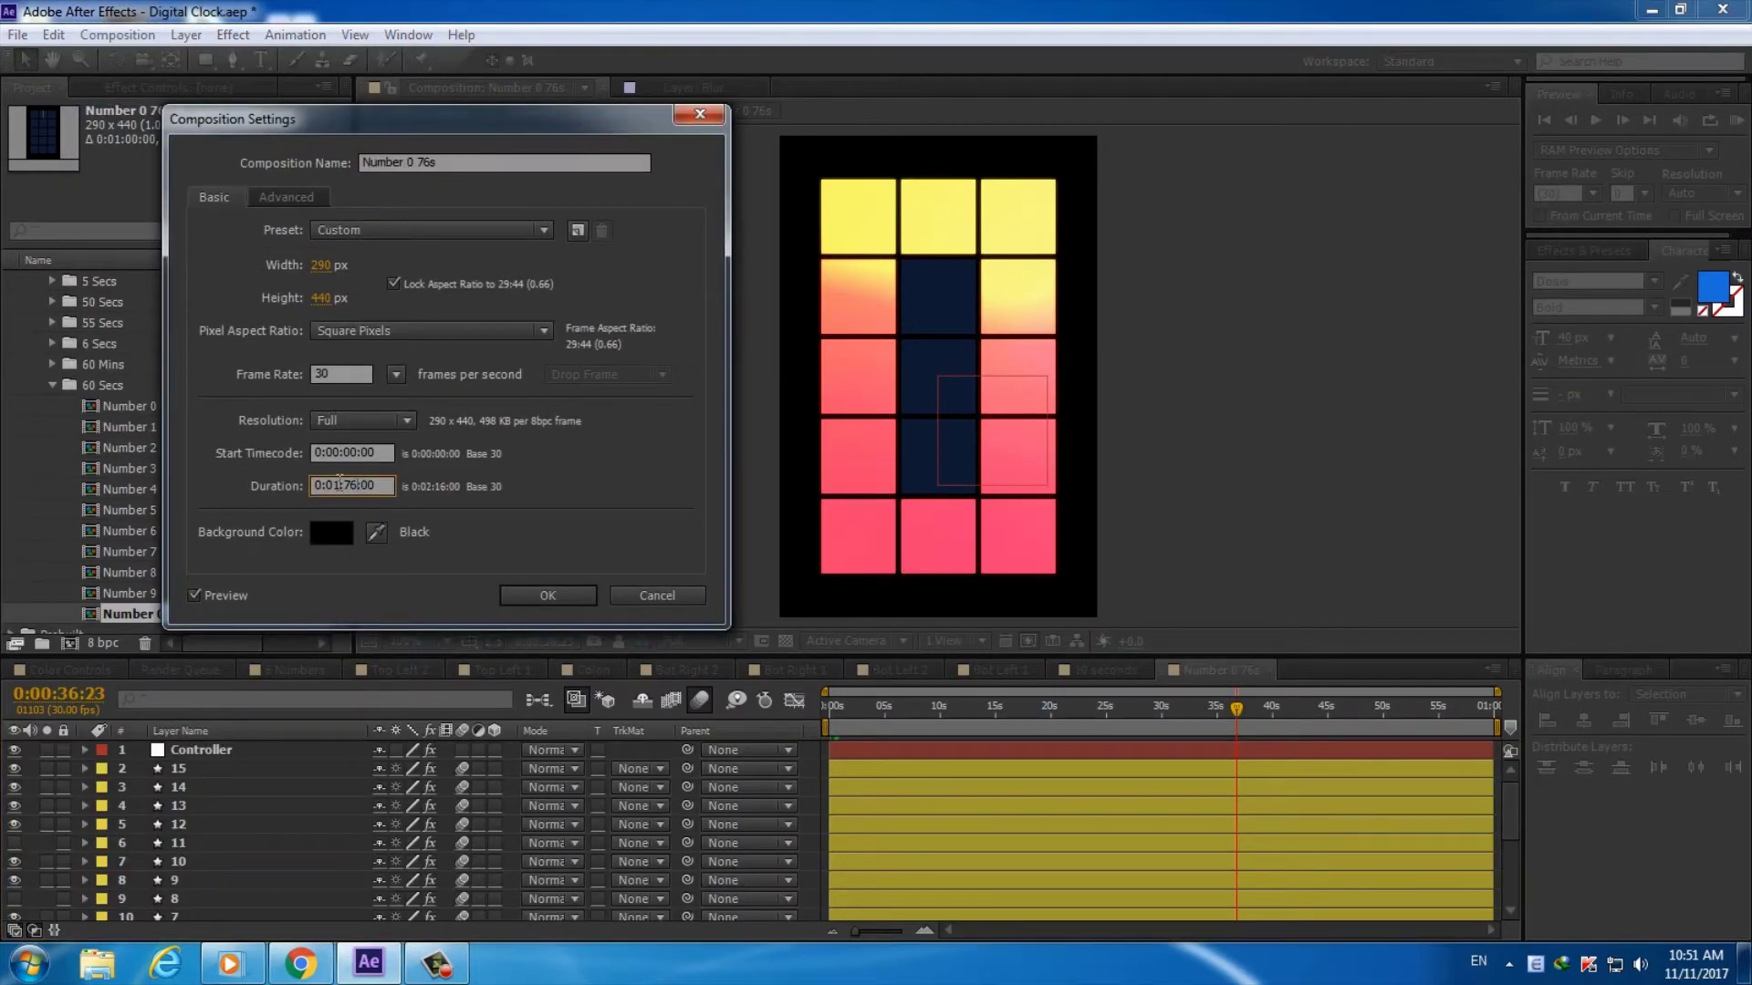
pyautogui.press('BackSpace')
pyautogui.press('BackSpace')
pyautogui.click(548, 595)
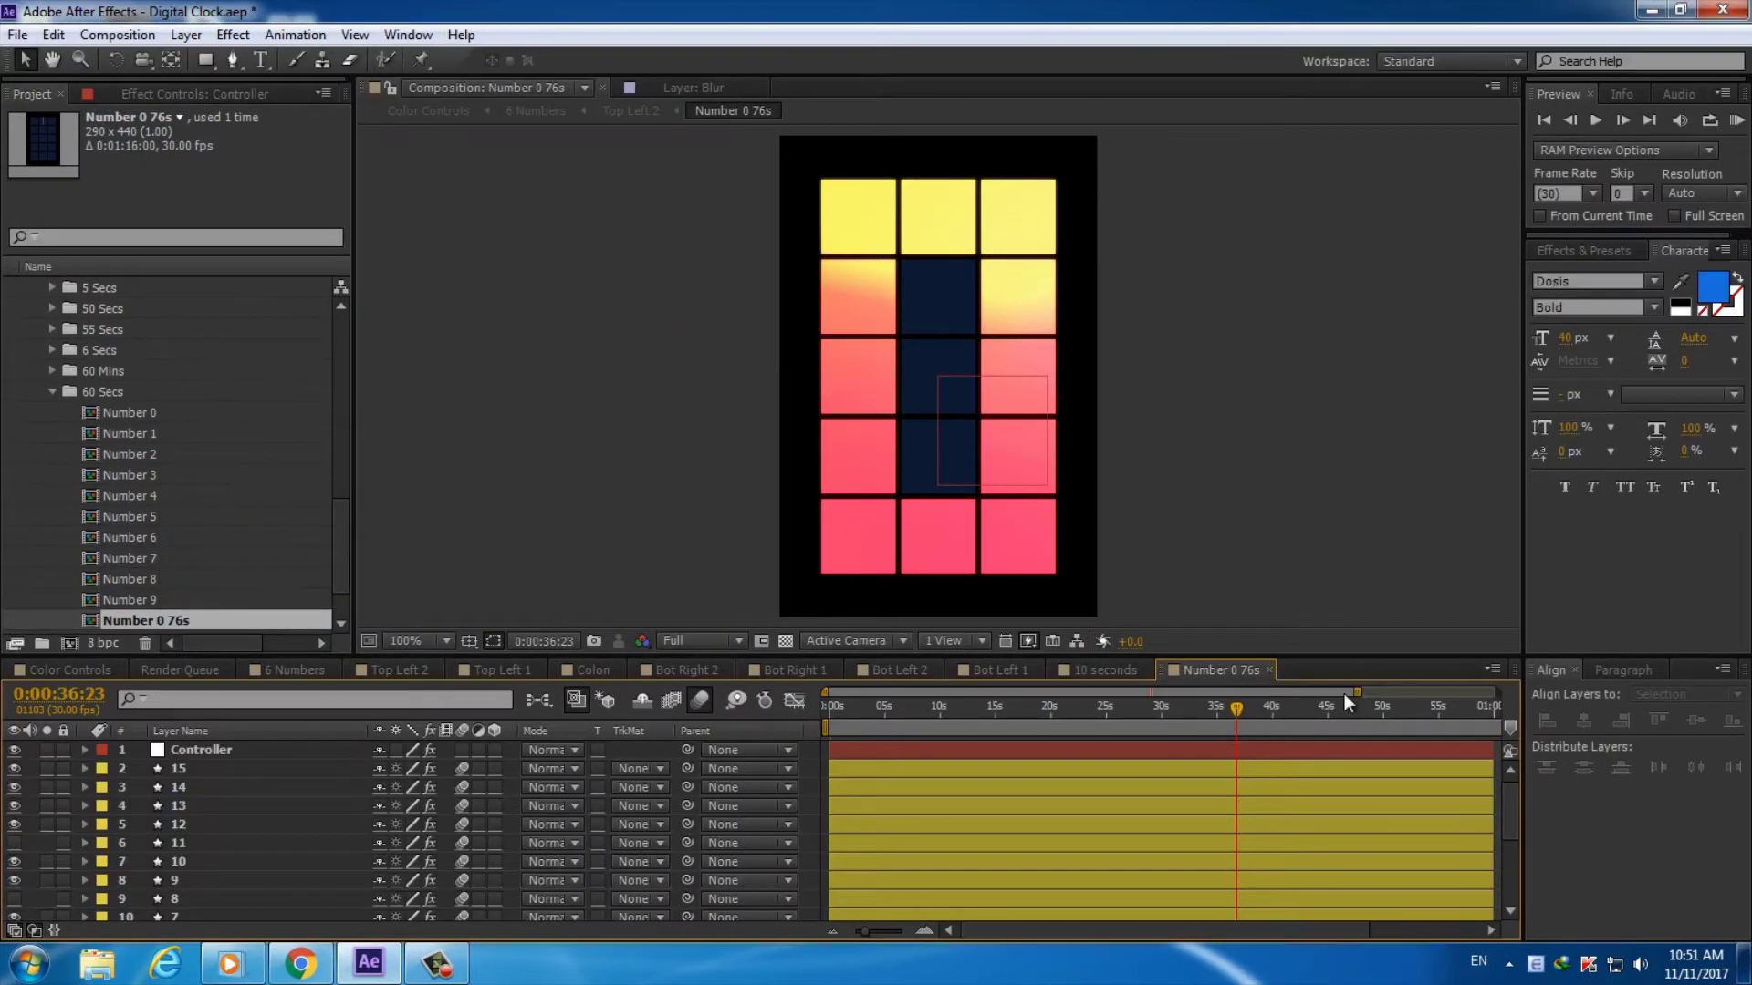
# Extend every Number 0 76s layer to the comp end and set the Controller Duration to 76
pyautogui.press('End')
pyautogui.hotkey('ctrl', 'a')
pyautogui.hotkey('alt', ']')
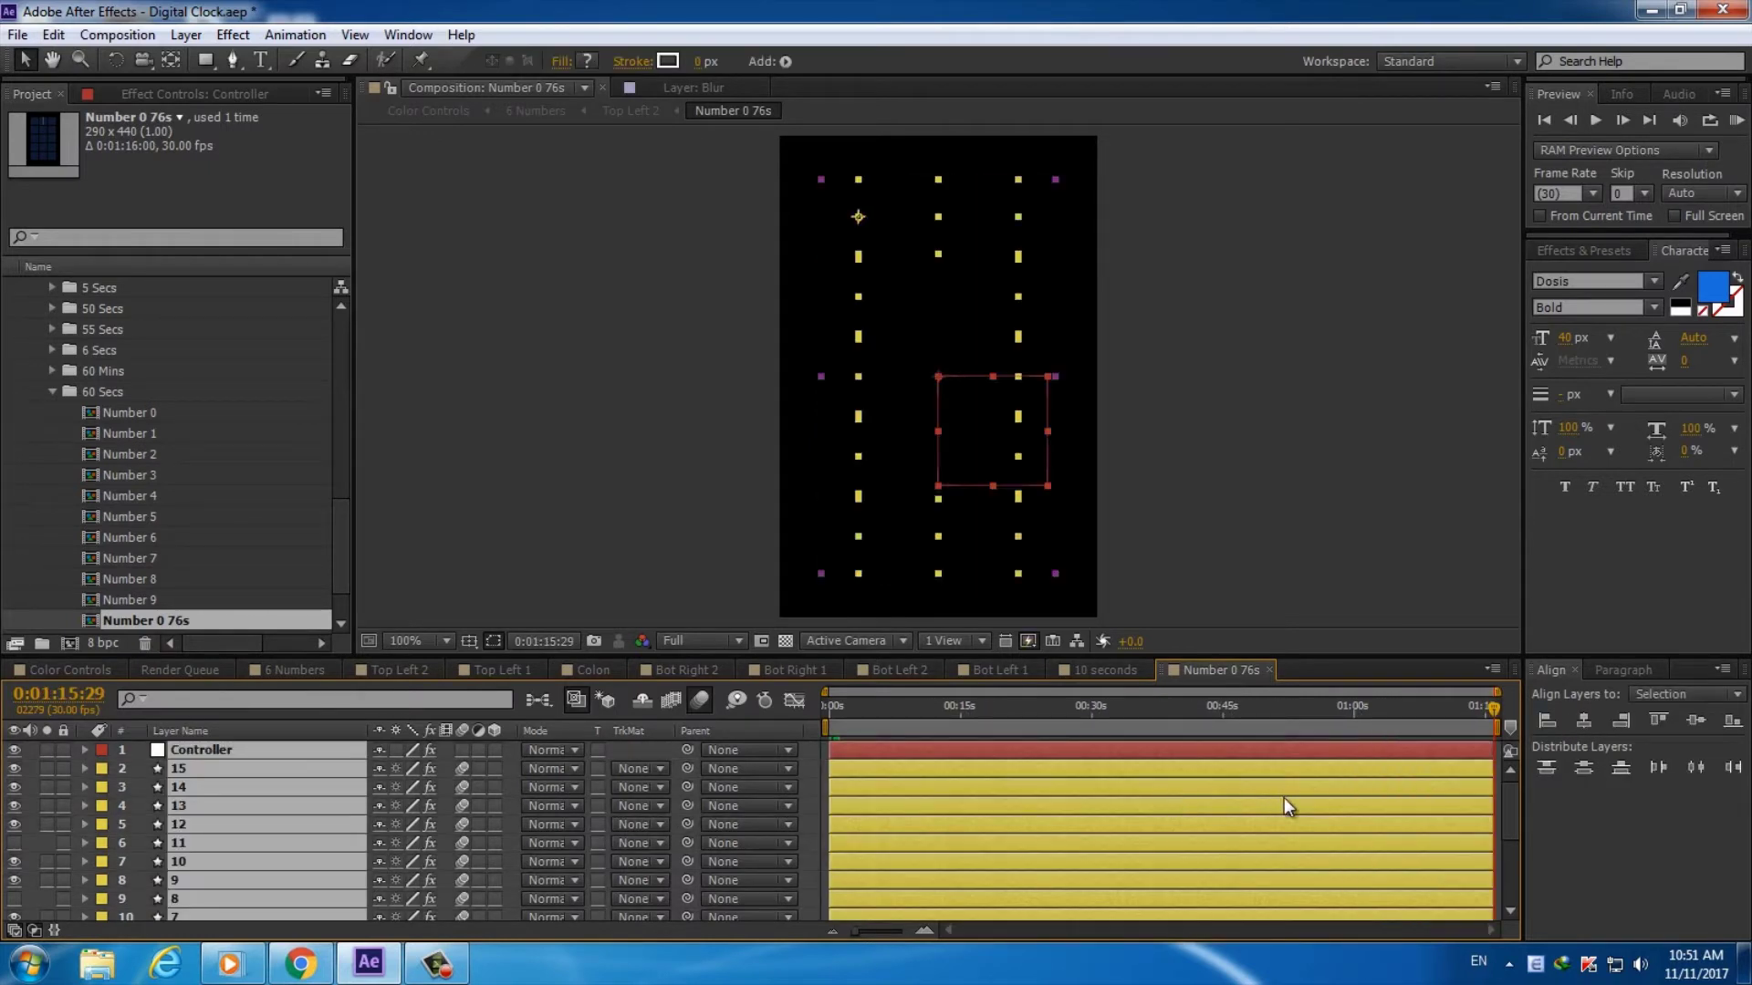
pyautogui.click(239, 749)
pyautogui.click(182, 94)
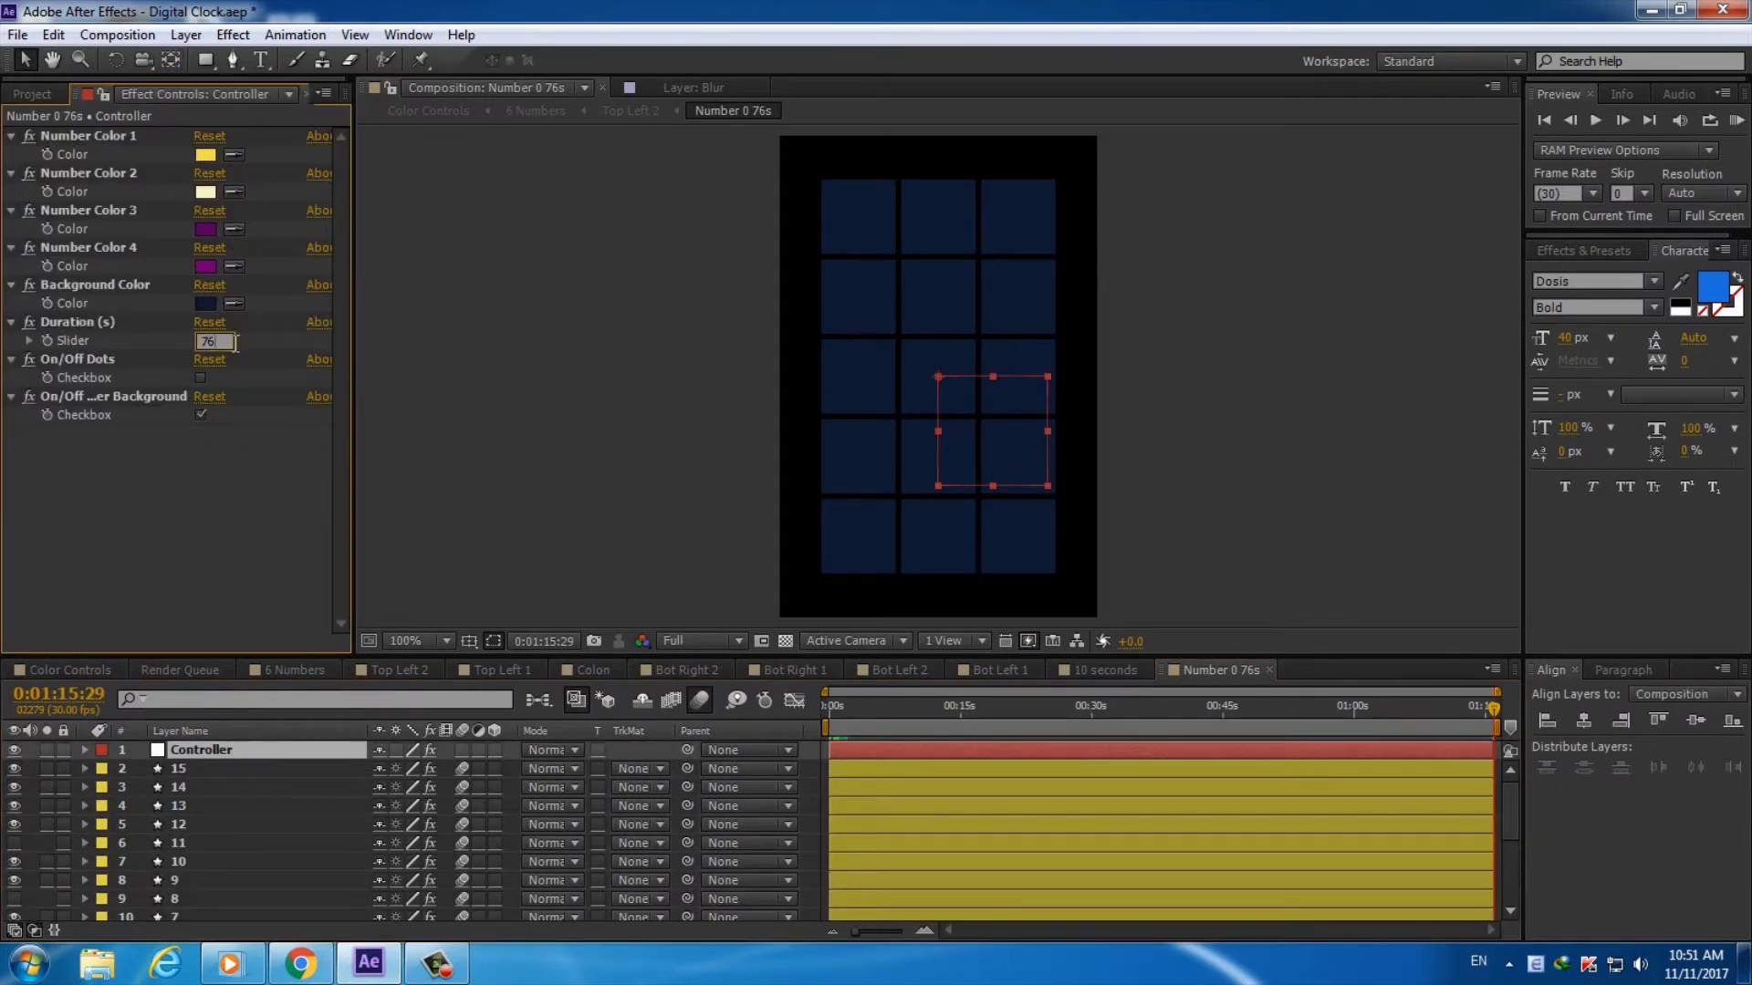
pyautogui.press('Return')
# Check Top Left 2, then delete all Number layers from Top Left 1
pyautogui.click(294, 670)
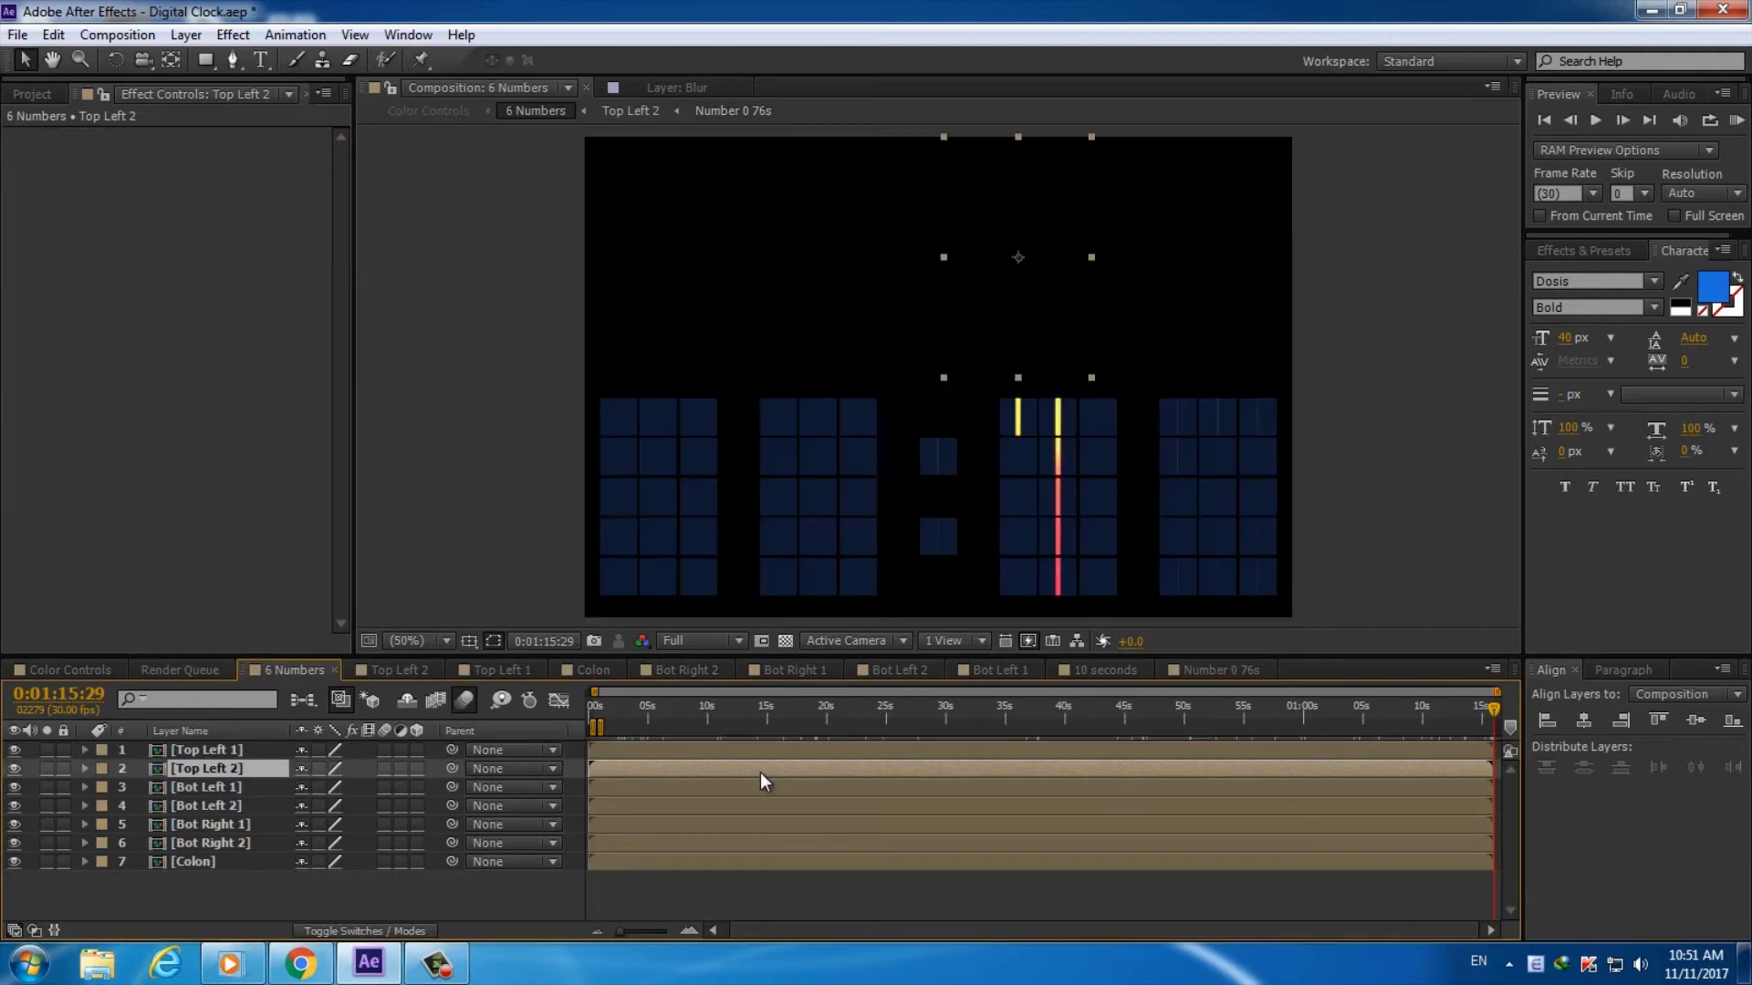
pyautogui.doubleClick(1279, 768)
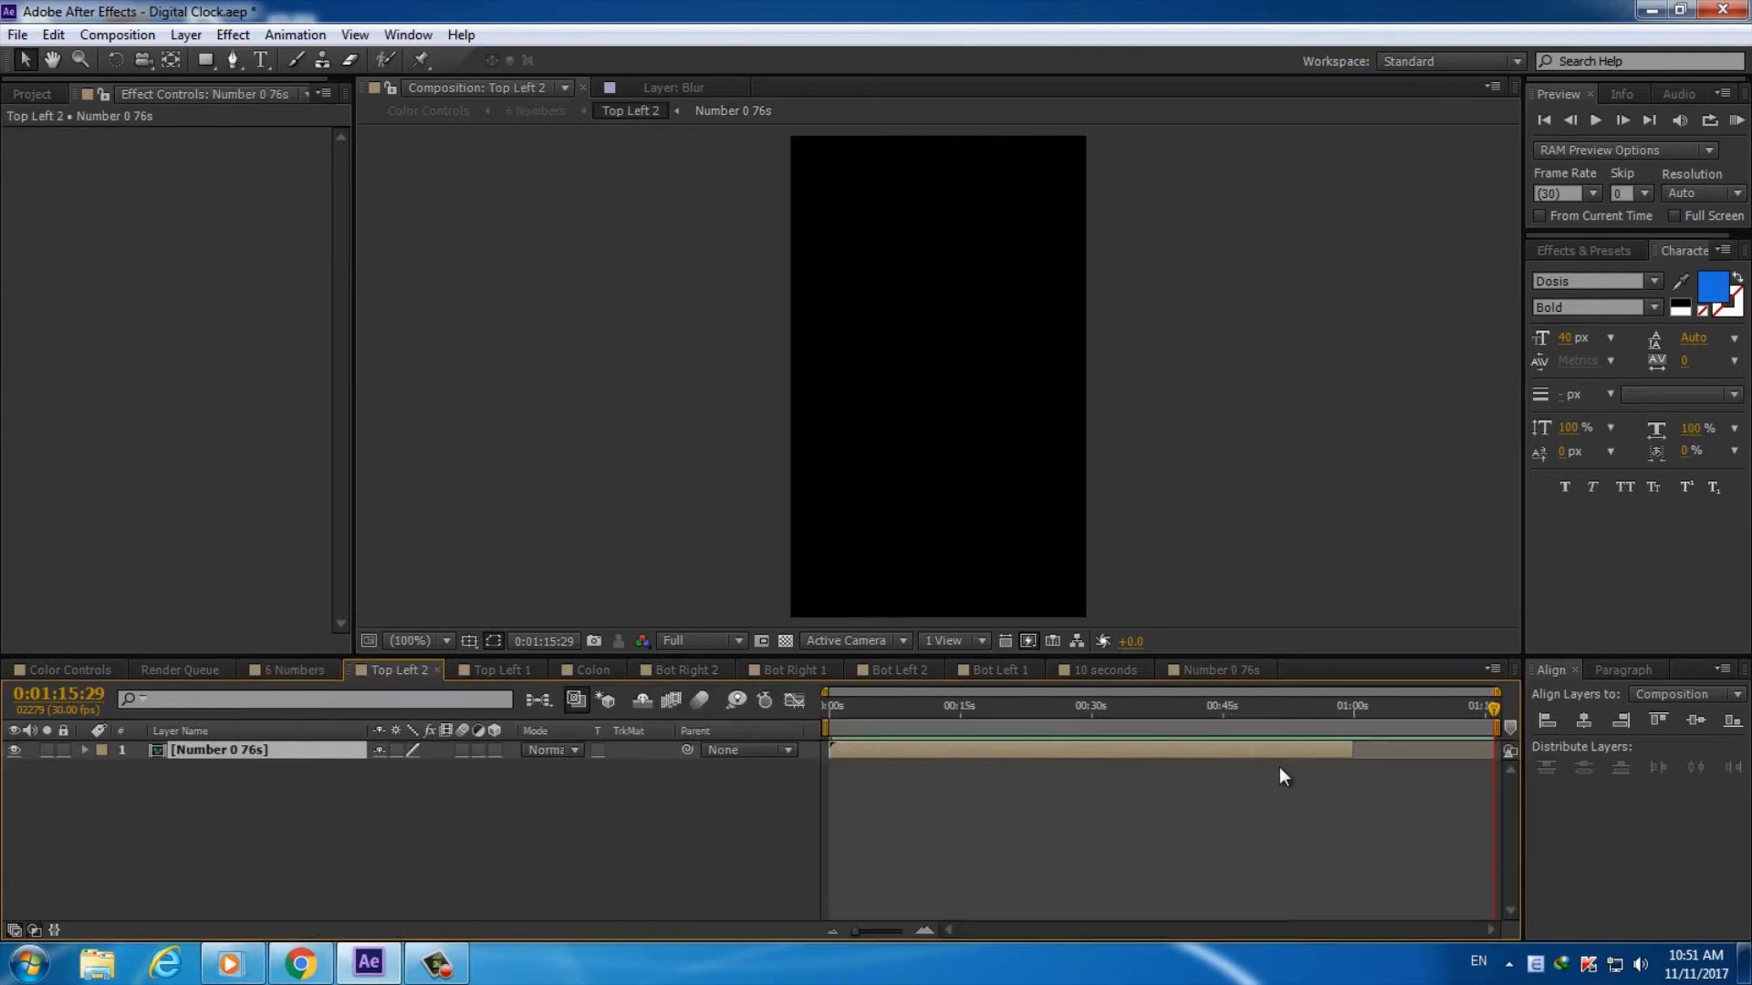
pyautogui.click(286, 672)
pyautogui.doubleClick(226, 751)
pyautogui.click(239, 749)
pyautogui.hotkey('ctrl', 'a')
pyautogui.press('Delete')
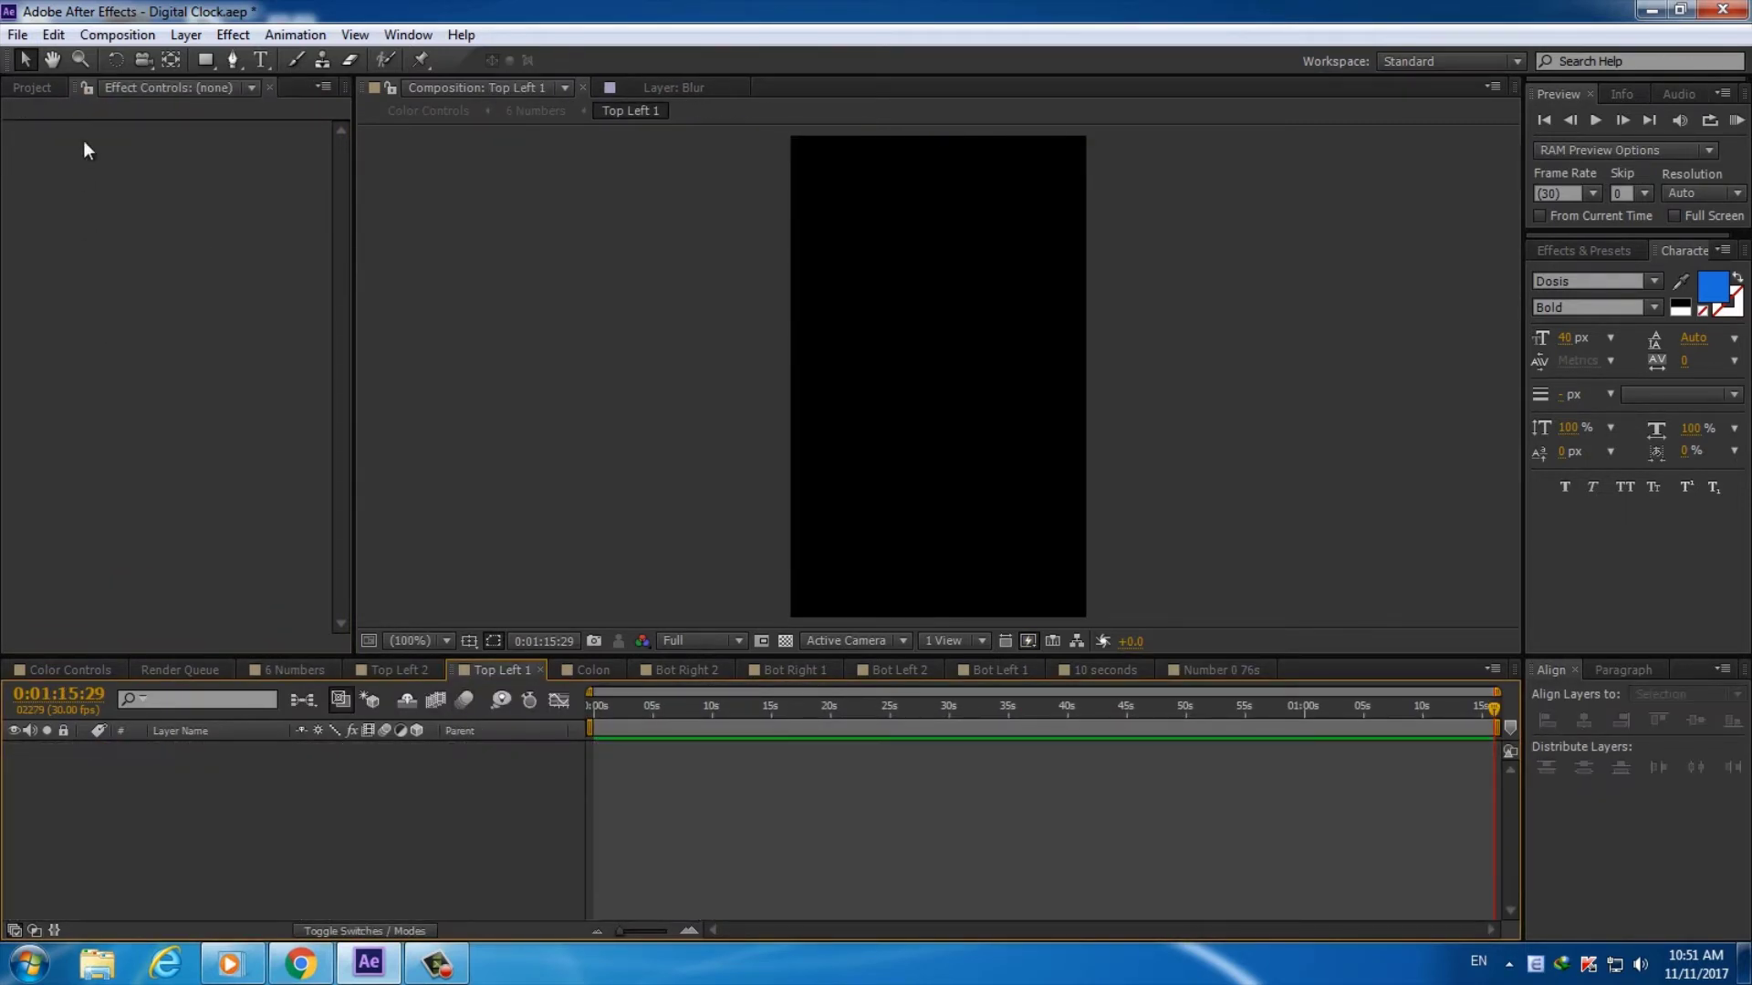
# Add Number 0 76s to Top Left 1 and preview the clock toward its end
pyautogui.click(32, 87)
pyautogui.scroll(-1, 337, 522)
pyautogui.moveTo(137, 620); pyautogui.dragTo(158, 785)
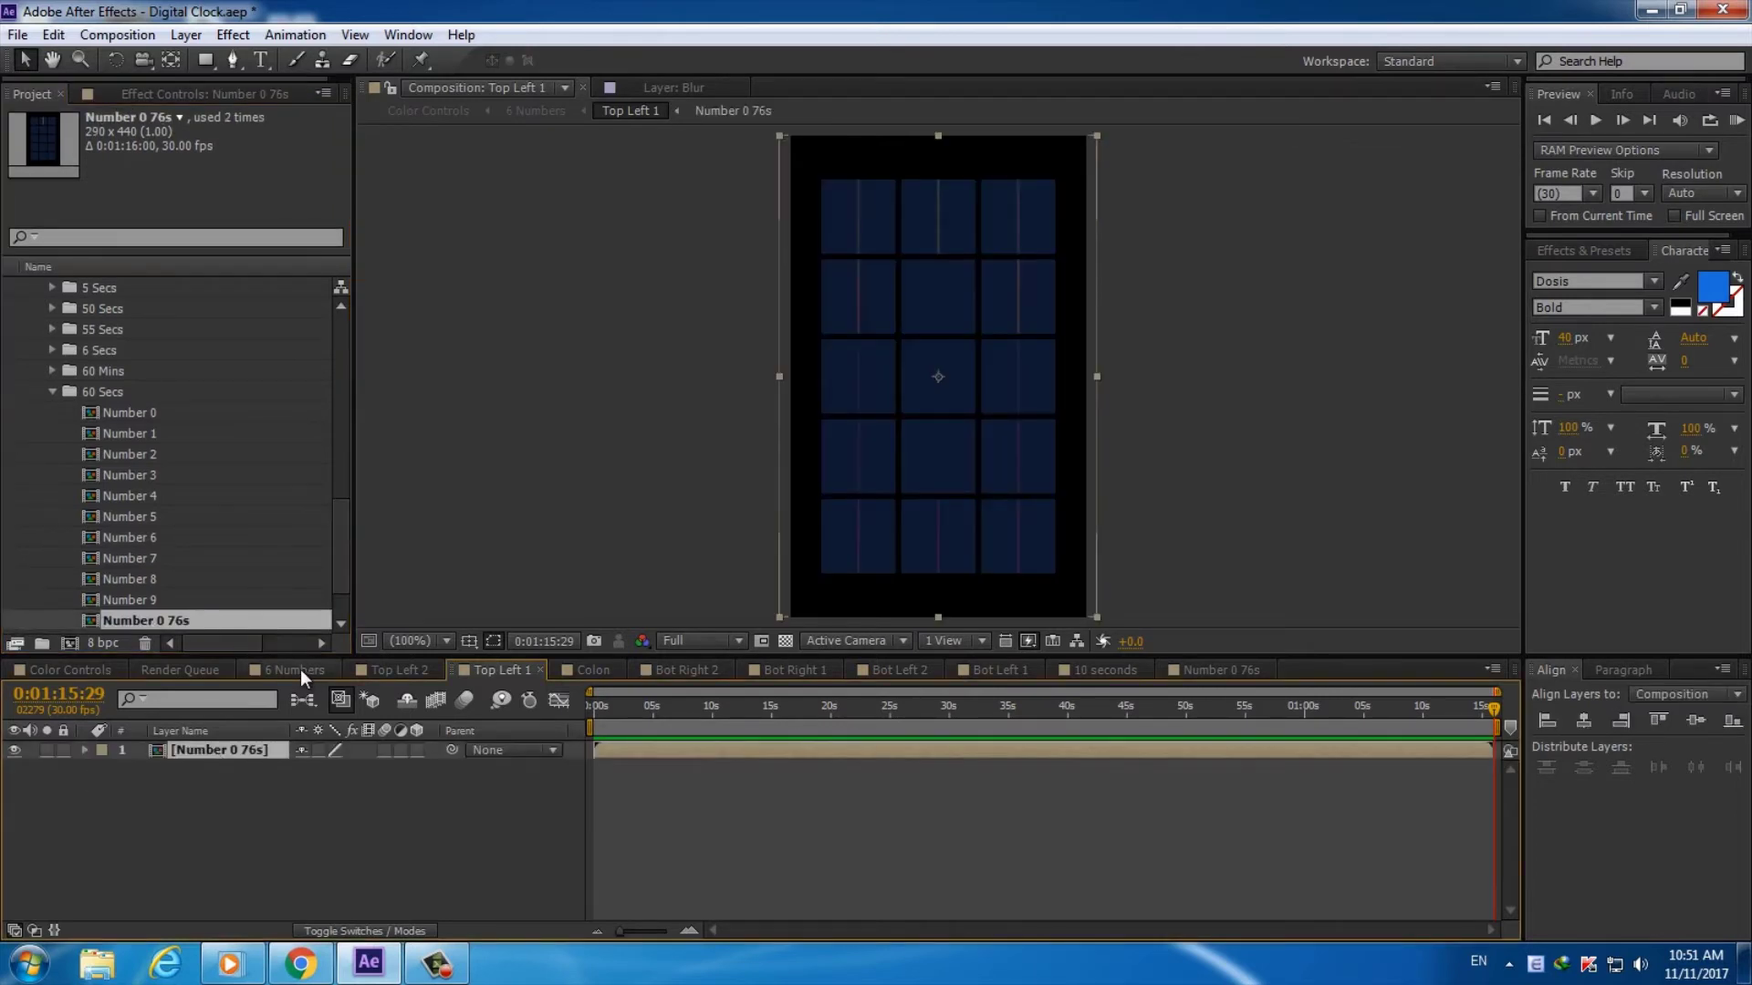
pyautogui.click(294, 670)
pyautogui.moveTo(638, 707)
pyautogui.mouseDown()
pyautogui.moveTo(1383, 695)
pyautogui.moveTo(1416, 719)
pyautogui.moveTo(1481, 719)
pyautogui.mouseUp()
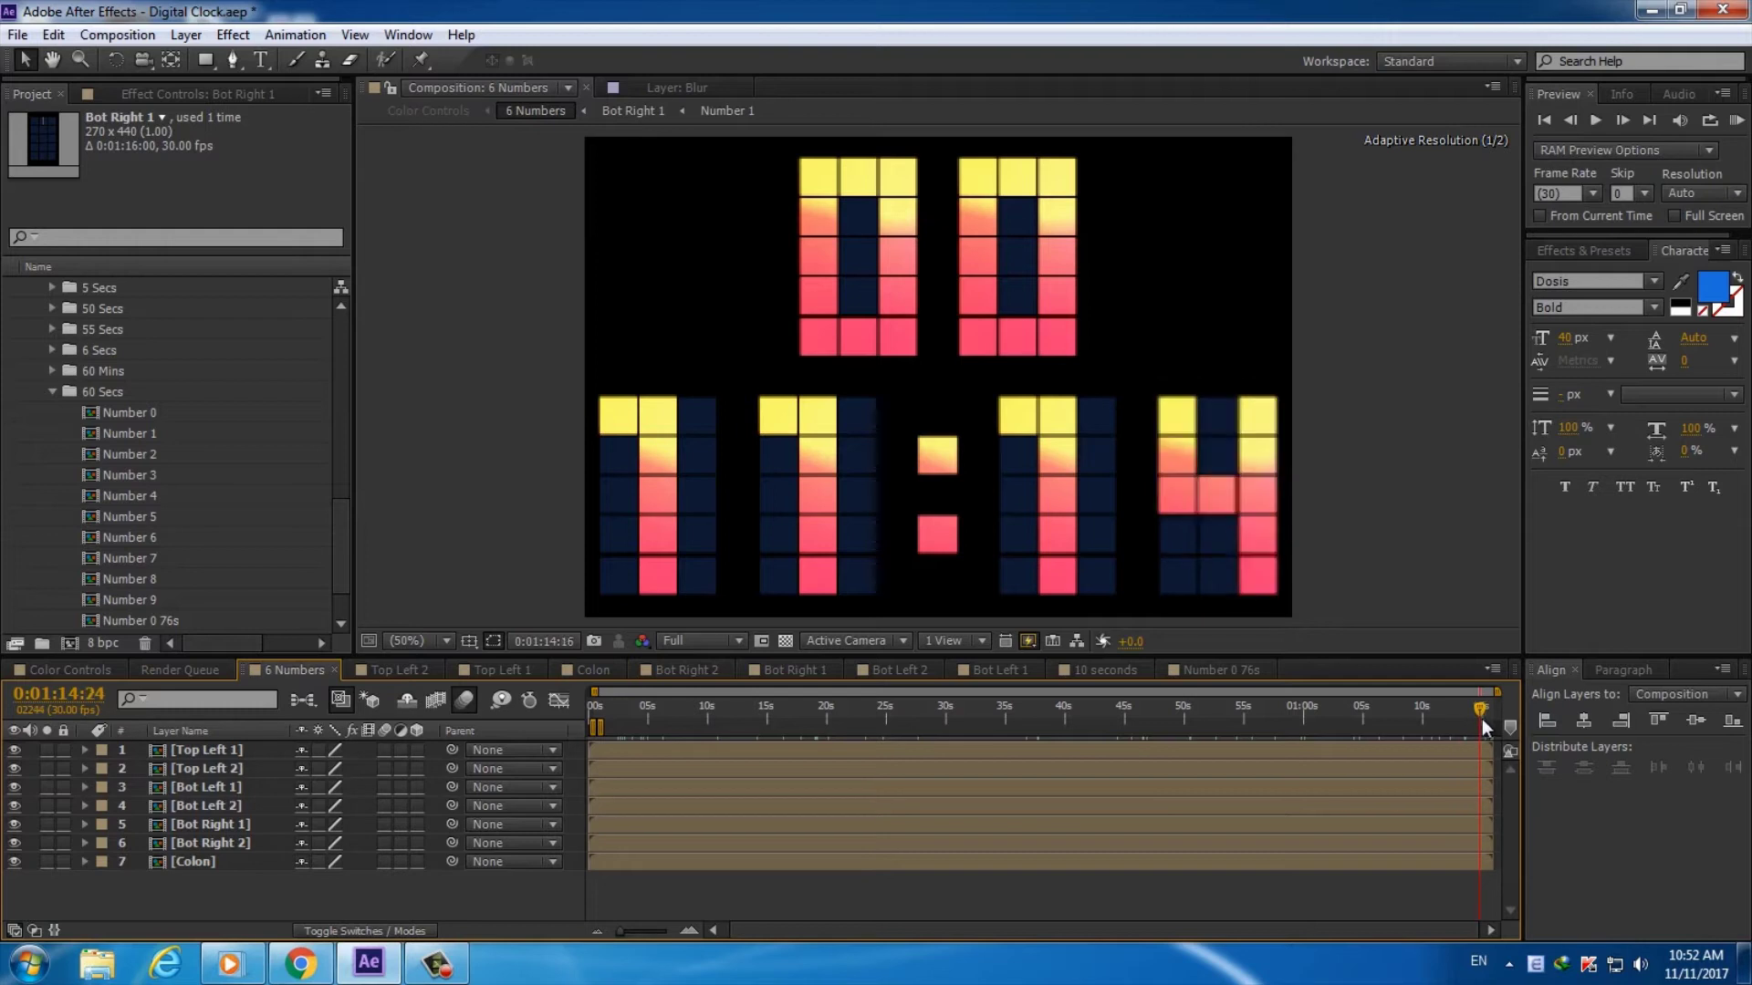
# Change the Color Controls composition duration from 1:15 to 0:02:00:00
pyautogui.click(71, 670)
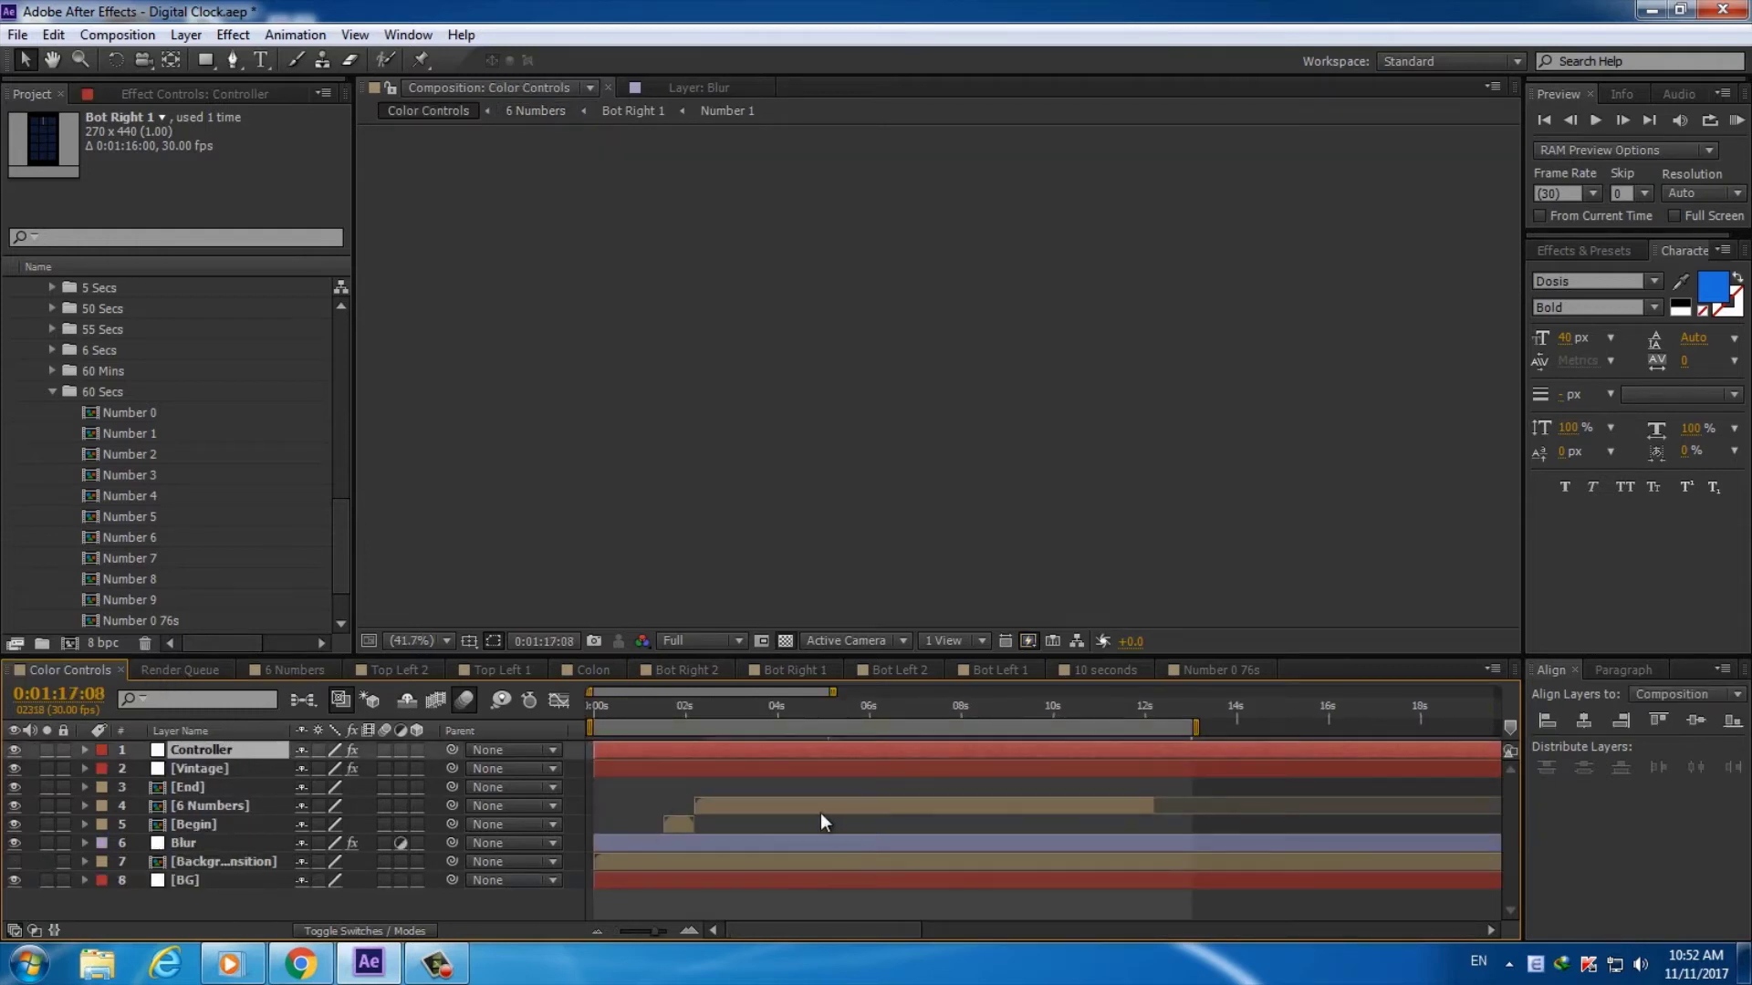
pyautogui.click(896, 722)
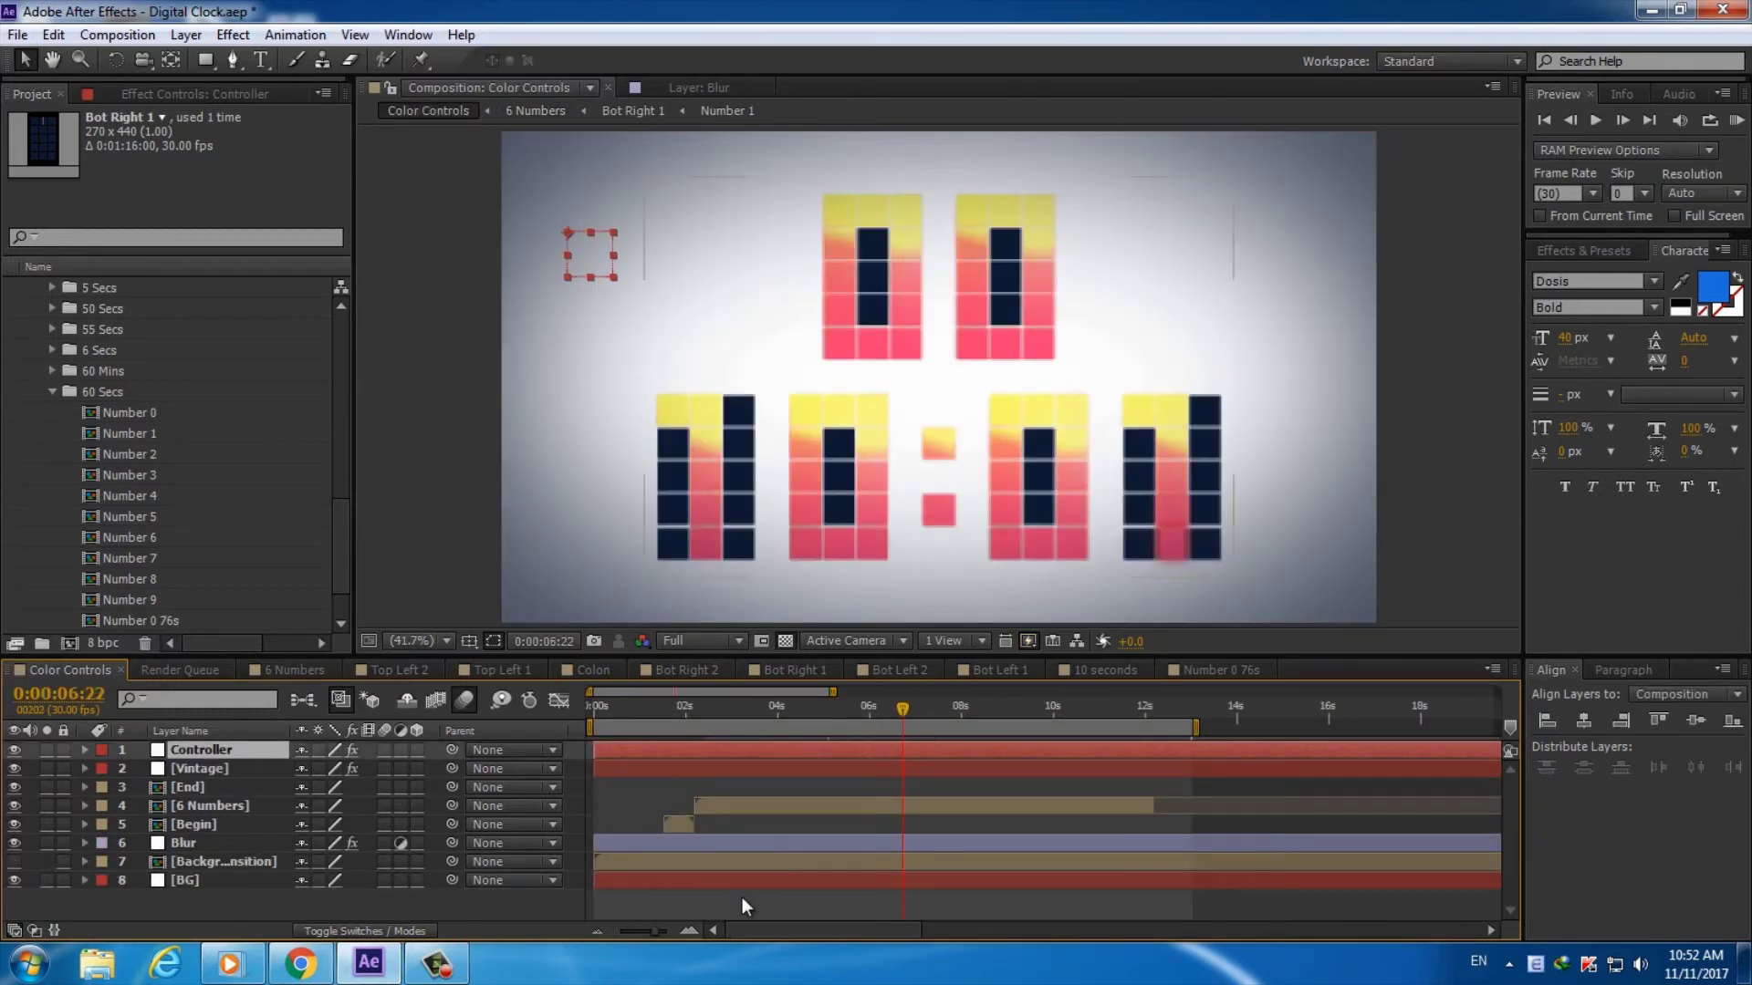
pyautogui.click(601, 931)
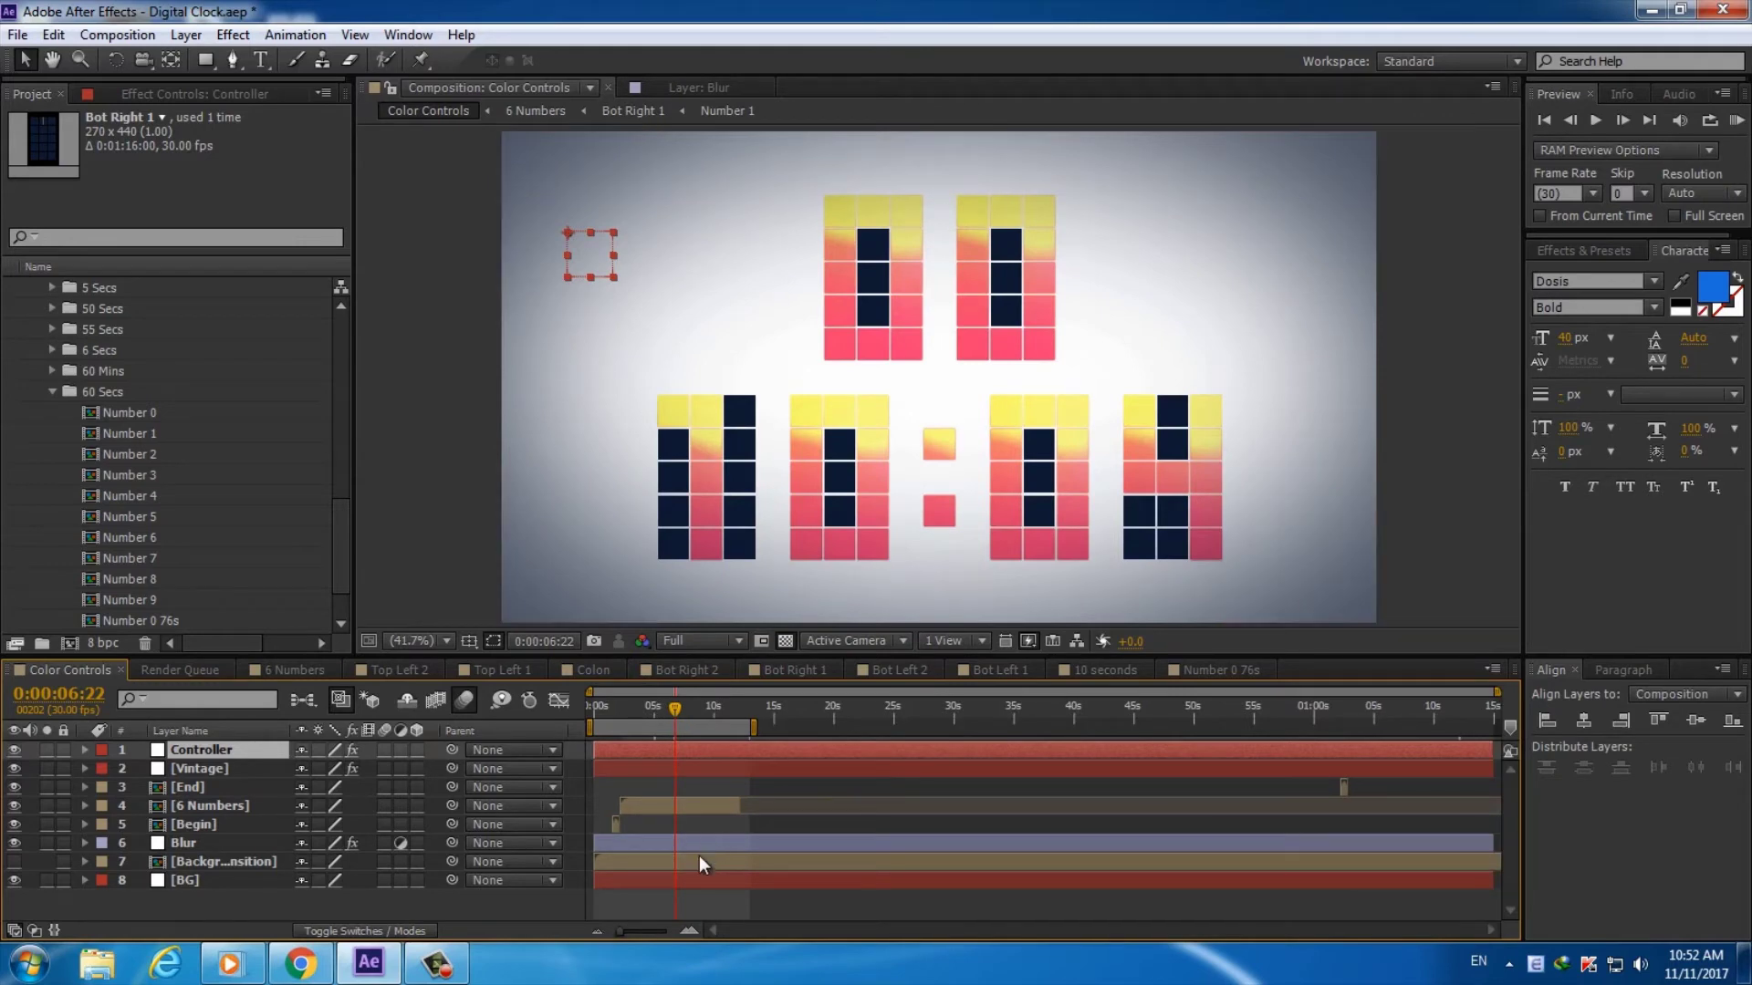
pyautogui.click(117, 35)
pyautogui.click(157, 93)
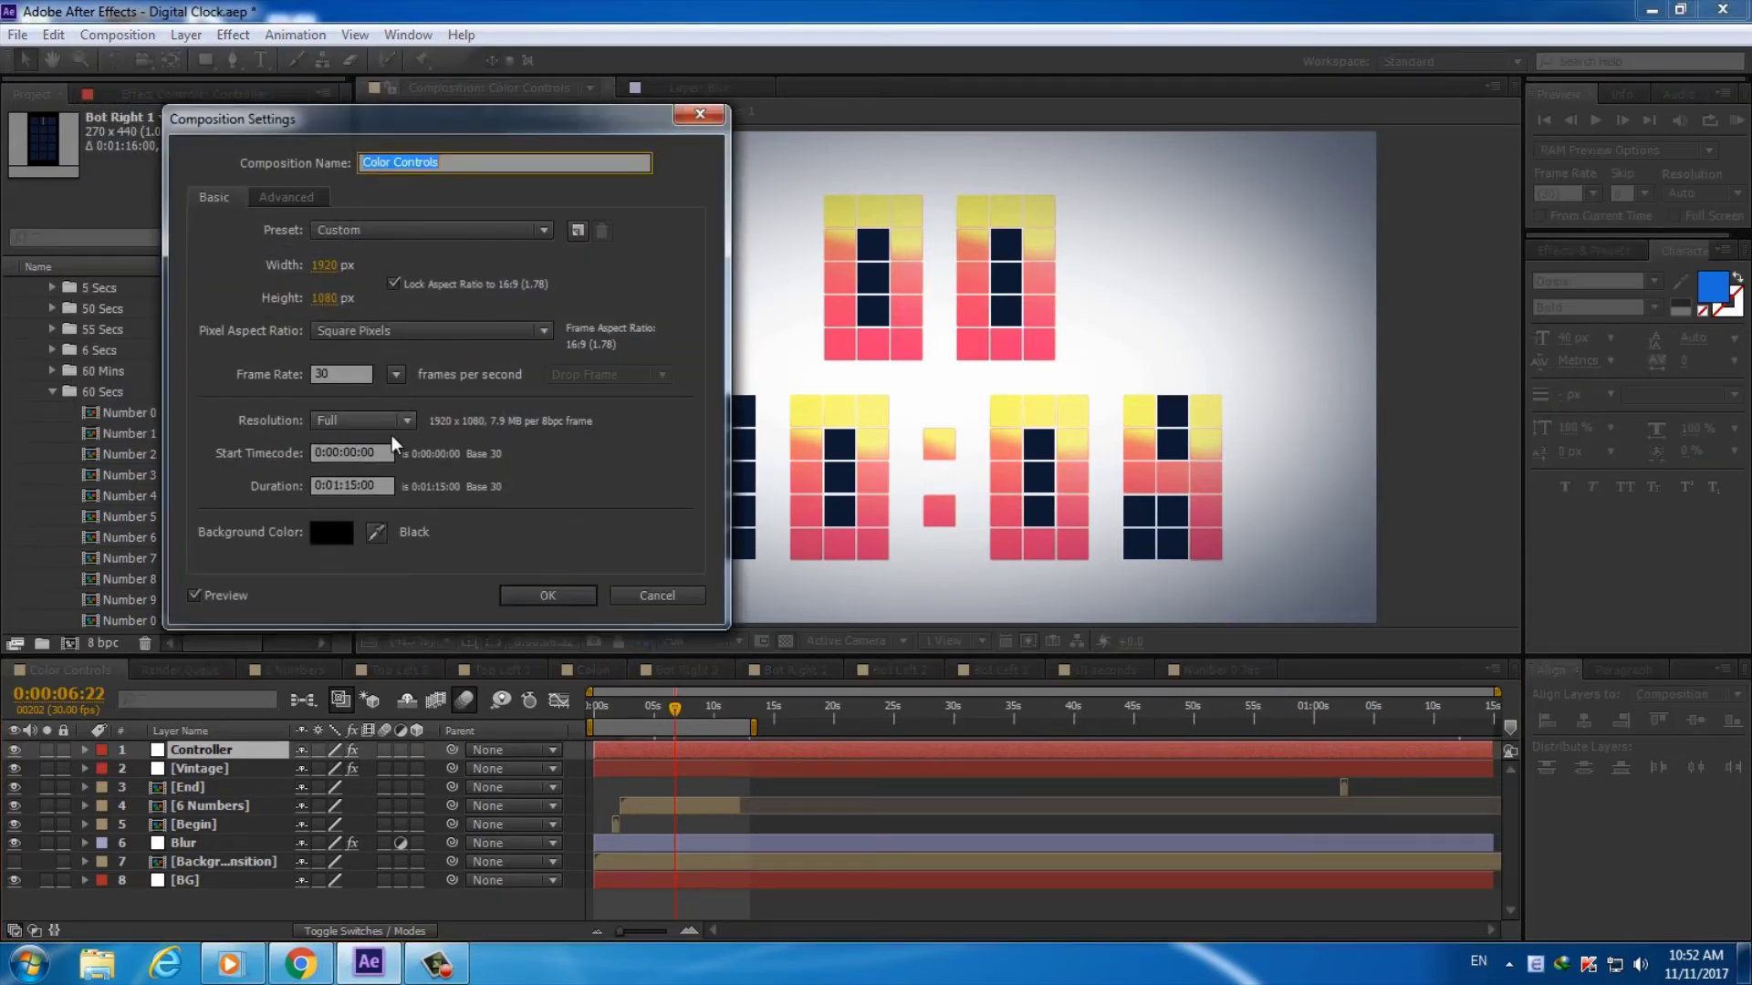
pyautogui.click(355, 485)
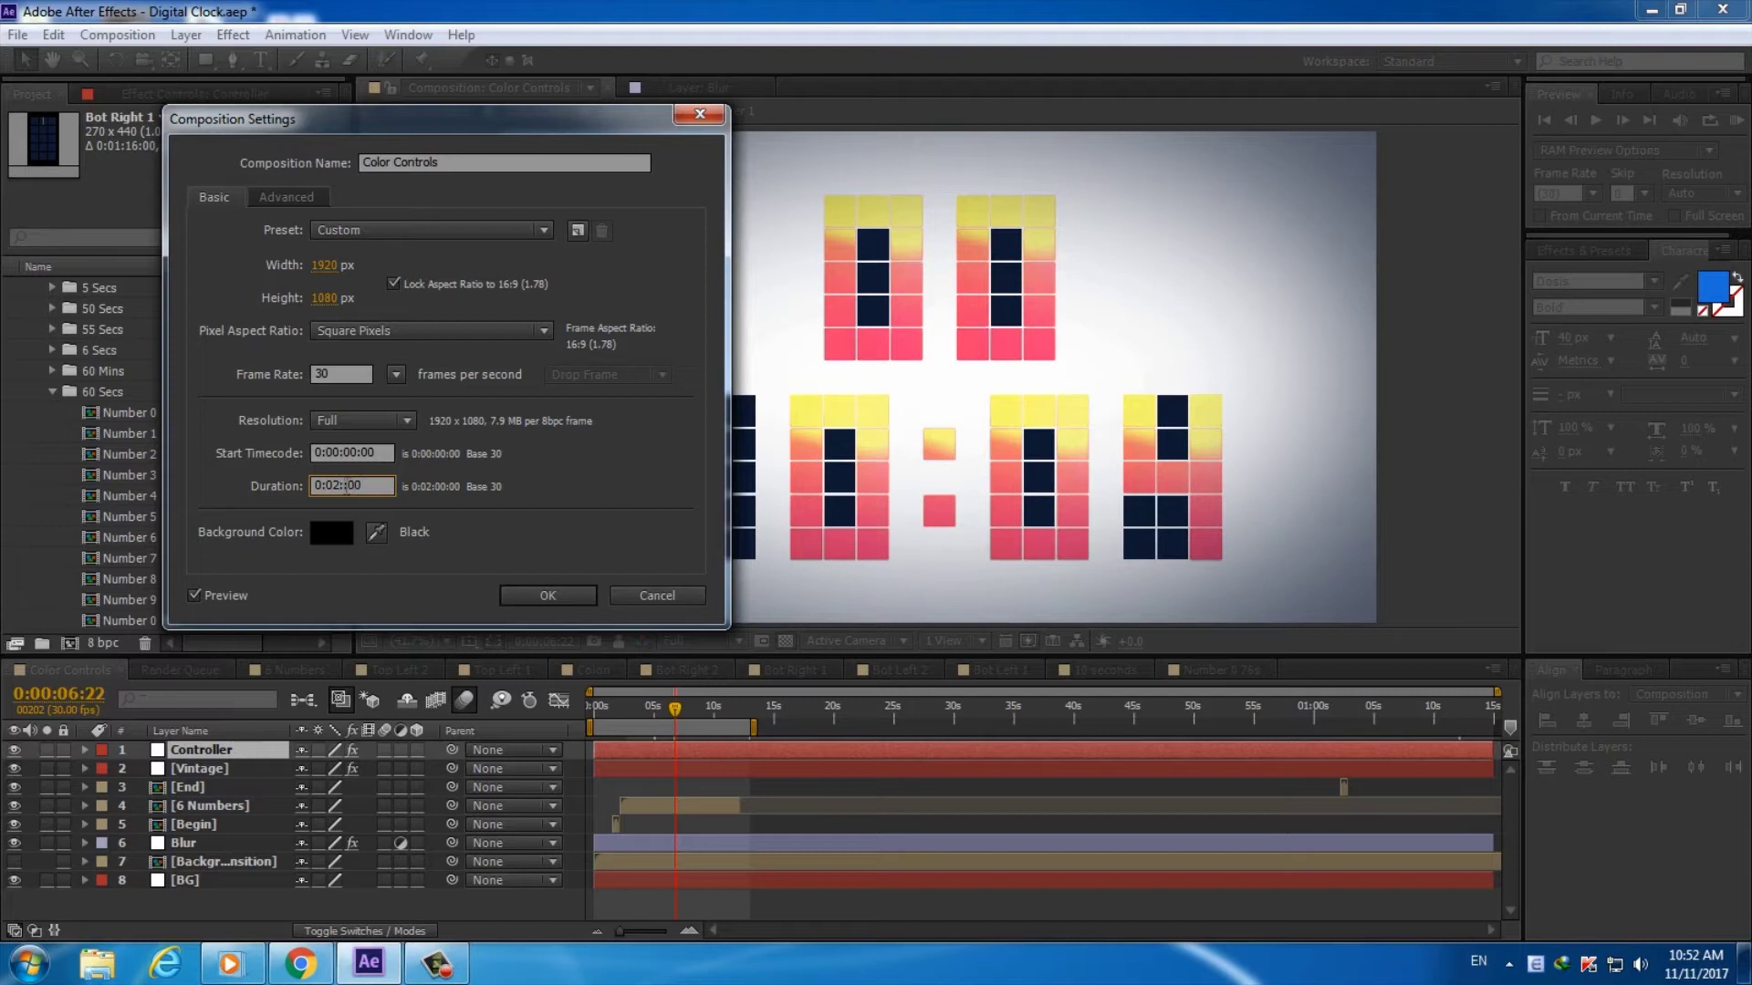
pyautogui.write('00')
pyautogui.press('Return')
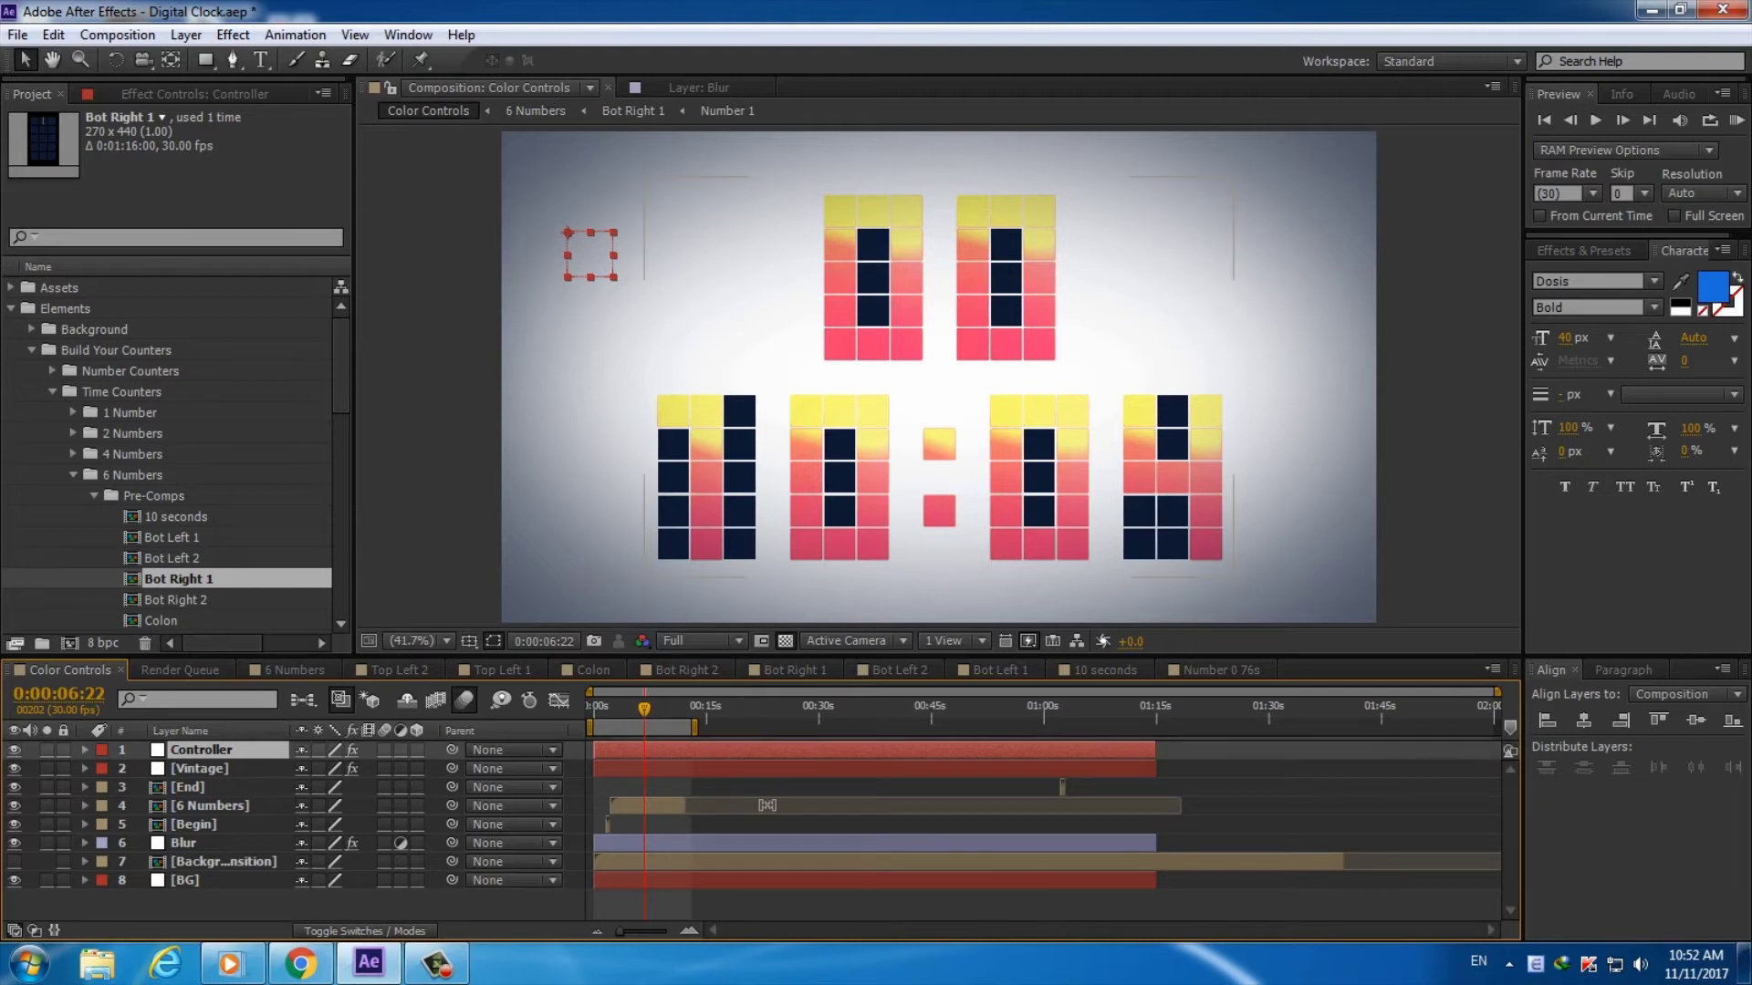
# Stretch the 6 Numbers, Controller, Vintage, Blur, BG and Background Transition layers to the two-minute end
pyautogui.moveTo(685, 807); pyautogui.dragTo(1228, 806)
pyautogui.click(1109, 765)
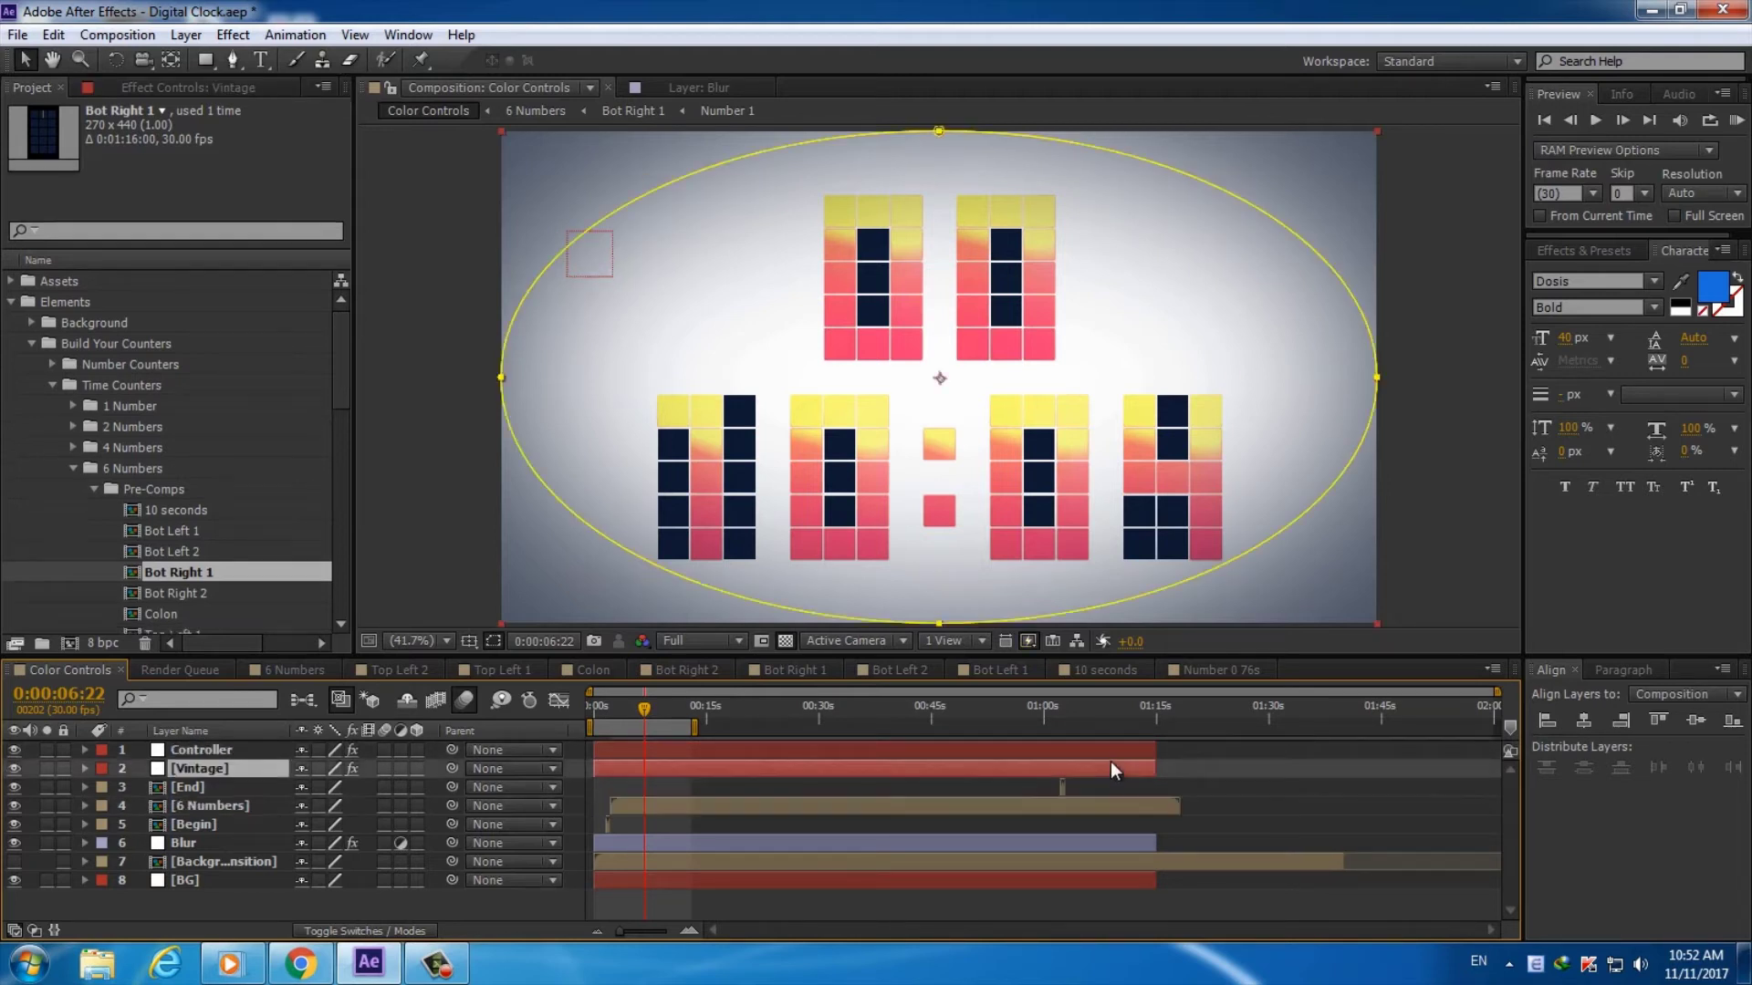
pyautogui.keyDown('shift'); pyautogui.click(1111, 750); pyautogui.keyUp('shift')
pyautogui.keyDown('ctrl'); pyautogui.click(1122, 845); pyautogui.keyUp('ctrl')
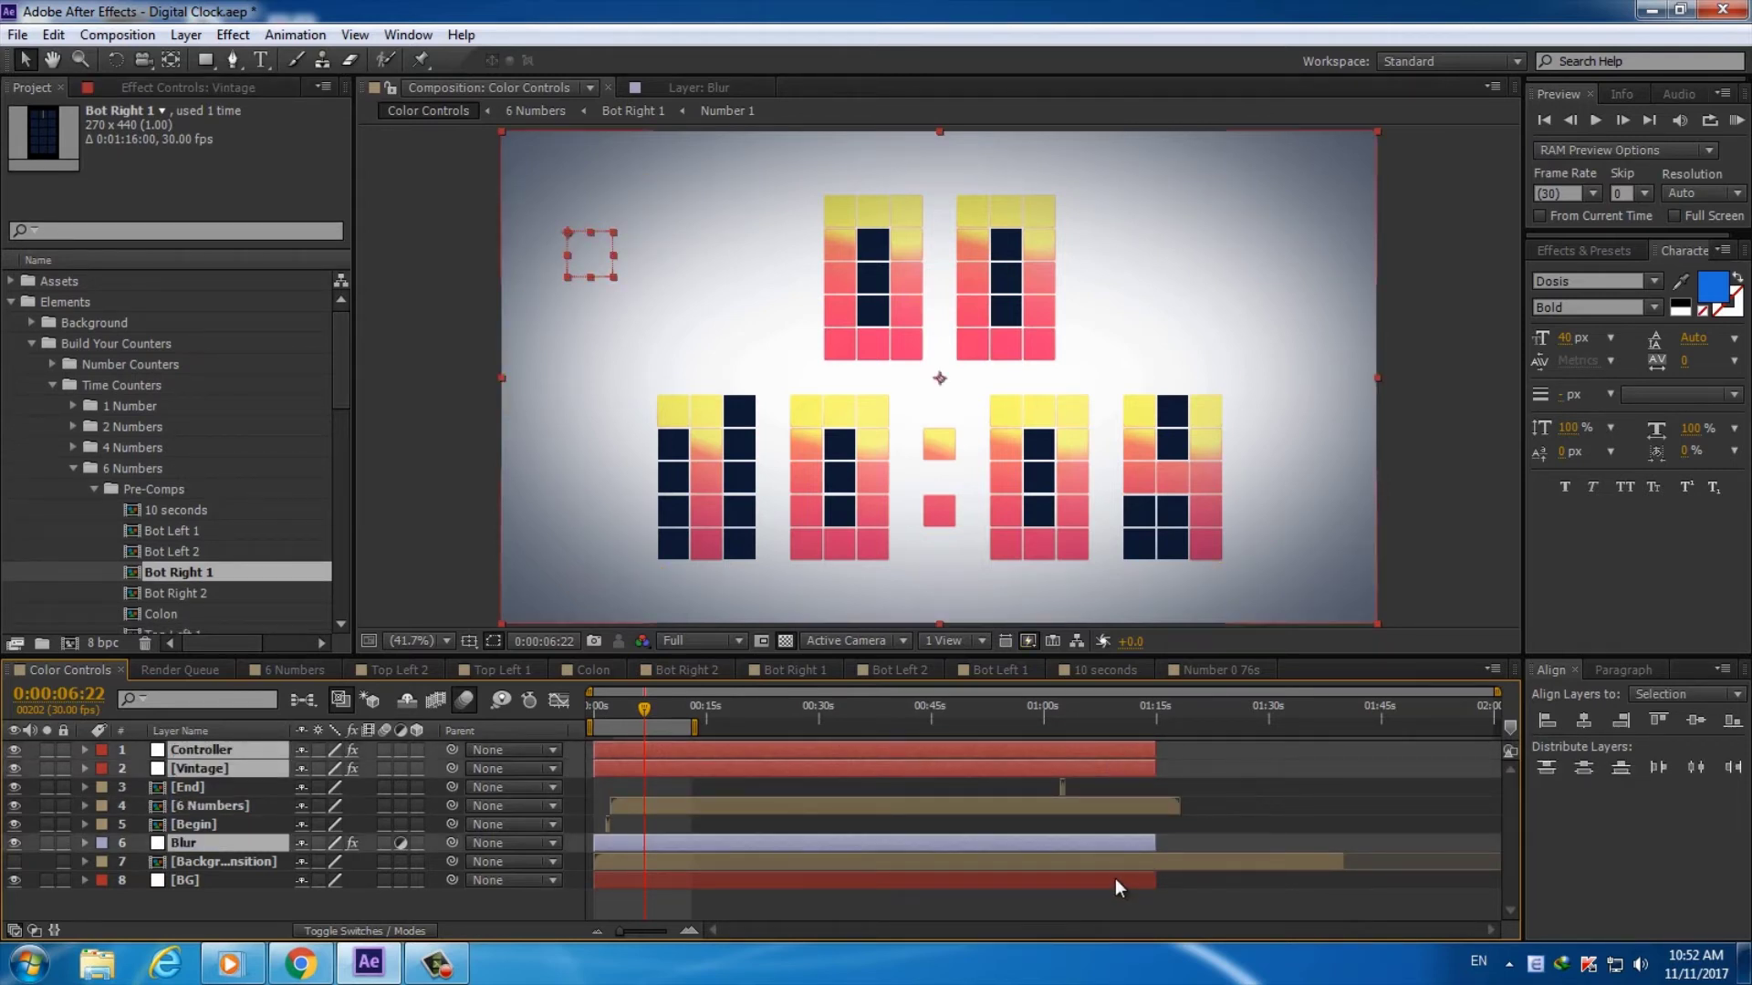
pyautogui.keyDown('ctrl'); pyautogui.click(1114, 879); pyautogui.keyUp('ctrl')
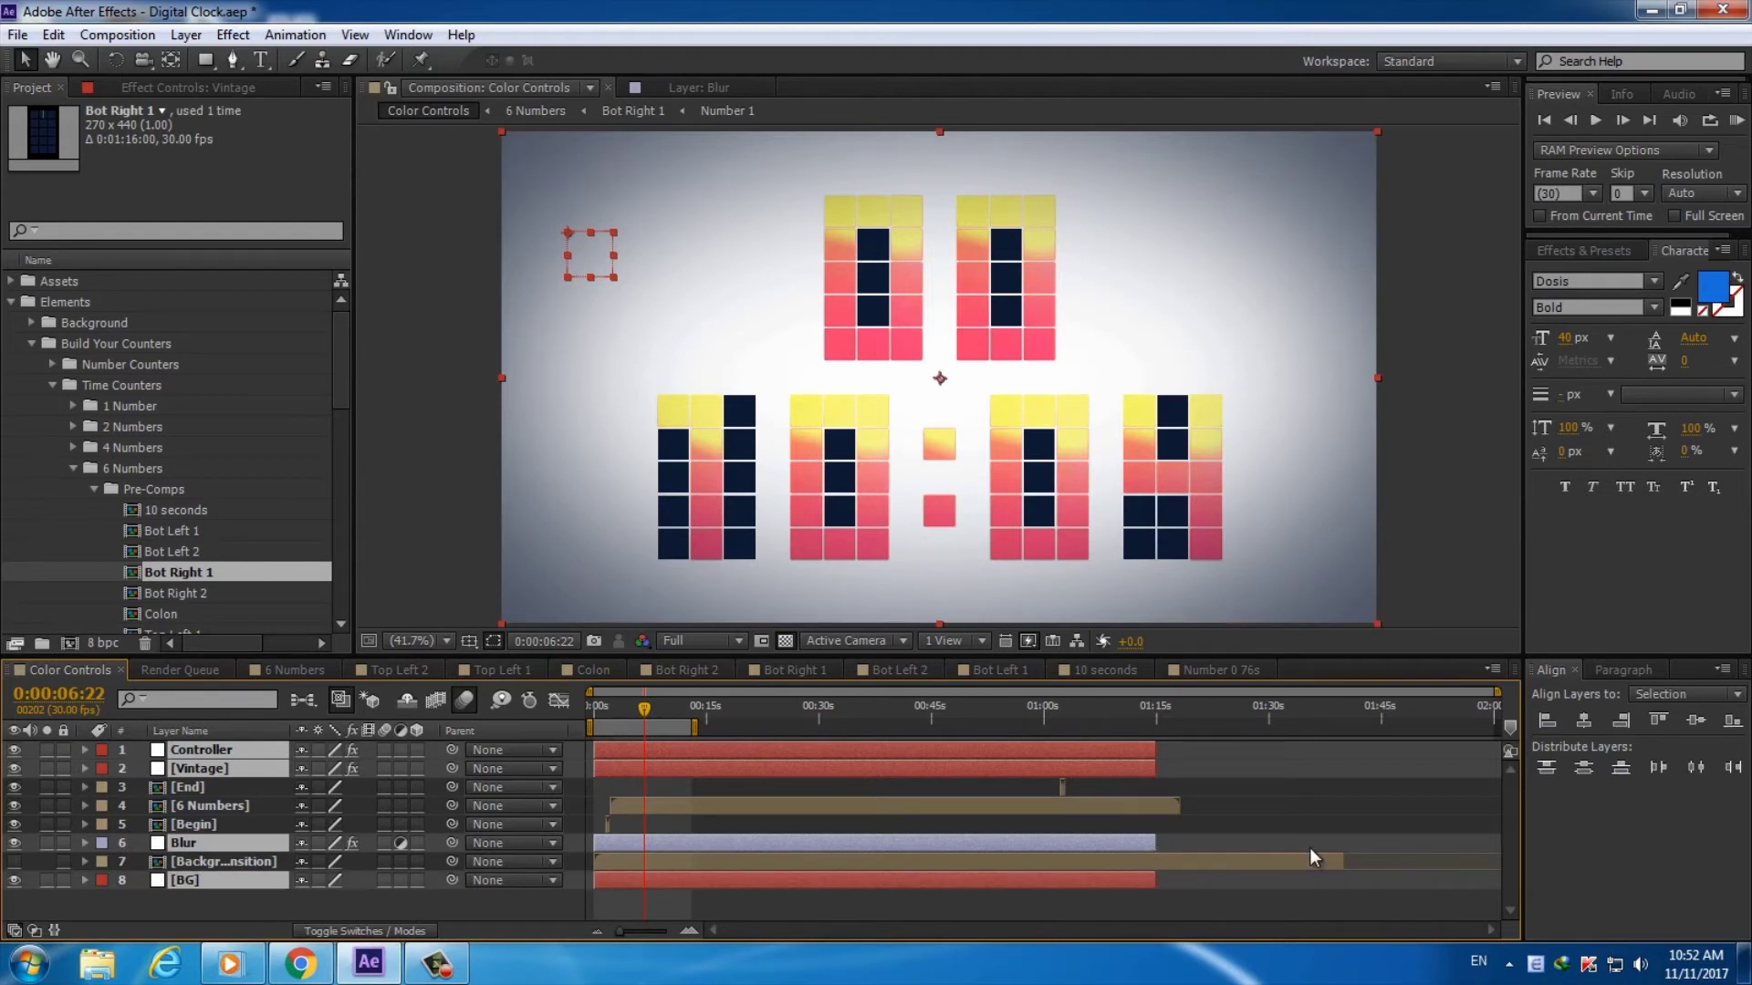
pyautogui.moveTo(1310, 846); pyautogui.dragTo(1487, 843)
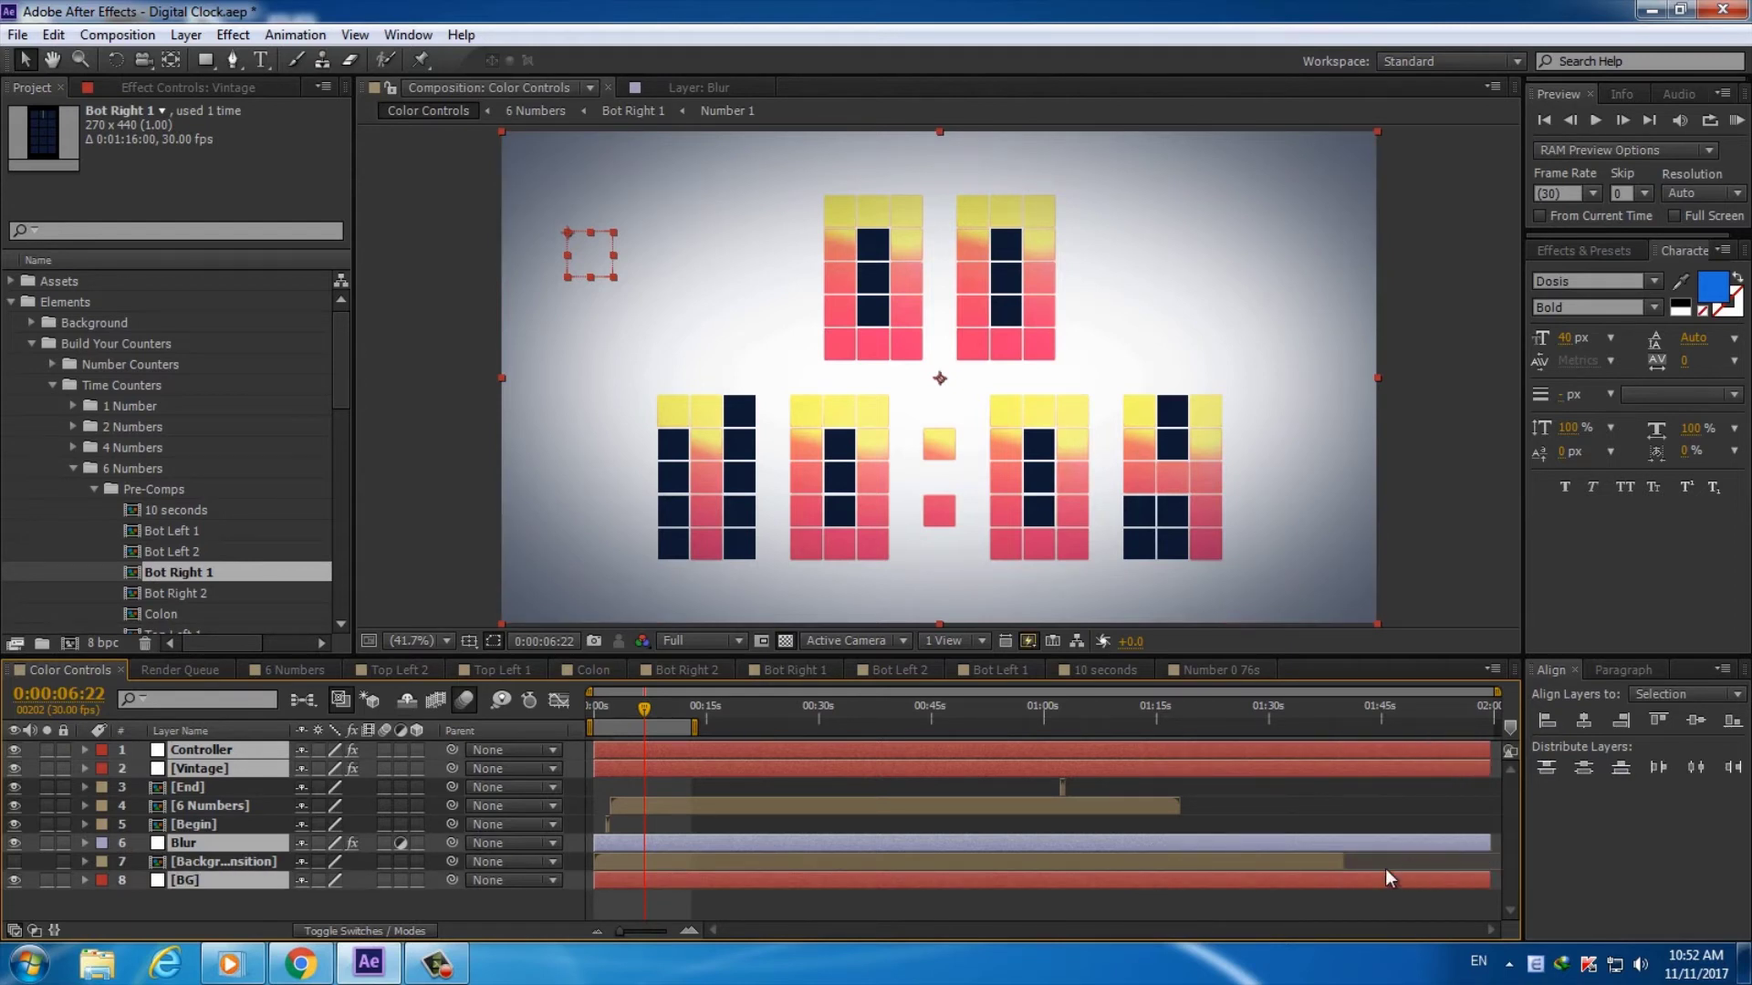
pyautogui.moveTo(1373, 860); pyautogui.dragTo(1489, 860)
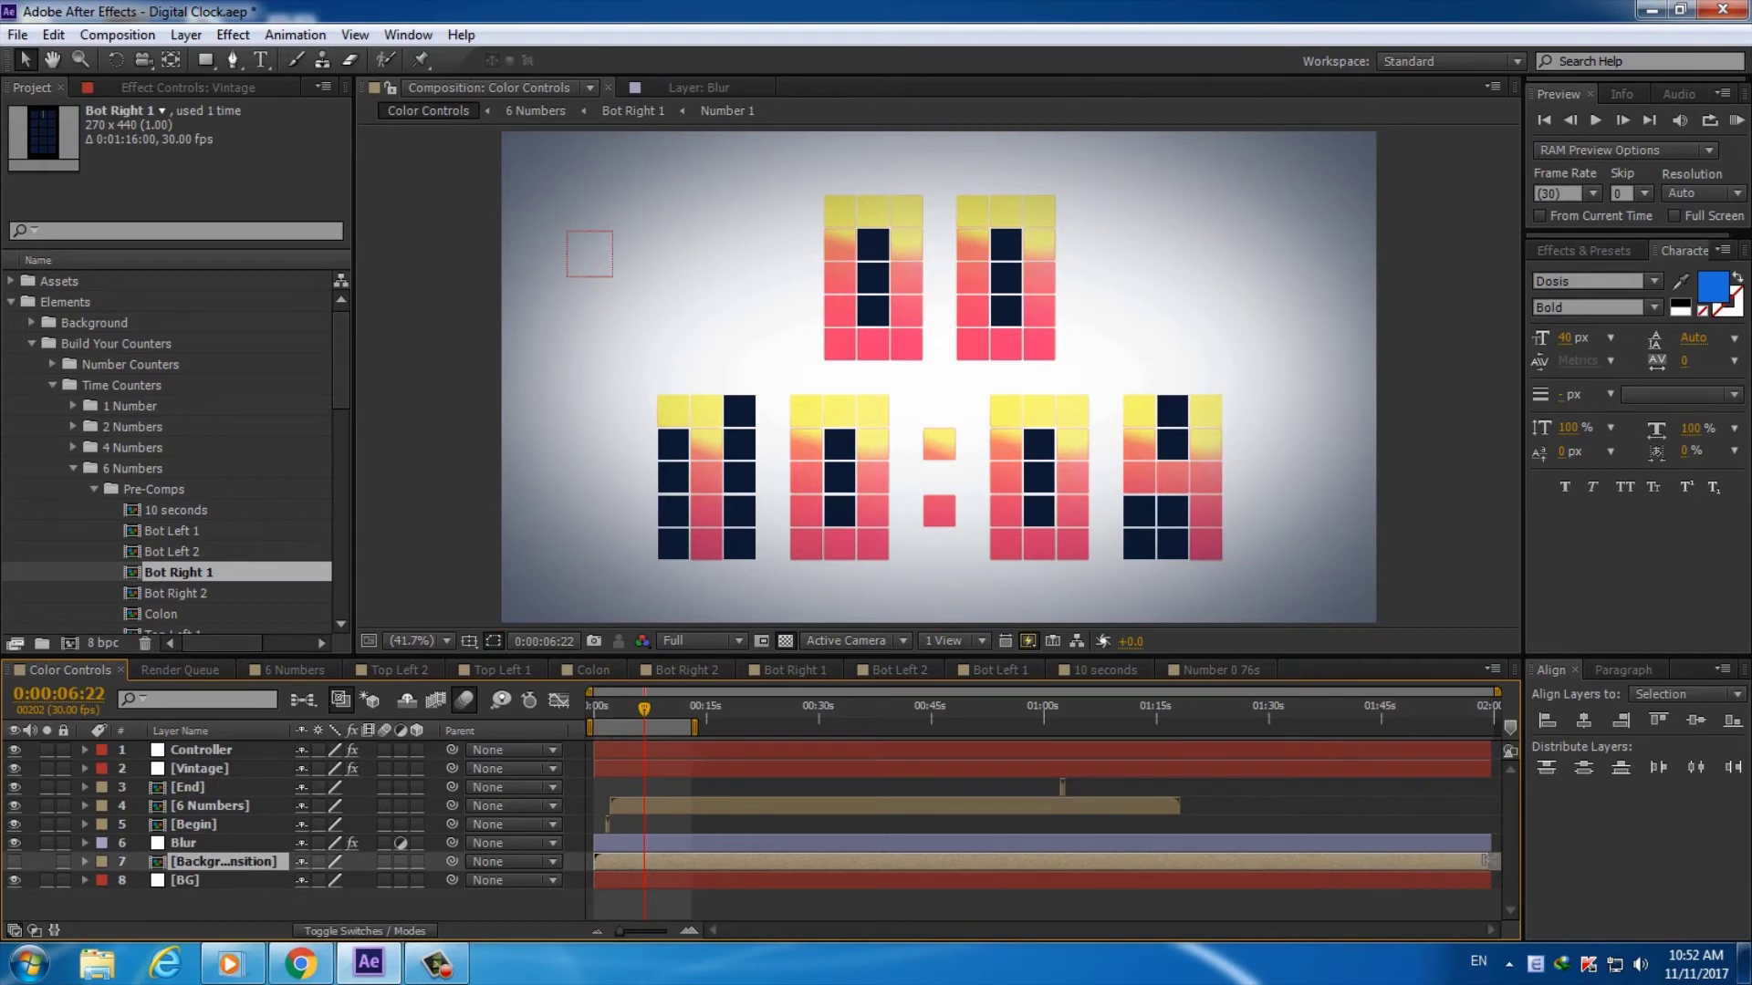
pyautogui.click(735, 808)
pyautogui.click(605, 710)
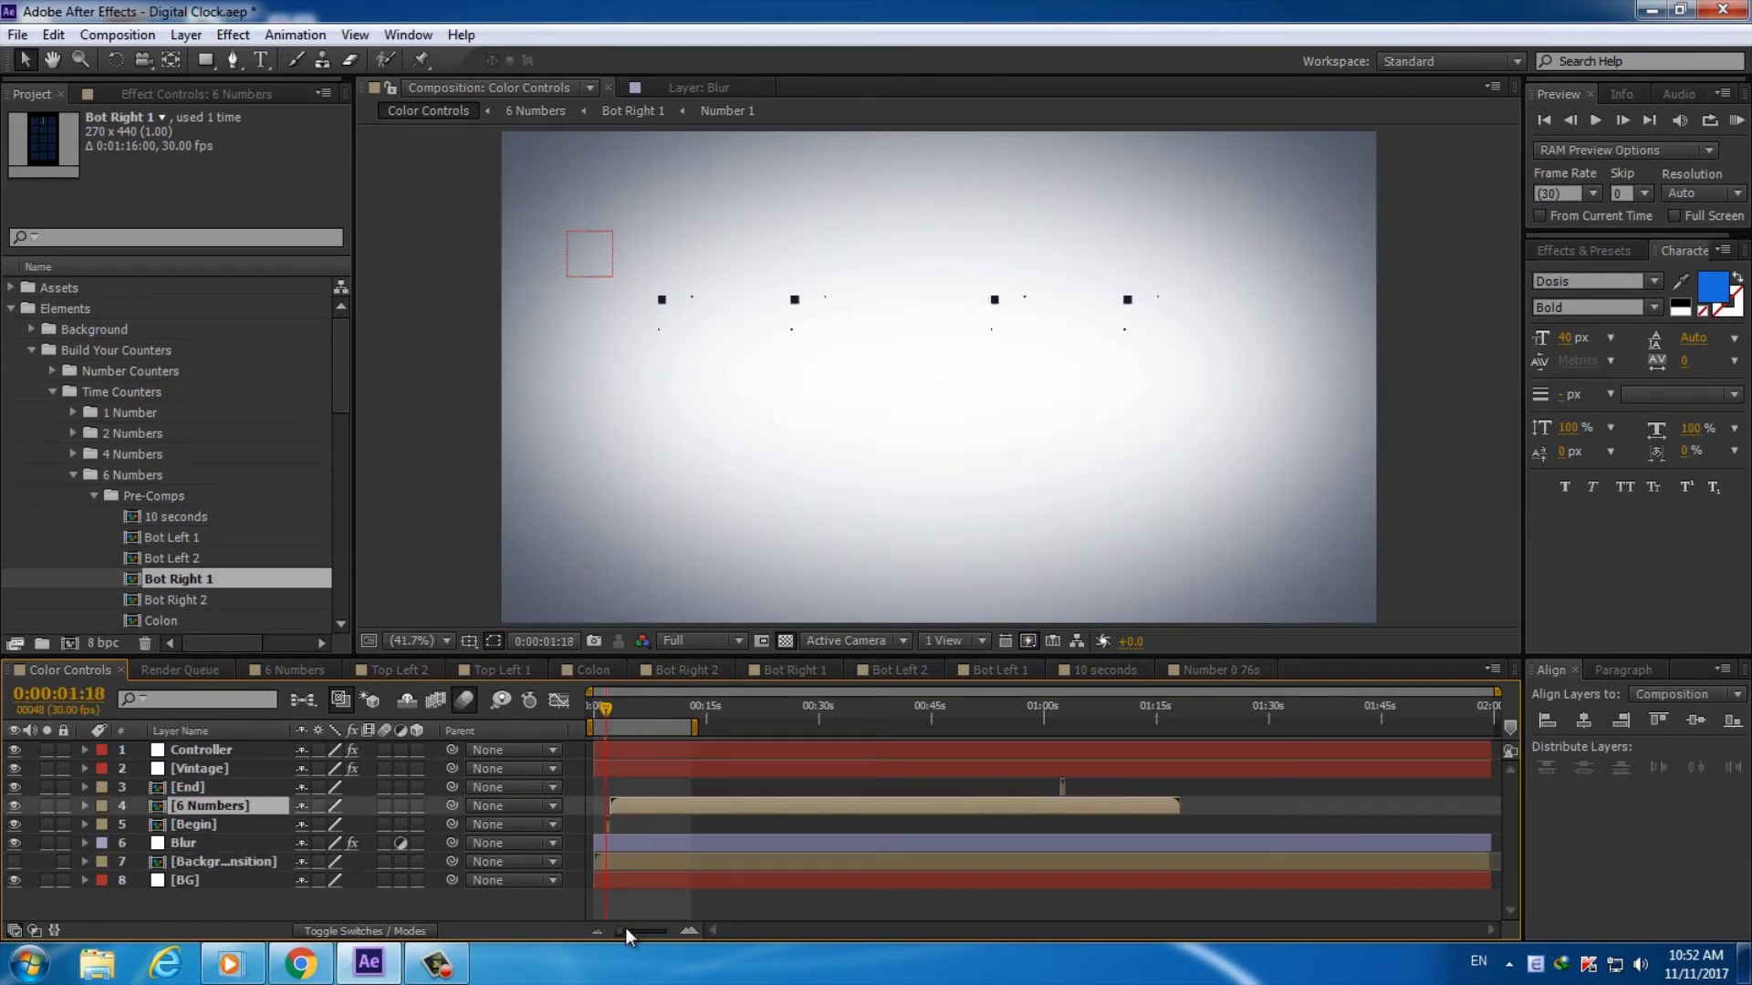
# Find the Begin and End comps under Background Marks > 6 Number Marks in the project
pyautogui.moveTo(622, 930); pyautogui.dragTo(666, 930)
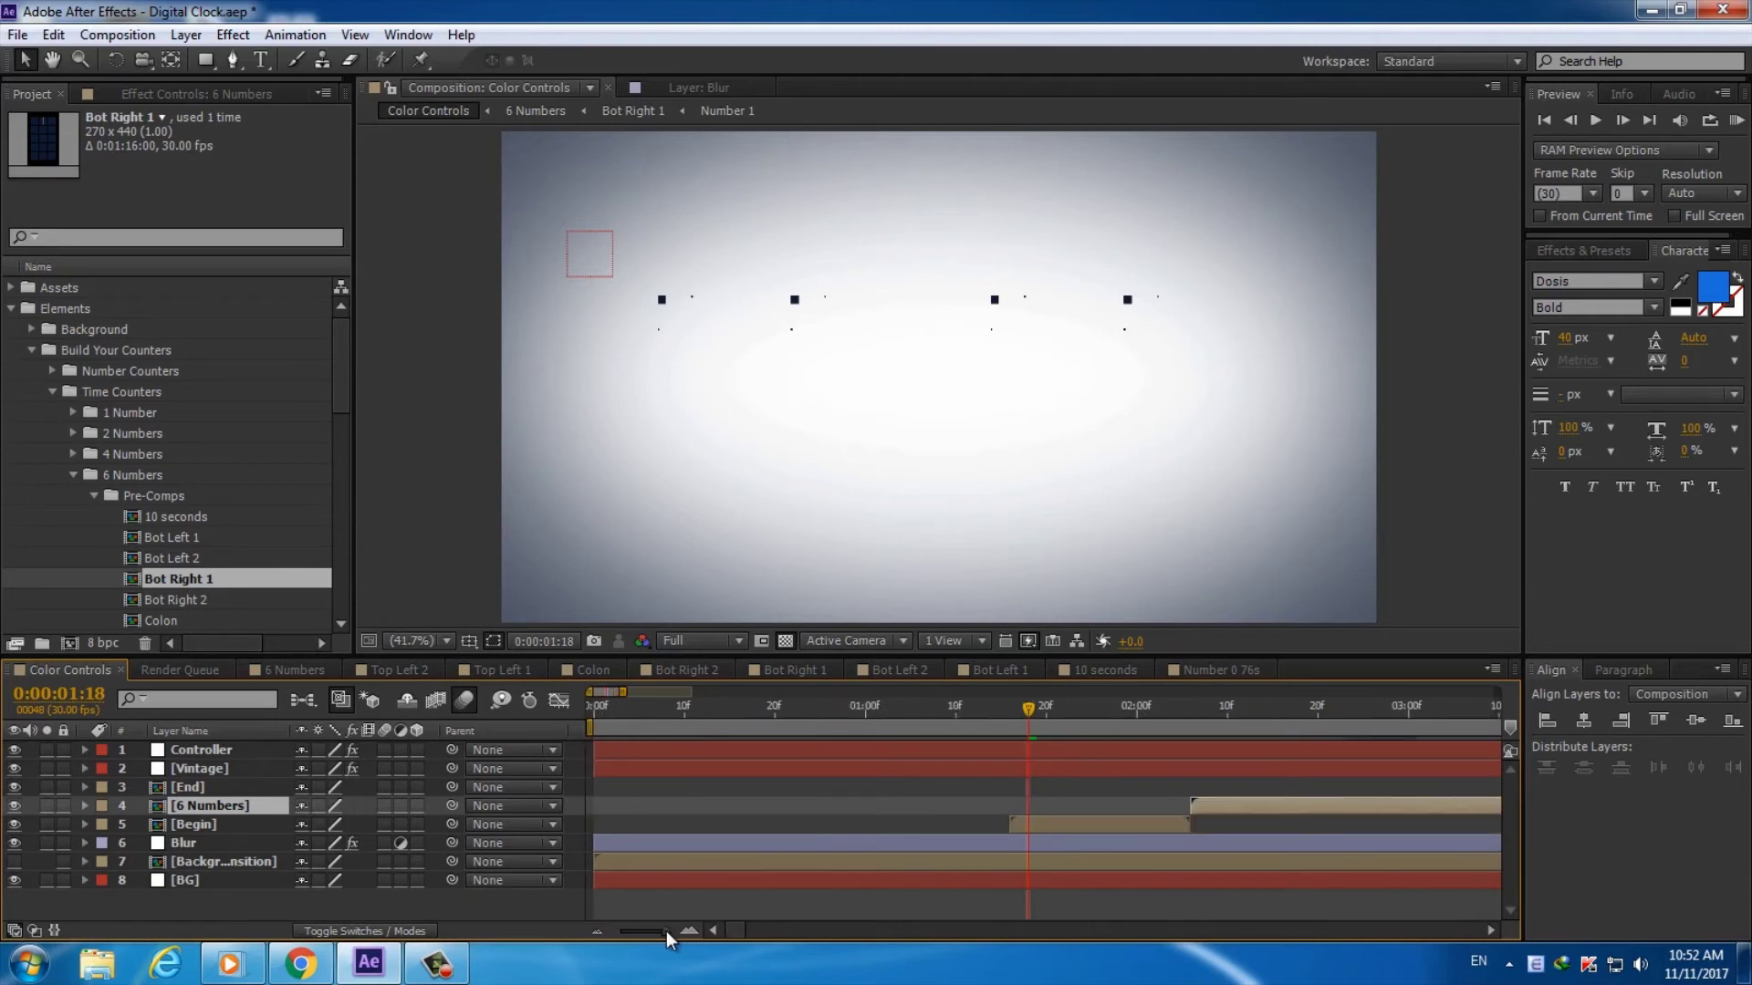
pyautogui.click(1049, 825)
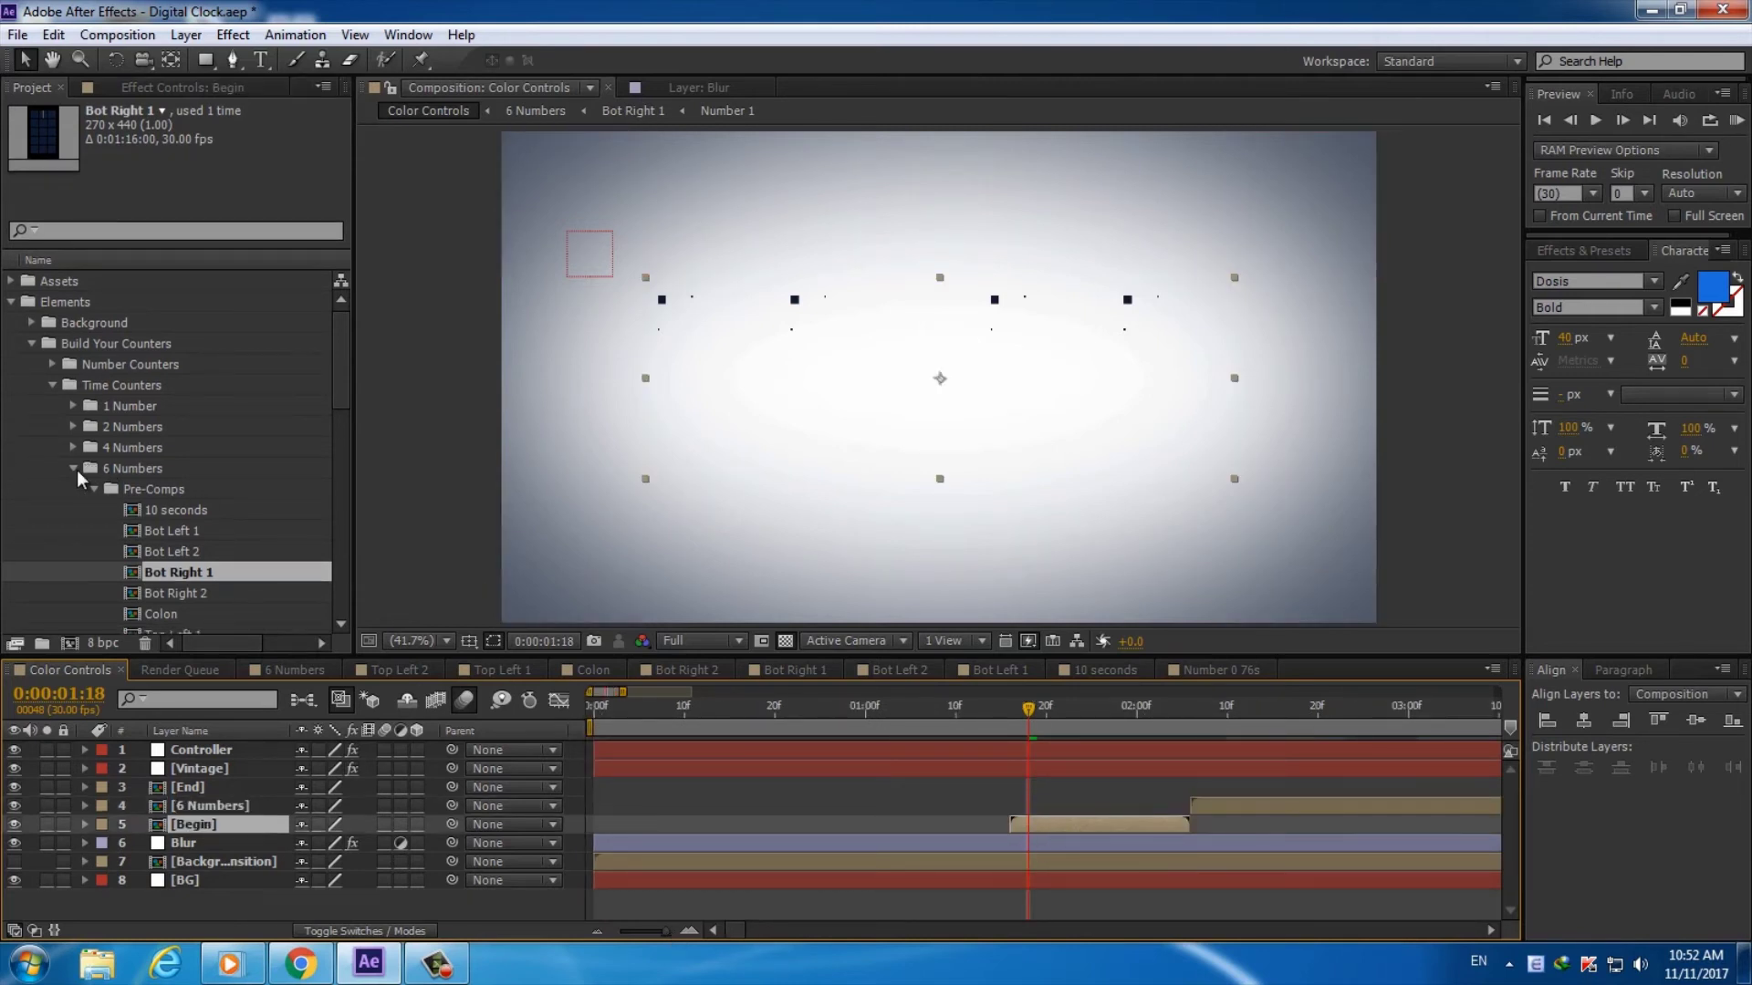
pyautogui.click(30, 343)
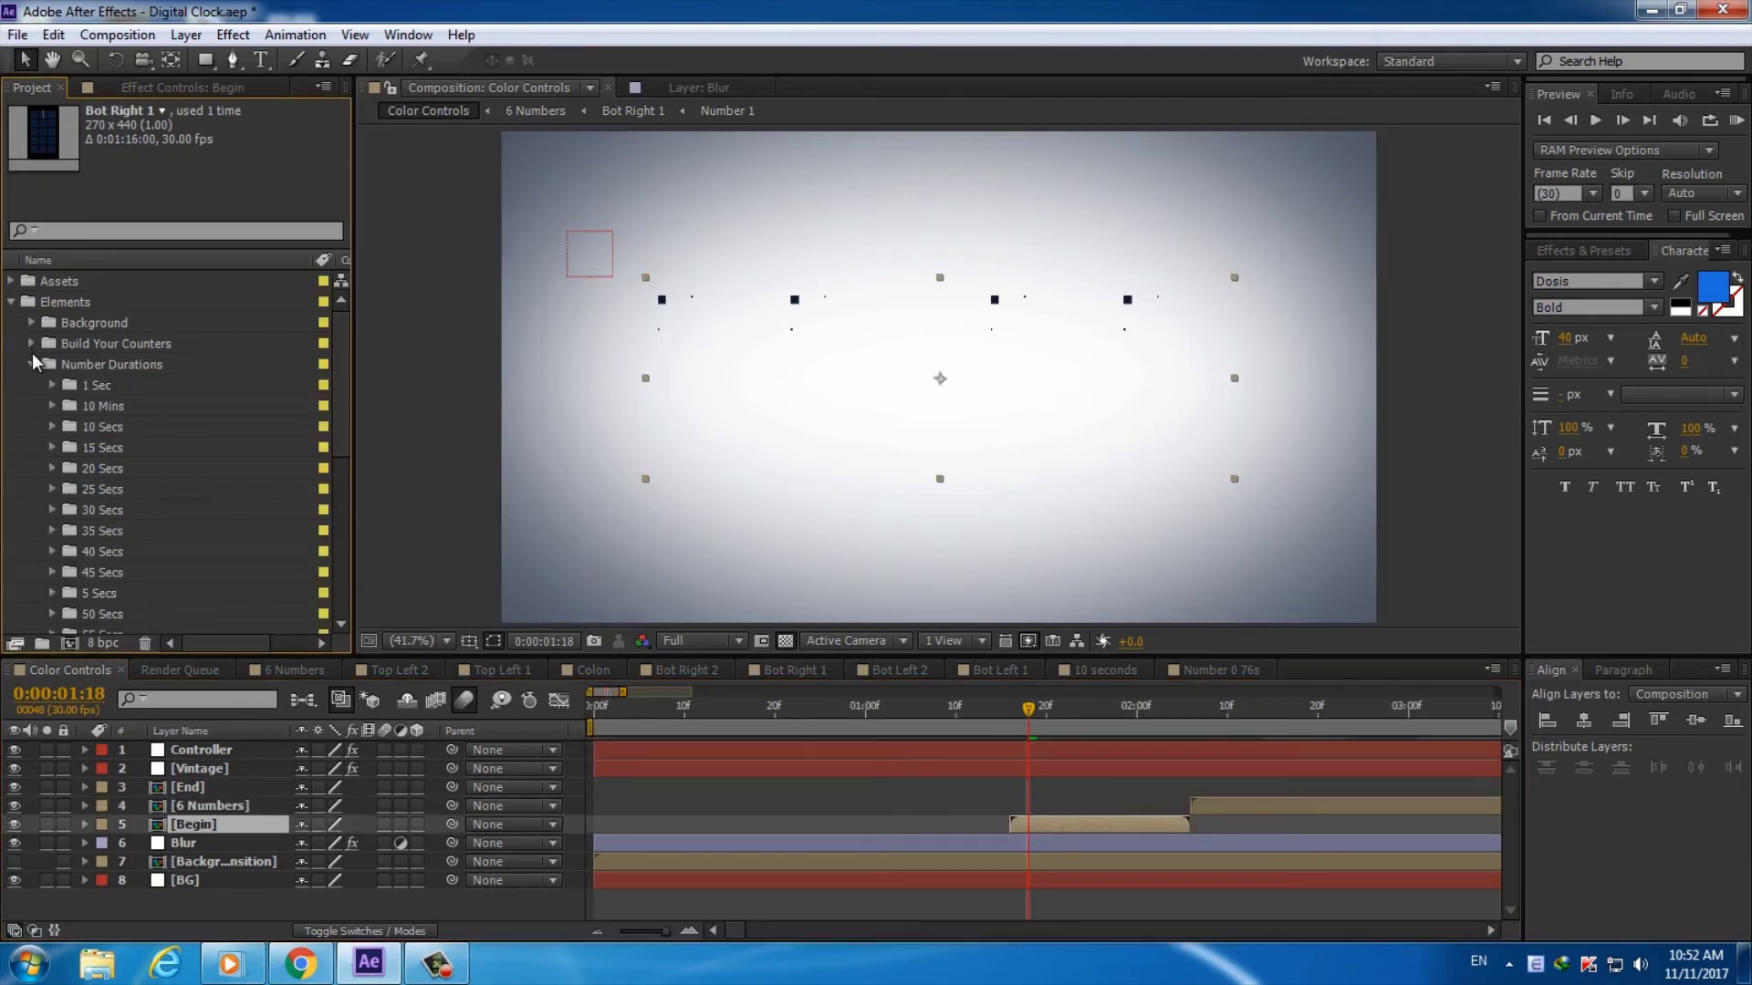
pyautogui.click(30, 364)
pyautogui.click(31, 344)
pyautogui.scroll(-1, 85, 372)
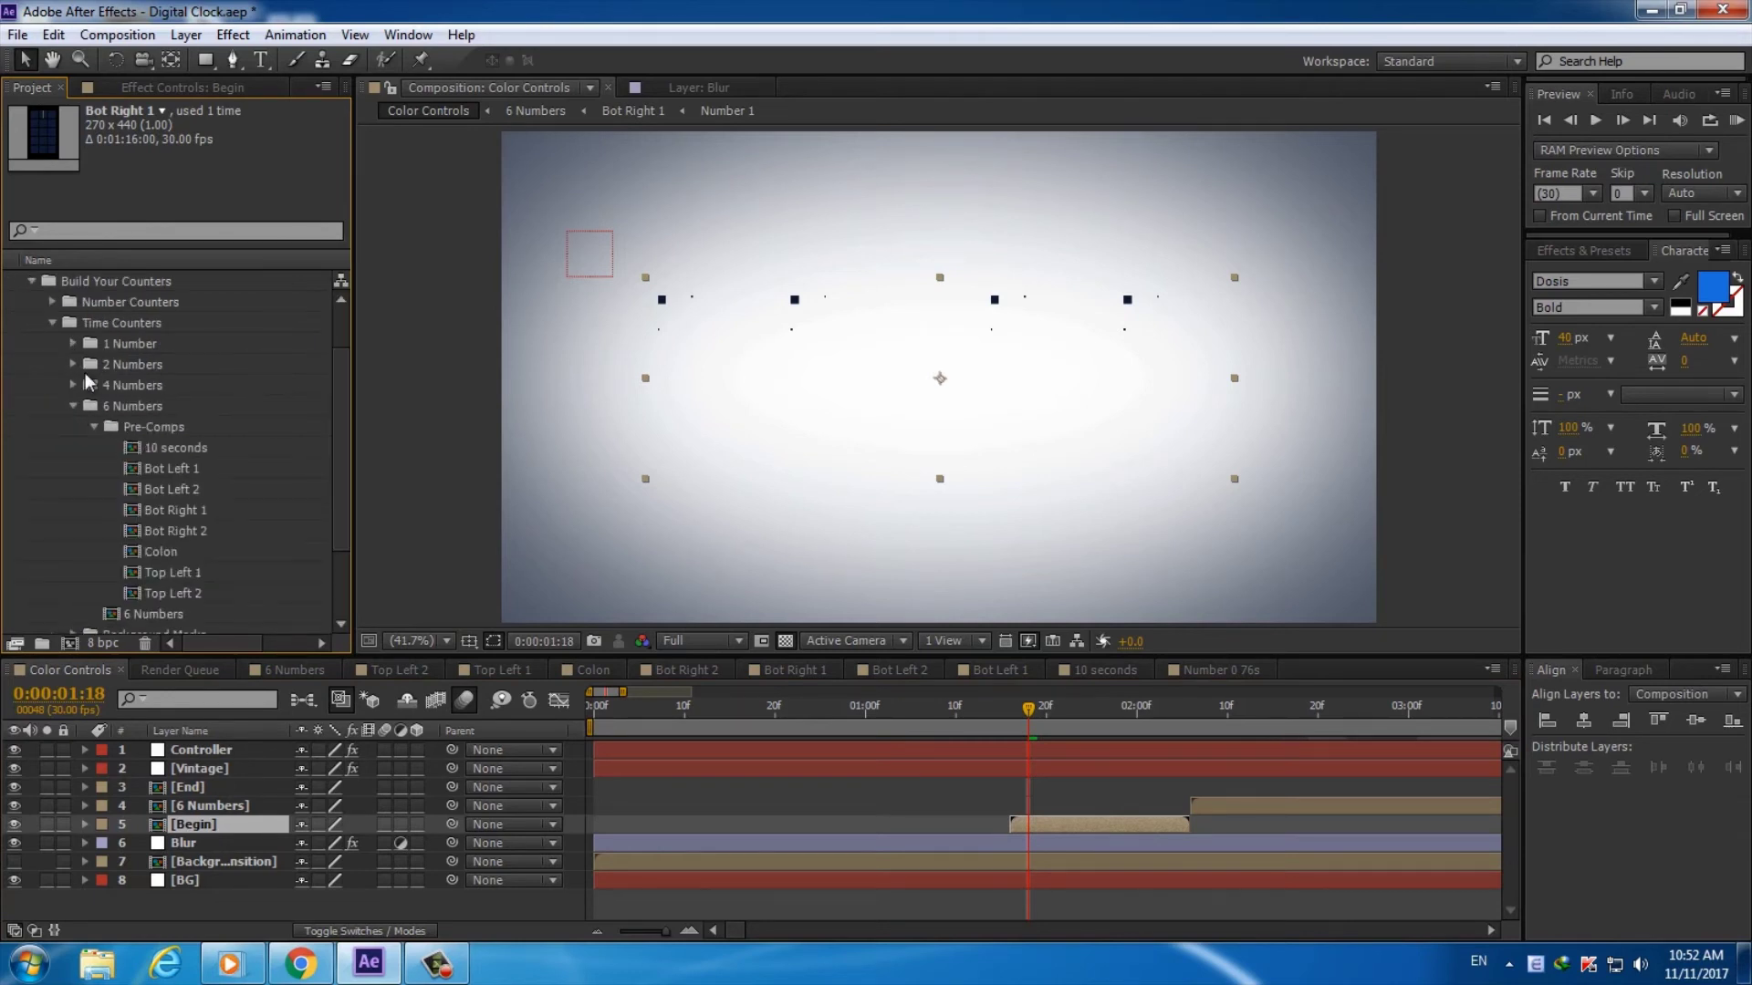
pyautogui.click(77, 408)
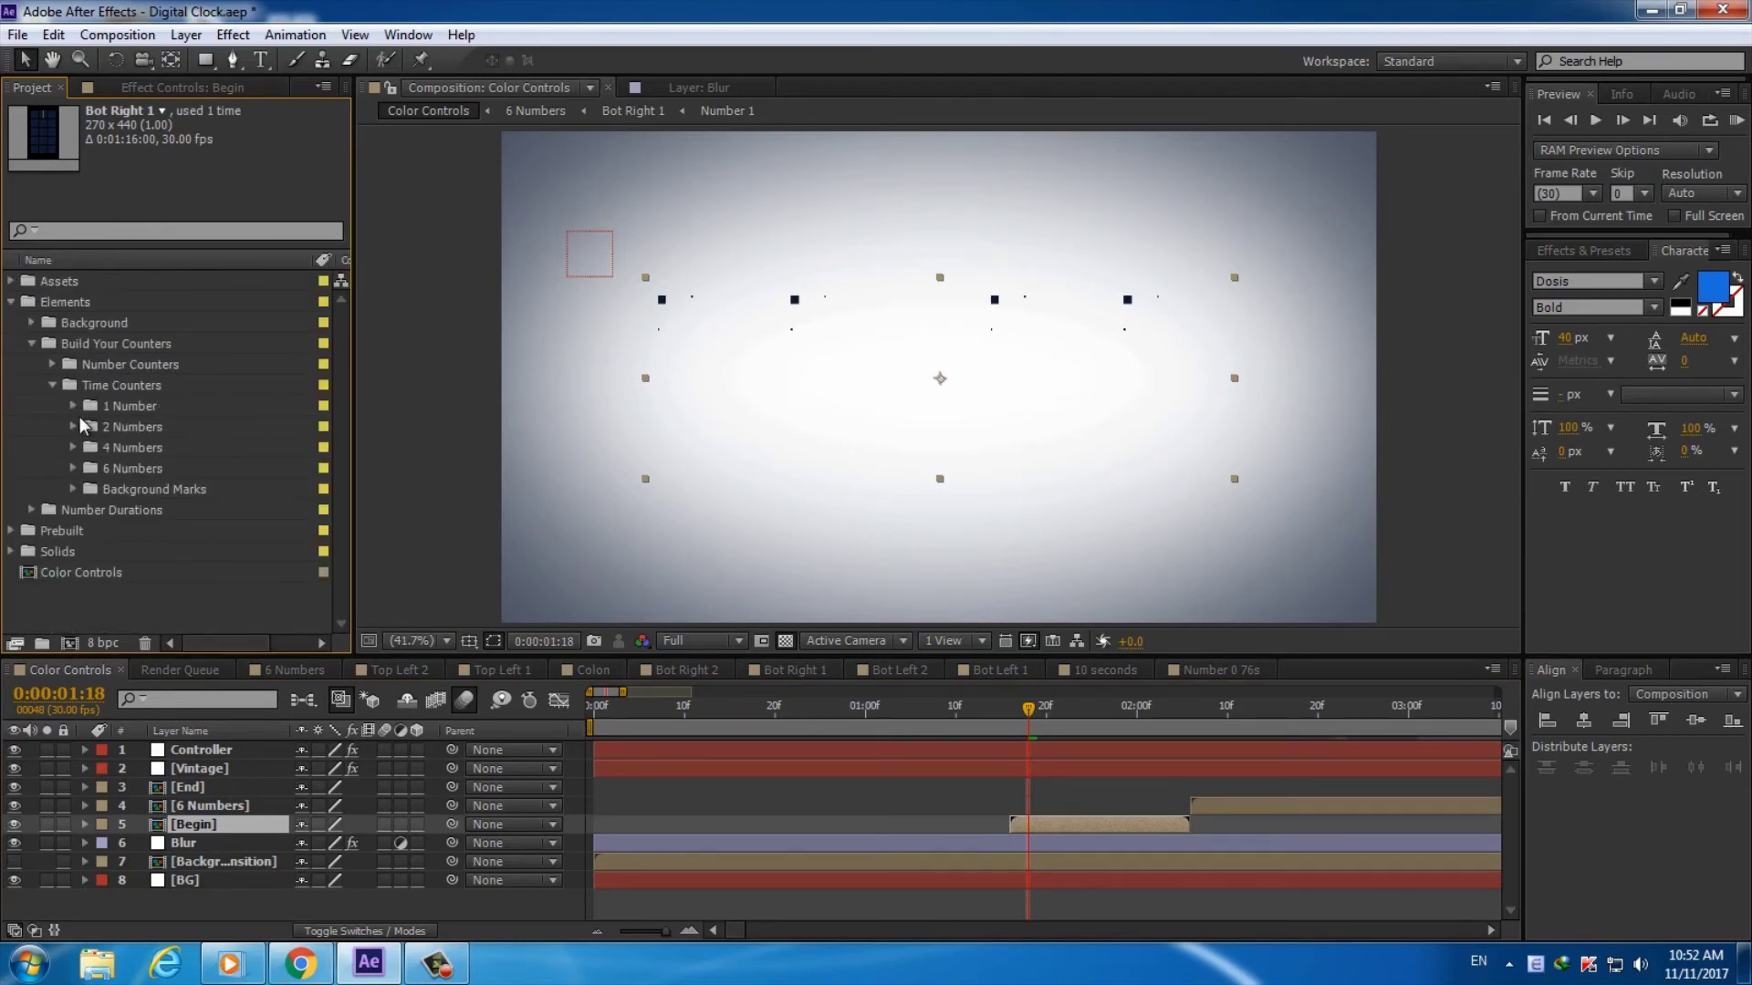
pyautogui.click(124, 491)
pyautogui.click(77, 489)
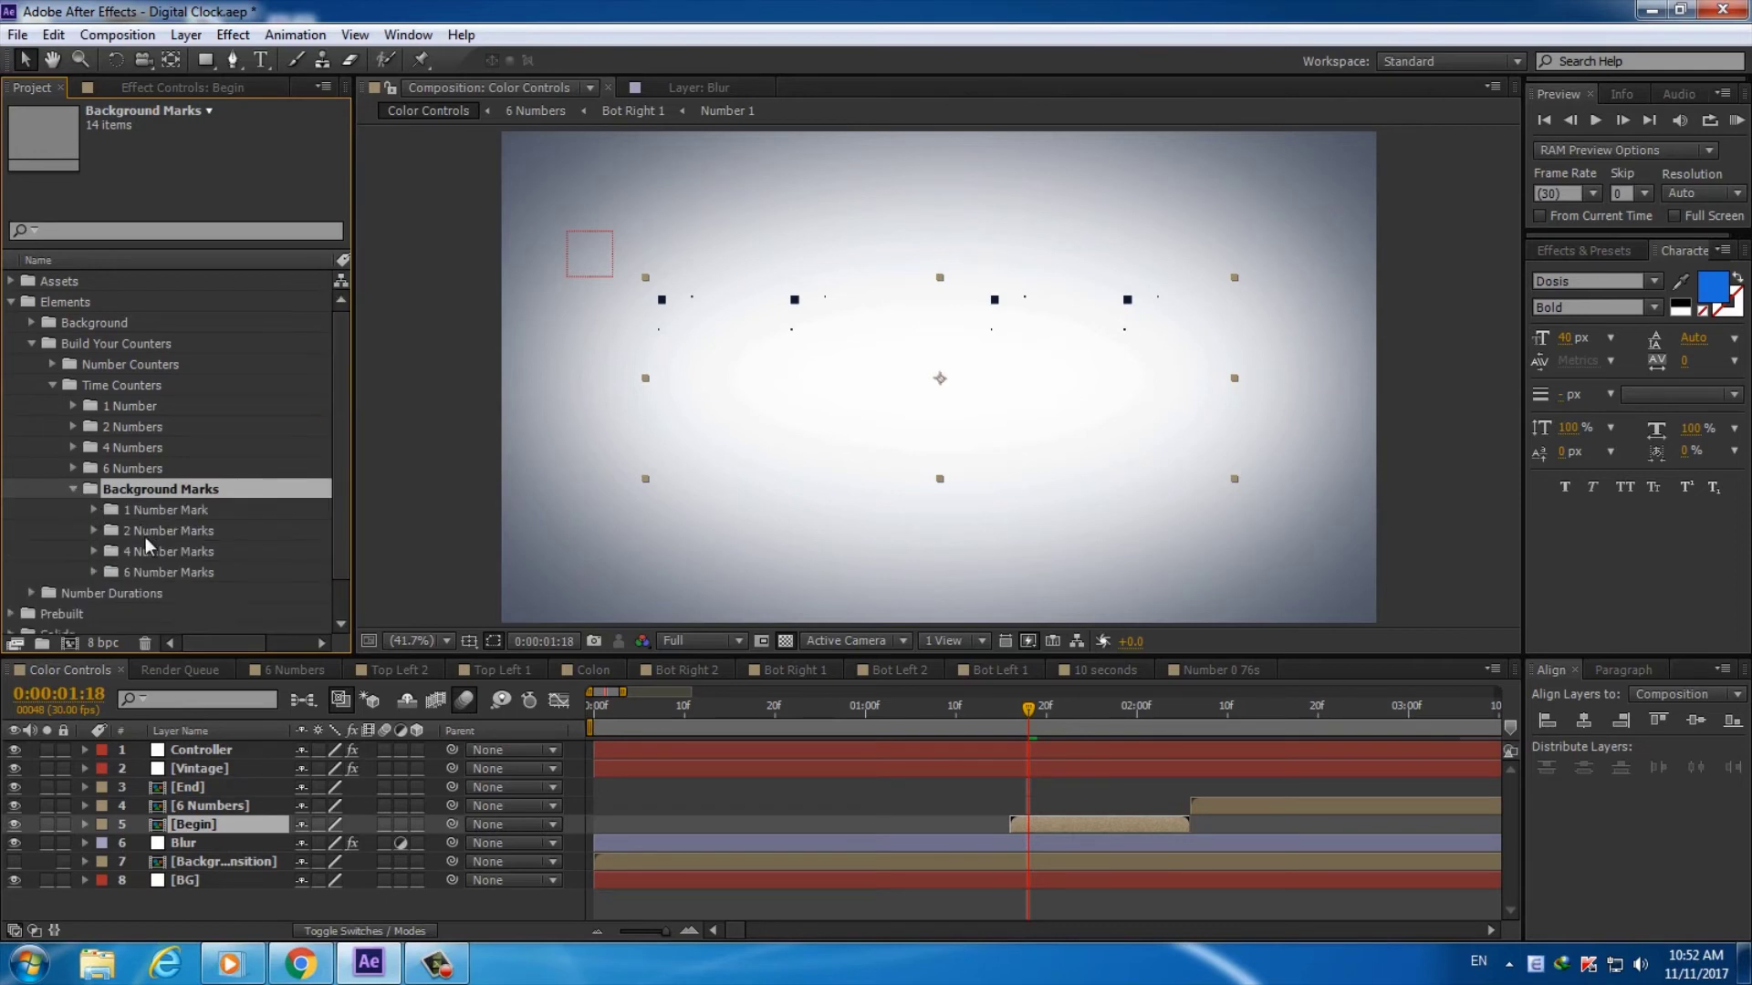
pyautogui.click(154, 571)
pyautogui.click(92, 572)
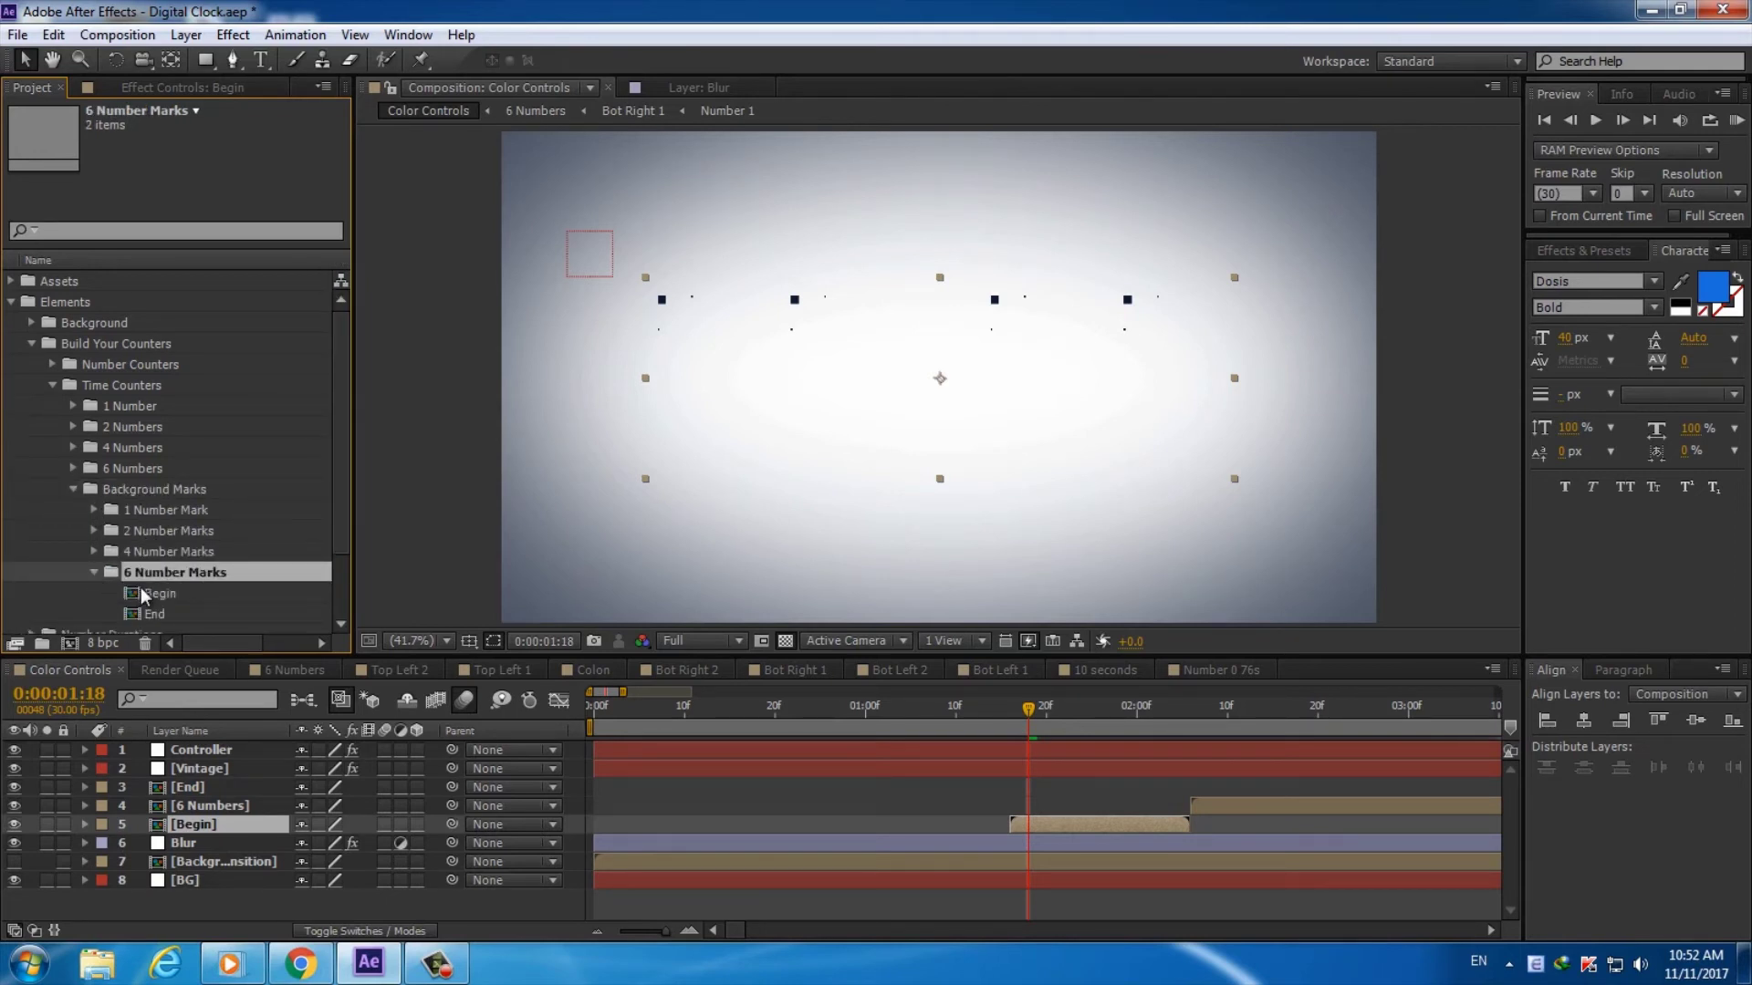
# Add the 6 Number Marks Begin comp and delete the old Begin and End layers
pyautogui.moveTo(160, 593); pyautogui.dragTo(1009, 807)
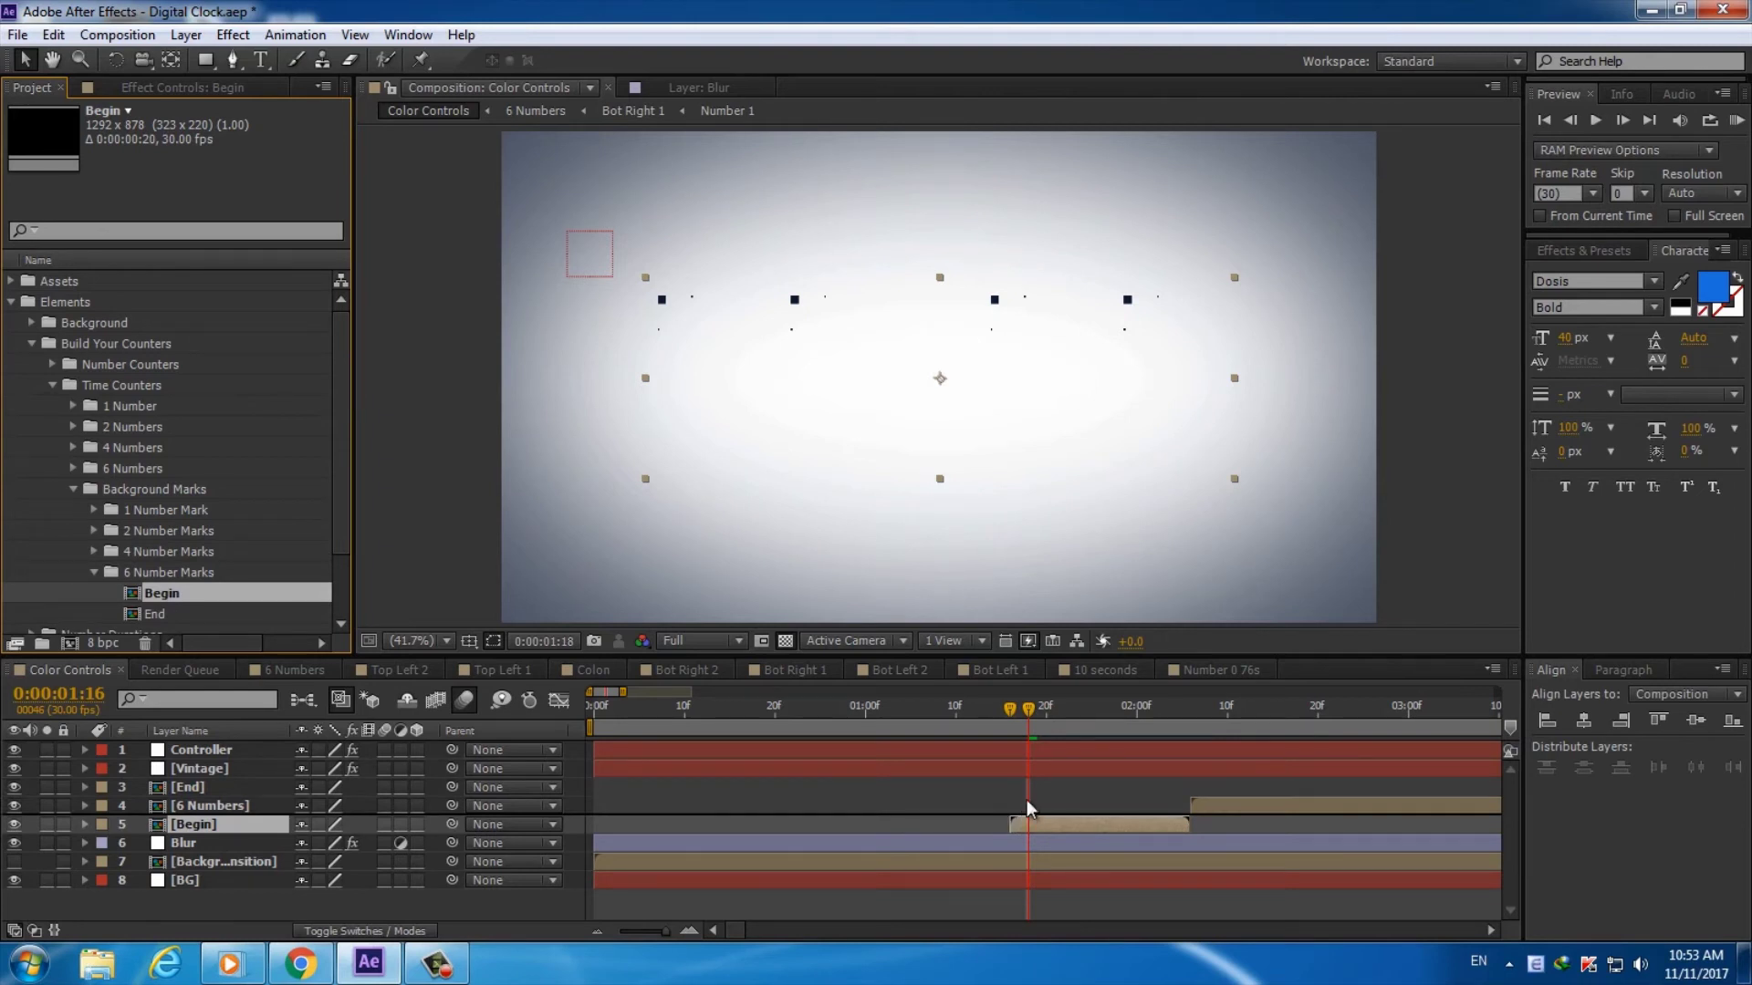
pyautogui.moveTo(1009, 801); pyautogui.dragTo(1035, 823)
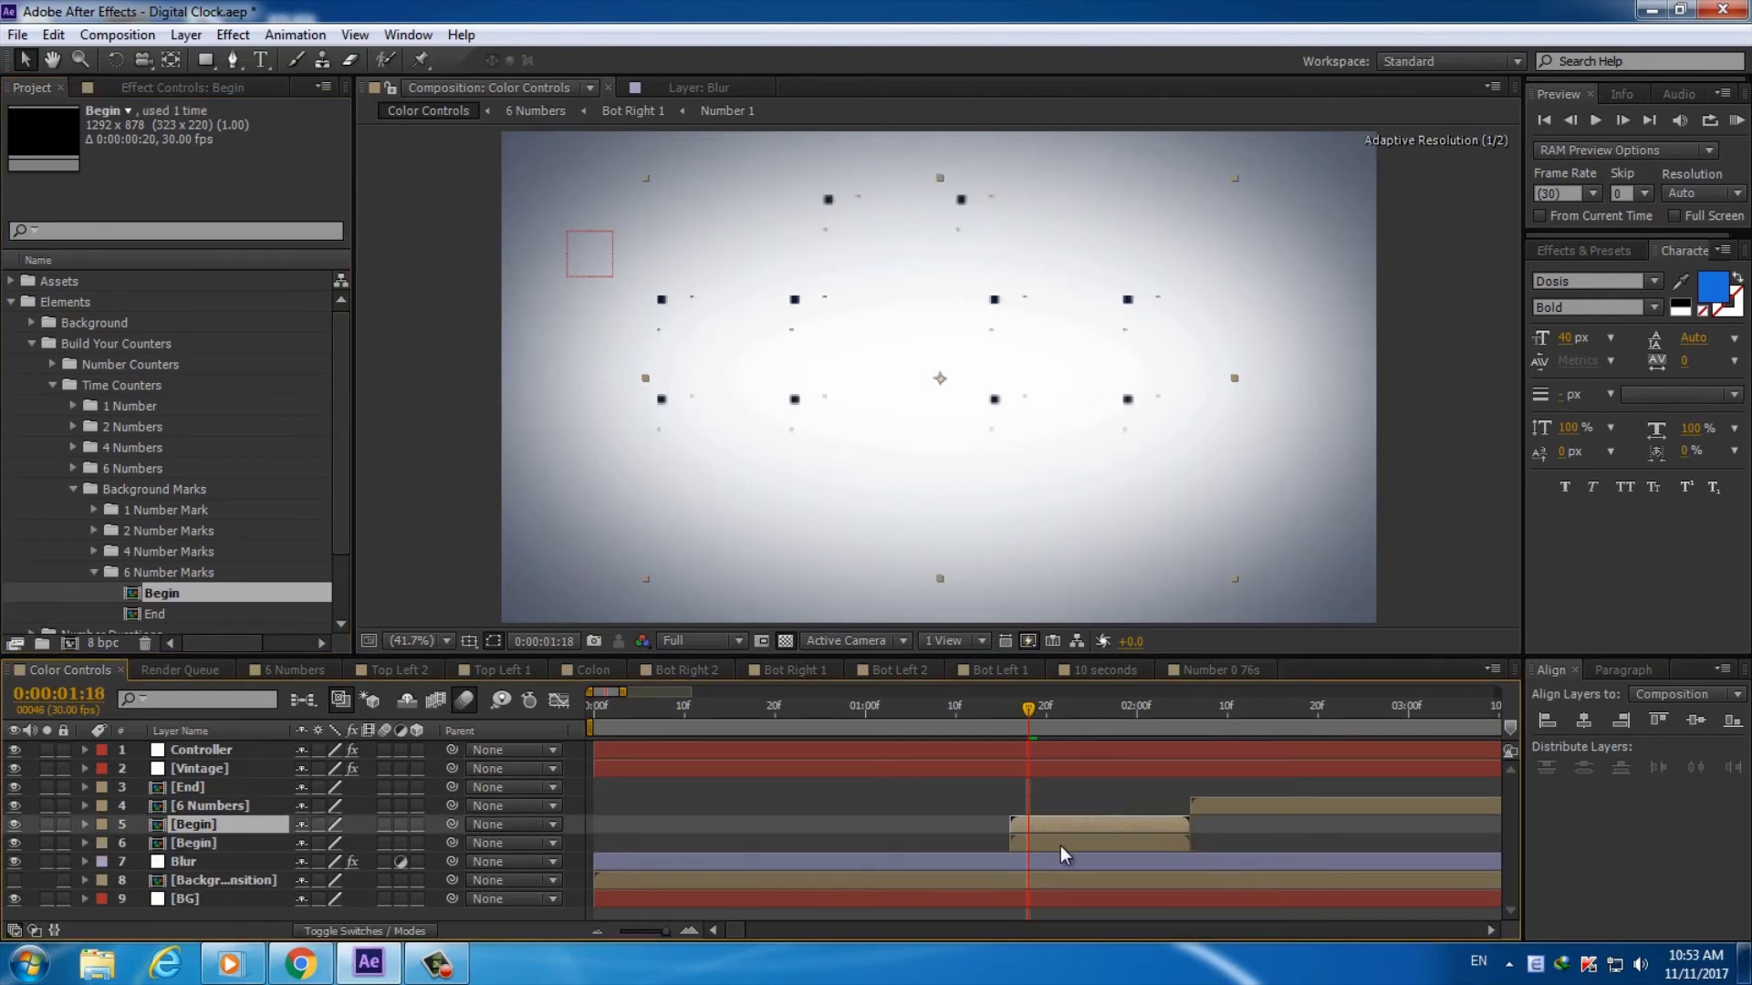
pyautogui.click(1060, 846)
pyautogui.press('Delete')
pyautogui.click(753, 931)
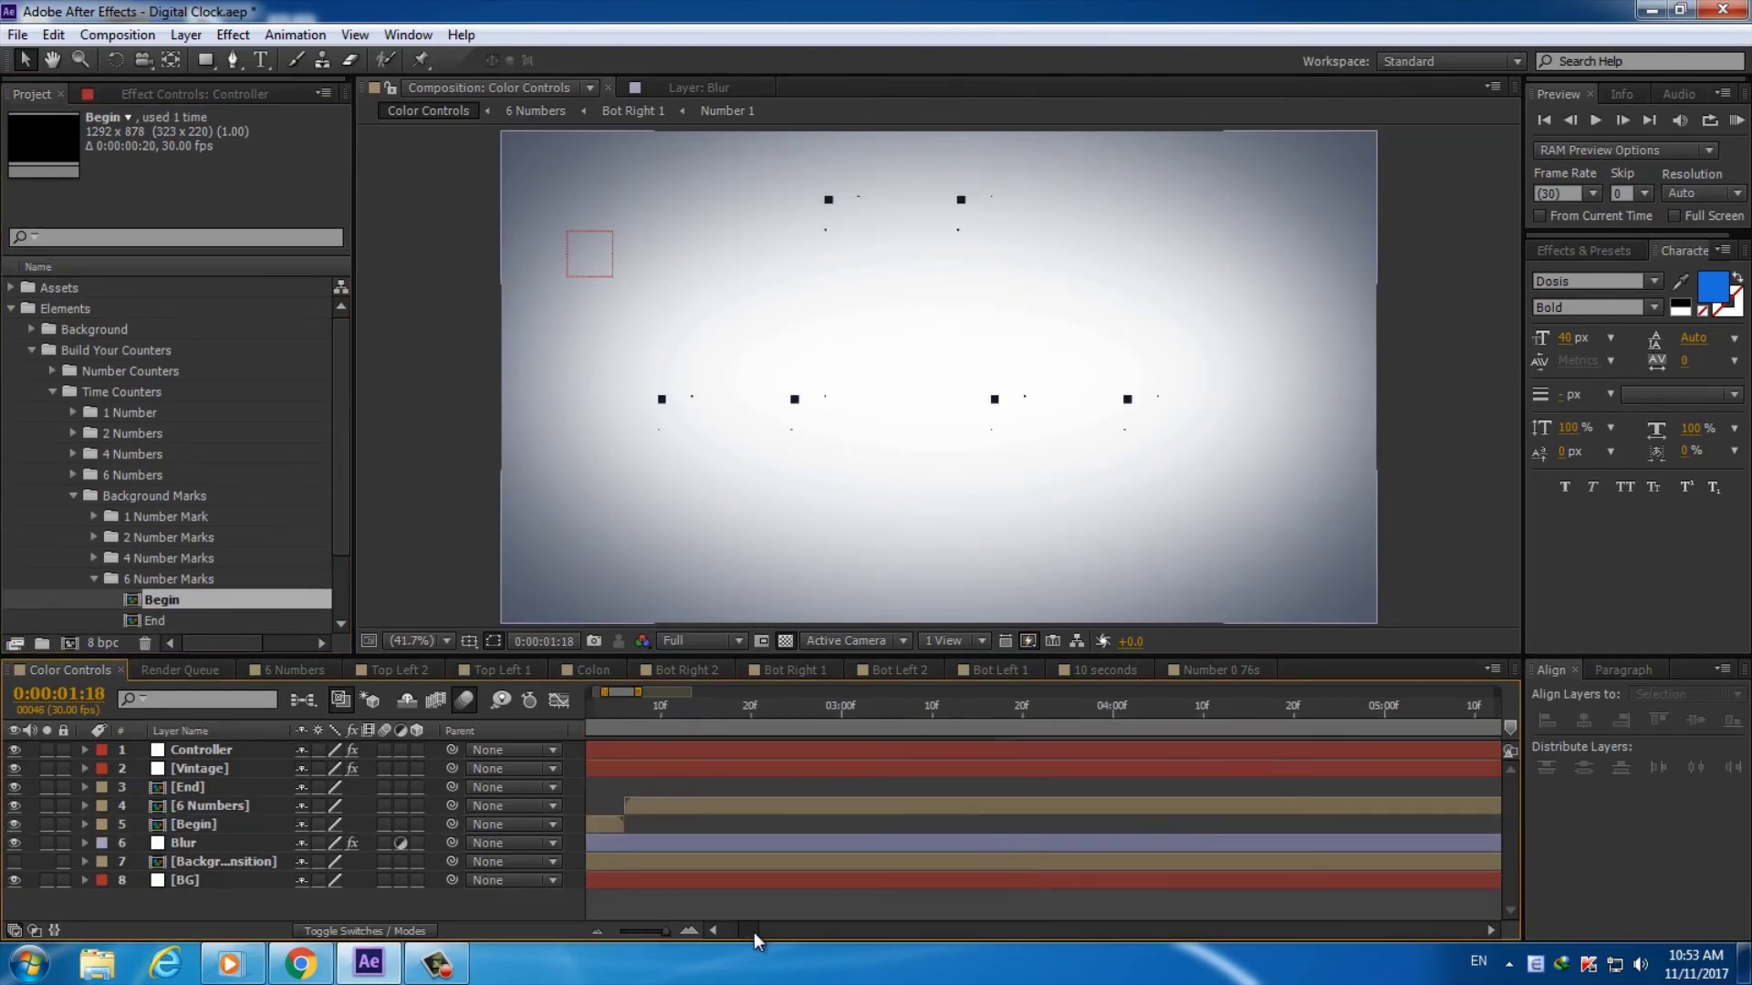
pyautogui.moveTo(754, 932); pyautogui.dragTo(1128, 940)
pyautogui.click(775, 790)
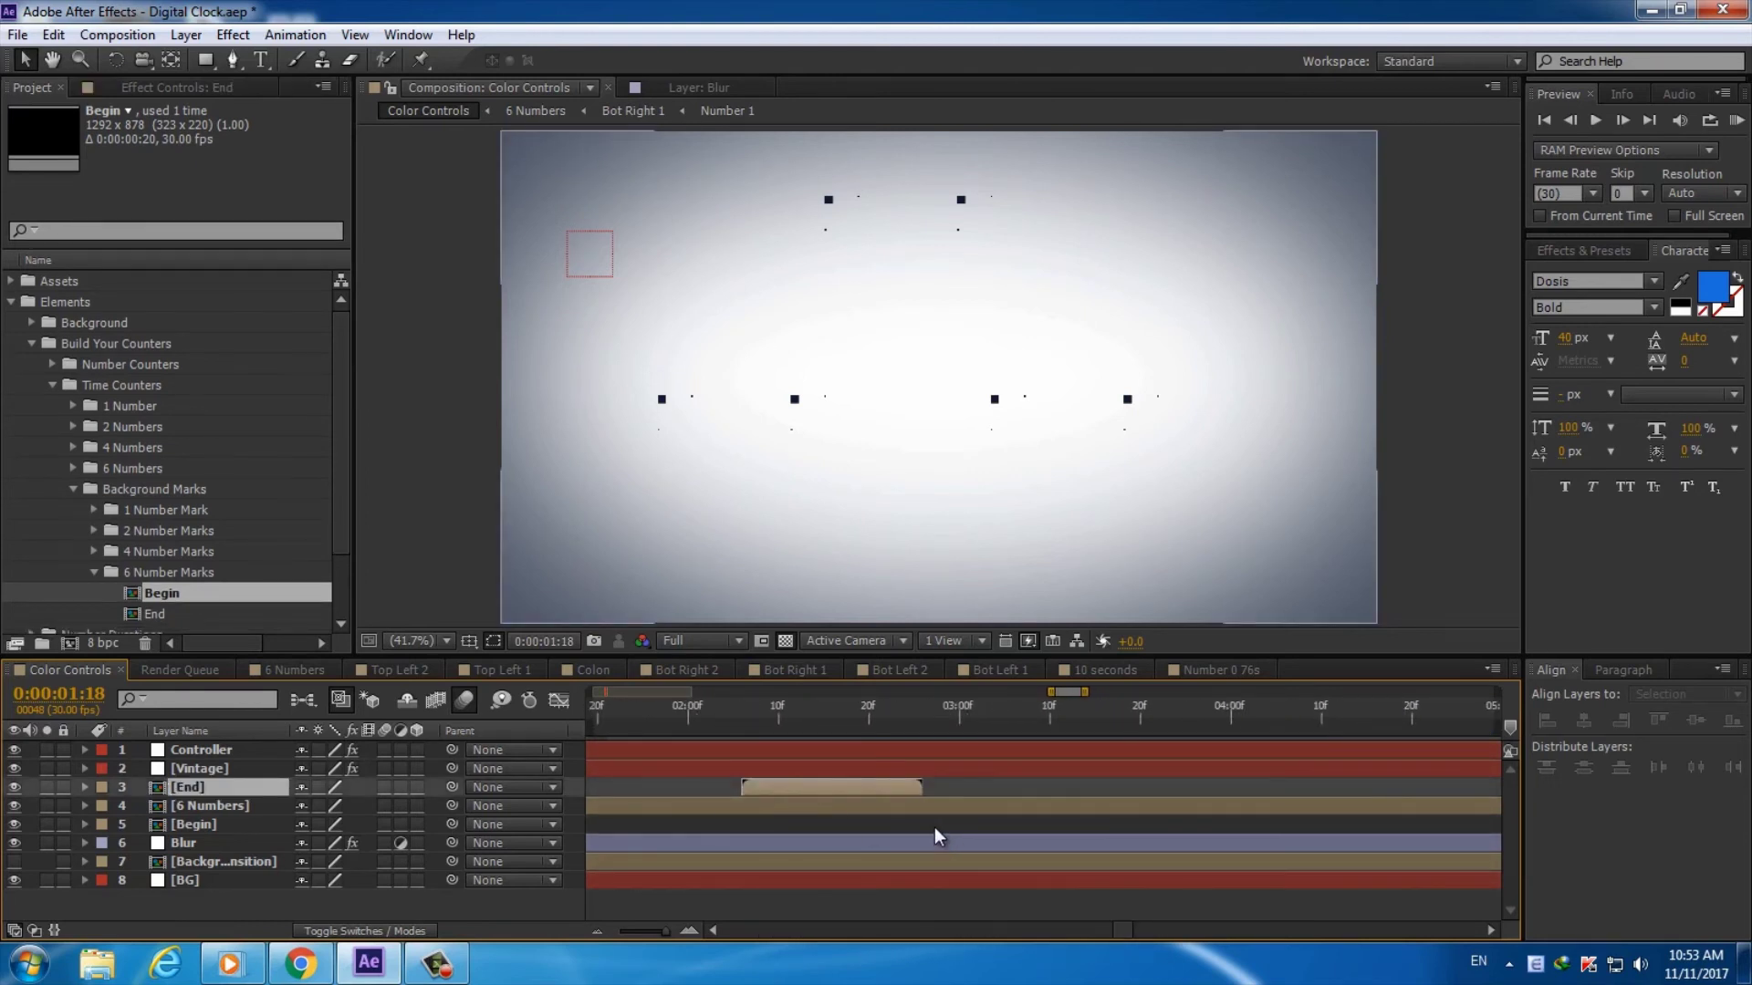
pyautogui.press('Delete')
# Place the 6 Number Marks End comp as a layer starting at 1:18:06
pyautogui.moveTo(1124, 931); pyautogui.dragTo(1224, 931)
pyautogui.click(217, 623)
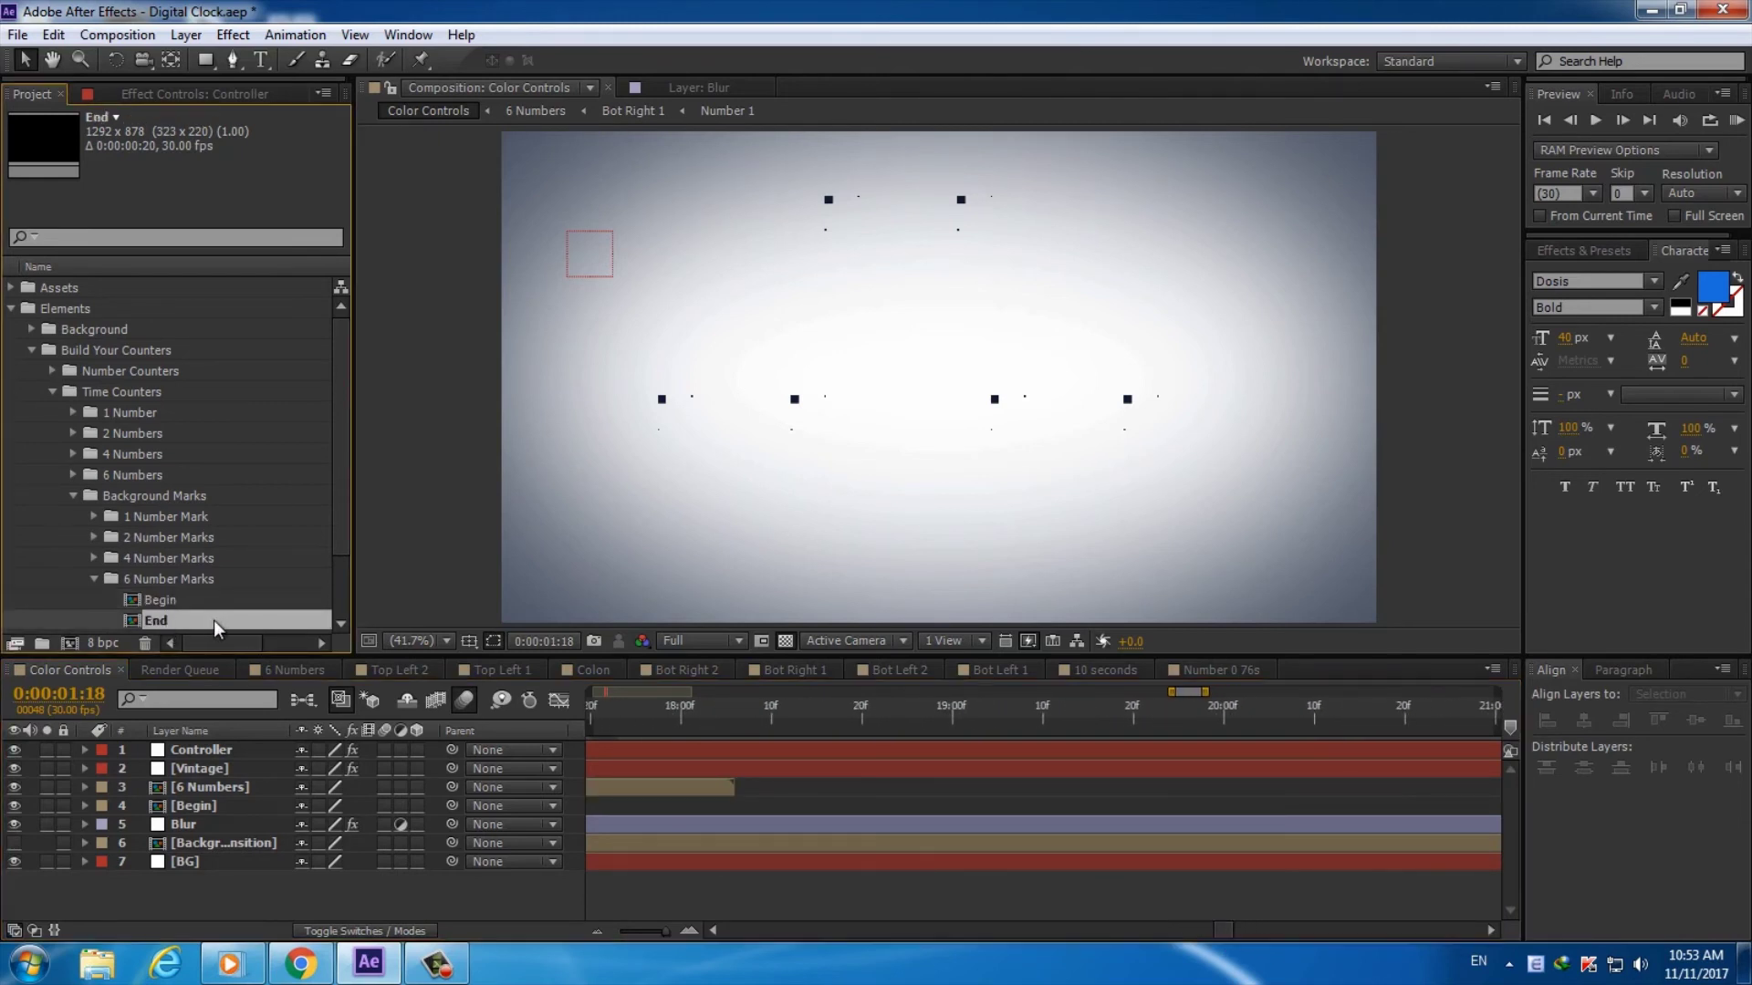
pyautogui.click(734, 712)
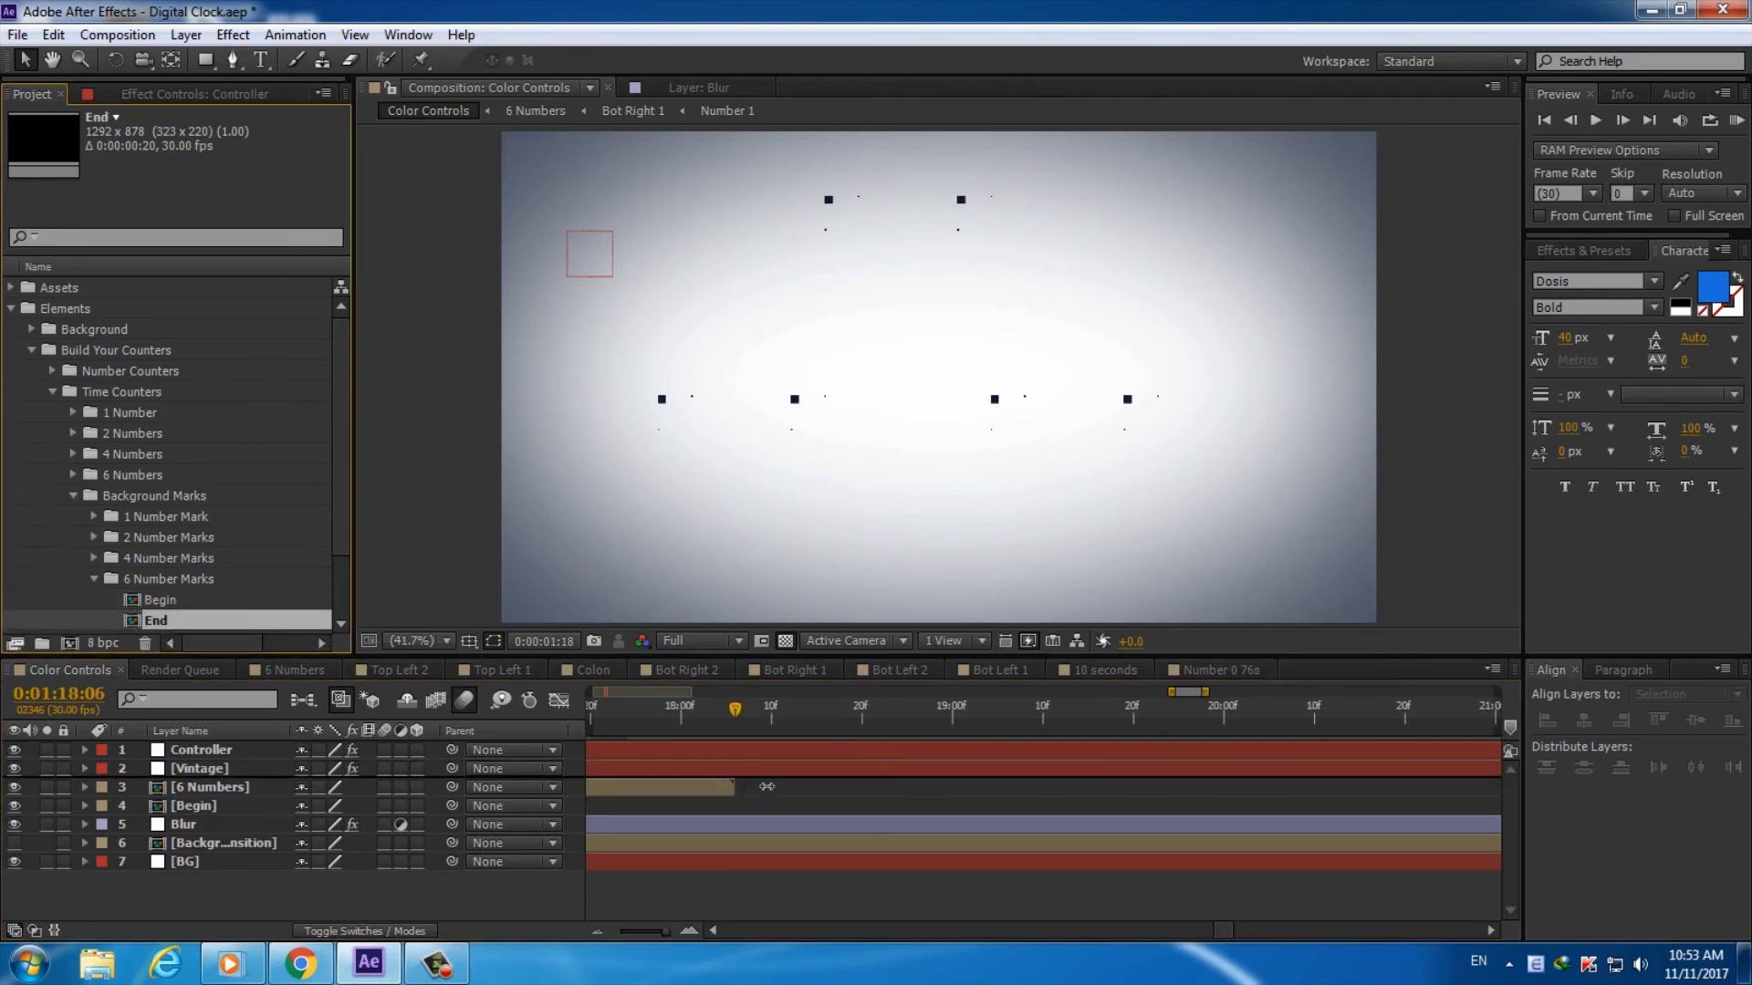
pyautogui.moveTo(766, 786); pyautogui.dragTo(774, 790)
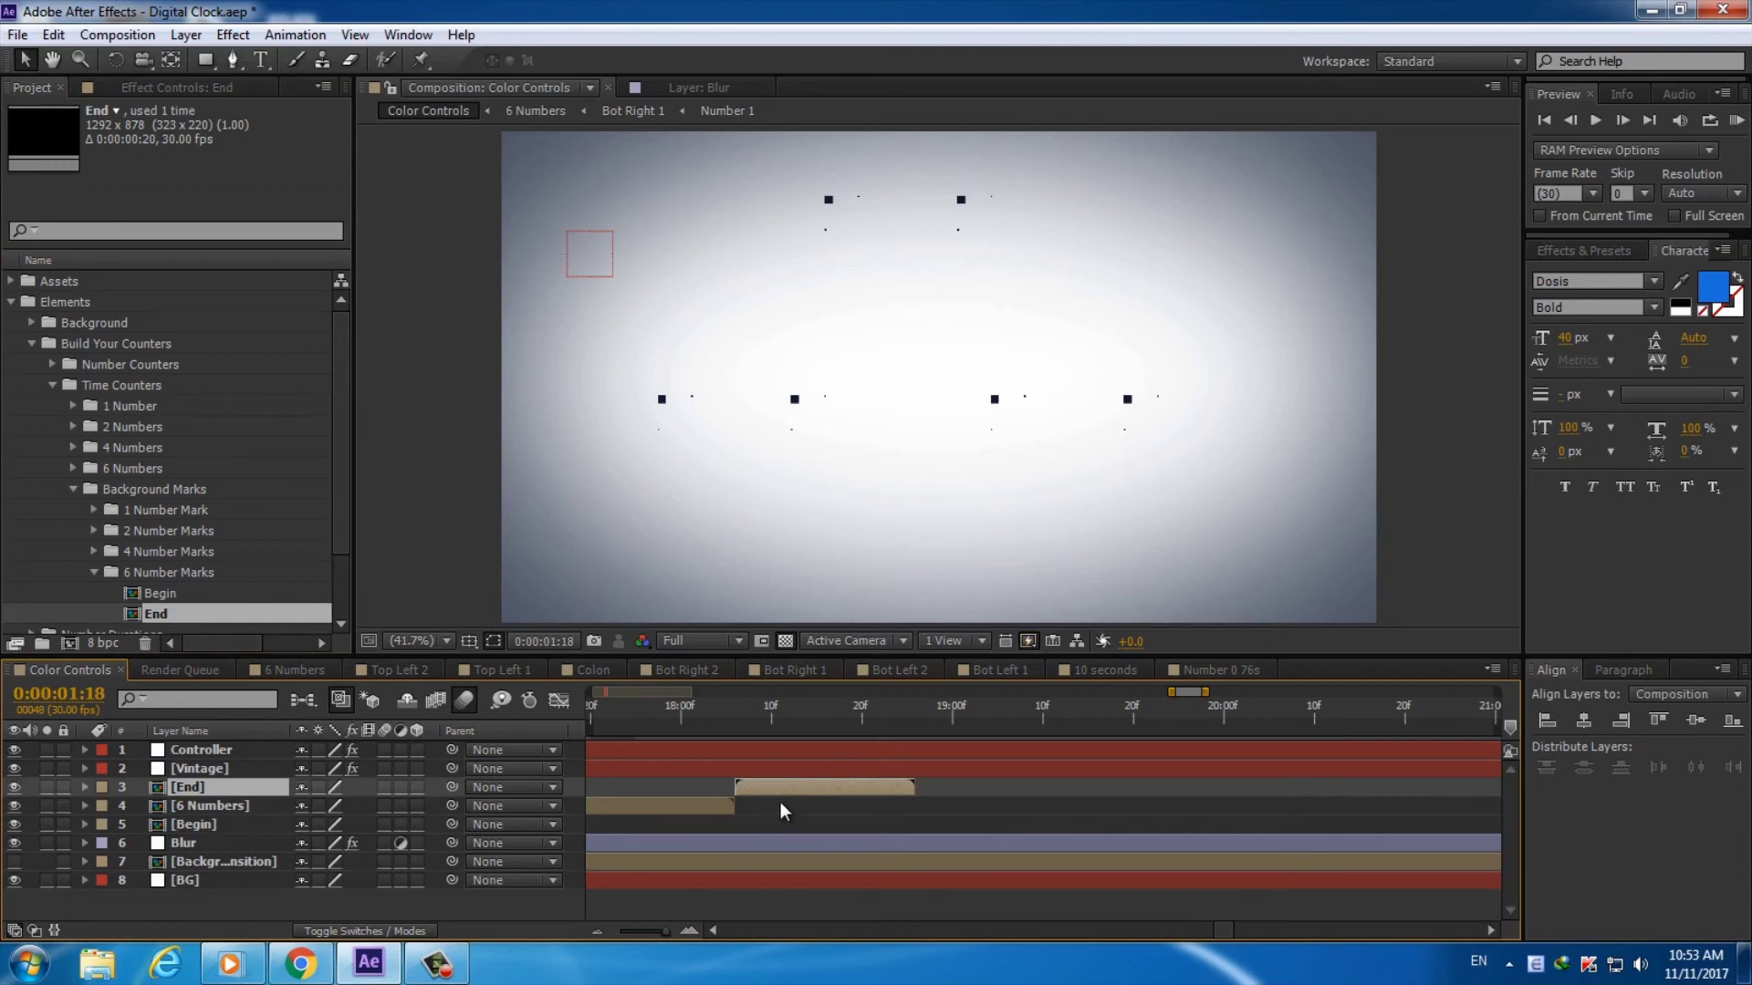
pyautogui.moveTo(657, 933); pyautogui.dragTo(612, 934)
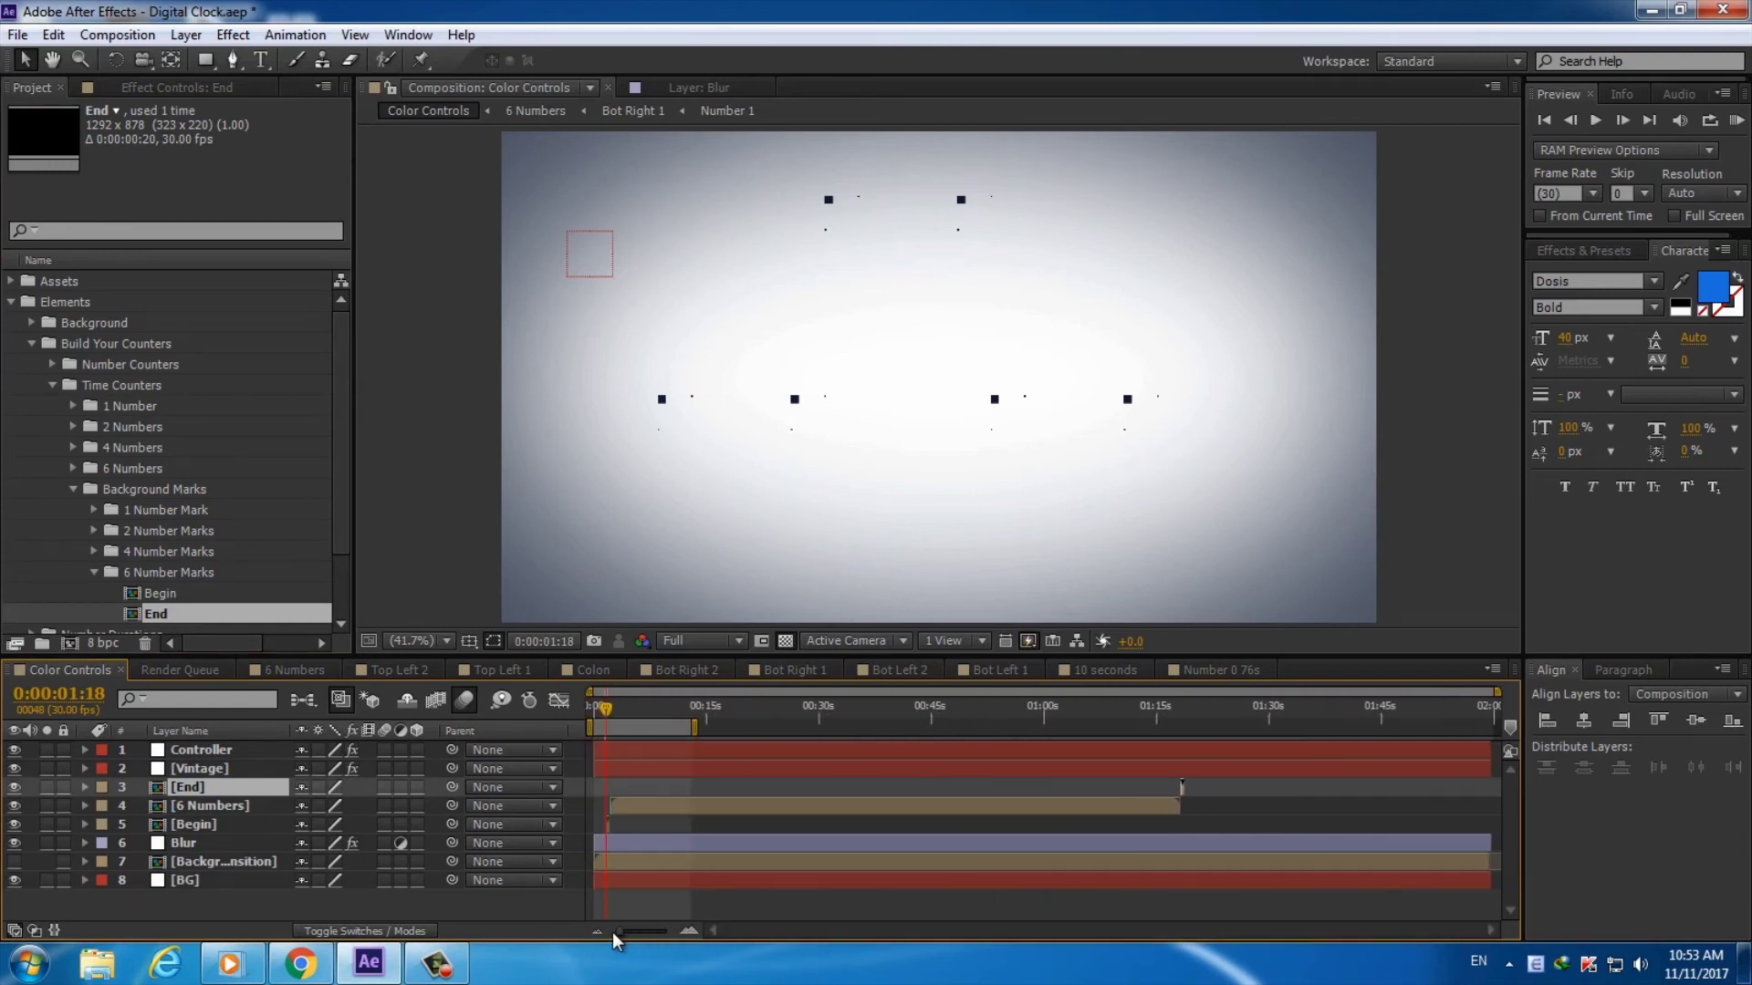
# Change the Controller's Background Duration (s) slider from 60 to 76
pyautogui.click(210, 756)
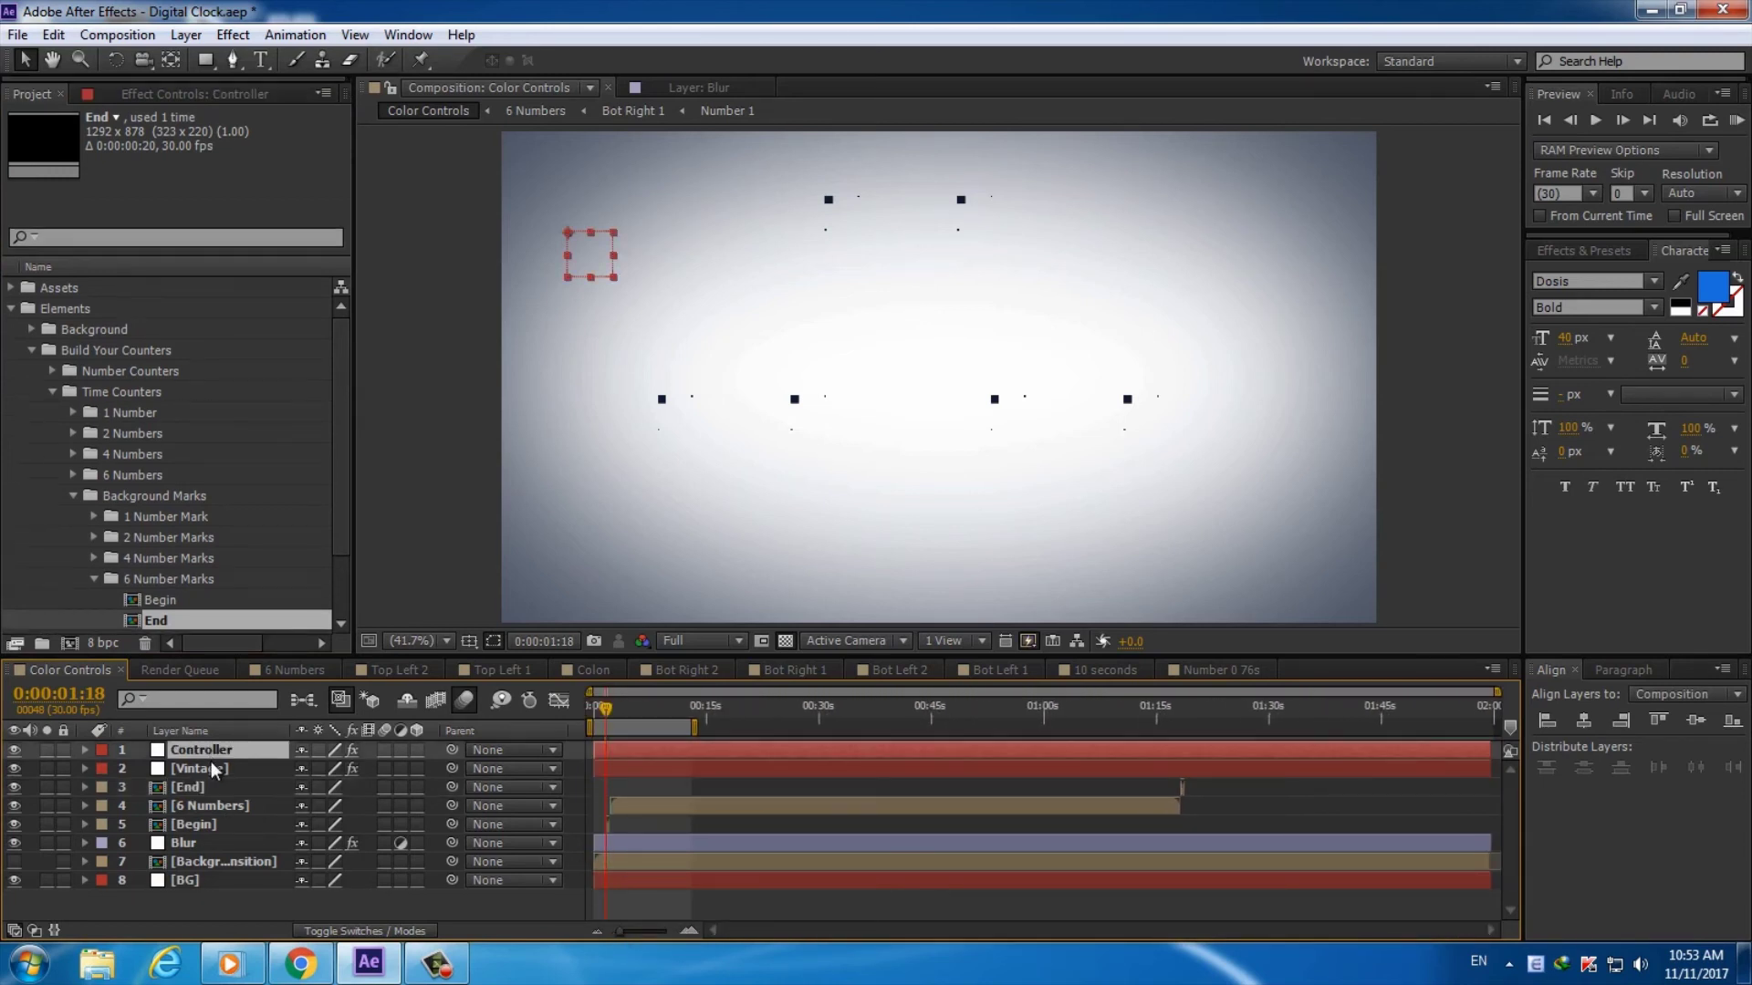
pyautogui.click(155, 95)
pyautogui.click(209, 341)
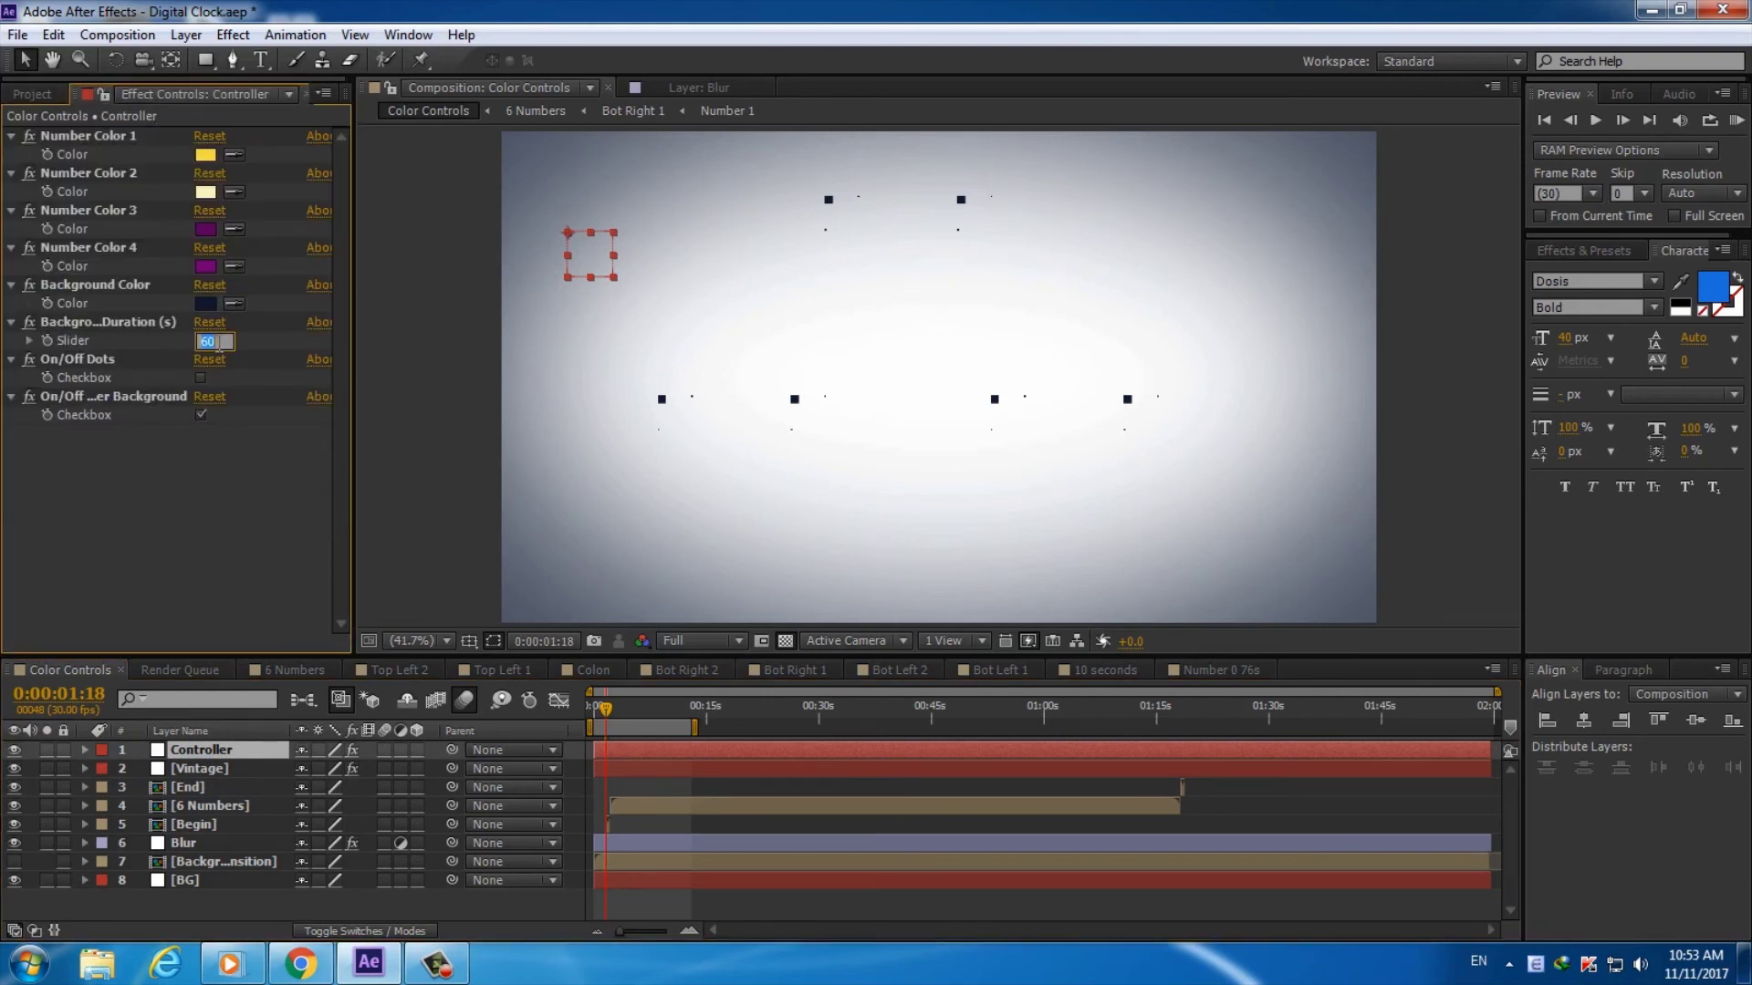
pyautogui.moveTo(219, 342); pyautogui.dragTo(180, 348)
pyautogui.write('76')
pyautogui.press('Return')
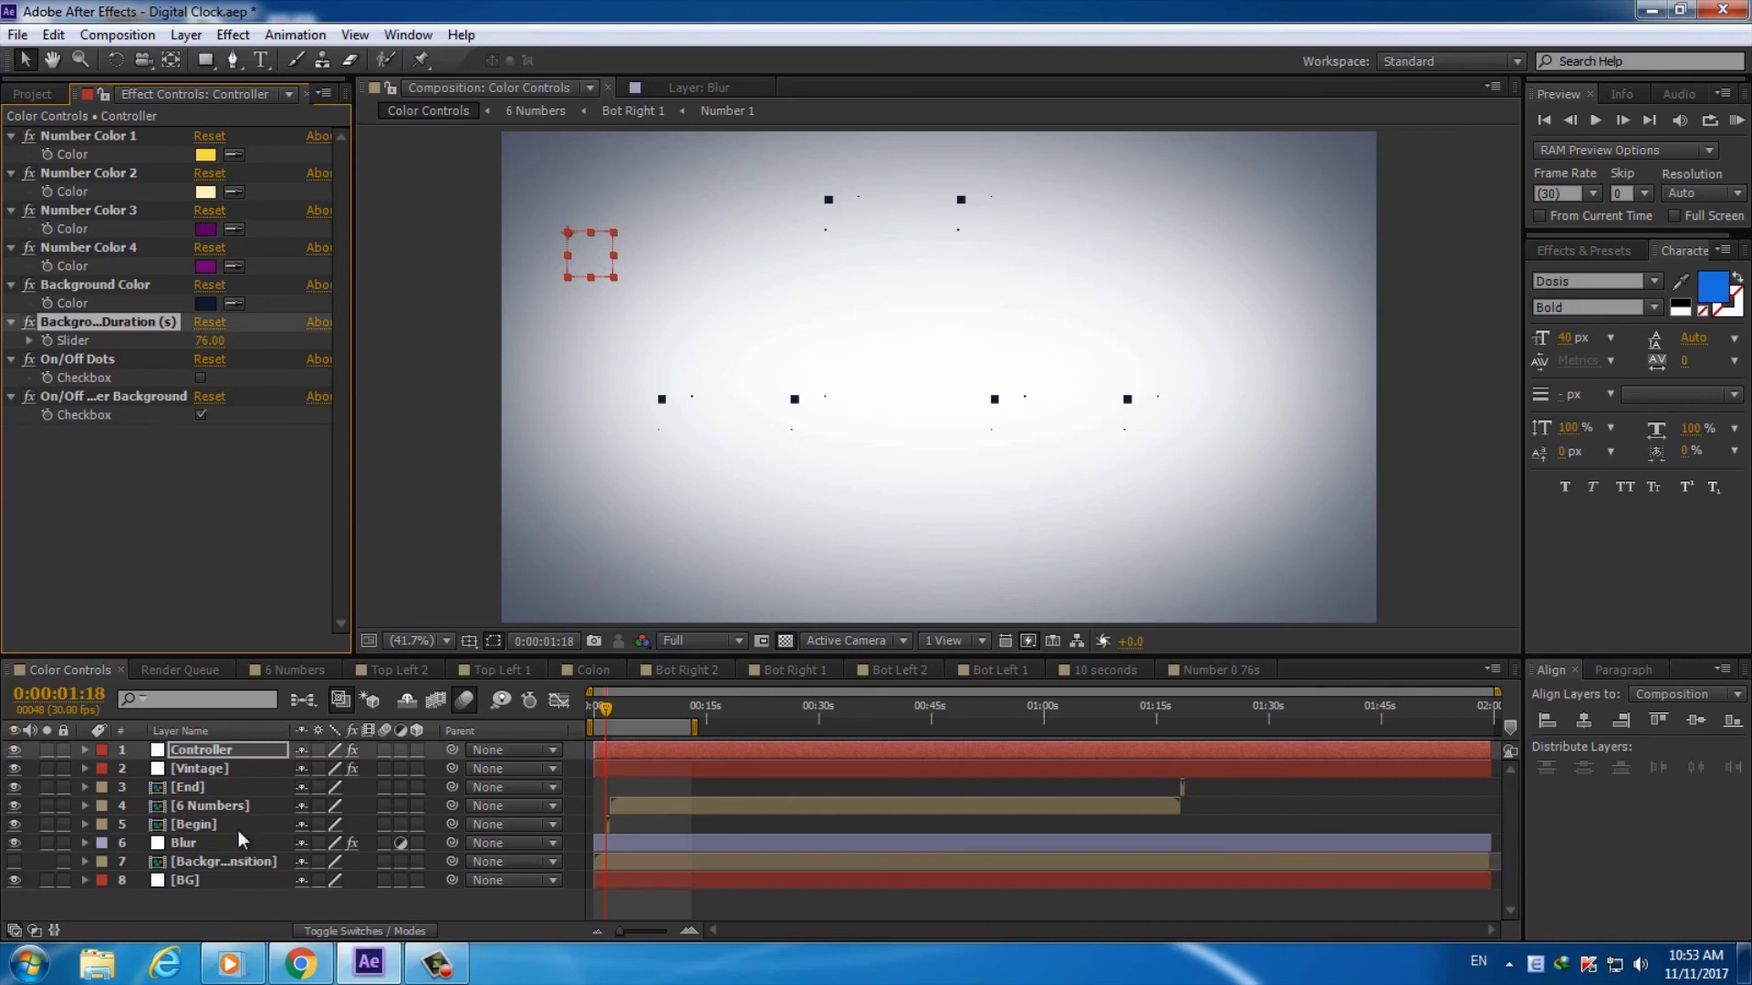
pyautogui.click(216, 860)
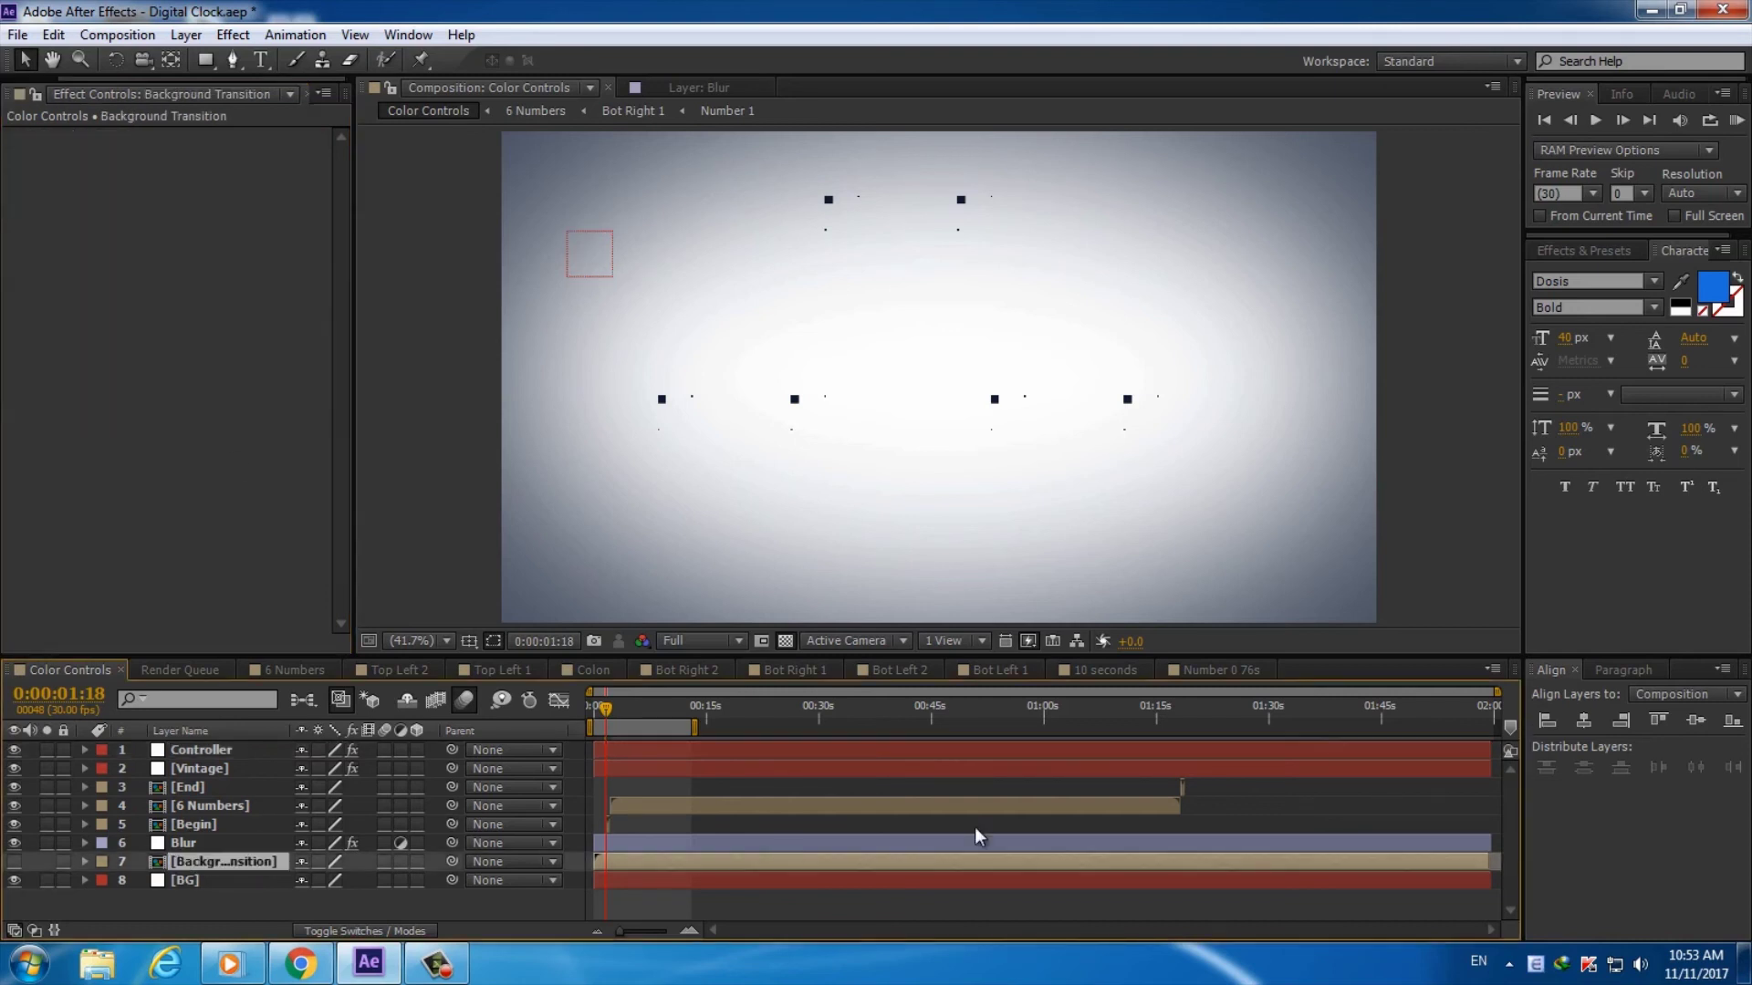
# Show Background Transition, end the work area near 1:20, and preview the clock from 0:48:14
pyautogui.click(1203, 708)
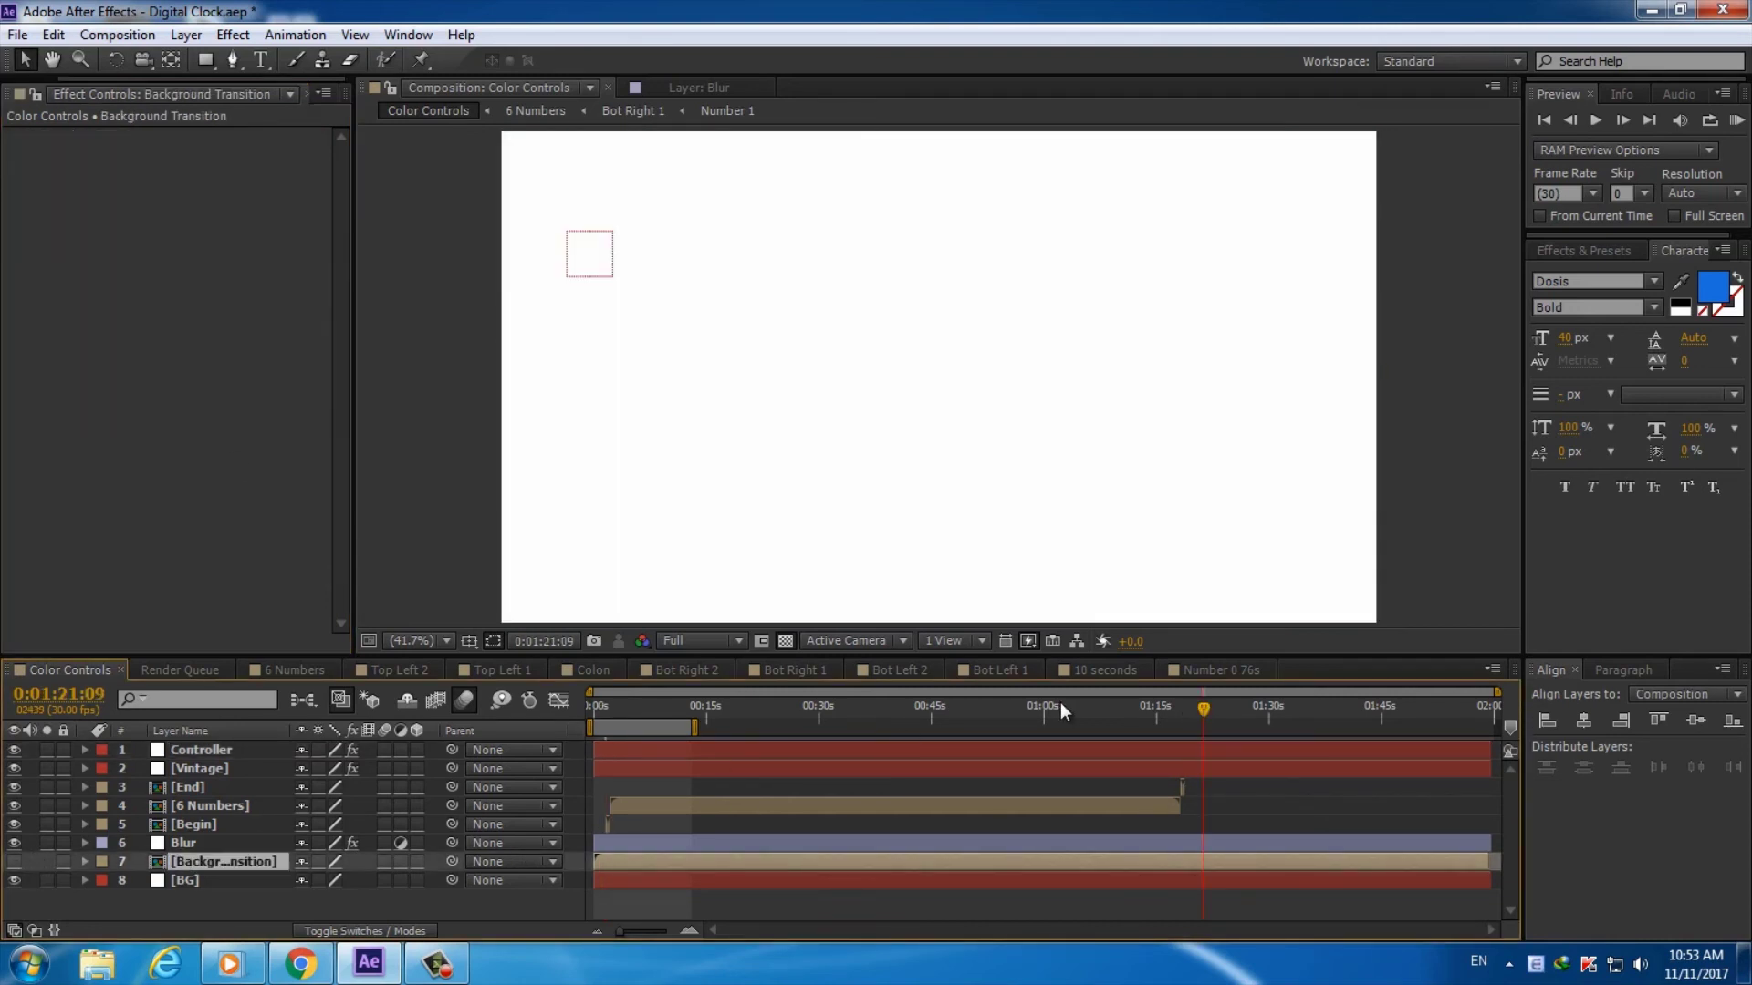
pyautogui.click(14, 862)
pyautogui.click(1191, 714)
pyautogui.moveTo(1191, 712); pyautogui.dragTo(1207, 710)
pyautogui.press('n')
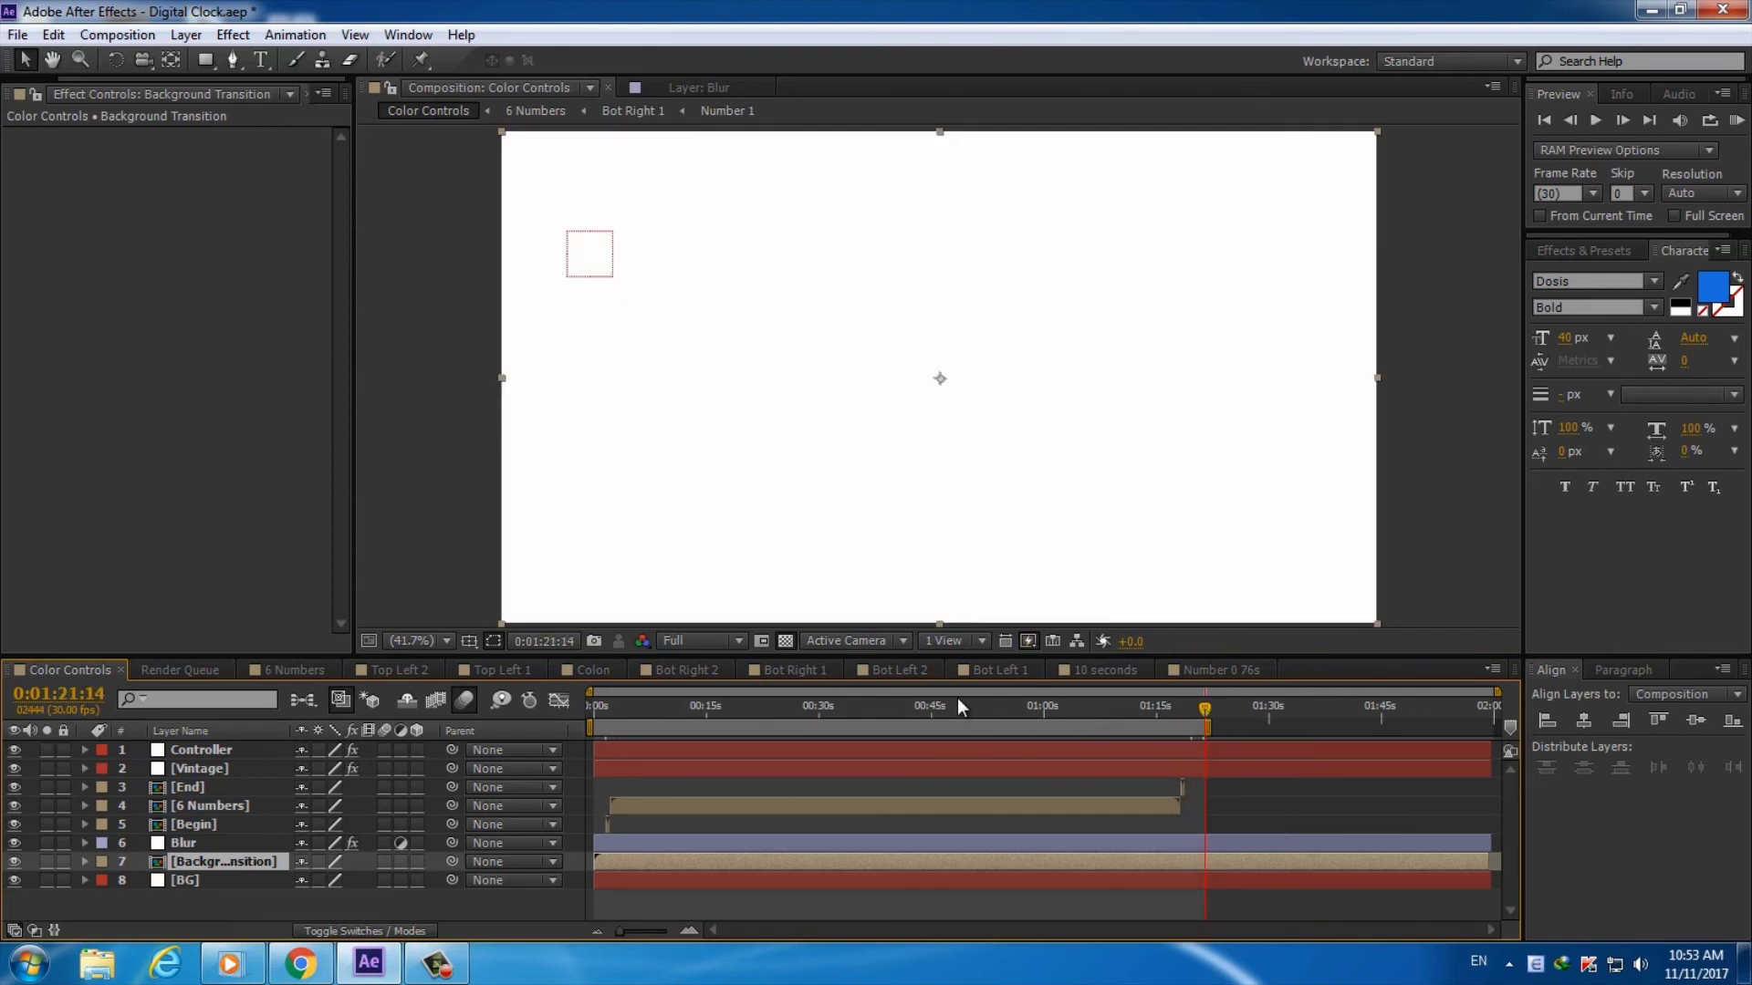
pyautogui.click(956, 704)
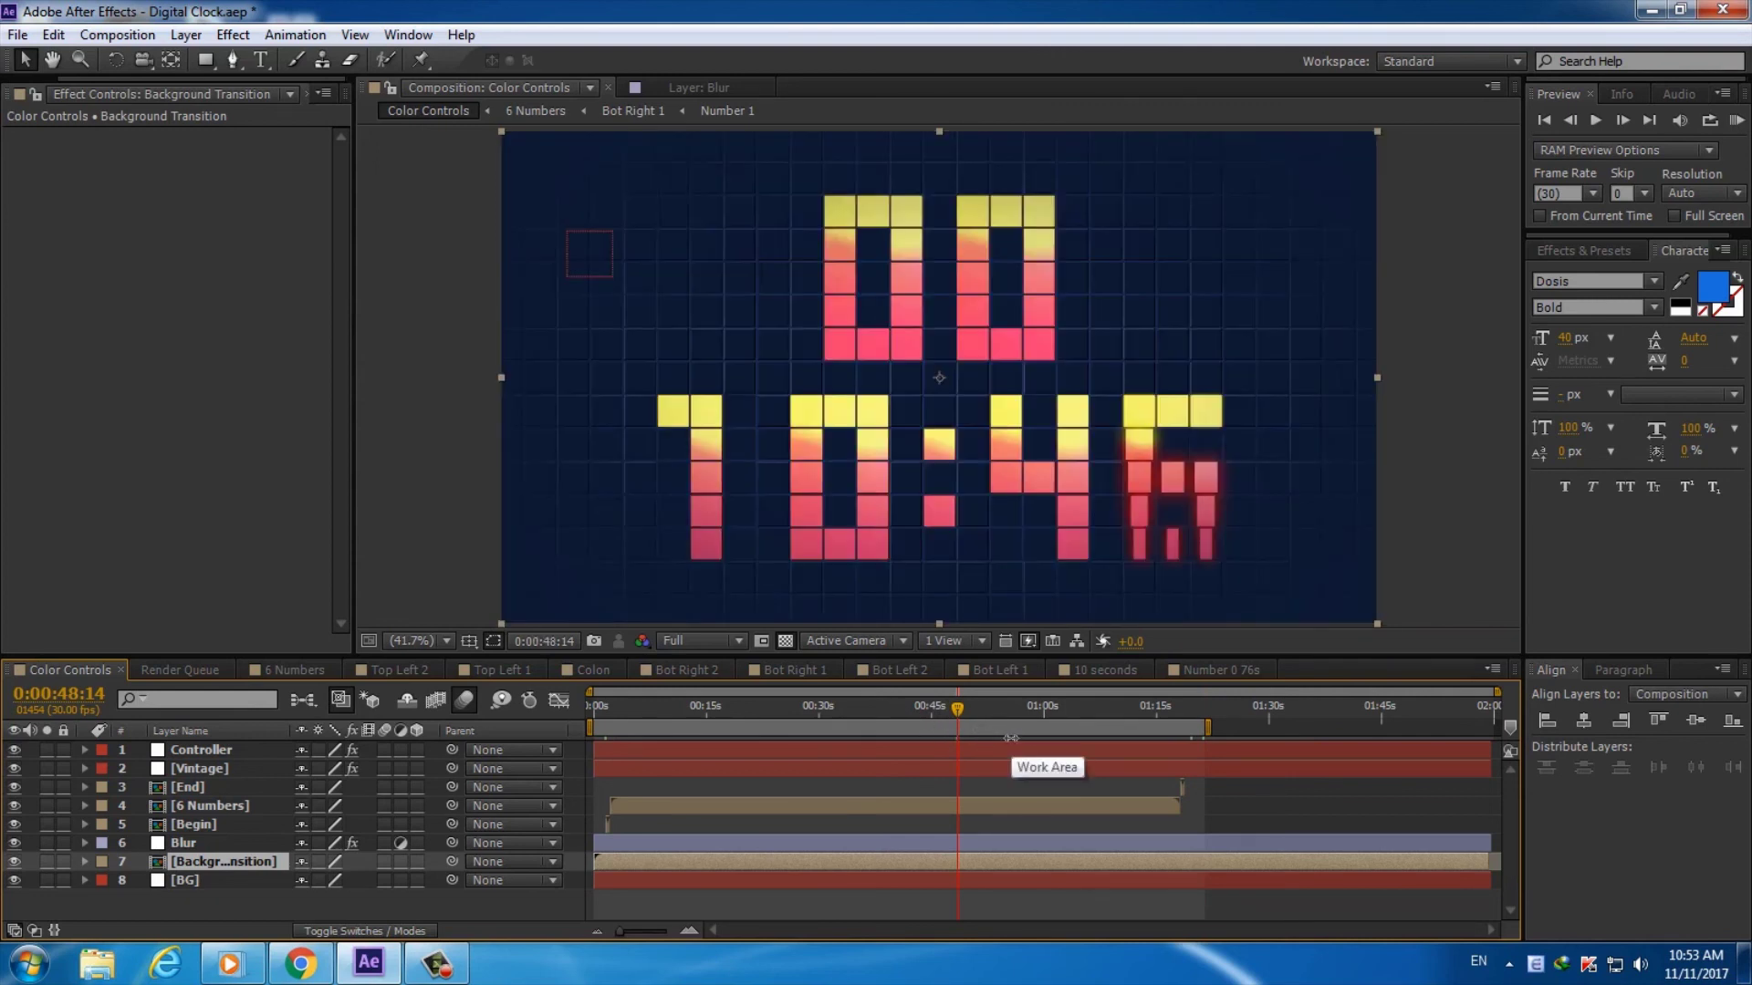
pyautogui.click(436, 962)
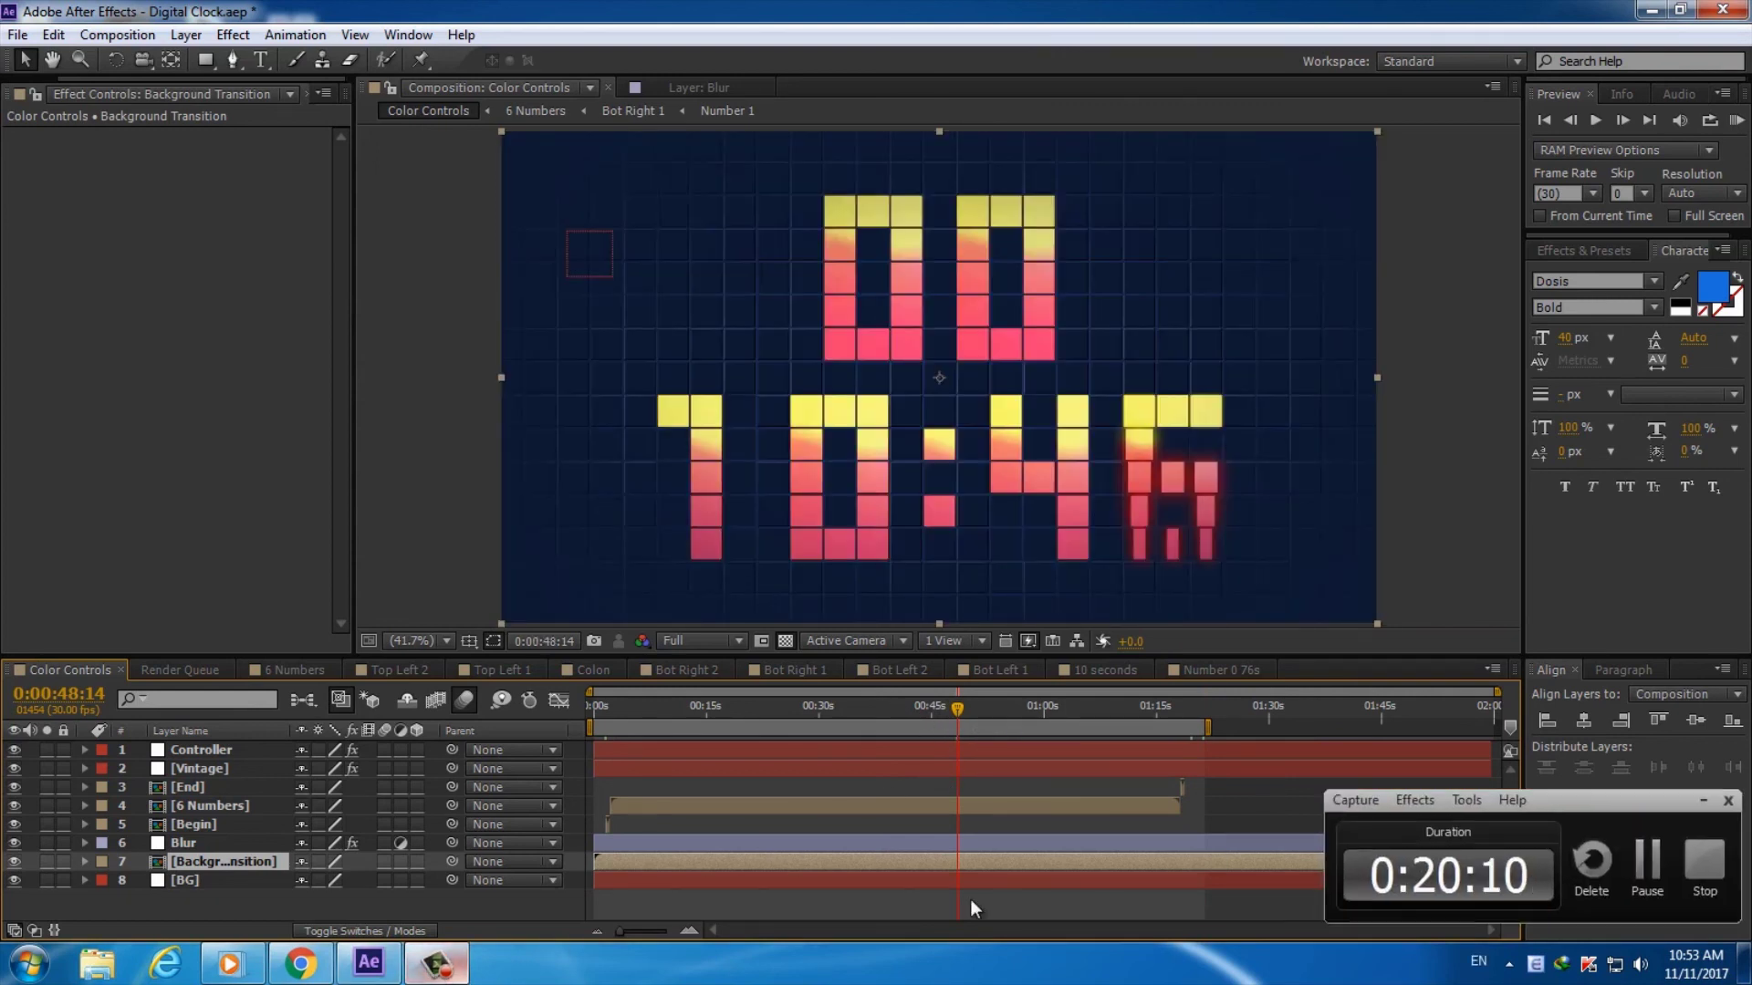